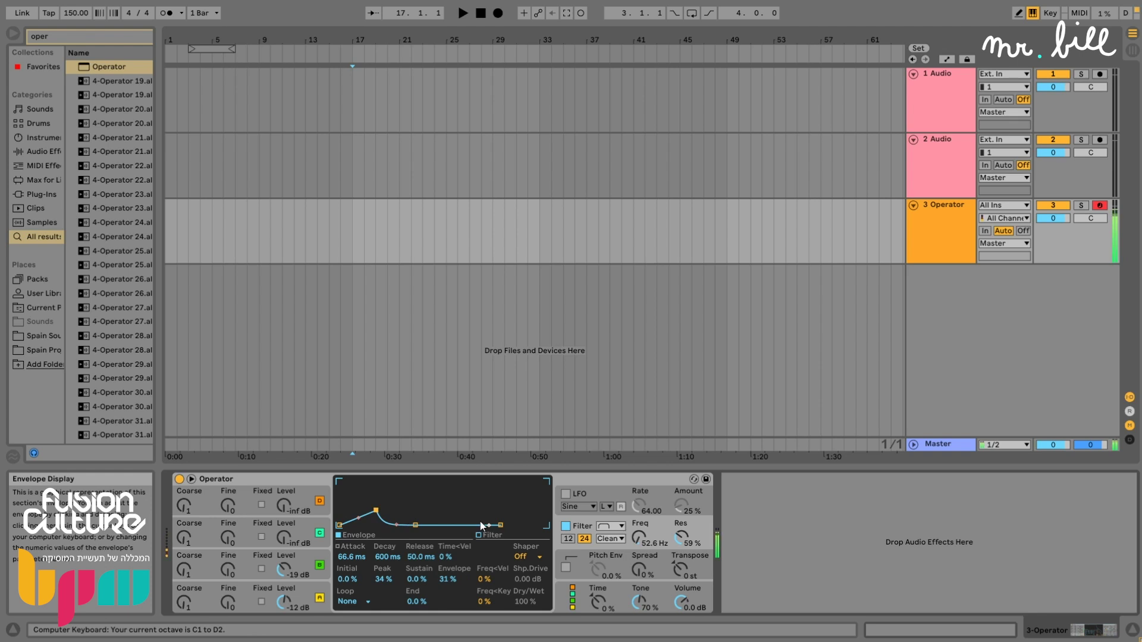
Collapse the Operator device on the third track and play a few notes to audition the sound.
key("a")
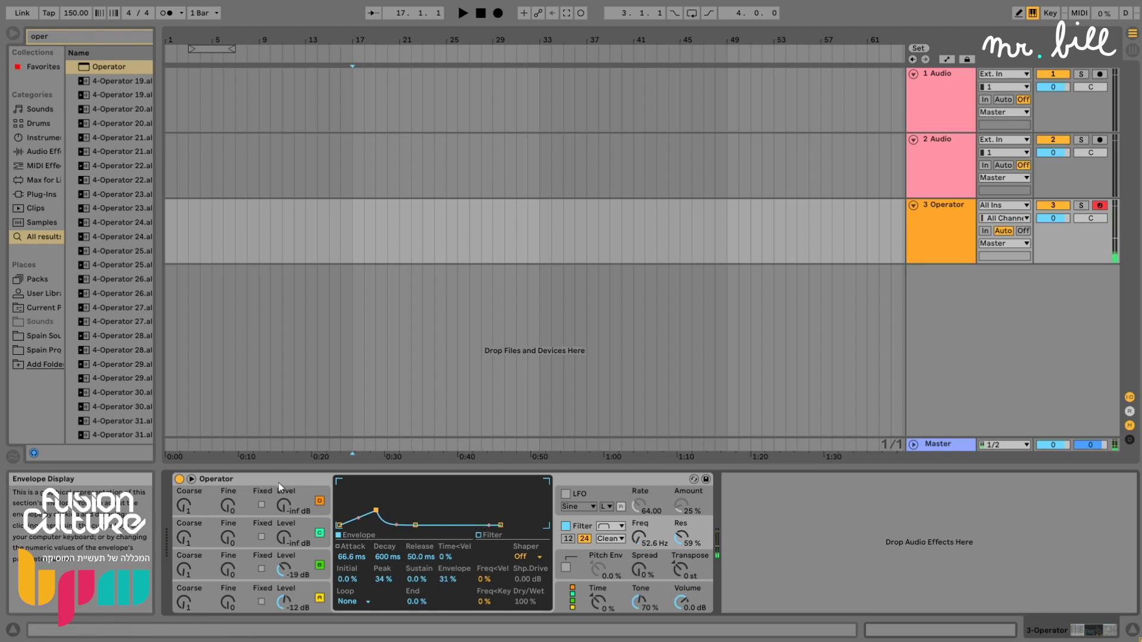
double_click(231, 478)
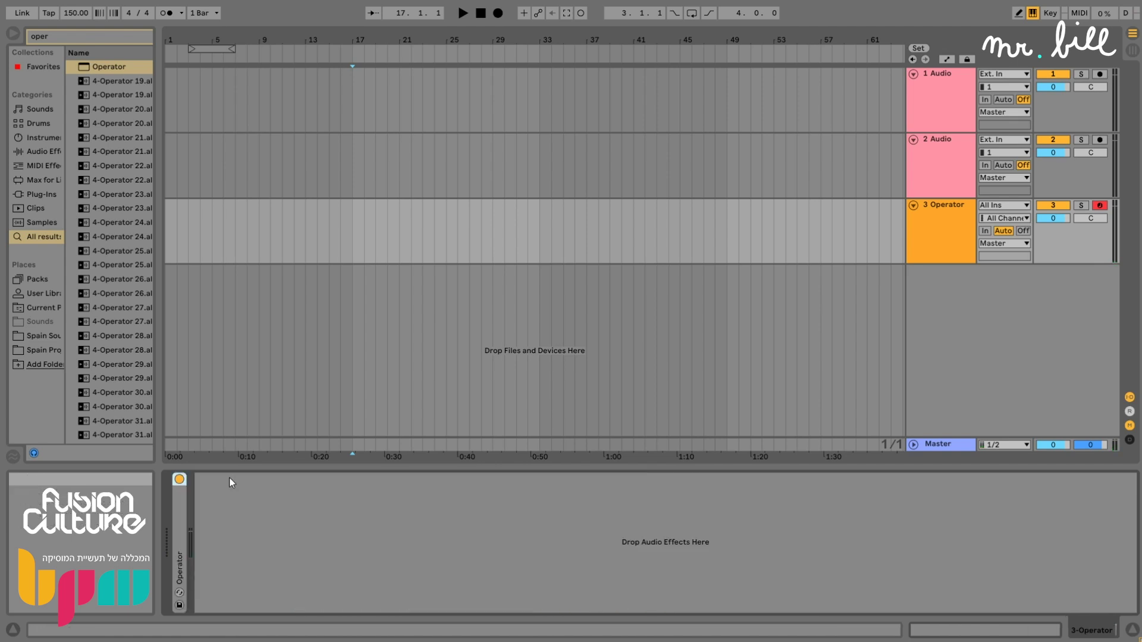
key("a")
key("a")
left_click(303, 527)
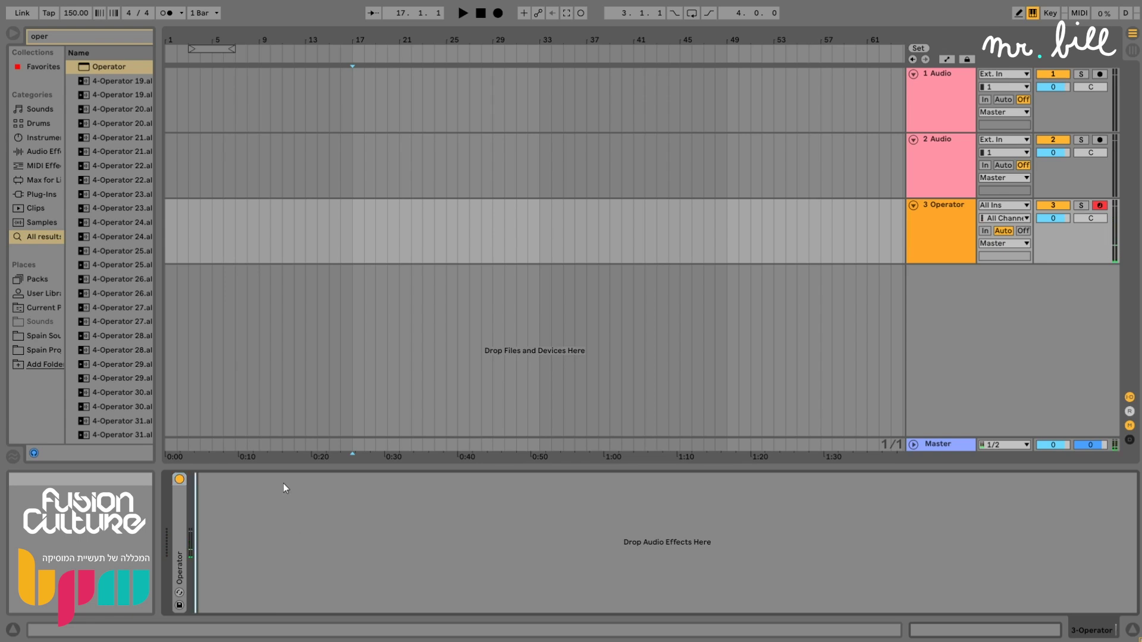
Widen the browser, search for "glue" and add a Glue Compressor after Operator.
left_click_drag(160, 128, 173, 129)
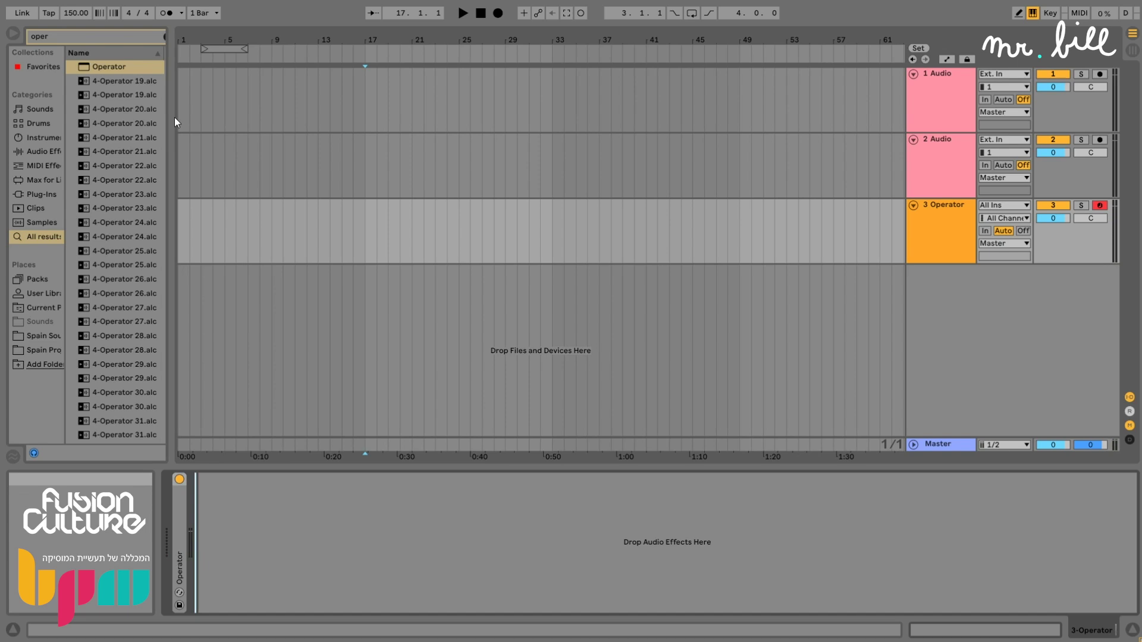
key("ctrl+f")
type("gle")
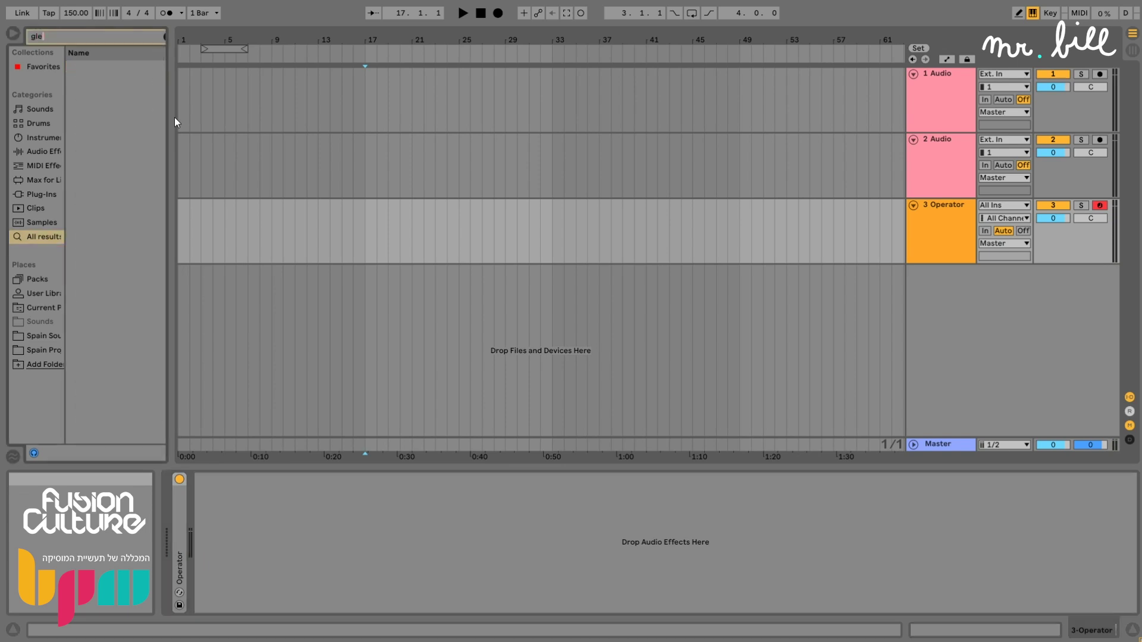
key("BackSpace")
type("ue")
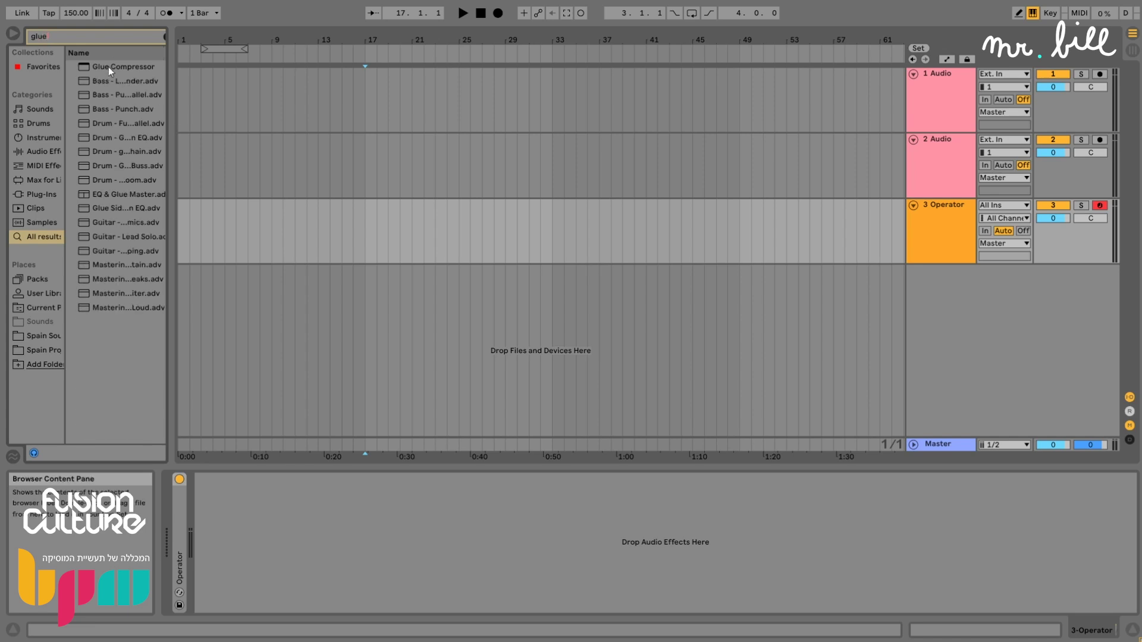
left_click_drag(116, 65, 226, 562)
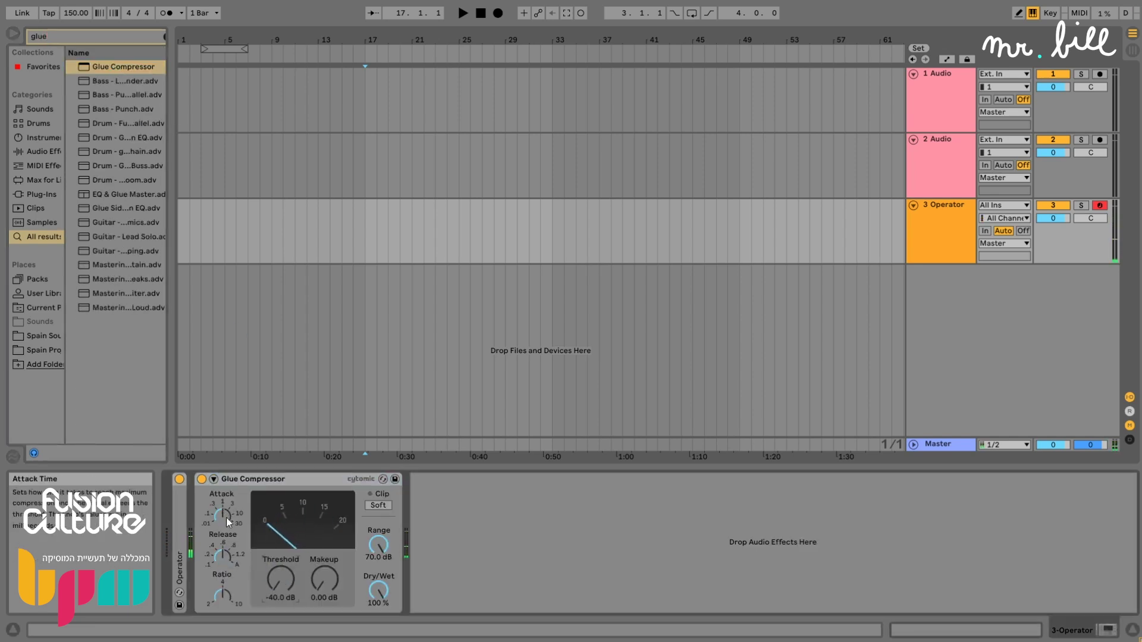
Set the Glue Compressor's makeup gain to 14.8 dB and threshold to -39.0 dB, with Soft clipping enabled.
left_click_drag(328, 597, 327, 565)
left_click(381, 506)
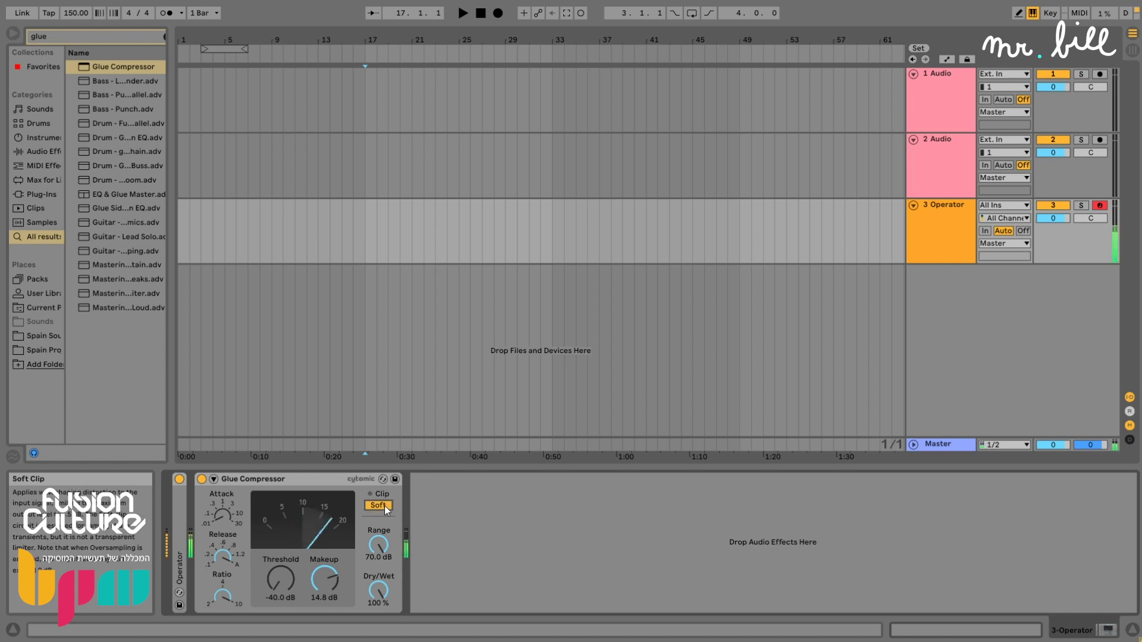
mouse_move(280, 580)
left_mouse_down()
mouse_move(280, 568)
mouse_move(280, 589)
left_mouse_up()
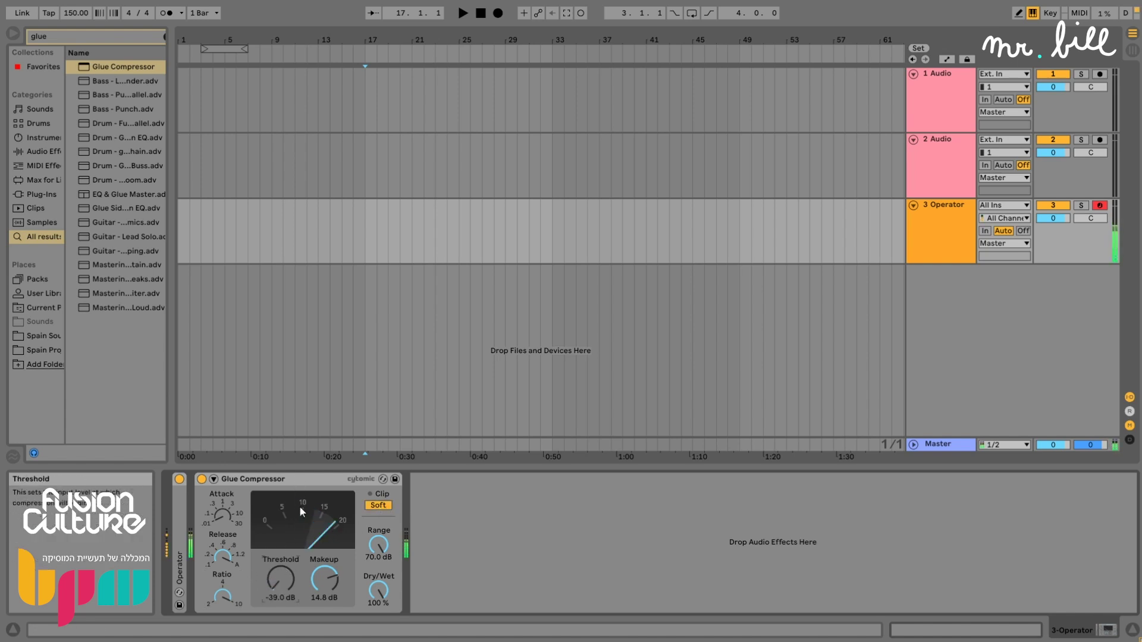
Duplicate the Glue Compressor twice, setting makeup gain to 20.0 dB on the second and 18.6 dB on the third.
left_click(306, 480)
key("ctrl+d")
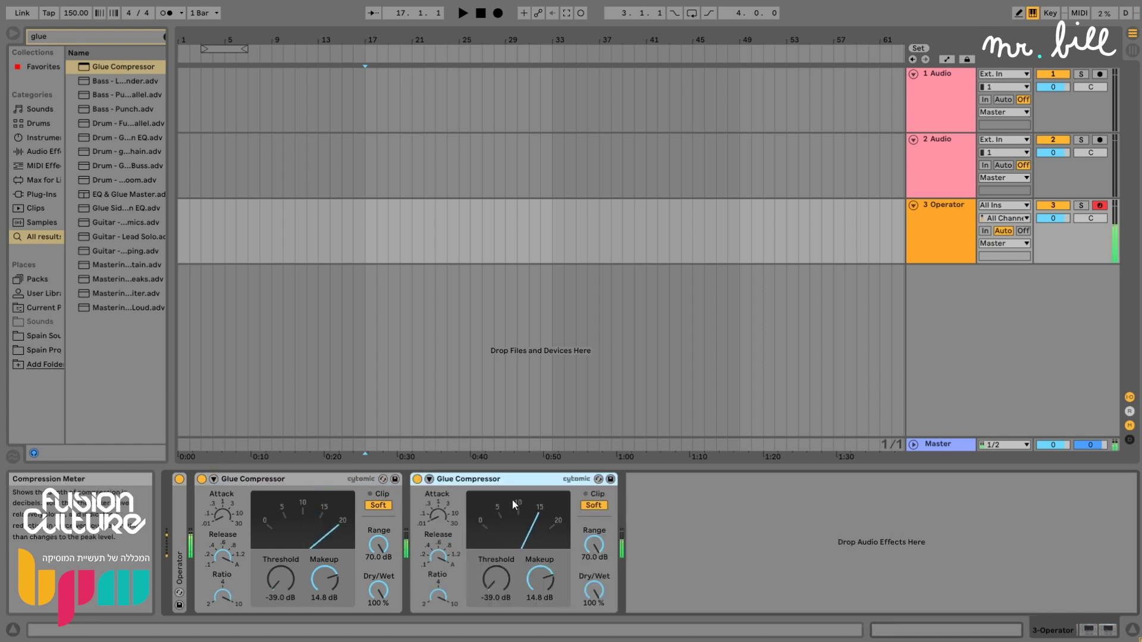
key("ctrl+d")
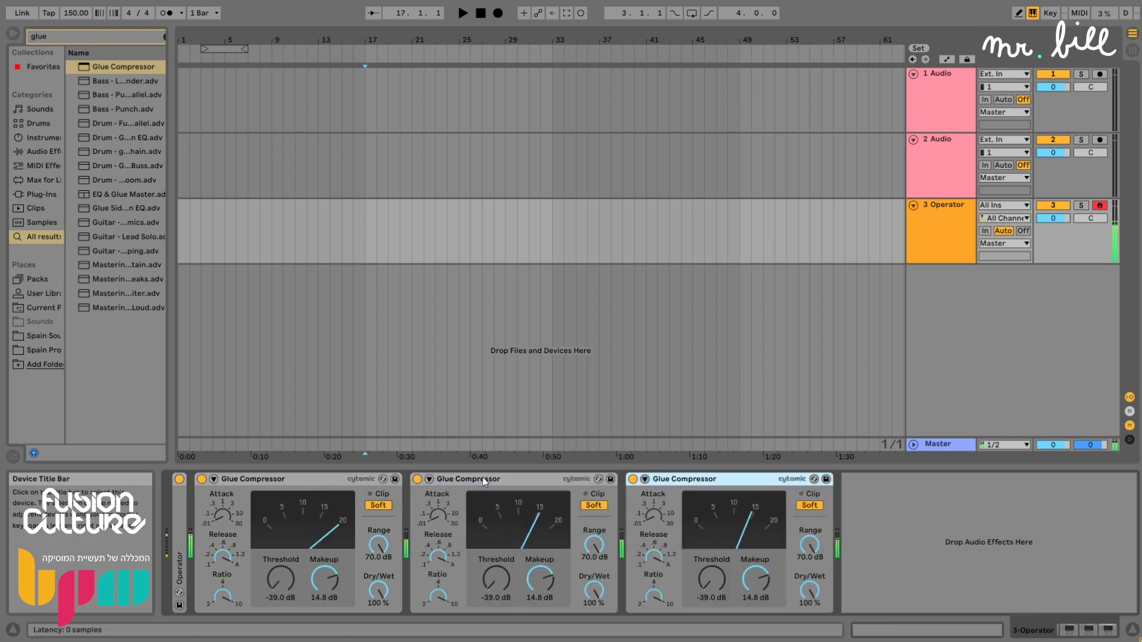
left_click_drag(756, 580, 755, 566)
left_click_drag(540, 580, 540, 565)
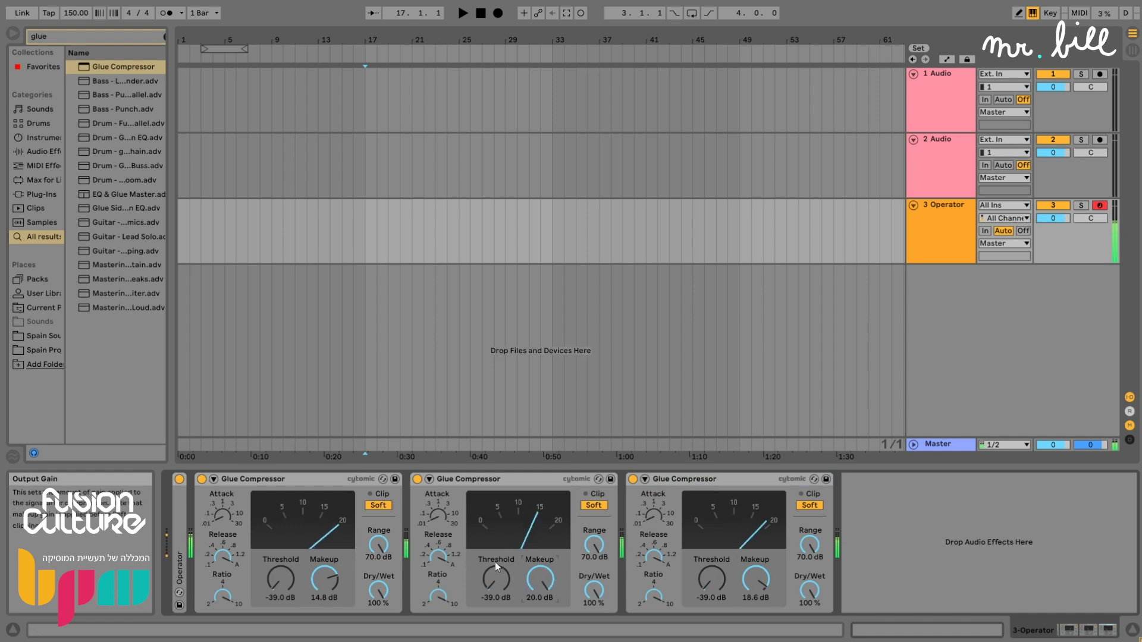
double_click(317, 477)
double_click(322, 477)
double_click(351, 483)
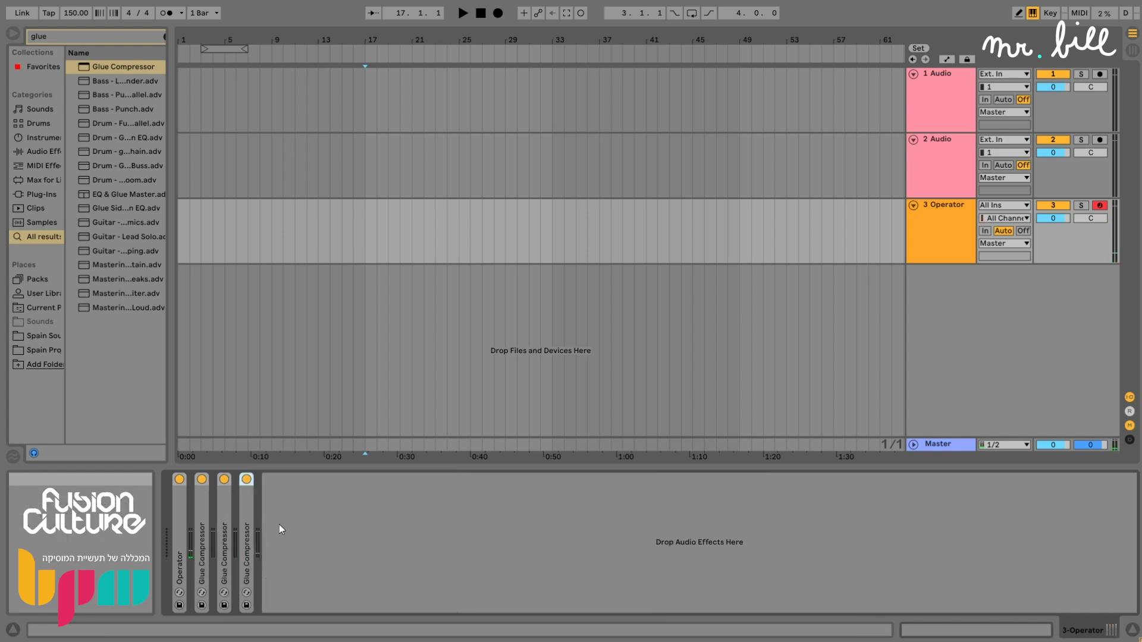
double_click(201, 535)
double_click(417, 508)
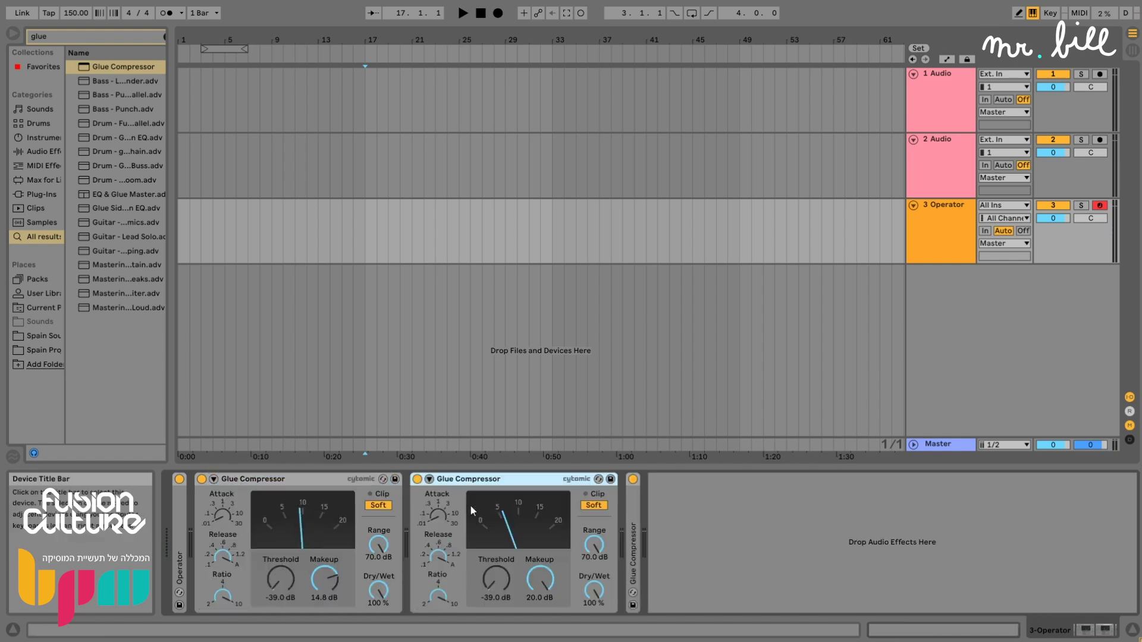
double_click(632, 524)
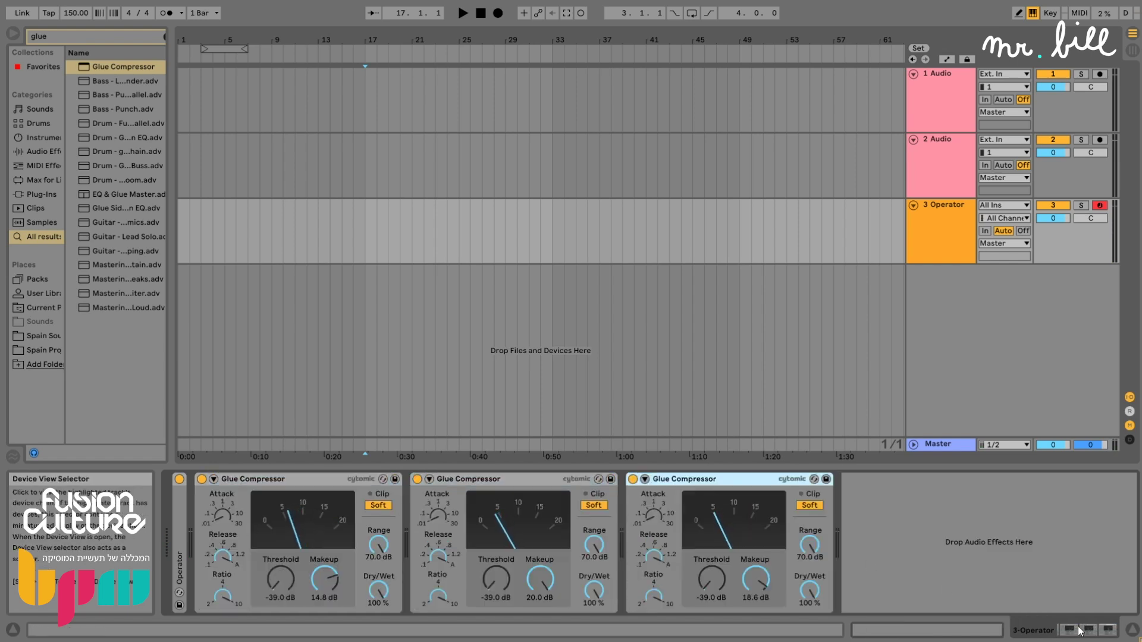
Turn off Soft clipping on the first and second Glue Compressors.
left_click(594, 505)
left_click(378, 504)
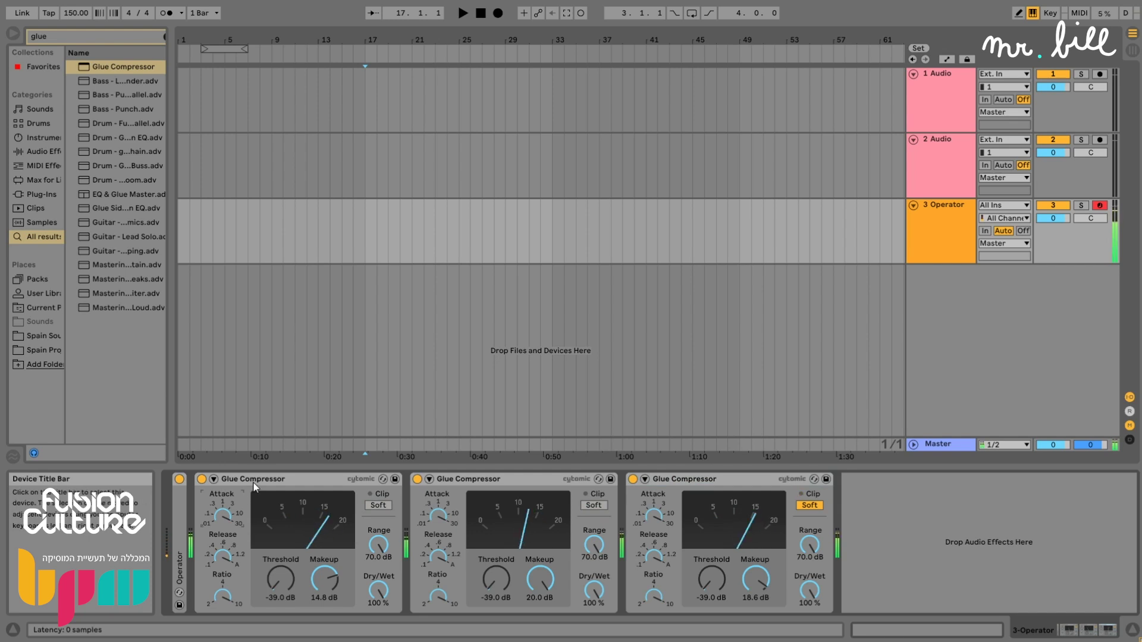
Search for "sat", add a Saturator after the third Glue Compressor and set its drive to 5.71 dB.
key("ctrl+f")
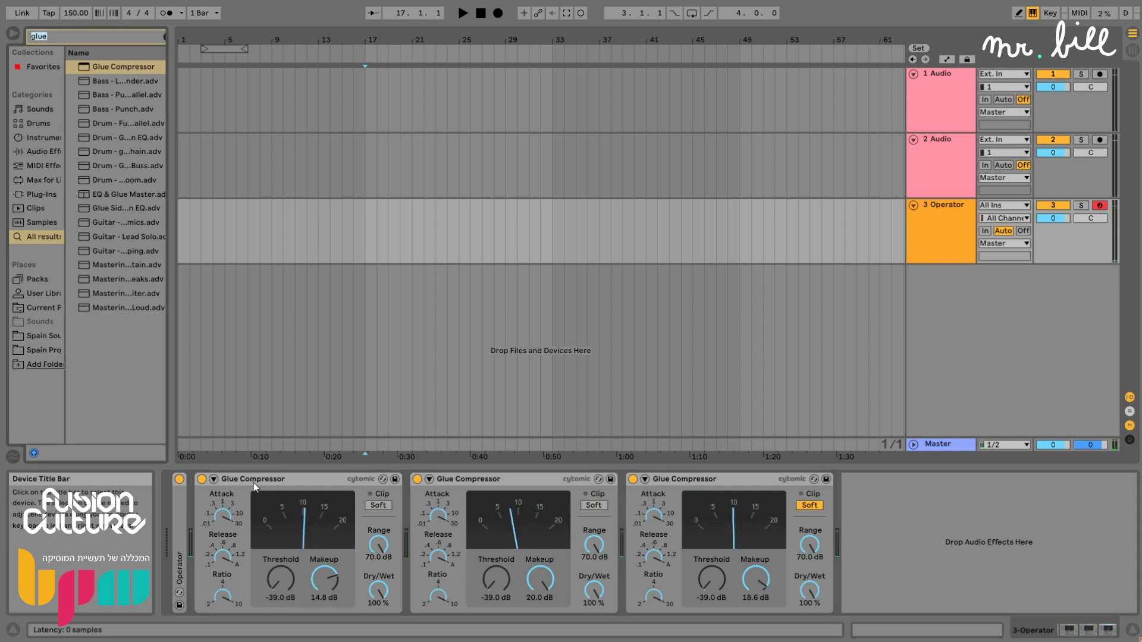
type("sat")
left_click(118, 69)
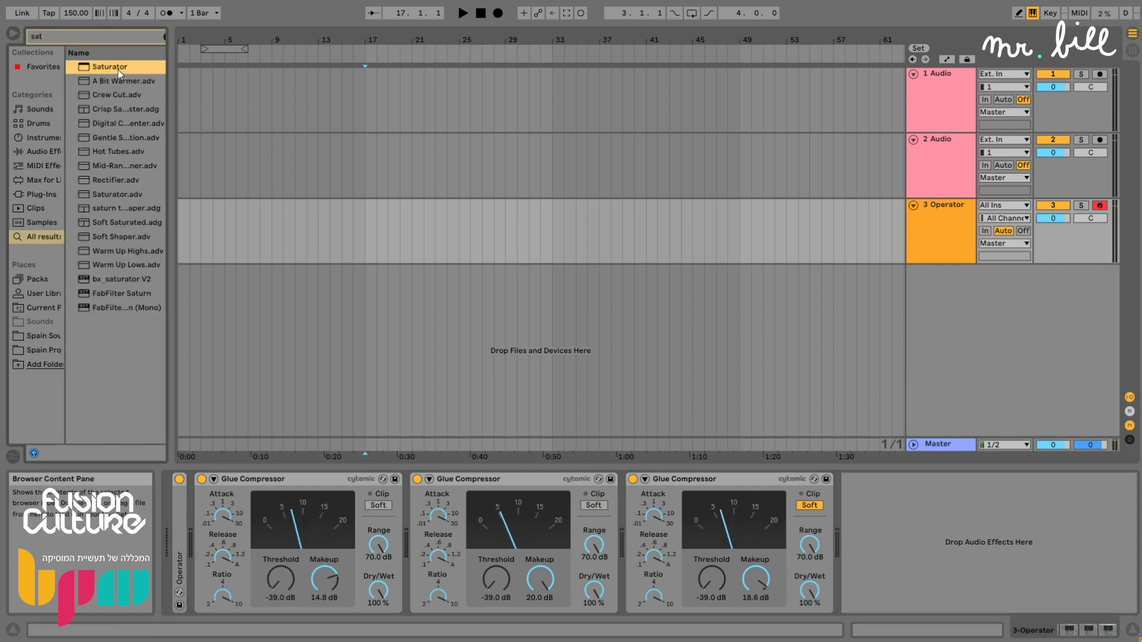
left_click_drag(116, 69, 932, 497)
left_click_drag(854, 510, 855, 514)
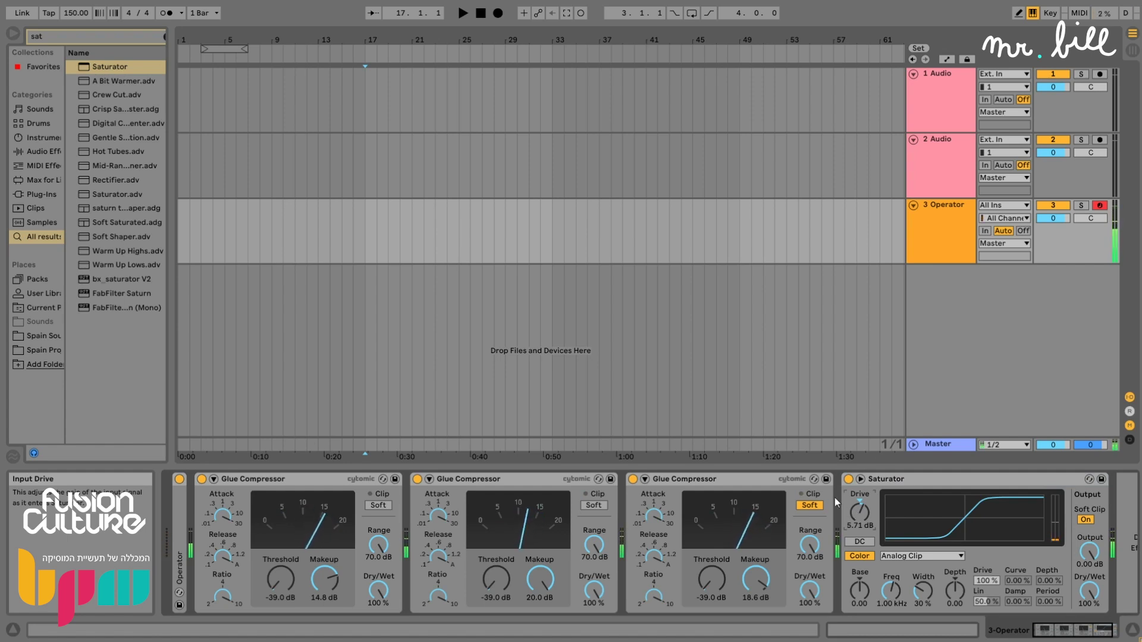
Group the three Glue Compressors and the Saturator into an audio effect rack, then bypass and re-enable it to compare the sound.
left_click(920, 478)
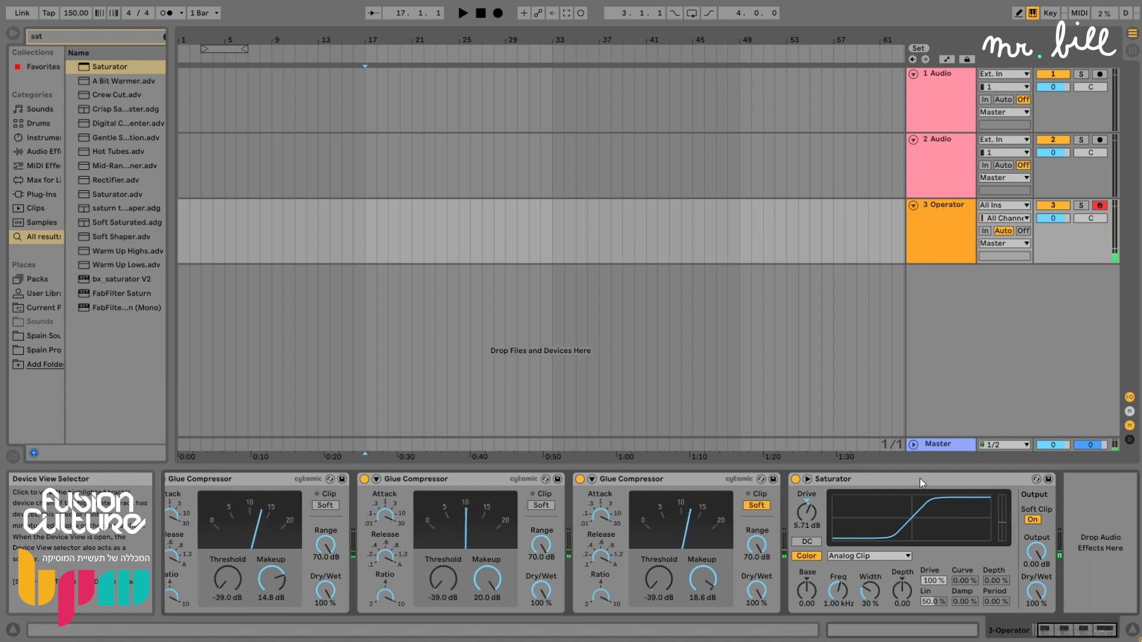
left_click(292, 482, "shift")
key("ctrl+g")
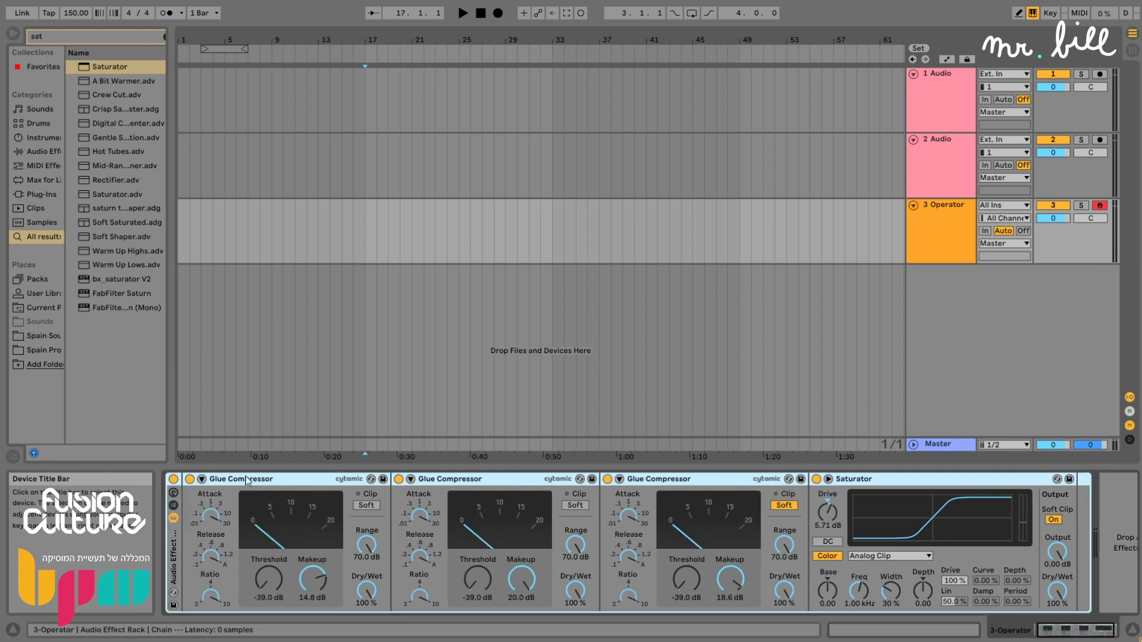
left_click(174, 480)
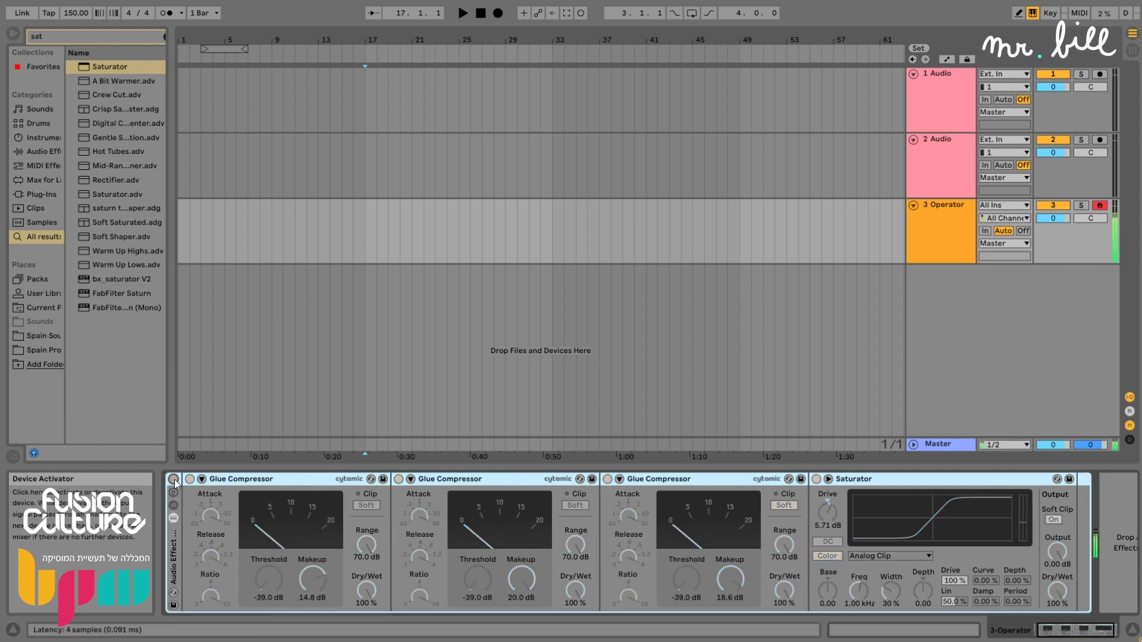
left_click(173, 480)
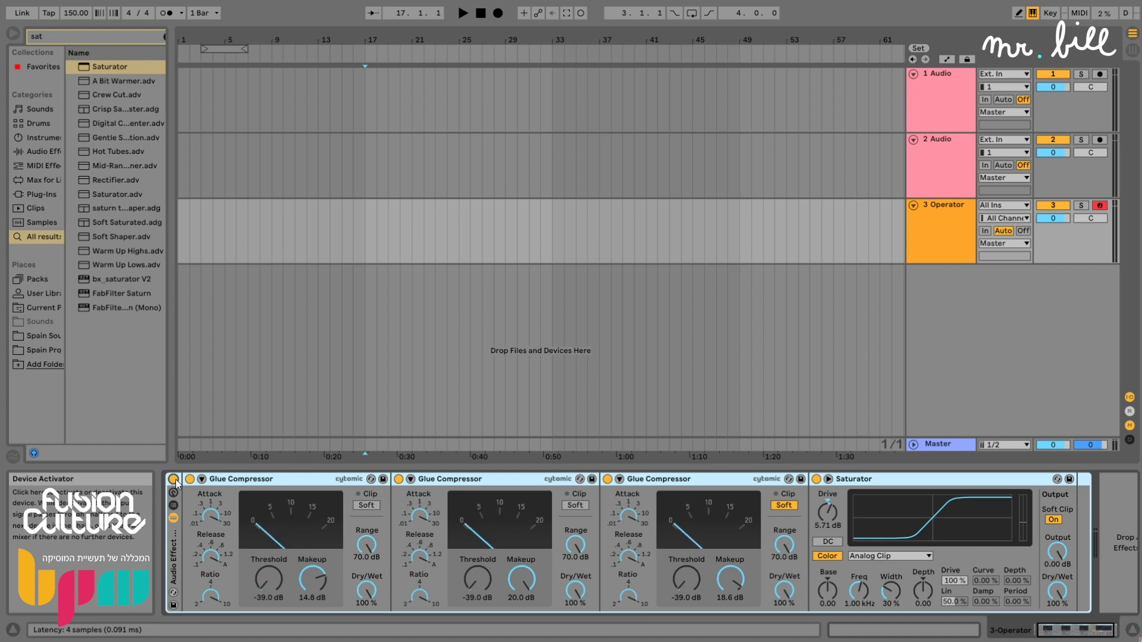
Search for "eq" and add an EQ Eight after the Saturator at the end of the rack.
left_click_drag(1092, 628, 1105, 625)
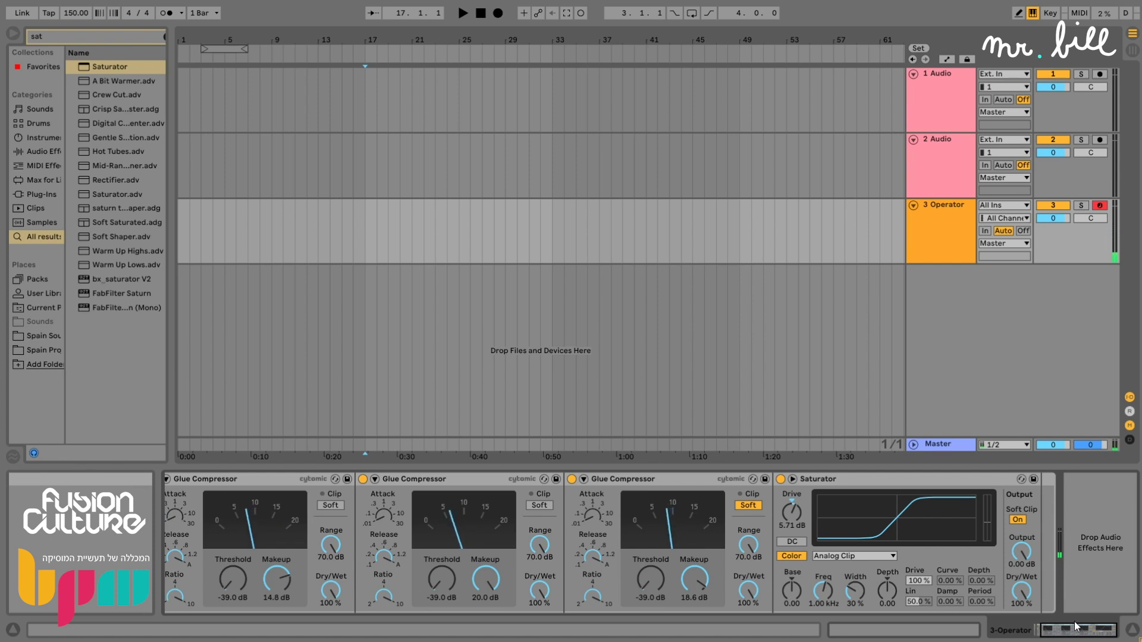
key("ctrl+f")
type("eq")
left_click_drag(121, 82, 1061, 608)
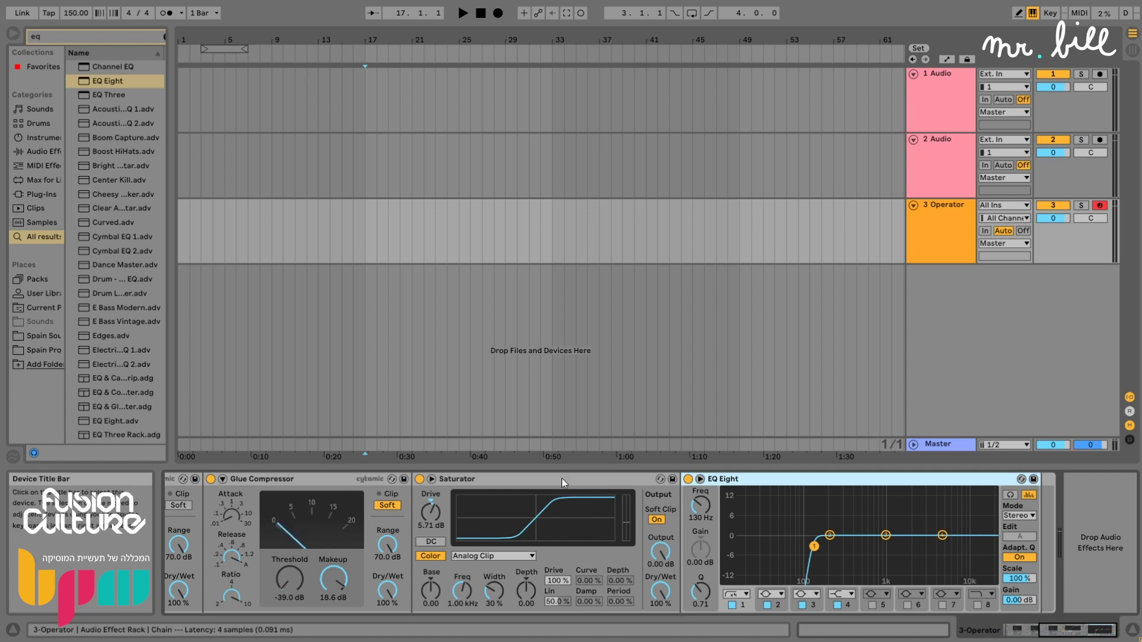
Load an EQ Eight on the 2 Audio track and return to the Operator track's device chain.
left_click(872, 145)
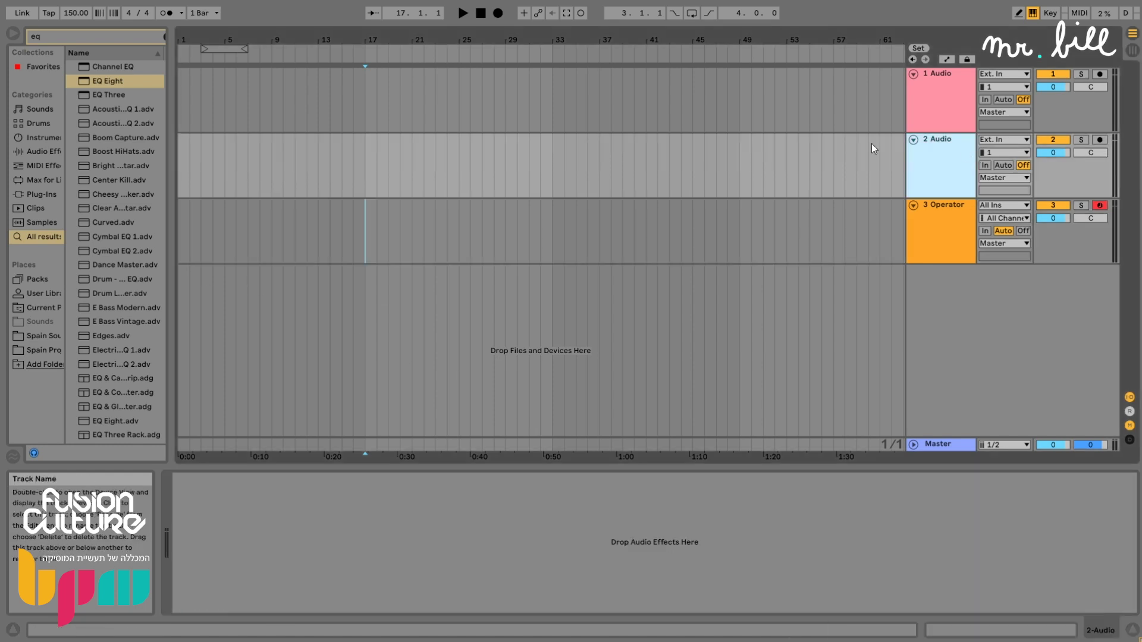
double_click(116, 75)
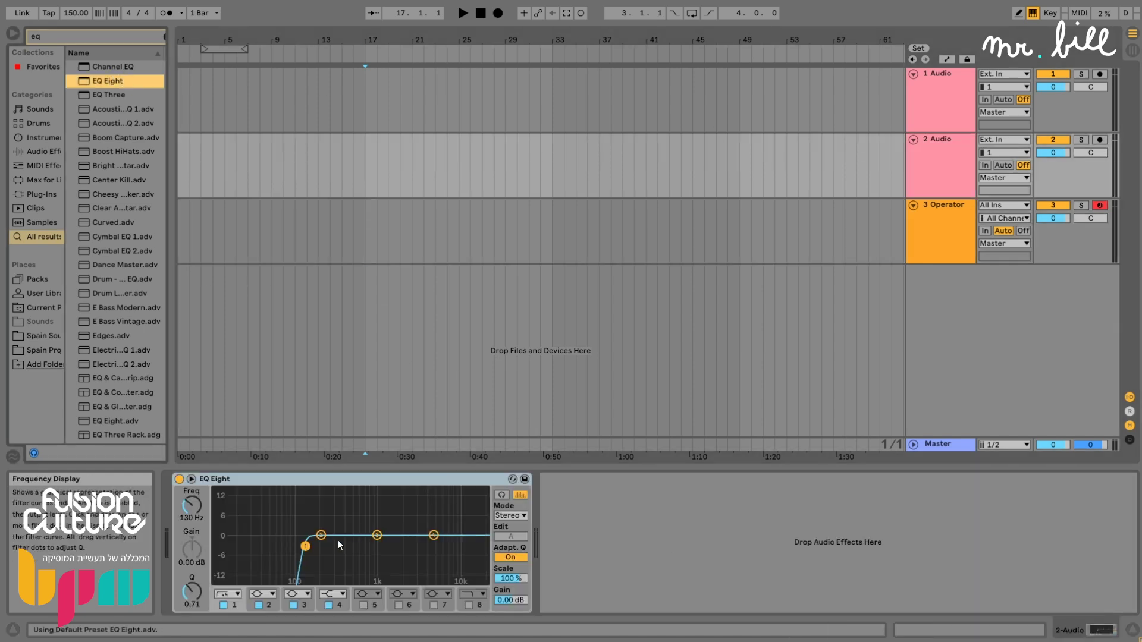
left_click(327, 479)
left_click(570, 494)
left_click_drag(437, 481, 904, 241)
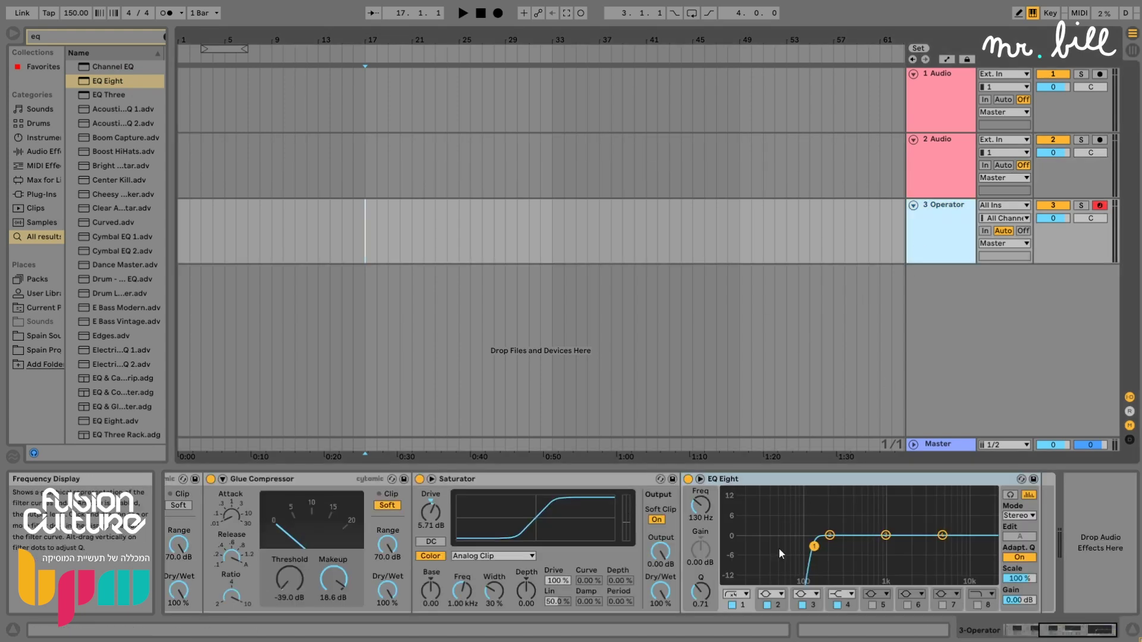
Disable band 1 of the Operator track's EQ Eight and boost band 4 by 15.0 dB at 774 Hz.
left_click(731, 605)
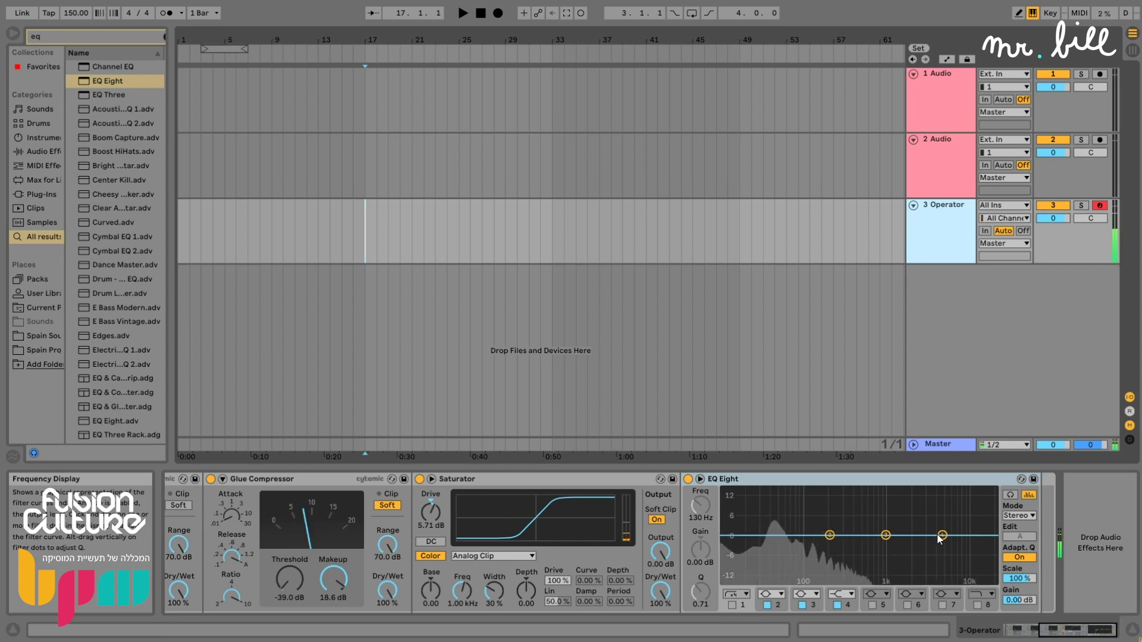
left_click_drag(944, 536, 876, 490)
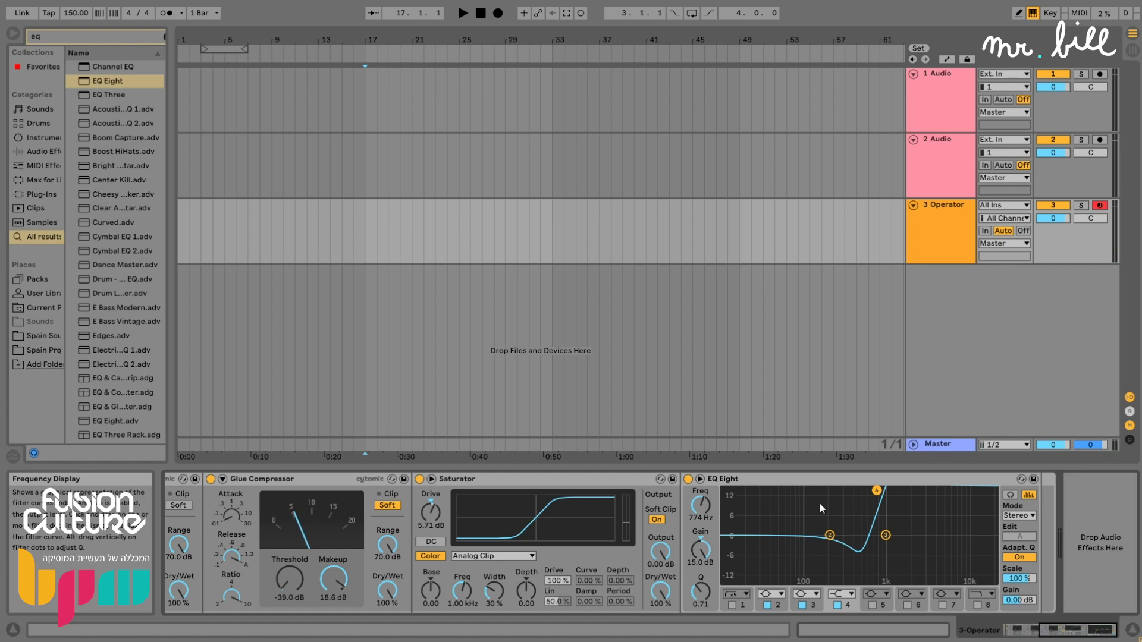
Duplicate the EQ Eight and set the copy's band 4 frequency to 474 Hz while playing notes.
left_click(791, 480)
key("ctrl+d")
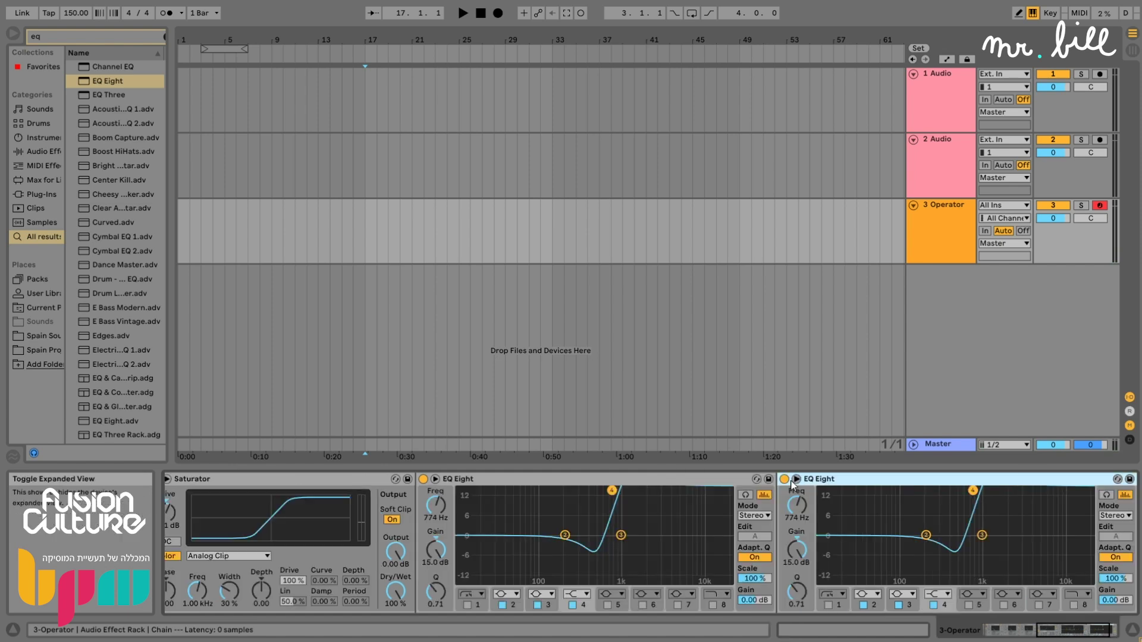
key("a")
left_click(1099, 635)
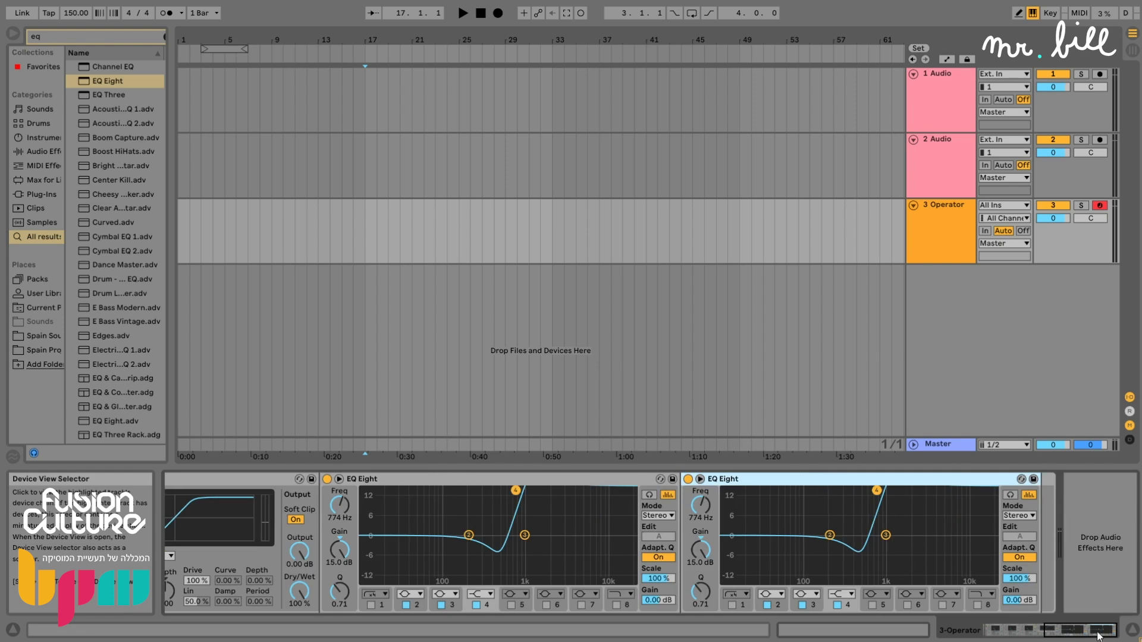
left_click_drag(876, 491, 857, 490)
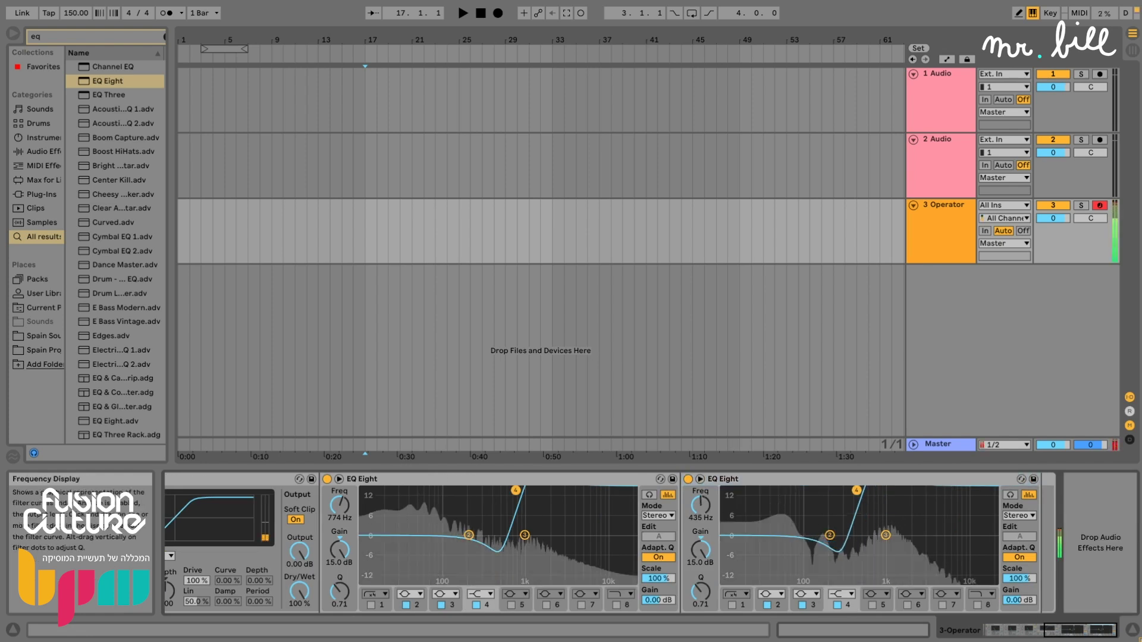
left_click_drag(856, 535, 852, 536)
left_click_drag(852, 491, 859, 491)
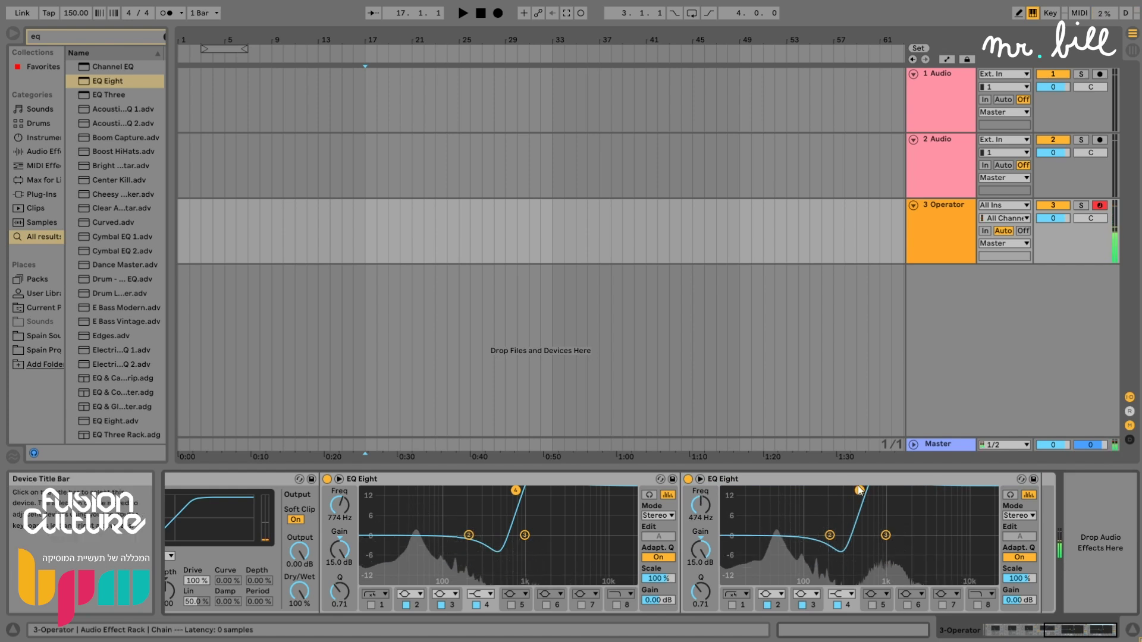
Search for "multi" and add Multiband Dynamics after the last EQ Eight on the Operator track.
key("ctrl+f")
type("ott")
key("BackSpace")
key("BackSpace")
key("BackSpace")
type("multi")
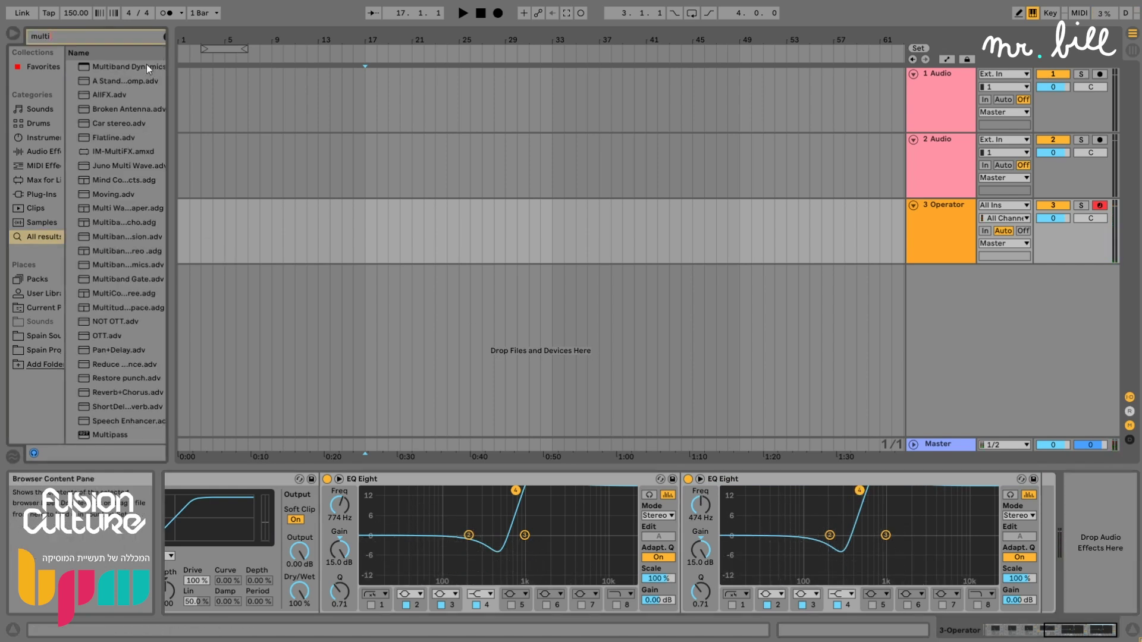
left_click_drag(147, 65, 1009, 513)
left_click_drag(1065, 541, 1065, 541)
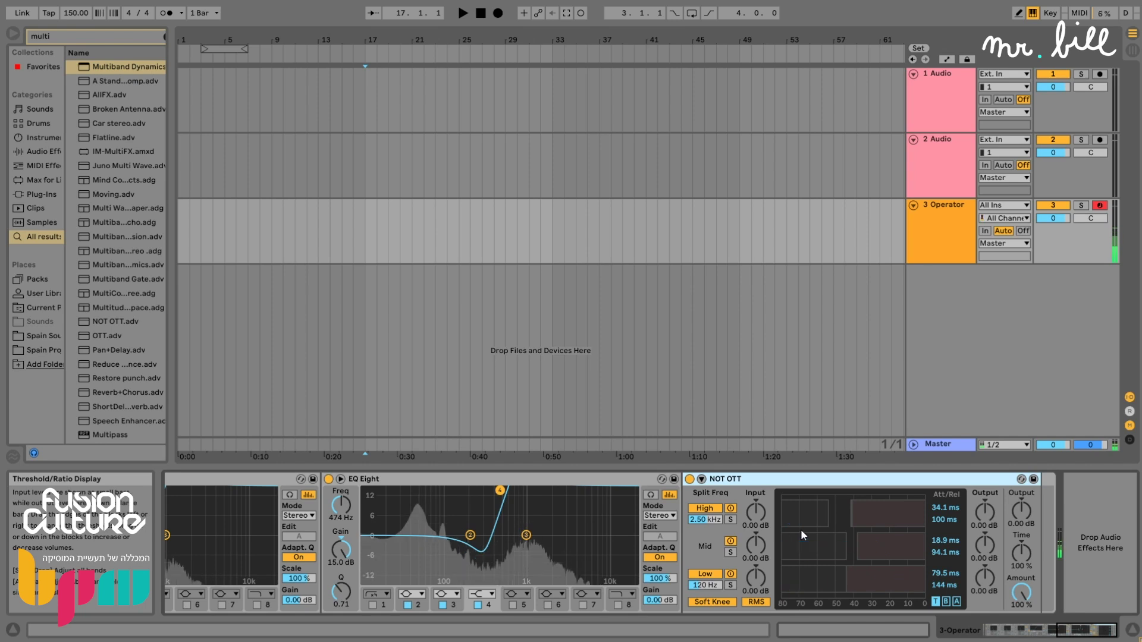
Raise the low, mid and high band outputs of the NOT OTT device to 24.0 dB each.
key("super+plus")
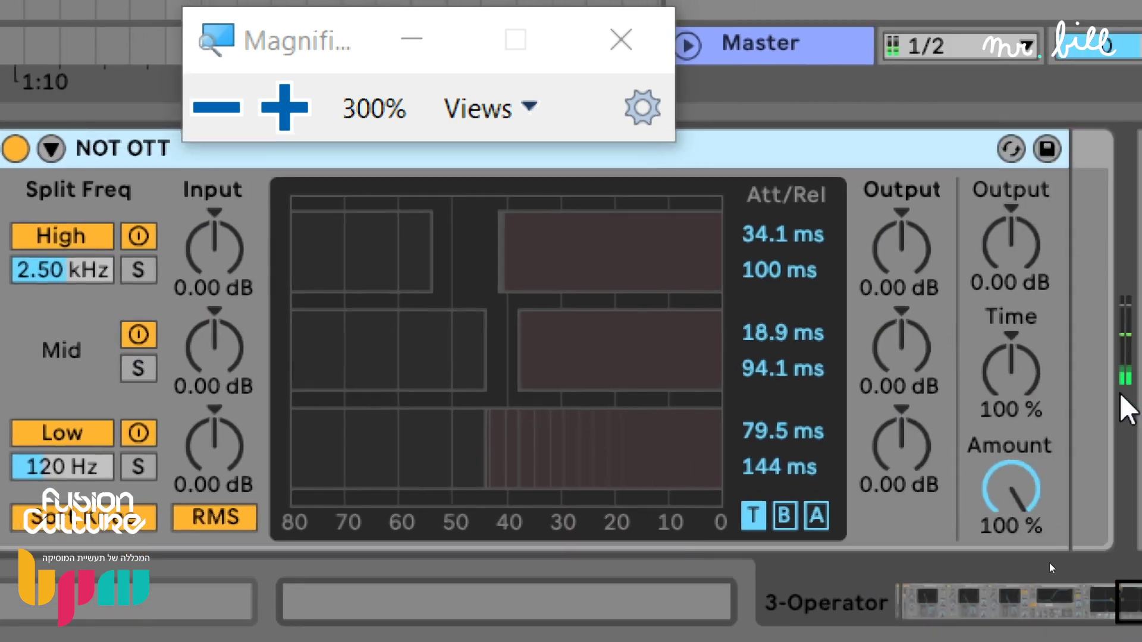
left_click_drag(887, 479, 887, 416)
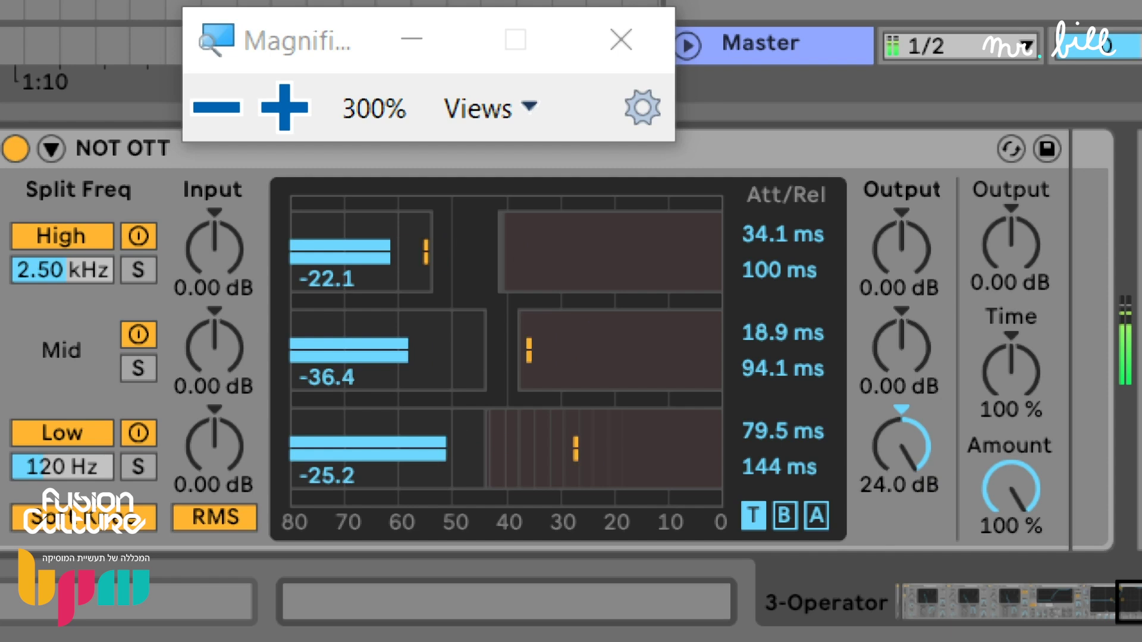
left_click_drag(901, 348, 901, 301)
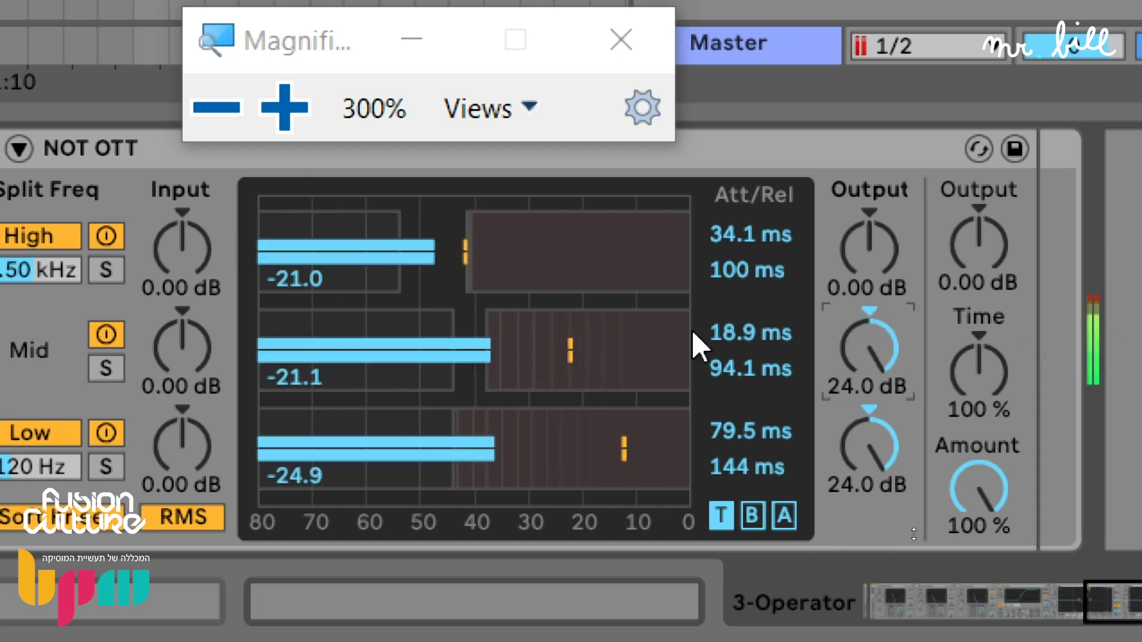
left_click_drag(869, 247, 868, 217)
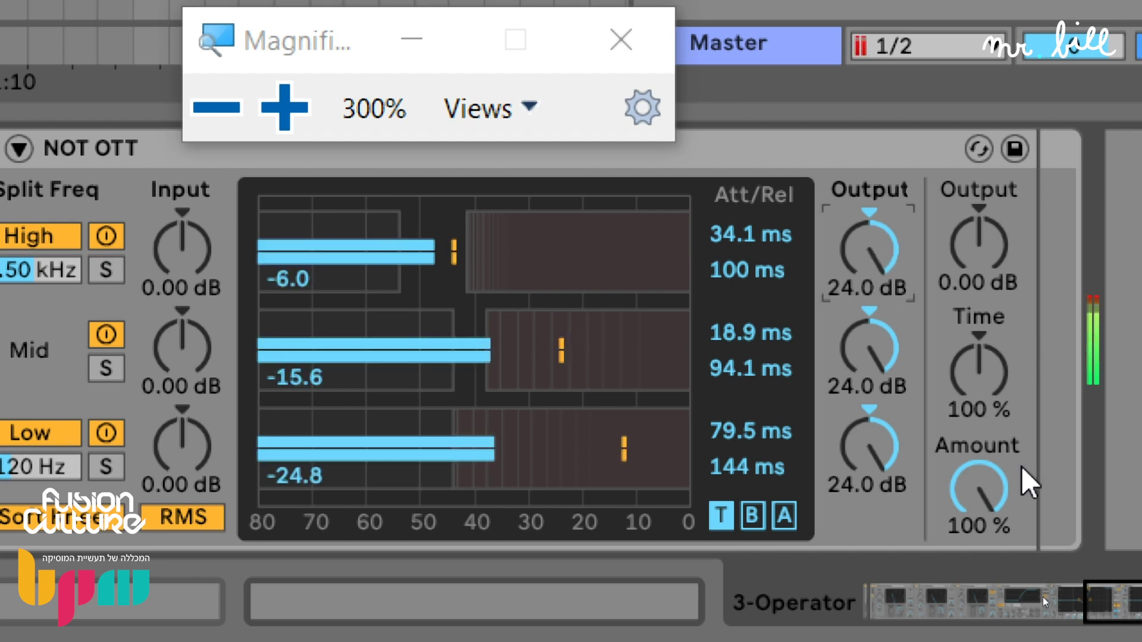
Reduce NOT OTT's Amount to 56 %, restore the screen magnification to 100% and close the magnifier.
left_click_drag(978, 494, 979, 519)
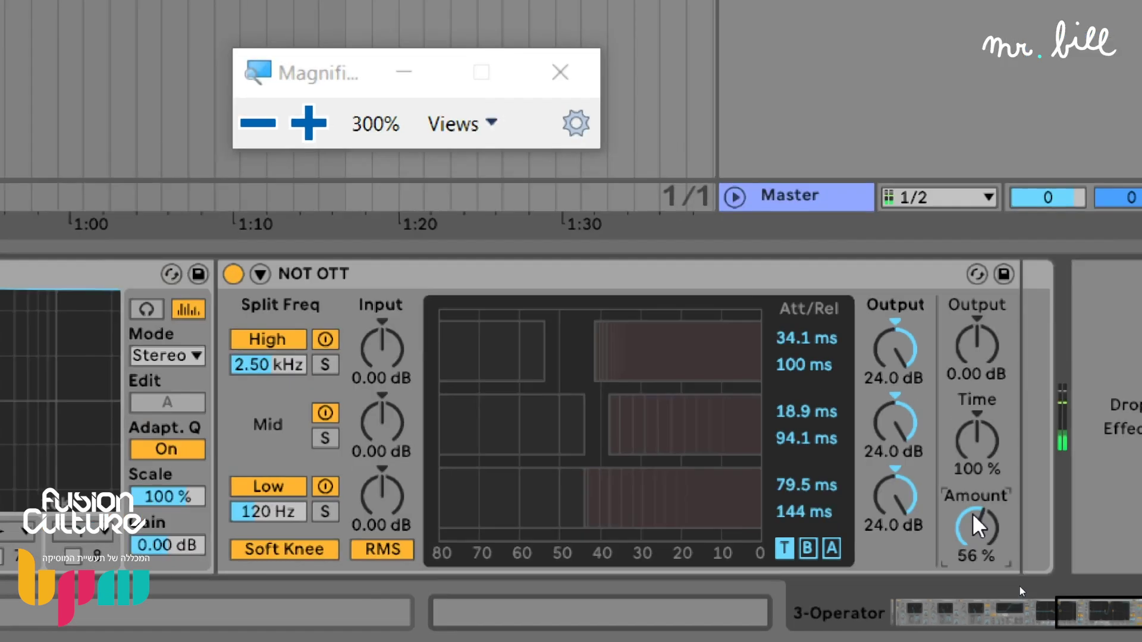
key("super+minus")
key("super+minus")
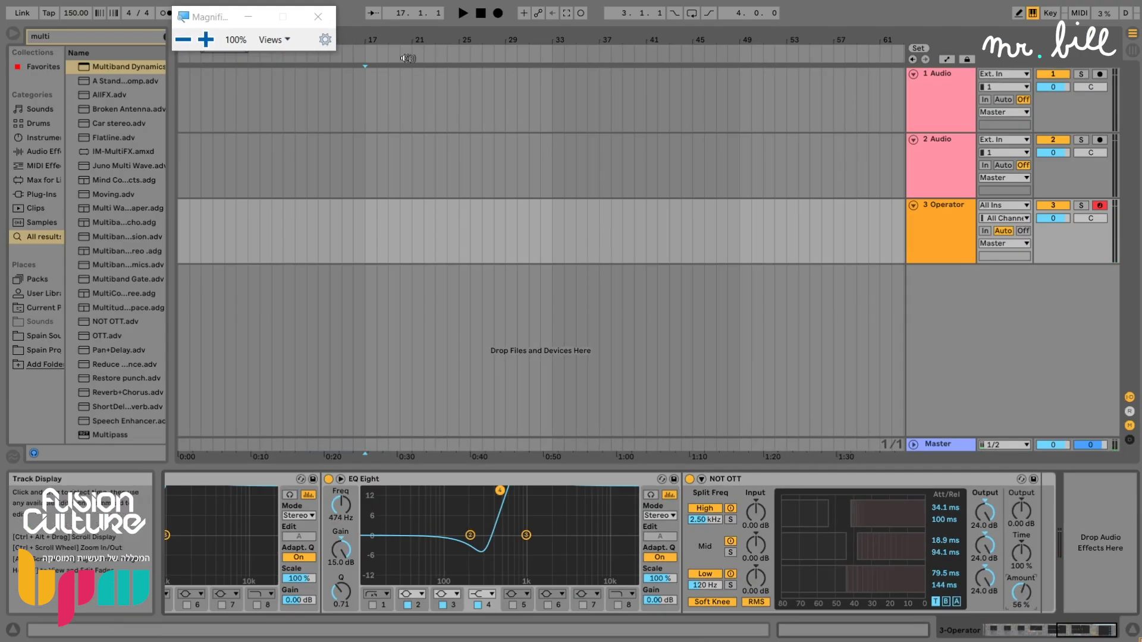
left_click(318, 16)
Copy the EQ Eight to after NOT OTT and set the copy's band 4 to 15.0 dB at 696 Hz while playing notes.
left_click_drag(416, 479, 968, 491)
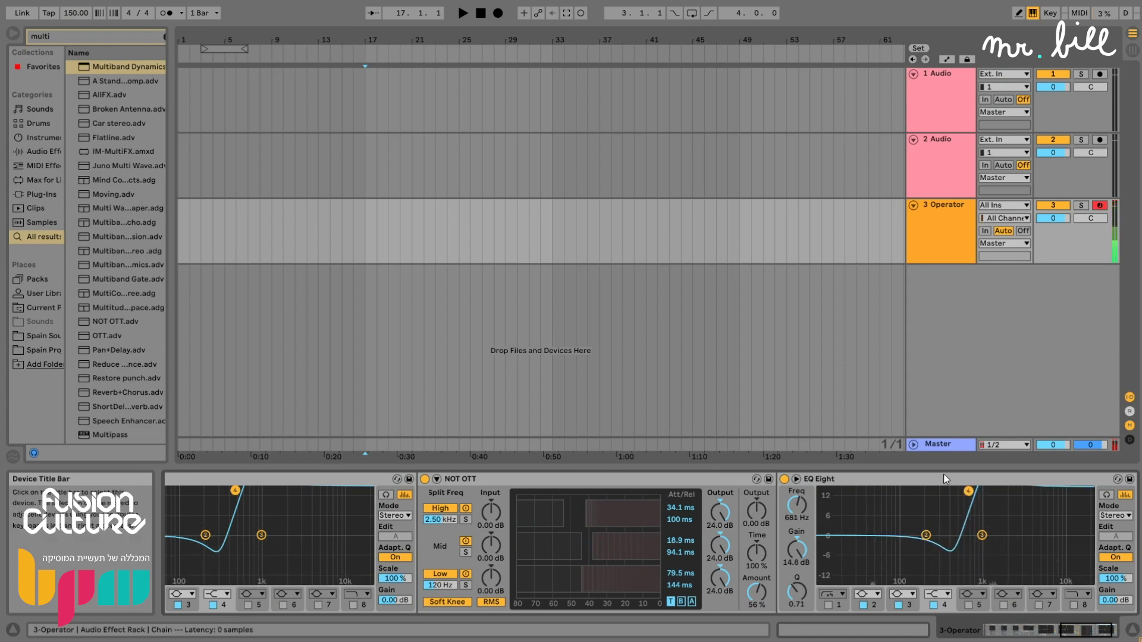
key("a")
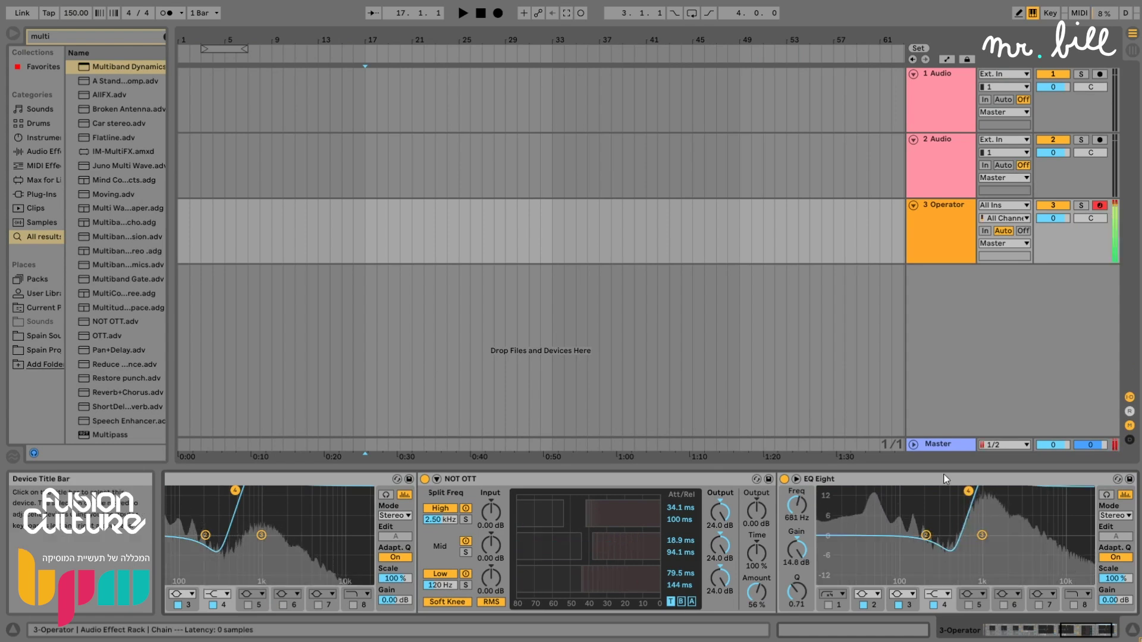
mouse_move(968, 492)
left_mouse_down()
mouse_move(996, 490)
mouse_move(970, 490)
left_mouse_up()
key("a")
Duplicate the EQ Eight after NOT OTT and set the duplicate's band 4 frequency to 726 Hz.
left_click(960, 481)
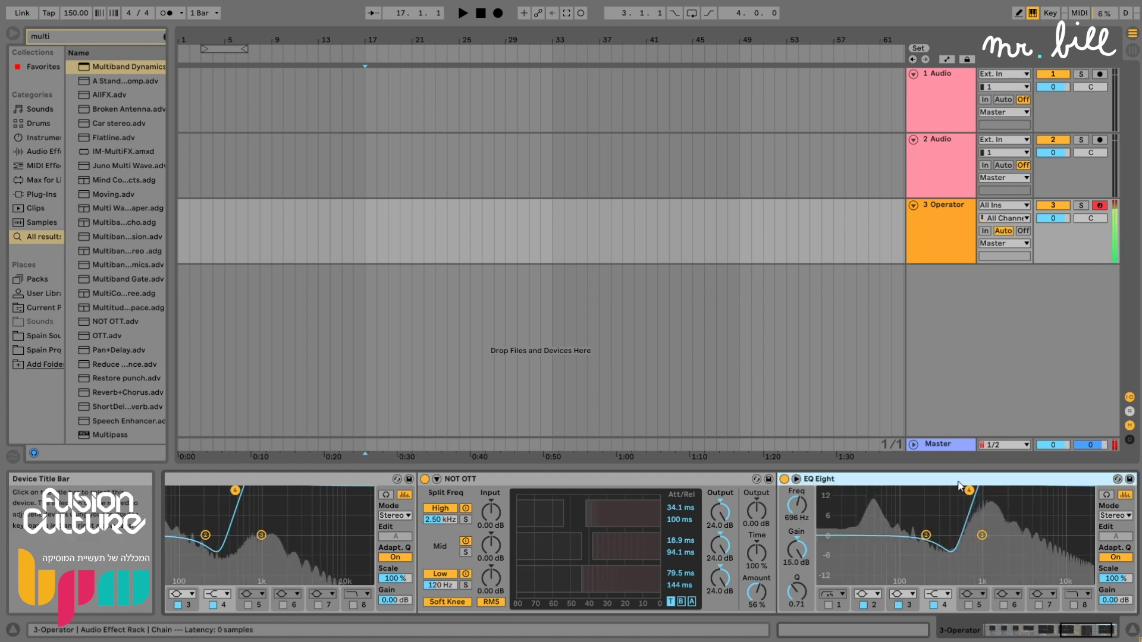
key("ctrl+d")
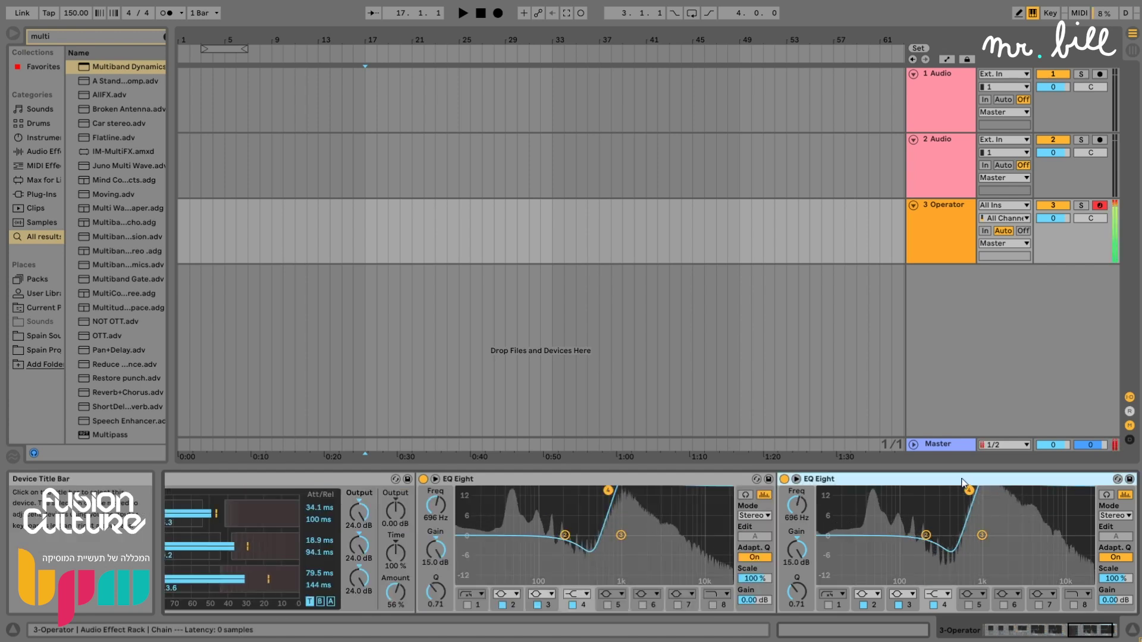
left_click_drag(969, 490, 974, 490)
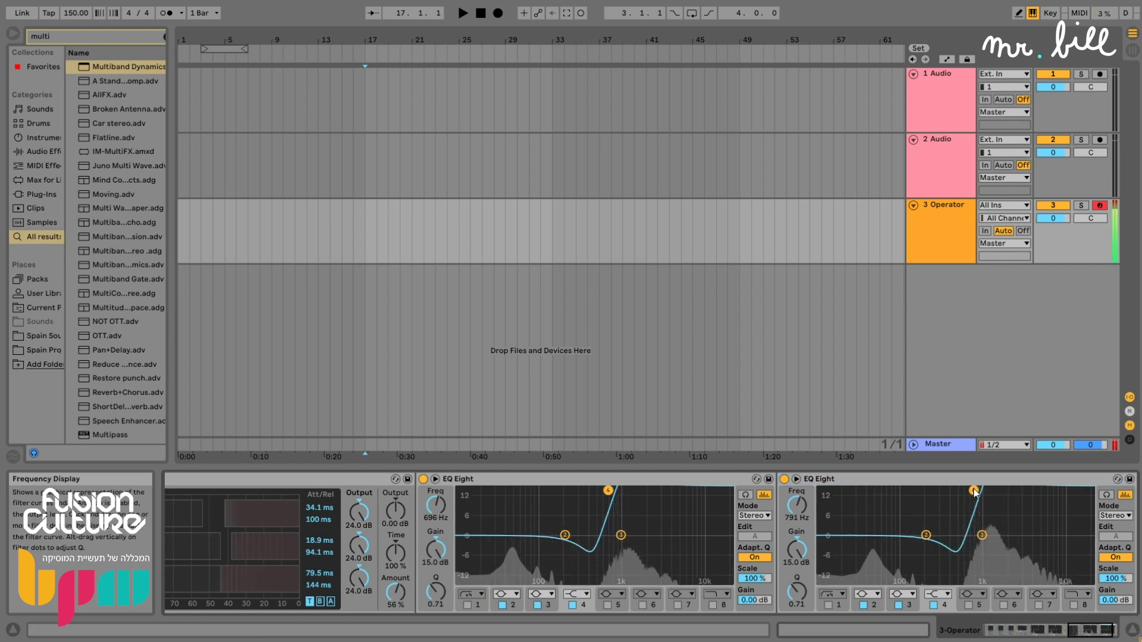
mouse_move(974, 491)
left_mouse_down()
mouse_move(1002, 490)
mouse_move(971, 490)
left_mouse_up()
left_click_drag(1085, 627, 1090, 627)
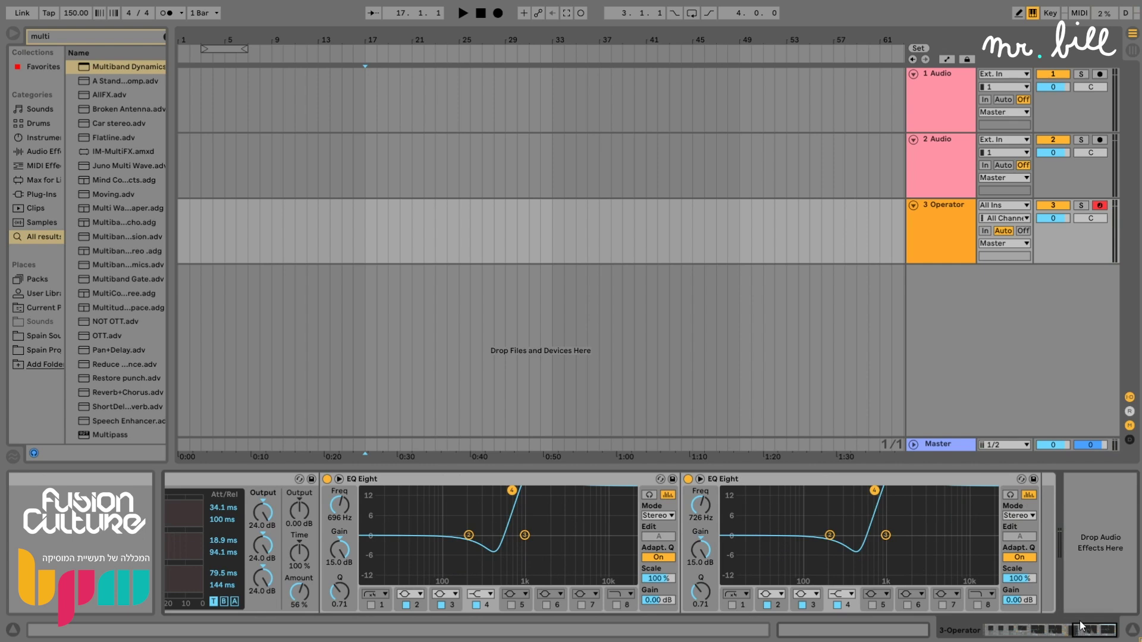
Search for "voco" and add a Vocoder at the end of the Operator track's device chain.
key("ctrl+f")
type("voco")
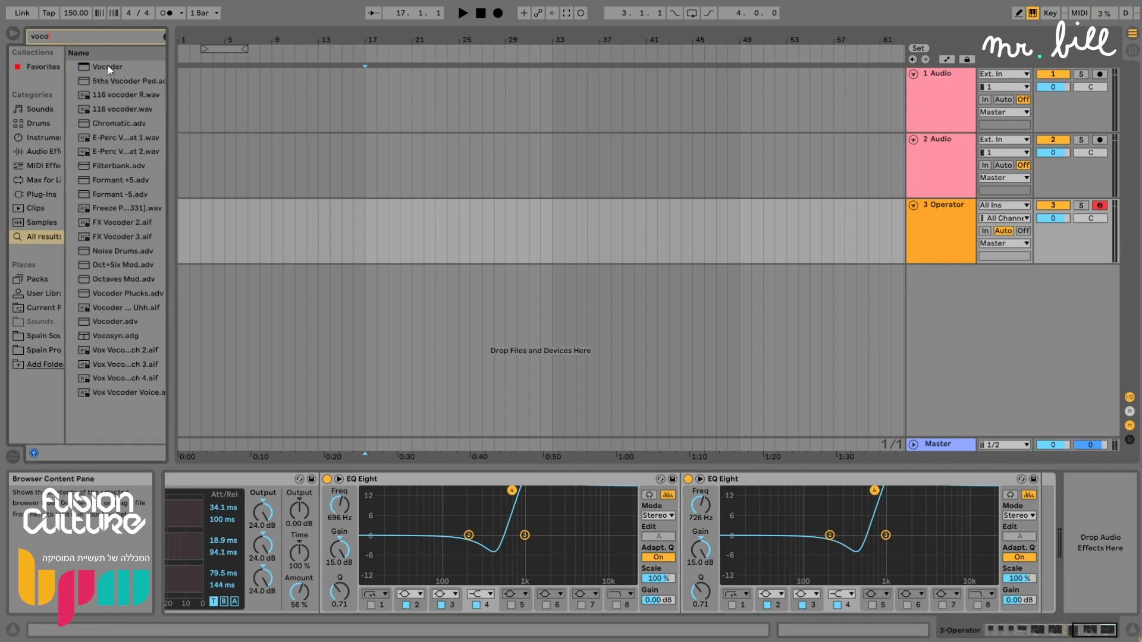
left_click_drag(968, 454, 1035, 504)
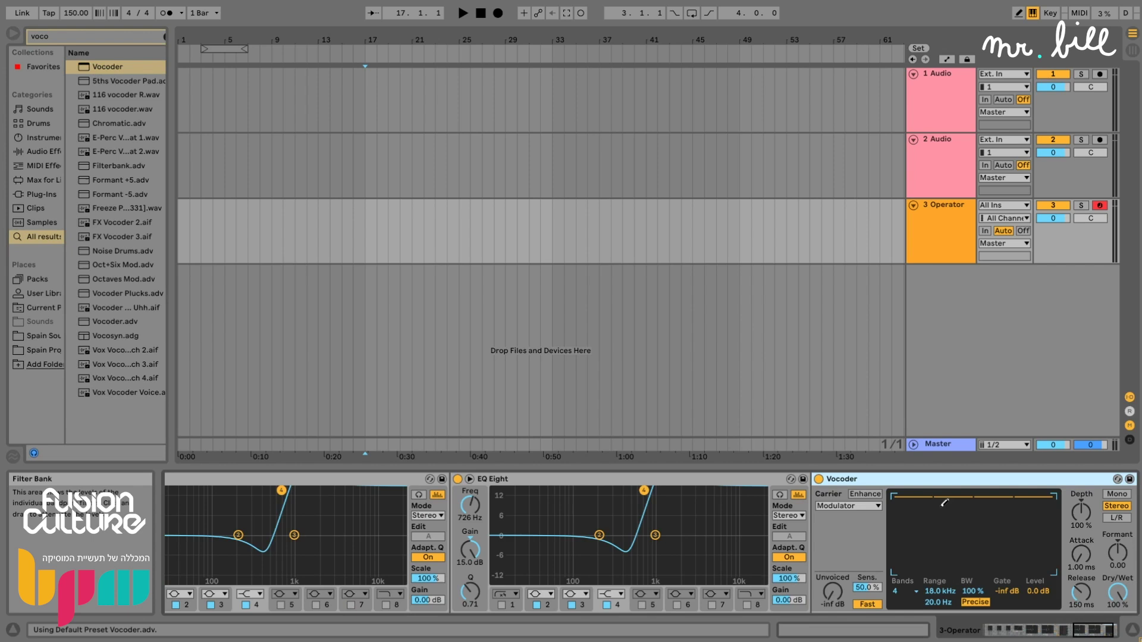
left_click_drag(1075, 627, 1082, 625)
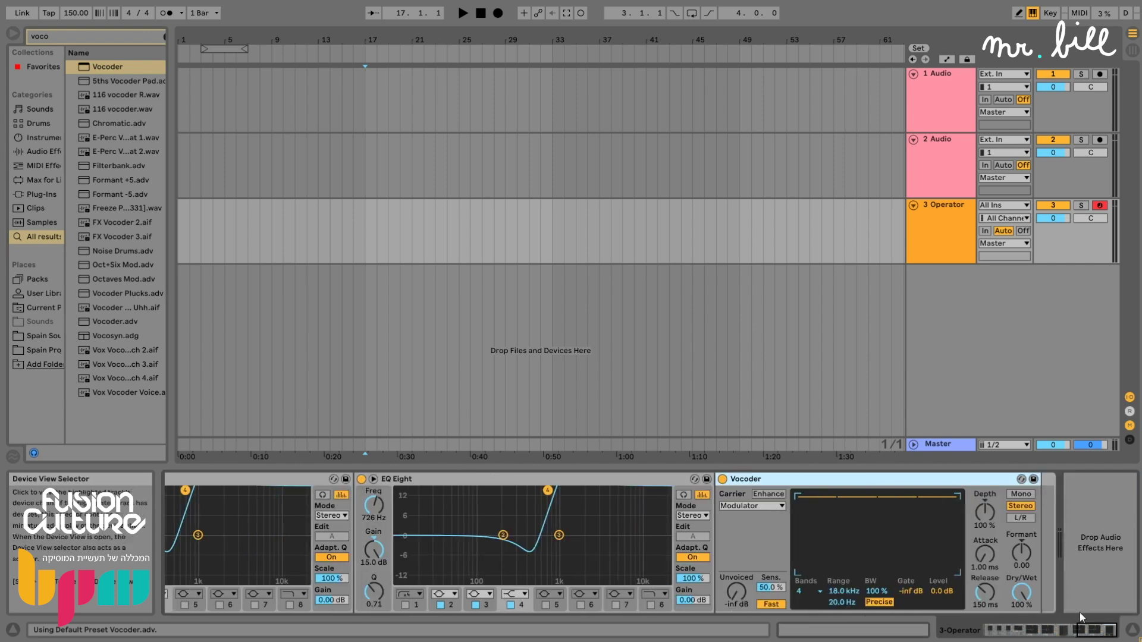
Switch the Vocoder's carrier to Noise and shorten its release to 49.0 ms while playing notes.
left_click(754, 507)
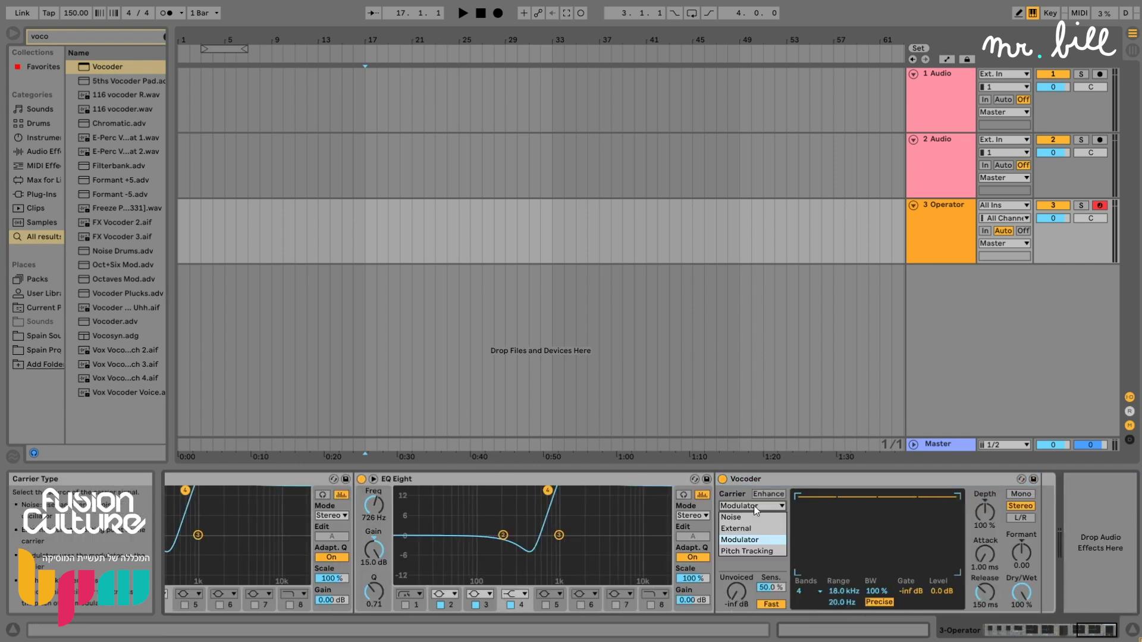
left_click(754, 519)
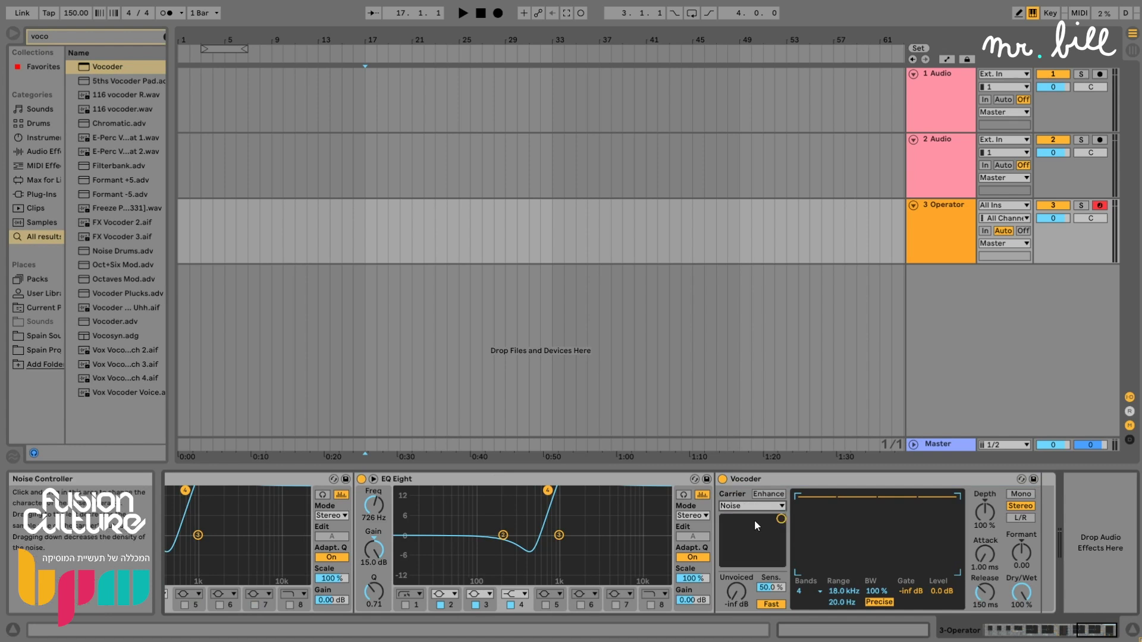
key("a")
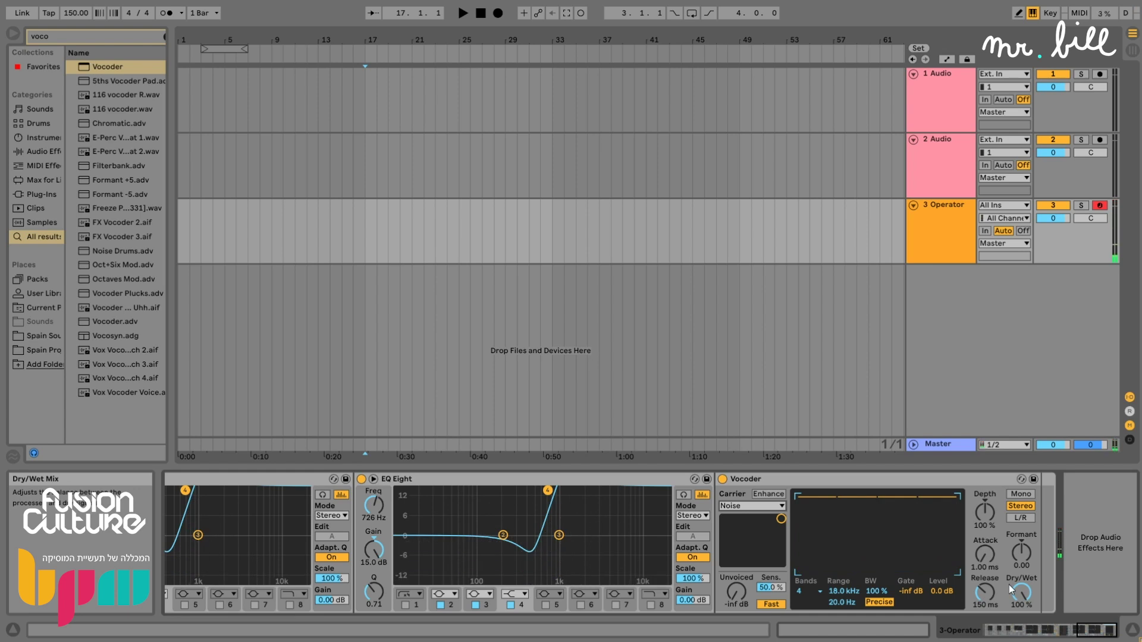
key("a")
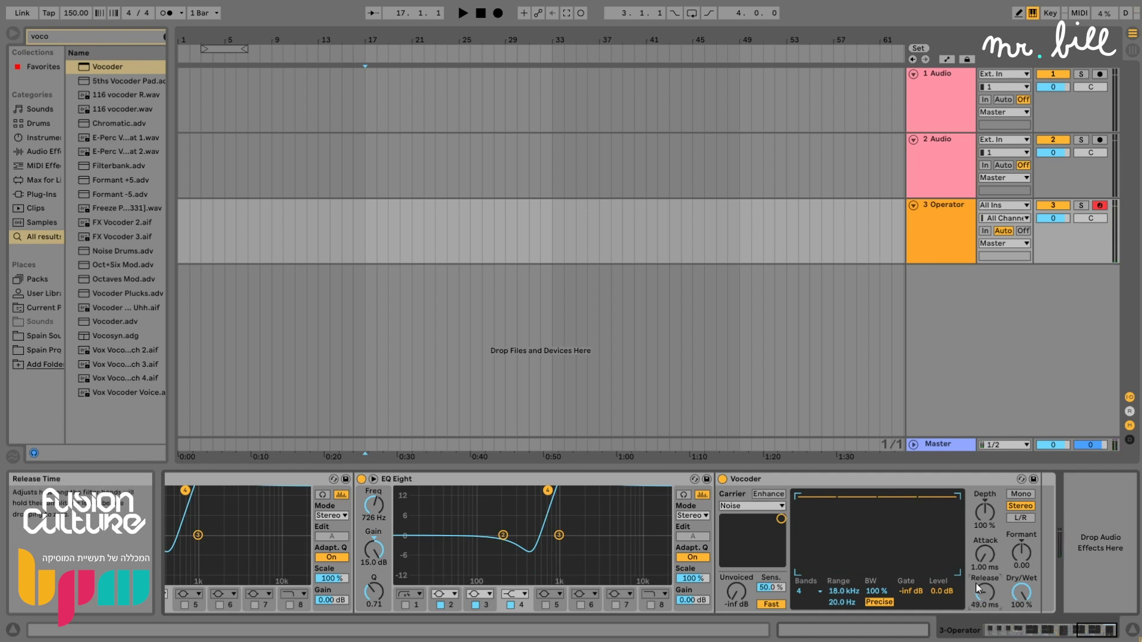
mouse_move(1021, 591)
left_mouse_down()
mouse_move(1021, 613)
mouse_move(1021, 586)
left_mouse_up()
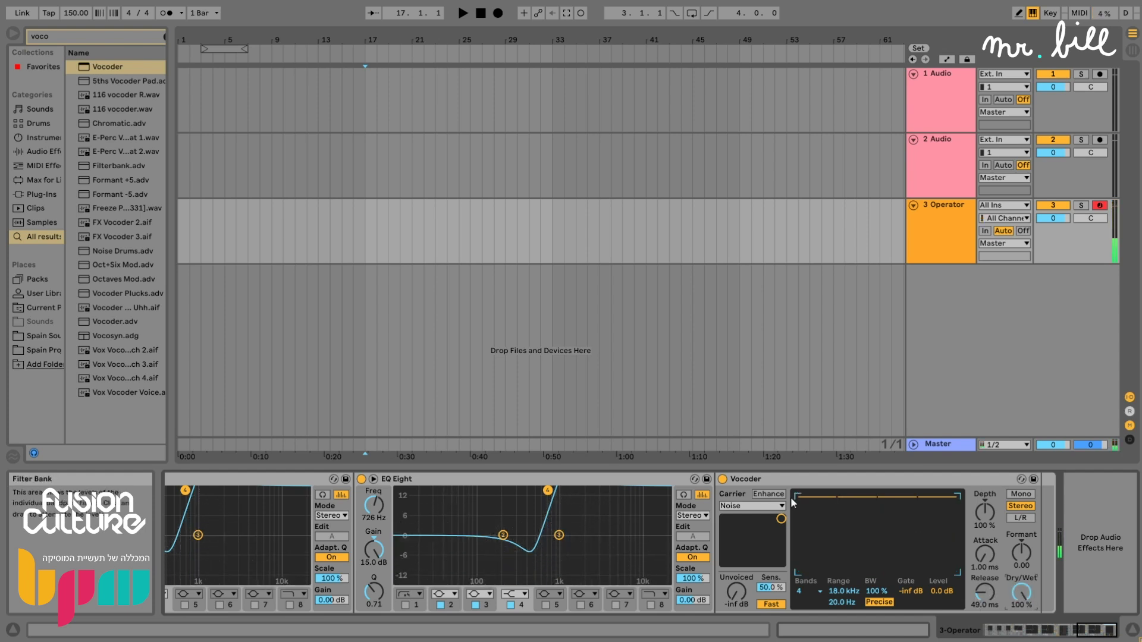
Audition the Vocoder's Pitch Tracking carrier with a different oscillator waveform, and return the carrier to Modulator.
left_click(767, 506)
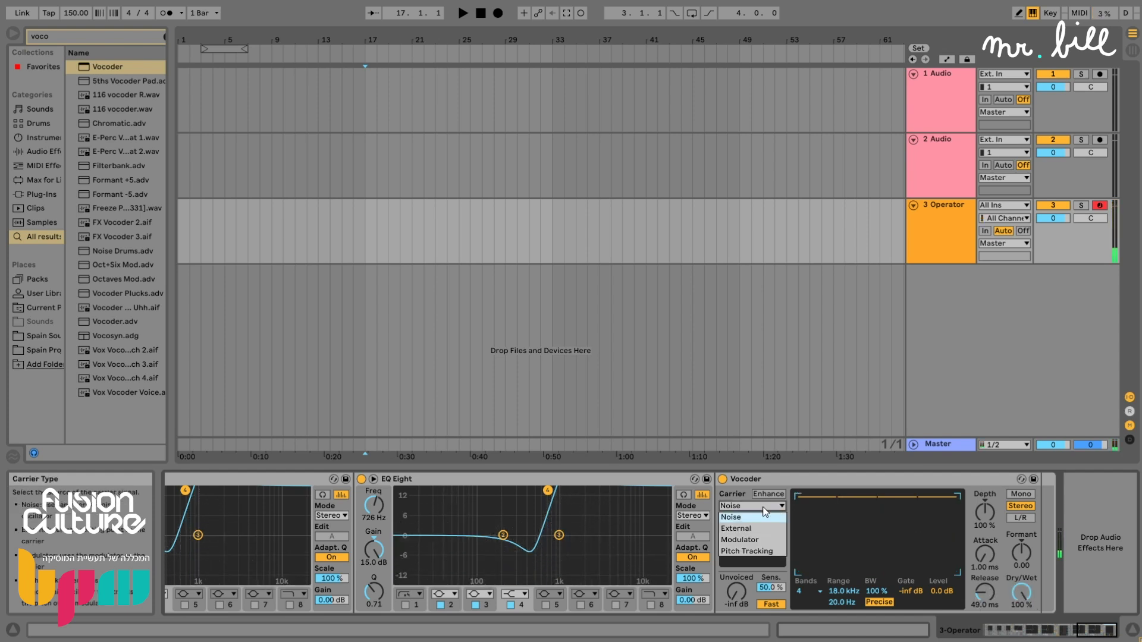
left_click(762, 553)
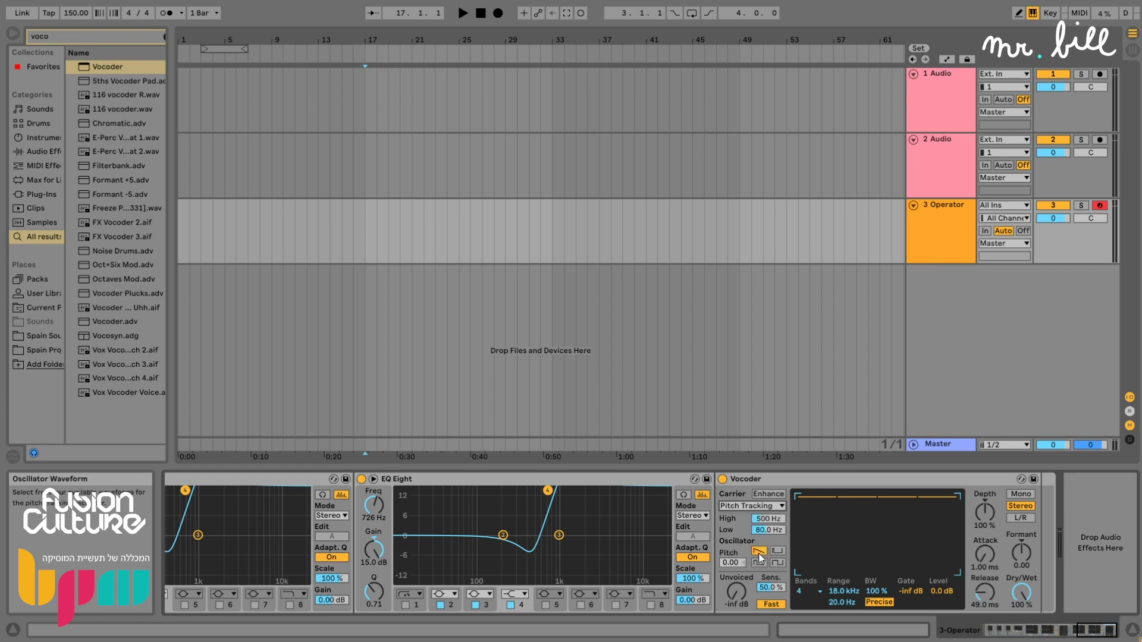
key("a")
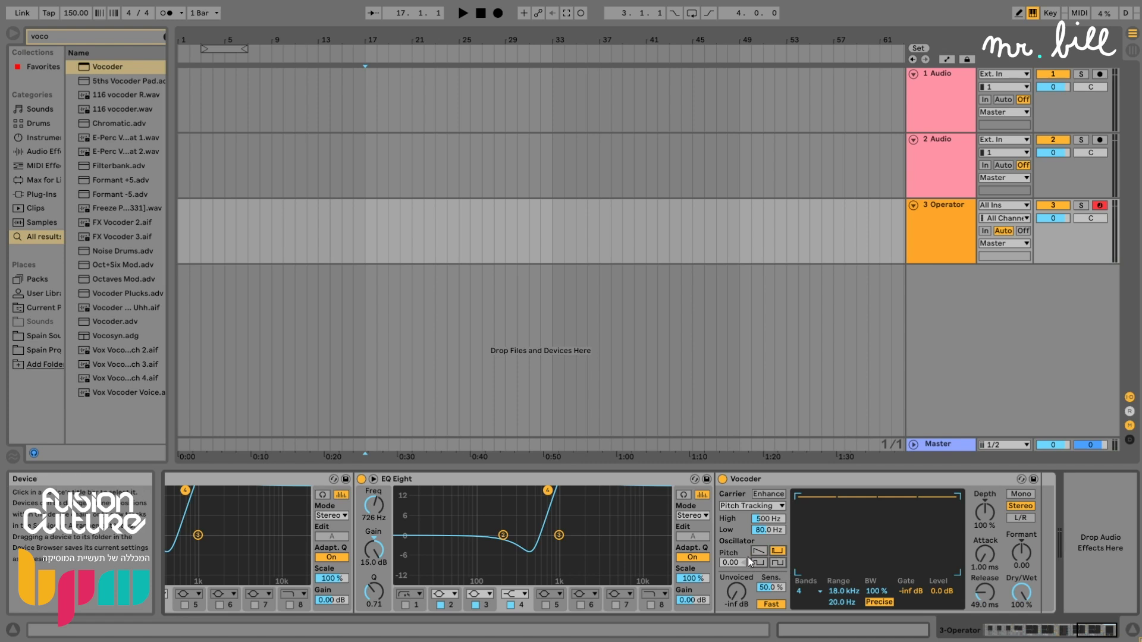
left_click(738, 507)
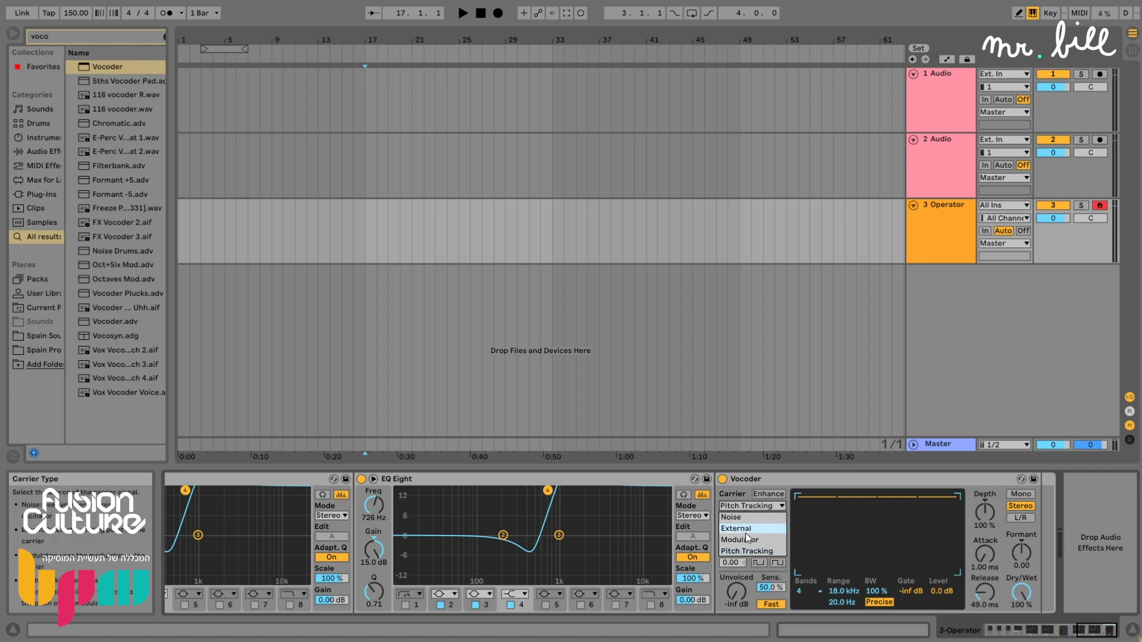
left_click(743, 540)
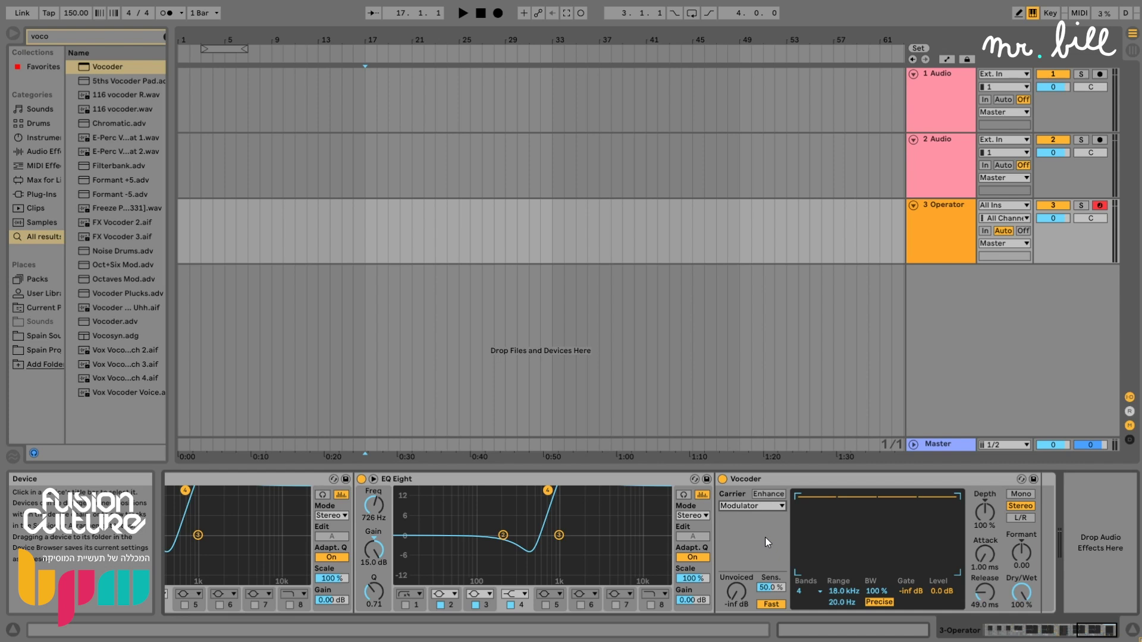
Set the Vocoder to 8 bands and draw uneven band levels across its filter bank.
left_click(819, 591)
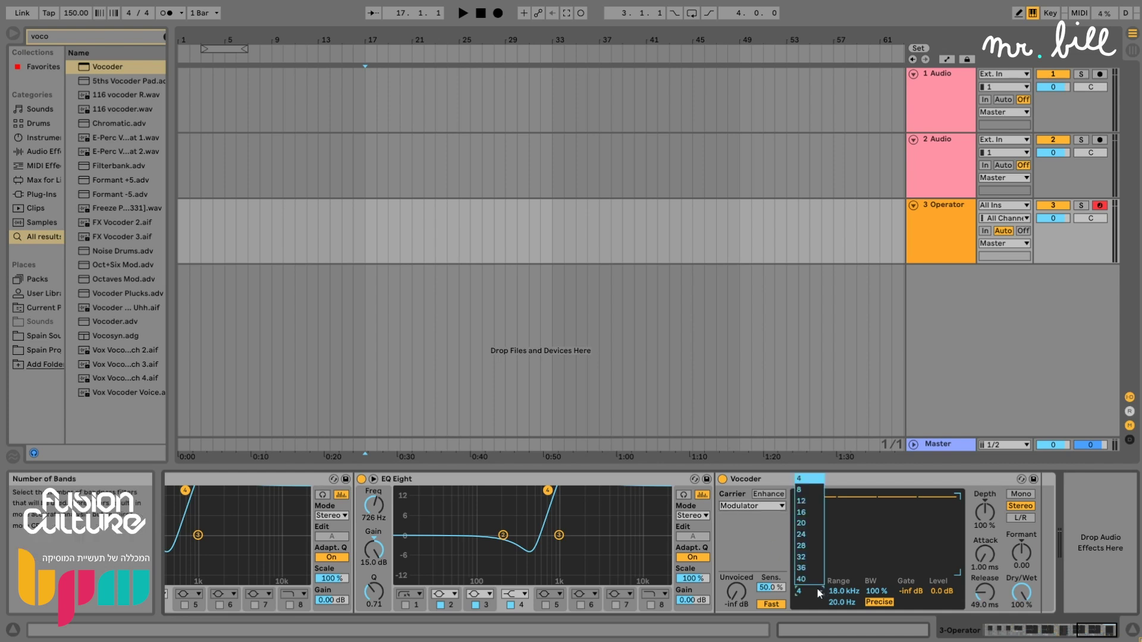
left_click(814, 490)
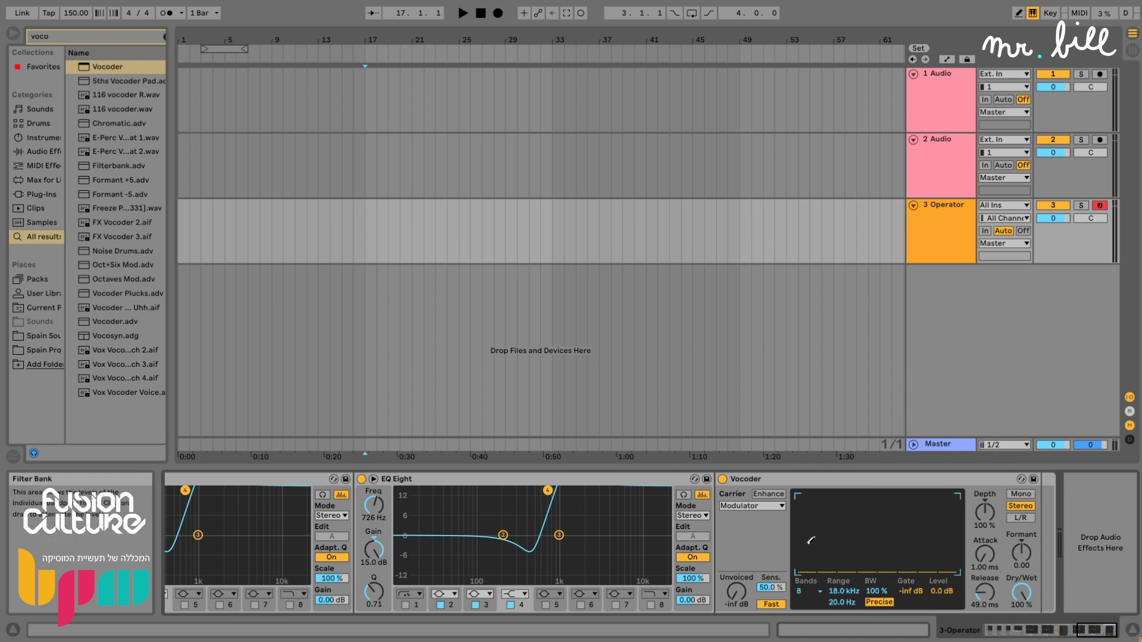
mouse_move(804, 498)
left_mouse_down()
mouse_move(847, 519)
mouse_move(876, 557)
mouse_move(952, 554)
left_mouse_up()
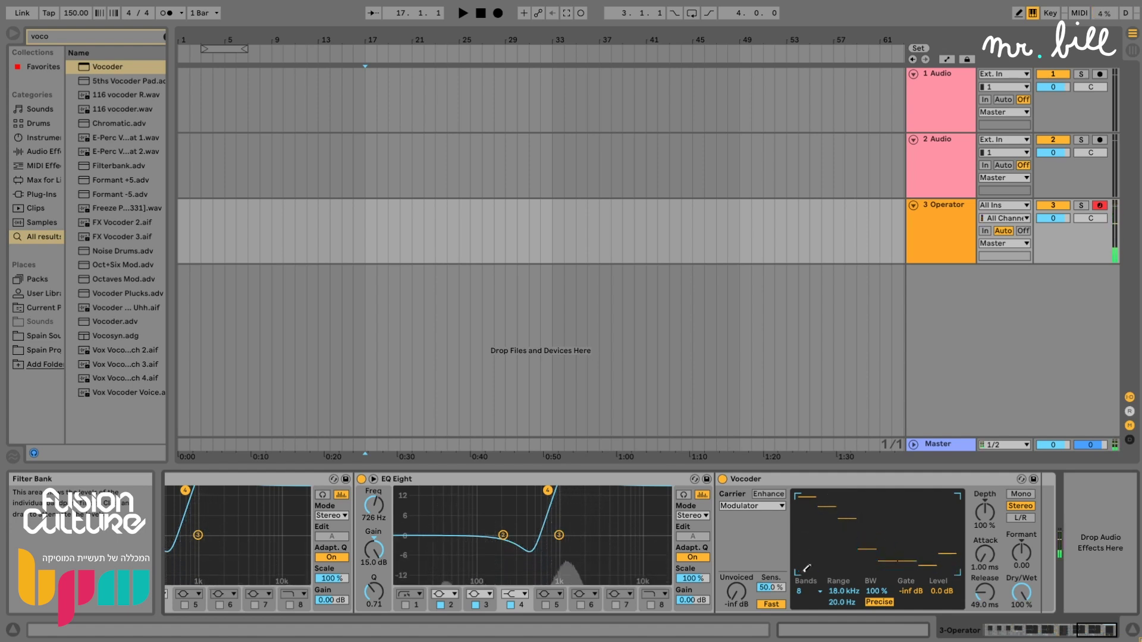
Reduce the Vocoder to 4 bands and draw the first band high with the other three lower at uneven levels.
left_click(802, 591)
left_click(809, 479)
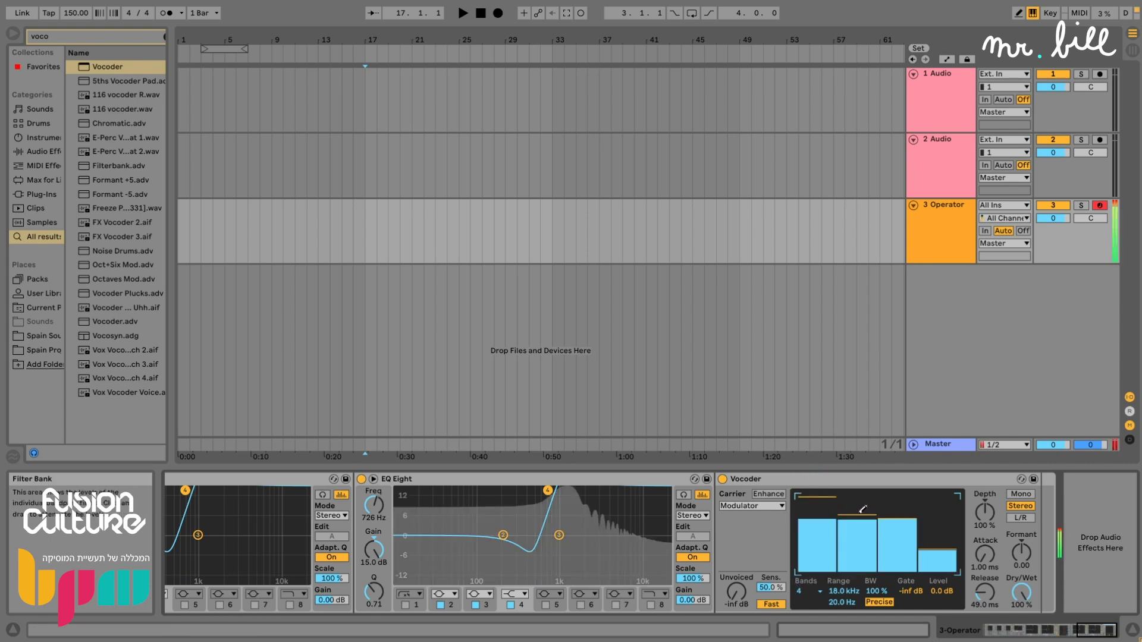
mouse_move(888, 532)
left_mouse_down()
mouse_move(920, 533)
mouse_move(924, 564)
mouse_move(940, 573)
mouse_move(878, 543)
mouse_move(905, 556)
mouse_move(897, 571)
mouse_move(936, 556)
left_mouse_up()
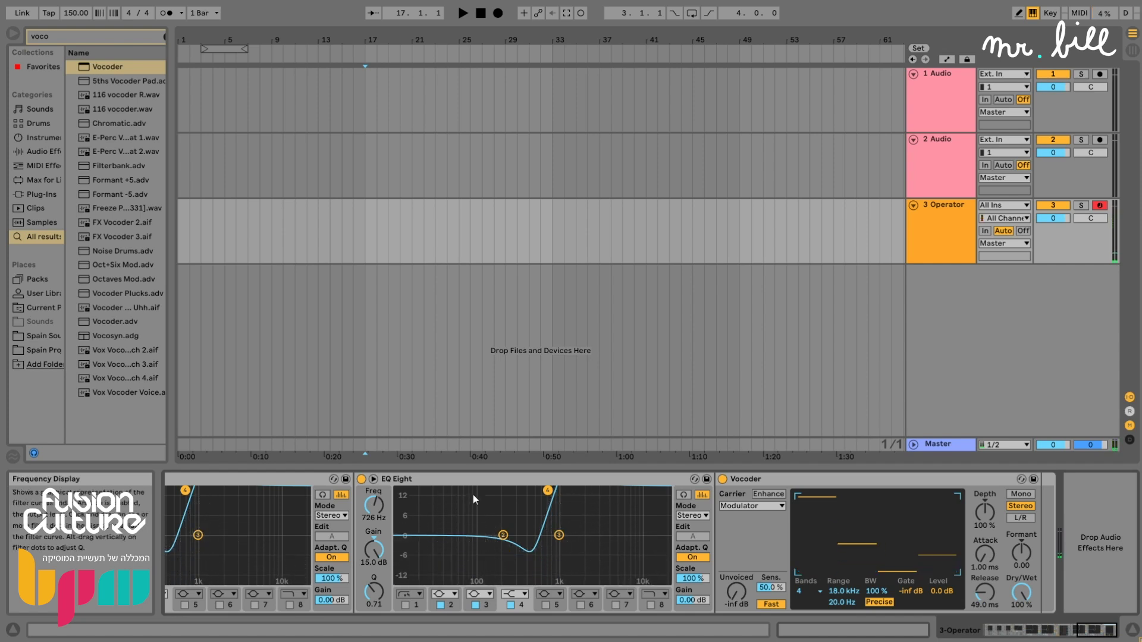
Search for "ero" and insert Erosion between the last EQ Eight and the Vocoder.
key("ctrl+f")
type("ero")
key("Down")
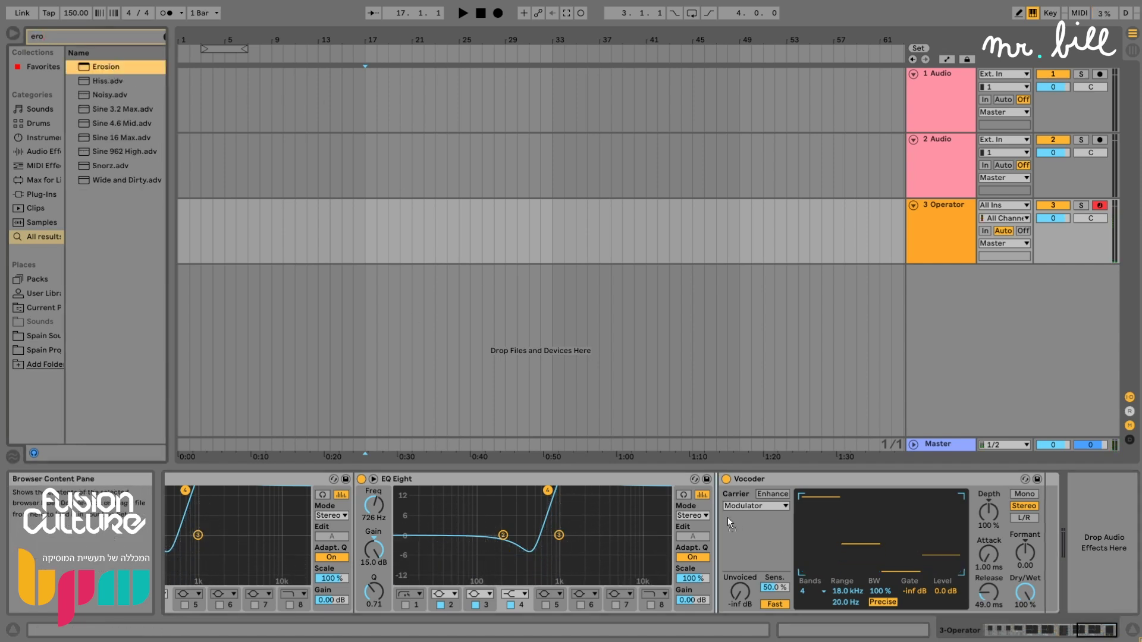
left_click(1049, 631)
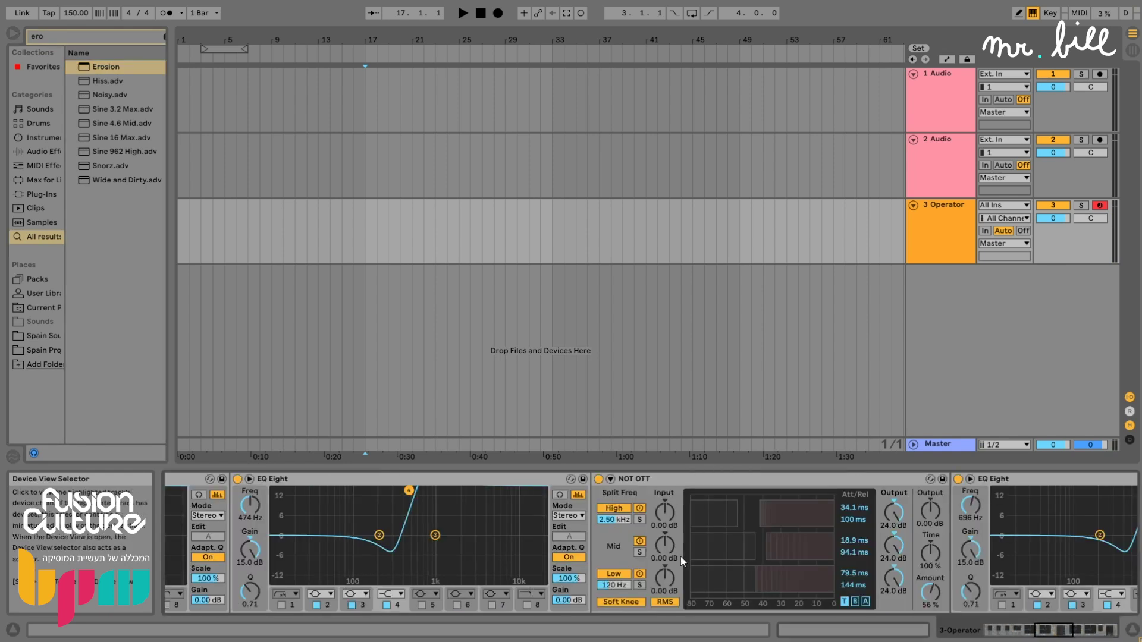
key("Return")
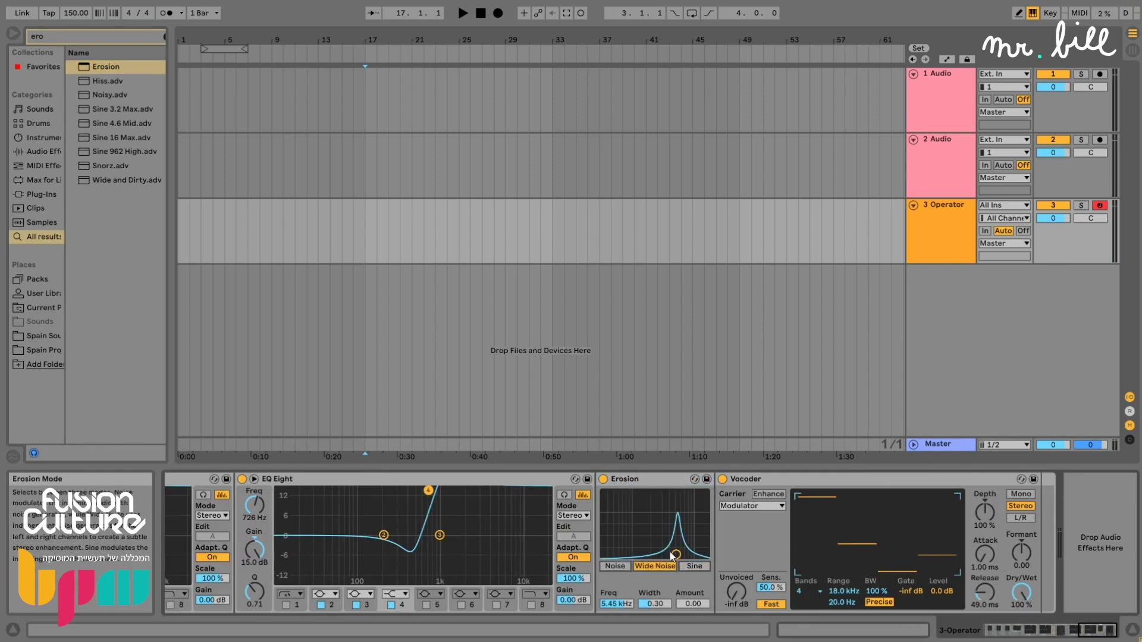
Set Erosion's frequency to 15.9 kHz, width to 2.50 and amount to 47.6 in Wide Noise mode.
left_click_drag(655, 603, 657, 550)
left_click_drag(702, 500, 702, 524)
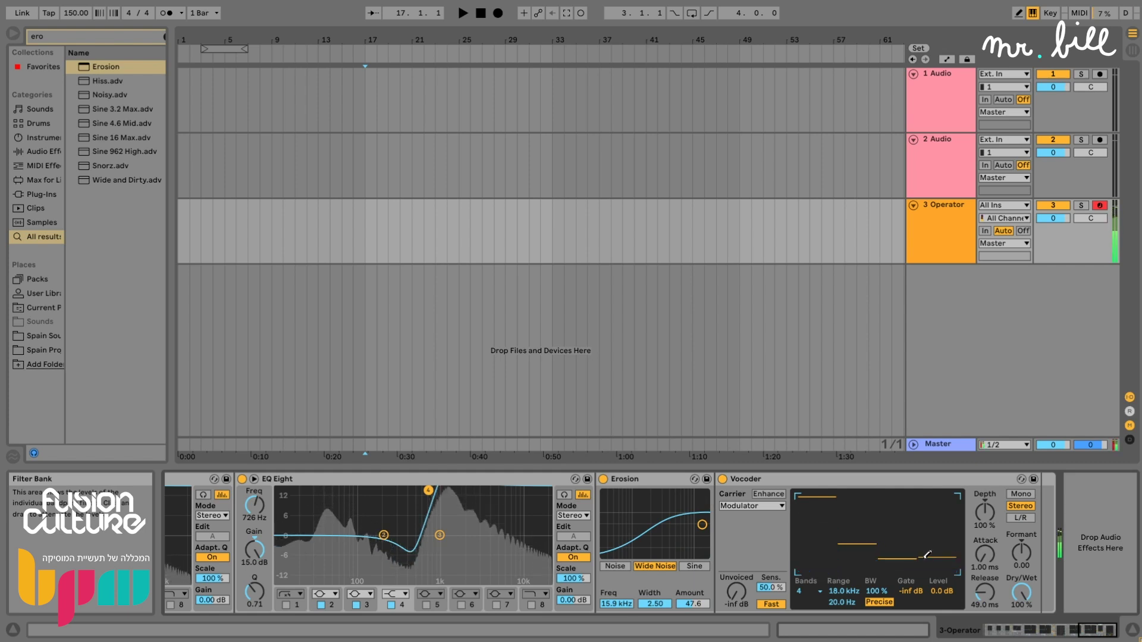
Search for "sat" and insert a Saturator after the Vocoder with Soft Clip on.
key("ctrl+f")
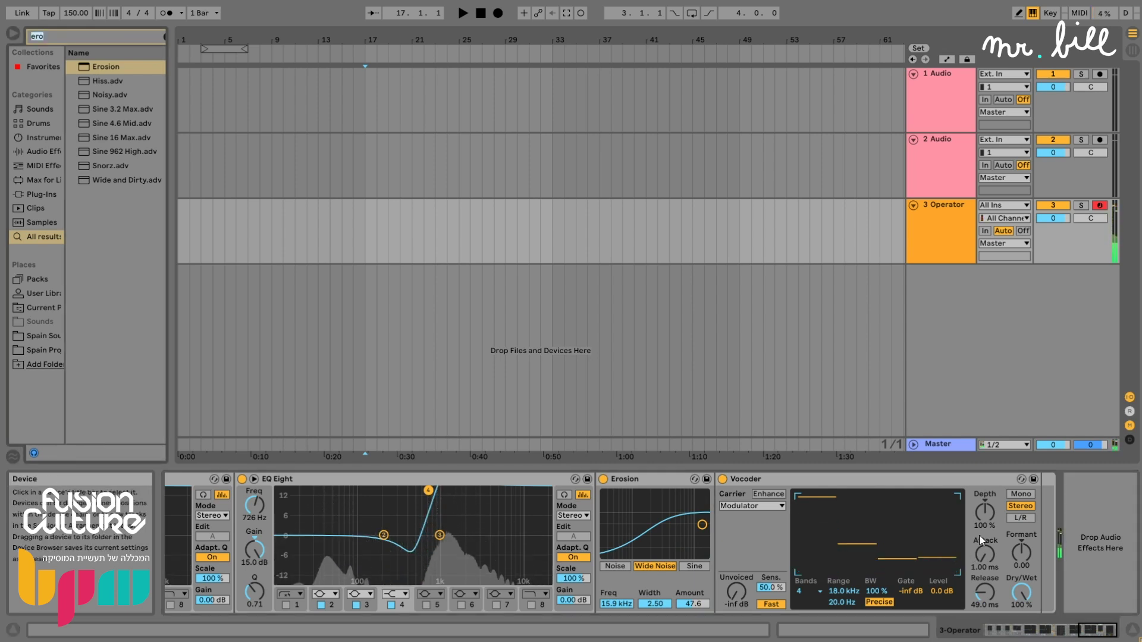
type("sat")
left_click_drag(110, 67, 1040, 527)
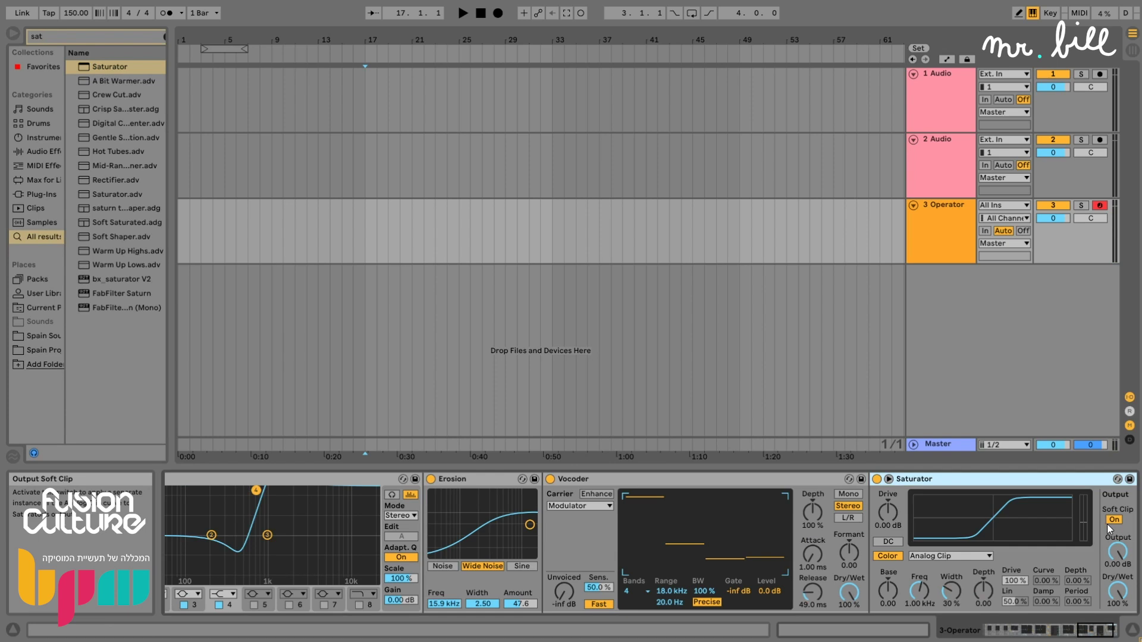
Check the Operator track's peak level in the Session view's enlarged mixer, and return to the Arrangement view.
key("Tab")
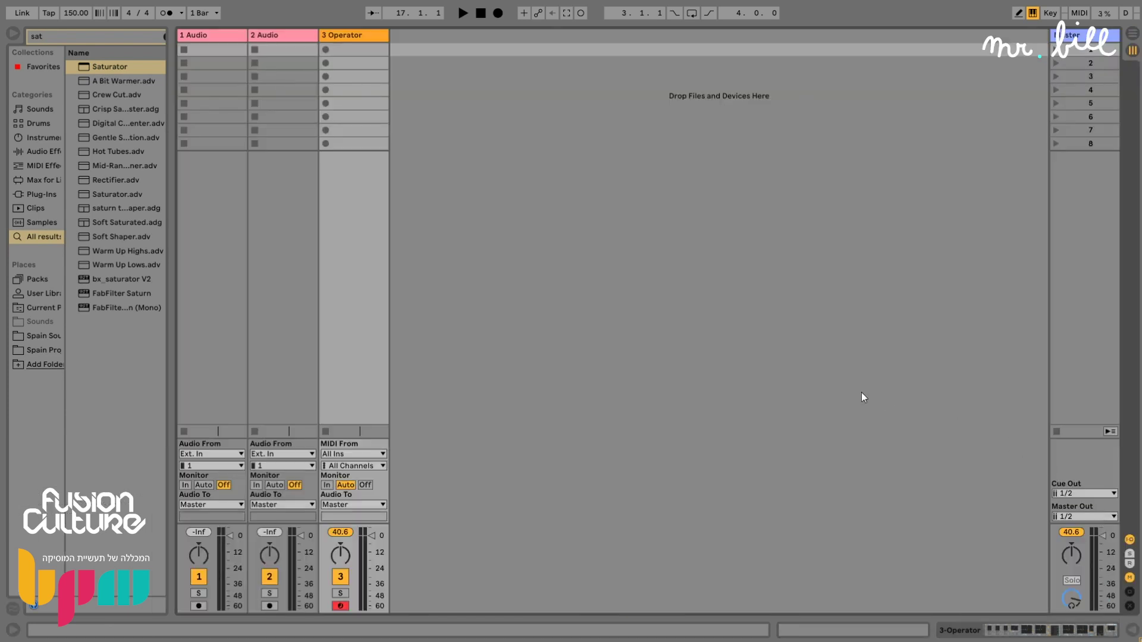
left_click_drag(370, 523, 382, 244)
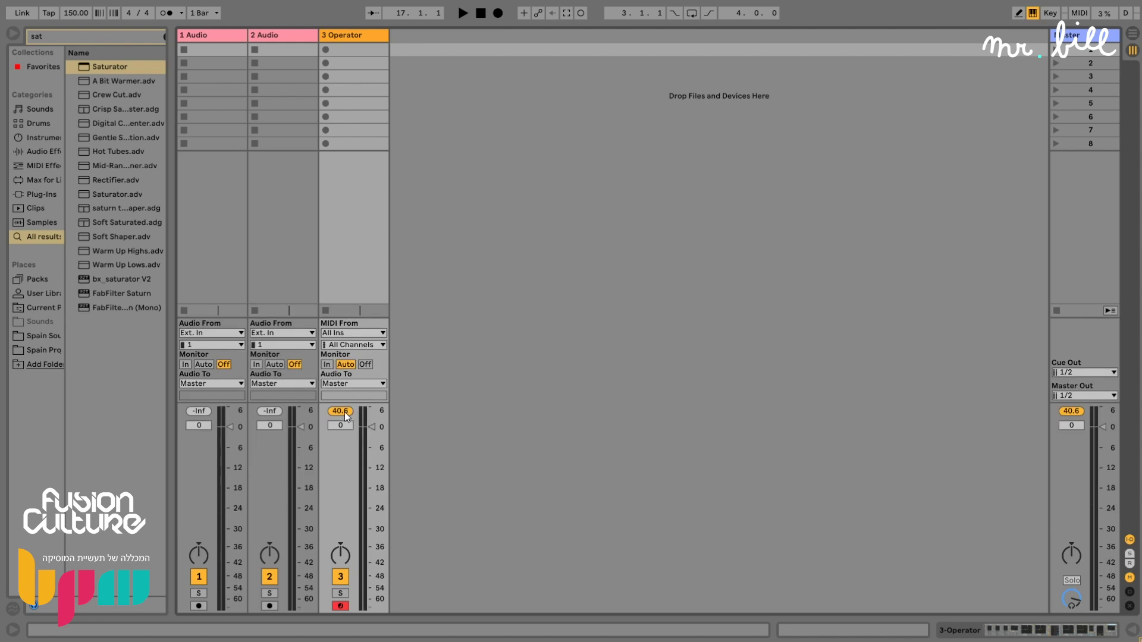
key("a")
key("Tab")
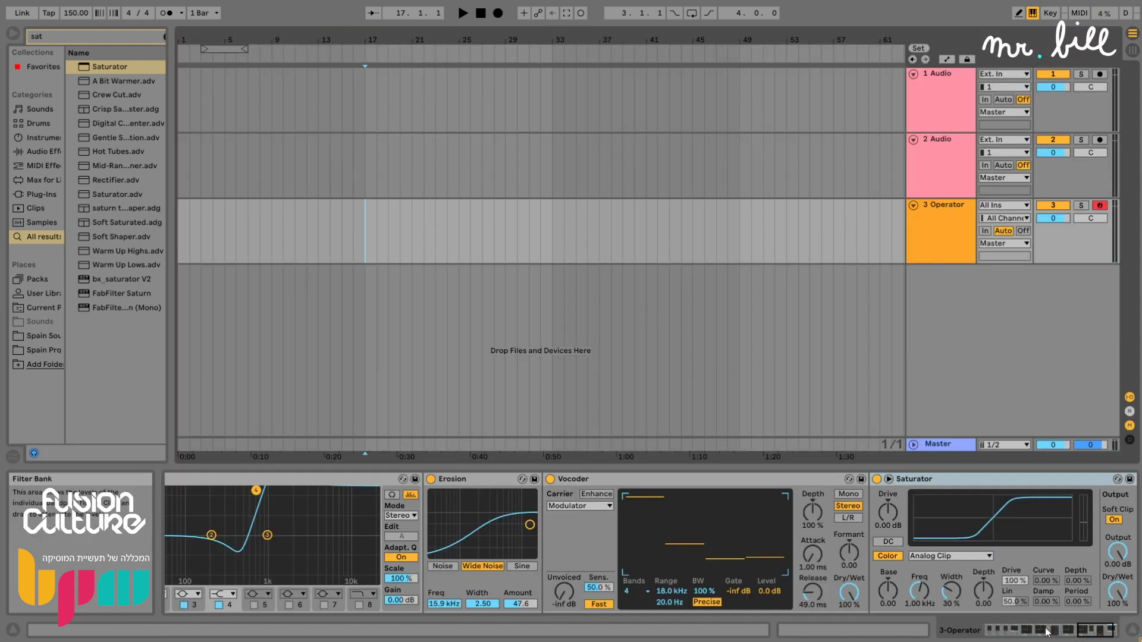
Compare the sound with the Audio Effect Rack bypassed and active.
left_click_drag(1088, 631, 973, 608)
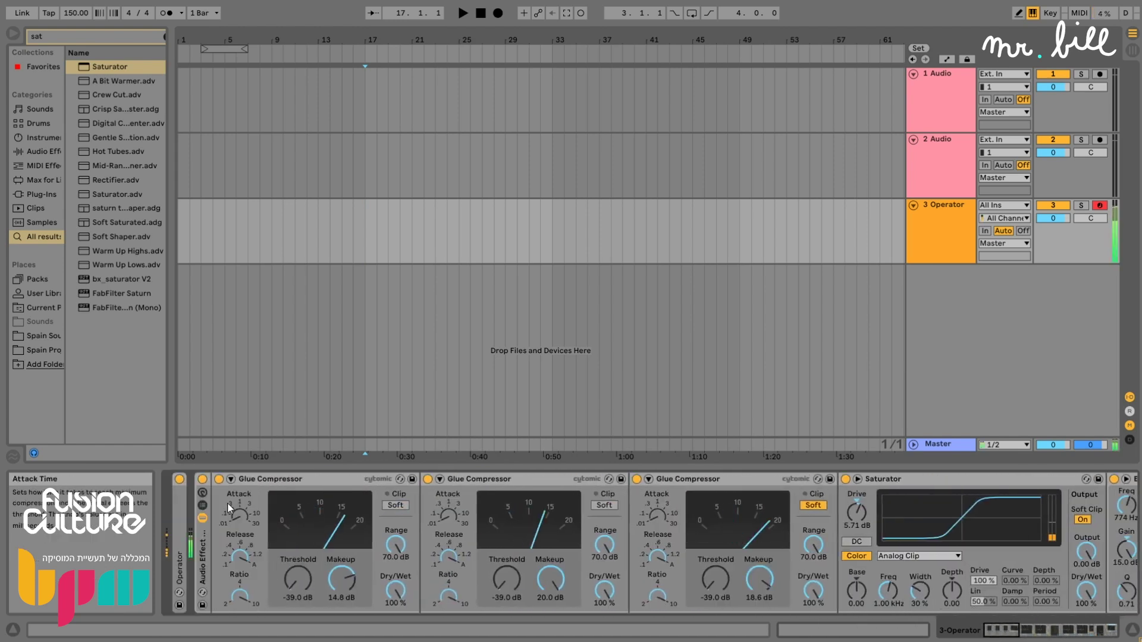
left_click(203, 480)
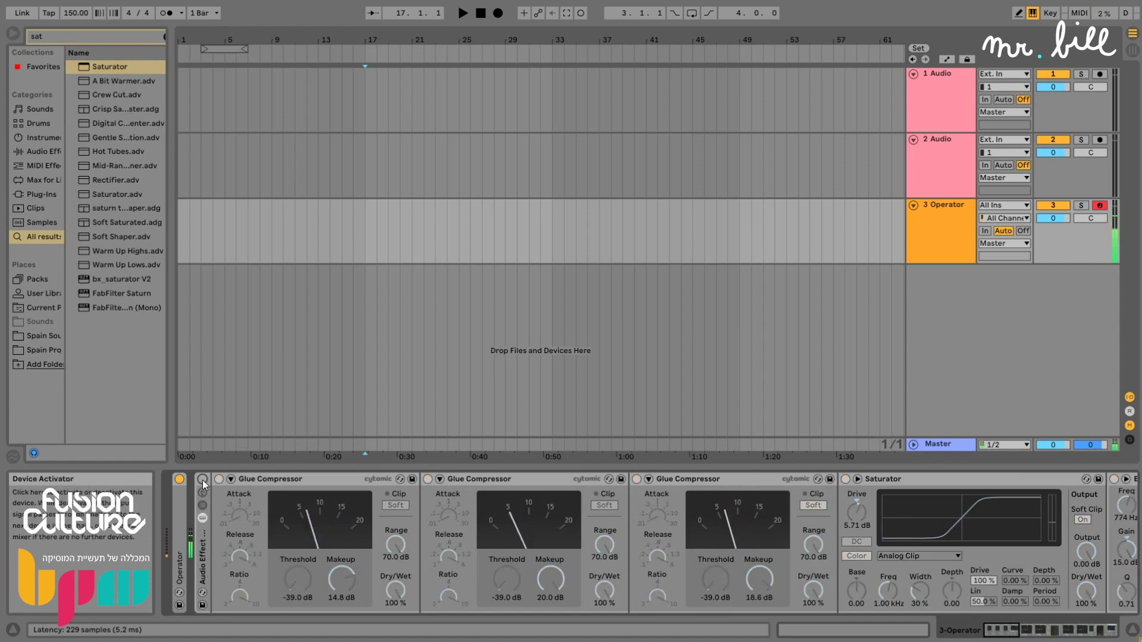
left_click(202, 479)
Set band 4 of the EQ Eight before NOT OTT to 639 Hz and 9.55 dB, and deactivate and collapse that EQ.
left_click_drag(1009, 635, 1040, 631)
left_click_drag(820, 499, 829, 504)
left_click(648, 478)
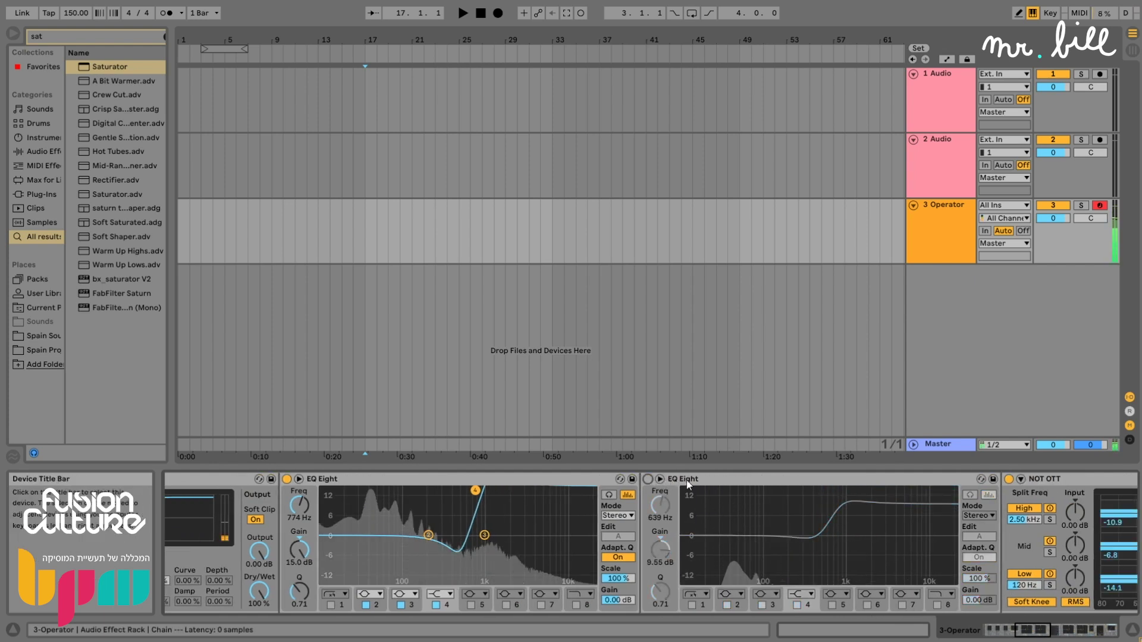
double_click(687, 480)
Set band 4 of the EQ Eight just before Erosion to 791 Hz.
left_click_drag(1051, 631, 1081, 630)
mouse_move(853, 492)
left_mouse_down()
mouse_move(881, 491)
mouse_move(862, 495)
left_mouse_up()
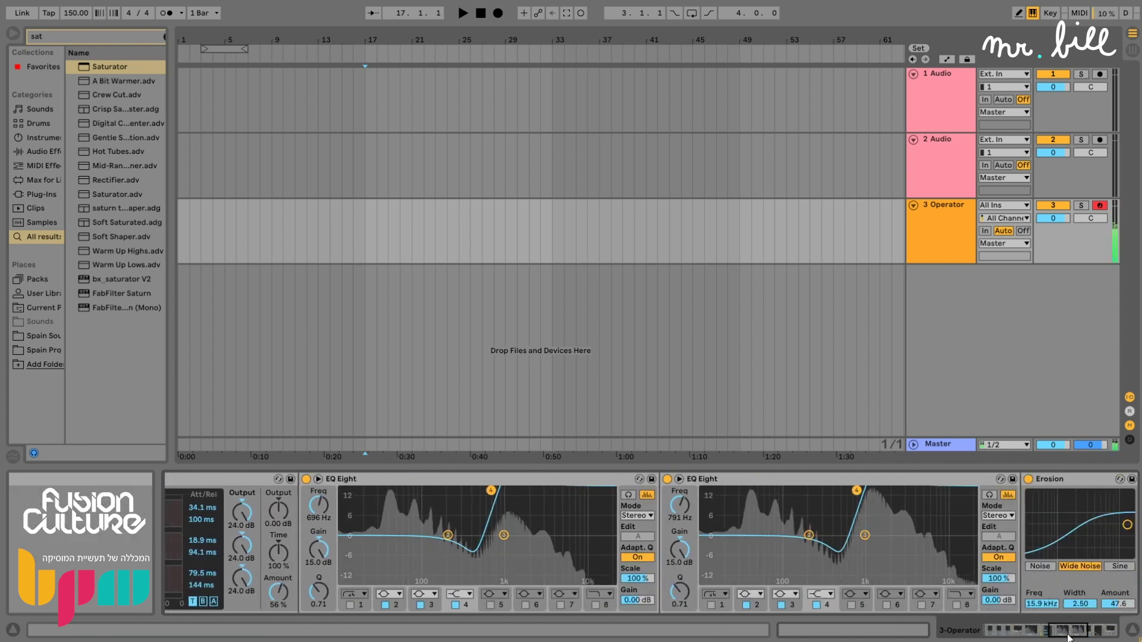
Set Erosion to 12.9 kHz with an amount of 104, and redraw the levels of the Vocoder's last two bands.
left_click_drag(1070, 630, 1084, 631)
left_click_drag(772, 524, 766, 510)
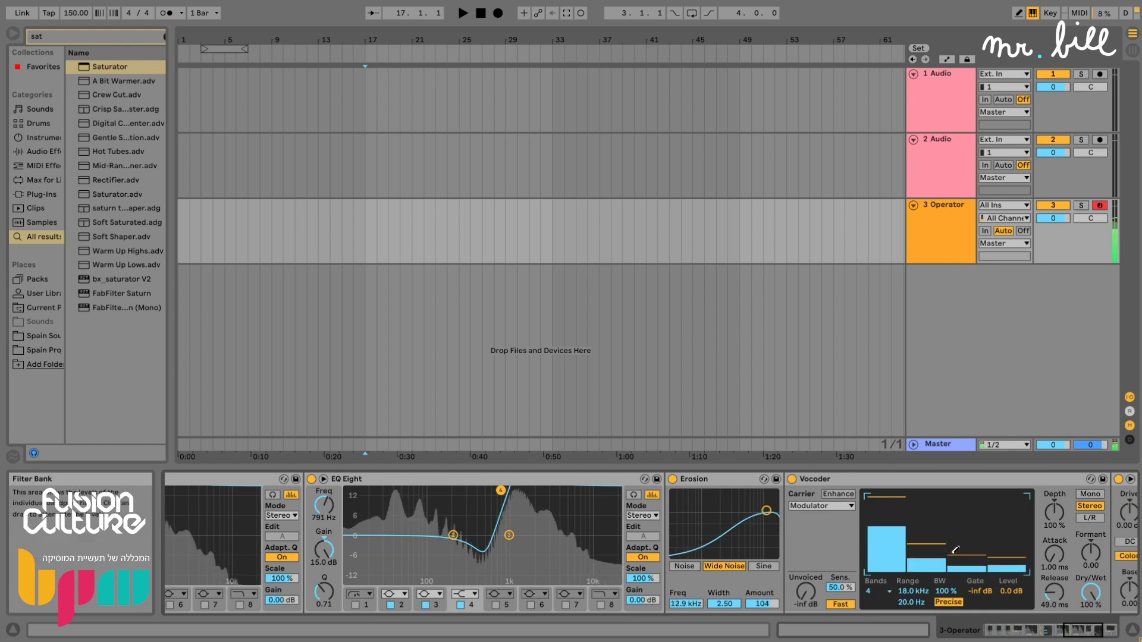
left_click_drag(1001, 548, 1001, 557)
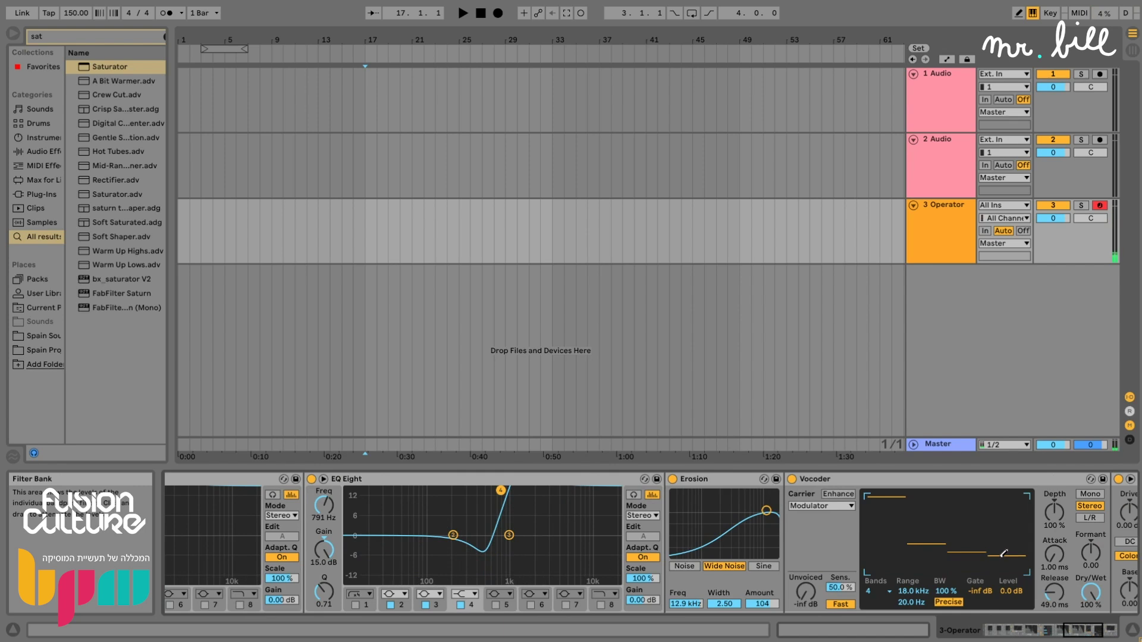
left_click_drag(1001, 558, 1002, 557)
Search for "rev" and insert a Reverb between Erosion and the Vocoder.
key("ctrl+f")
type("rev")
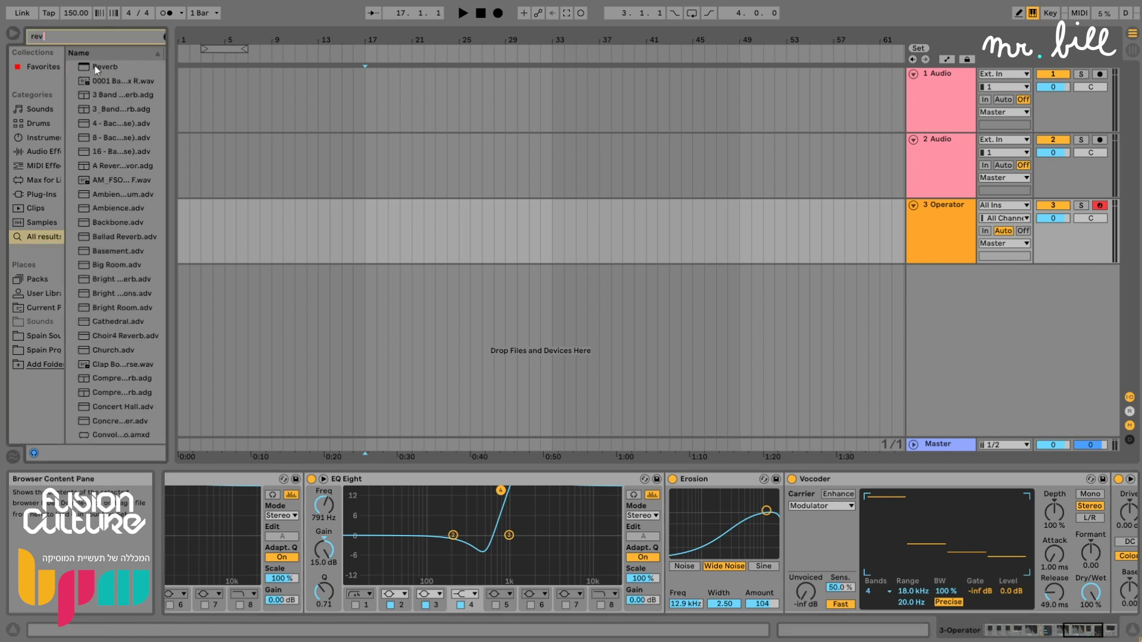
key("Return")
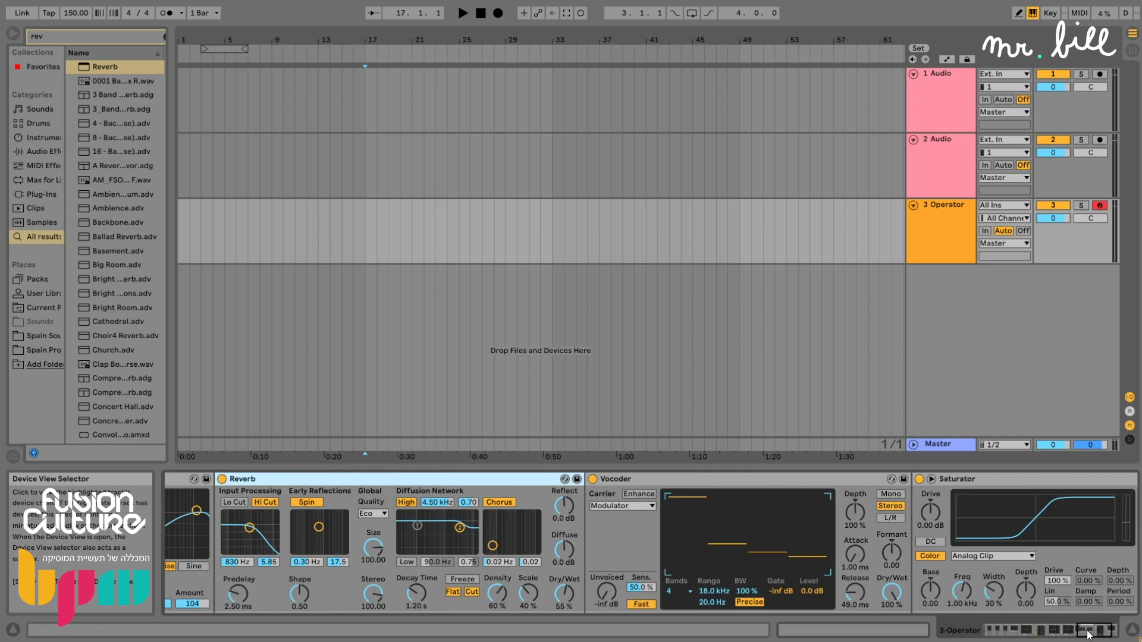
Turn off the Reverb's Spin, High diffusion filter and Chorus.
left_click(310, 502)
left_click(406, 501)
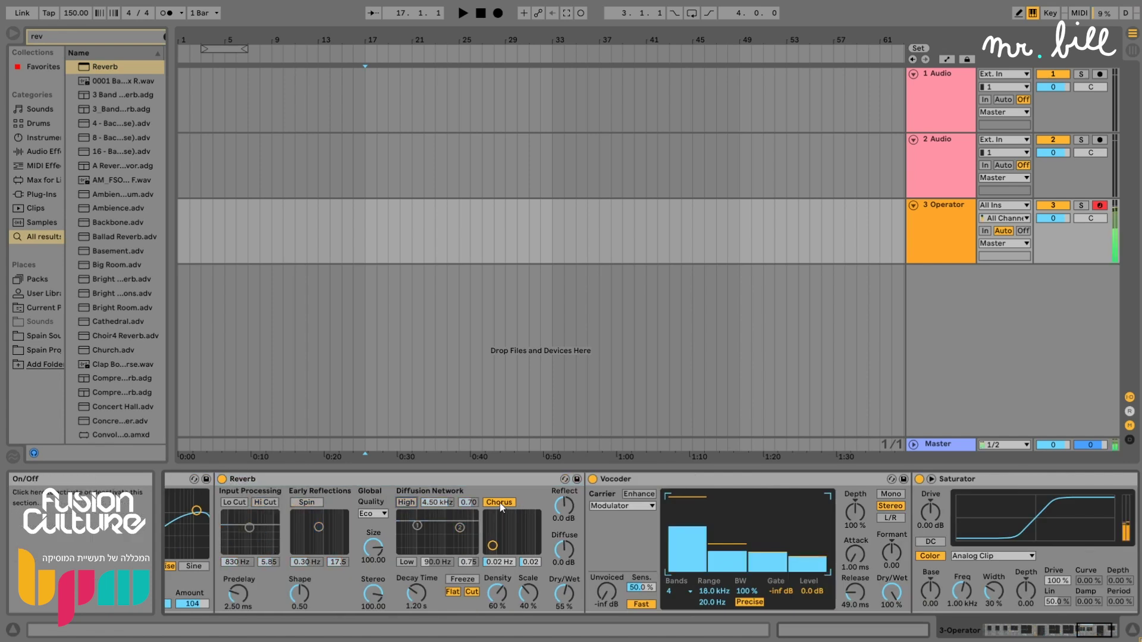
left_click(499, 502)
Set the Reverb's decay time to 5.96 s and dry/wet to 51%, and disarm and re-arm the Operator track.
left_click_drag(416, 593, 416, 613)
left_click_drag(563, 594, 564, 581)
left_click_drag(416, 593, 416, 577)
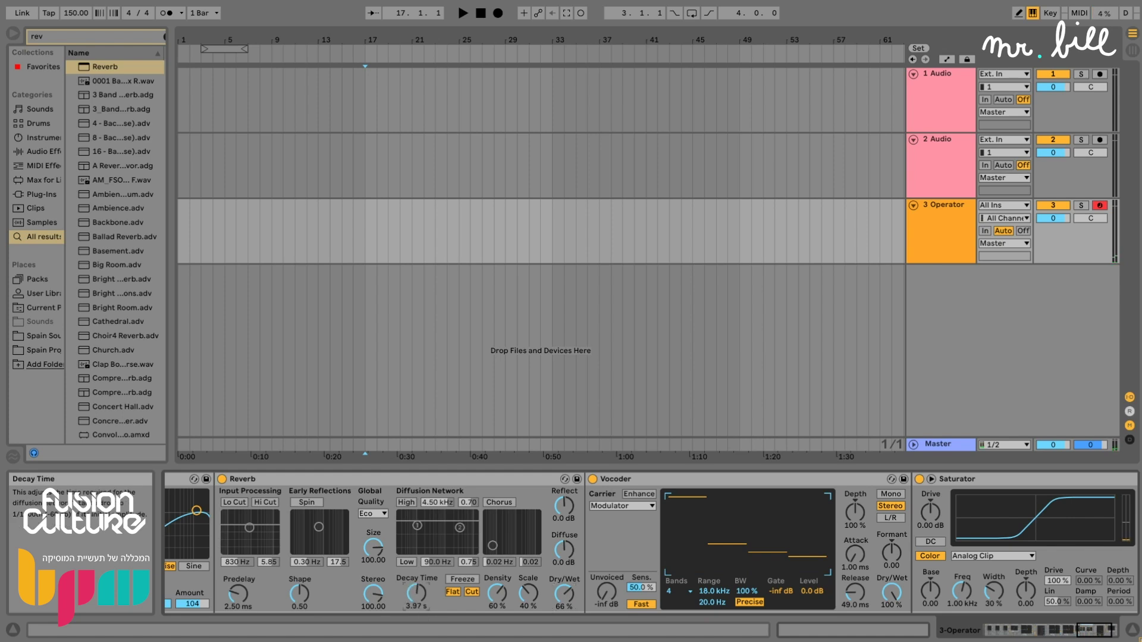
left_click_drag(563, 593, 564, 596)
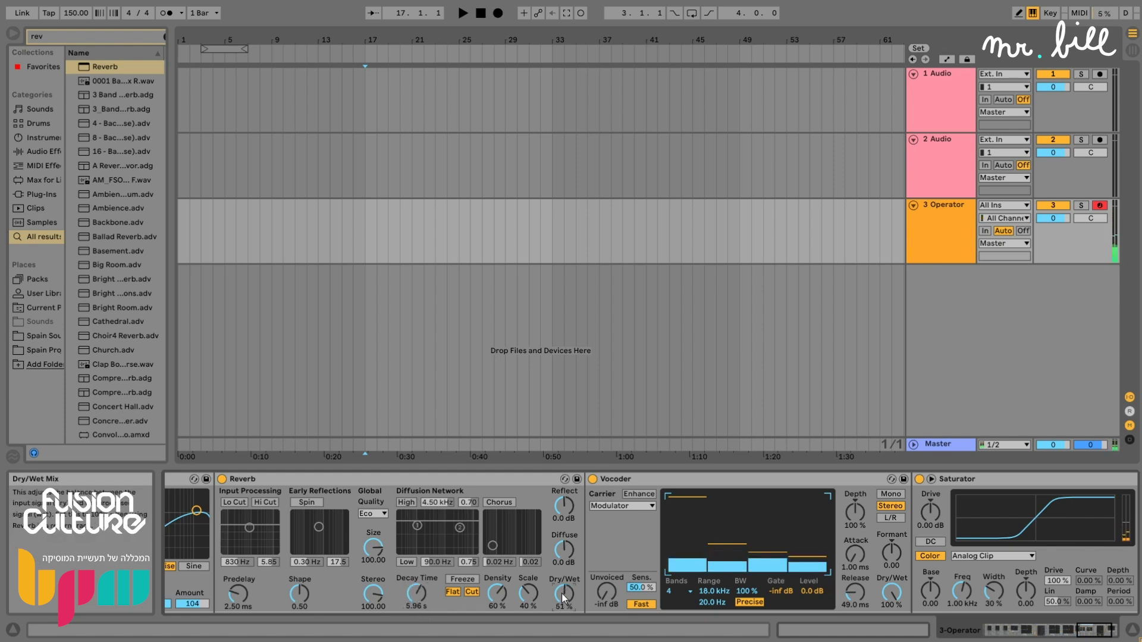
left_click(1100, 205)
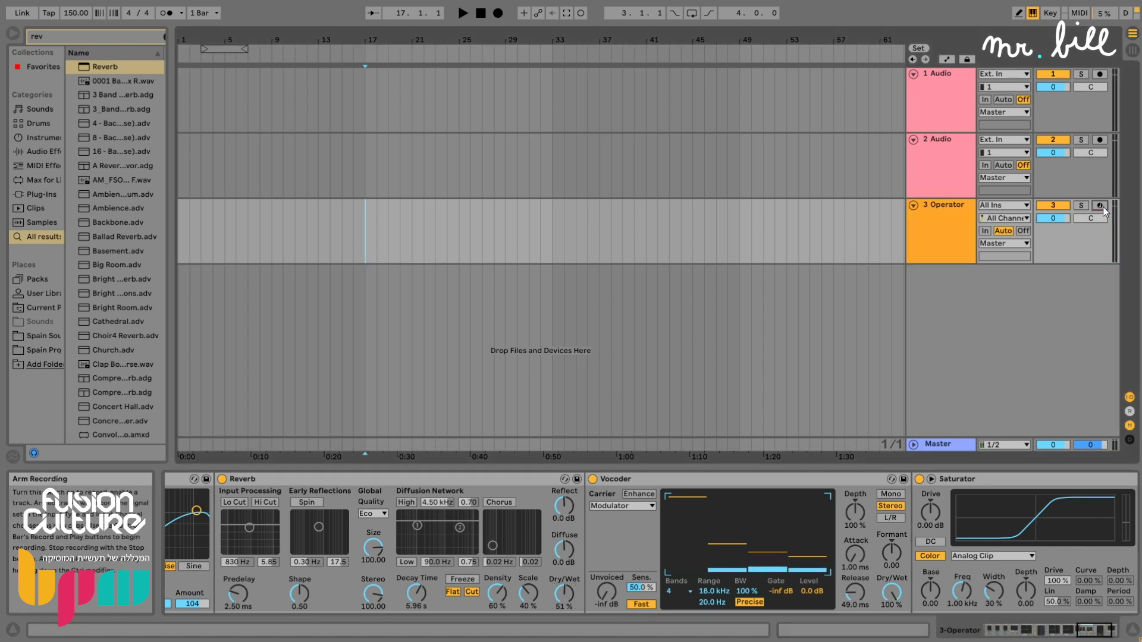
left_click(1100, 205)
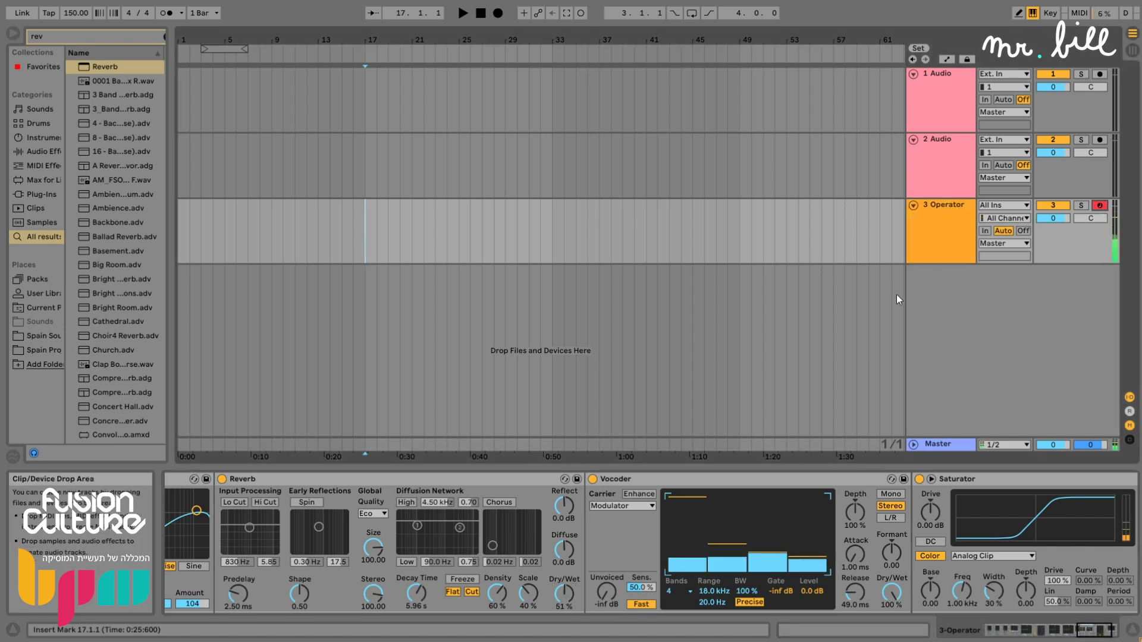
Search for "gate" and insert a Gate between the Reverb and the Vocoder.
key("ctrl+f")
type("gate")
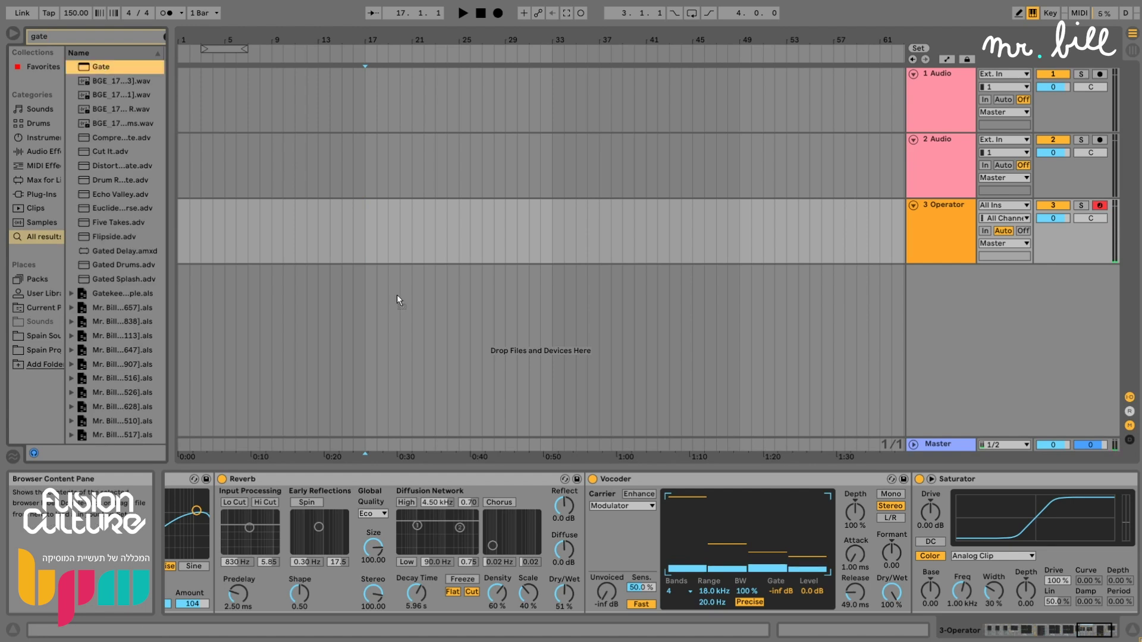
key("Return")
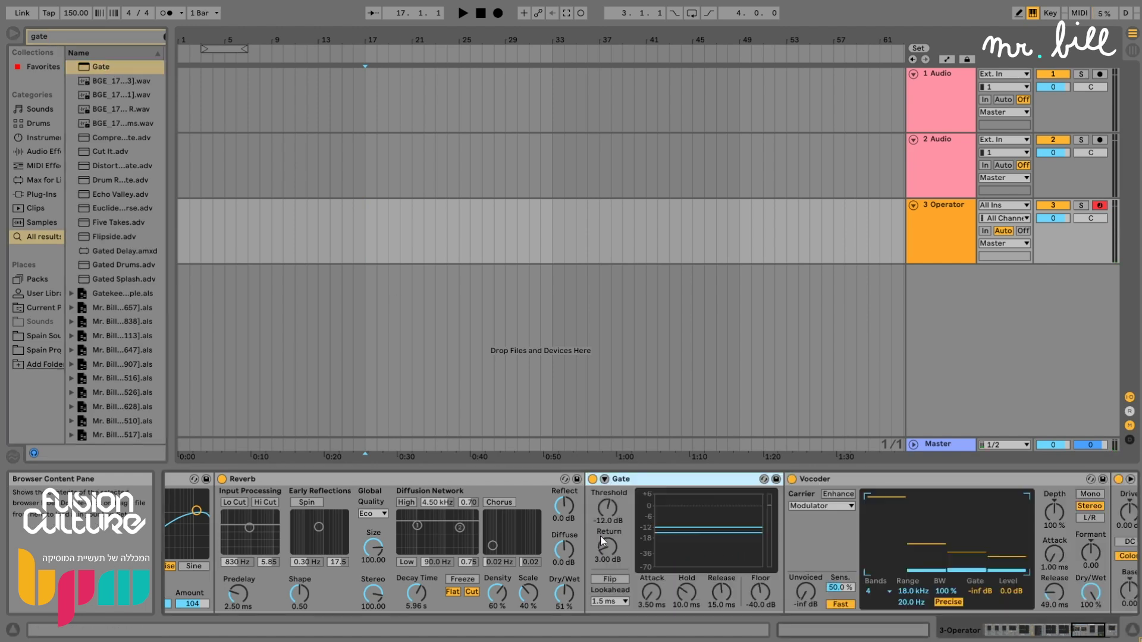
Enable the Gate's external sidechain and feed it from 3-Operator, Pre FX.
left_click(605, 479)
left_click(617, 495)
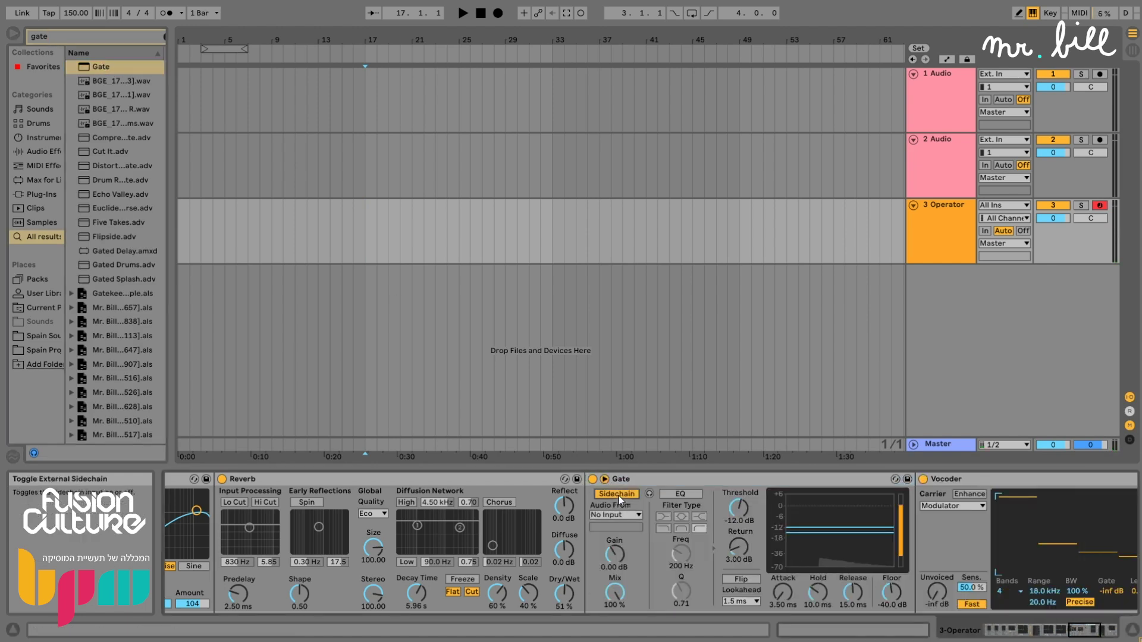
left_click(617, 515)
left_click(619, 551)
left_click(618, 527)
left_click(617, 538)
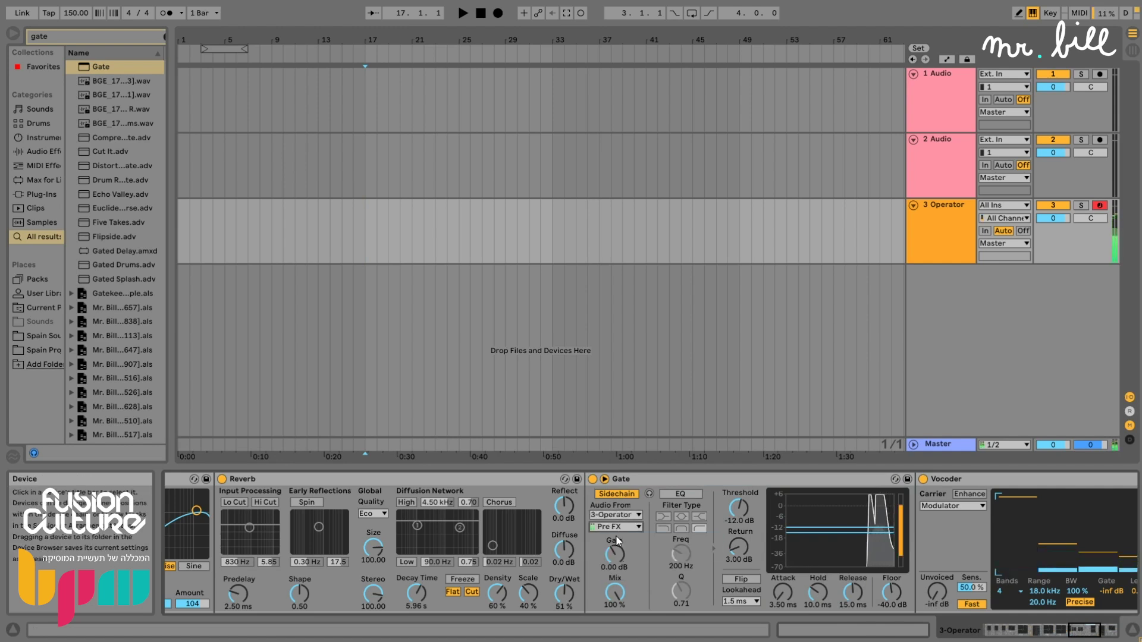
Set the Gate's threshold to -26.1 dB and lower the computer keyboard's octave range to C1 to D2.
left_click_drag(739, 511, 740, 512)
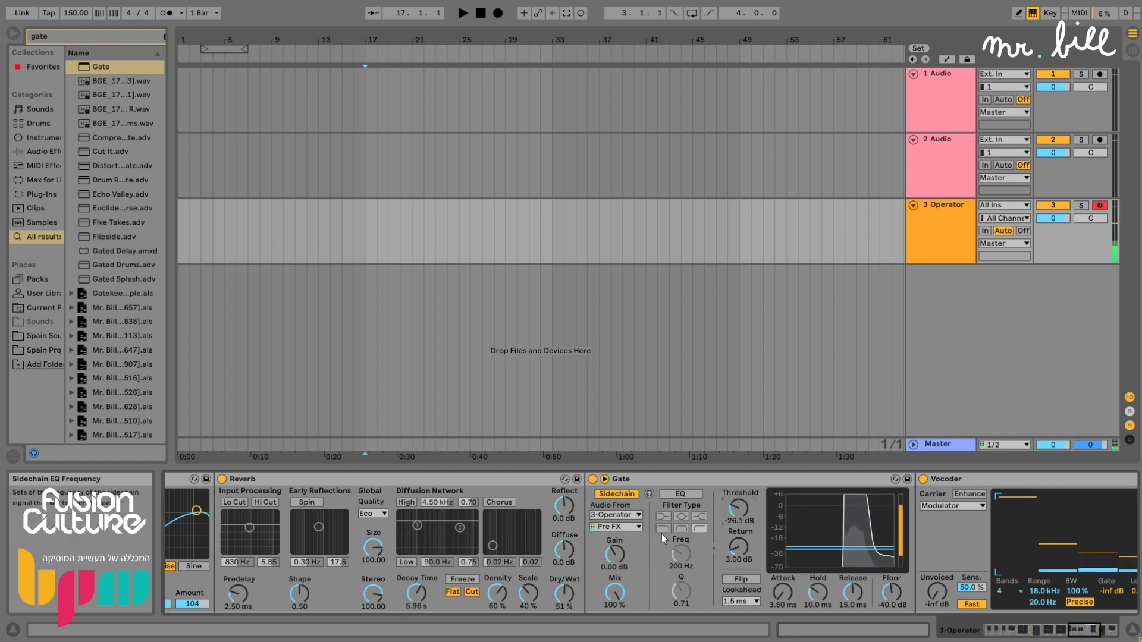
key("z")
key("z")
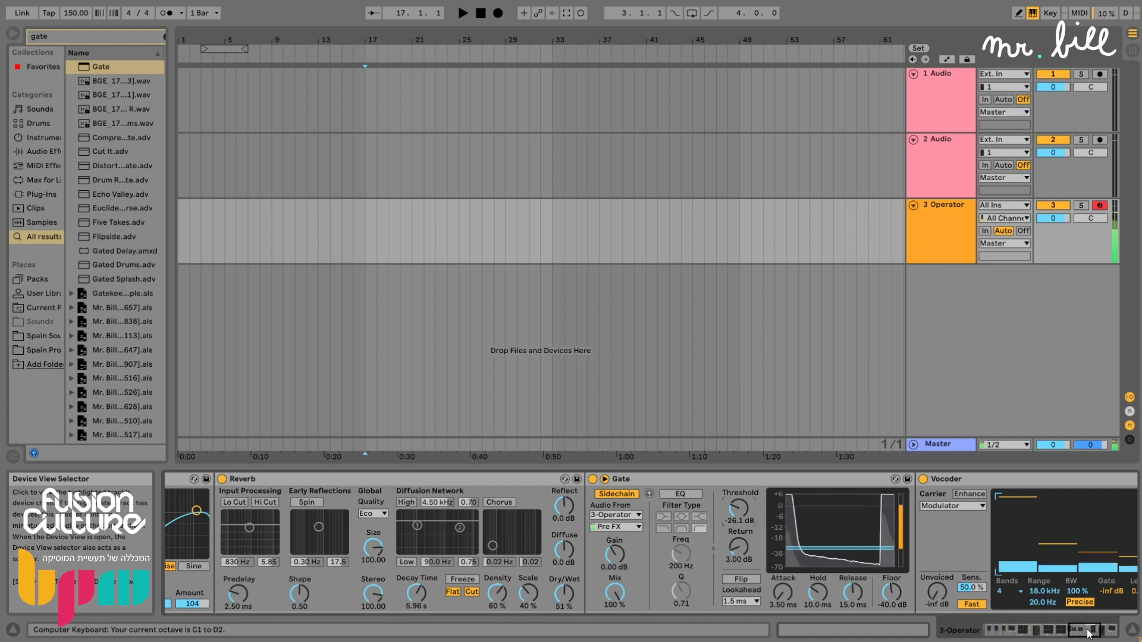
Deactivate and collapse the third and second Glue Compressors in the rack.
left_click_drag(1070, 629, 975, 618)
left_click(637, 480)
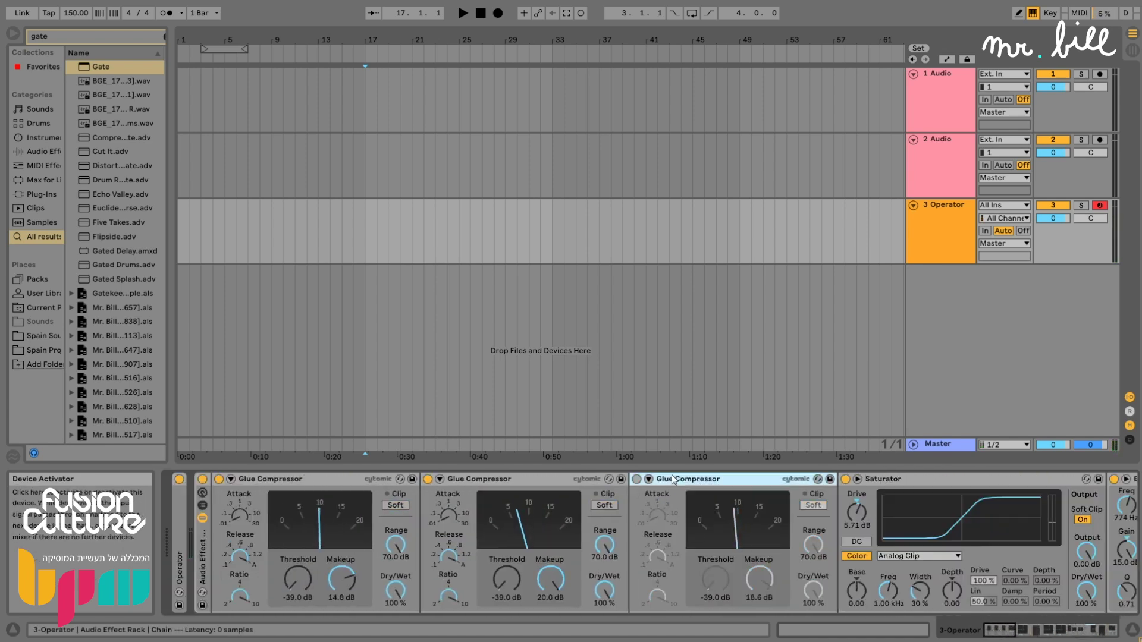
double_click(675, 479)
left_click(494, 479)
key("a")
left_click(427, 480)
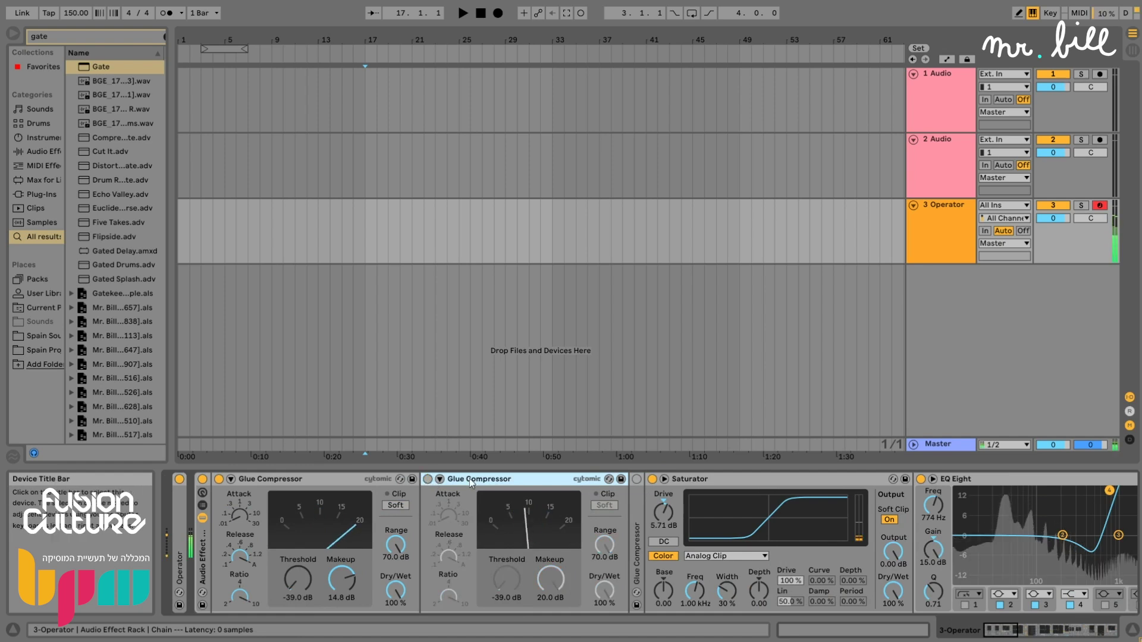
double_click(469, 478)
Set the first Saturator's drive to 11.4 dB and the following EQ Eight's band 2 to 49.5 Hz and 2.36 dB.
left_click_drag(465, 514, 465, 490)
left_click_drag(869, 535, 821, 533)
Compare NOT OTT switched off and on, and set its Amount to 46%.
left_click(1025, 626)
left_click_drag(1026, 624, 1023, 624)
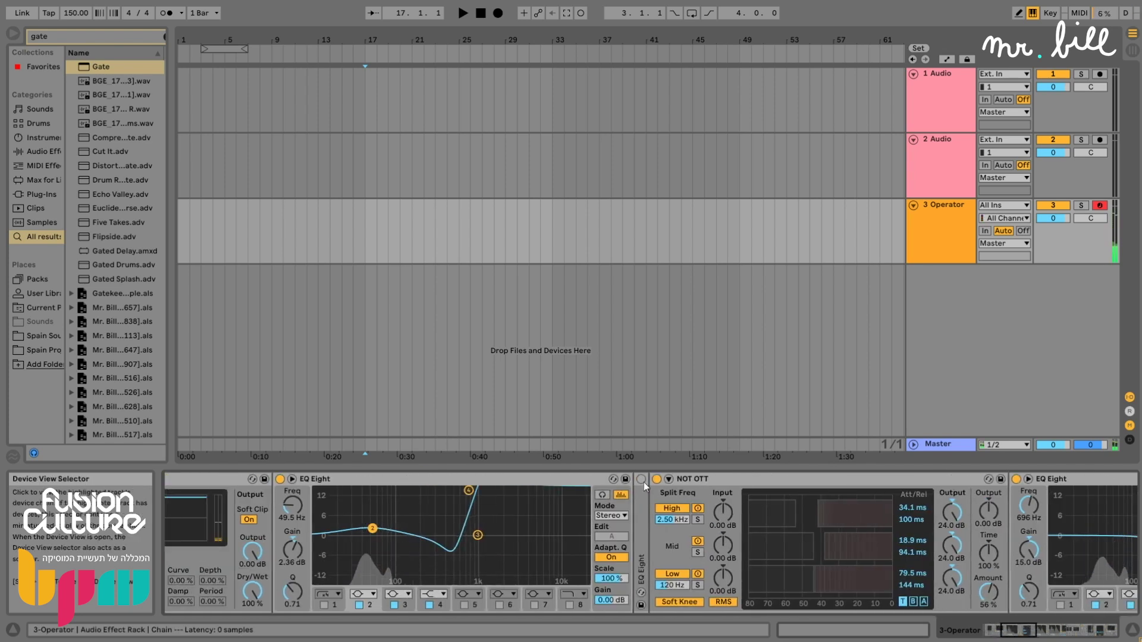
left_click(657, 477)
left_click(658, 478)
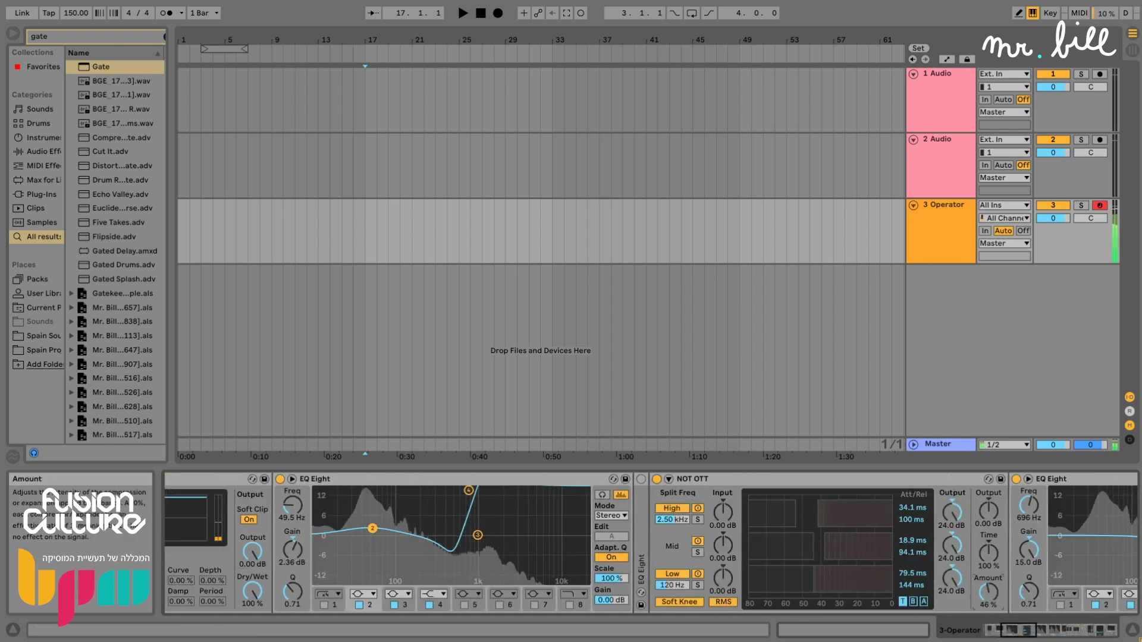
Collapse NOT OTT and raise the band 4 frequency of the EQ Eight right after it.
double_click(865, 479)
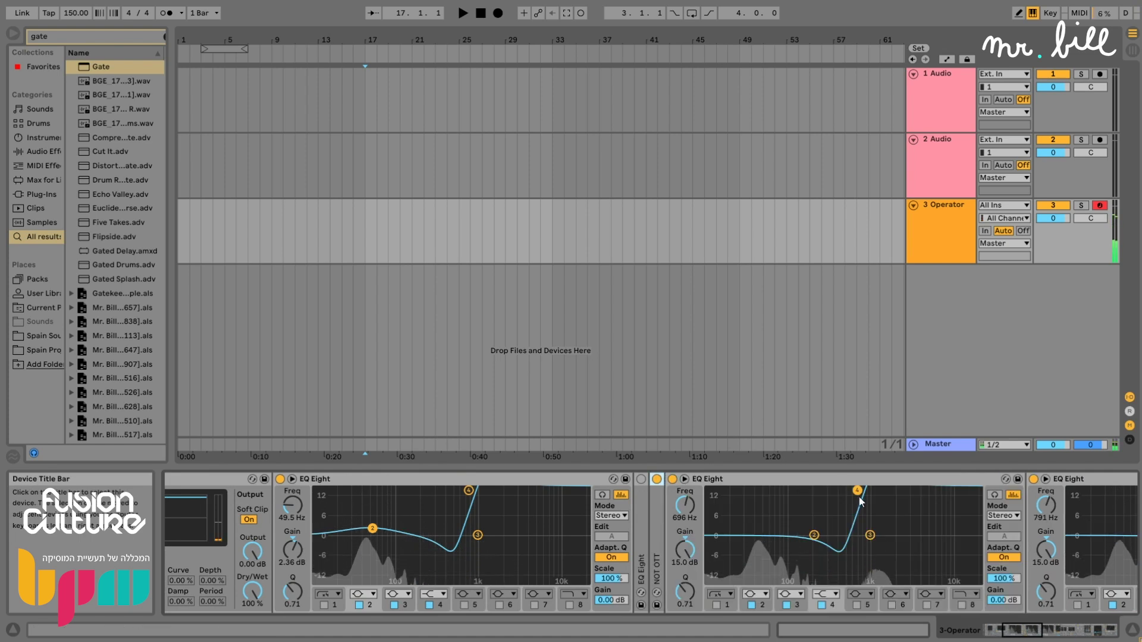
left_click_drag(857, 490, 872, 490)
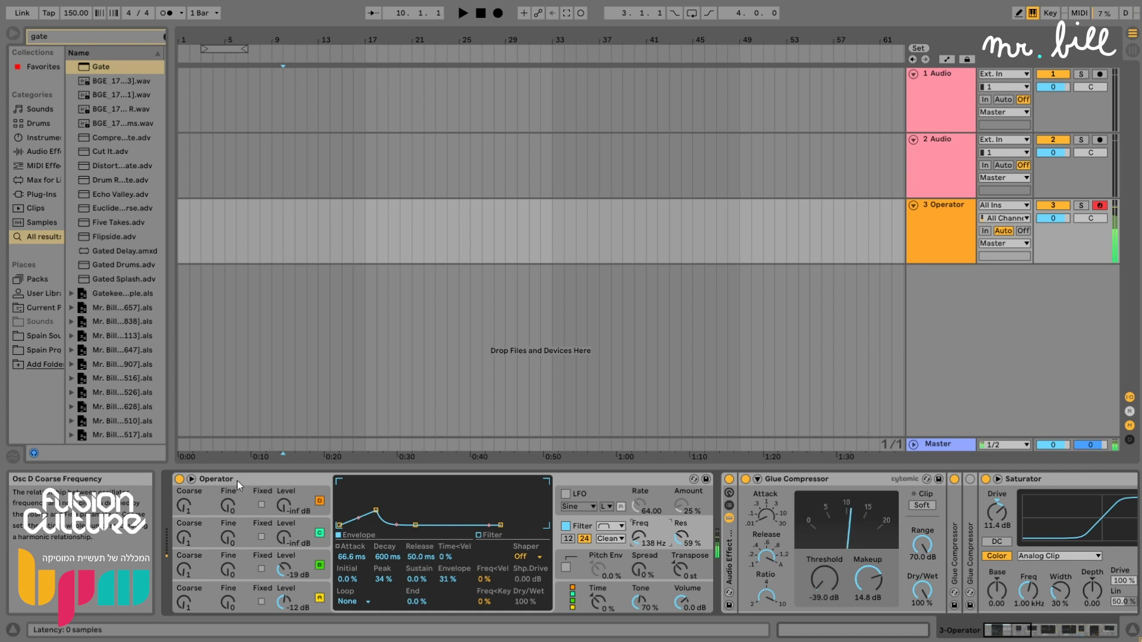
Set Operator's filter envelope amount to 37%, and oscillator B's level to -31 dB with a 251 ms envelope attack.
left_click_drag(447, 579, 447, 576)
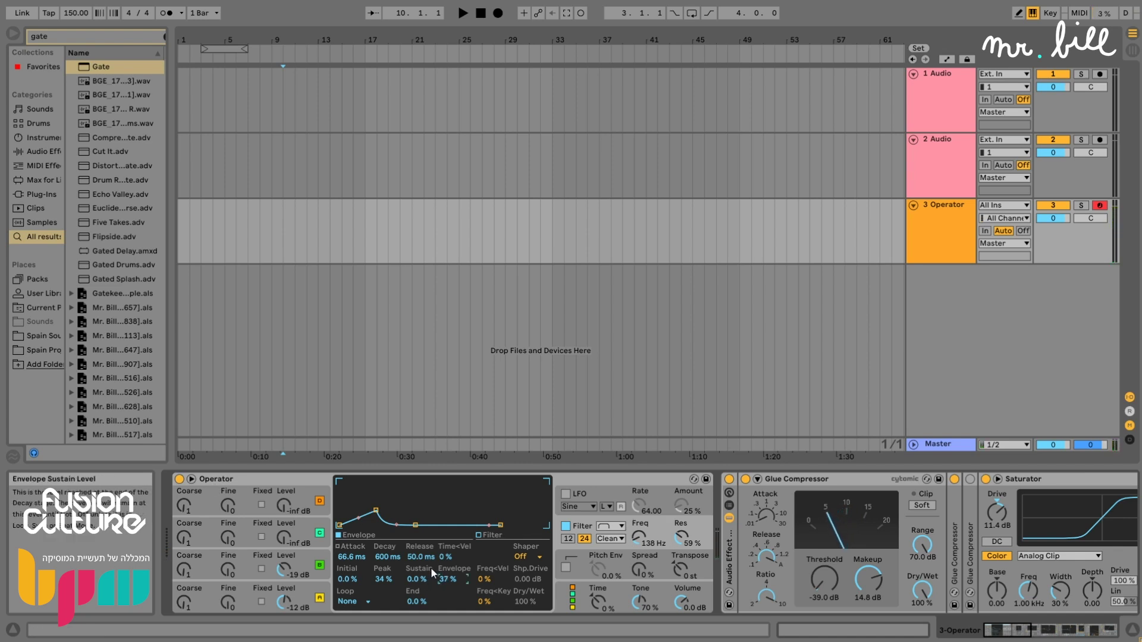
left_click(315, 559)
left_click_drag(378, 481, 370, 482)
left_click_drag(284, 569, 283, 582)
mouse_move(370, 481)
left_mouse_down()
mouse_move(397, 482)
mouse_move(384, 481)
left_mouse_up()
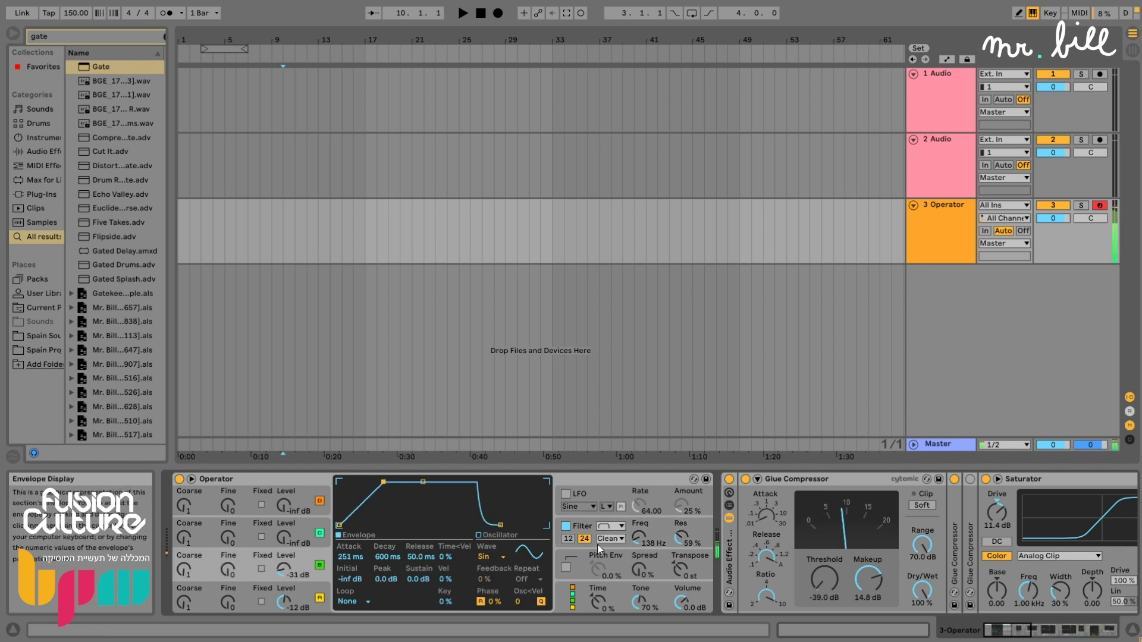
Set Operator's filter to 170 Hz with 67% resonance, and its envelope to 30 ms attack, 17% peak and 85% amount.
left_click(577, 525)
left_click_drag(638, 537, 638, 540)
left_click_drag(340, 525, 385, 525)
left_click_drag(448, 579, 448, 555)
left_click_drag(681, 538, 638, 527)
left_click(613, 526)
left_click_drag(340, 506, 371, 518)
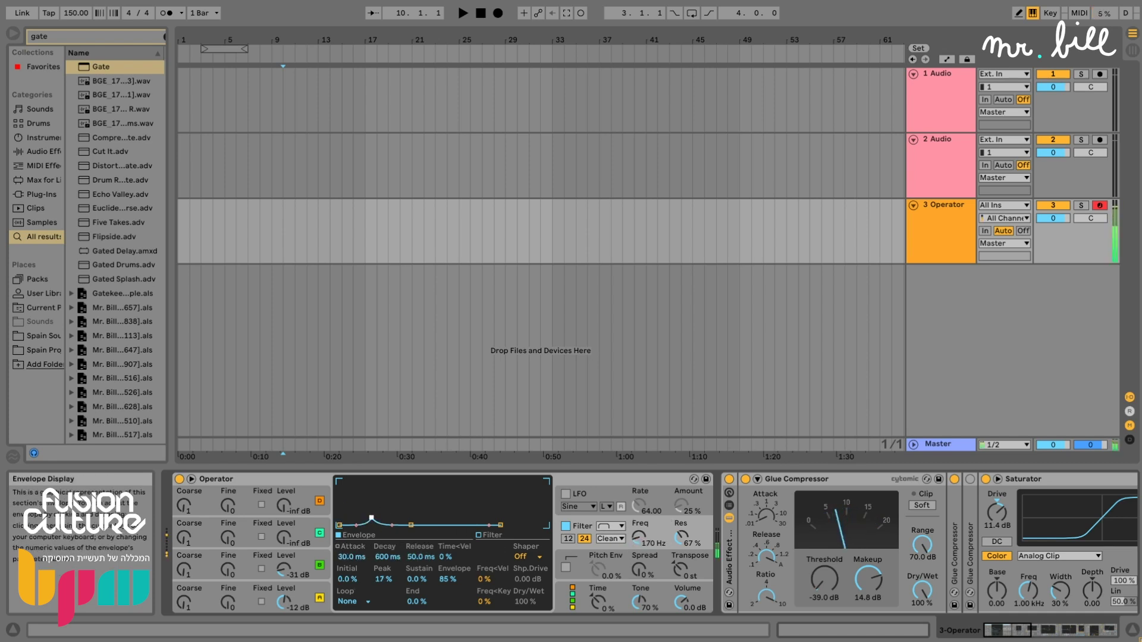
Set oscillator B's level to -18 dB.
left_click_drag(283, 570, 283, 559)
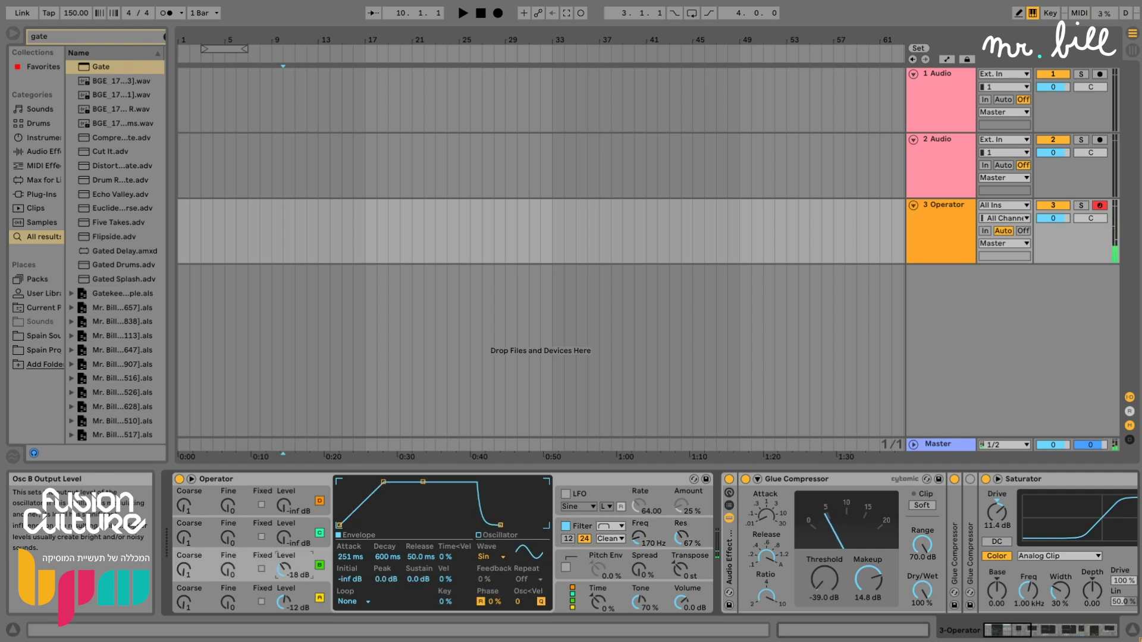
Set oscillator B's coarse tuning to 4 and its level to -48 dB.
left_click(179, 575)
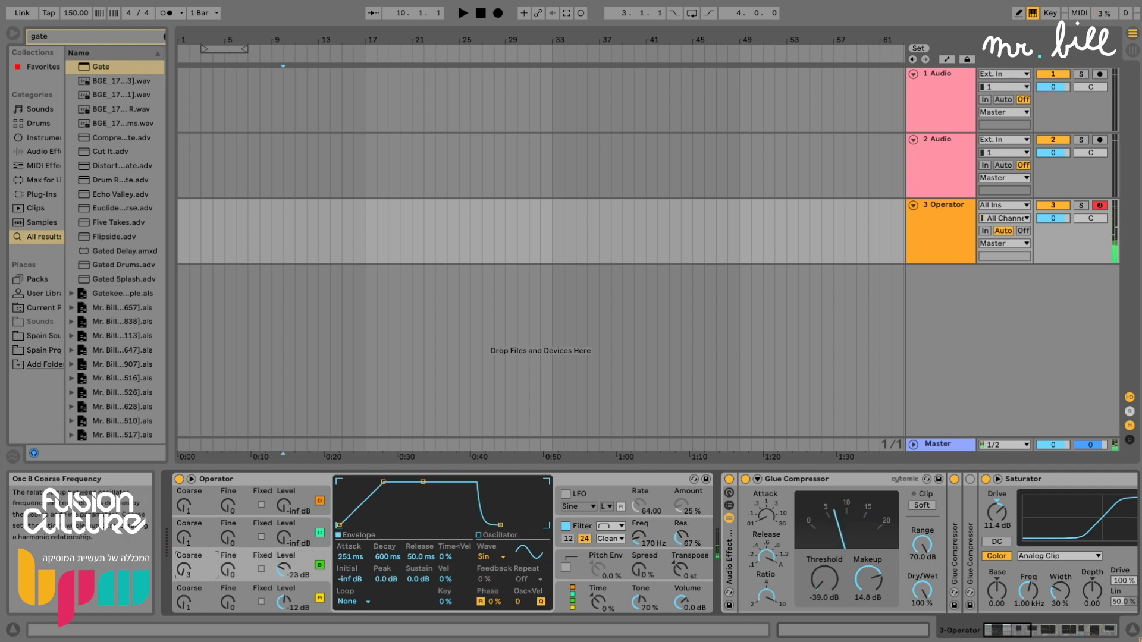
left_click_drag(184, 573, 185, 564)
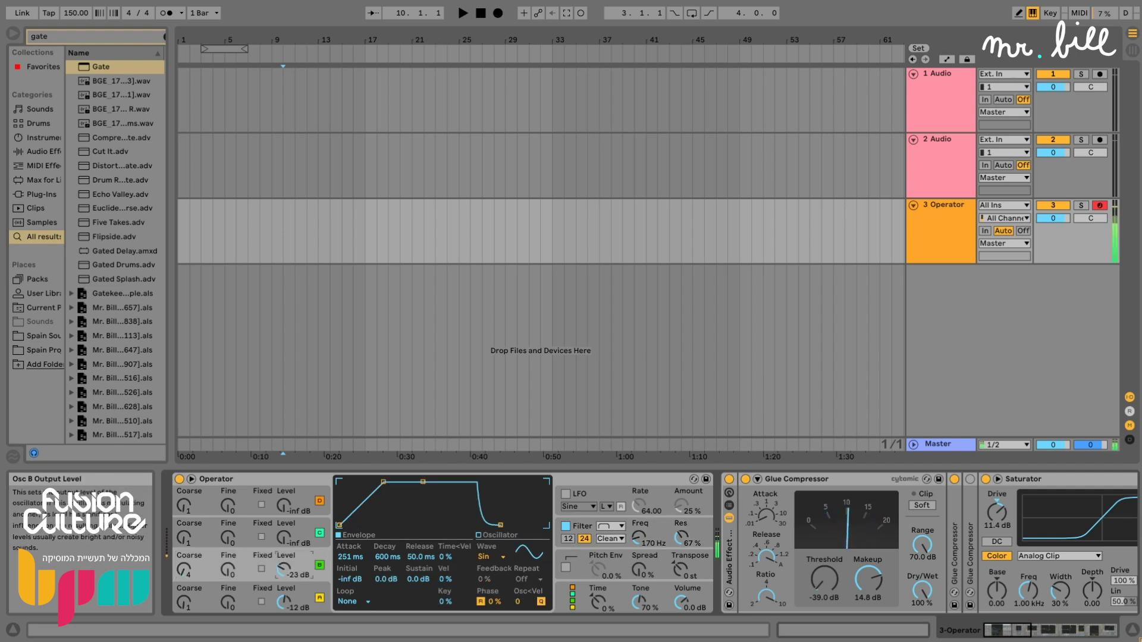
left_click_drag(283, 570, 284, 568)
Set the filter to 79 Hz with 68% resonance and its envelope to 36% initial and 10% peak.
left_click_drag(639, 538, 639, 551)
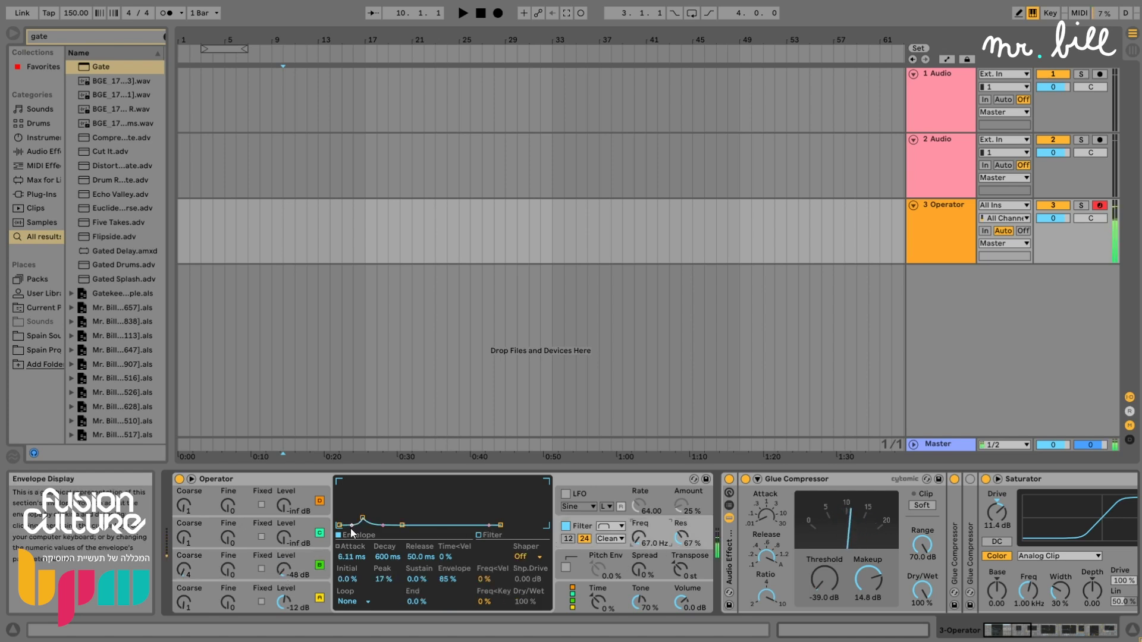
mouse_move(362, 518)
left_mouse_down()
mouse_move(372, 514)
mouse_move(356, 524)
mouse_move(340, 509)
mouse_move(363, 520)
left_mouse_up()
left_click_drag(684, 538, 639, 553)
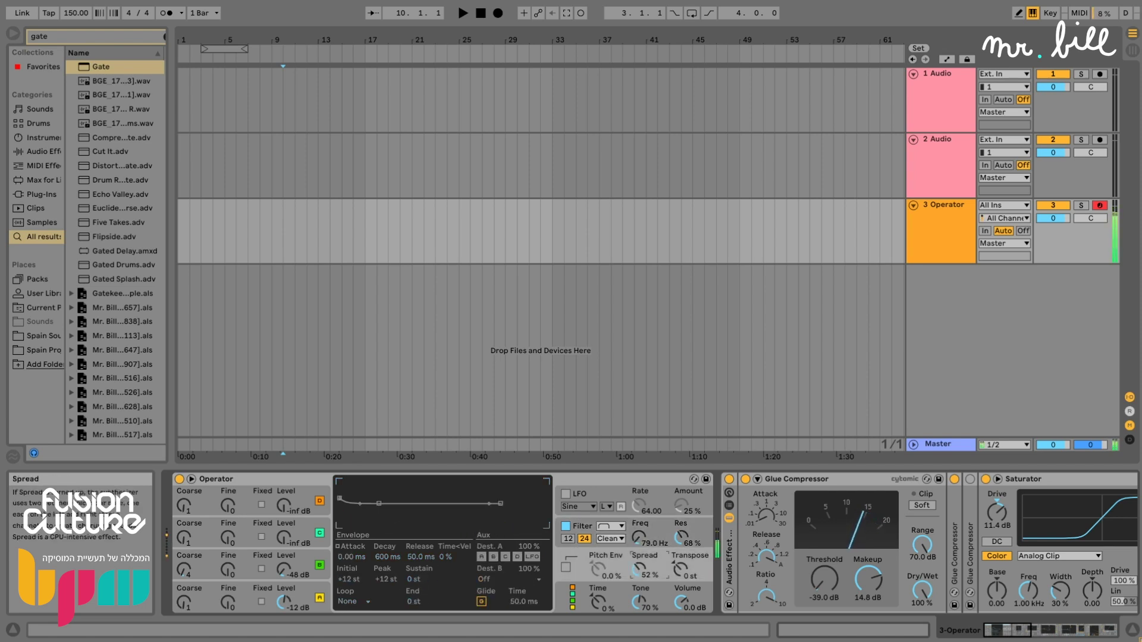
Enable Operator's LFO, switch off oscillators A to D as its destinations, and set its amount to 22% with the filter at 47.5 Hz.
left_click(565, 493)
left_click(481, 558)
left_click(494, 558)
left_click(505, 558)
left_click(517, 557)
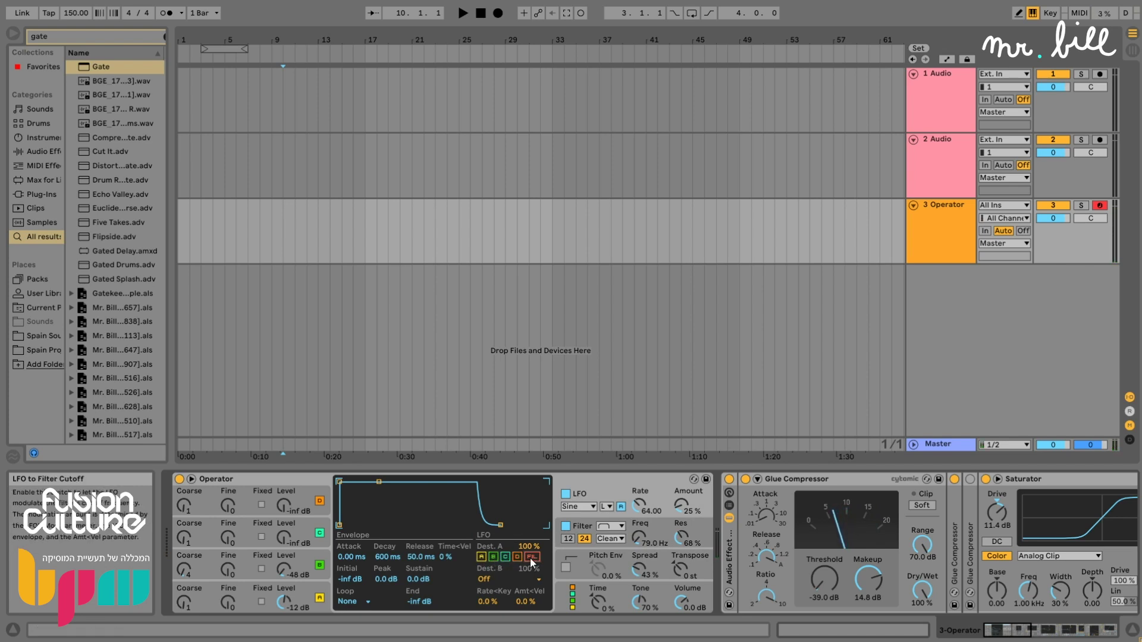
left_click_drag(682, 514, 637, 544)
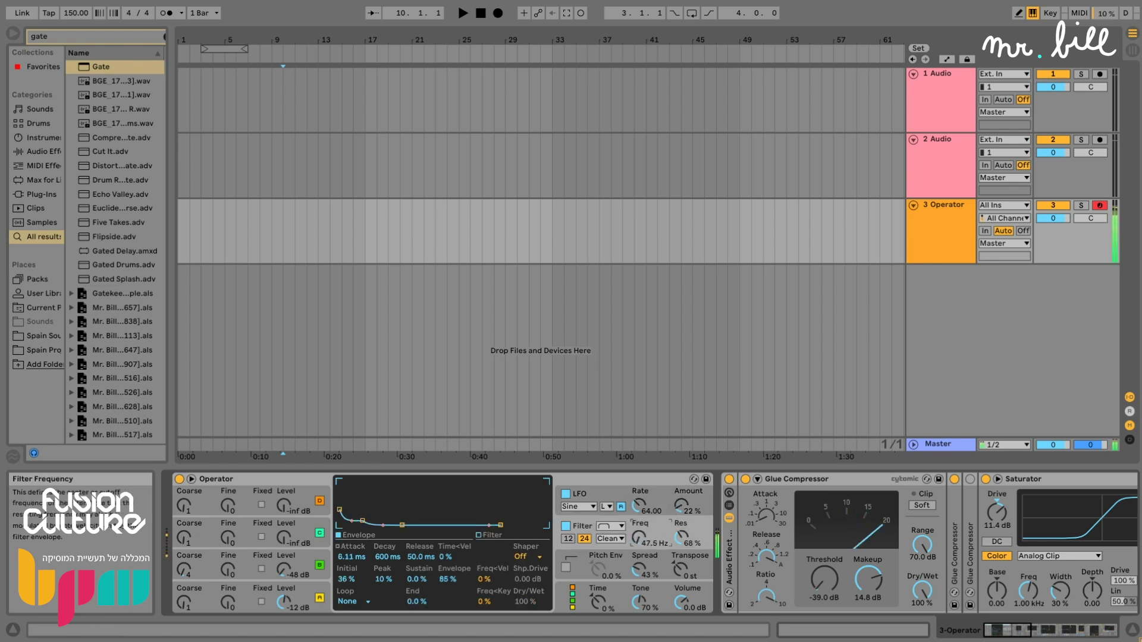
Collapse the first expanded Glue Compressor in the effect rack.
double_click(787, 479)
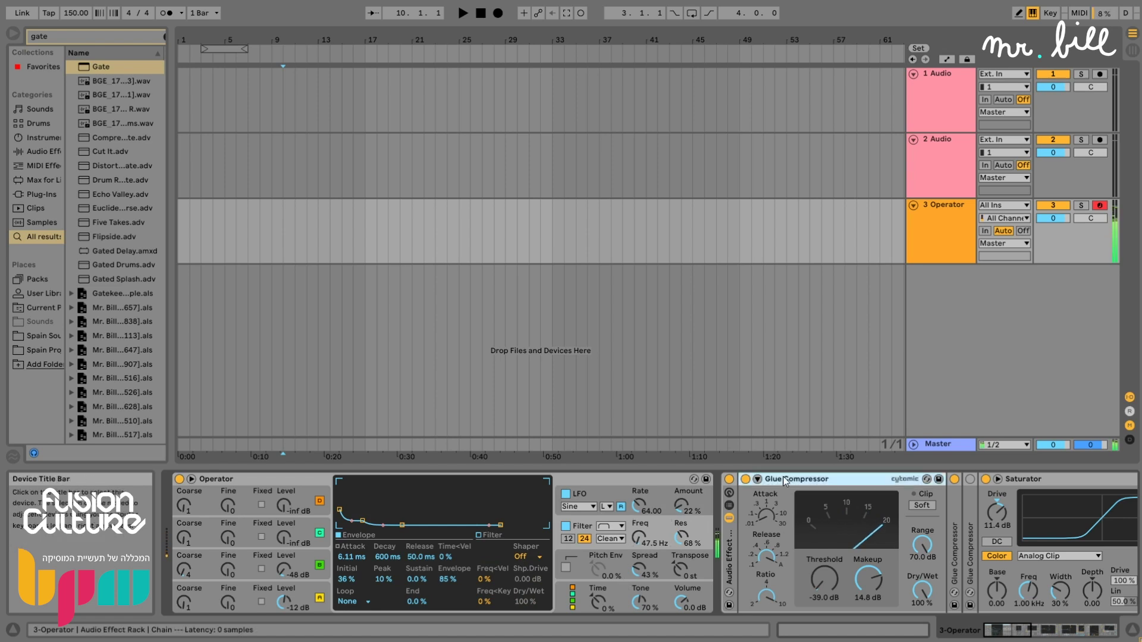
left_click_drag(1033, 630, 1061, 629)
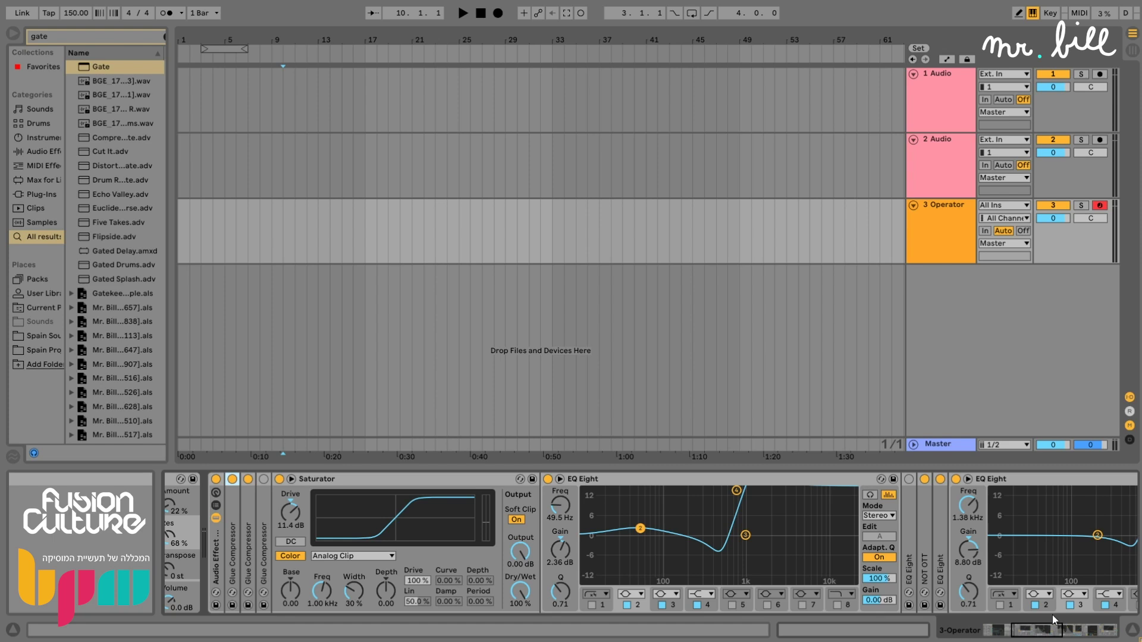
Add a MIDI track below the Operator track and load Serum_x64 onto it.
left_click(945, 249)
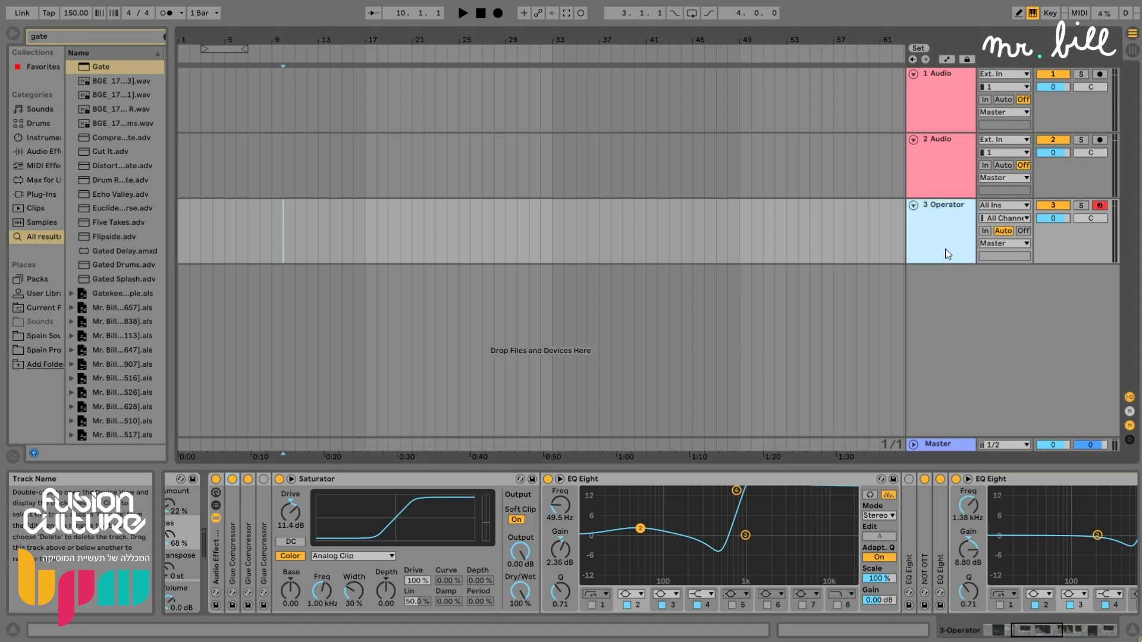
key("ctrl+shift+t")
key("ctrl+f")
type("serum")
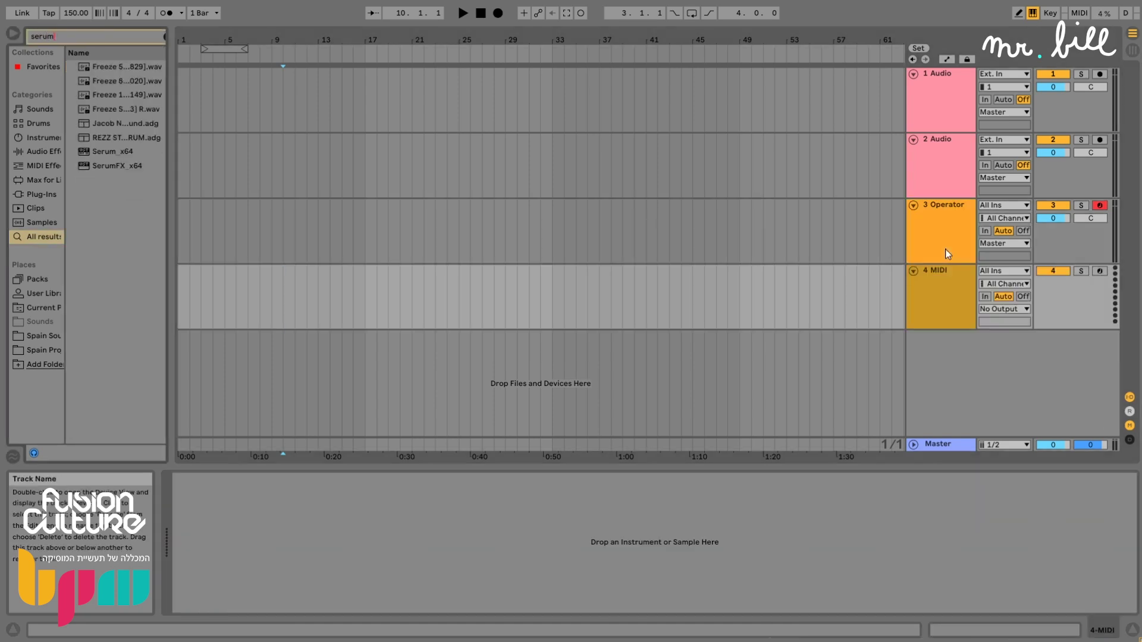
left_click(101, 151)
key("Return")
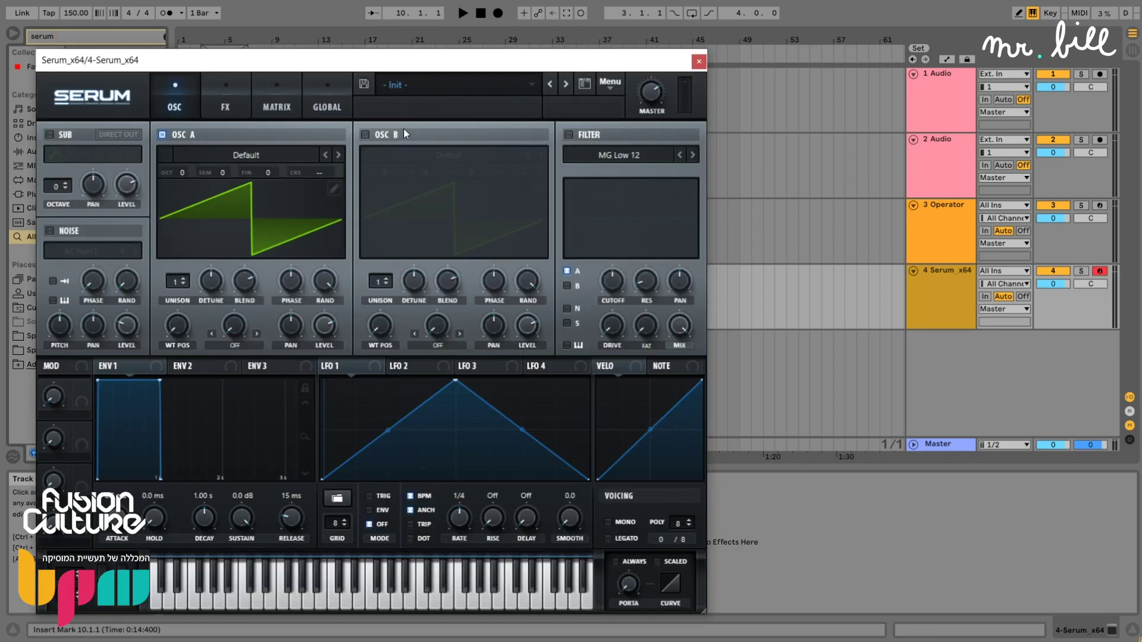
Enable every effect in Serum's FX rack, from Hyper/Dimension through Filter.
left_click_drag(408, 60, 515, 36)
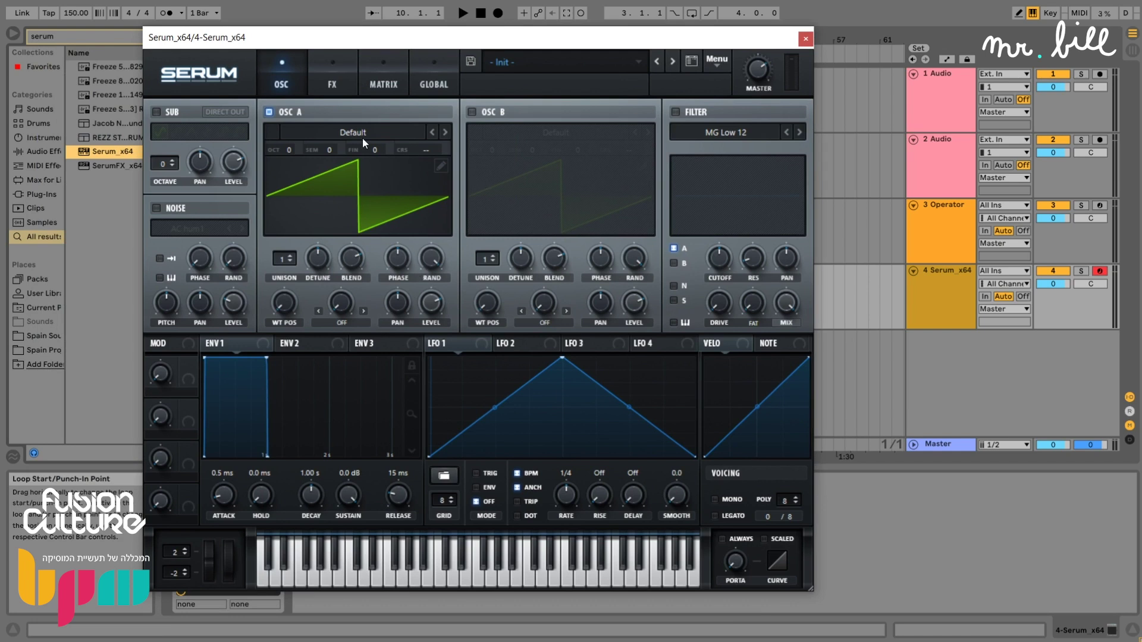
left_click(330, 74)
left_click(167, 115)
left_click(163, 136)
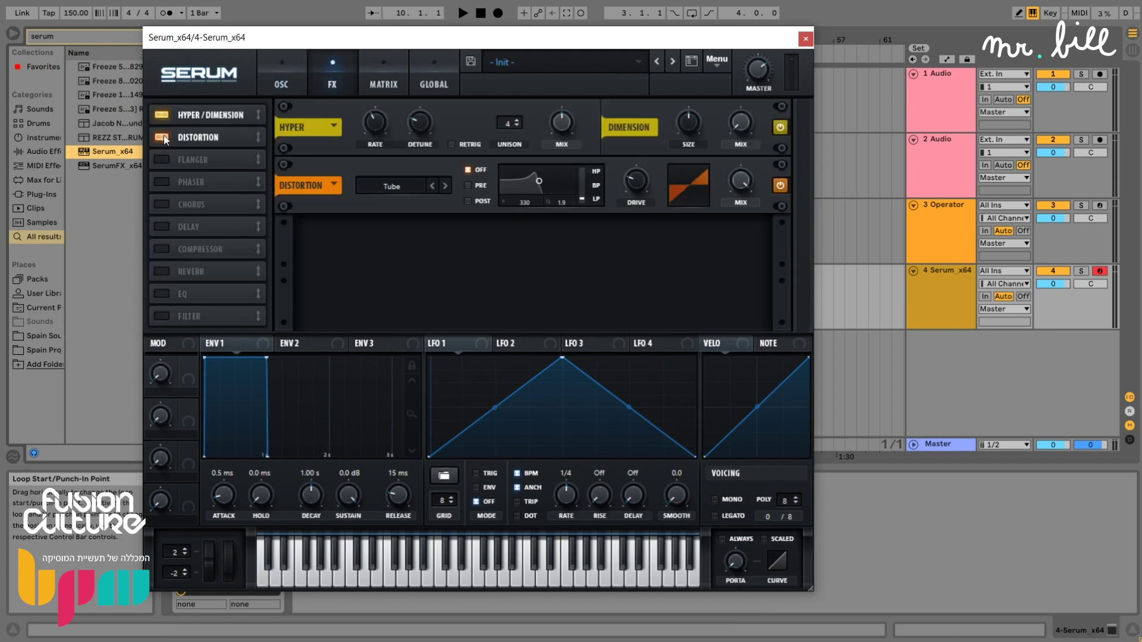
left_click(164, 159)
left_click(164, 182)
left_click(162, 204)
left_click(162, 226)
left_click(162, 250)
left_click(162, 271)
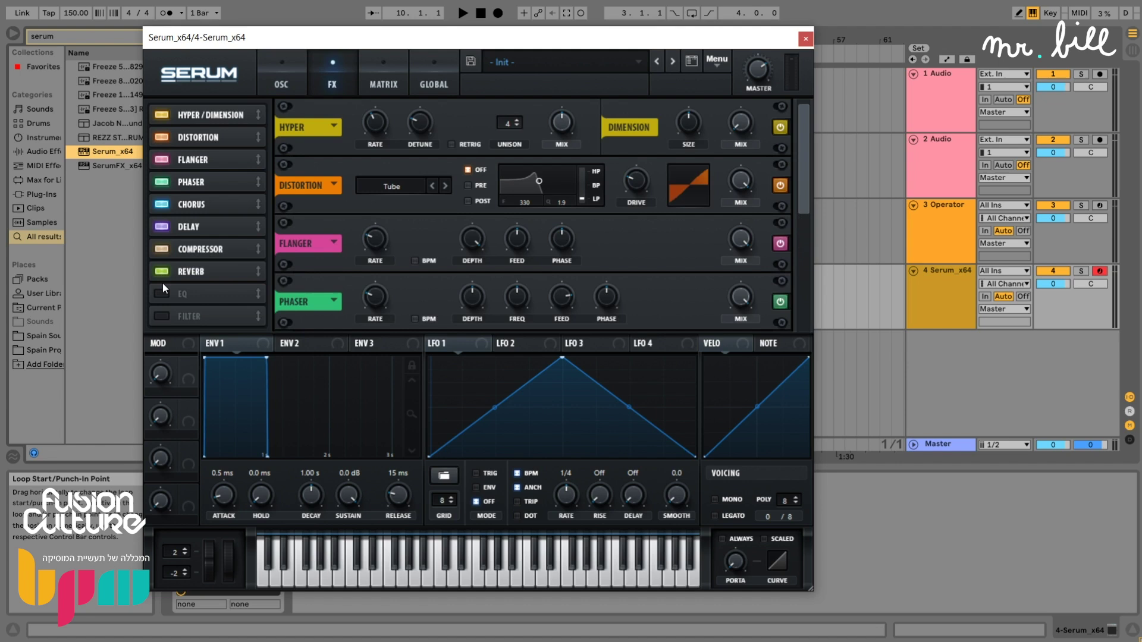
left_click(162, 294)
left_click(162, 316)
left_click_drag(804, 161, 791, 73)
Delete the Serum track.
left_click(949, 291)
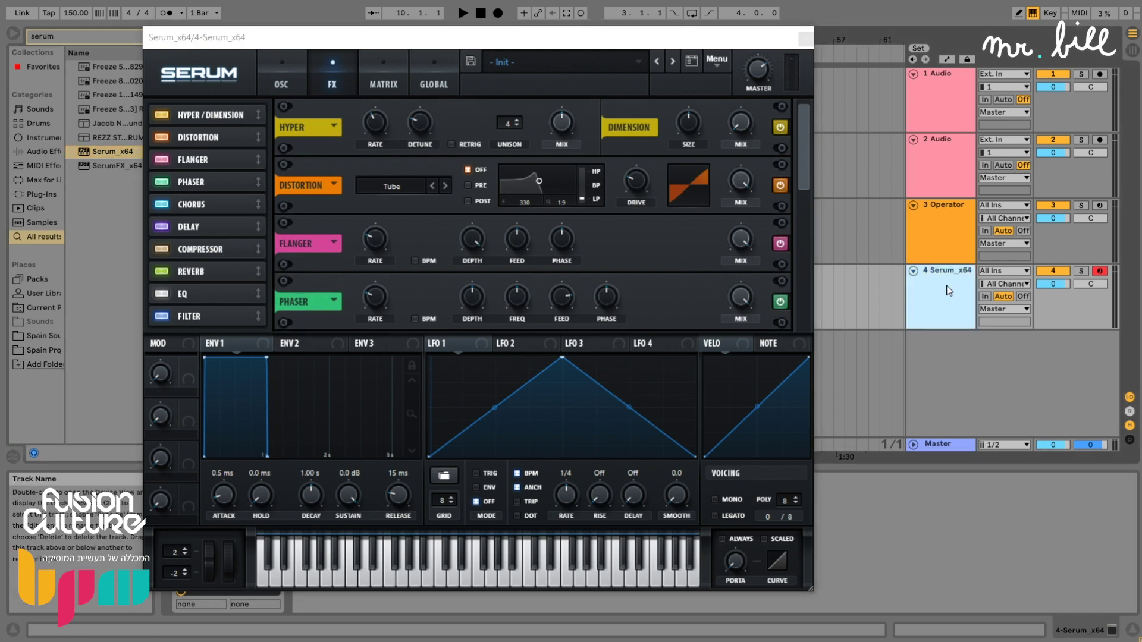
key("Delete")
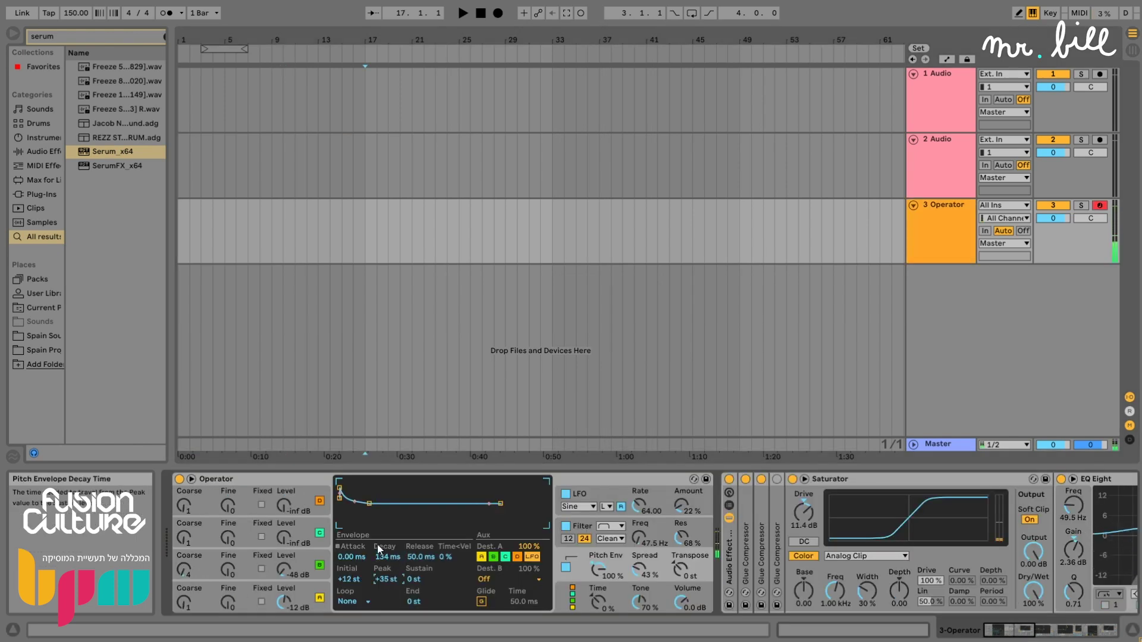
Set the pitch envelope's decay slope to 100% and the filter frequency to 31.6 Hz.
left_click_drag(354, 499, 355, 503)
key("a")
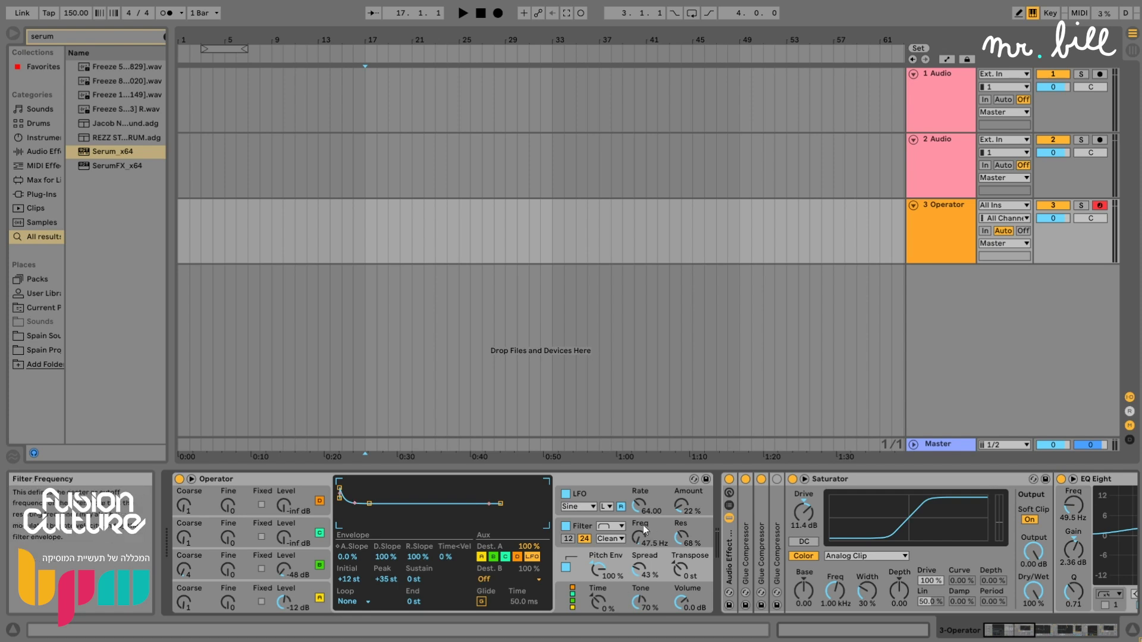
mouse_move(638, 538)
left_mouse_down()
mouse_move(639, 506)
mouse_move(634, 540)
left_mouse_up()
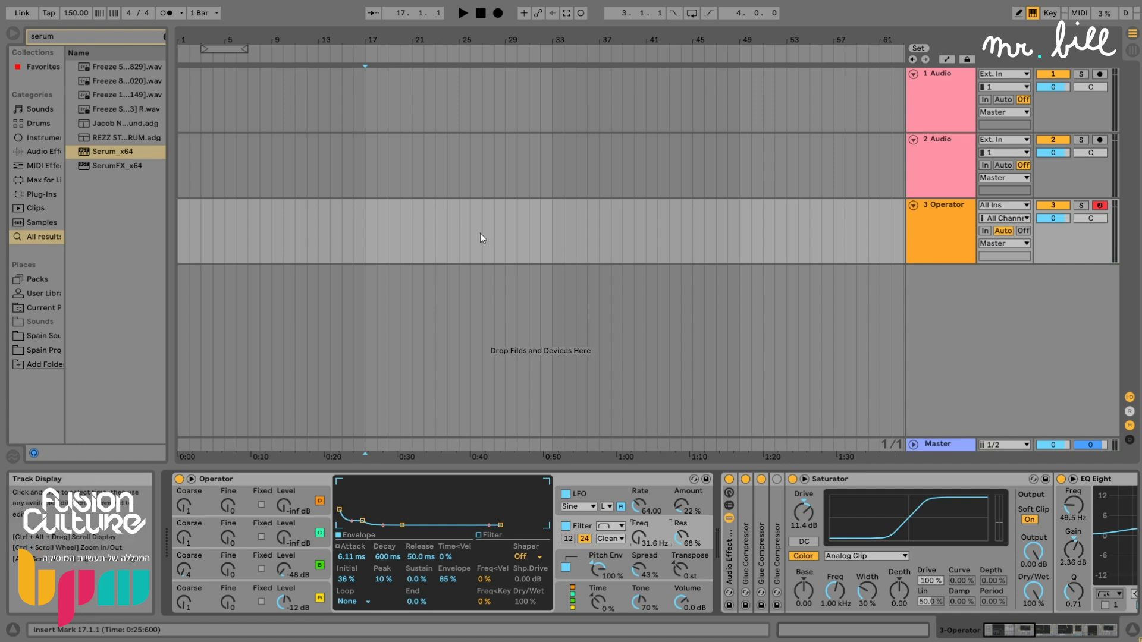
Set the audio input of the 2 Audio track to 3-Operator.
left_click(379, 234)
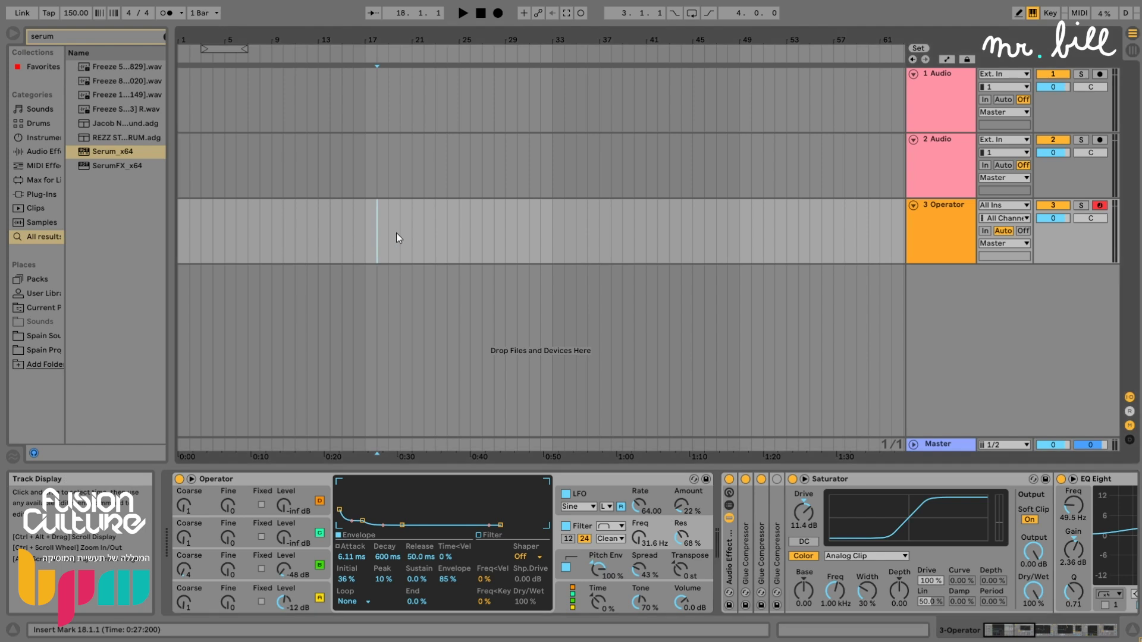
left_click(1012, 137)
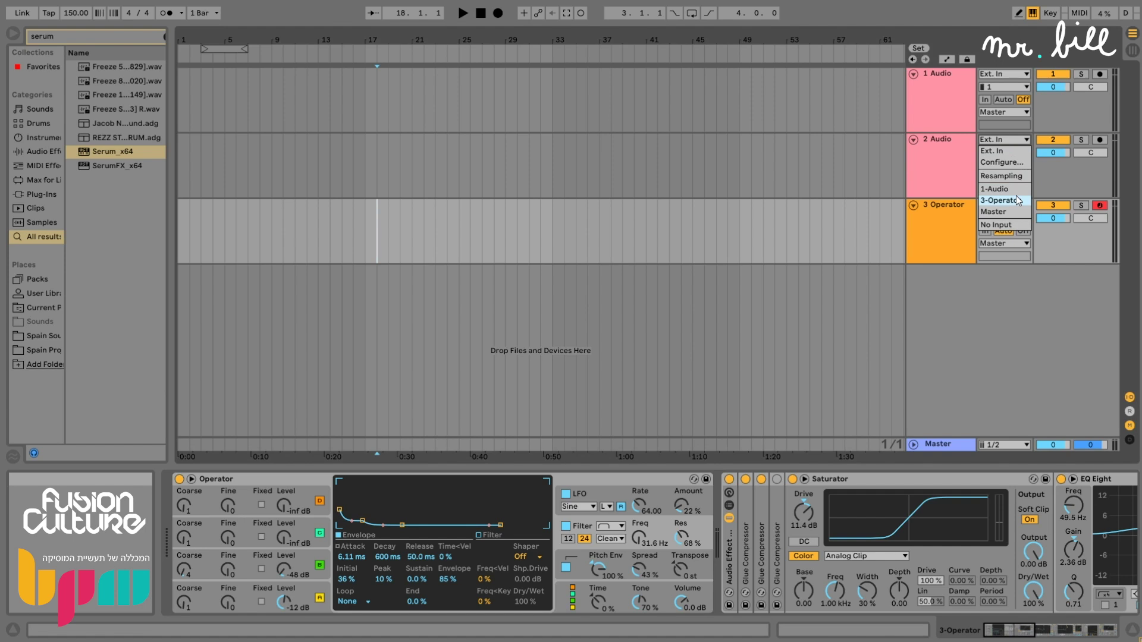
left_click(1016, 194)
left_click(1010, 139)
left_click(1019, 201)
left_click(946, 158)
left_click(950, 232)
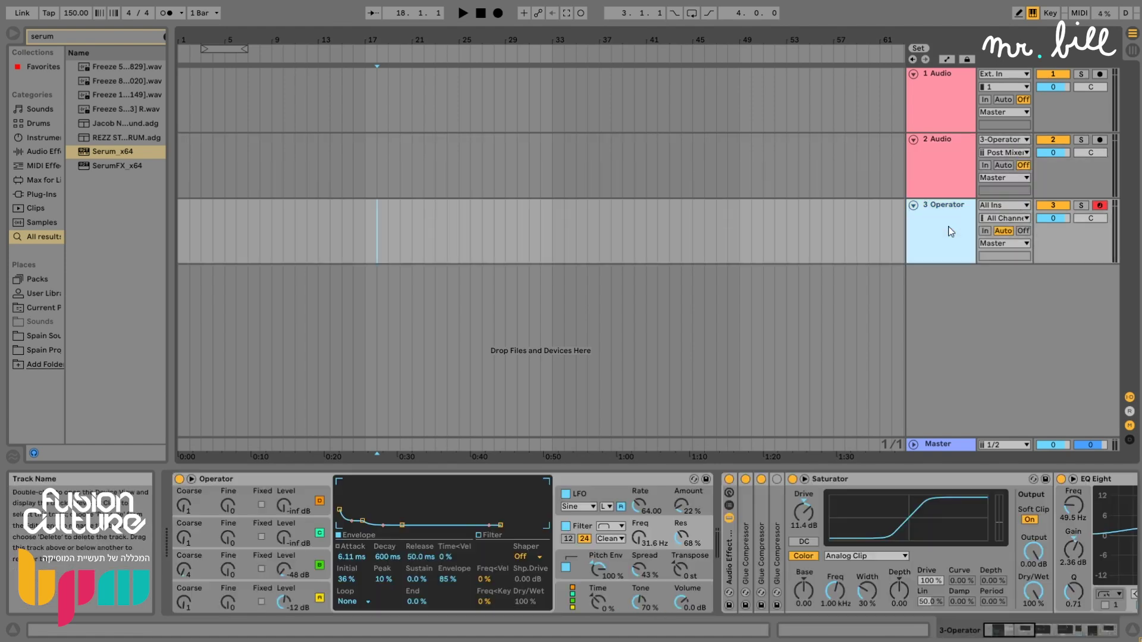
Arm the 2 Audio track and start recording from bar 18.
left_click(1063, 159)
left_click(1100, 140)
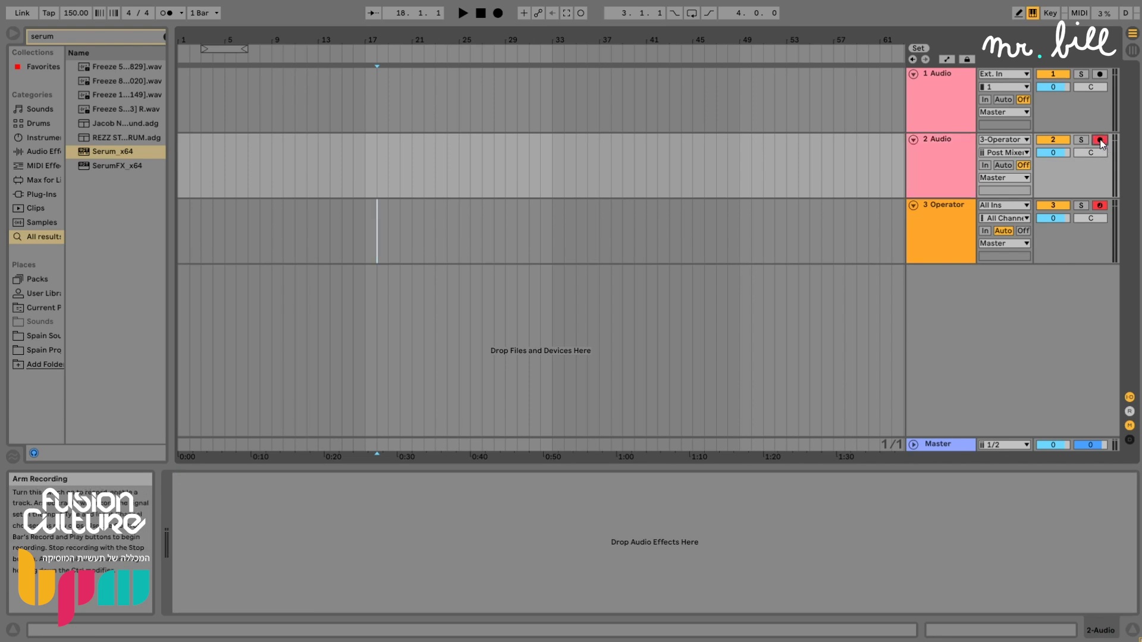
left_click(379, 165)
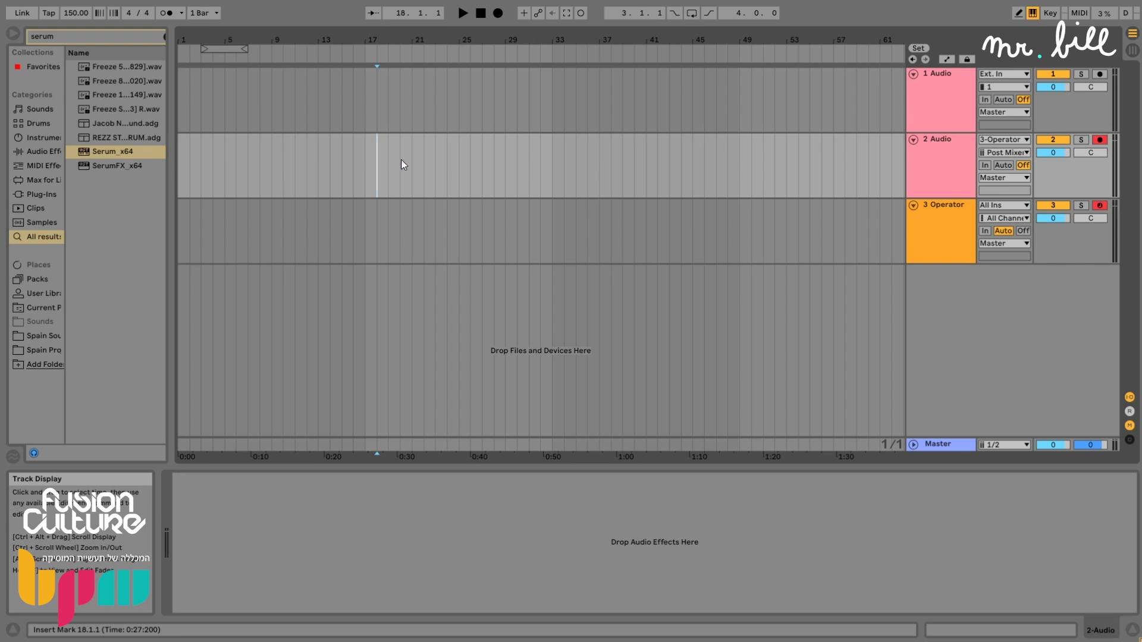
left_click(497, 13)
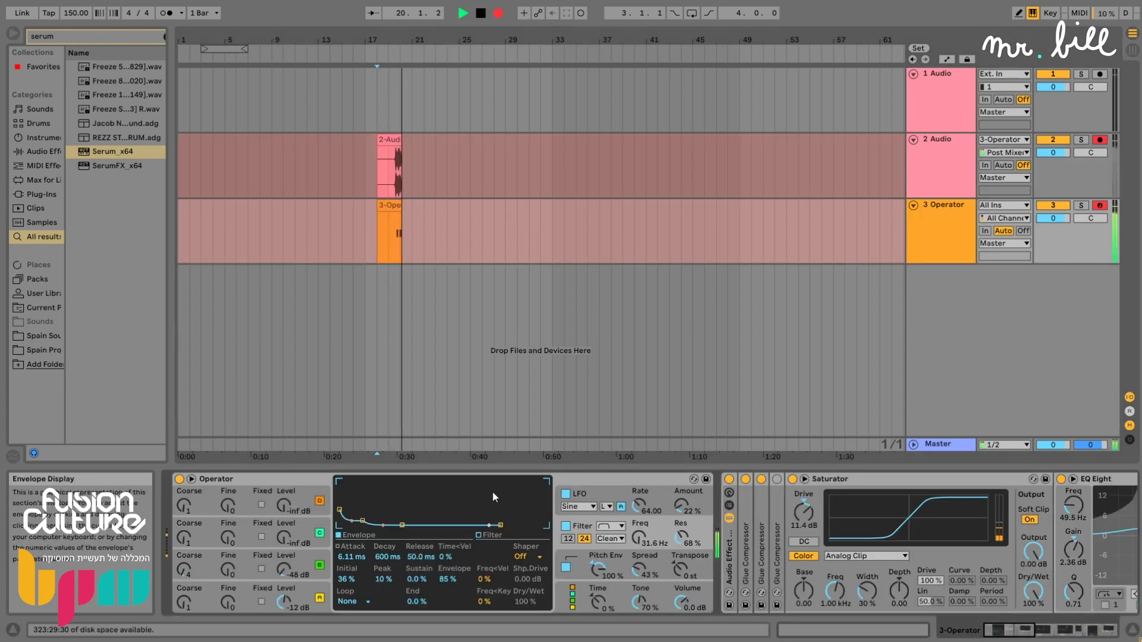
Set oscillator B's level to -24 dB, adjust its coarse tuning and shorten its envelope attack while recording.
left_click_drag(339, 509, 367, 511)
left_click_drag(284, 569, 284, 550)
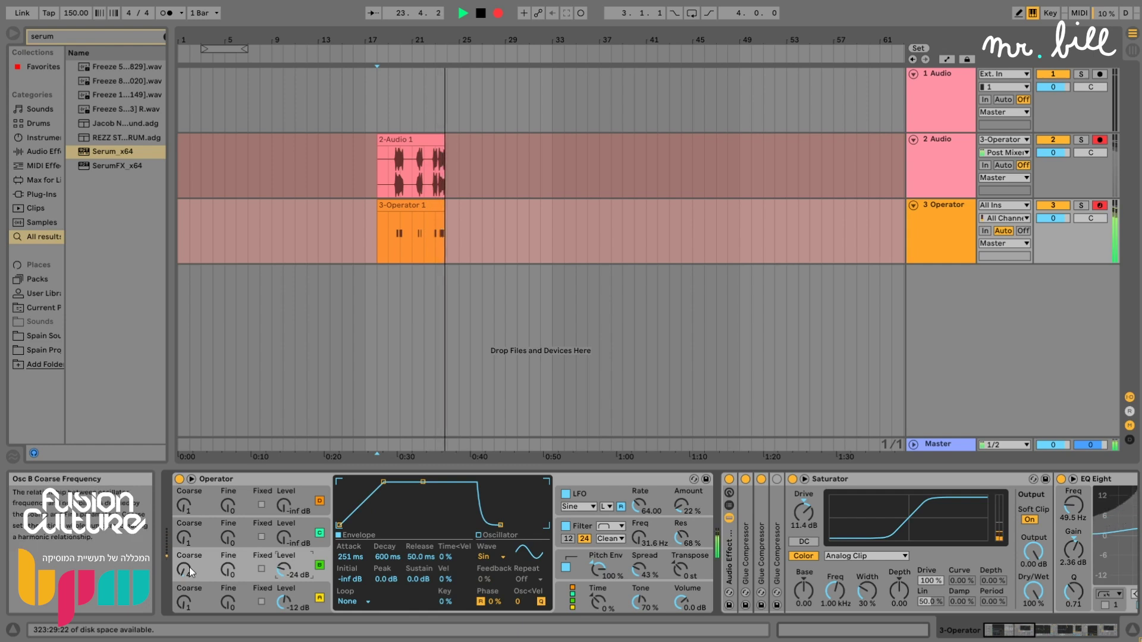
left_click_drag(187, 568, 187, 560)
left_click_drag(384, 482, 353, 482)
Set the filter to 49.6 Hz with 76% resonance, its envelope to 38% initial and 0% peak, and Operator's time to 69%.
left_click_drag(639, 538, 638, 529)
mouse_move(341, 523)
left_mouse_down()
mouse_move(344, 504)
mouse_move(355, 526)
left_mouse_up()
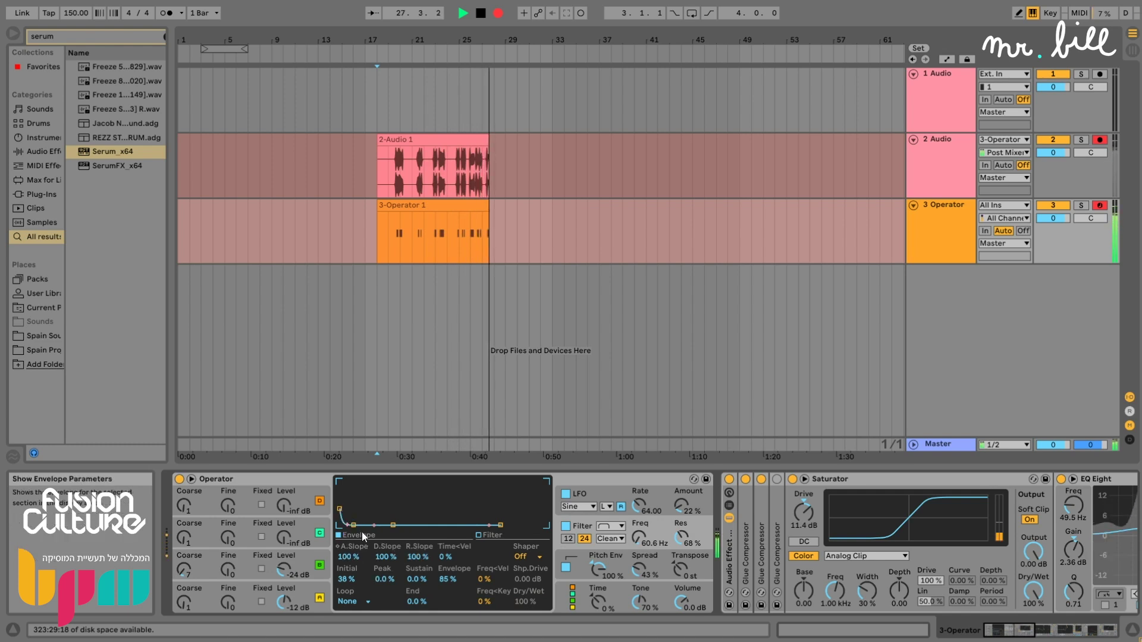
left_click(580, 554)
left_click_drag(680, 537, 640, 541)
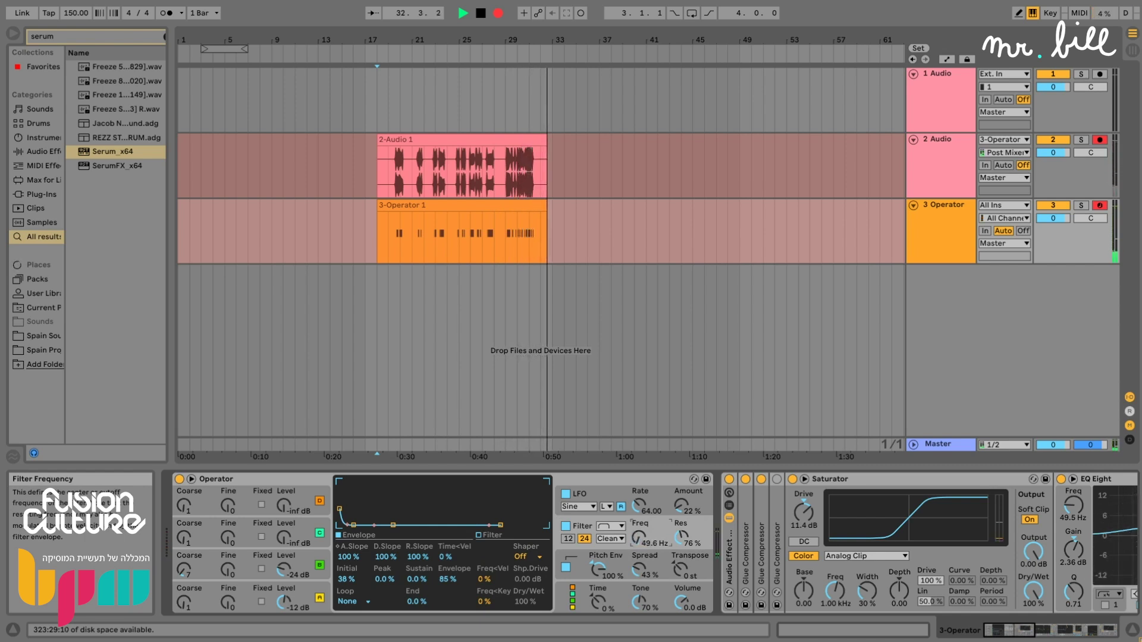
left_click_drag(599, 602, 597, 594)
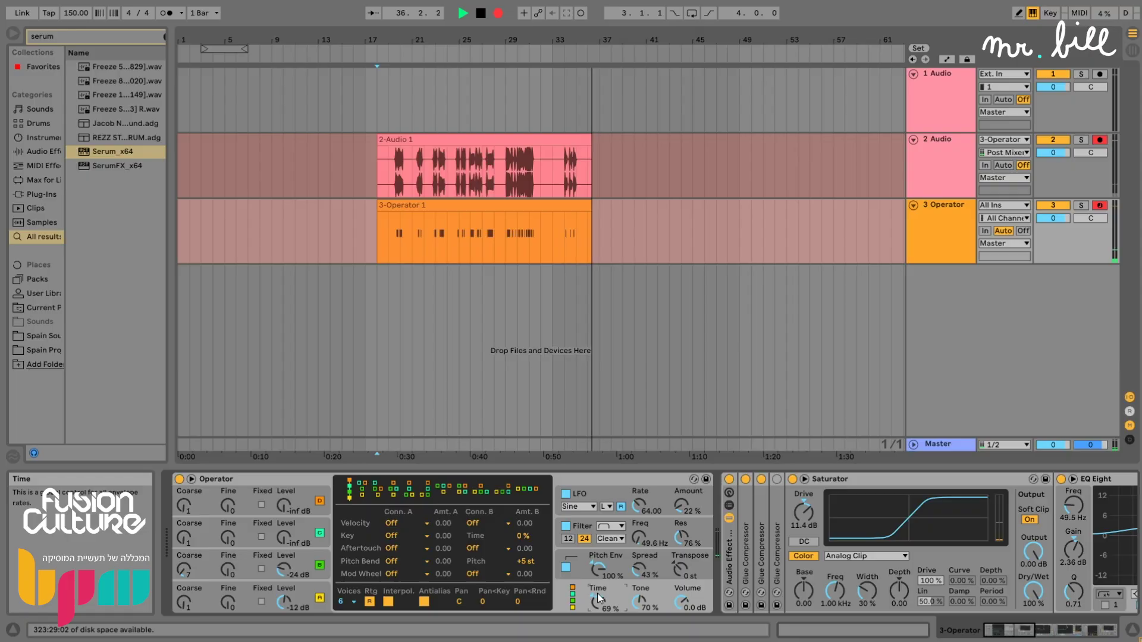
Set oscillator B's envelope to a -26 dB initial level and a 13.5 ms attack.
key("super+plus")
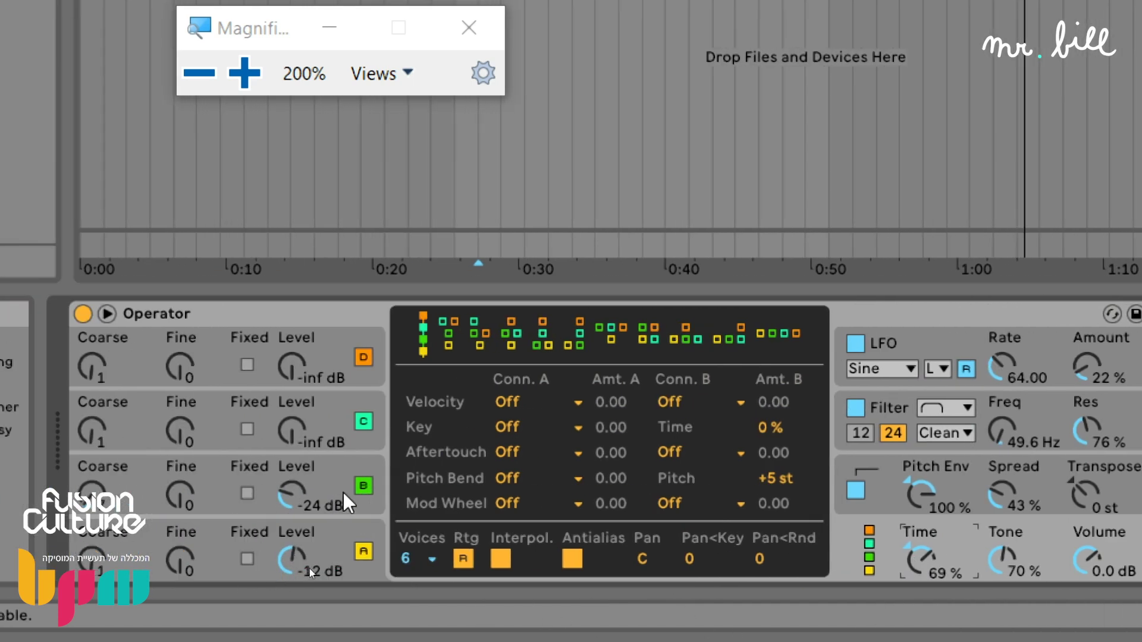
left_click(340, 470)
left_click_drag(403, 406, 403, 374)
left_click_drag(433, 319, 458, 319)
left_click(340, 529)
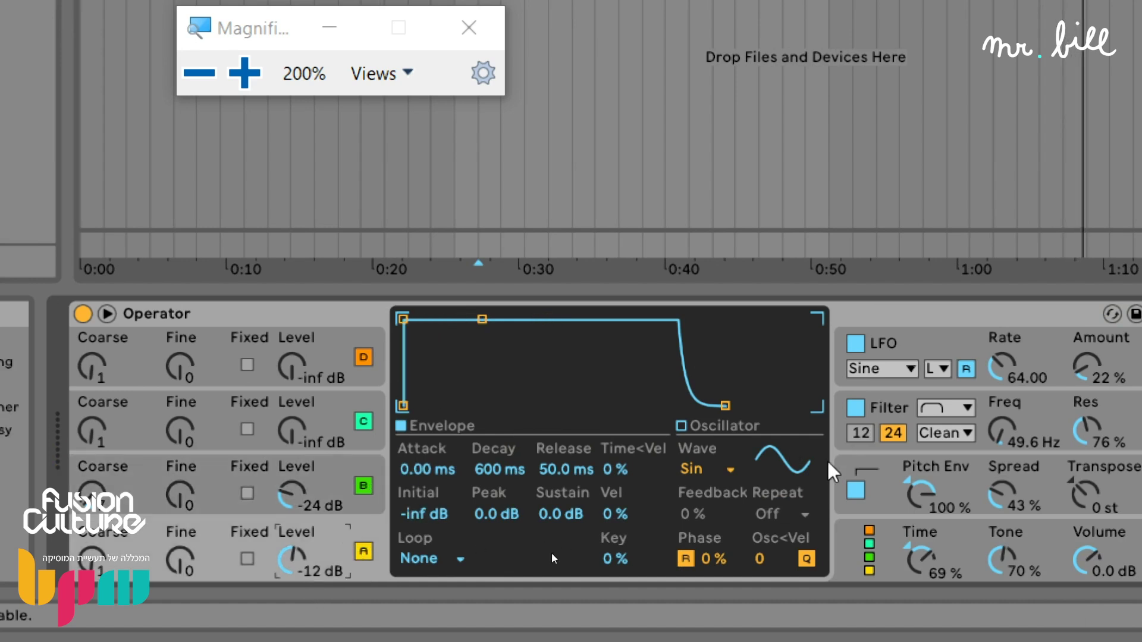
Set the pitch envelope's decay to 370 ms and its sustain to -1 st.
mouse_move(921, 493)
left_mouse_down()
mouse_move(921, 526)
mouse_move(921, 494)
mouse_move(921, 506)
mouse_move(936, 492)
left_mouse_up()
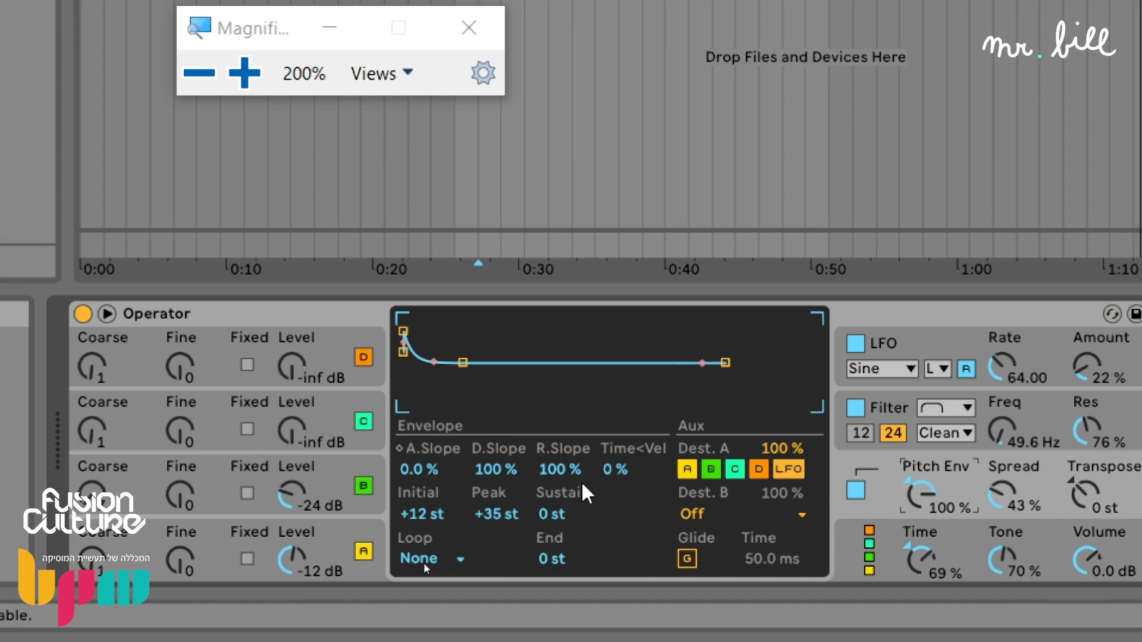
left_click_drag(462, 362, 464, 364)
left_click_drag(498, 469, 498, 447)
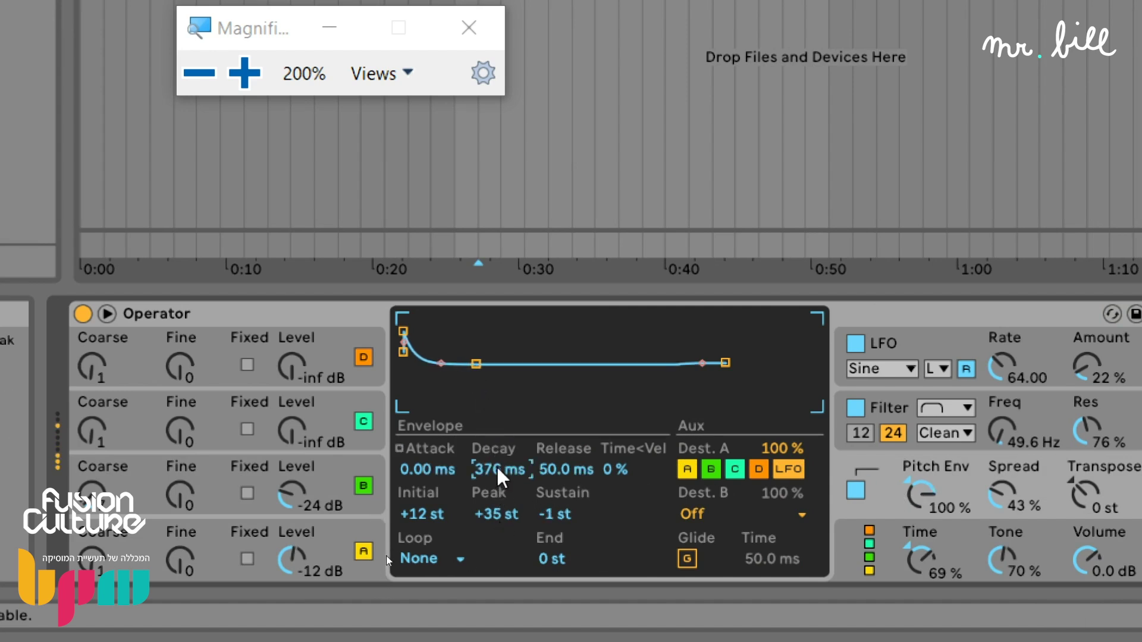
Reshape the filter envelope to 0% initial, 1.84 s attack, 31% peak, 2.38 s decay and 59% sustain.
left_click(1002, 405)
left_click_drag(443, 404, 489, 399)
left_click_drag(403, 373, 403, 405)
left_click_drag(489, 399, 459, 397)
left_click_drag(592, 406, 611, 355)
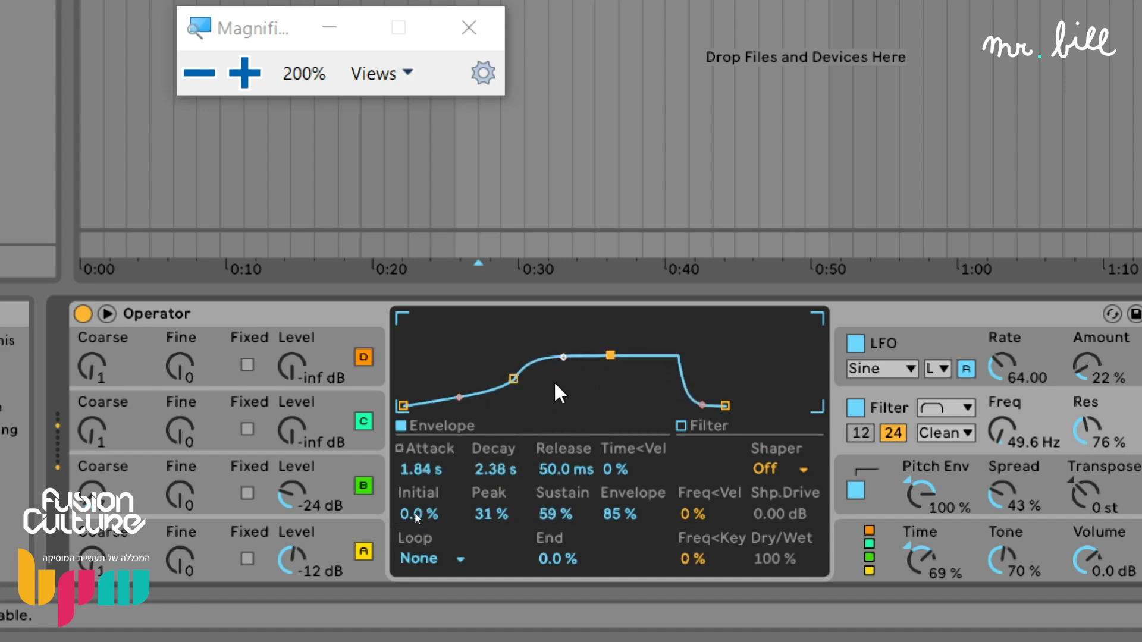
Set the filter to 30 Hz and its envelope to 169 ms attack, 22% peak, 6.97 s decay and 0% sustain.
left_click_drag(1002, 429, 1002, 417)
left_click_drag(459, 397, 459, 380)
left_click_drag(513, 378, 485, 387)
left_click_drag(581, 355, 595, 406)
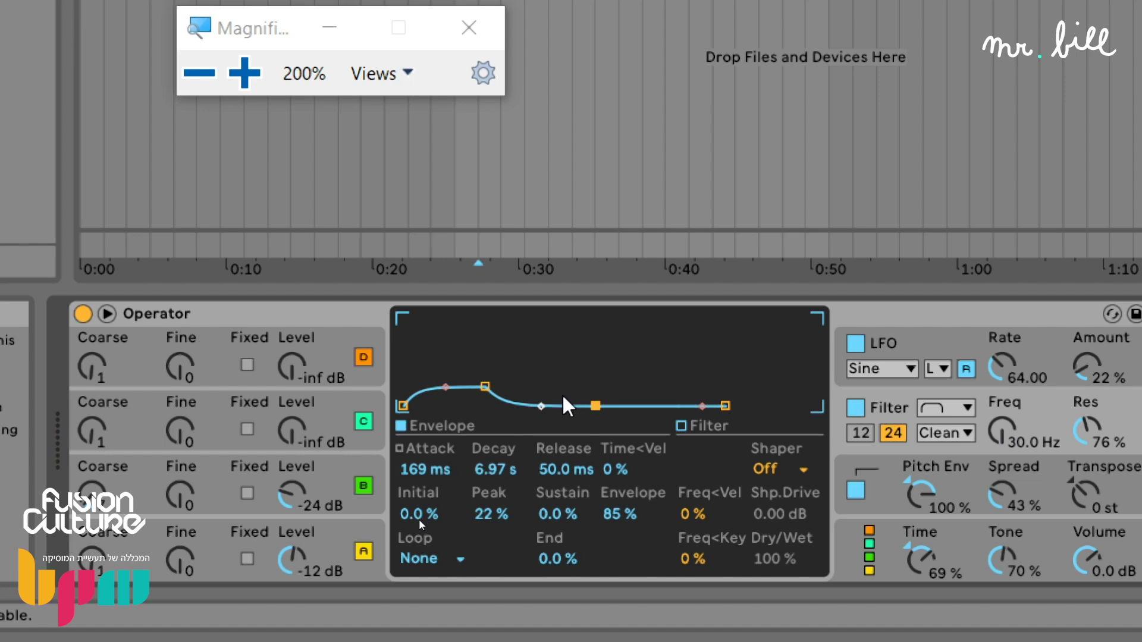
Set oscillator B's level to -13 dB.
left_click_drag(291, 494, 291, 476)
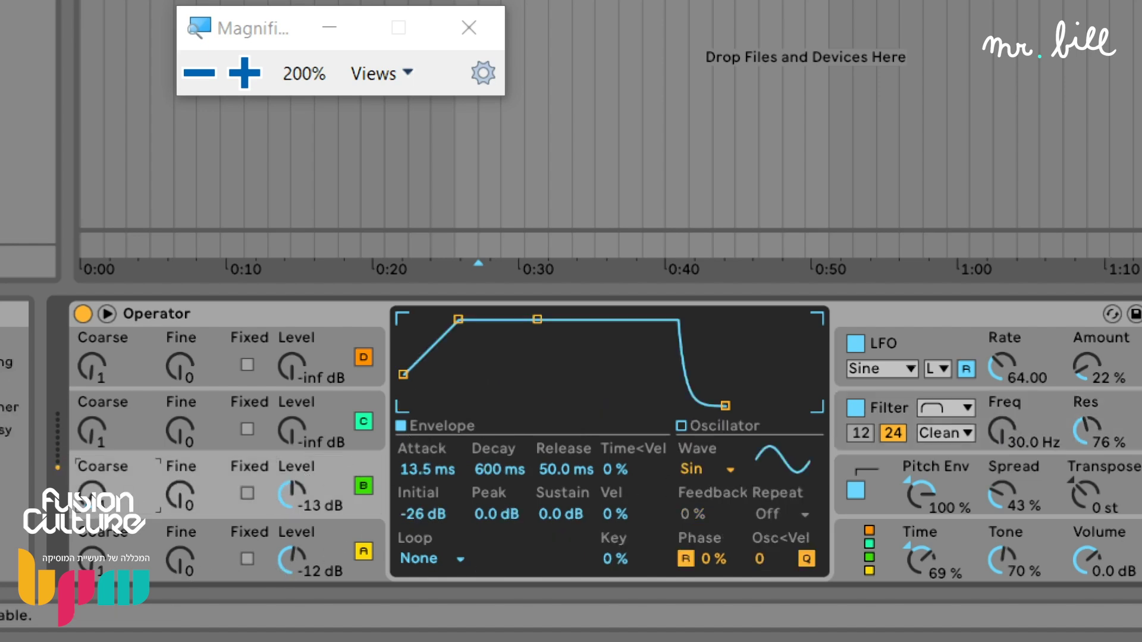
Set oscillator B's level to -25 dB and the computer keyboard's octave range to C0 to D1.
key("z")
key("z")
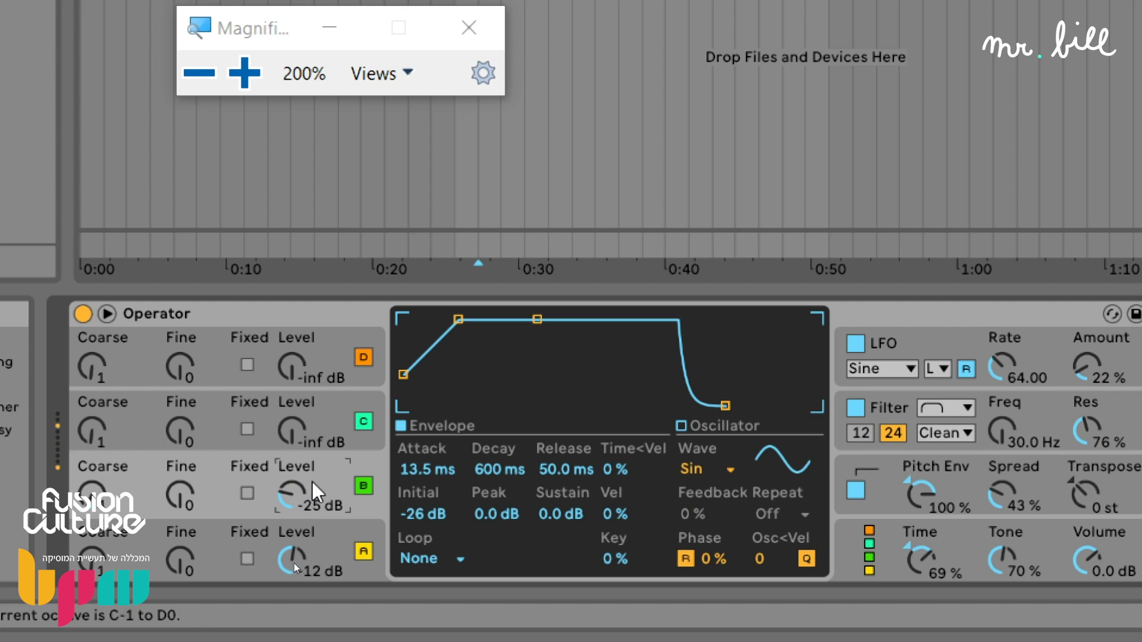
key("x")
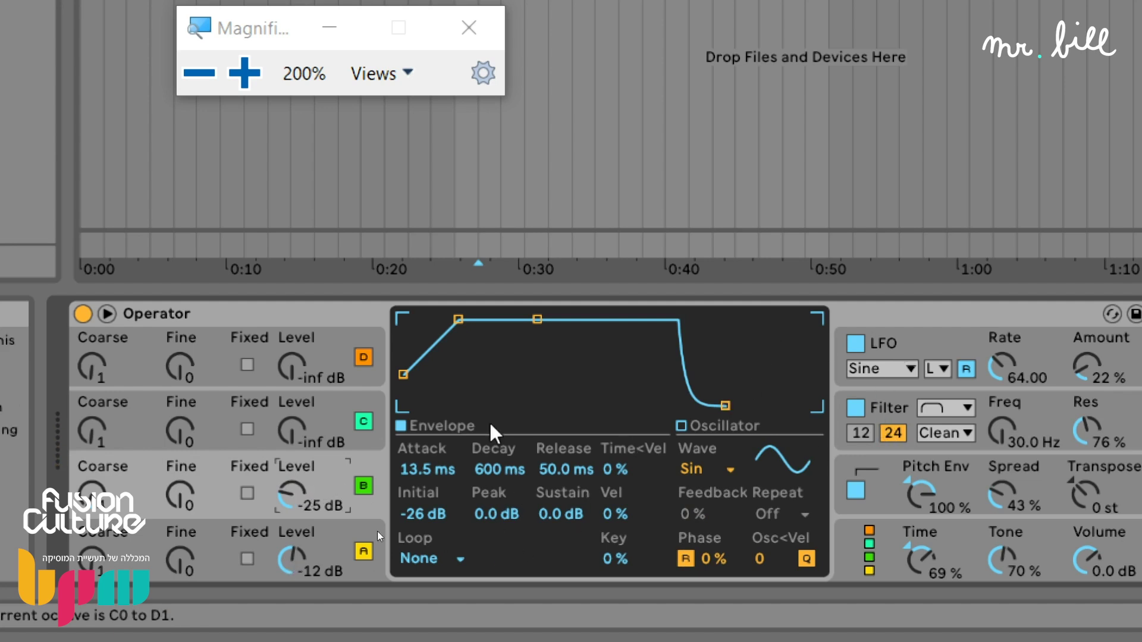
Reshape the filter envelope to 44.7 ms attack and 12% peak, with 64% envelope amount and 51% filter resonance.
left_click(903, 406)
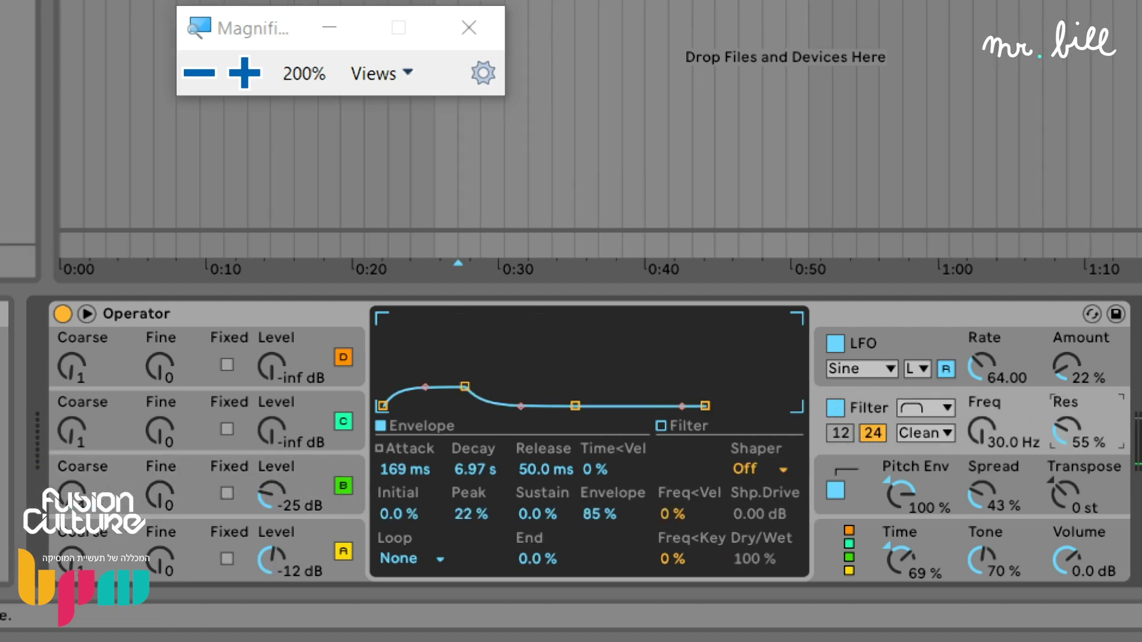
left_click_drag(424, 388, 452, 395)
left_click_drag(599, 514, 599, 518)
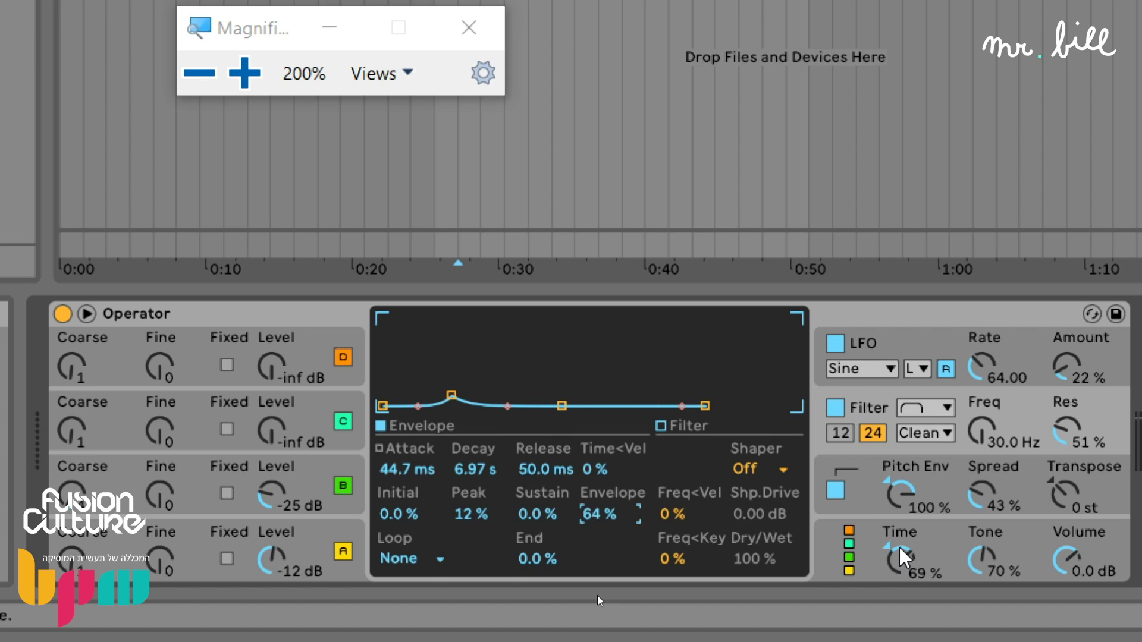
Reset Operator's global Time to 0% and switch off the filter, the LFO and oscillator B.
mouse_move(900, 550)
left_mouse_down()
mouse_move(899, 601)
mouse_move(900, 545)
left_mouse_up()
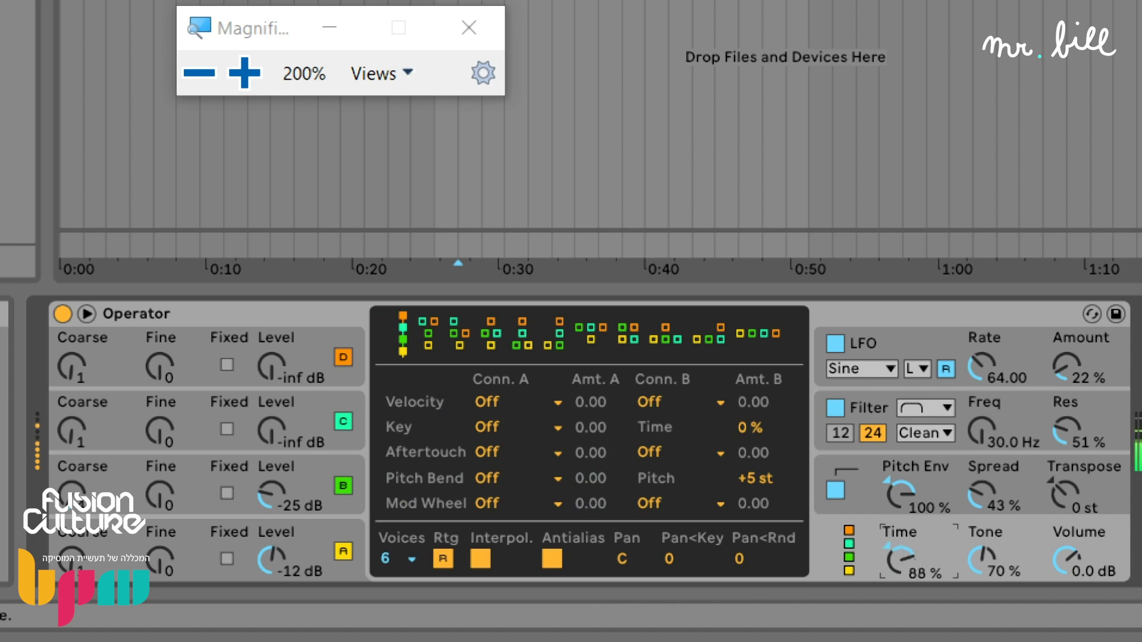
double_click(901, 556)
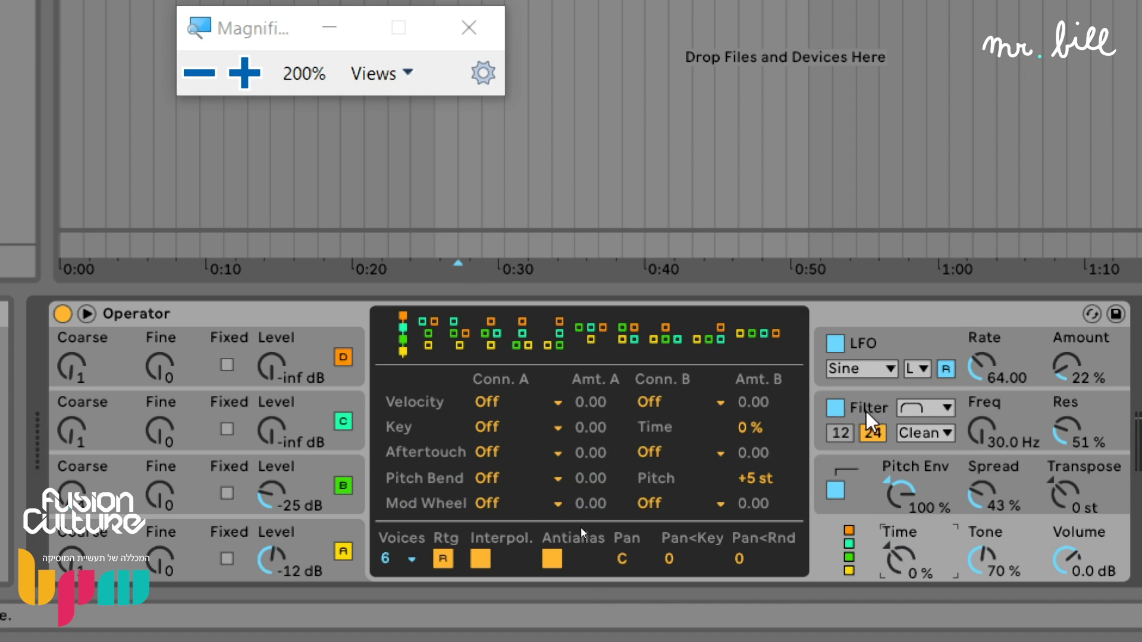
left_click(292, 524)
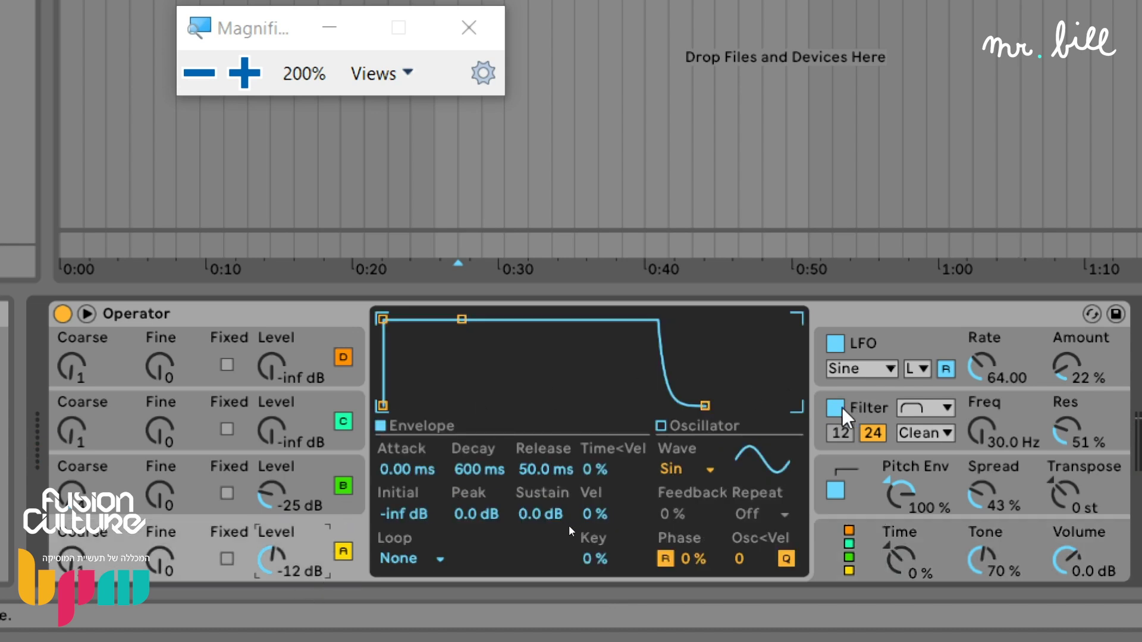
left_click(835, 408)
left_click(835, 344)
left_click(343, 486)
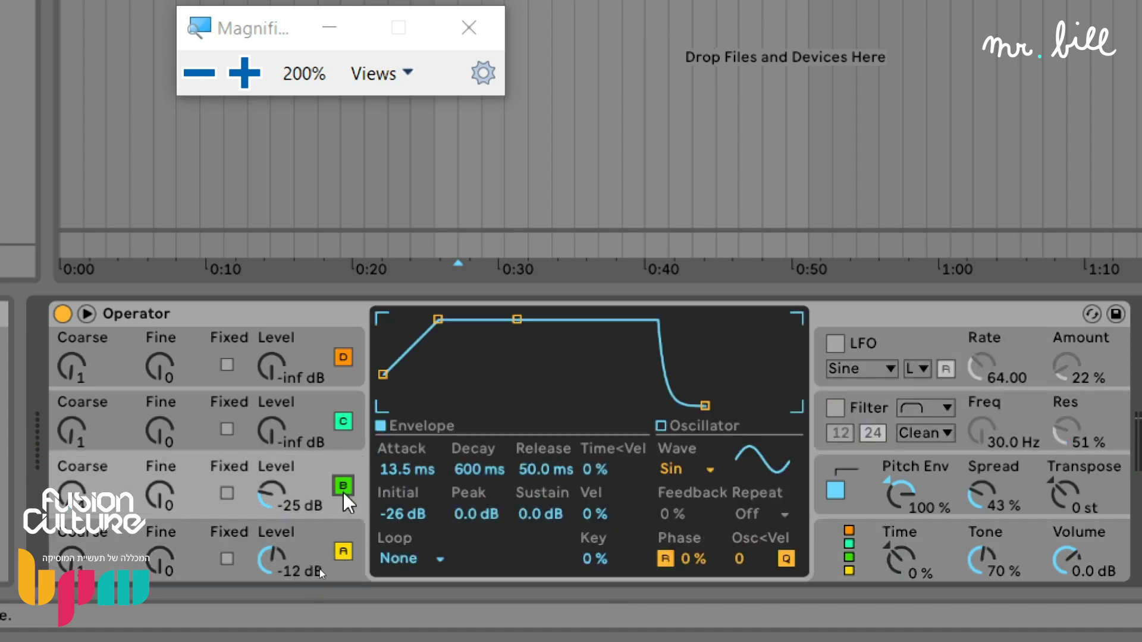
left_click(342, 541)
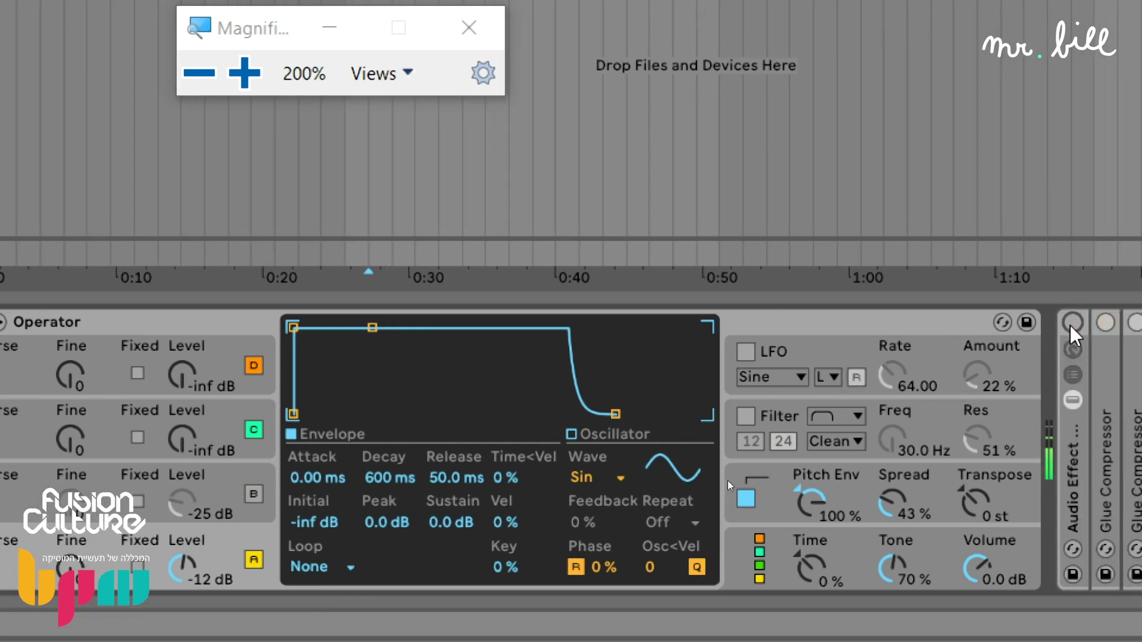
Bypass the audio effect rack and switch Operator's filter back on with the low-pass type.
left_click(1072, 323)
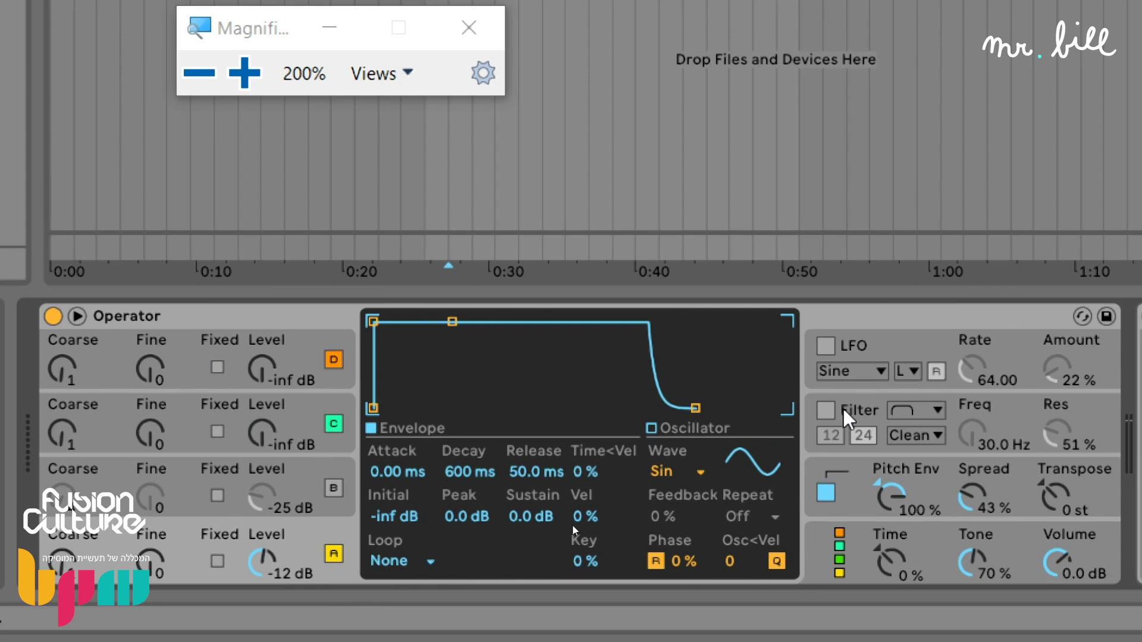
left_click(825, 410)
left_click(743, 408)
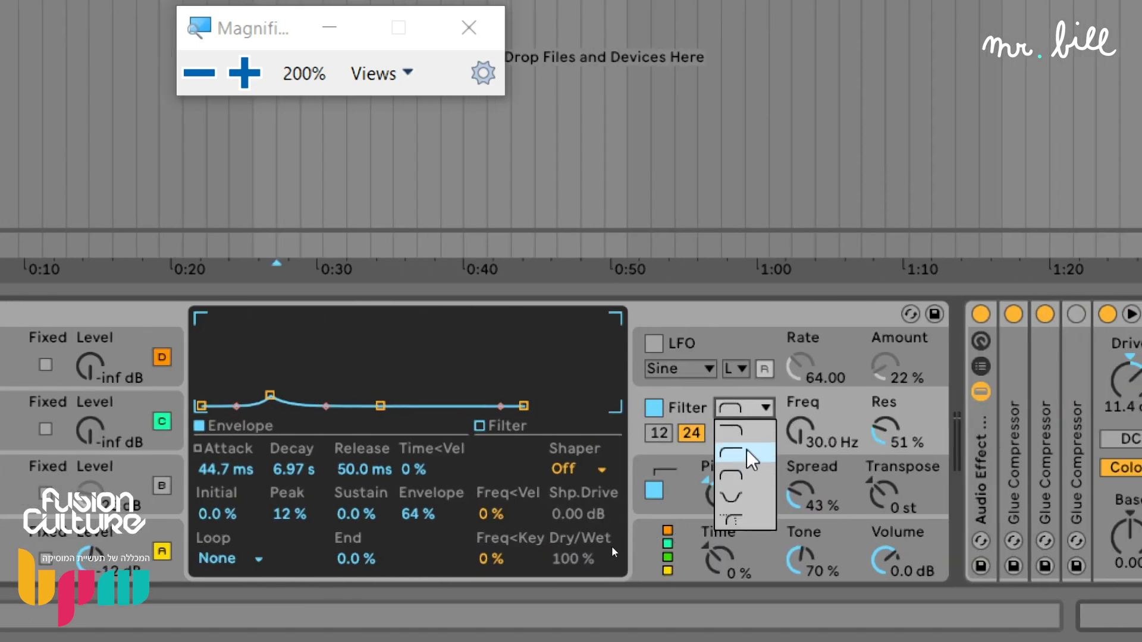
left_click(778, 428)
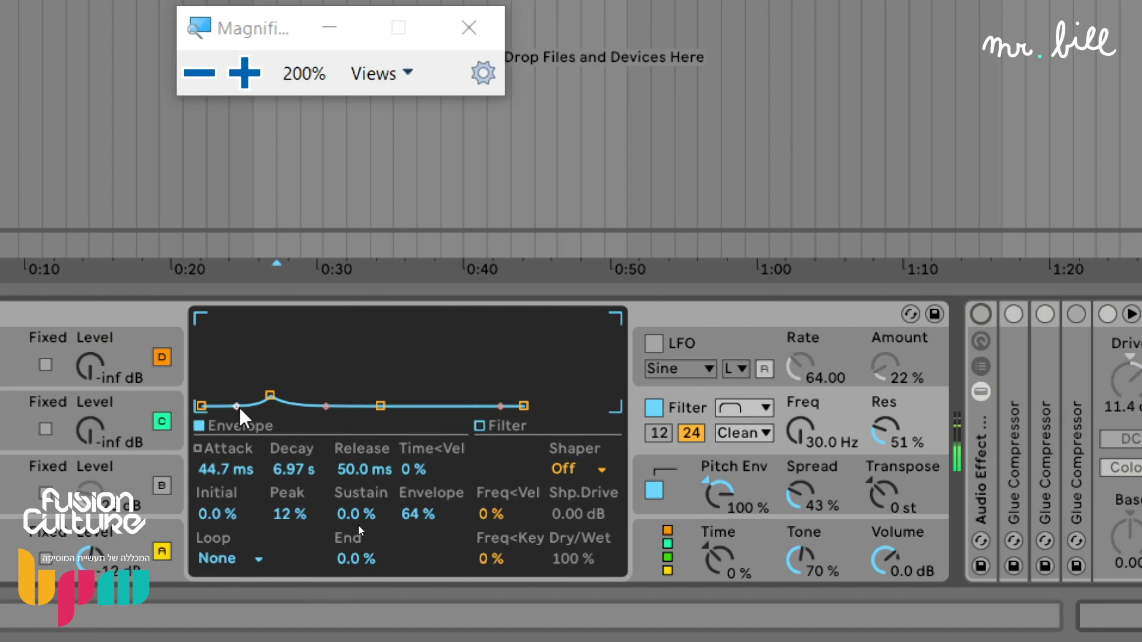
left_click(760, 407)
left_click(764, 438)
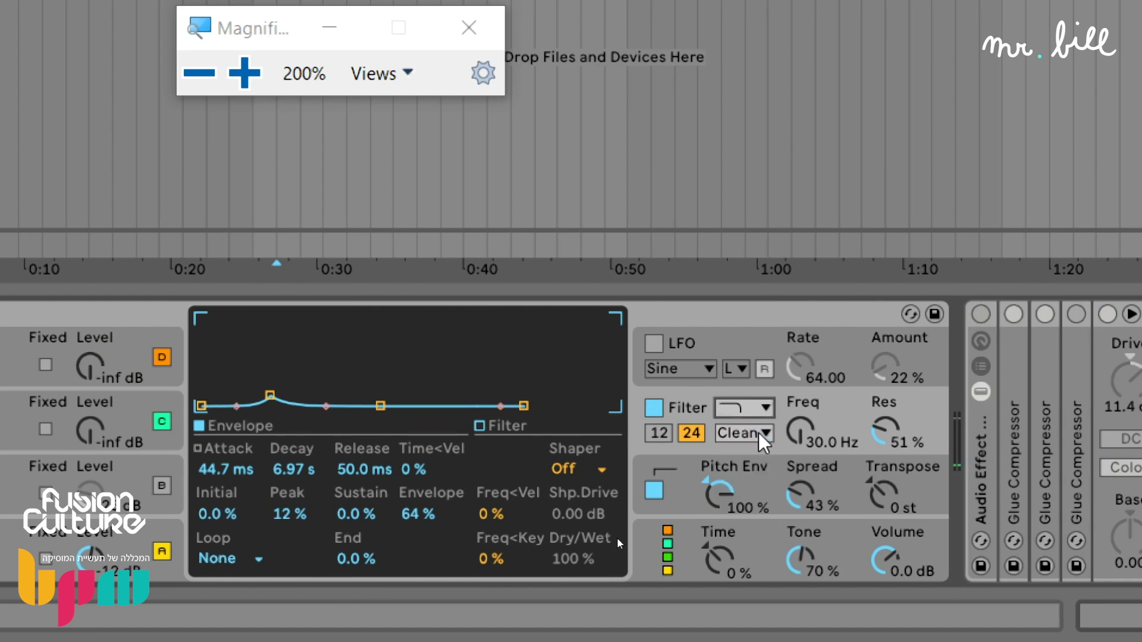
Turn the filter envelope into a falling curve with 100% initial, 0% peak and a 76% attack slope.
left_click_drag(201, 406, 202, 320)
left_click_drag(267, 392, 267, 406)
left_click_drag(236, 324, 235, 394)
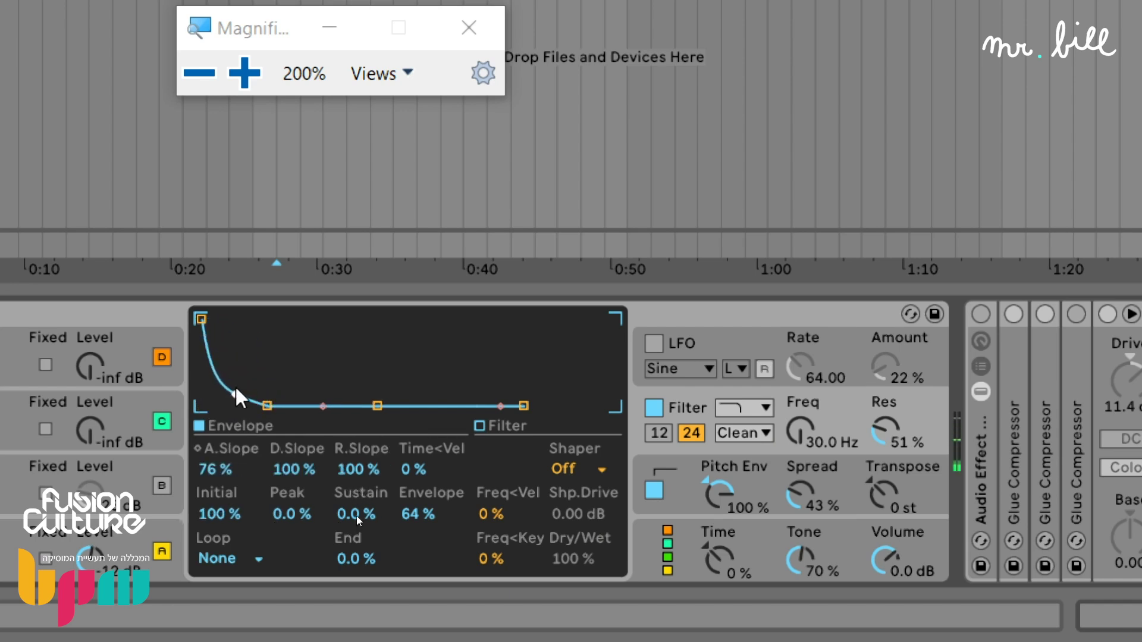
Set oscillator A's waveform to Saw D and the filter envelope's attack slope to 86%.
left_click(139, 544)
left_click(506, 470)
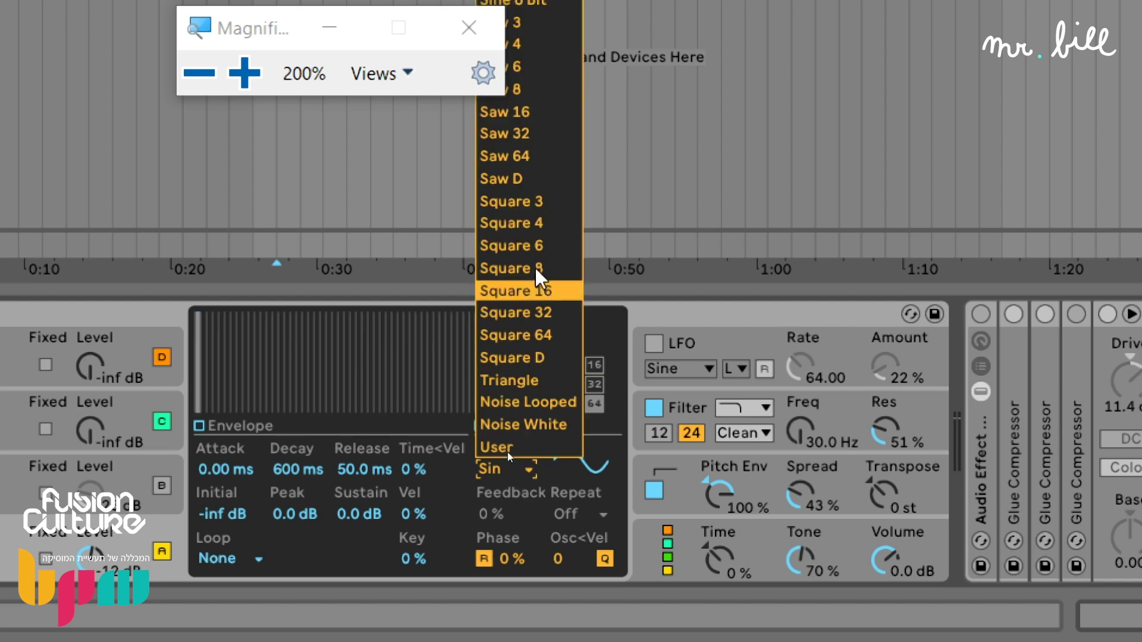
left_click(556, 179)
left_click(684, 408)
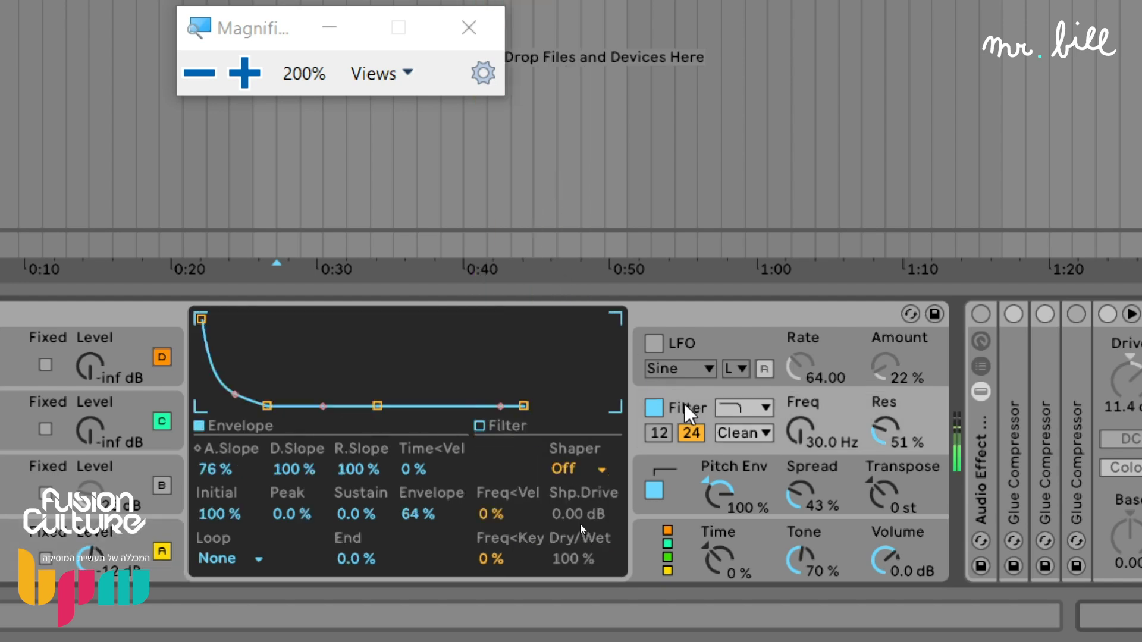
left_click_drag(236, 395, 239, 399)
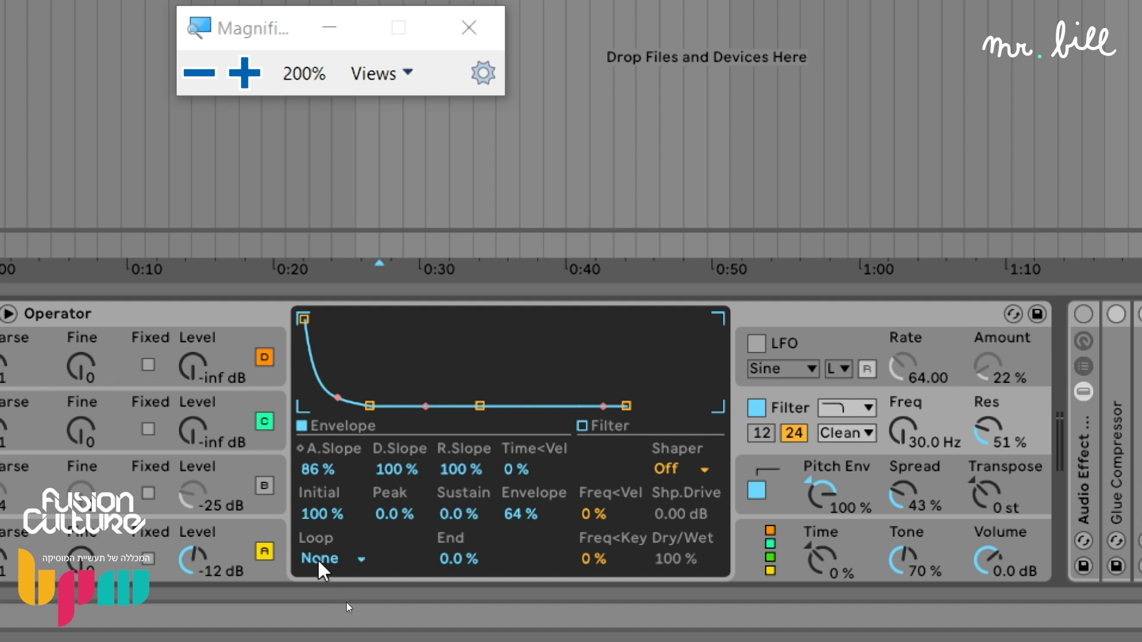
Loop the filter envelope every 7.30 ms with 34.3 ms attack and 61.9 ms decay, and set the filter resonance to 54%.
left_click(319, 560)
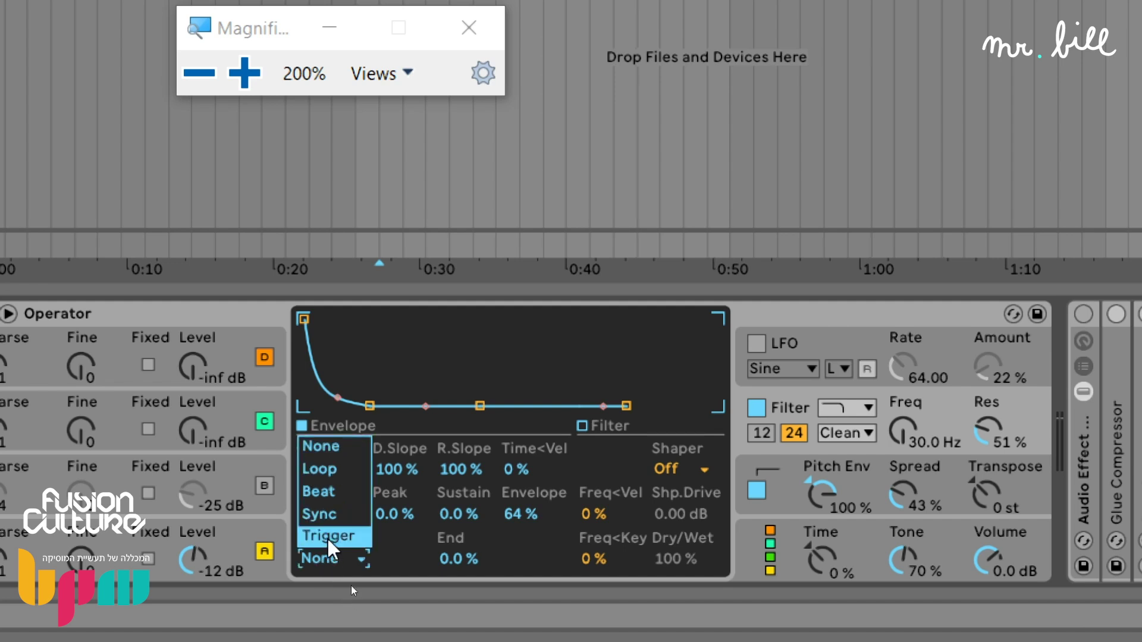
left_click(339, 470)
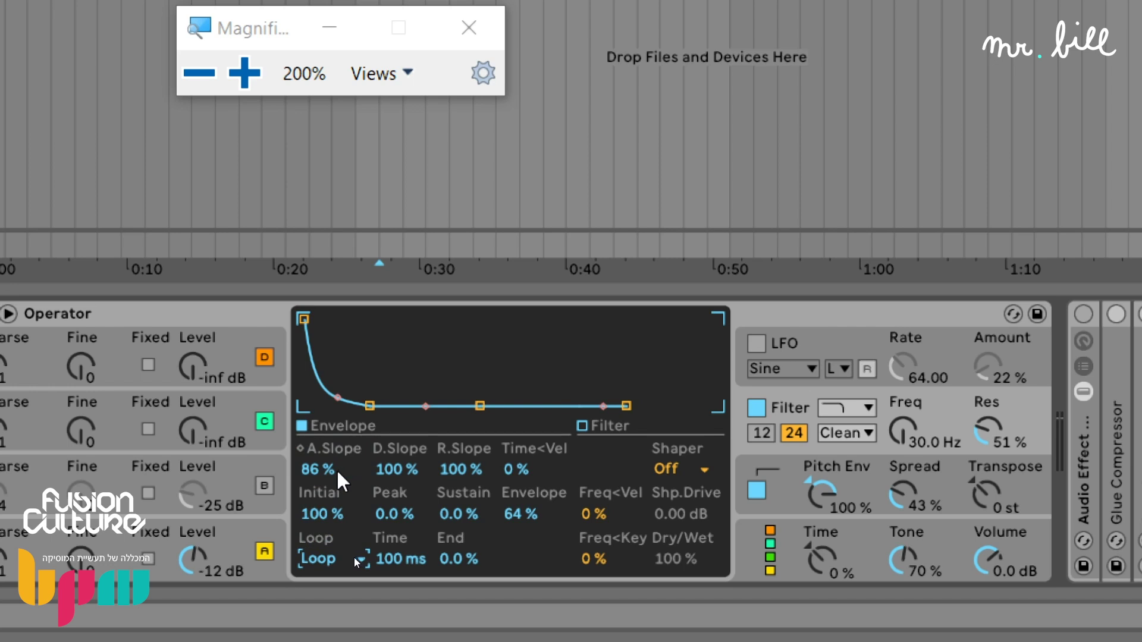
left_click_drag(979, 440, 979, 436)
left_click_drag(403, 552, 403, 595)
left_click_drag(480, 407, 468, 406)
left_click_drag(396, 469, 395, 544)
mouse_move(398, 406)
left_mouse_down()
mouse_move(443, 405)
mouse_move(420, 405)
left_mouse_up()
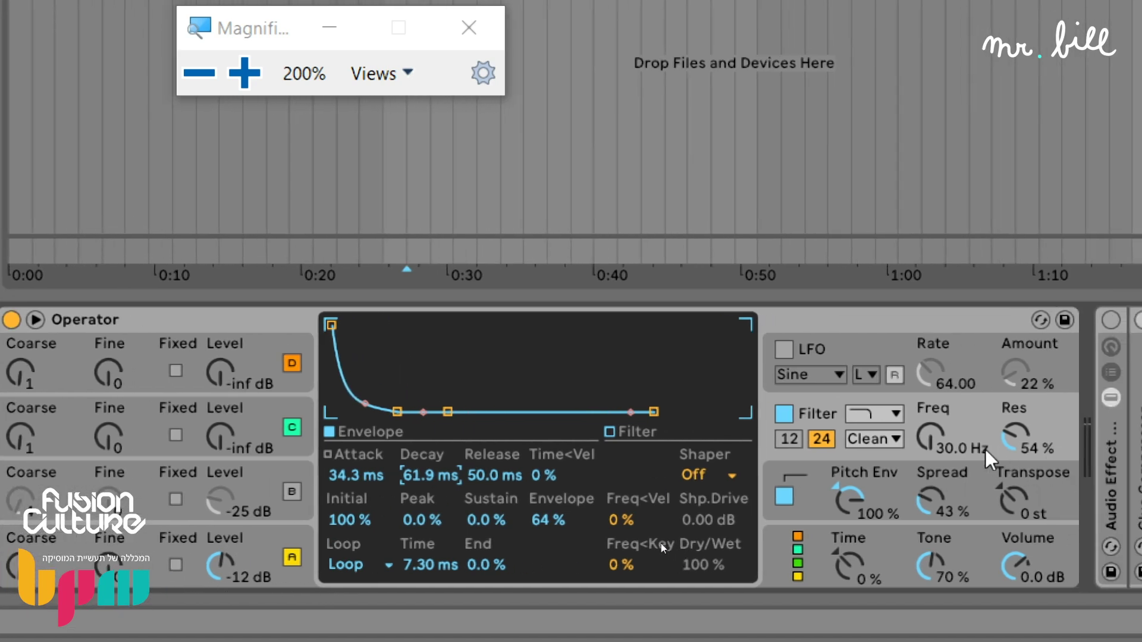
Try the filter frequency at 79 Hz, return it to 30 Hz and set the filter envelope's decay to 9.34 ms.
left_click_drag(1024, 437, 1024, 416)
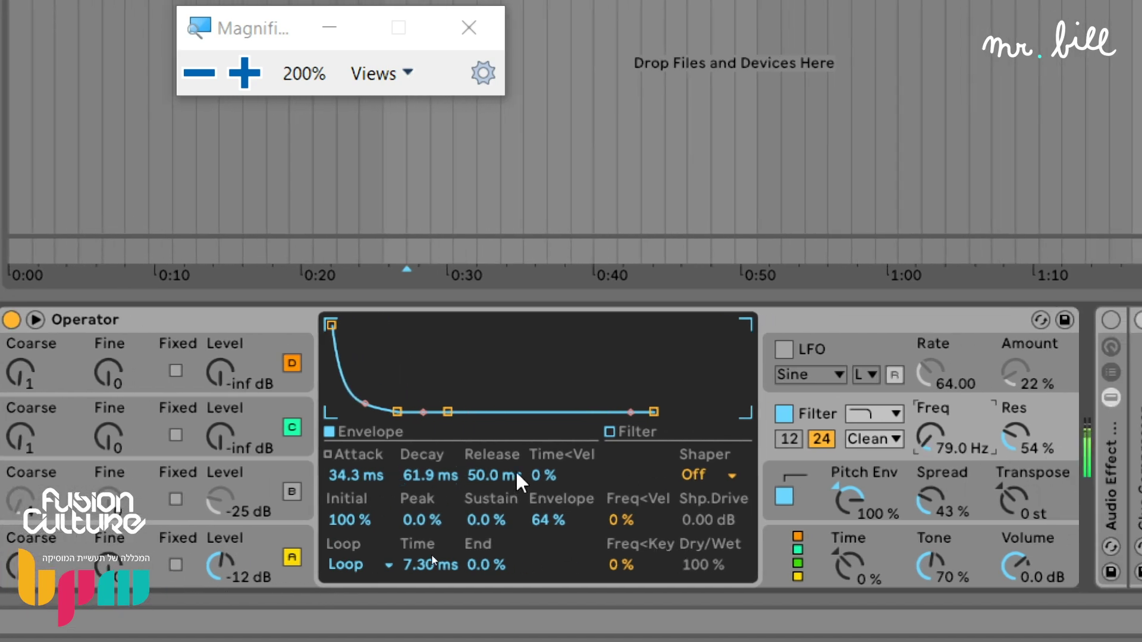
left_click_drag(421, 475, 421, 518)
left_click_drag(931, 438, 930, 464)
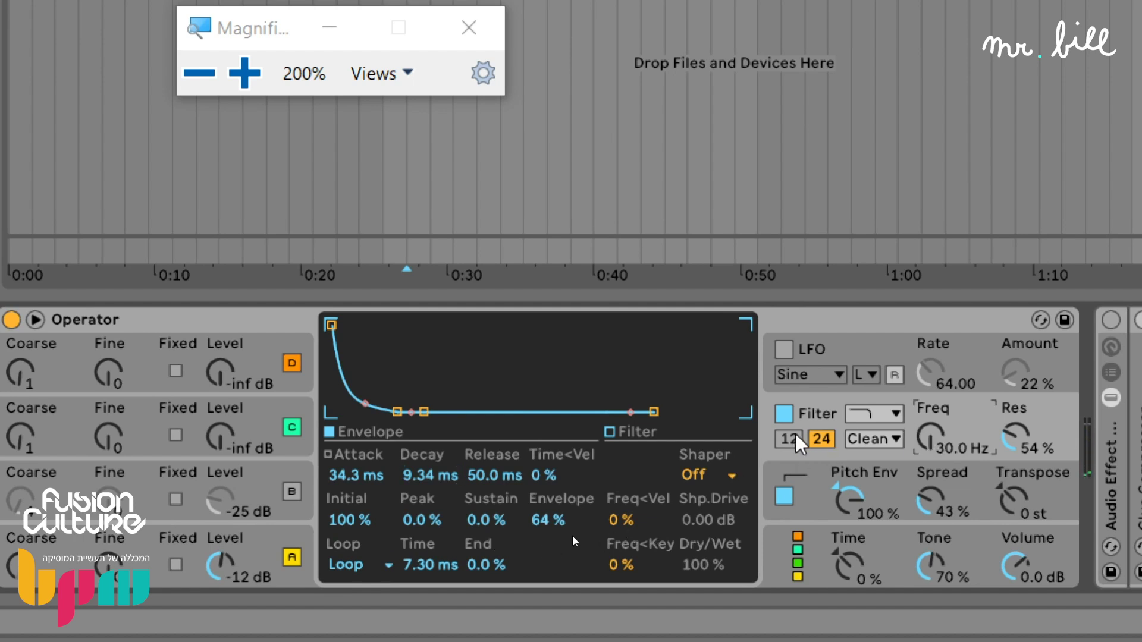
Look through the modulation targets offered for the pitch envelope's Dest. B.
left_click(823, 491)
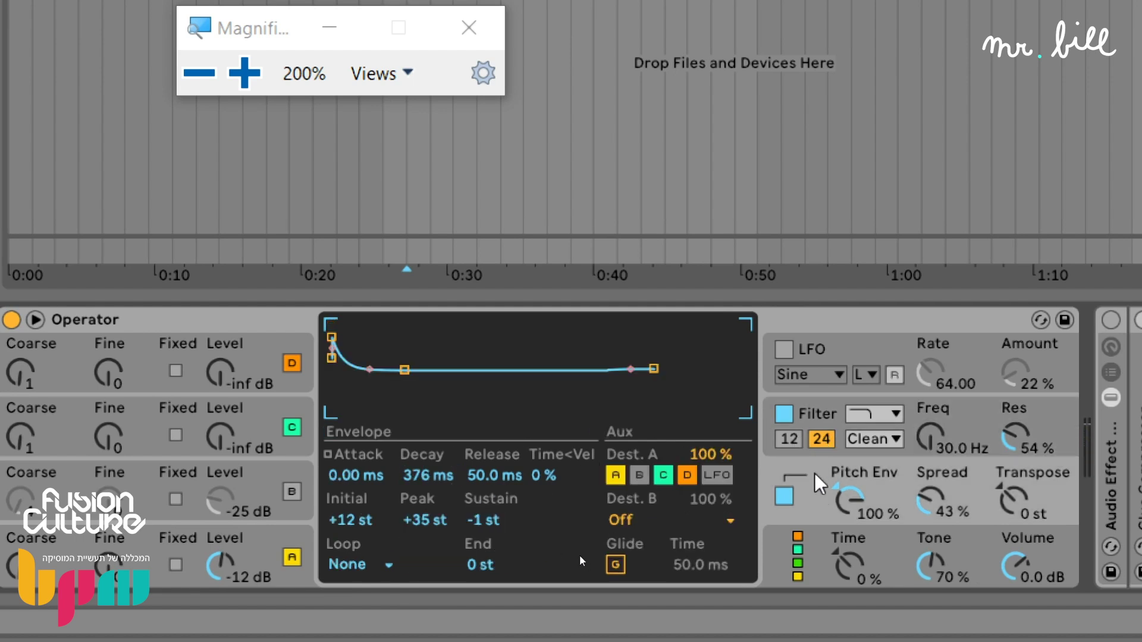
left_click(672, 523)
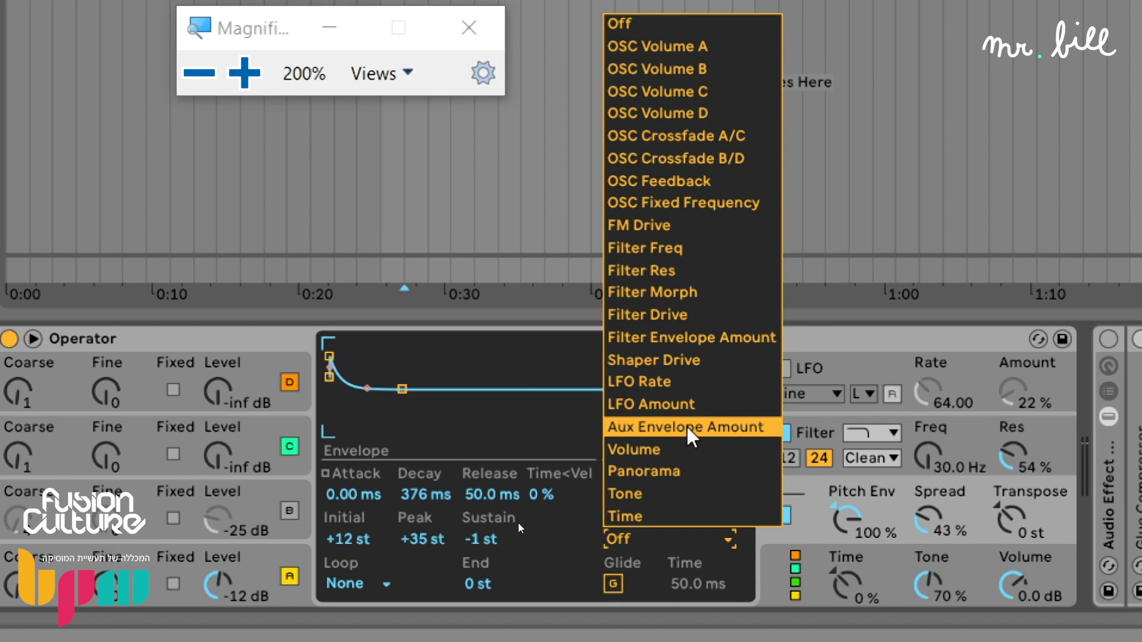
left_click(824, 431)
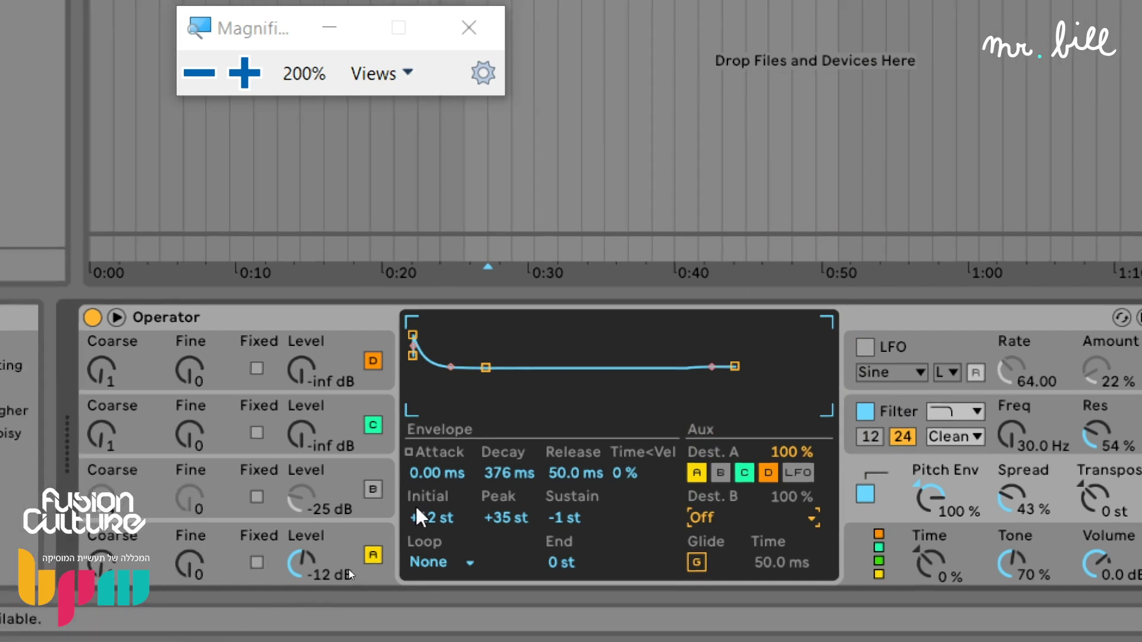
Try looping the pitch envelope at 0.20 ms with a +48 st peak and 579 ms decay, and set its loop back to None.
left_click(449, 562)
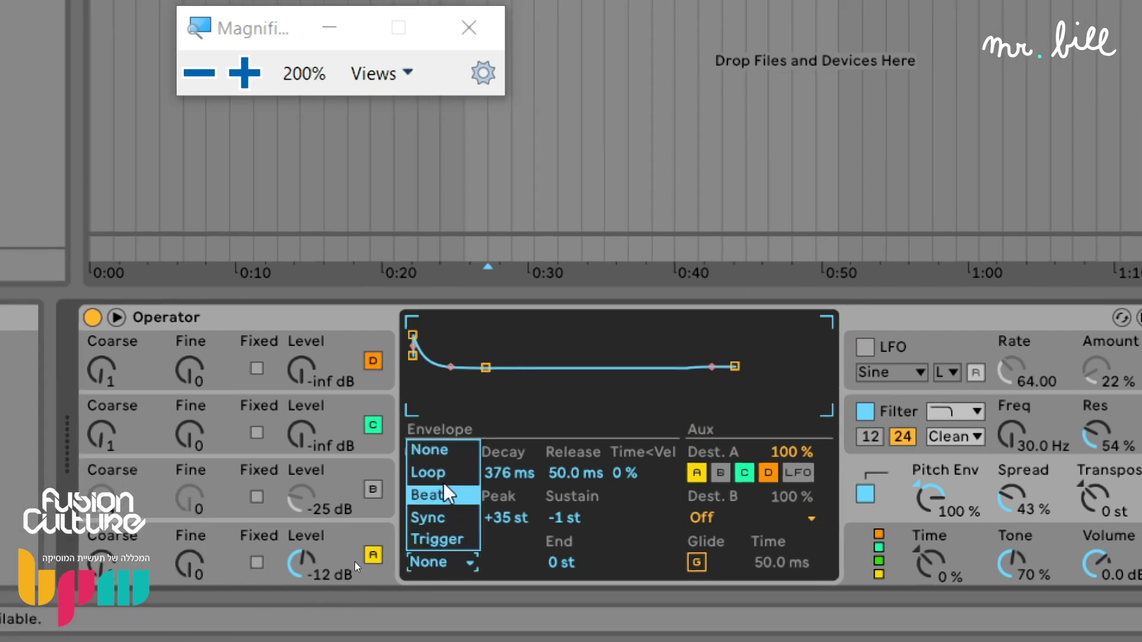
left_click(427, 472)
left_click_drag(510, 473, 515, 601)
left_click_drag(509, 474, 480, 430)
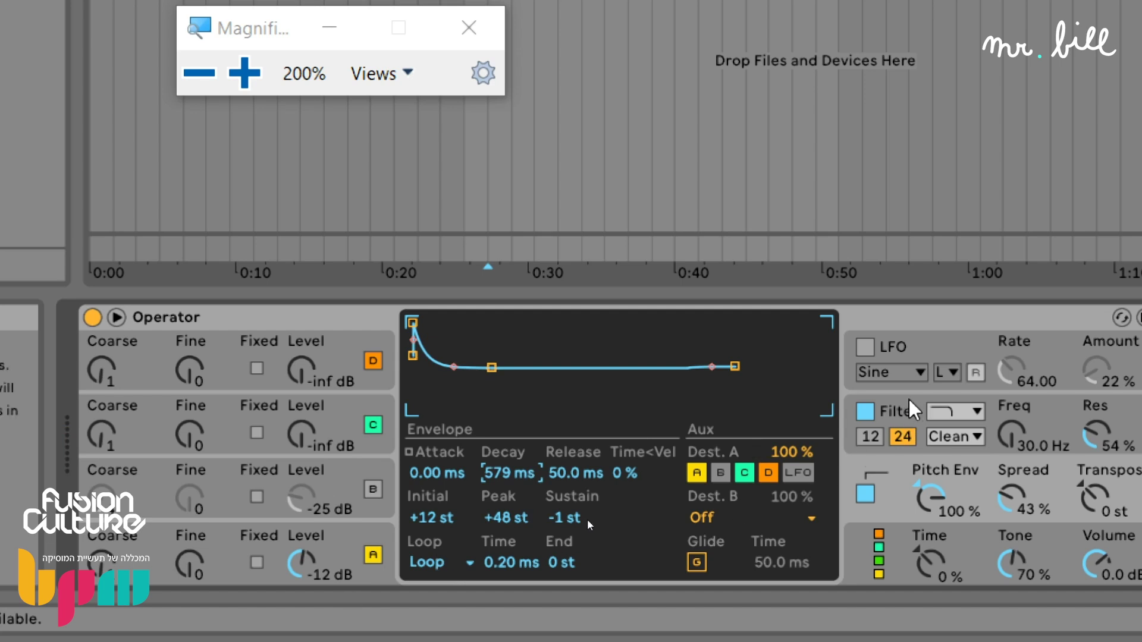
left_click(458, 558)
left_click(435, 447)
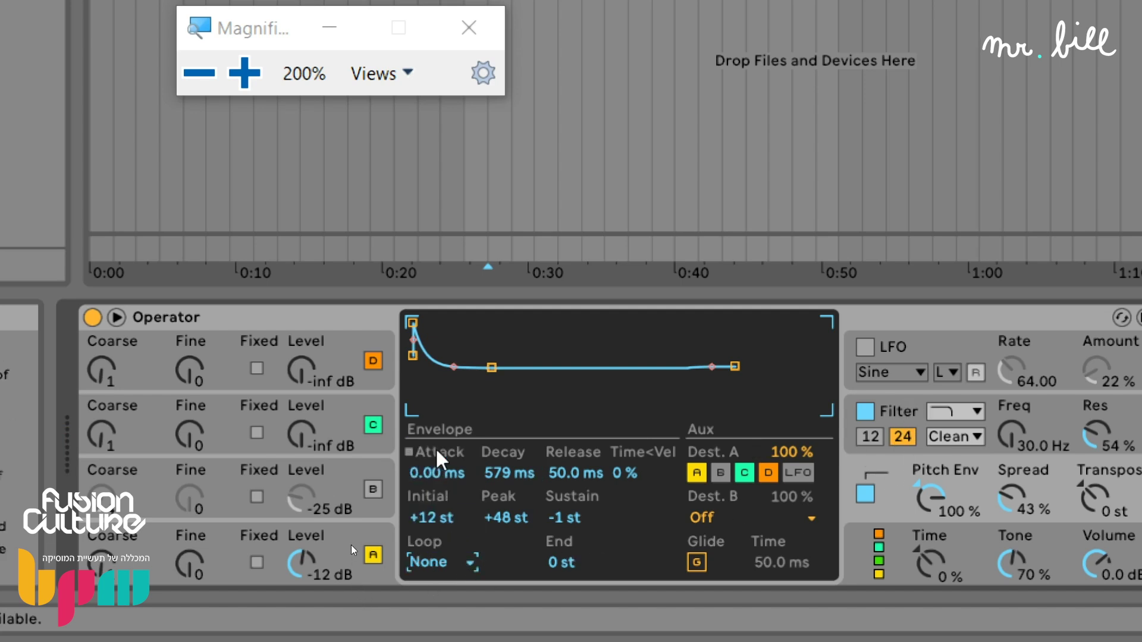
Raise Operator's global Time to 100% and switch the audio effect rack back on.
left_click(901, 411)
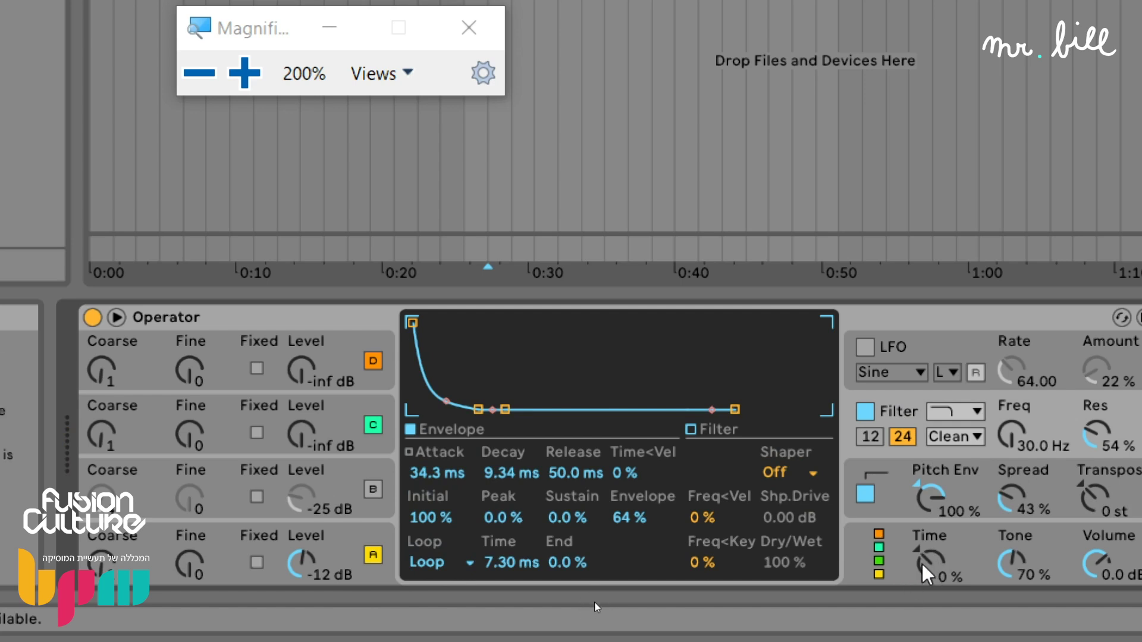
left_click_drag(930, 565, 929, 563)
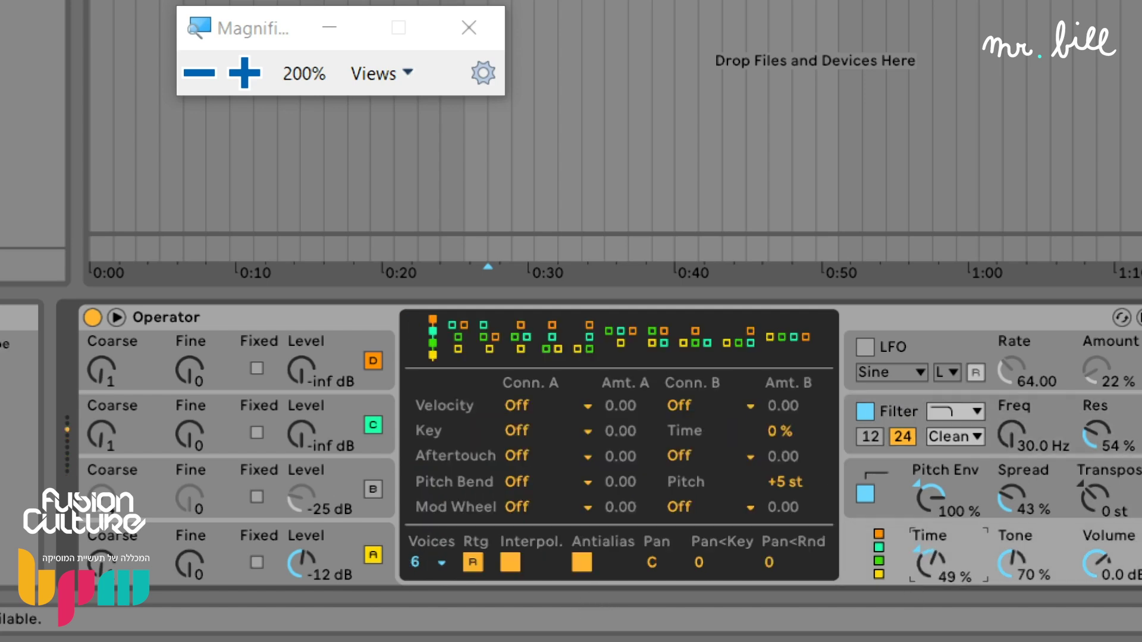
left_click_drag(930, 518, 930, 571)
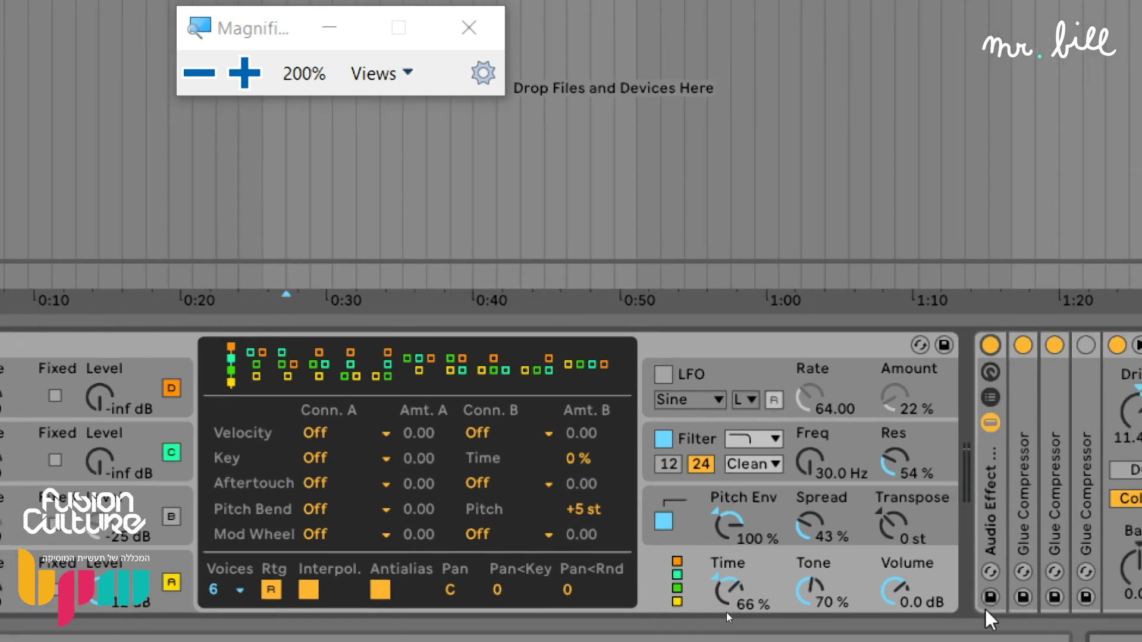
mouse_move(747, 588)
left_mouse_down()
mouse_move(746, 634)
mouse_move(746, 585)
left_mouse_up()
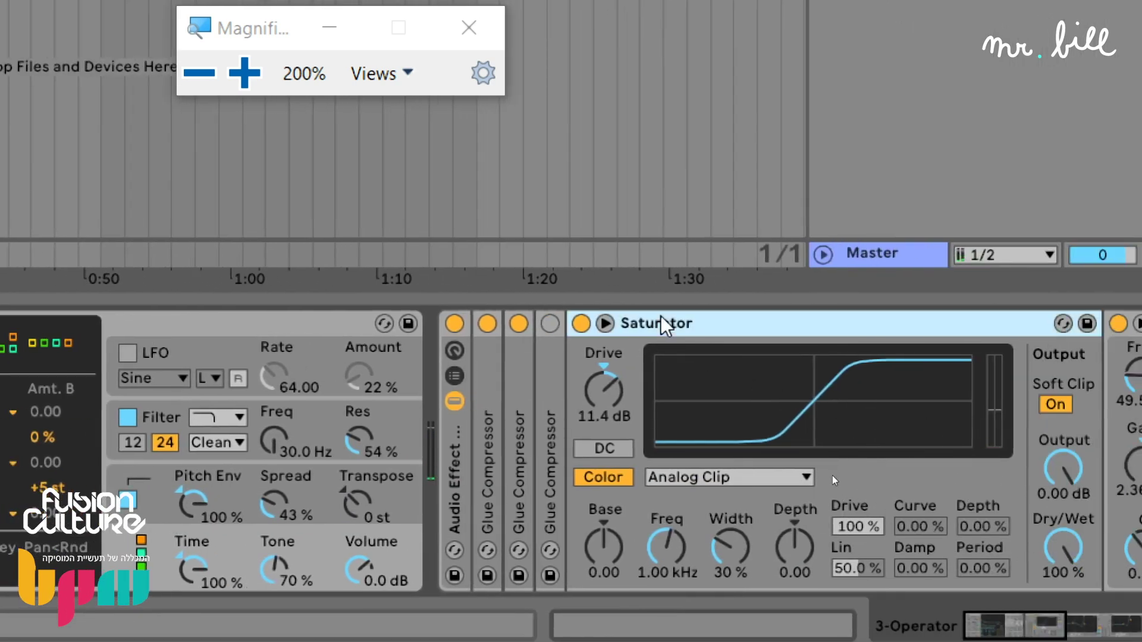
Collapse the expanded effects in the rack and switch off the first Saturator and the EQ Eight after it.
double_click(695, 323)
double_click(773, 325)
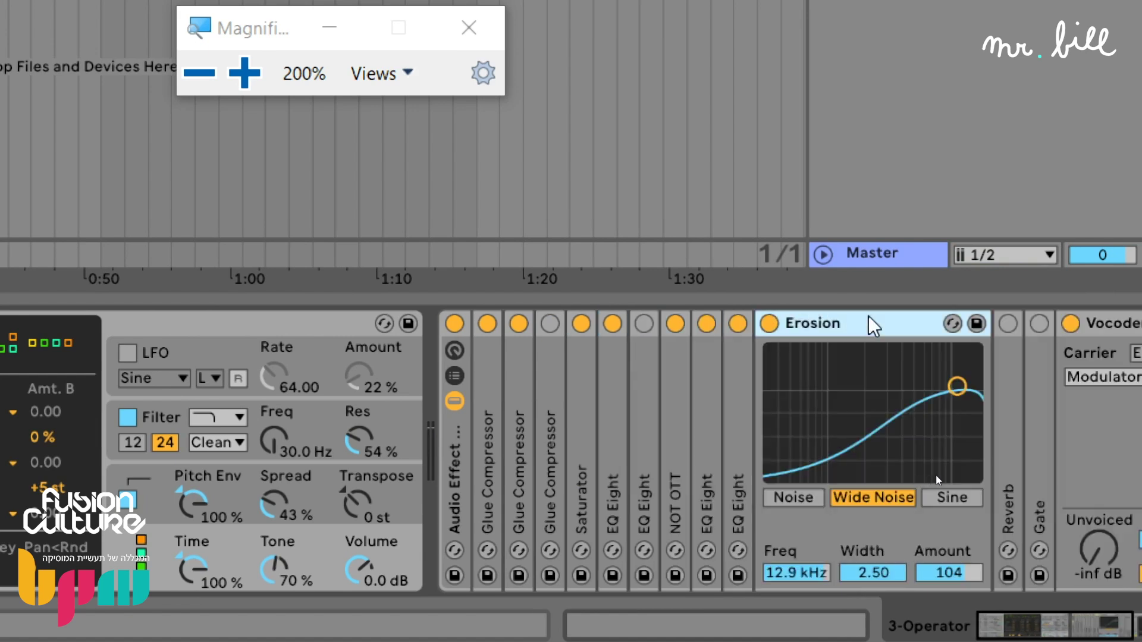
double_click(874, 324)
double_click(939, 323)
double_click(995, 324)
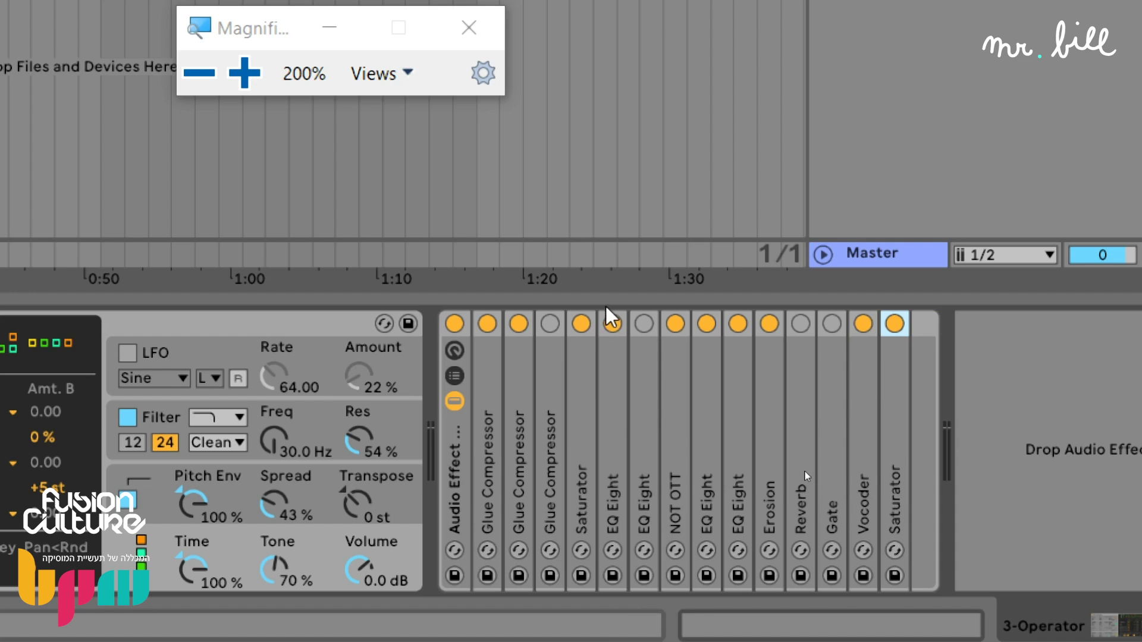
left_click(614, 324)
left_click(581, 324)
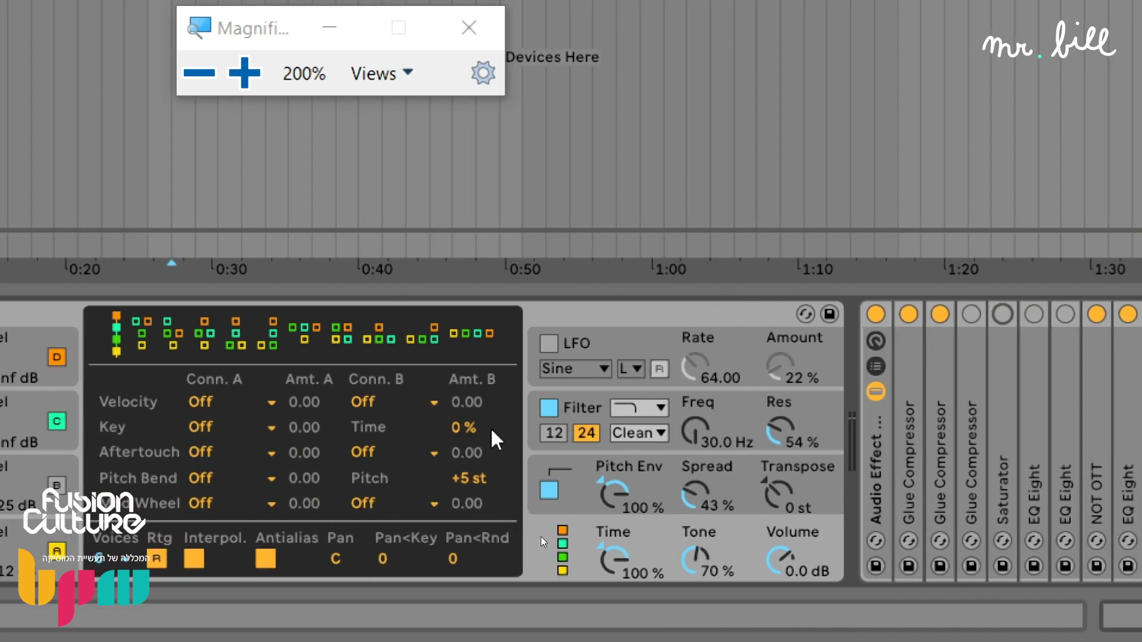
Set Operator's global Time to 15% and Volume to 6.0 dB, and switch on the third Glue Compressor.
left_click_drag(616, 562, 616, 602)
left_click(791, 565)
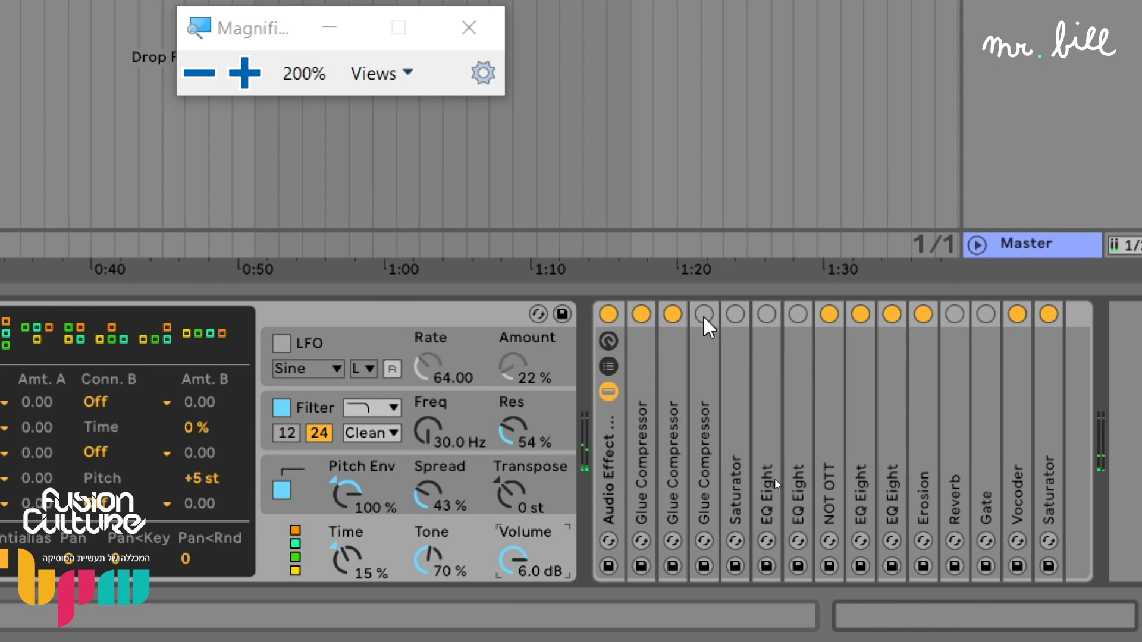
left_click(972, 314)
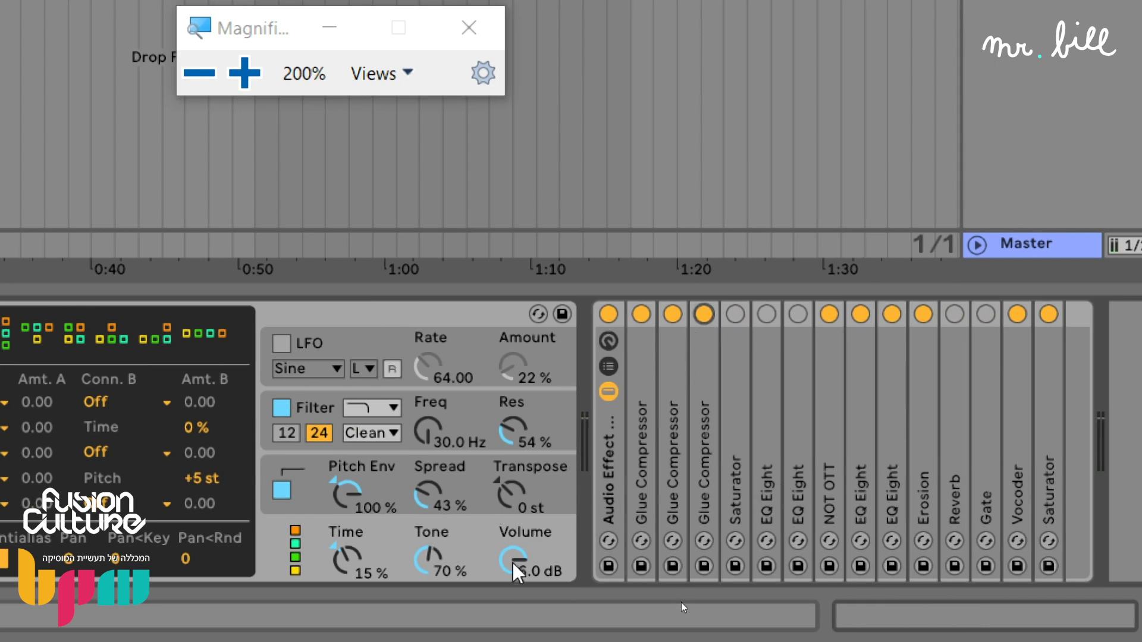
left_click_drag(511, 562, 512, 580)
left_click_drag(515, 559, 515, 601)
left_click_drag(510, 564, 512, 524)
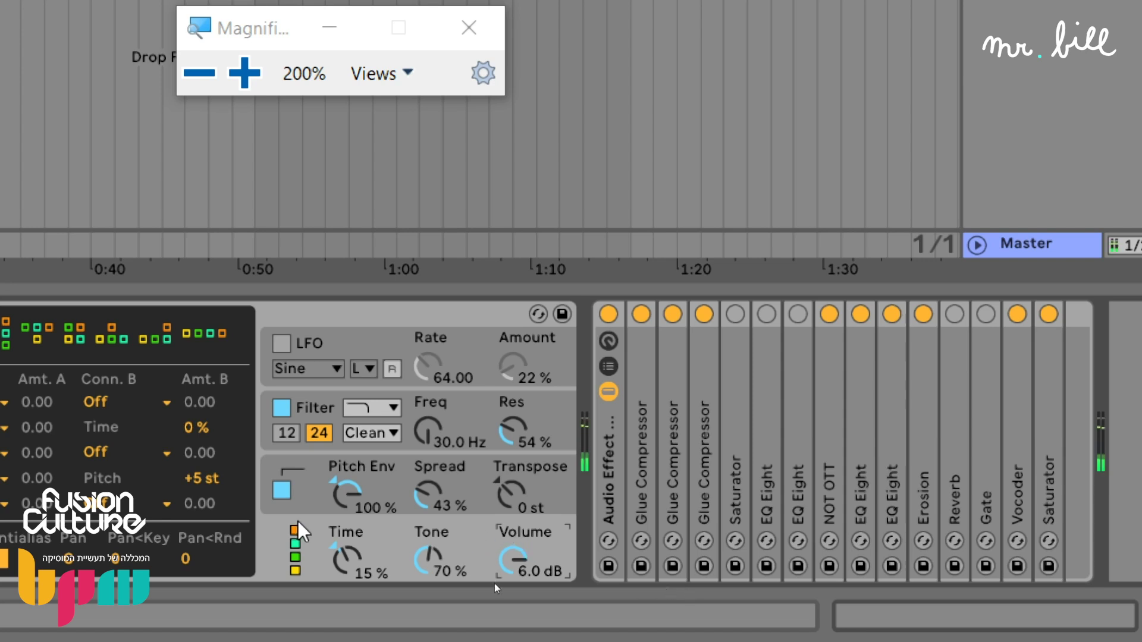
Reshape Operator's looped filter envelope to 13.5 ms attack, 17% peak and 75.7 ms loop time, with filter Freq at 92.1 Hz.
left_click(747, 403)
left_click_drag(331, 406, 342, 370)
left_click_drag(368, 405, 407, 405)
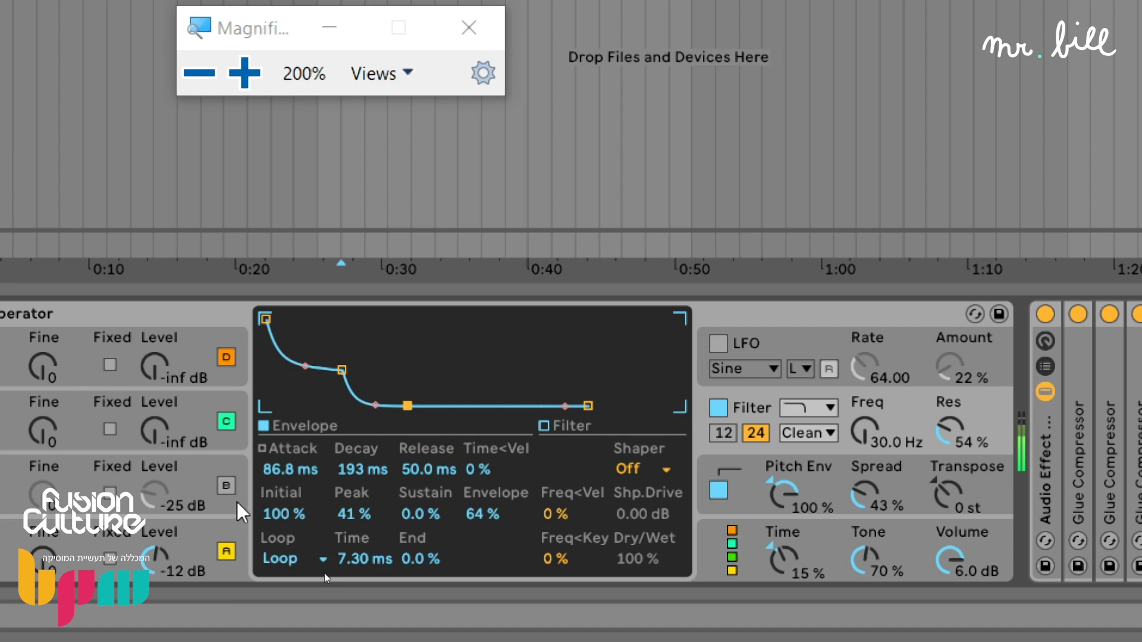
left_click_drag(341, 370, 321, 390)
left_click_drag(873, 436, 873, 411)
left_click_drag(360, 559, 360, 524)
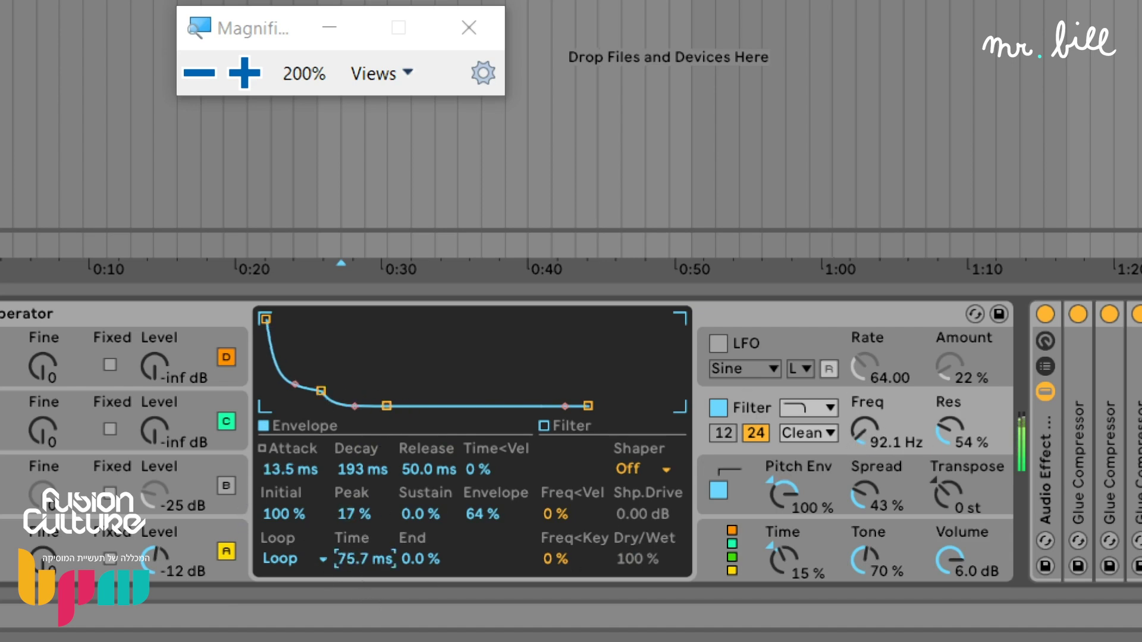
Check oscillator A's envelope and the pitch envelope settings, and switch the pitch envelope off.
left_click(218, 530)
left_click(295, 426)
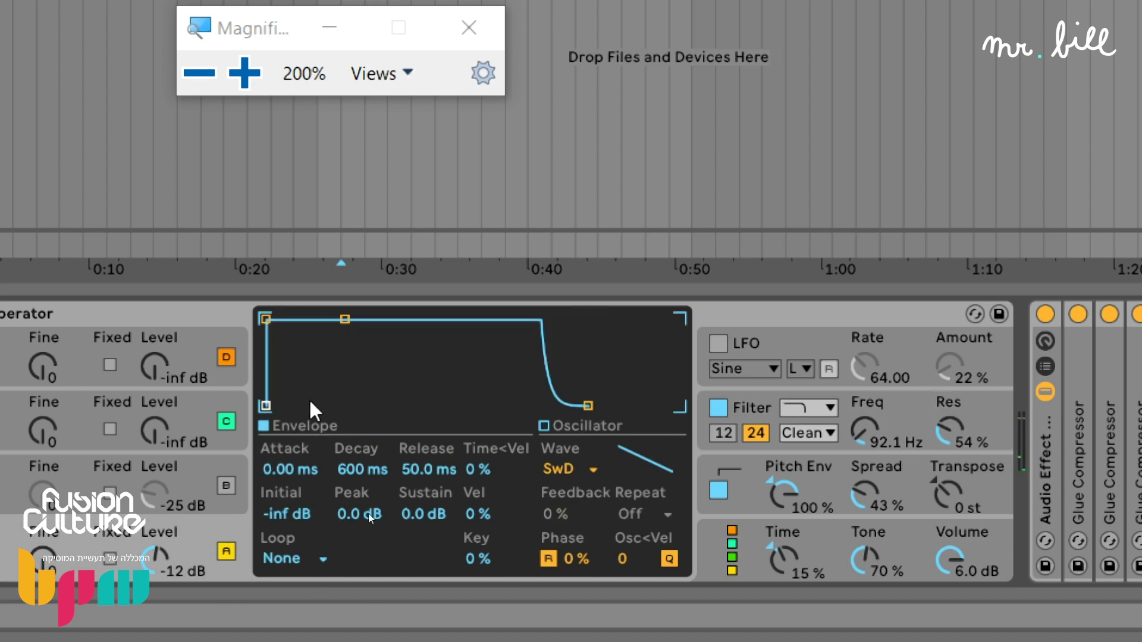
left_click(738, 483)
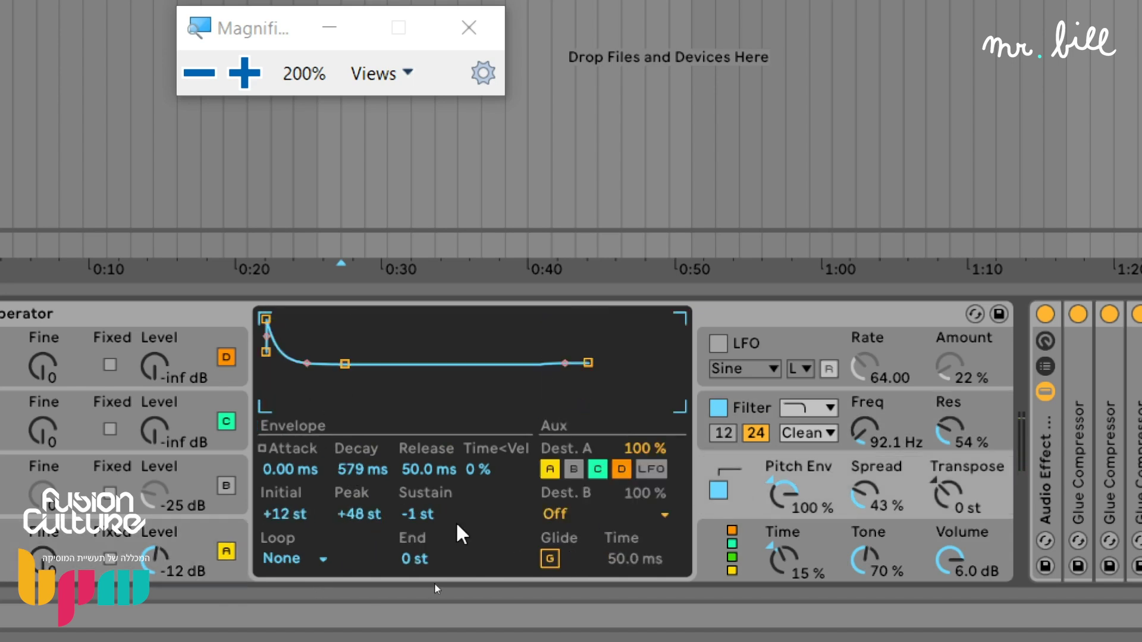
left_click(720, 489)
left_click(761, 534)
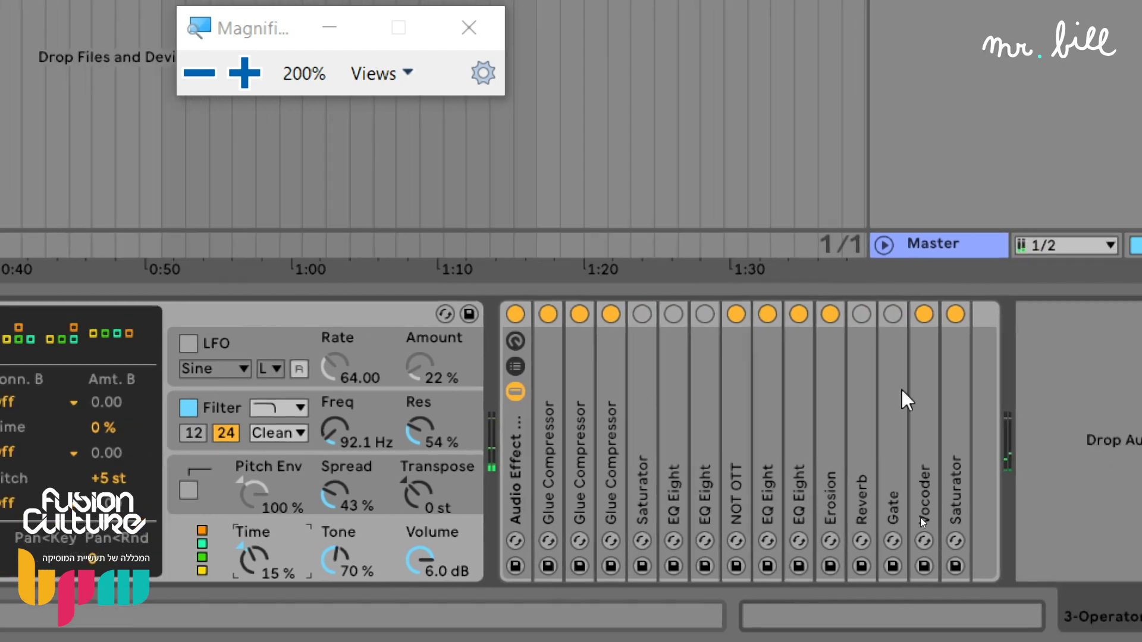
Switch off NOT OTT, the two EQ Eights after it and Erosion in the effect rack.
left_click(878, 333)
left_click(910, 333)
left_click(798, 314)
left_click(830, 314)
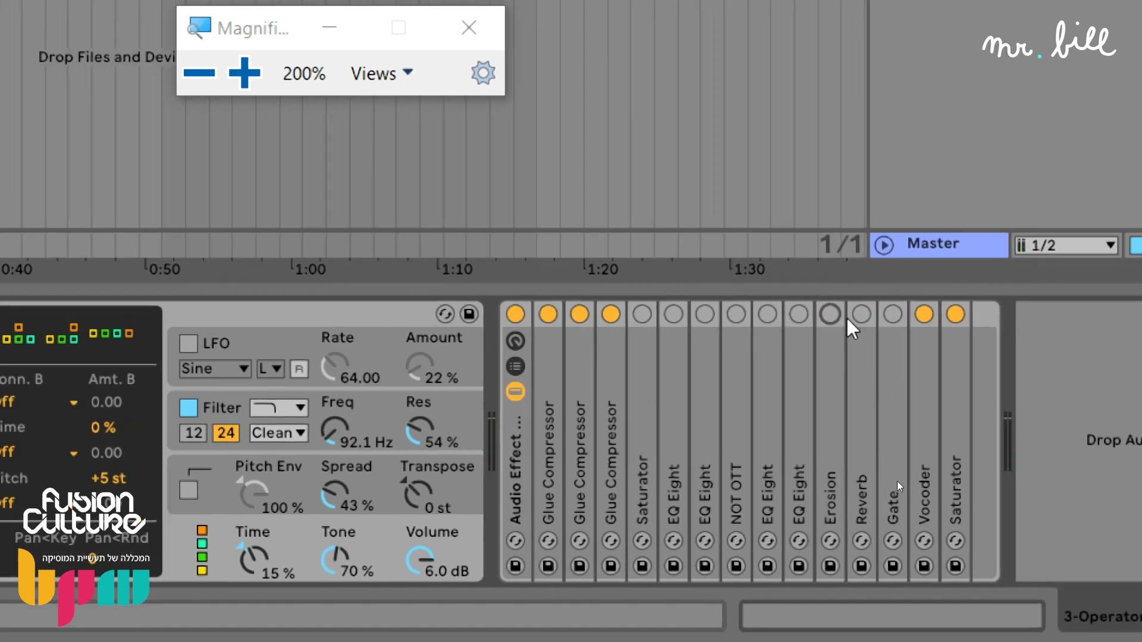
Compare the sound with the Vocoder off and on again, and expand the Vocoder.
left_click(924, 314)
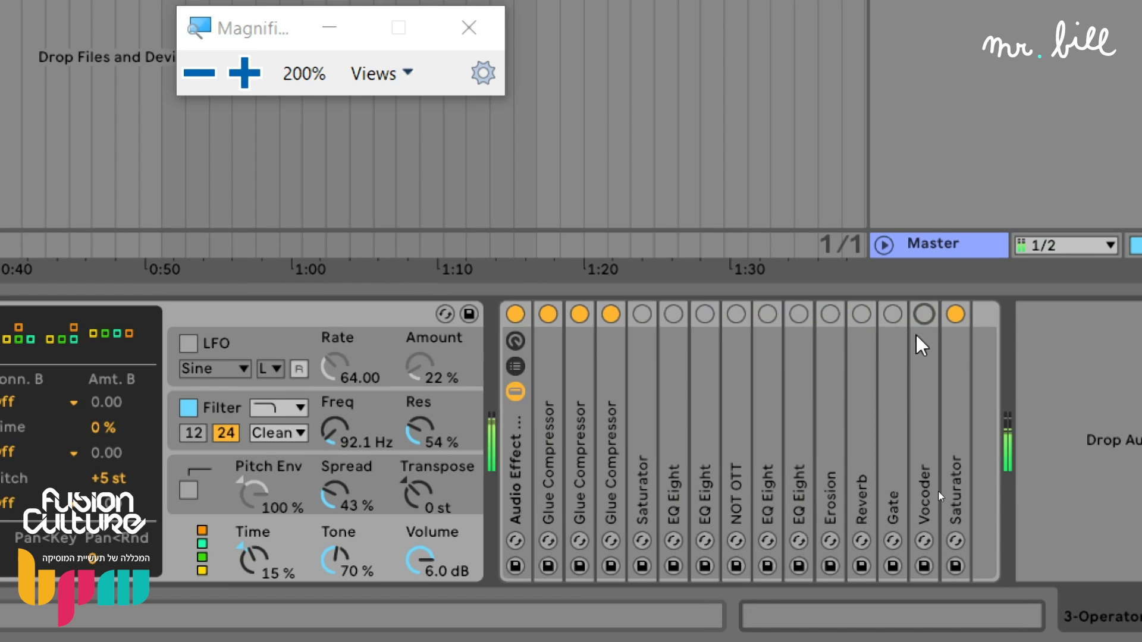
left_click(924, 314)
double_click(924, 358)
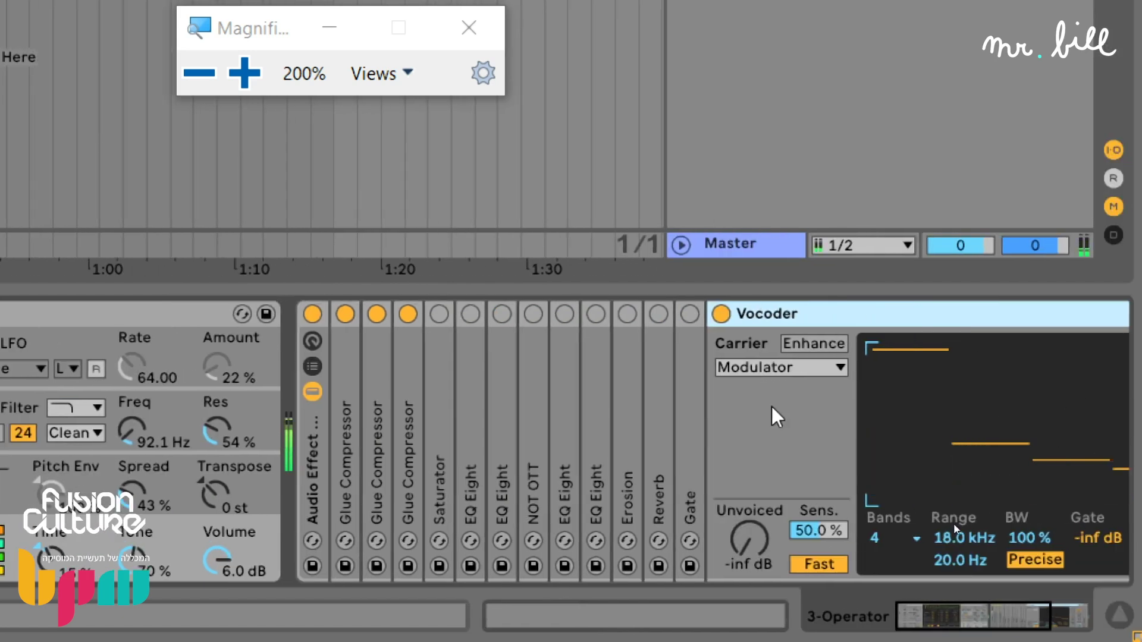
Switch on Erosion, the EQ Eight directly before it, and the first Saturator with its following EQ Eight.
left_click(627, 314)
left_click(595, 314)
left_click(564, 315)
left_click(564, 314)
left_click(470, 314)
left_click(438, 316)
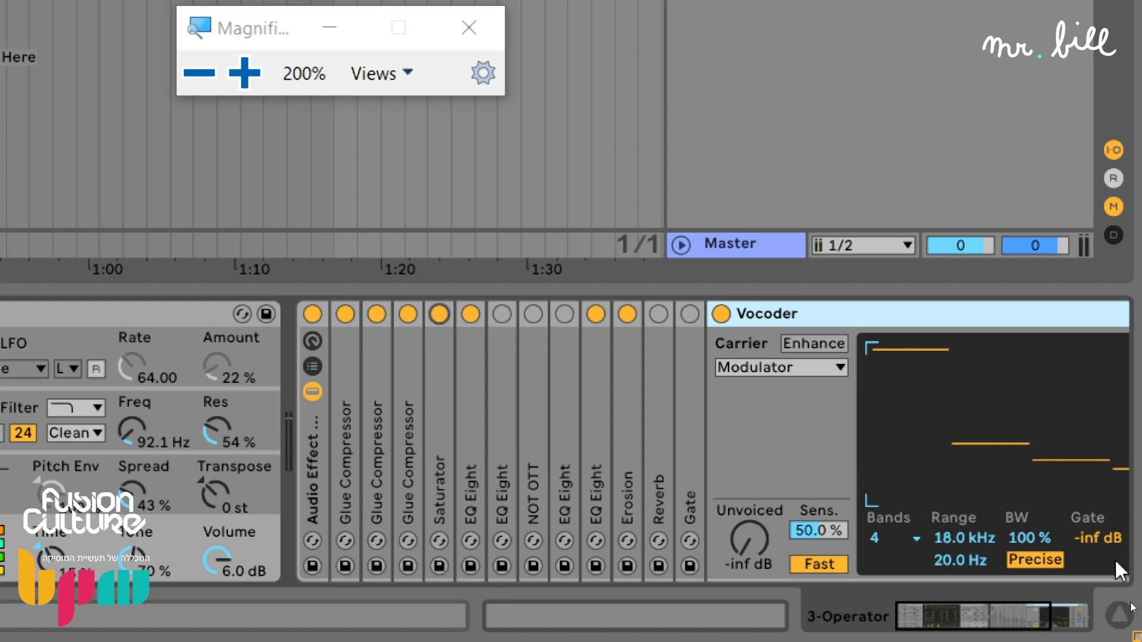
Raise the levels of the second, third and fourth bands in the Vocoder's filter bank.
left_click(1037, 609)
mouse_move(700, 459)
left_mouse_down()
mouse_move(700, 443)
mouse_move(633, 444)
left_mouse_up()
left_click_drag(568, 429, 561, 408)
left_click_drag(696, 421, 694, 395)
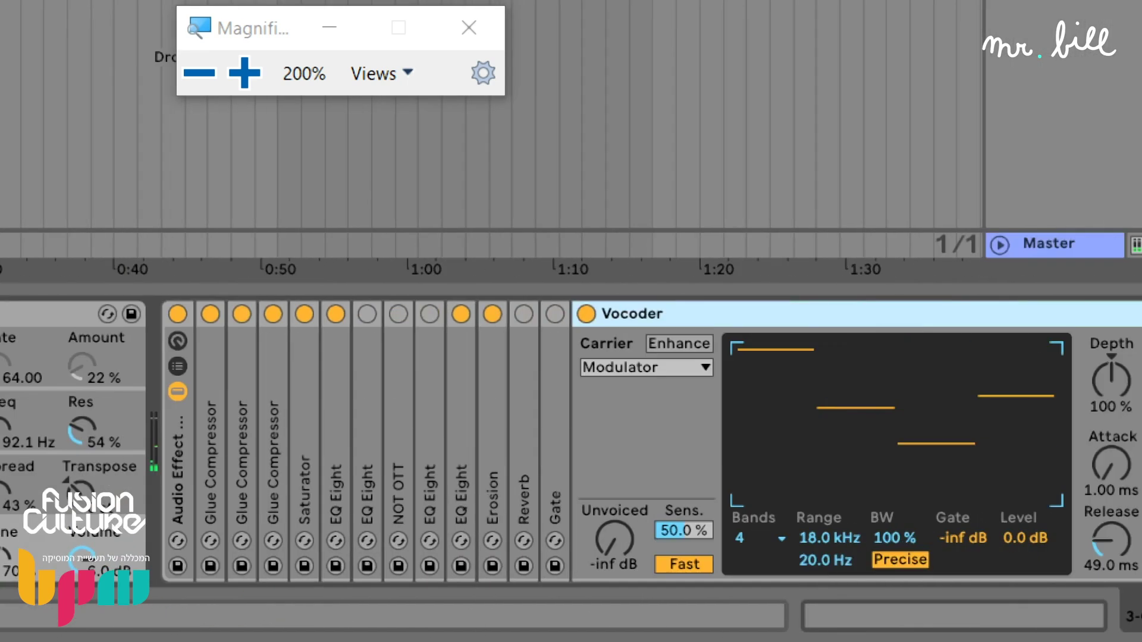
Shorten Operator's filter envelope to 3.60 ms attack, 0.0% peak, 7.87 ms decay and 0.29 ms loop time.
left_click_drag(1119, 617, 1013, 613)
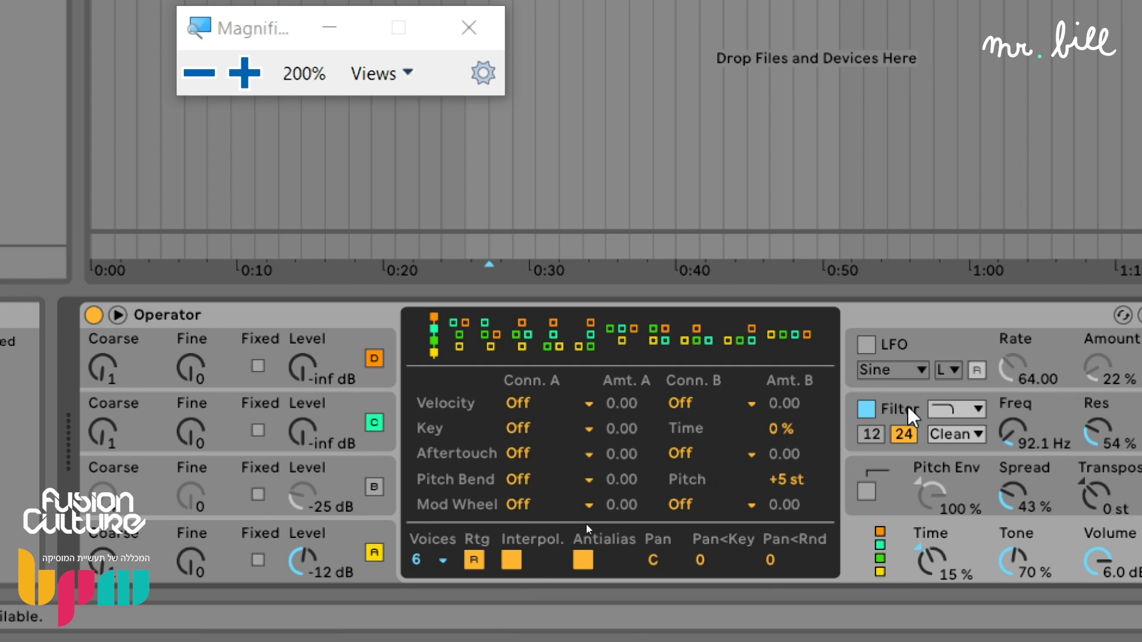
left_click(908, 408)
left_click_drag(469, 390, 462, 407)
left_click_drag(438, 482, 438, 493)
left_click_drag(513, 560, 513, 586)
left_click_drag(511, 476, 512, 518)
Set Operator's filter Freq to 243 Hz and Res to 0.0%, and raise the global Time to 100%.
left_click_drag(1021, 438, 1021, 458)
left_click_drag(932, 559, 959, 493)
left_click_drag(1007, 440, 1053, 527)
left_click_drag(969, 438, 968, 422)
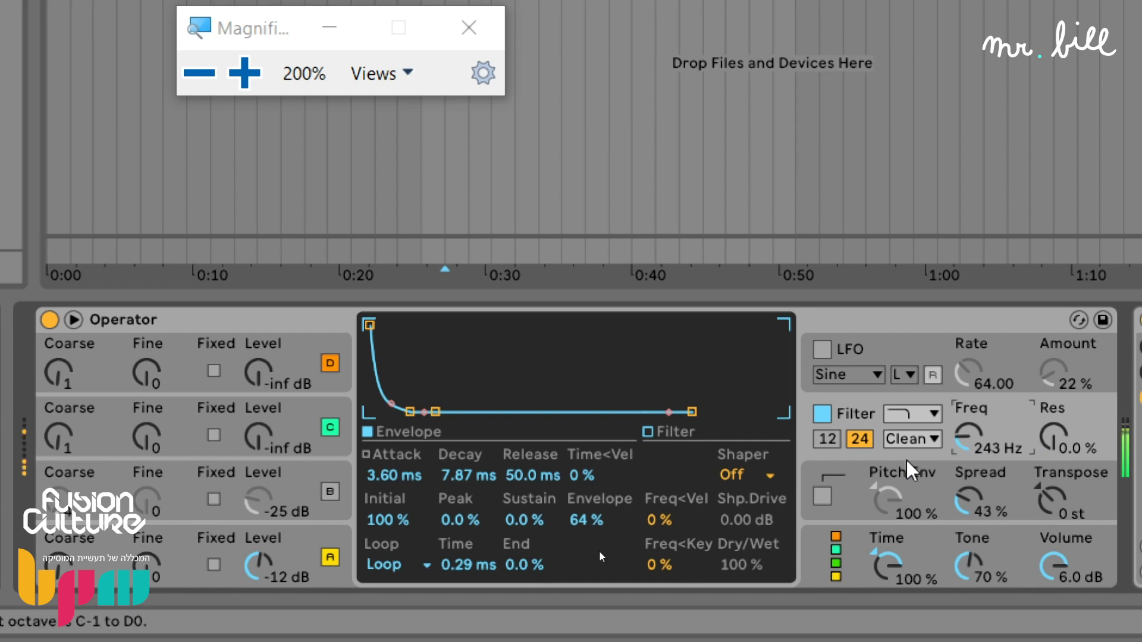
Switch on oscillator B with a 0.00 ms attack and 502 ms decay, and set its level to -10 dB.
left_click(307, 585)
left_click(330, 491)
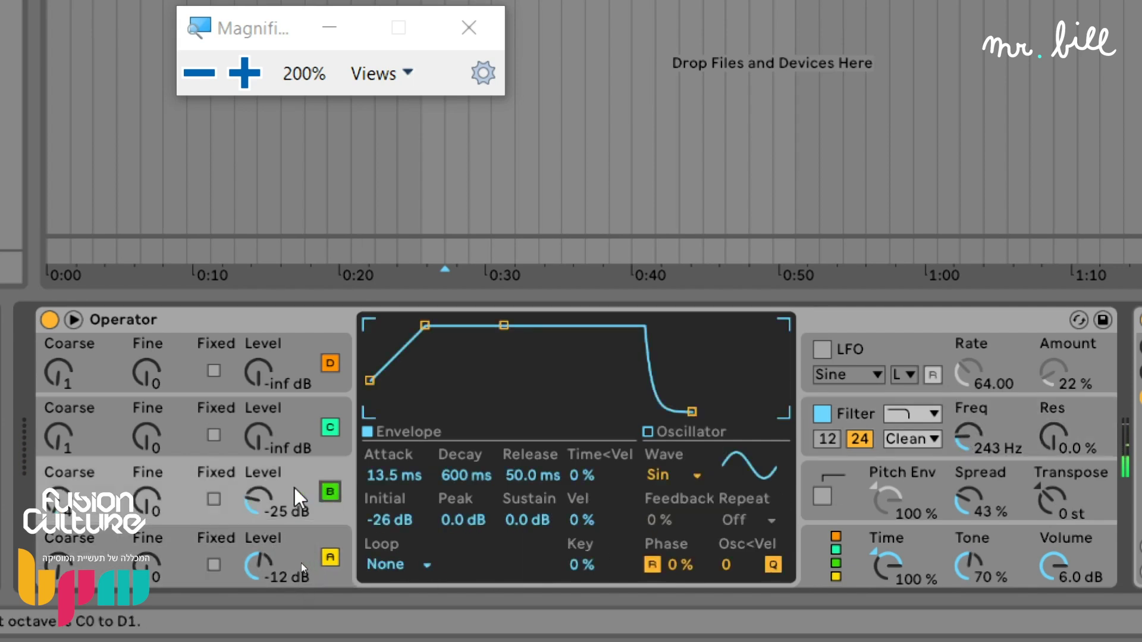
left_click(421, 326)
key("Delete")
mouse_move(431, 332)
left_mouse_down()
mouse_move(418, 402)
mouse_move(428, 334)
left_mouse_up()
mouse_move(258, 500)
left_mouse_down()
mouse_move(259, 484)
mouse_move(255, 497)
left_mouse_up()
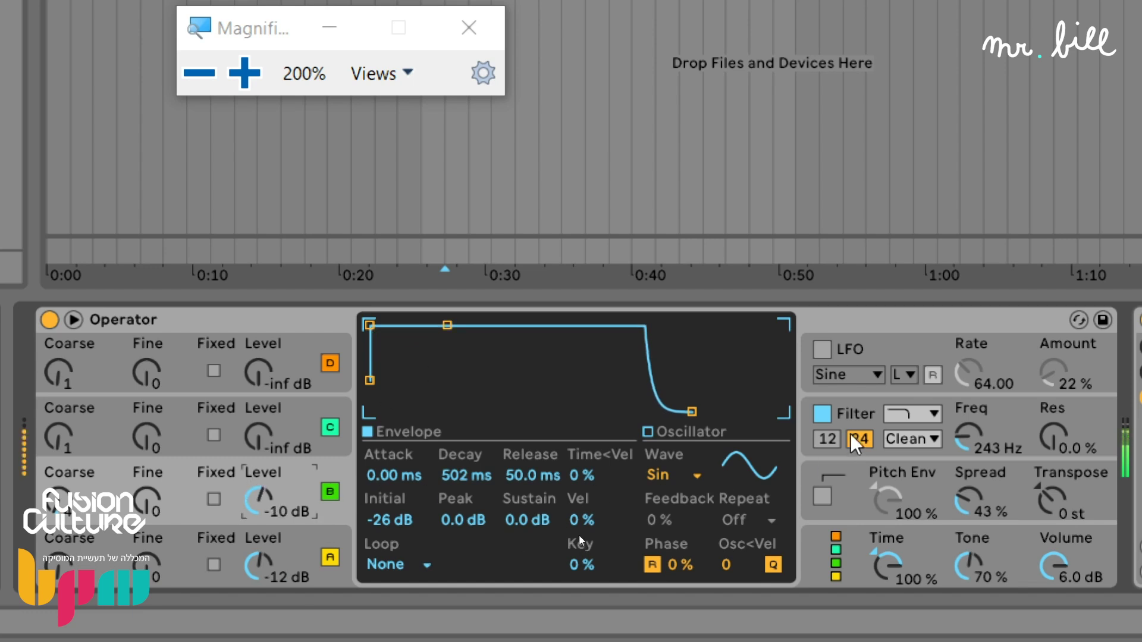
Compare Operator with its filter off and on again while trying global Time at 39%, and reset Time to 0%.
left_click(822, 414)
left_click_drag(880, 544, 879, 566)
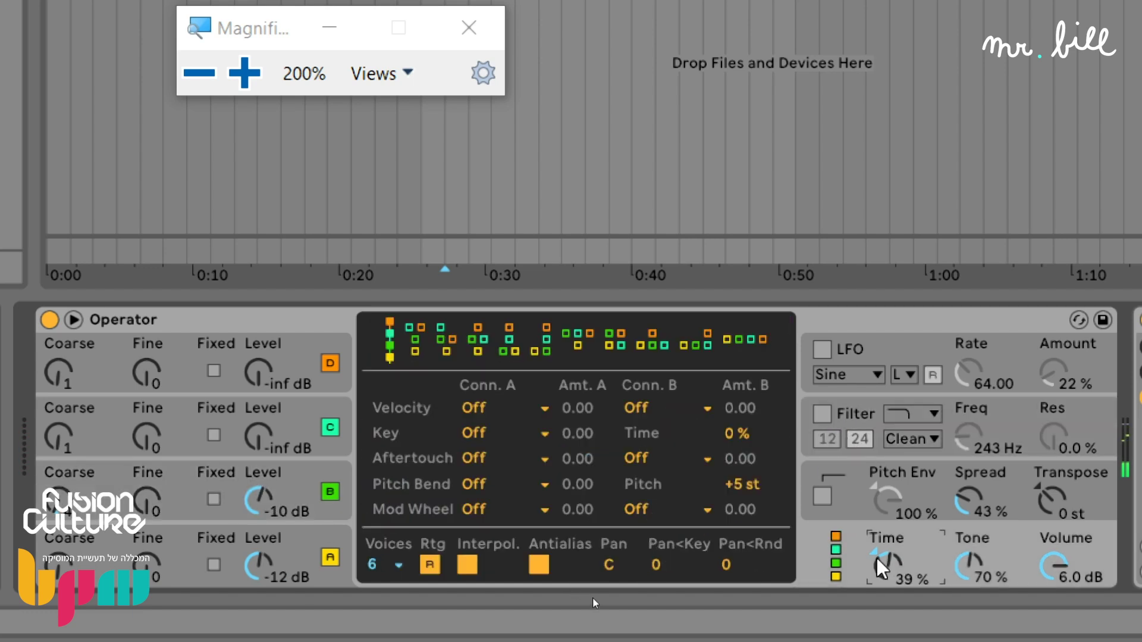
left_click(822, 412)
double_click(885, 561)
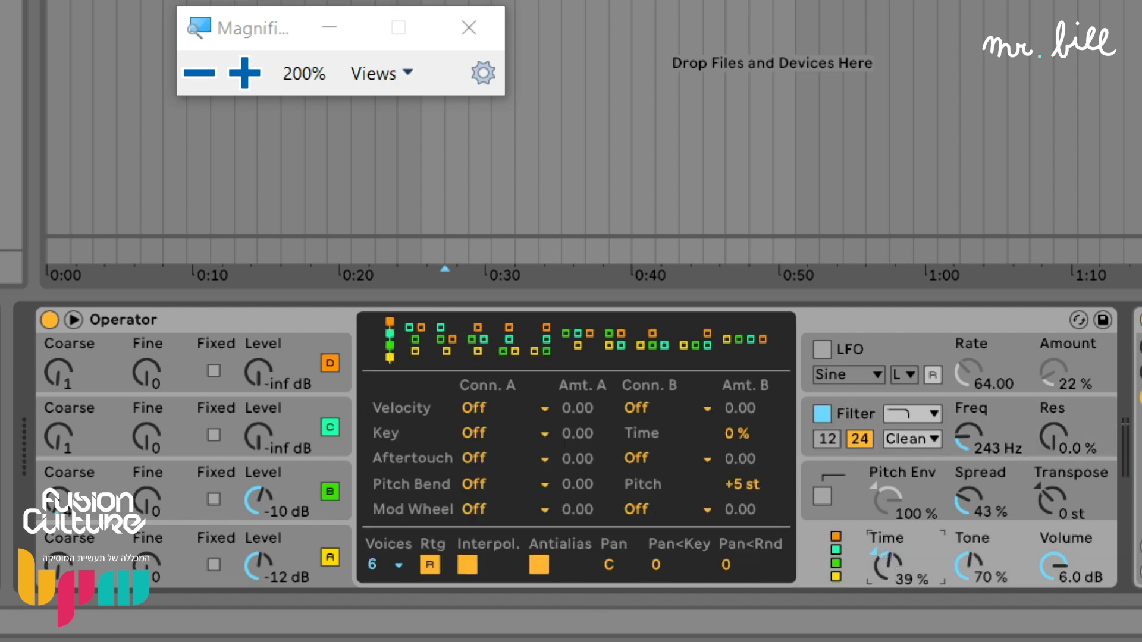
Set the filter envelope's loop to None with 76.0 ms attack and 53% peak, and lower the filter Freq to 87.5 Hz.
left_click(857, 412)
left_click(406, 565)
left_click(393, 450)
left_click_drag(432, 411, 474, 410)
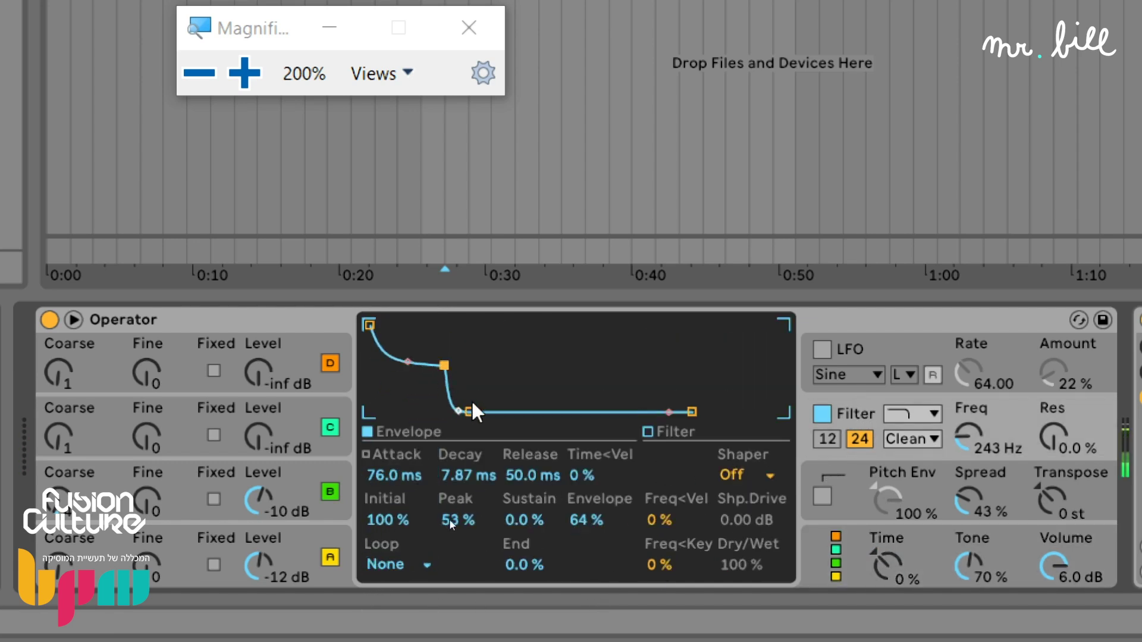
left_click_drag(967, 440, 968, 457)
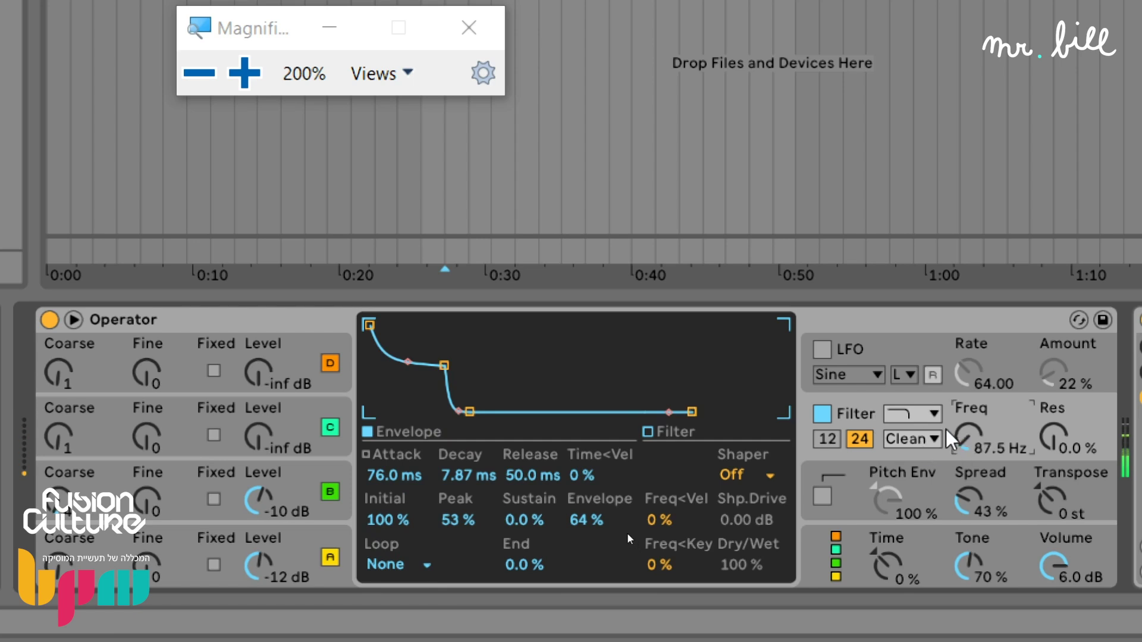
Return the screen magnification to 100%, close Magnifier and stop the recording.
key("super+minus")
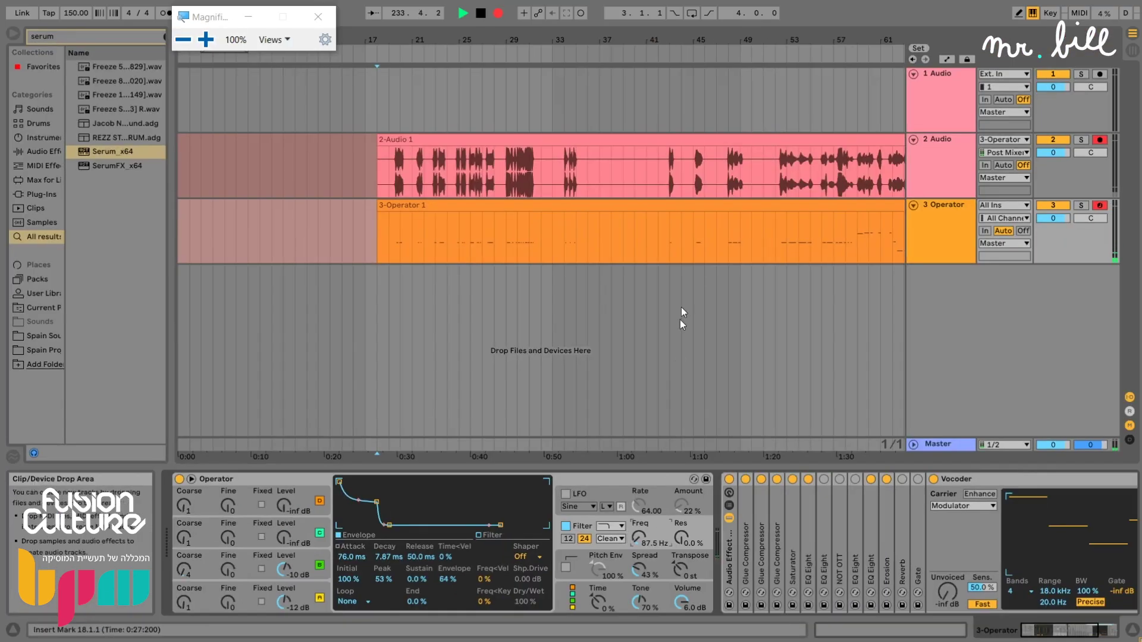
left_click_drag(642, 41, 362, 39)
left_click(325, 17)
key("space")
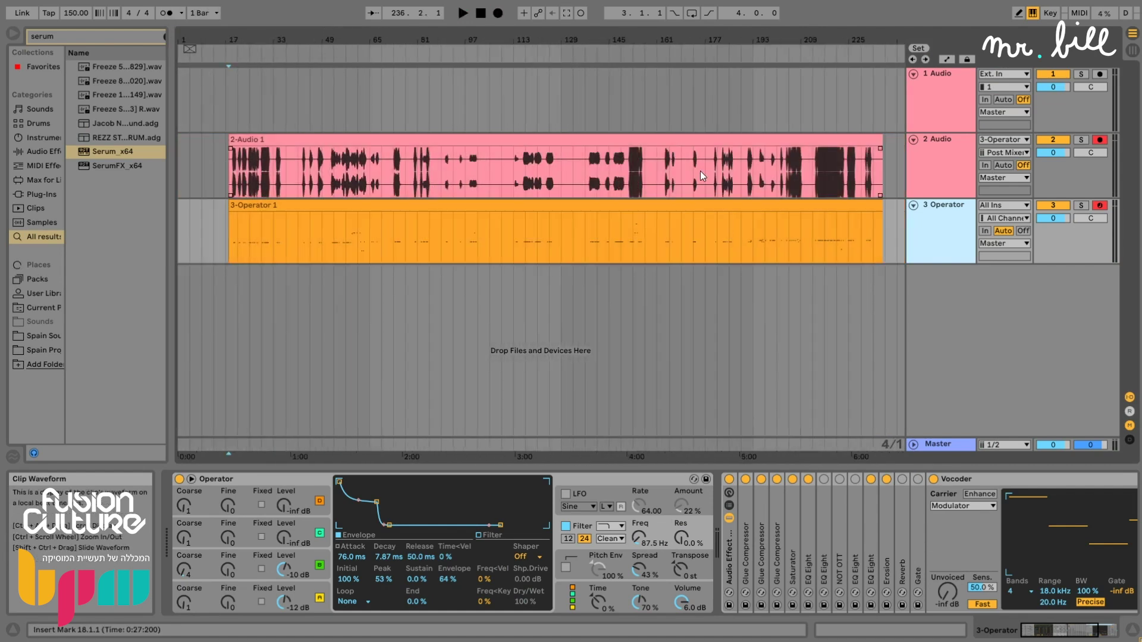
Group all devices on the Operator track, including its effect rack, into one Instrument Rack.
left_click(744, 139)
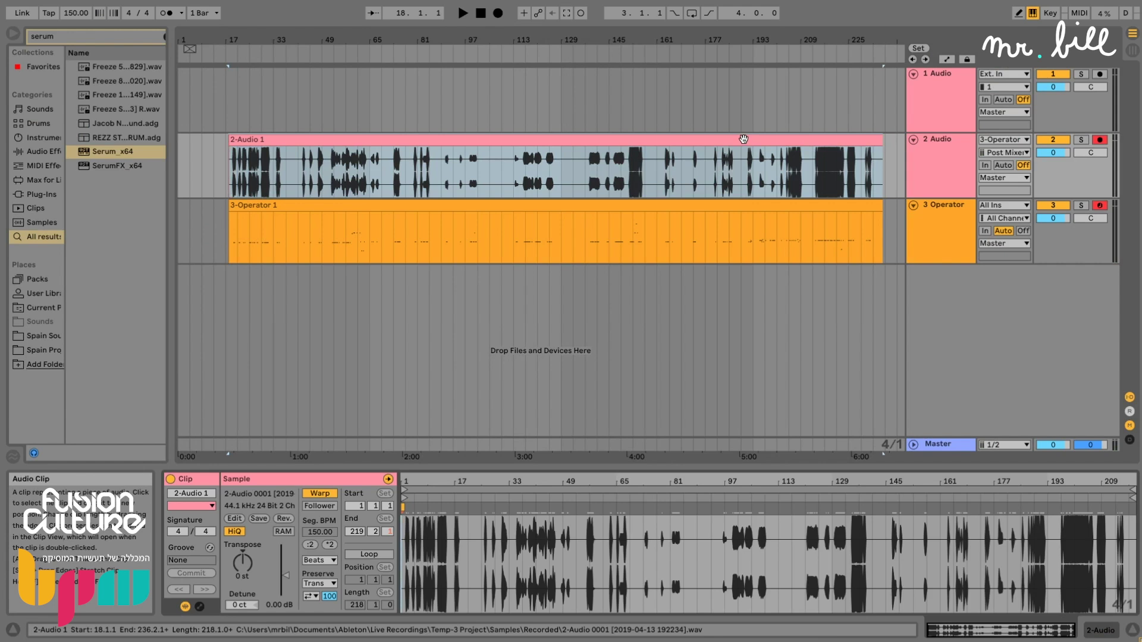
left_click(938, 239)
double_click(935, 235)
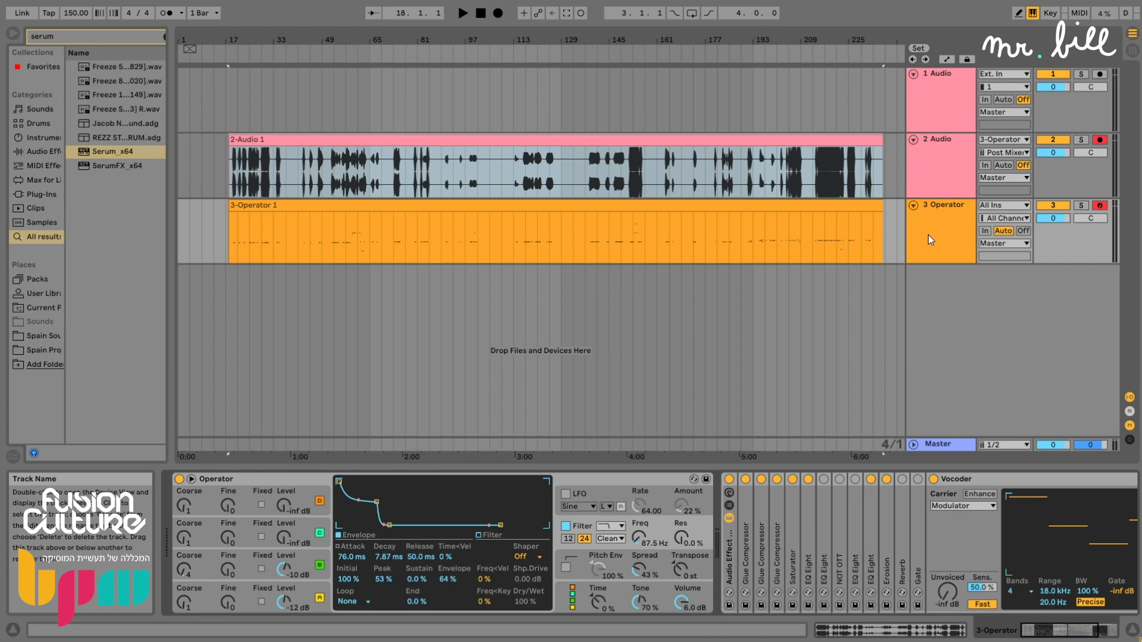
left_click(729, 540)
key("ctrl+a")
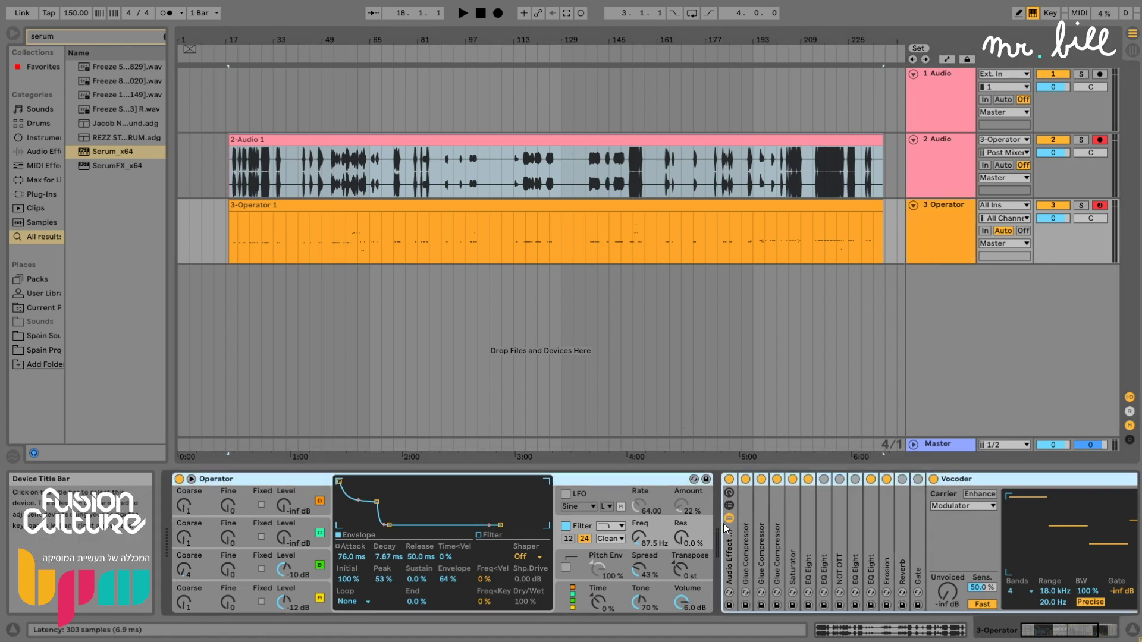
key("ctrl+g")
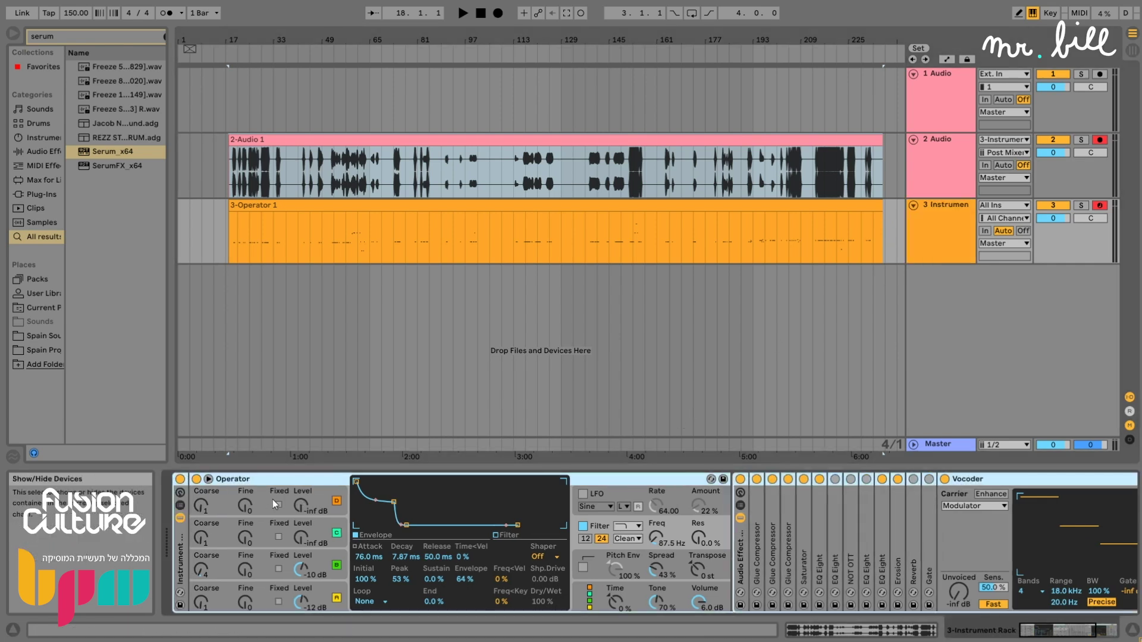
Show the Instrument Rack's chain list and save the rack as the preset "Bills Very Cool Patch".
left_click(180, 505)
left_click(361, 479)
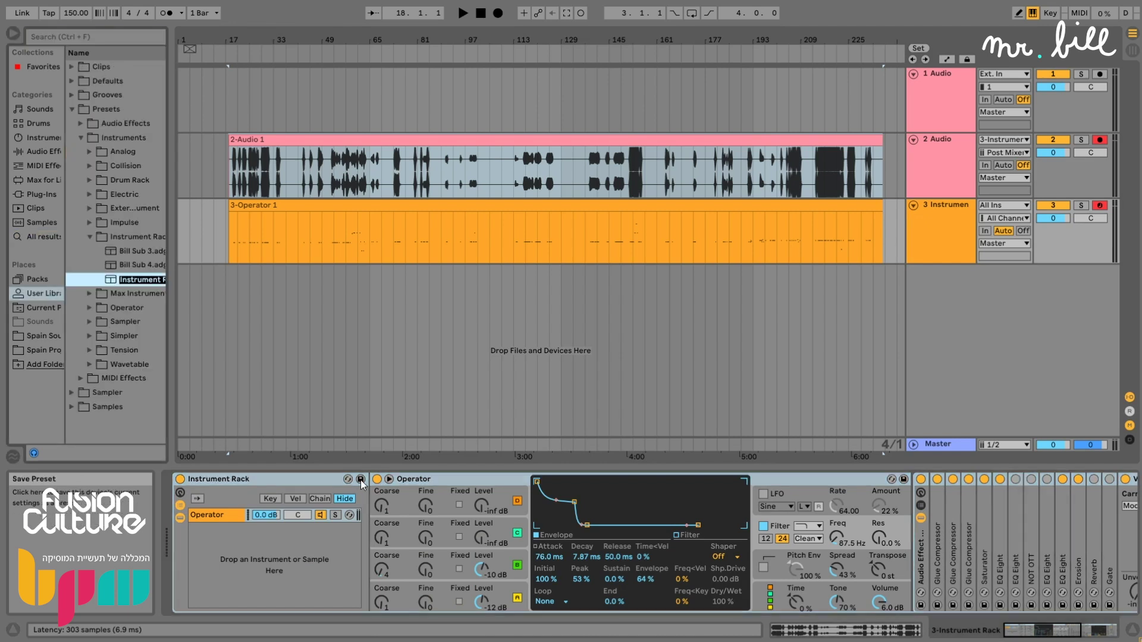
type("Bills Very CoolPatc")
key("Return")
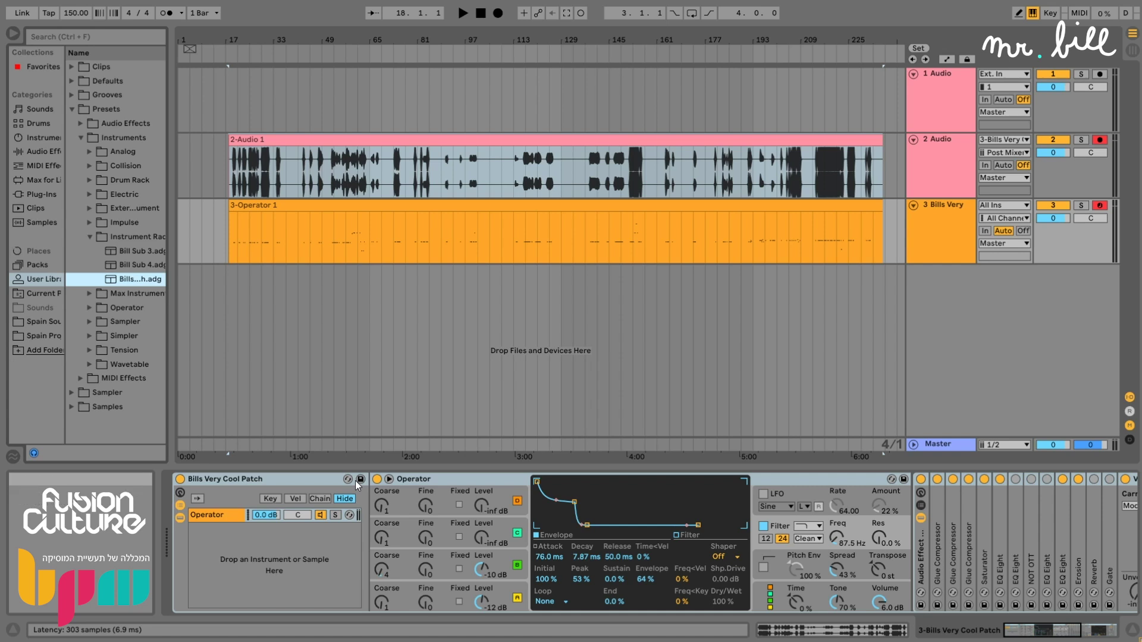
Narrow the browser and delete the instrument track from the arrangement.
left_click_drag(172, 202, 158, 203)
left_click(931, 226)
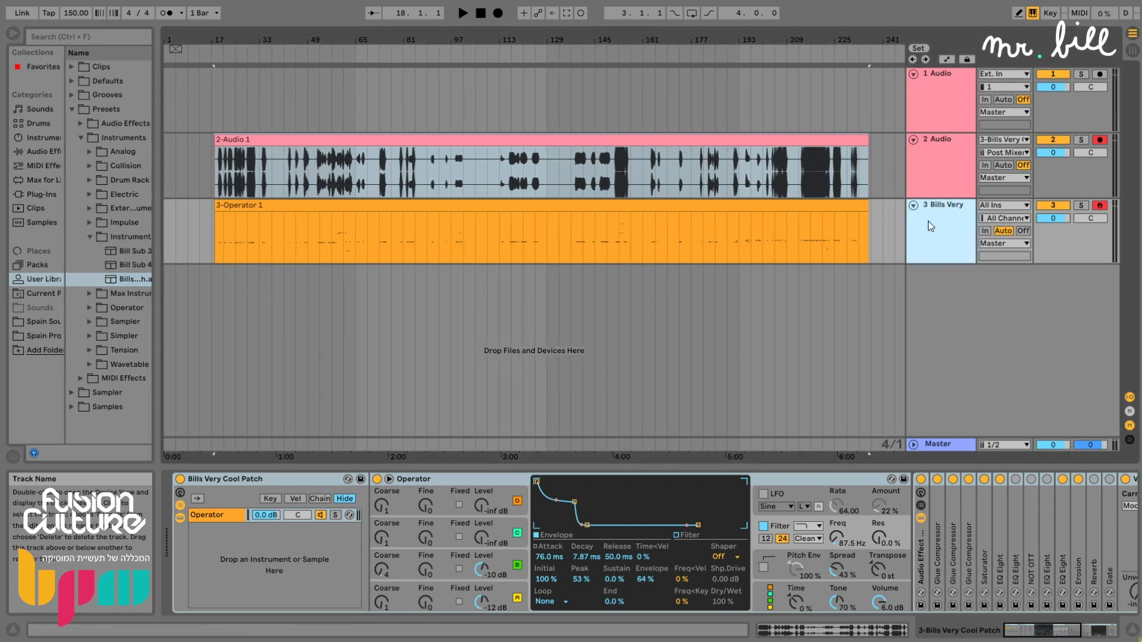
key("Delete")
Locate the 2-Audio 1 clip's recorded sample in the browser, show it in Explorer and select the audio file there.
left_click(663, 136)
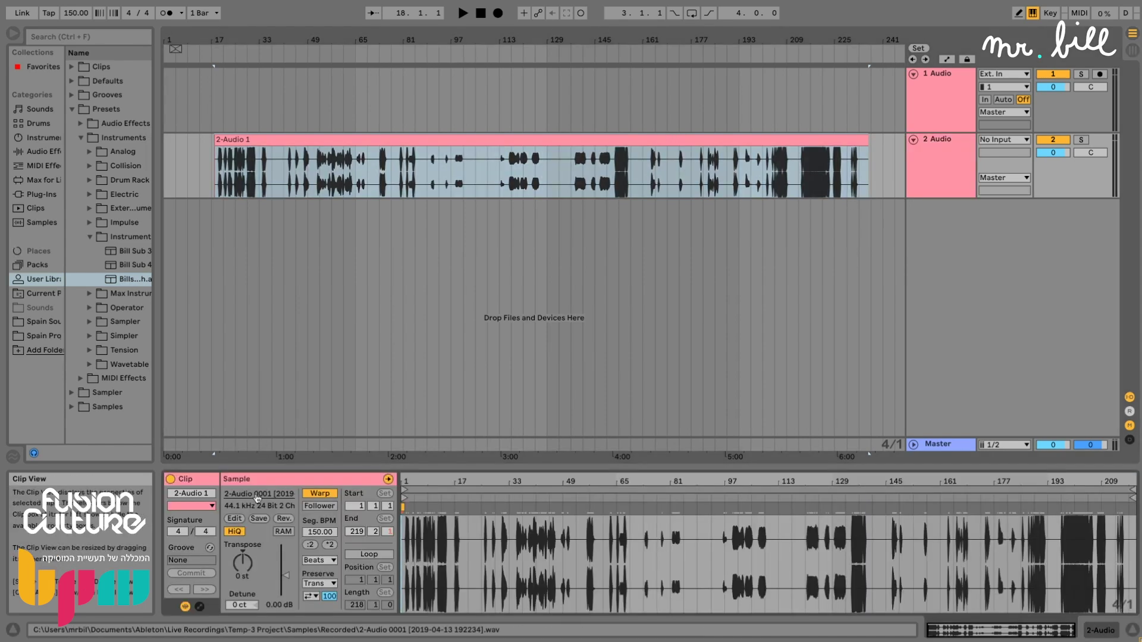
key("F11")
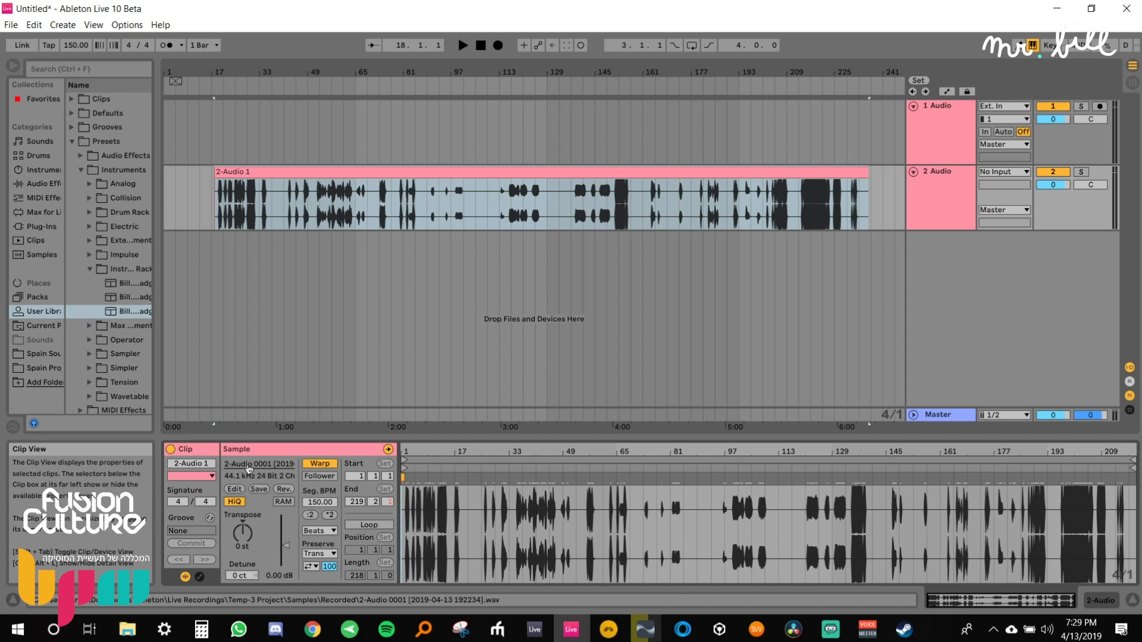
left_click(248, 469)
left_click_drag(158, 238, 226, 238)
right_click(149, 136)
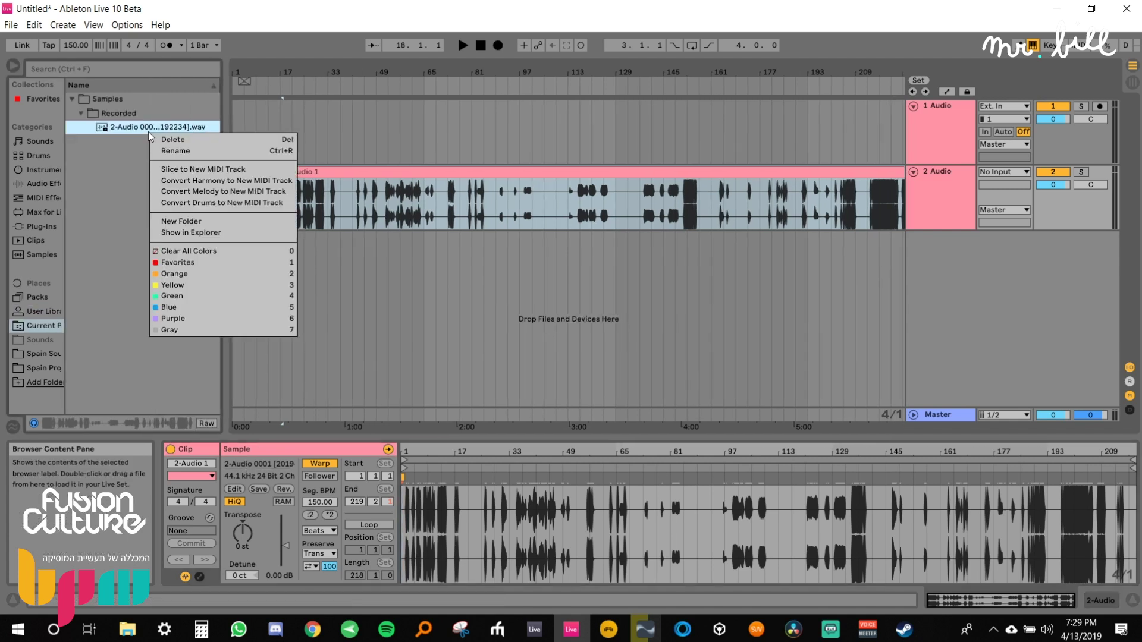
left_click(209, 234)
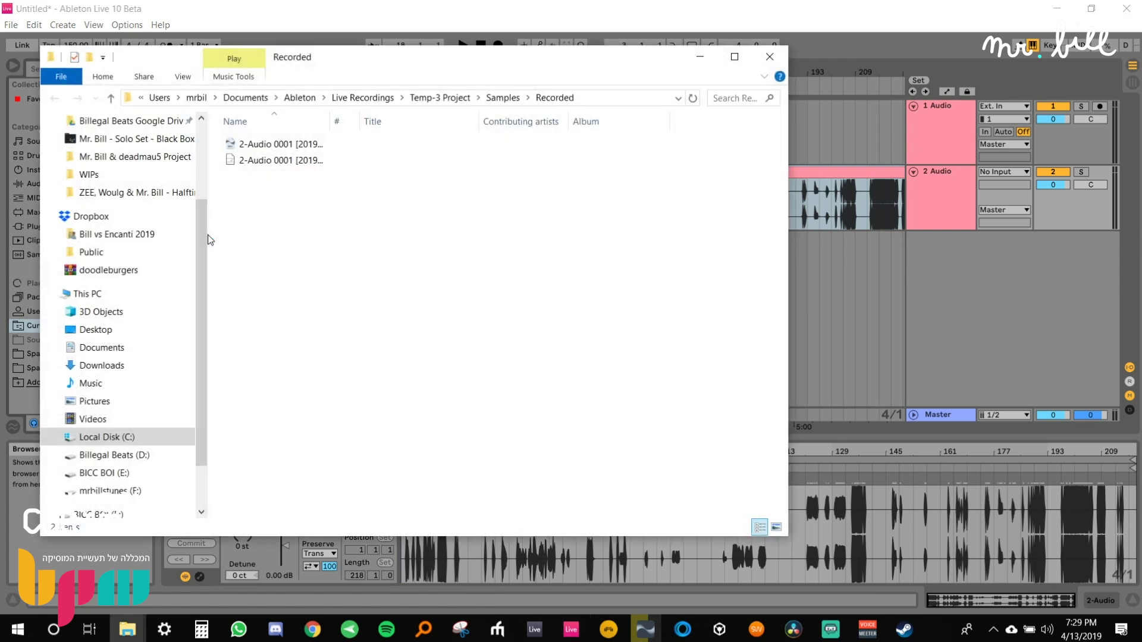
left_click(275, 146)
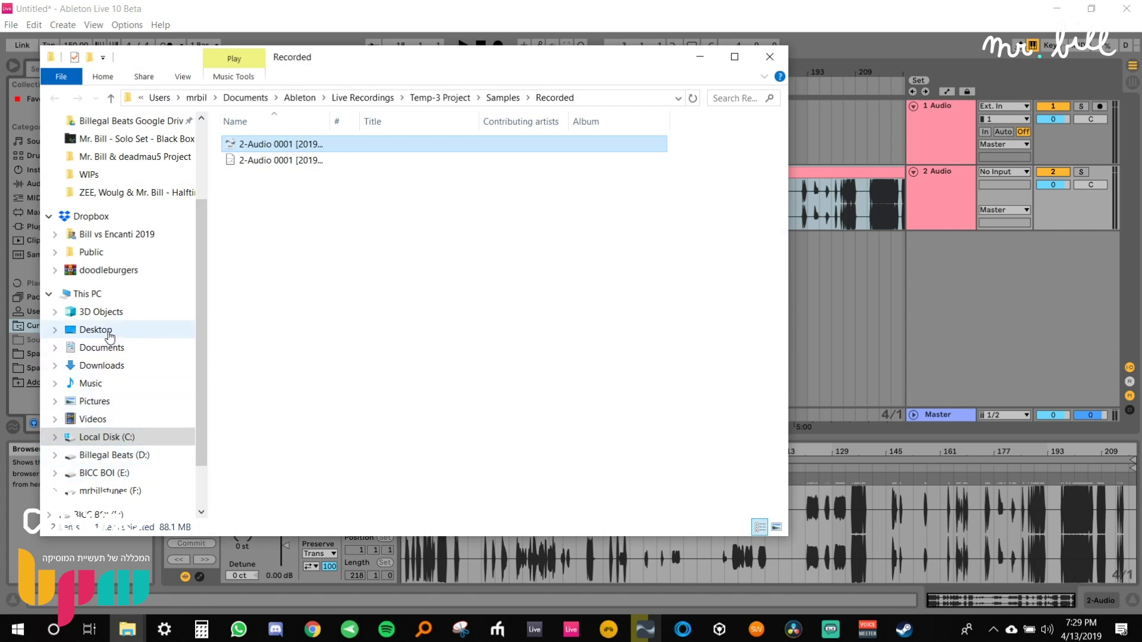
Try to move the recorded audio file into the Spain Sound Design folder on the Desktop.
left_click(109, 332)
double_click(316, 369)
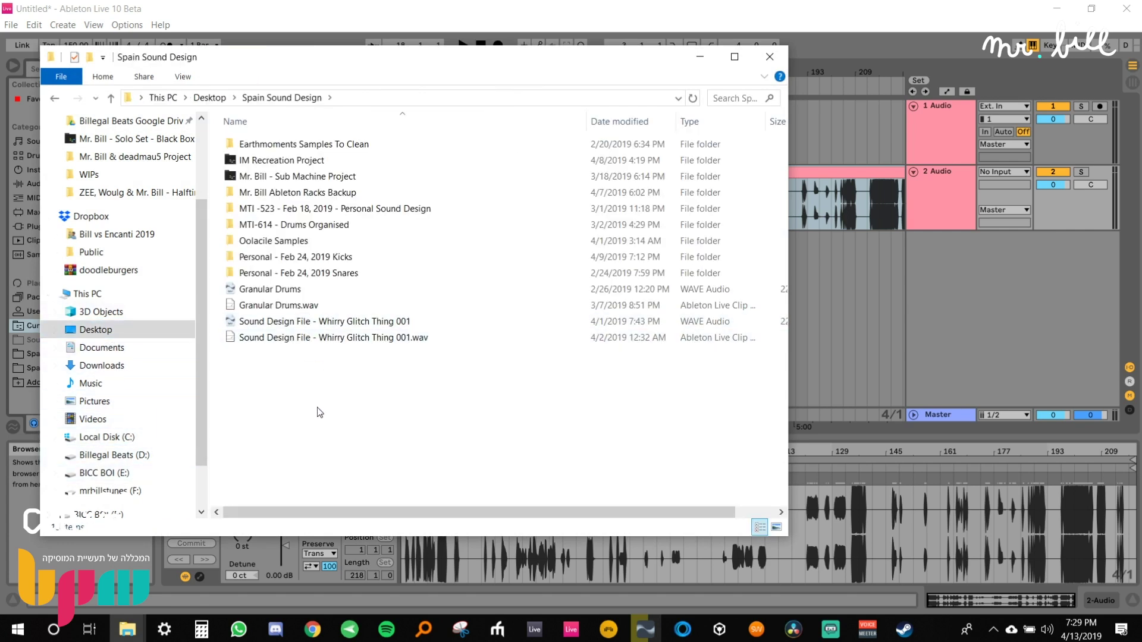
key("ctrl+v")
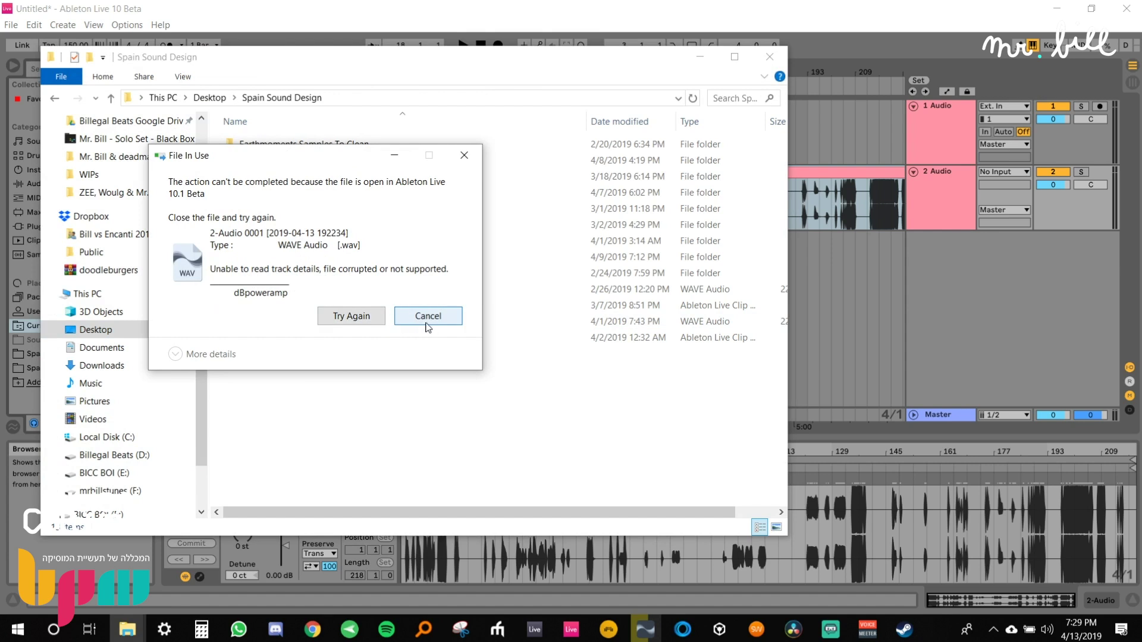
left_click(428, 316)
Switch back to Ableton Live and save the Live Set as "BPM Sound Design Session" in the Desktop's Spain Sound Design folder.
key("alt+Tab")
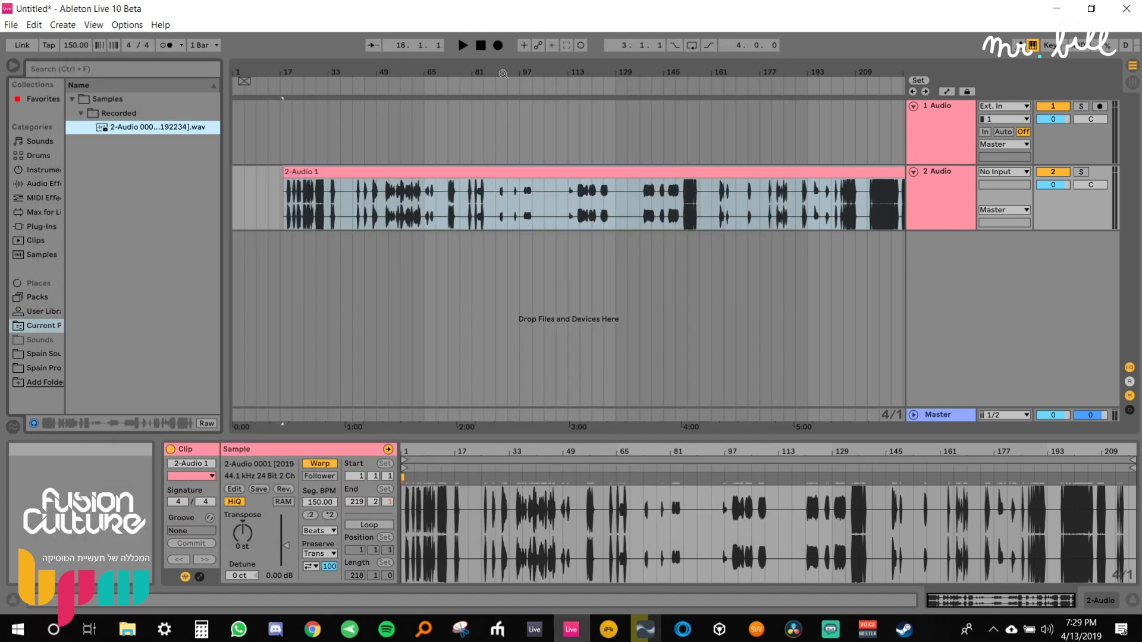
key("ctrl+s")
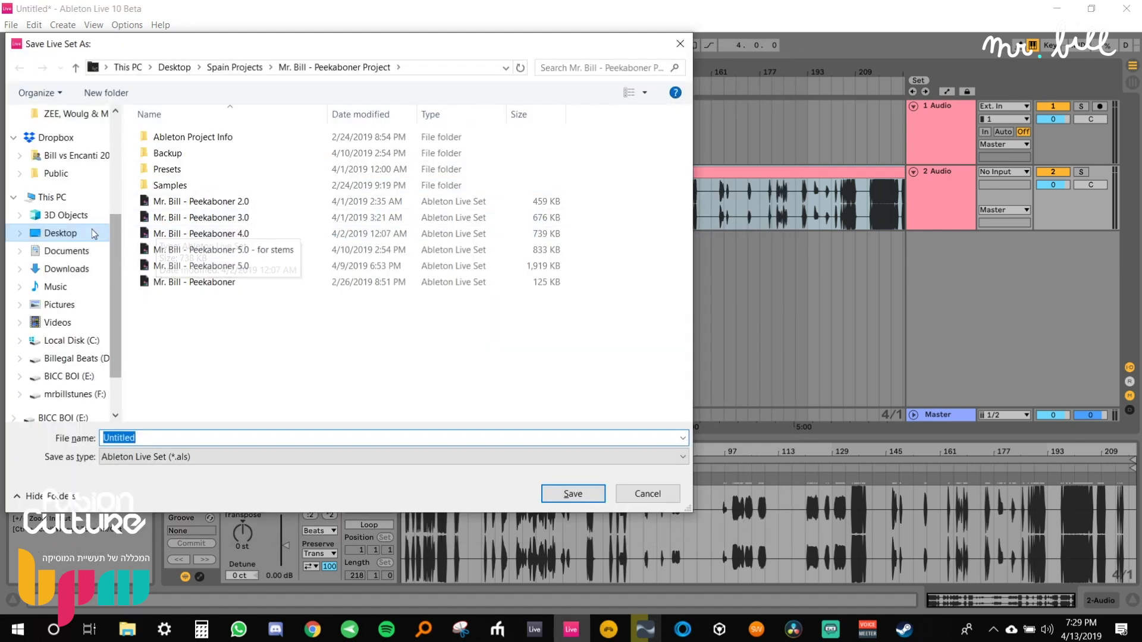
left_click(95, 232)
double_click(337, 284)
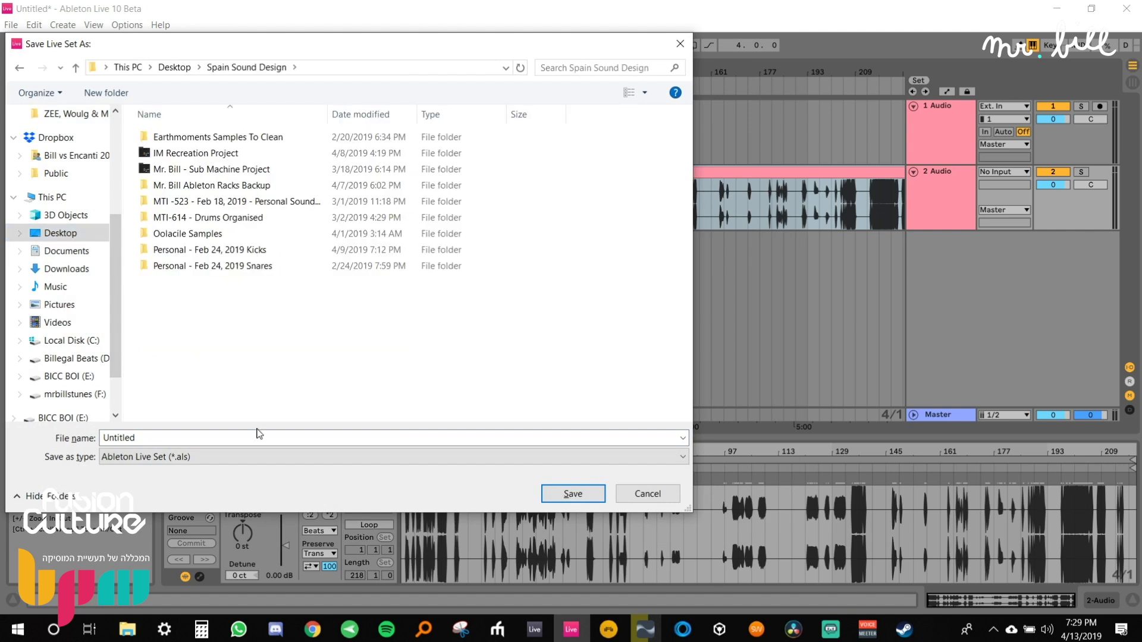
left_click(254, 437)
type("BOM Sound Design Session")
key("Return")
Open the Spain Sound Design place in the browser and expand the Feb 24, 2019 Snares folder down to From Scratch's Best Picks.
left_click_drag(224, 211, 159, 189)
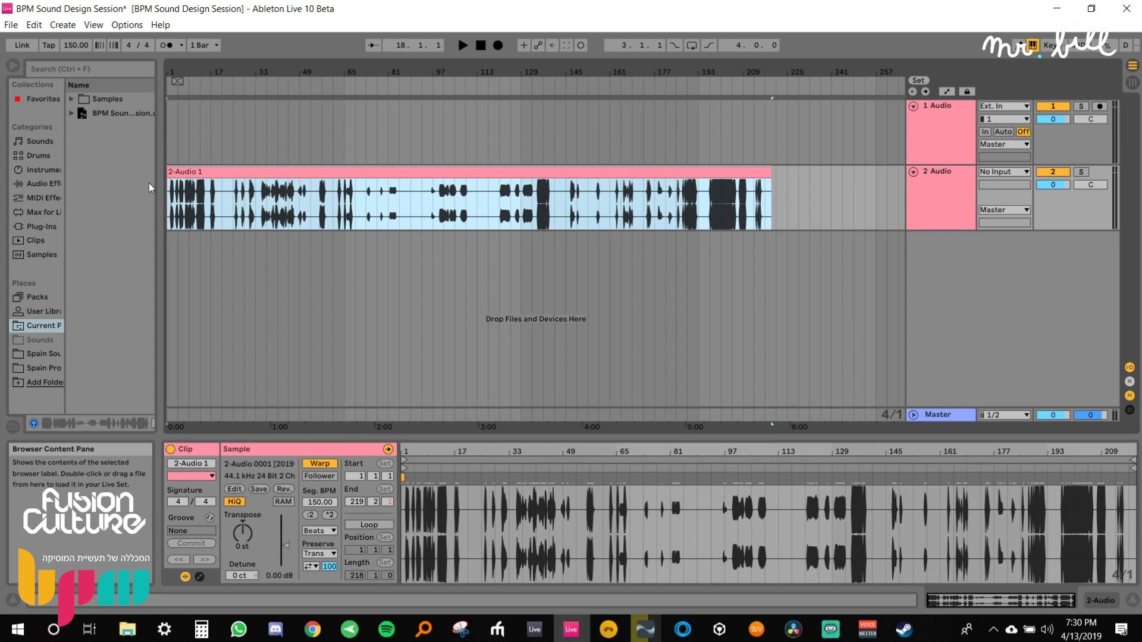
left_click(322, 205)
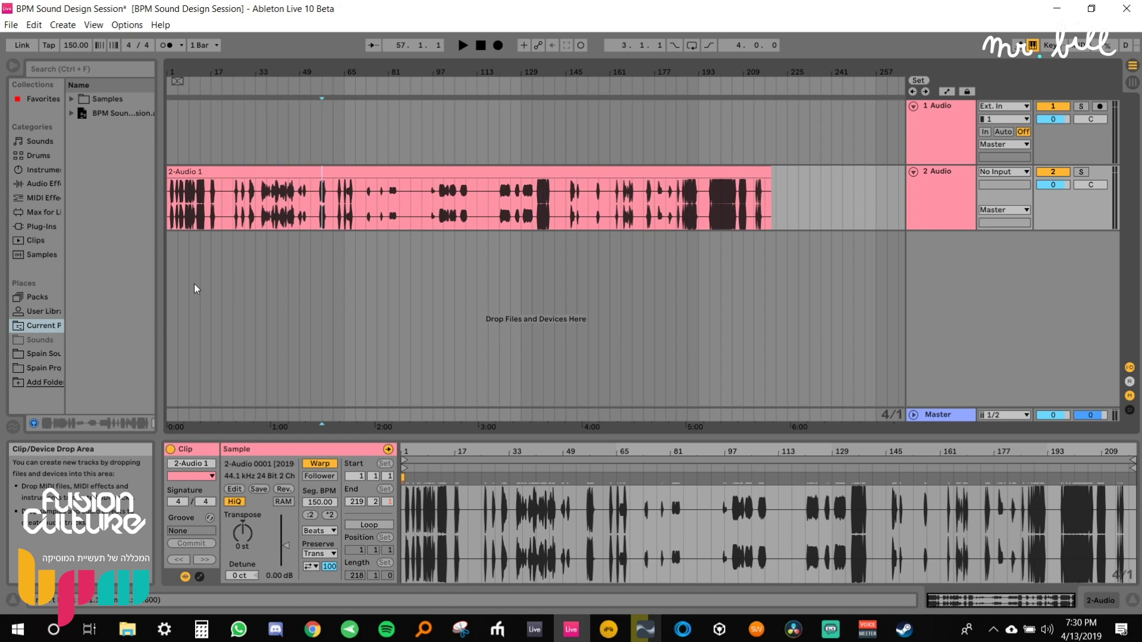
left_click_drag(158, 300, 152, 311)
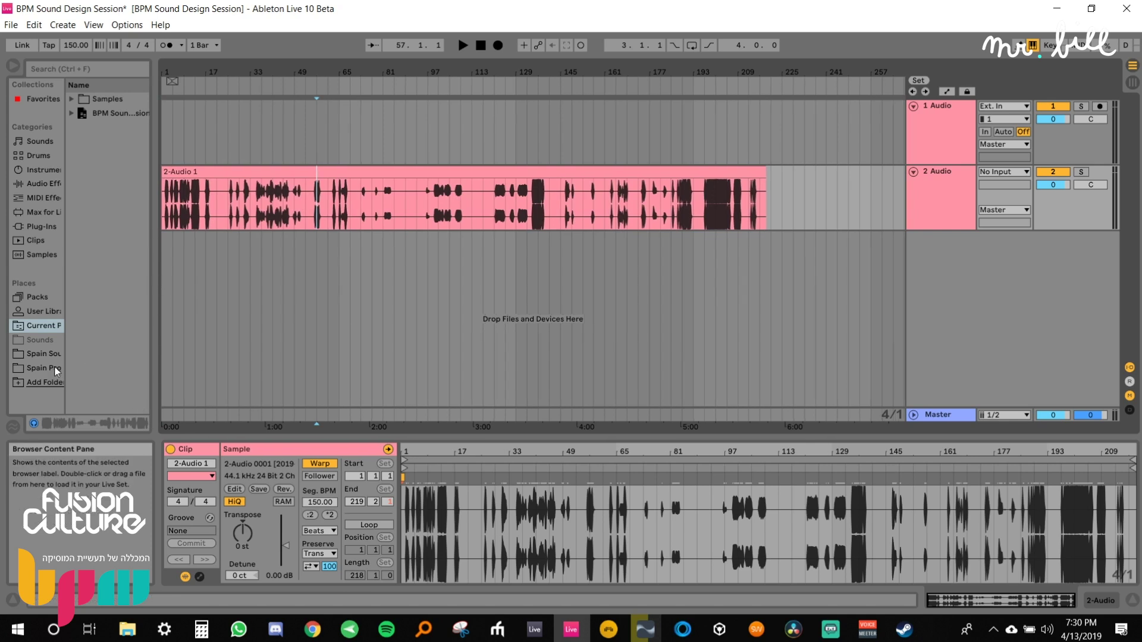
left_click(41, 354)
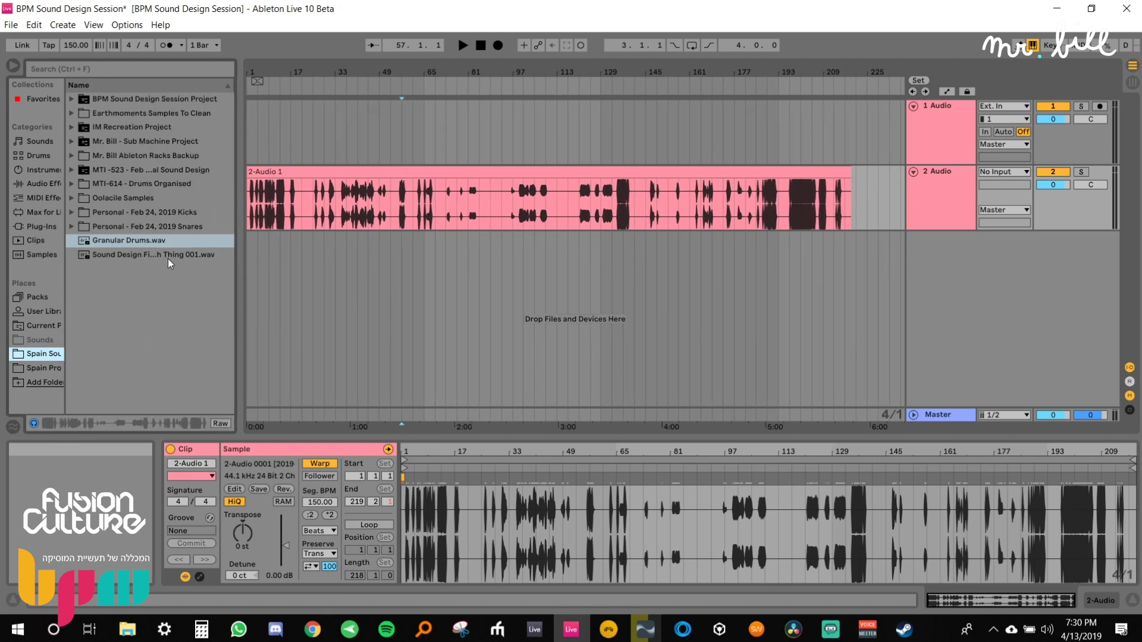
left_click(153, 230)
key("Right")
key("Down")
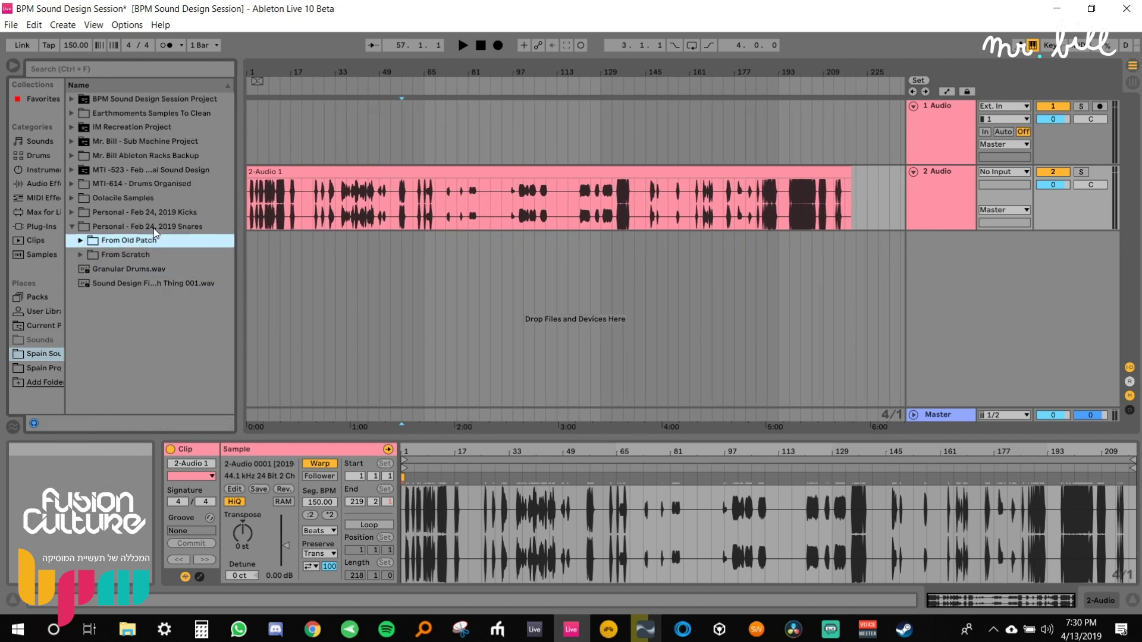
key("Down")
key("Right")
key("Down")
key("Right")
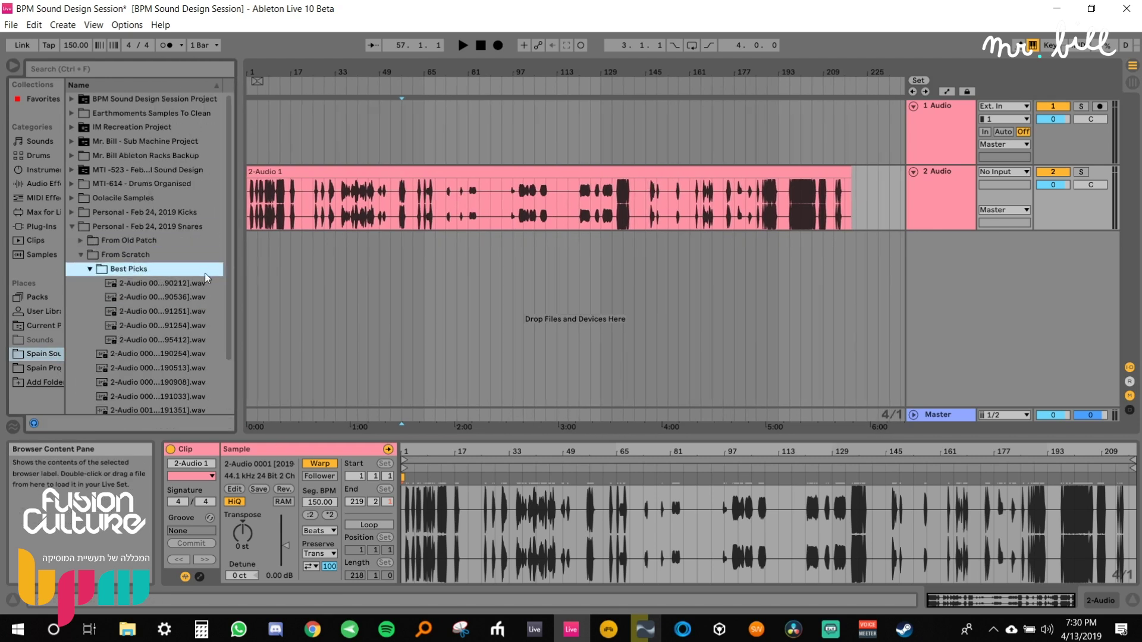
Audition the snare samples in Best Picks and the first ones below it in From Scratch.
key("Down")
key("Down")
key("Down")
key("Down")
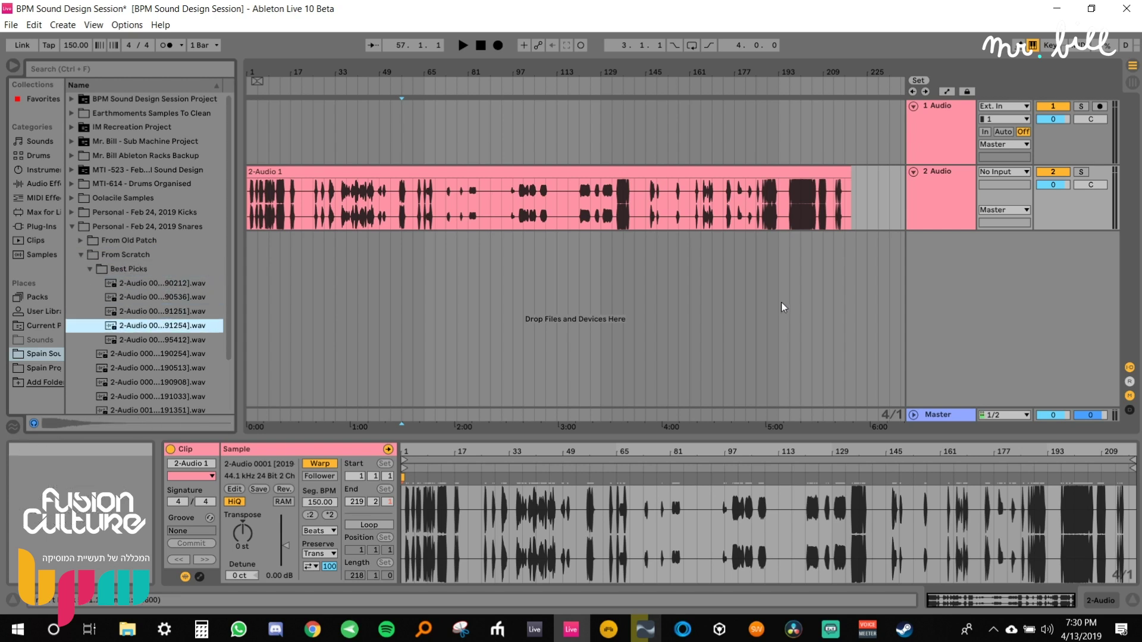
key("Down")
key("Down")
key("Down")
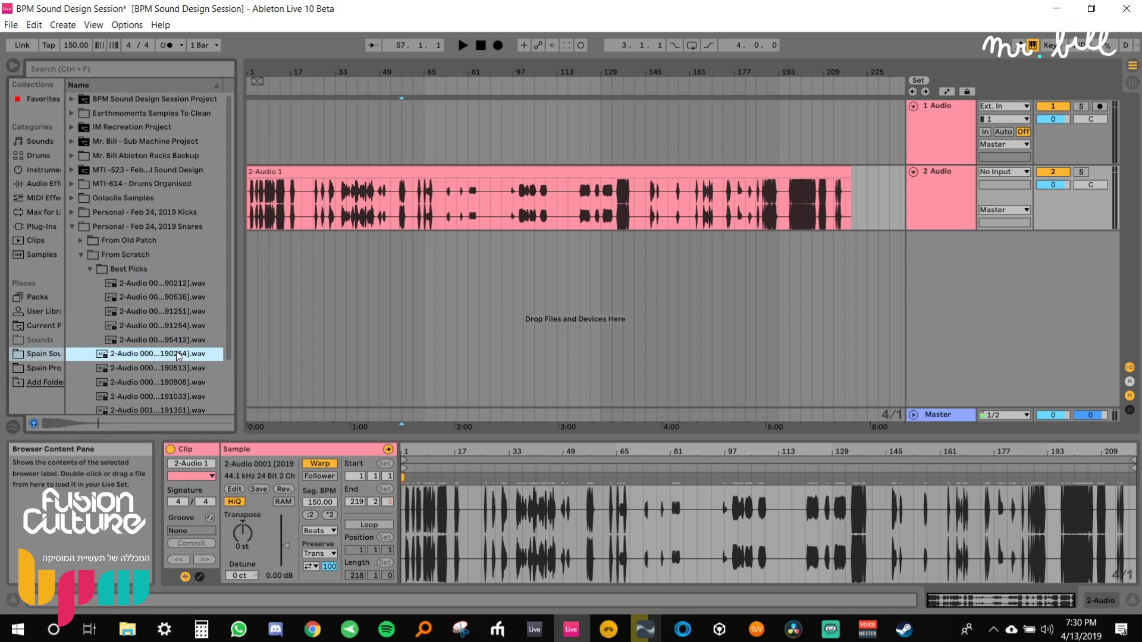
key("Down")
left_click(156, 337)
left_click(155, 347)
Insert a MIDI track below 1 Audio and load an empty Drum Rack onto it.
left_click(945, 137)
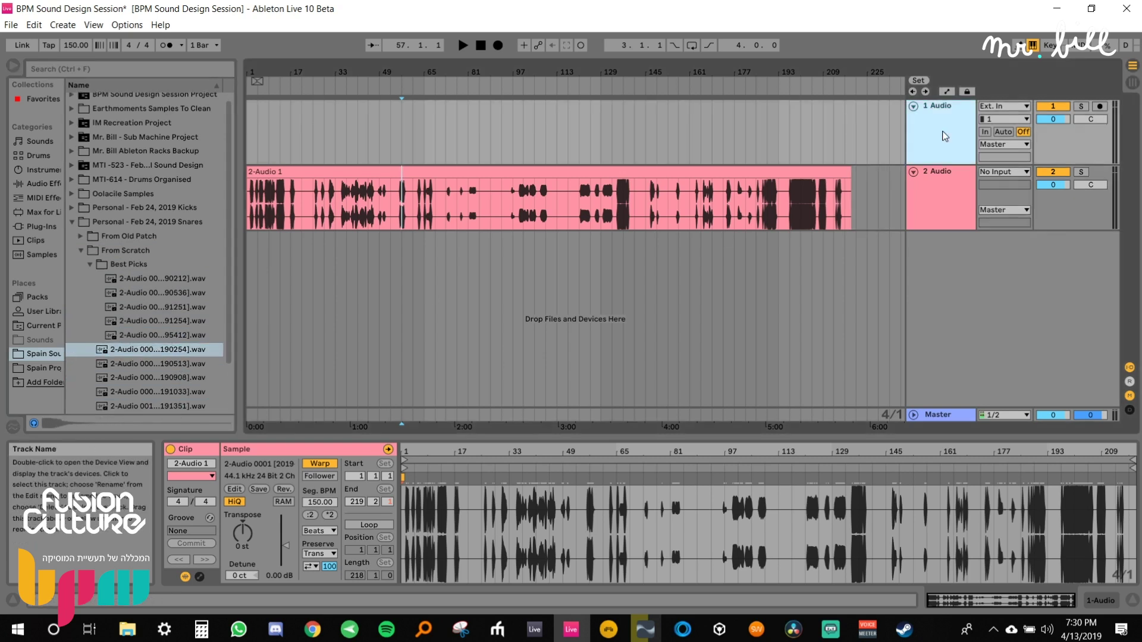
key("ctrl+shift+t")
key("ctrl+f")
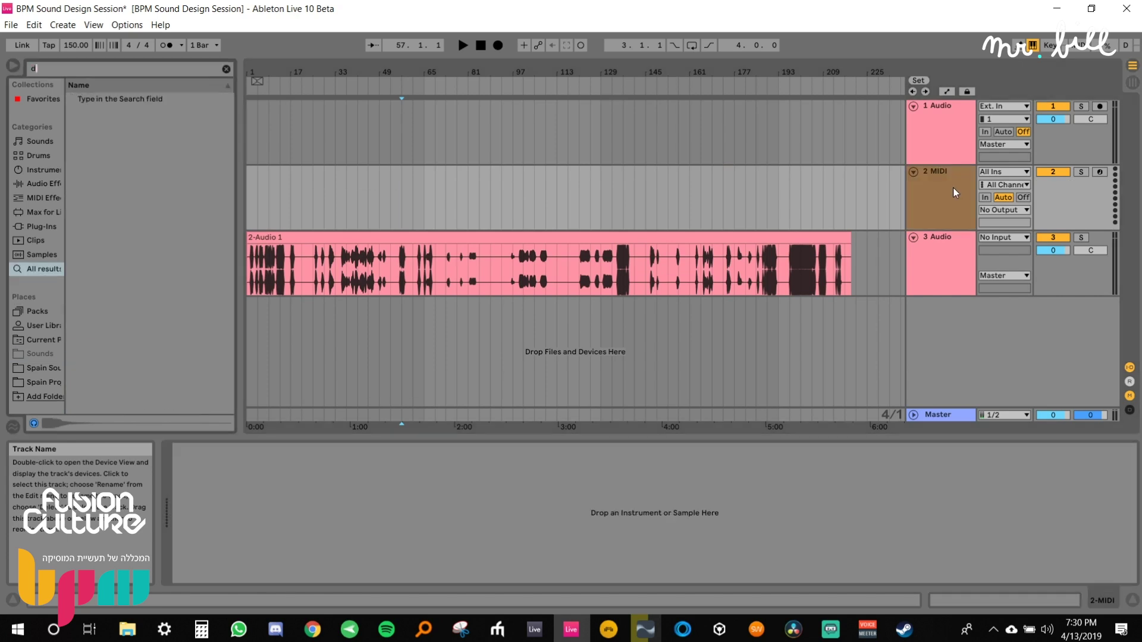
type("drum ra")
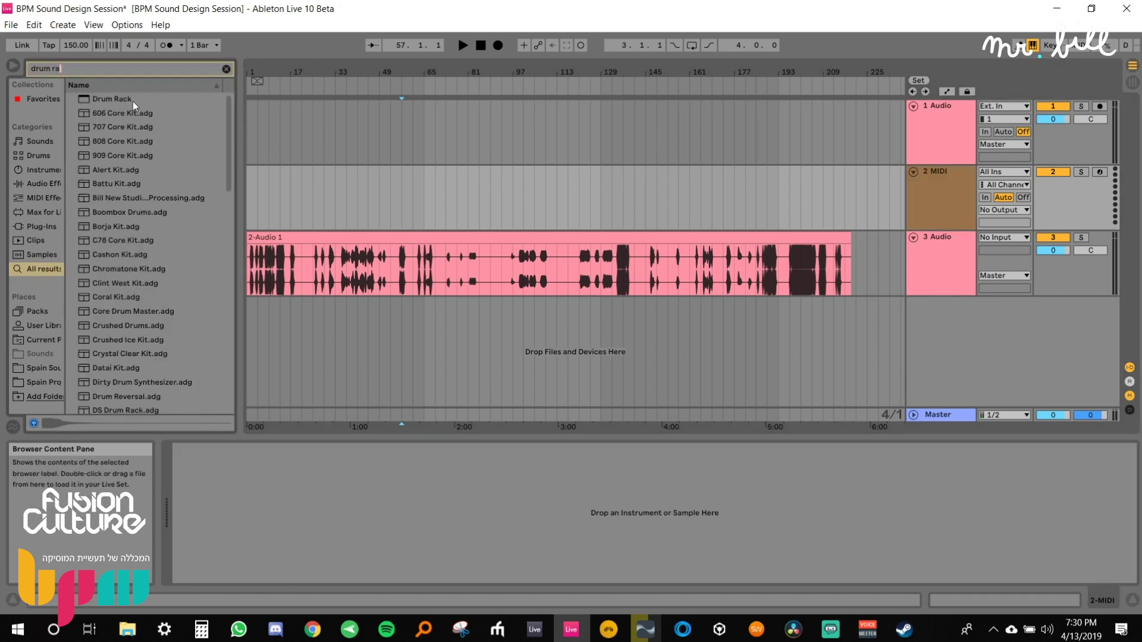
left_click(133, 99)
left_click_drag(383, 207, 396, 203)
Clear the browser search and load the From Scratch snare ending in 190254 onto the Drum Rack's C#1 pad.
scroll(113, 344, "down", 3)
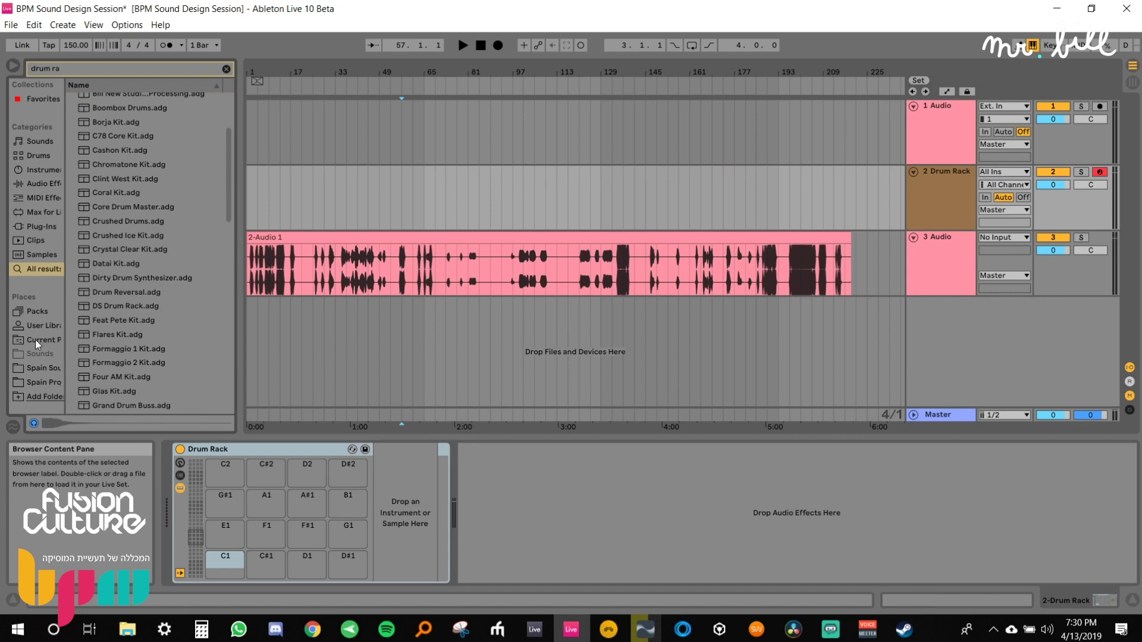
left_click(45, 381)
left_click(226, 69)
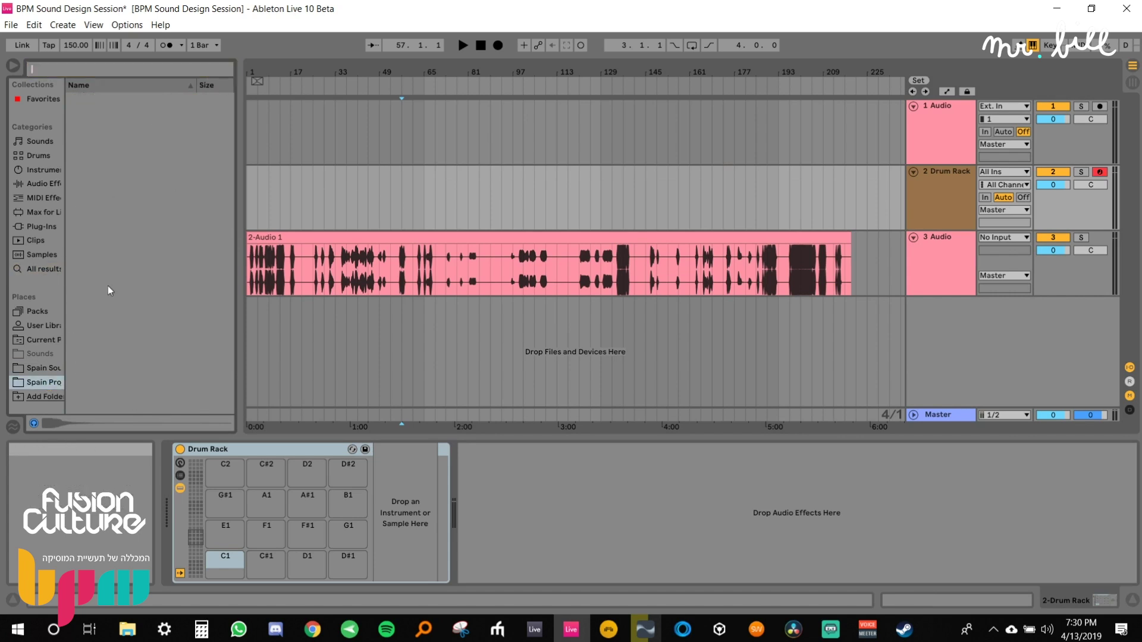
left_click(46, 355)
left_click_drag(163, 352, 266, 564)
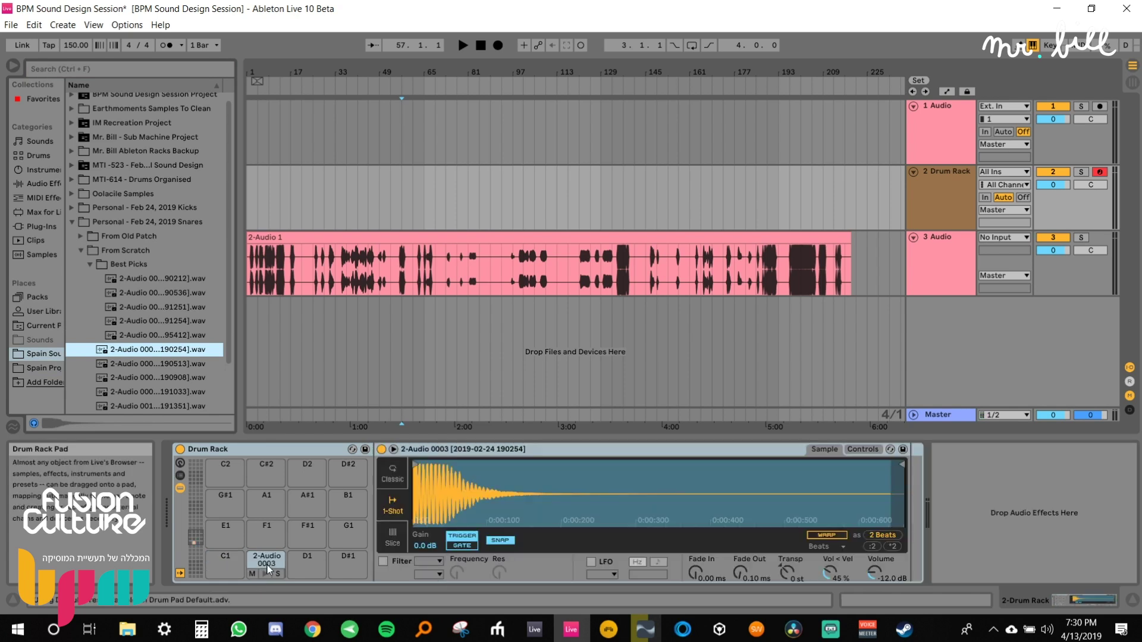
Collapse the Snares folder and expand the Feb 24, 2019 Kicks folder and its Best Picks subfolder.
left_click(72, 222)
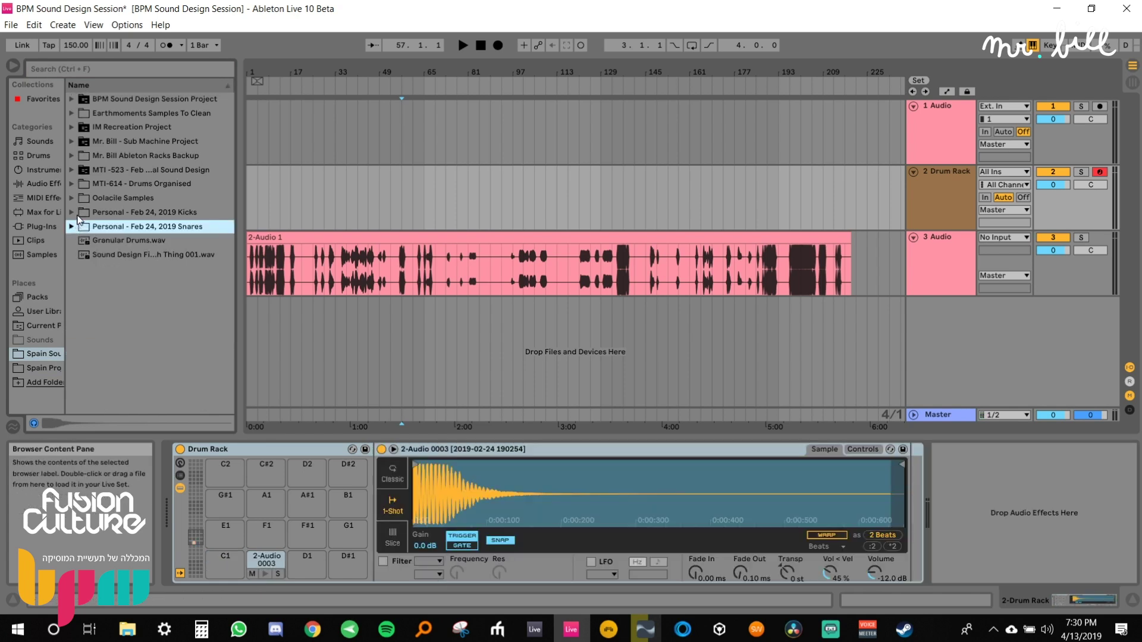
left_click(72, 212)
left_click(106, 240)
left_click(115, 271)
left_click(116, 257)
left_click(119, 239)
left_click(80, 226)
Audition the Best Picks kicks and load the one ending in 165813 onto the Drum Rack's C1 pad.
left_click(110, 241)
left_click(117, 255)
left_click(128, 271)
left_click(138, 295)
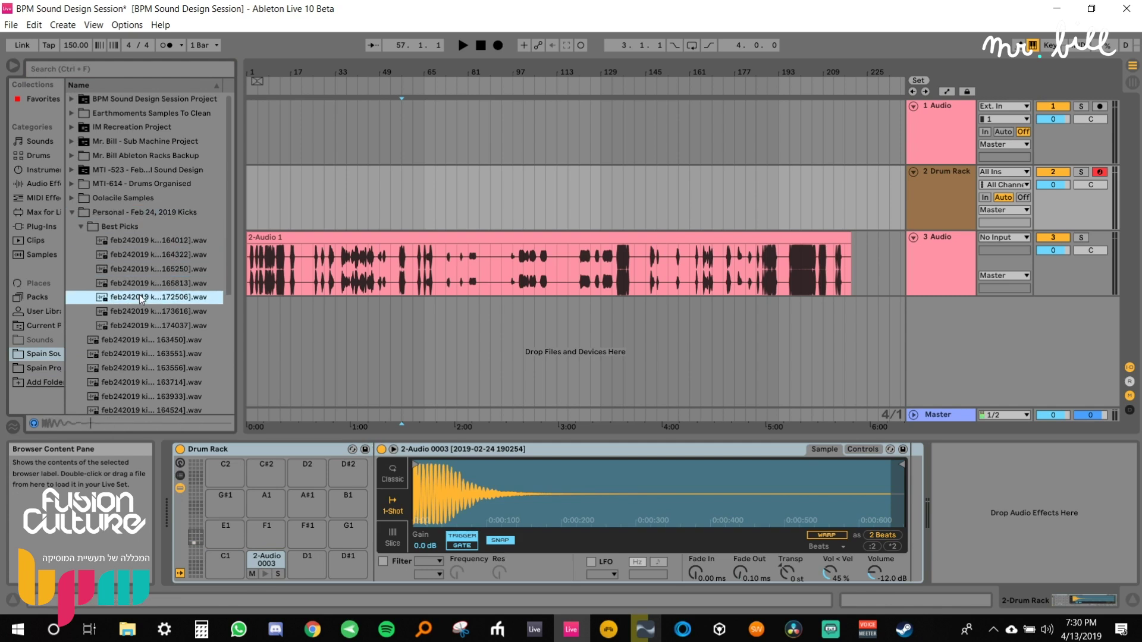
left_click(148, 311)
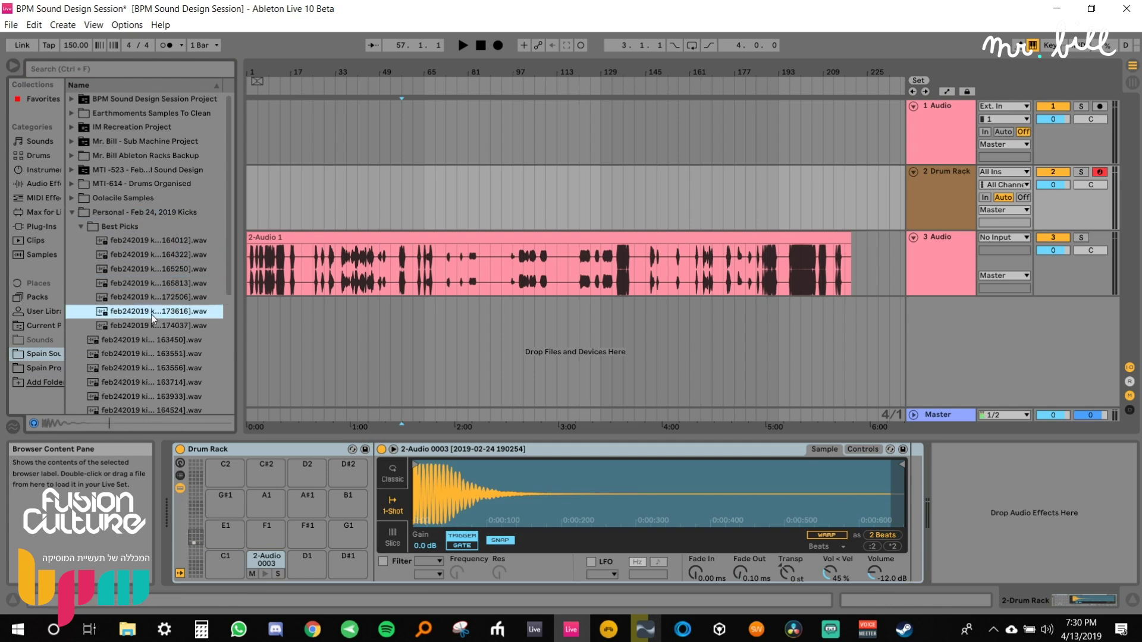
left_click(127, 280)
left_click(123, 270)
left_click(126, 284)
left_click_drag(109, 290, 223, 568)
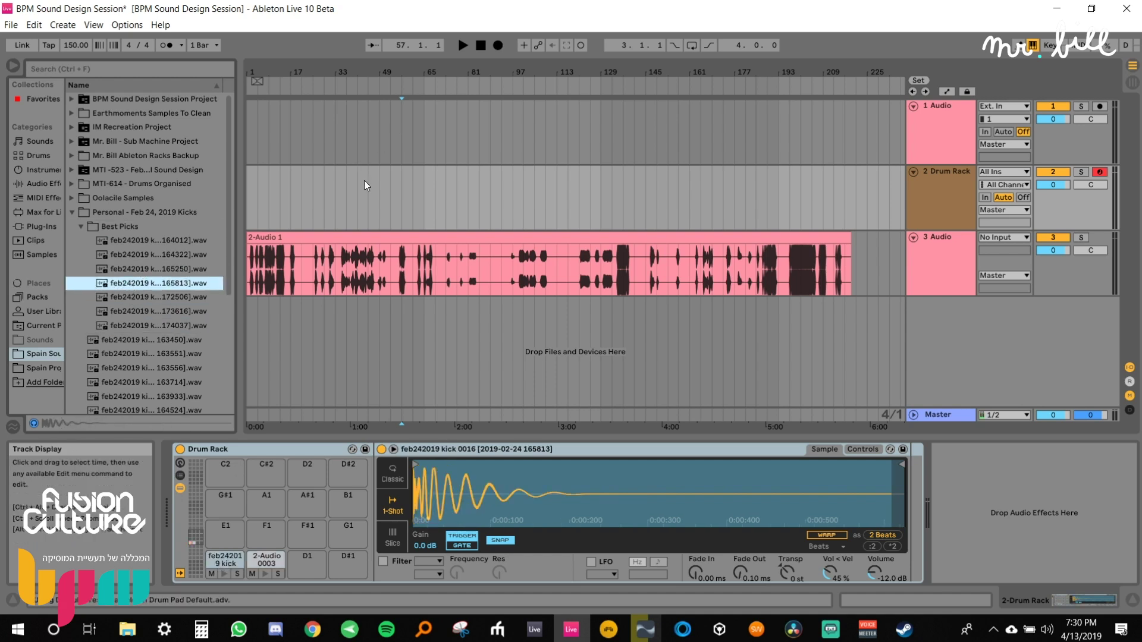
Select bars 49 to 65 on the Drum Rack track and save the Live Set.
left_click_drag(424, 202, 382, 196)
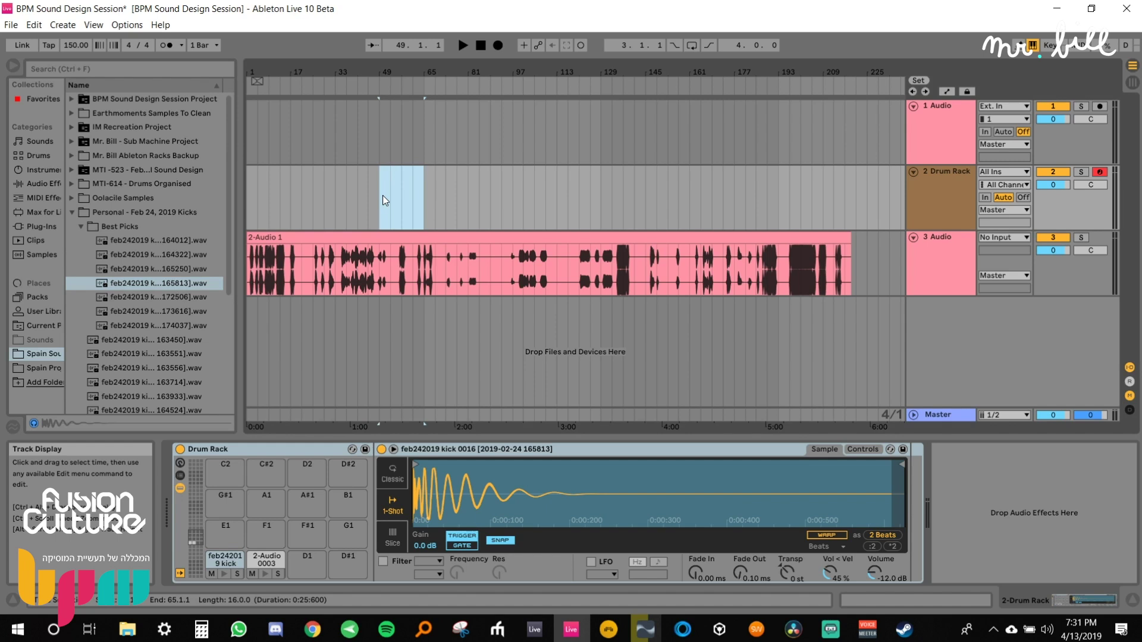
key("ctrl+s")
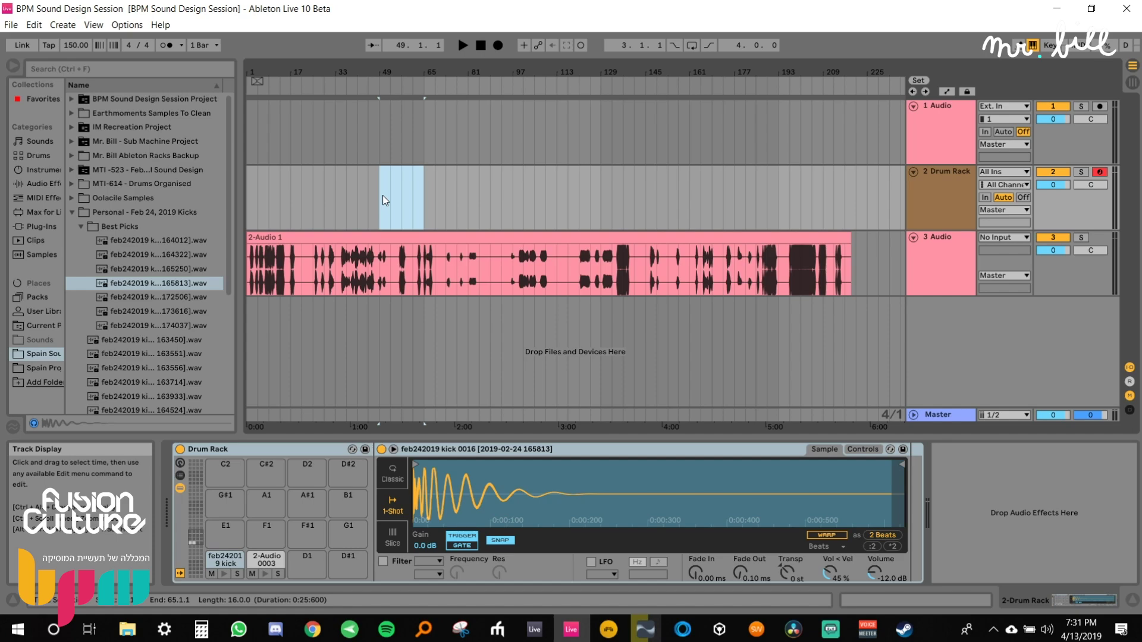
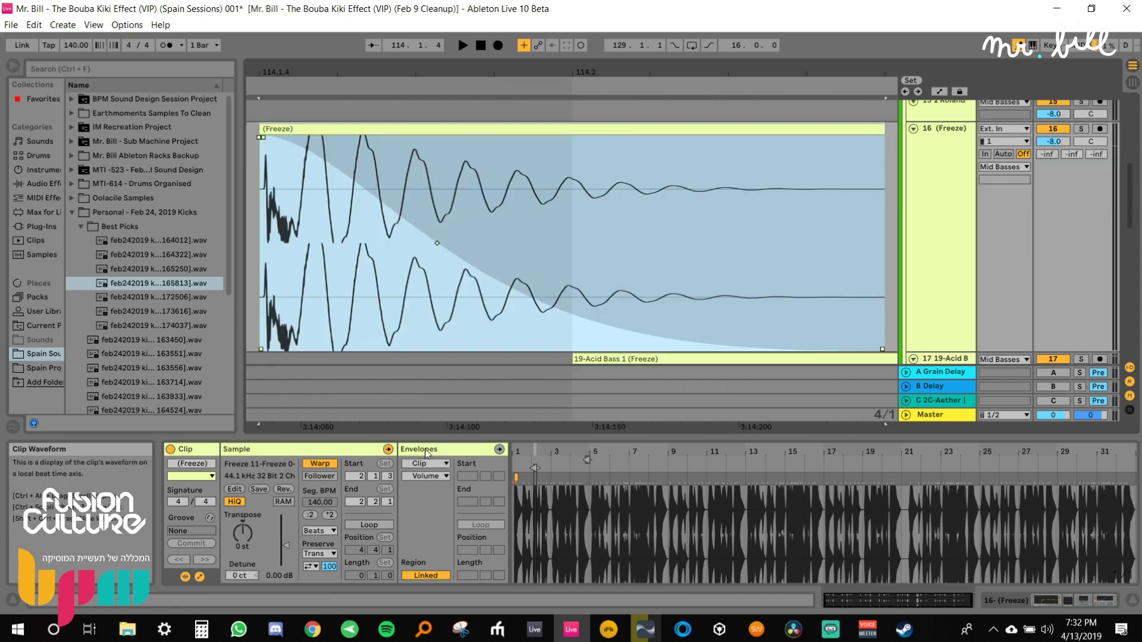
Solo the 15 2 Roland track and play its 2 Roland Bass-1 clip in bar 113.
left_click_drag(531, 525, 815, 524)
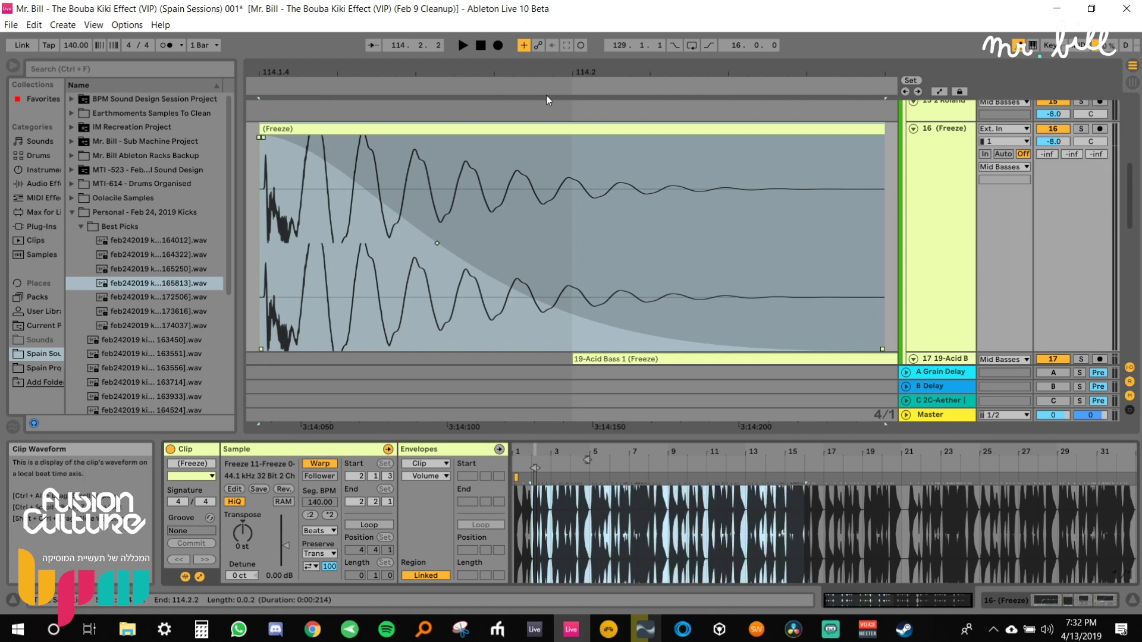
left_click_drag(545, 95, 563, 78)
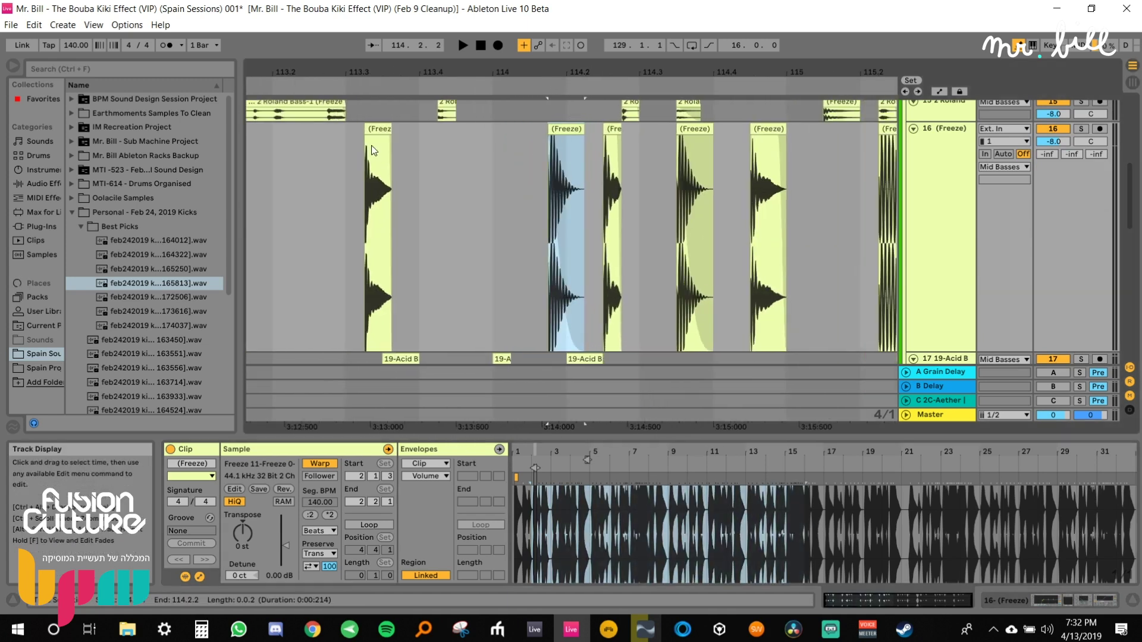
scroll(334, 144, "up", 1)
left_click(334, 145)
left_click(306, 140)
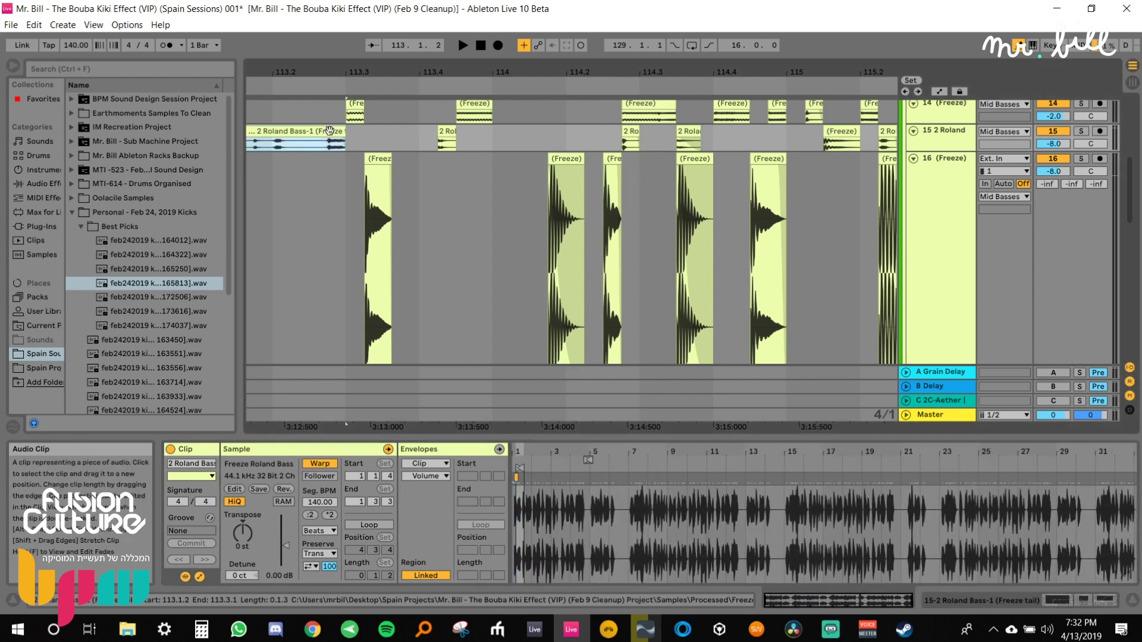
left_click(1081, 131)
key("space")
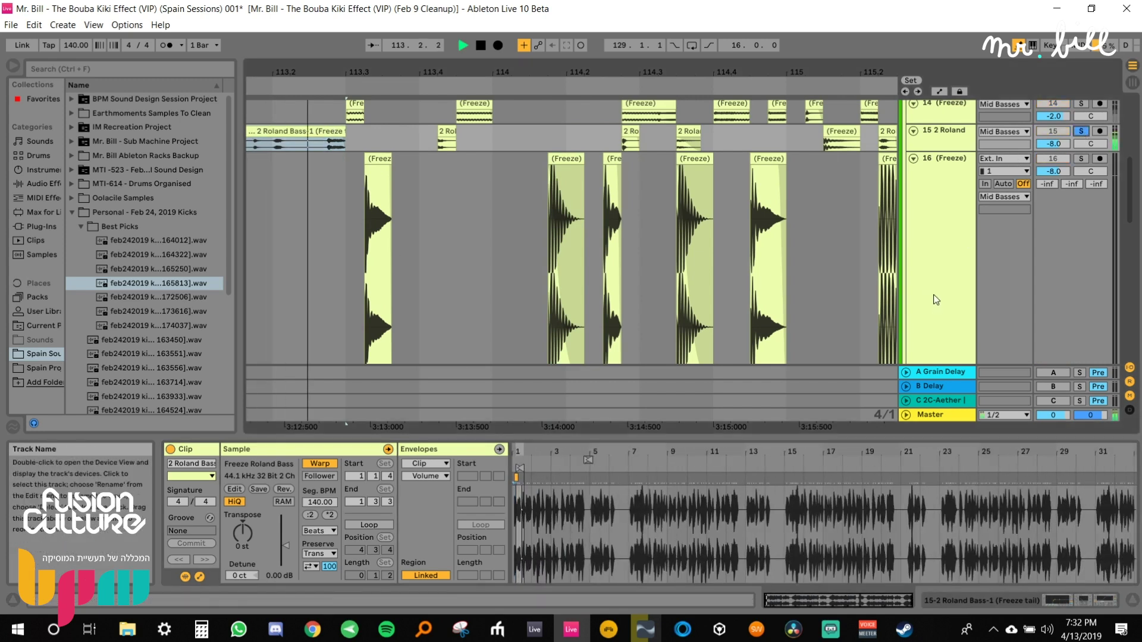
left_click(882, 279)
key("space")
left_click(782, 309)
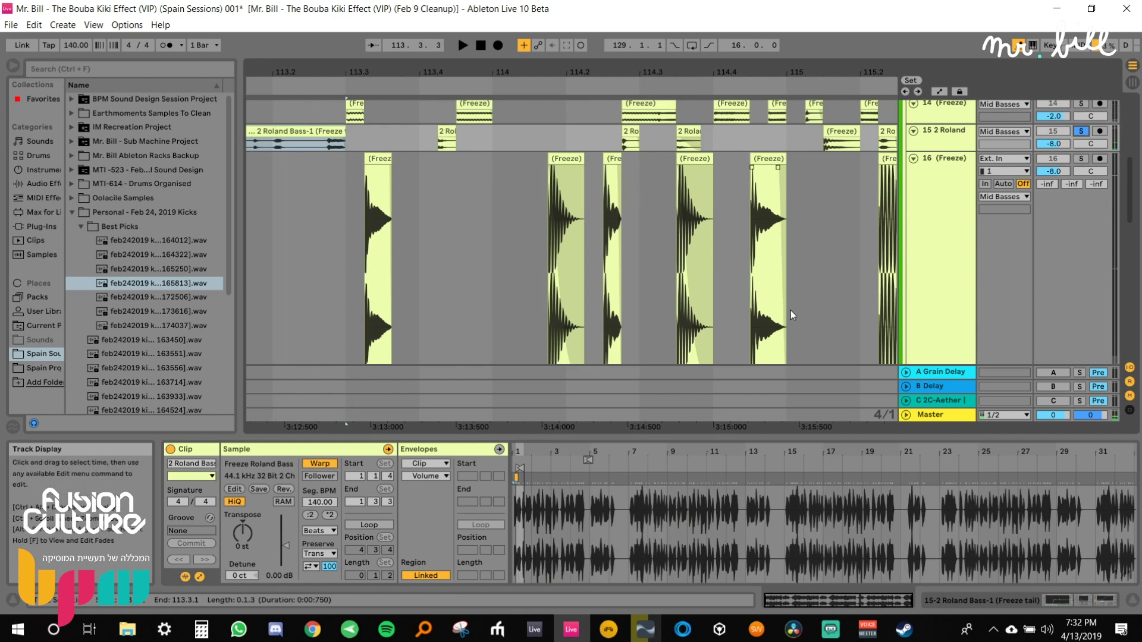
Enlarge track 15, try extending its 2 Roland Bass-1 clip from bar 113 to 116.1.2, and undo the extension.
left_click_drag(344, 132, 1094, 142)
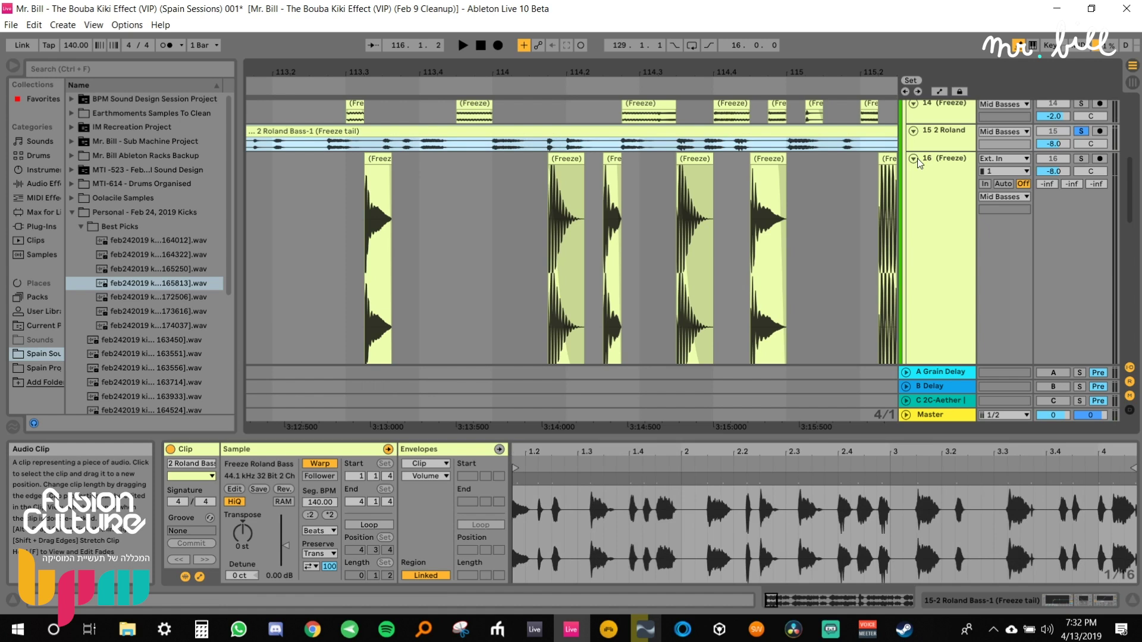
left_click_drag(926, 150, 927, 303)
left_click(477, 130)
left_click_drag(522, 74, 533, 104)
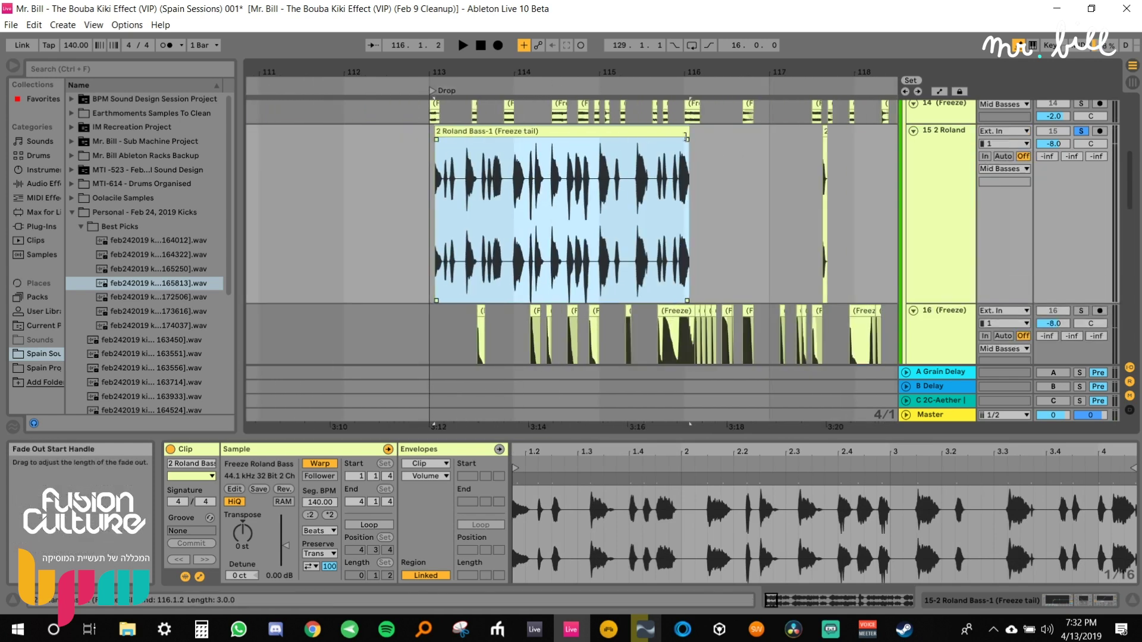
key("ctrl+z")
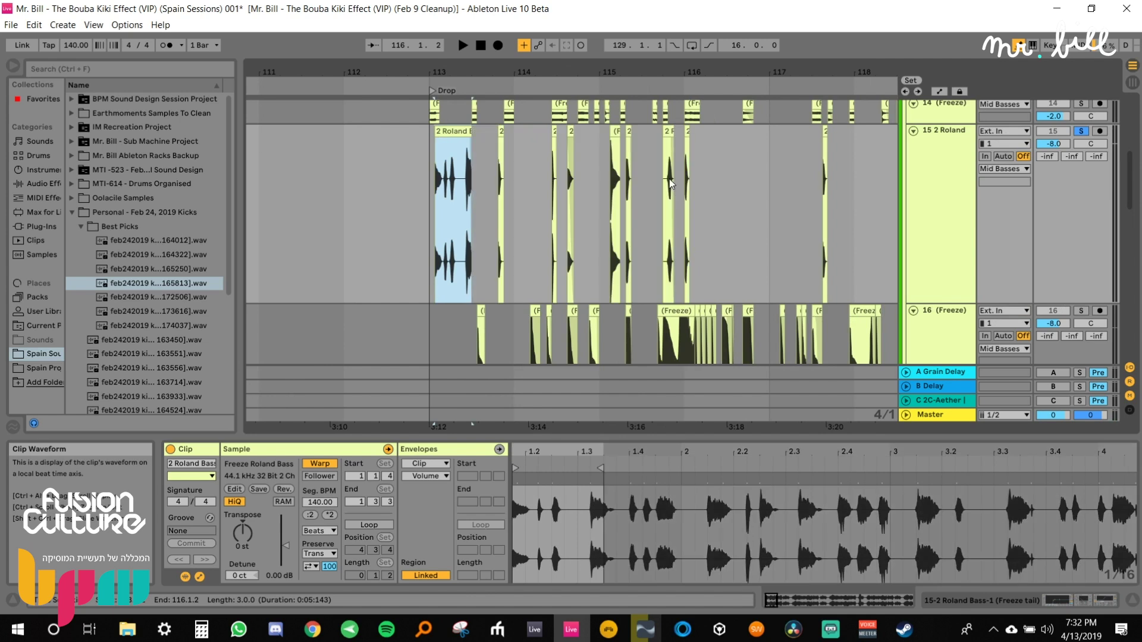
left_click(460, 133)
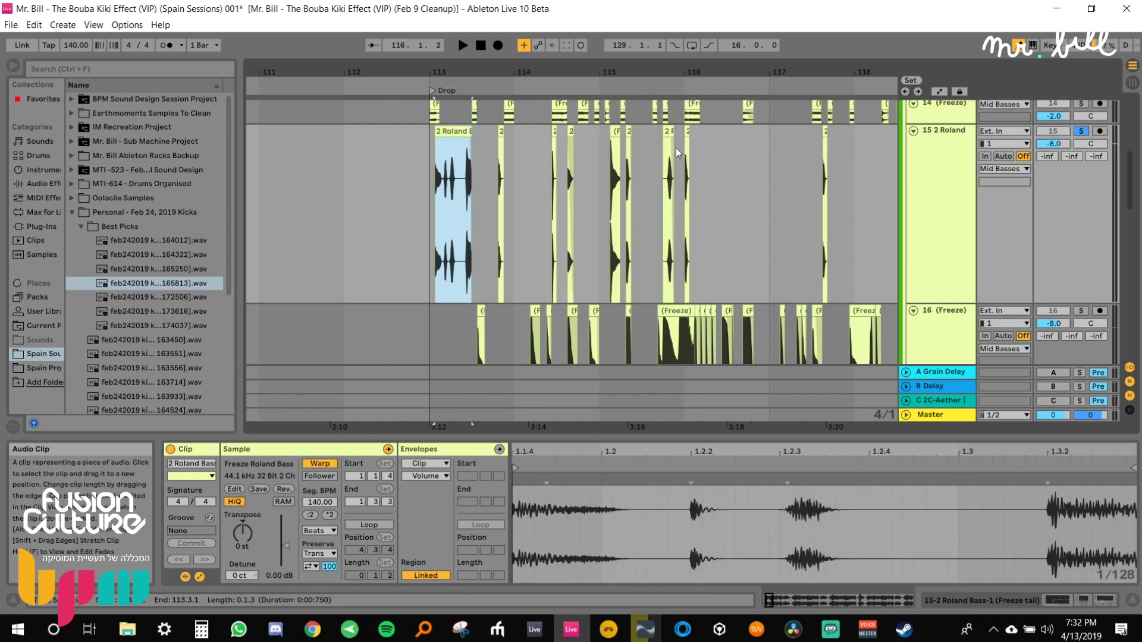
Turn off solo on the 15 2 Roland track and bring all Mid Basses tracks to the same compact height.
key("x")
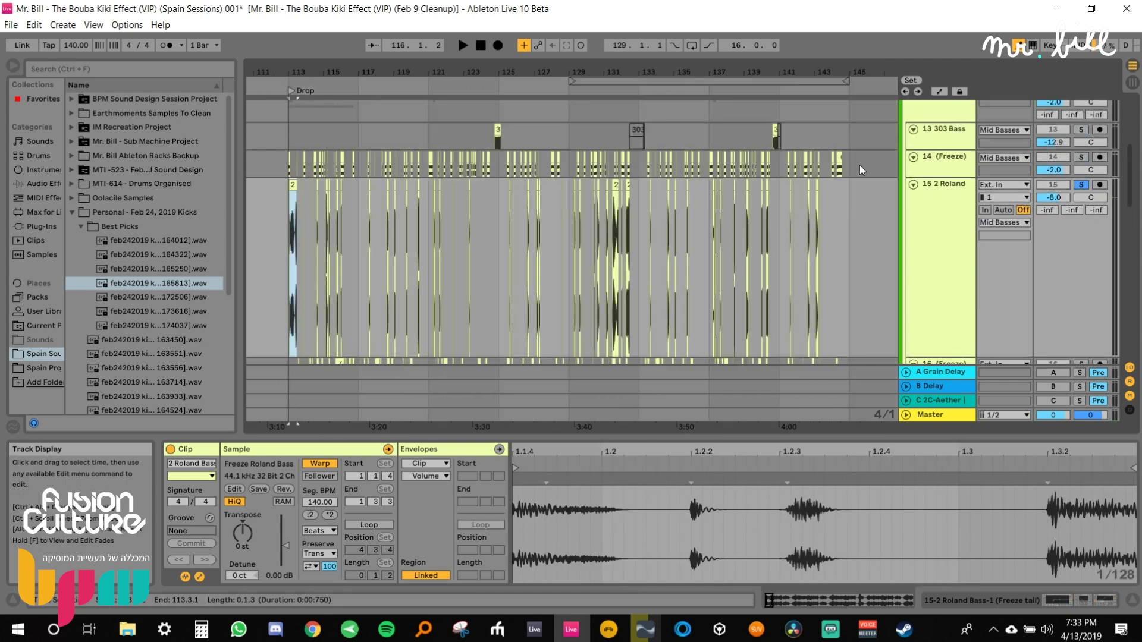
left_click(914, 185)
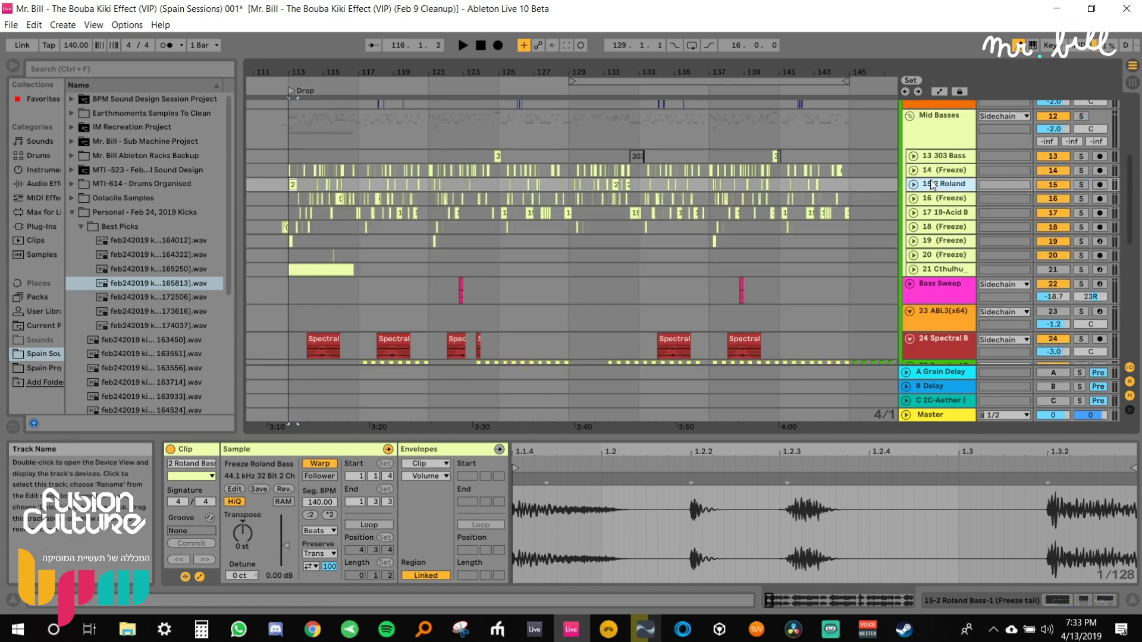
key("u")
left_click_drag(929, 335, 932, 145)
scroll(935, 239, "up", 4)
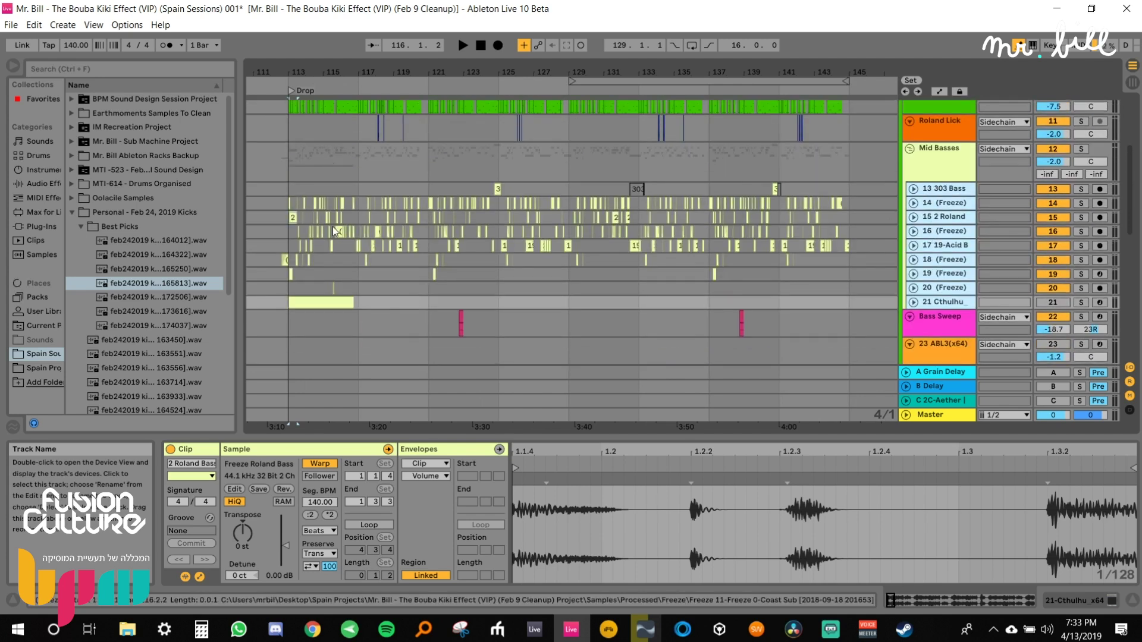
left_click(294, 234)
key("alt+u")
Hide the clip detail view and narrow the browser to give the arrangement more room.
left_click_drag(303, 72, 491, 69)
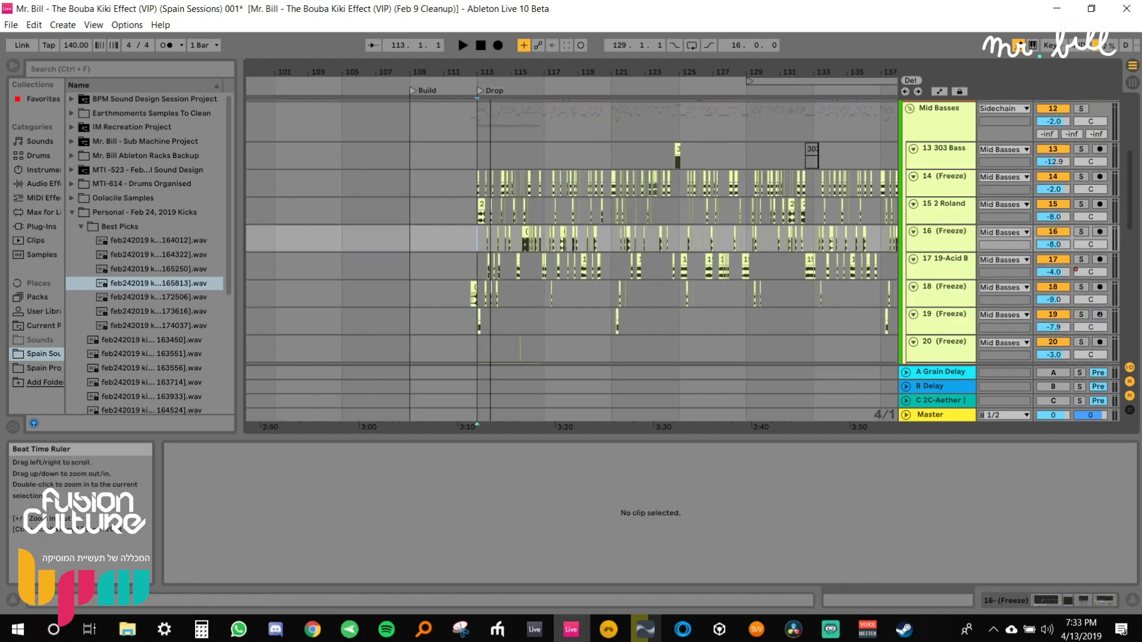
key("ctrl+alt+l")
left_click_drag(240, 360, 82, 273)
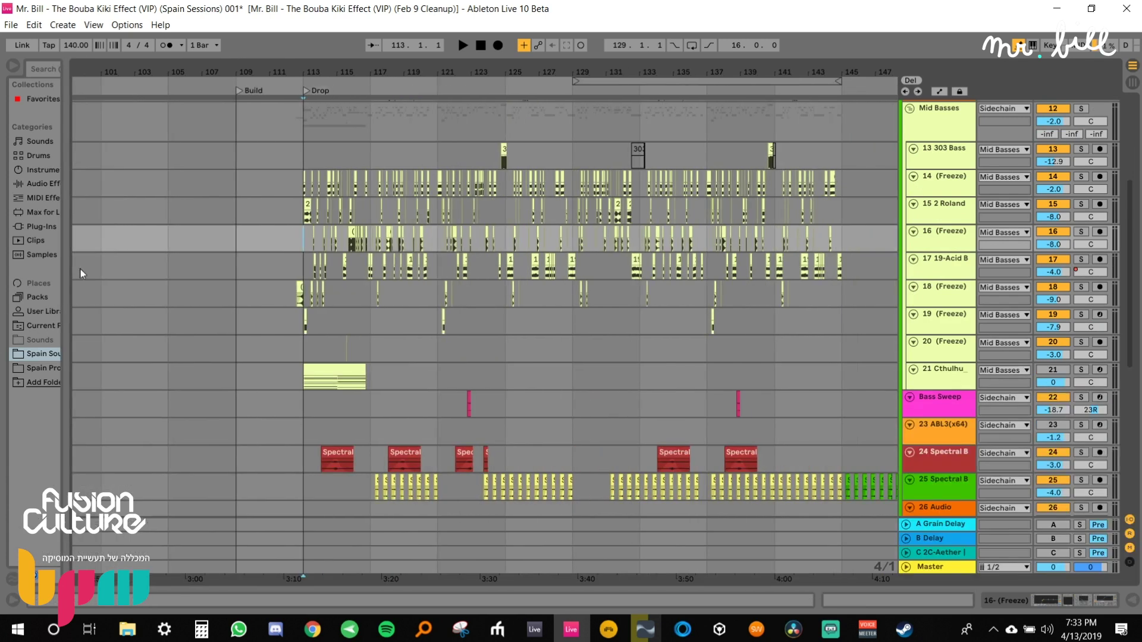
Turn on Follow and play the arrangement from the Build marker at bar 109 through the drop to bar 145.
left_click_drag(247, 67, 247, 125)
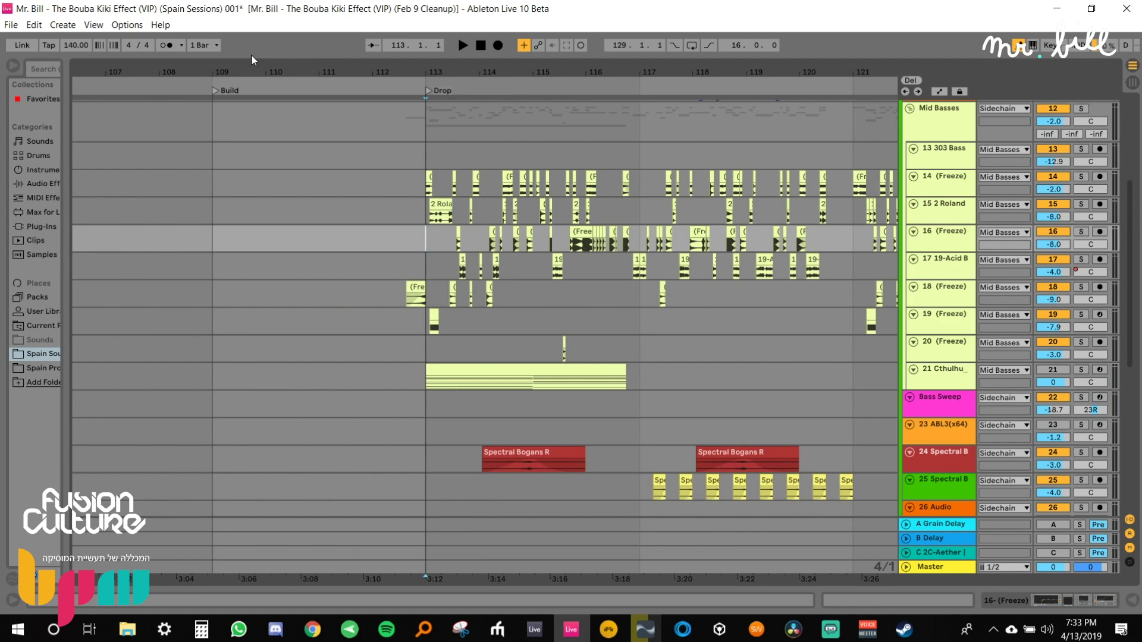
left_click_drag(197, 58, 223, 112)
left_click(244, 181)
key("space")
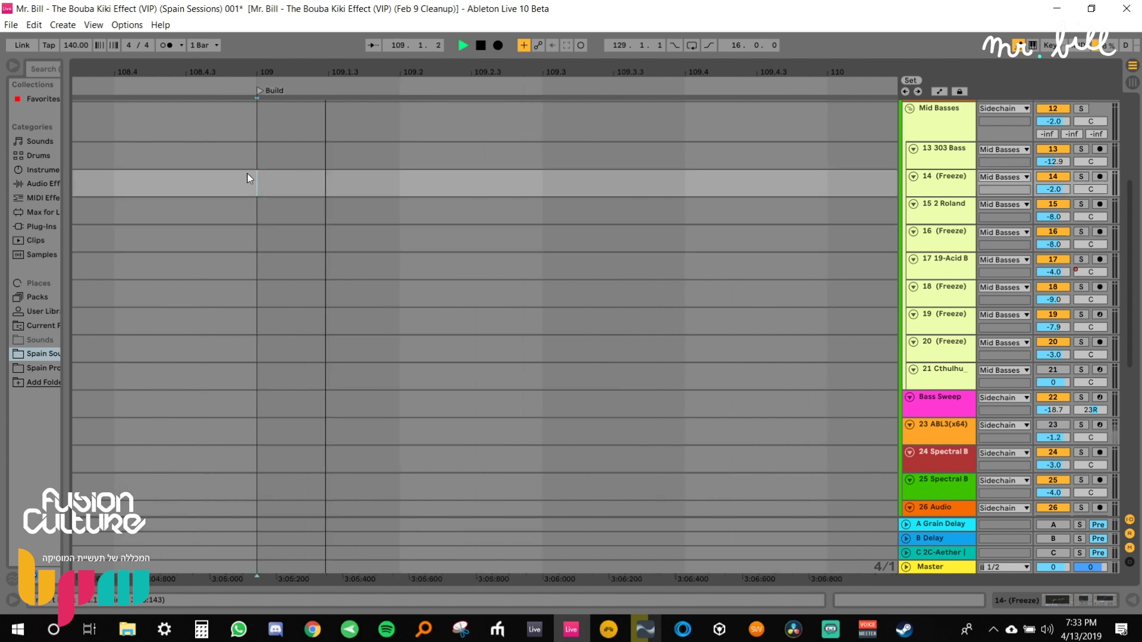
key("space")
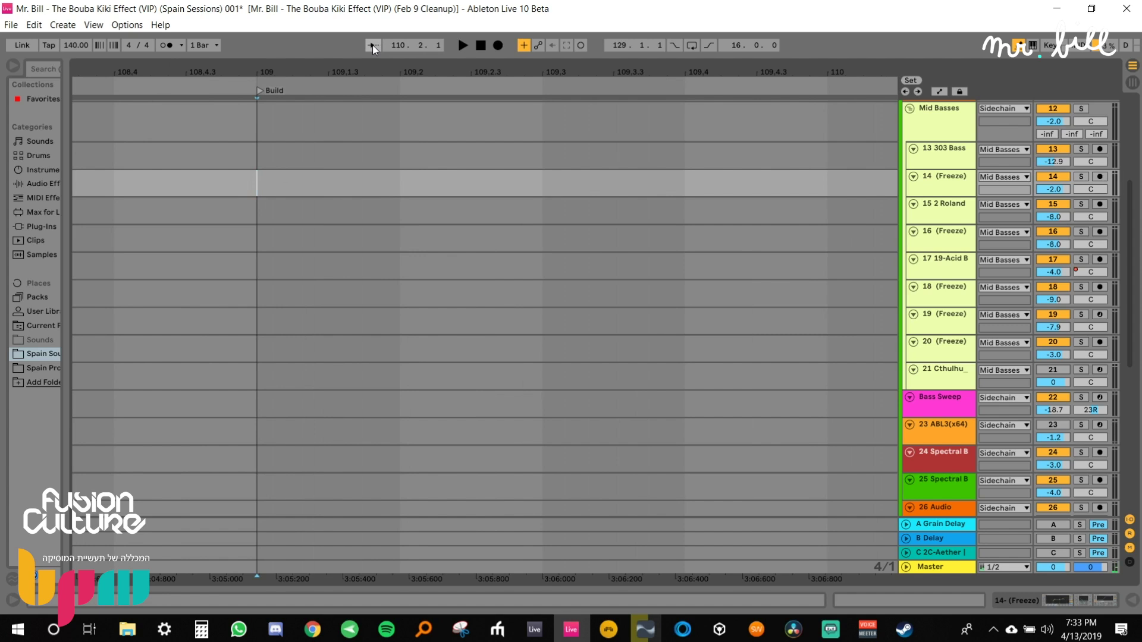
scroll(406, 147, "up", 1)
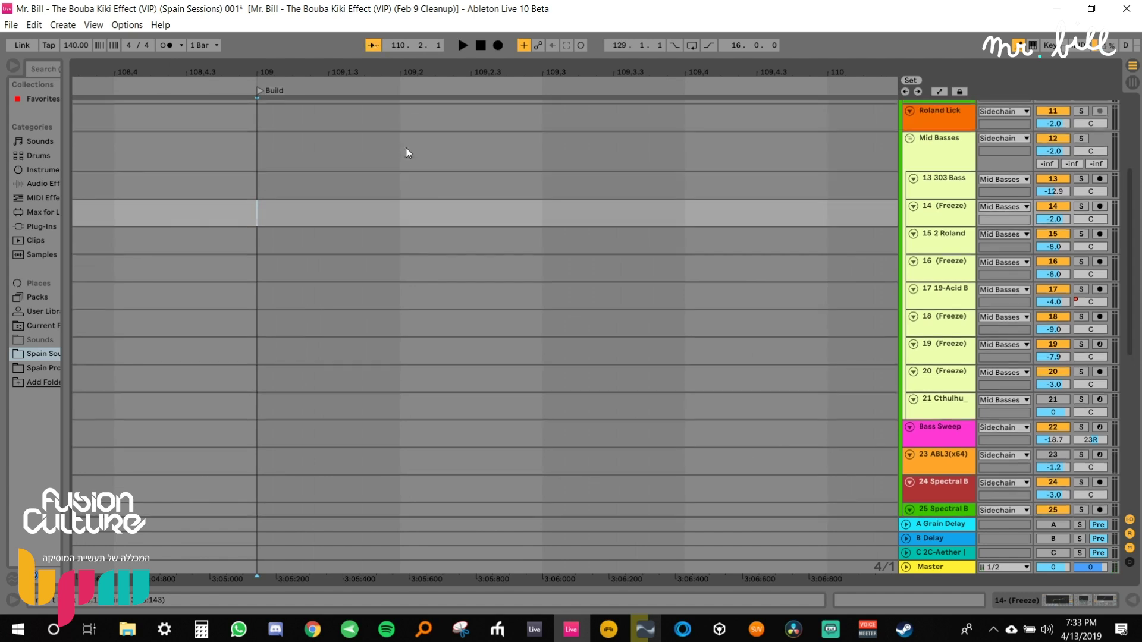
scroll(407, 151, "down", 1)
key("space")
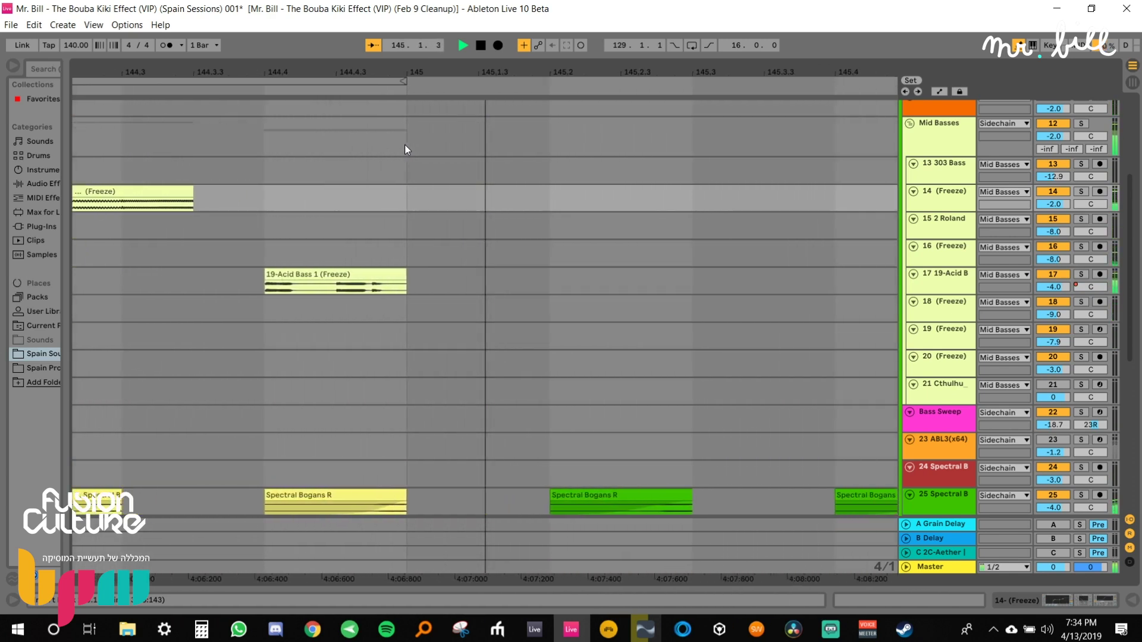
key("space")
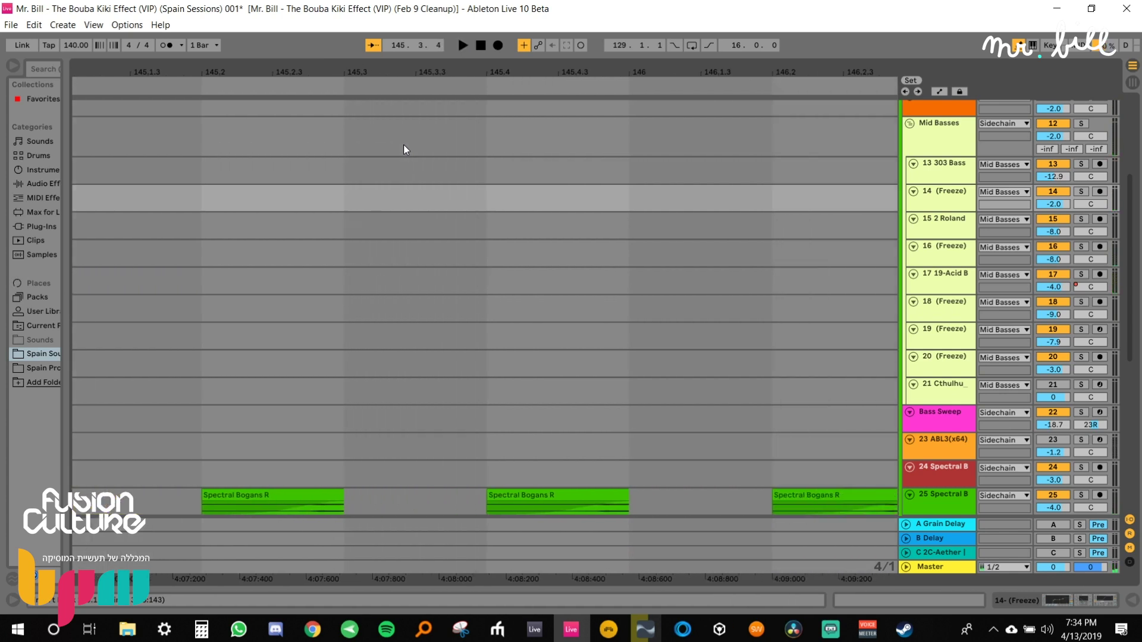
Enlarge all the tracks inside the Mid Basses group to show their waveforms around bars 114 to 116.
left_click_drag(681, 72, 685, 6)
left_click_drag(553, 70, 553, 159)
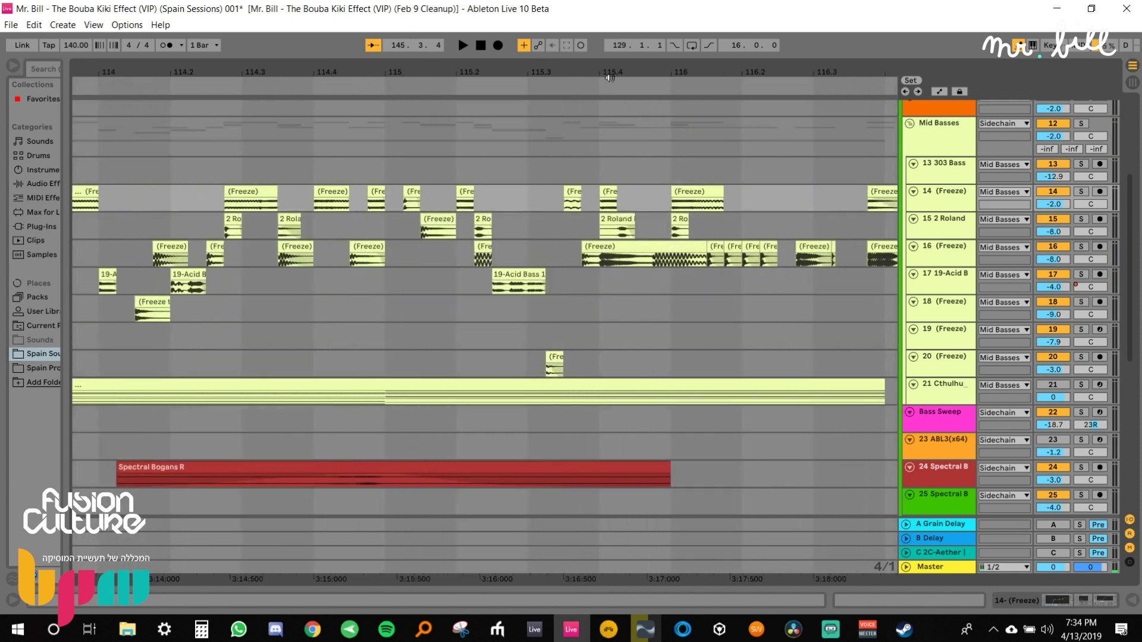
left_click(957, 262)
key("ctrl+a")
left_click_drag(955, 239, 959, 272)
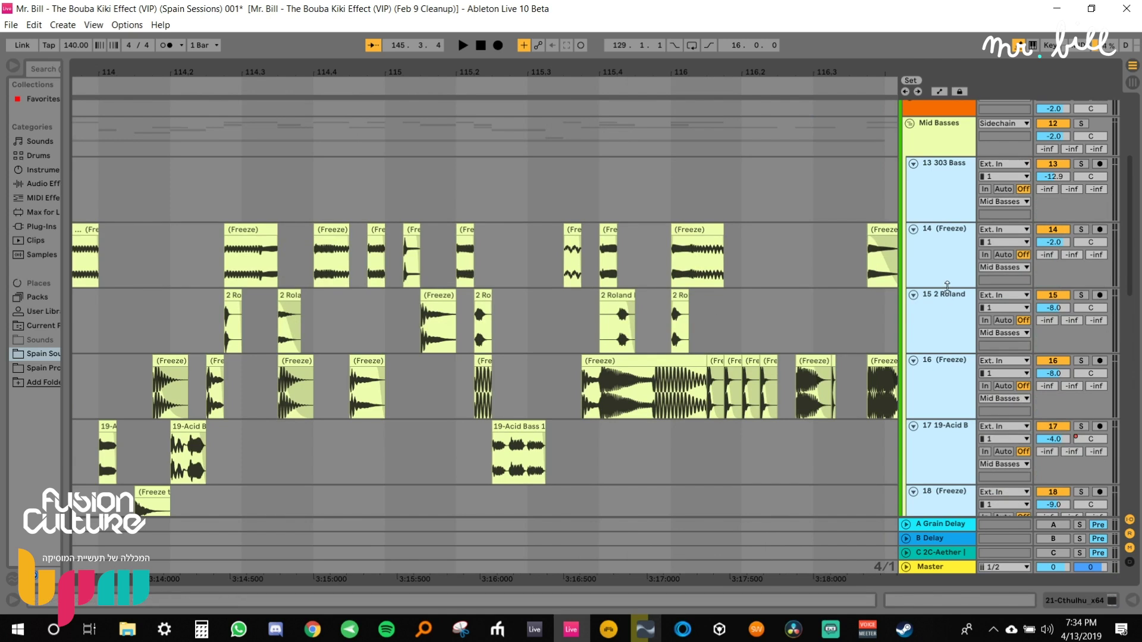
left_click_drag(947, 286, 951, 300)
scroll(722, 317, "down", 3)
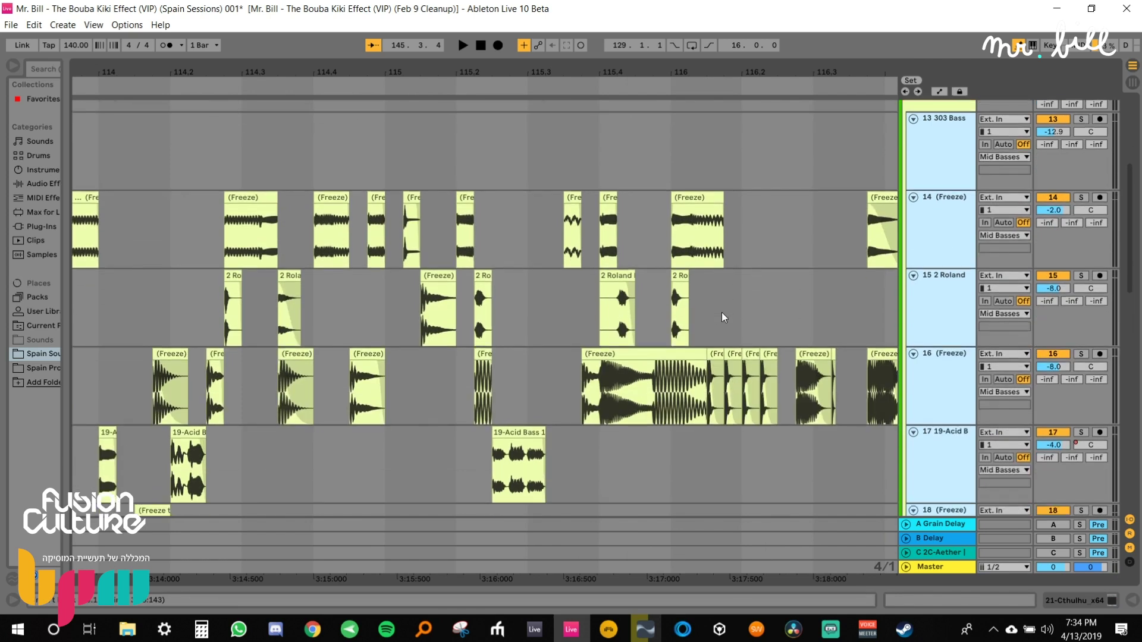
Solo track 16 and play its long Freeze clip starting at 115.3.4.
left_click(646, 353)
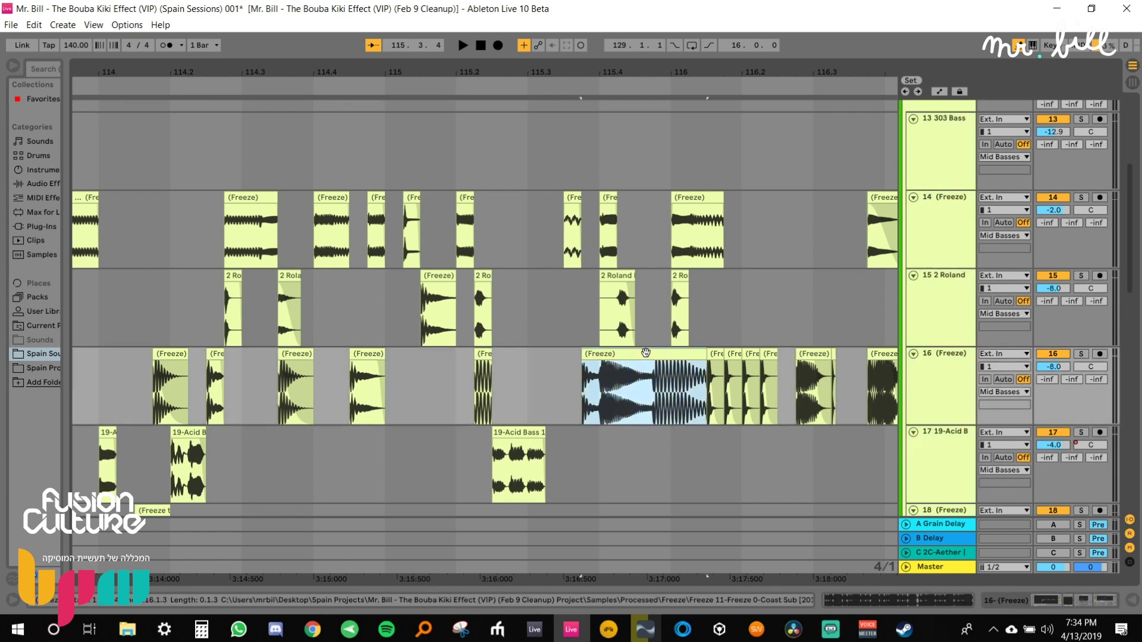
scroll(642, 353, "down", 4)
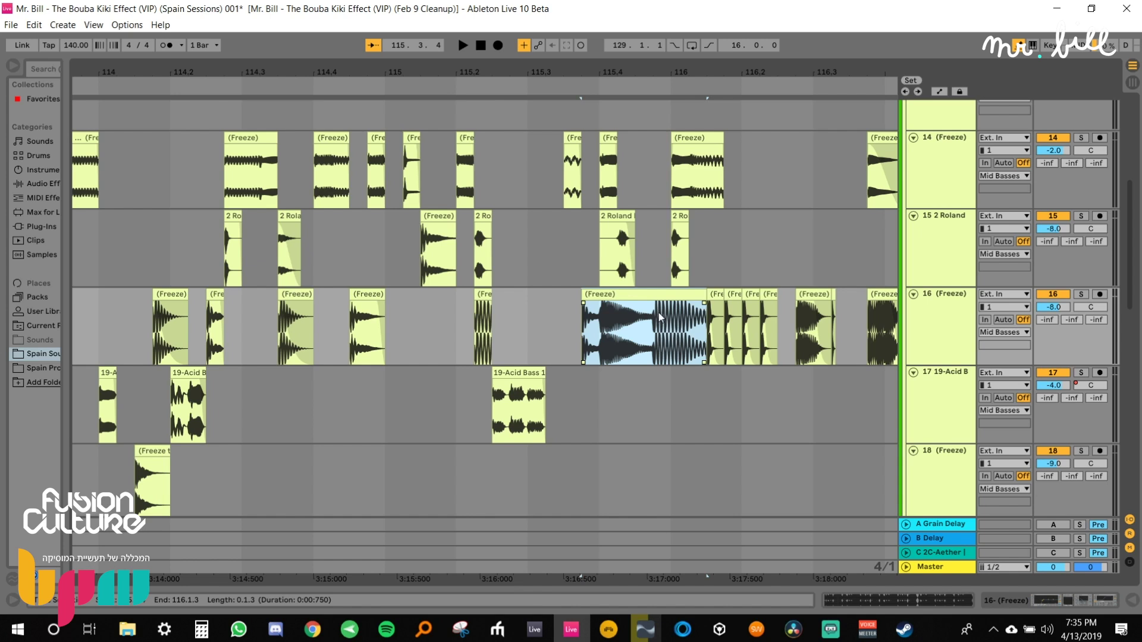
left_click(1081, 294)
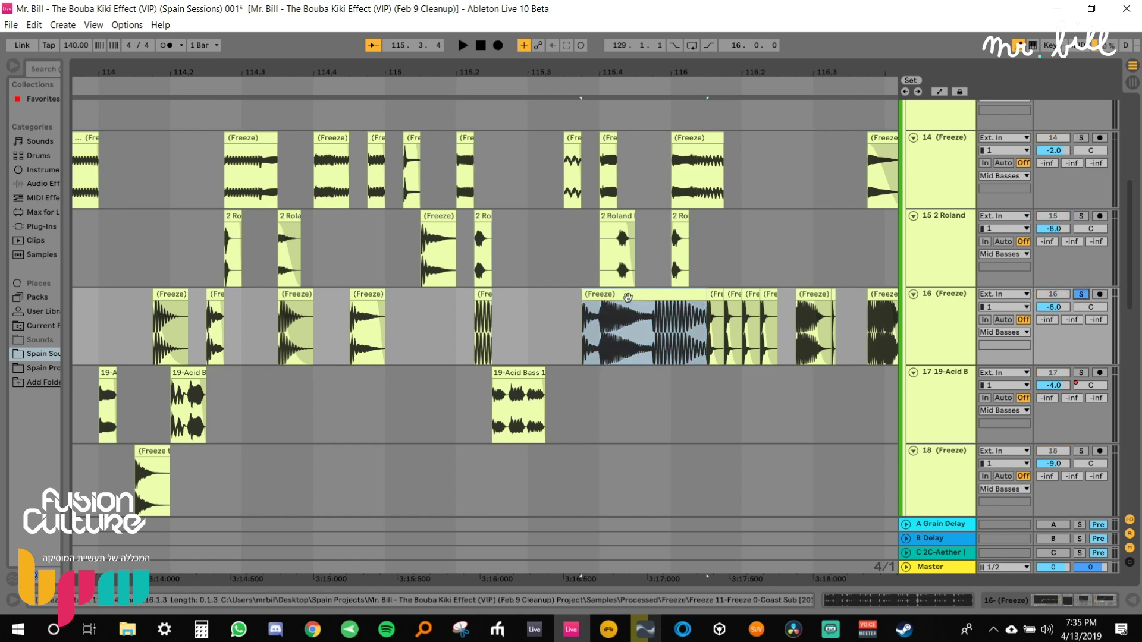
key("space")
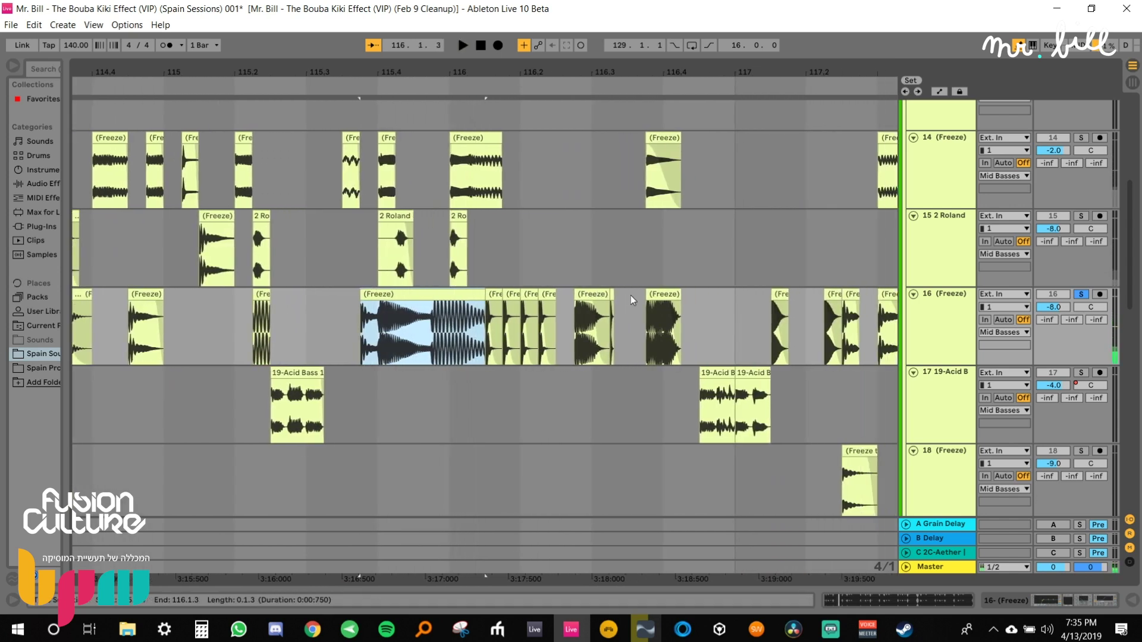
Solo the Mid Basses group and play the 19-Acid Bass clip on track 17 that ends at bar 117.
left_click(728, 369)
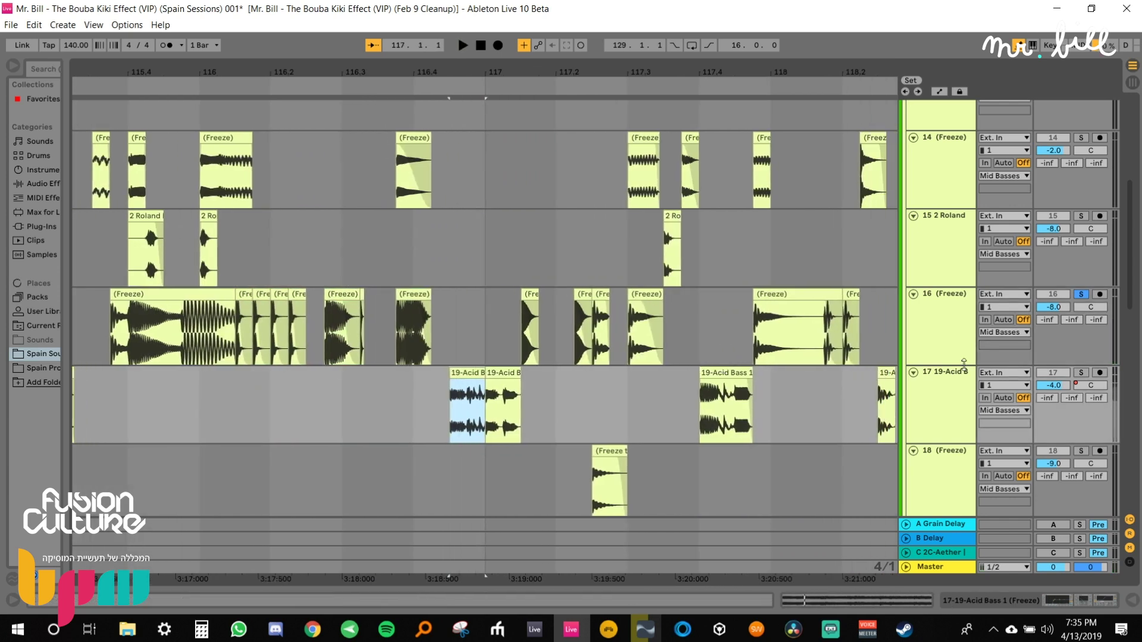
scroll(1076, 231, "up", 3)
left_click(1080, 182)
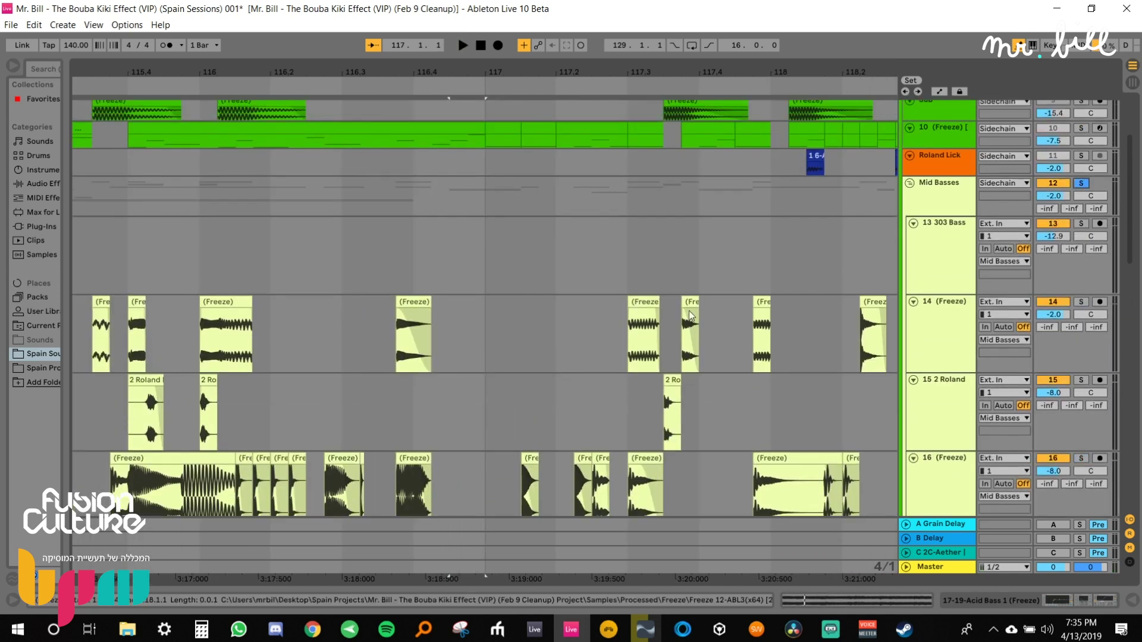
scroll(553, 328, "down", 4)
left_click(466, 298)
key("space")
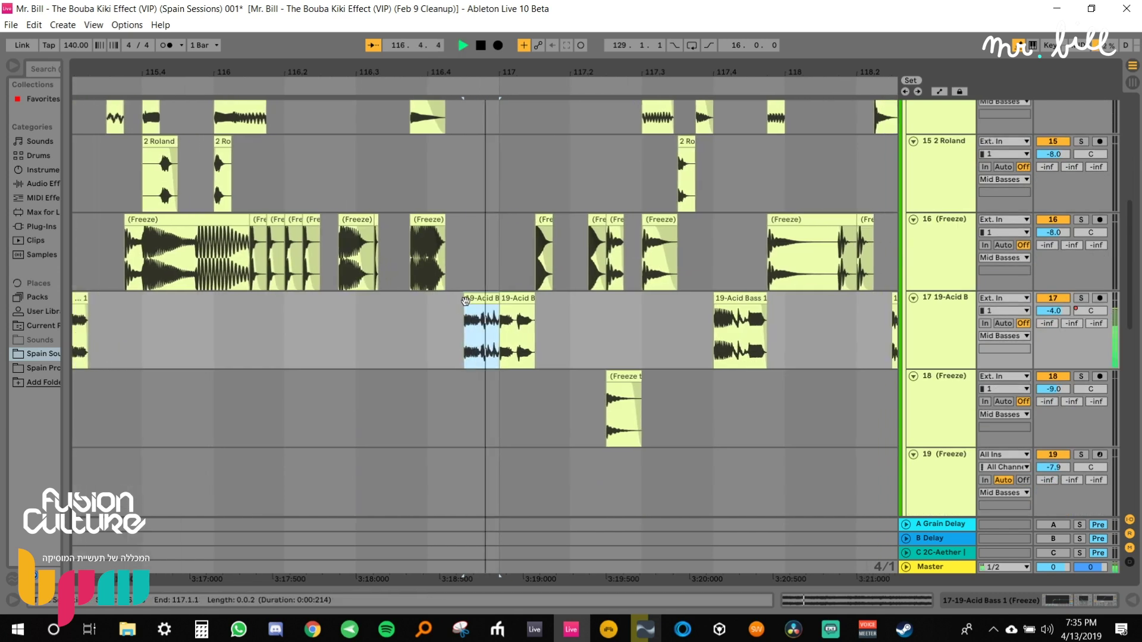
Play the 19-Acid Bass clip starting at bar 117, and audition it together with the one before it.
left_click(510, 309)
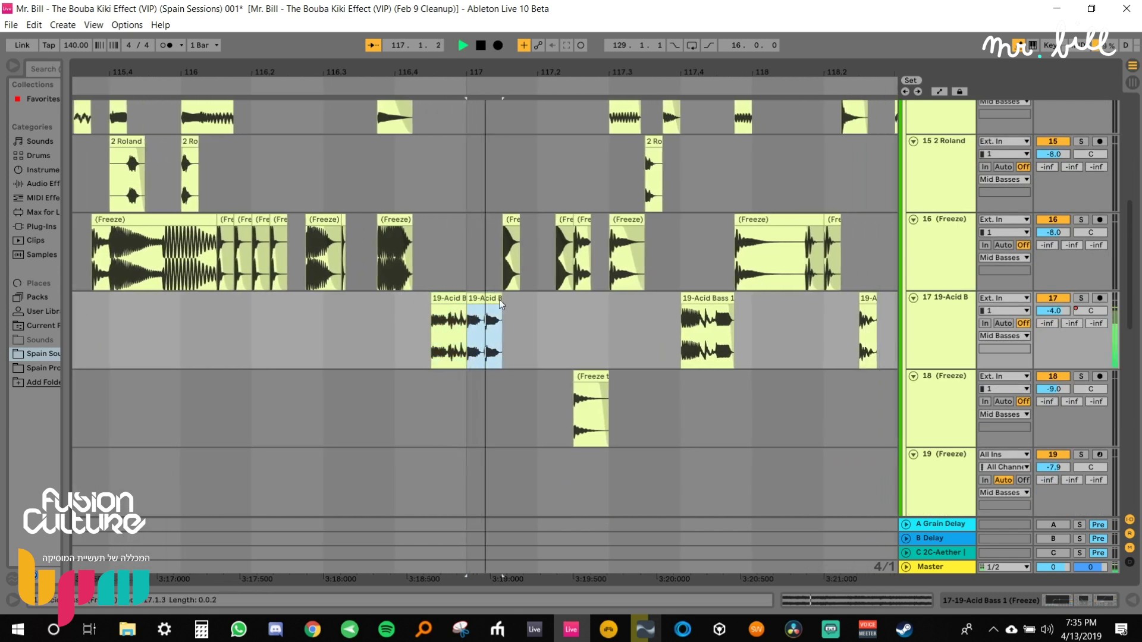
key("space")
left_click(447, 311, "shift")
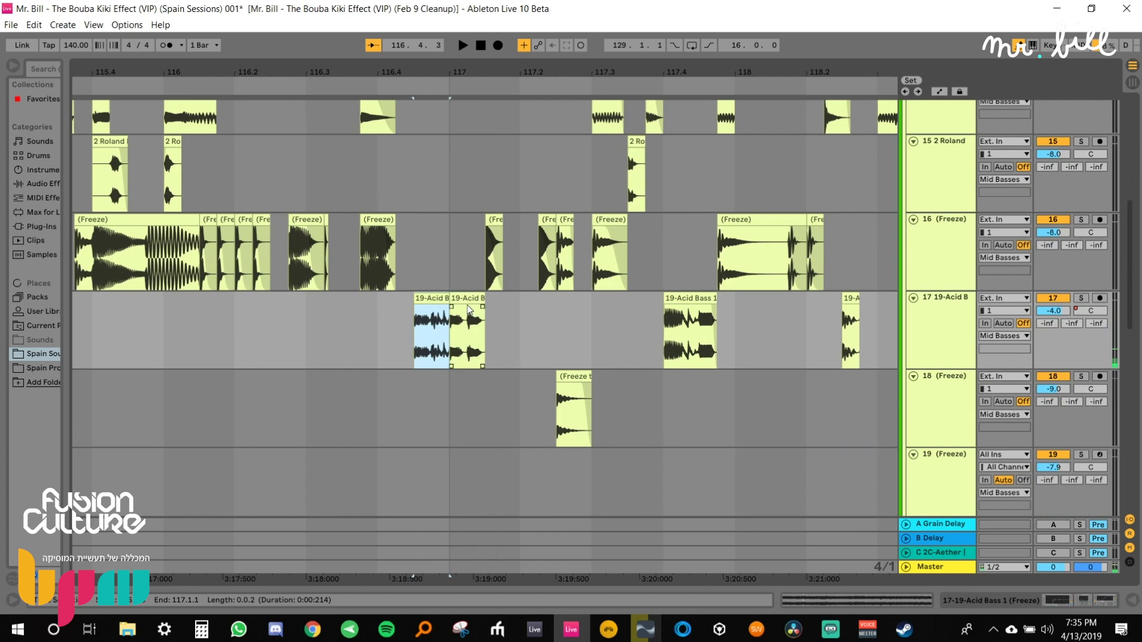
key("space")
key("space")
key("space")
key("space")
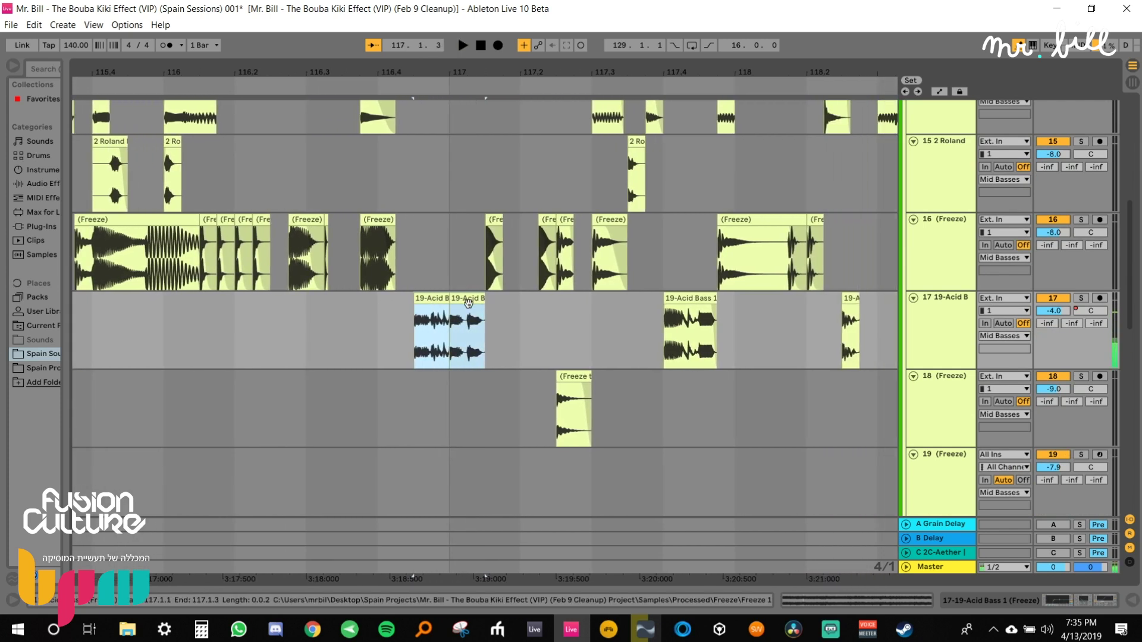
Audition the Mid Basses clips one by one from track 14's Freeze clip at 117.3.1 to track 16's at bar 118.
scroll(609, 168, "up", 2)
left_click(608, 168)
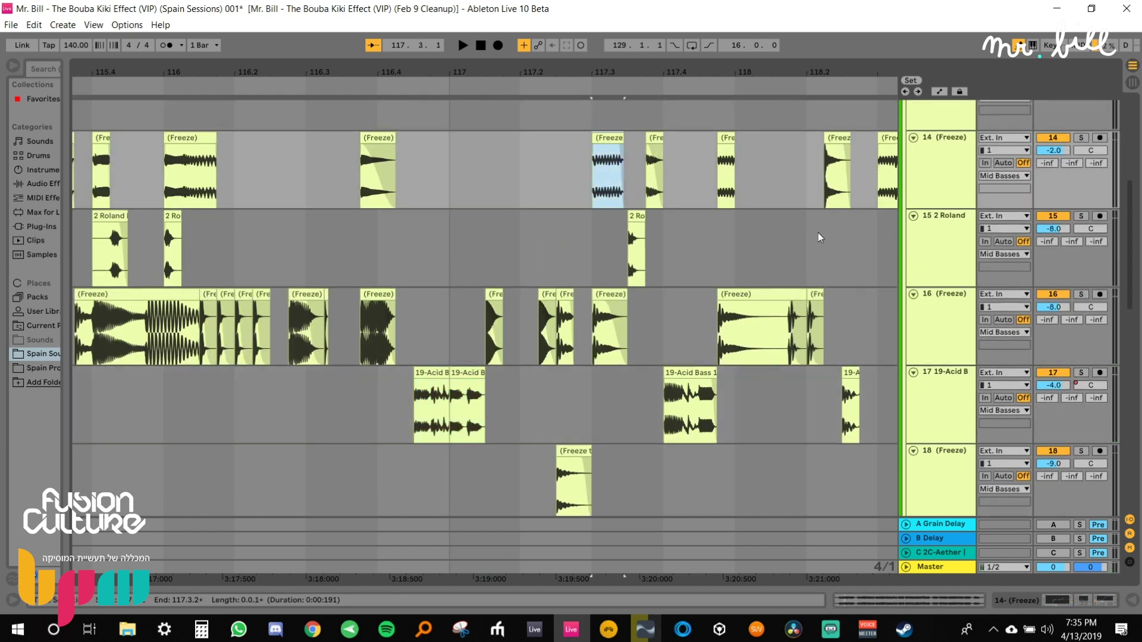
key("space")
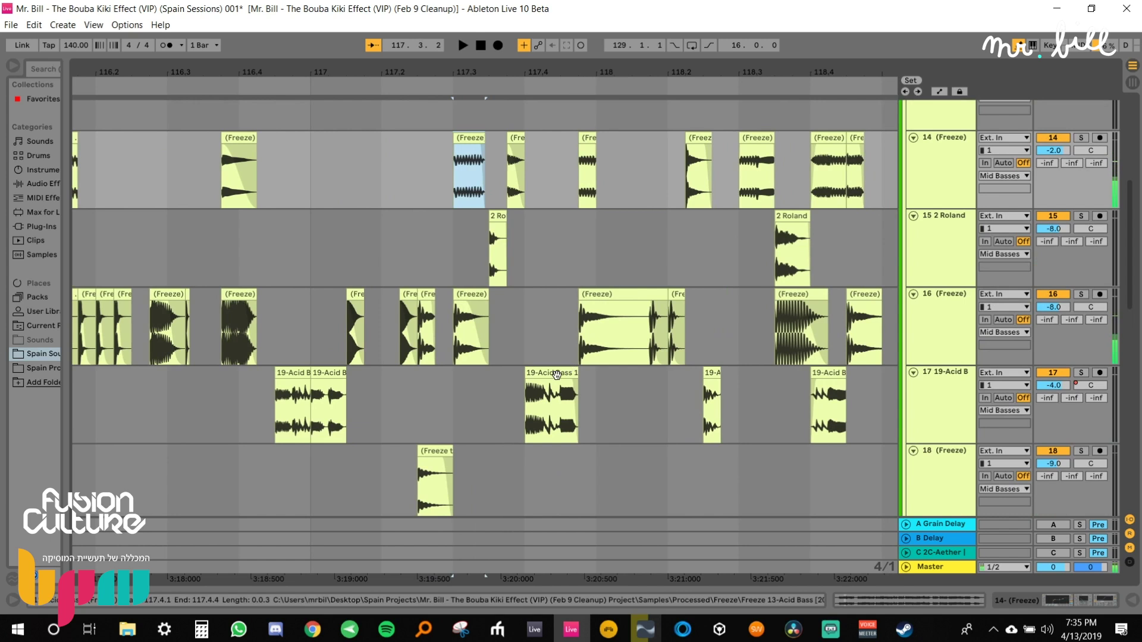
left_click(552, 376)
left_click(525, 291)
key("ctrl+space")
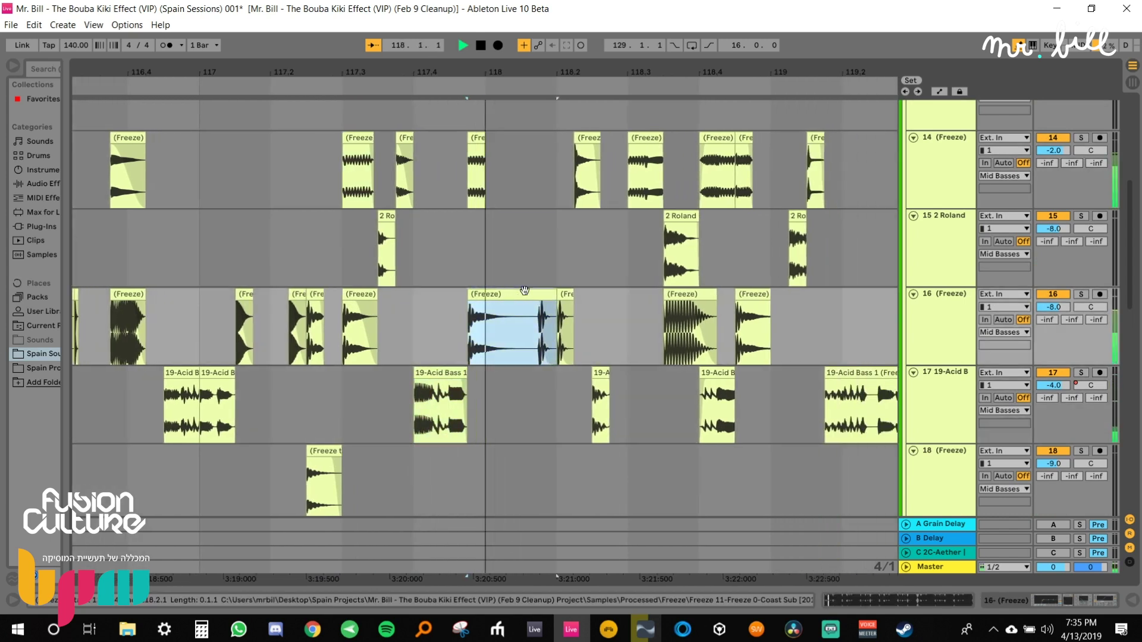
Audition the 2 Roland clip at 118.3.3 and the neighbouring Freeze clips on tracks 14 and 16.
left_click(609, 215)
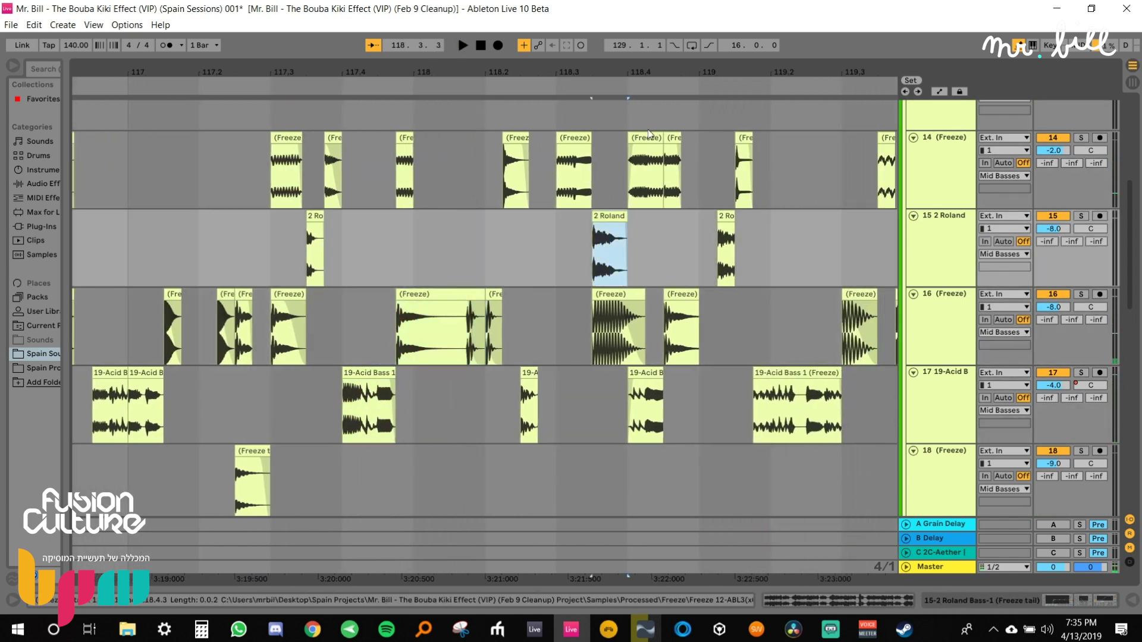
key("ctrl+space")
left_click(430, 143)
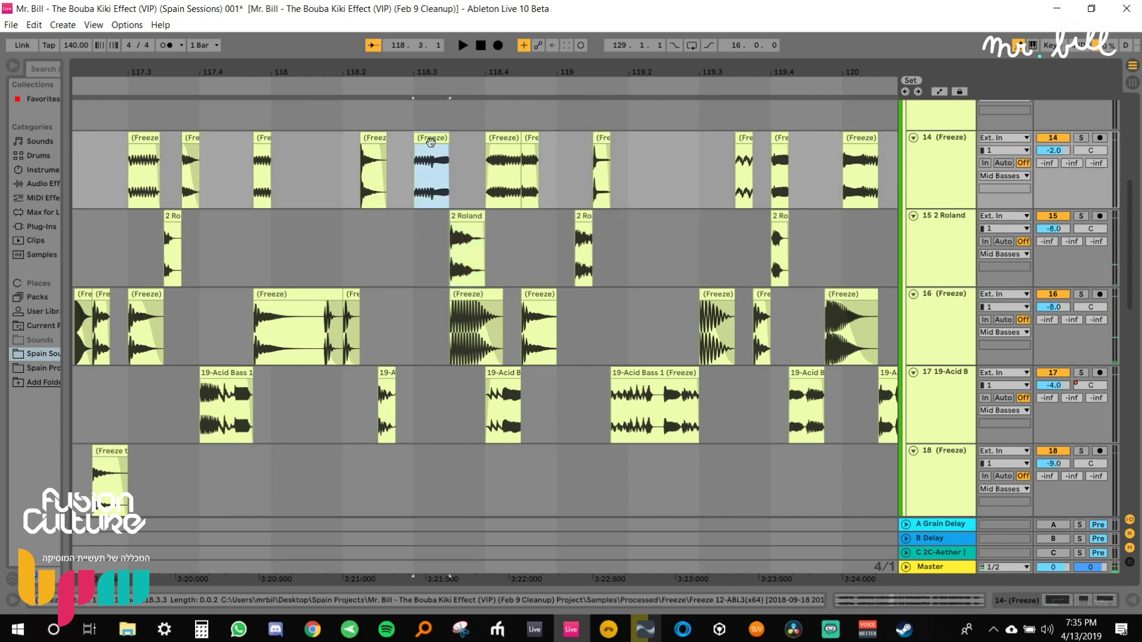
key("space")
left_click(505, 292)
key("ctrl+space")
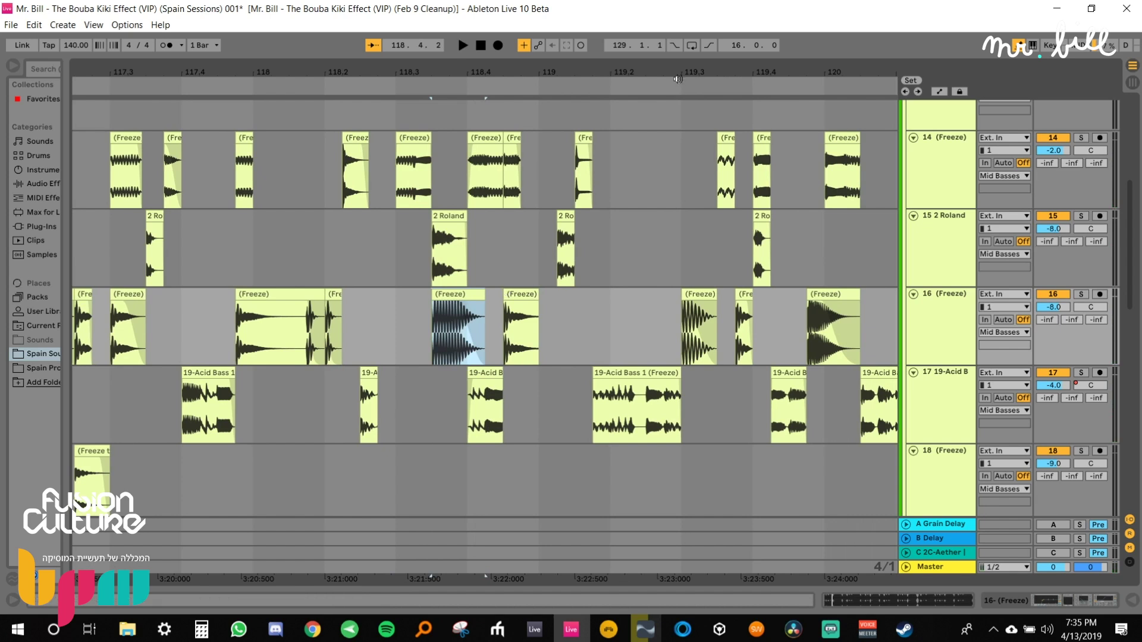
Fold all the Mid Basses tracks and show the whole arrangement.
left_click_drag(585, 72, 586, 18)
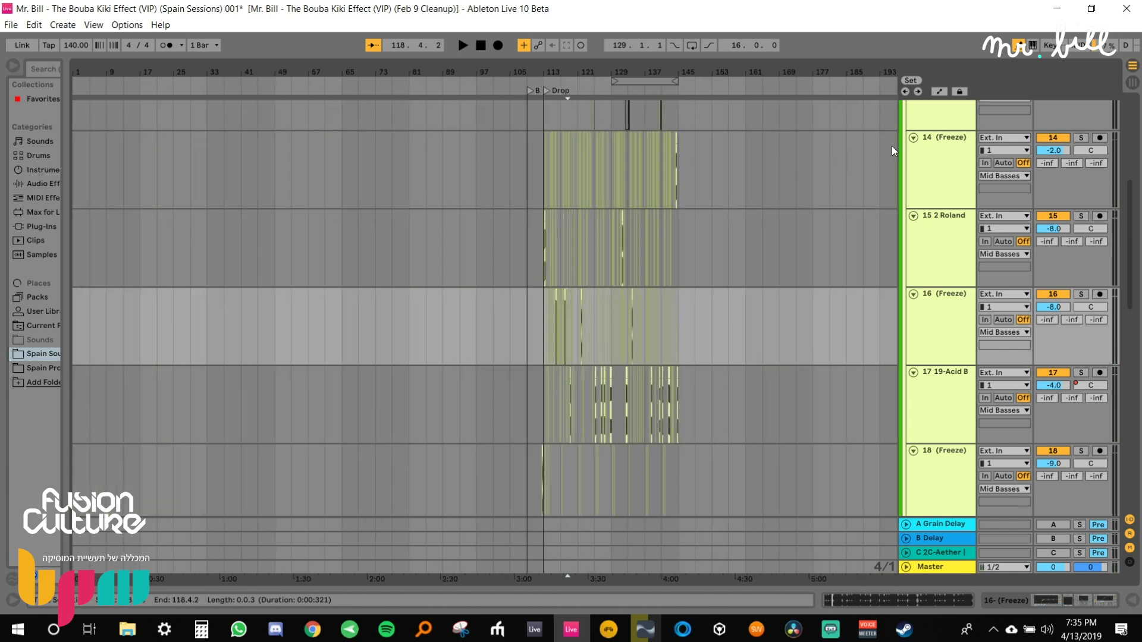
left_click(913, 138, "alt")
scroll(651, 279, "up", 3)
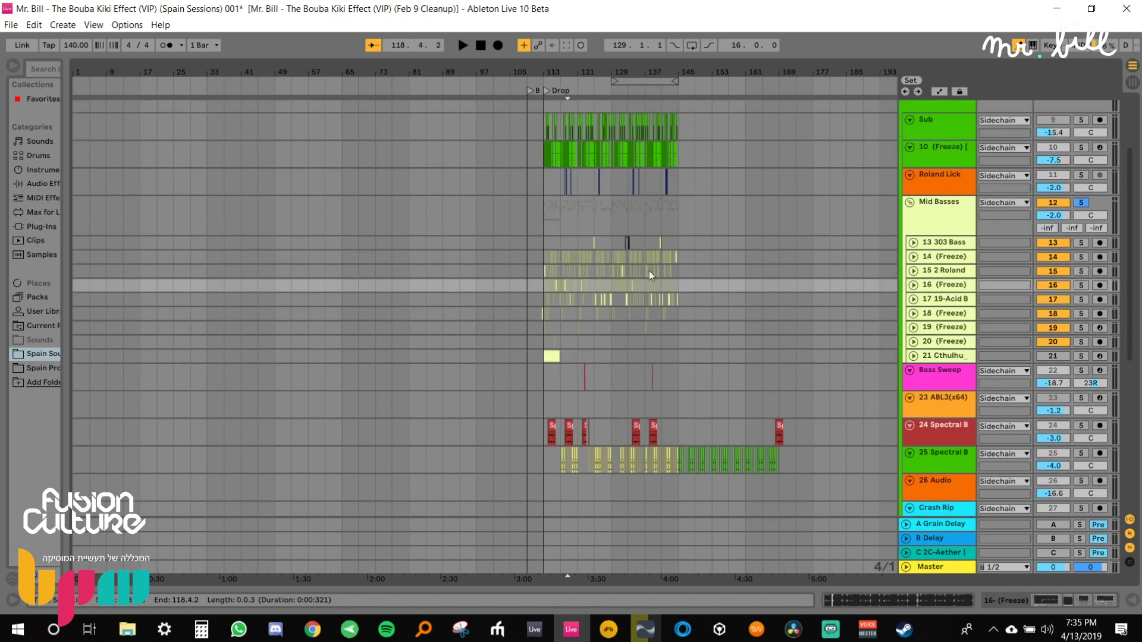
Reopen the recent set BPM Sound Design Session.als without saving changes to the current set.
left_click(10, 24)
mouse_move(60, 70)
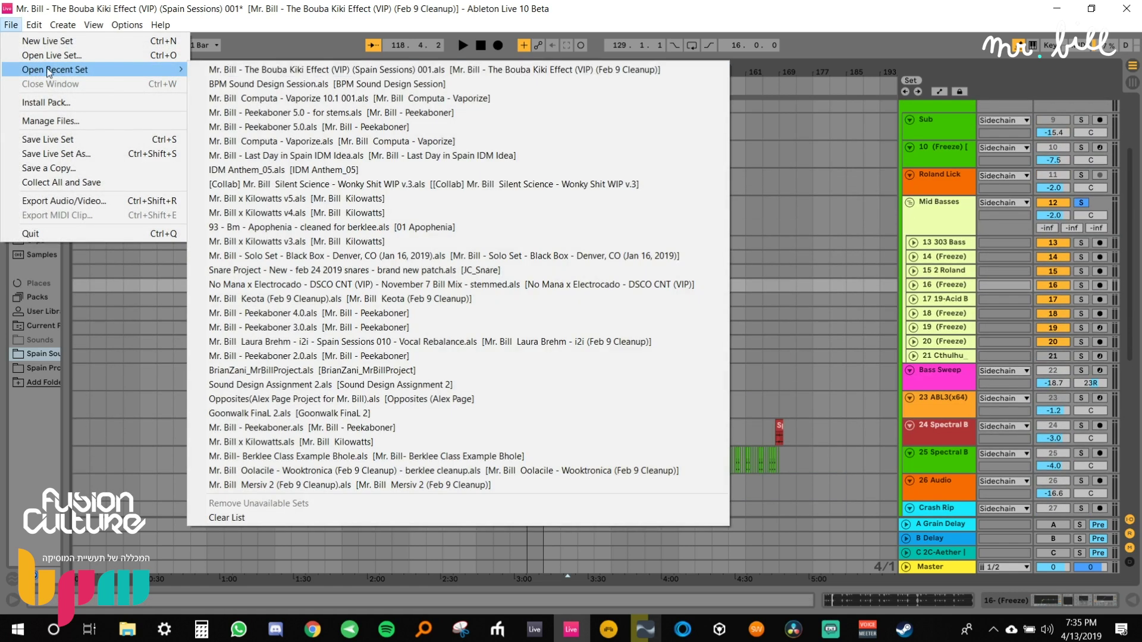
left_click(279, 84)
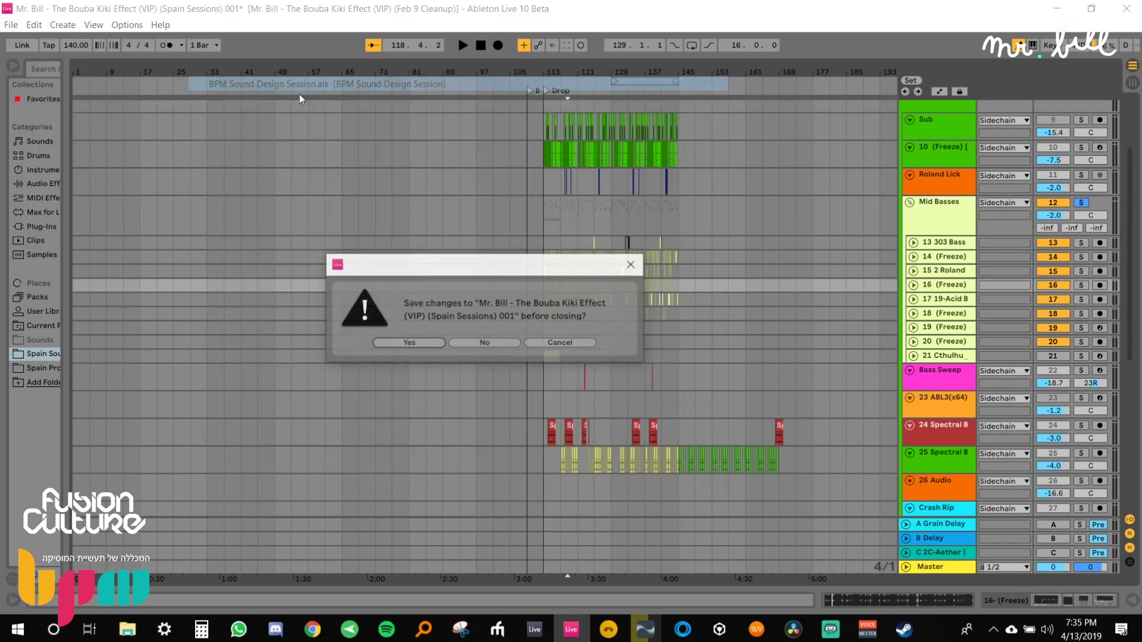
left_click(484, 340)
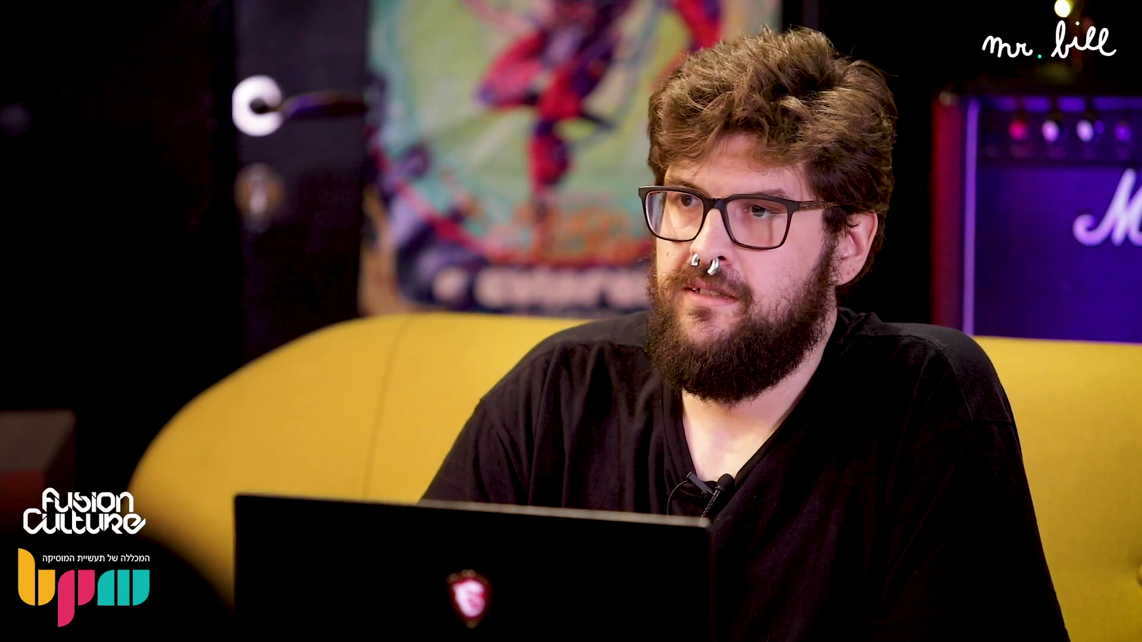
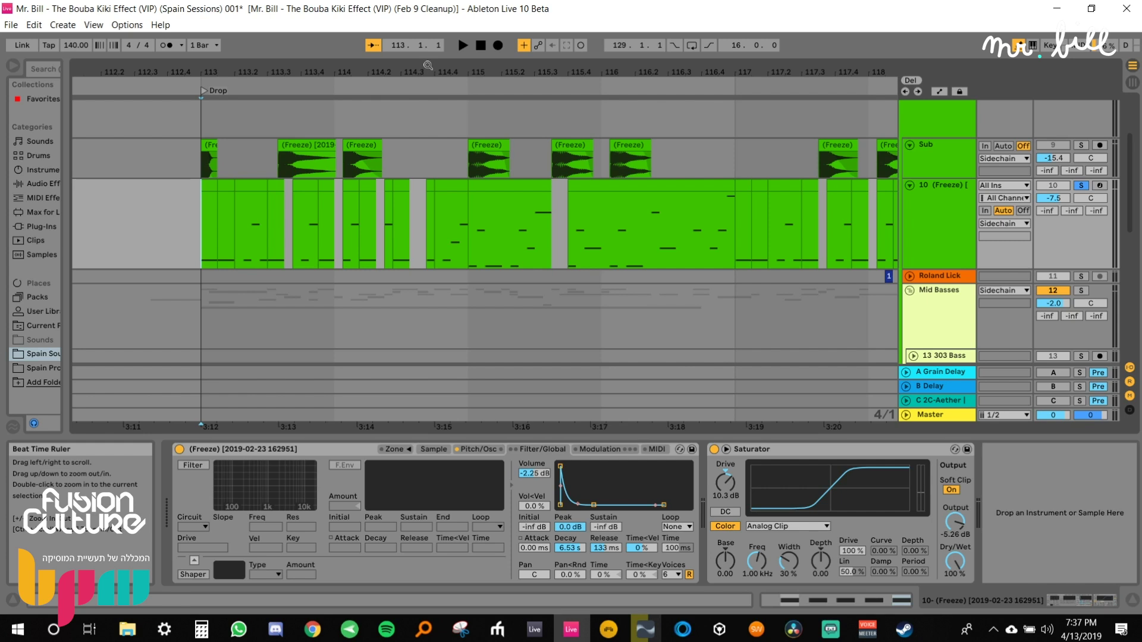
Select the first four bars of track 10 from the Drop at bar 113 and audition them.
left_click(209, 187)
left_click_drag(458, 69, 433, 60)
left_click_drag(258, 240, 627, 235)
key("space")
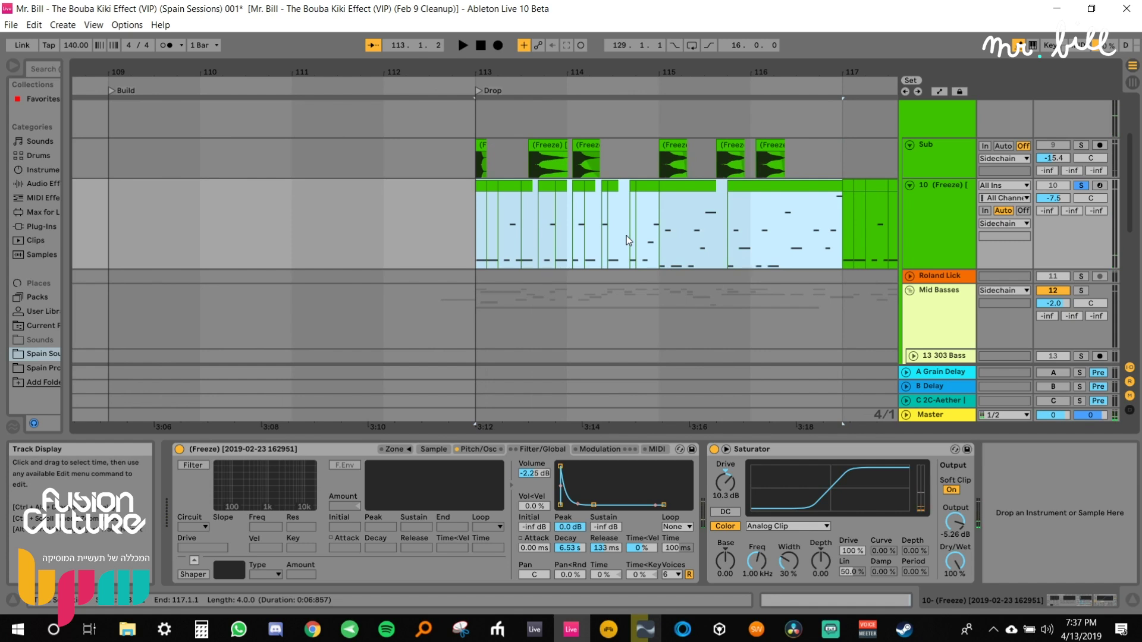
key("space")
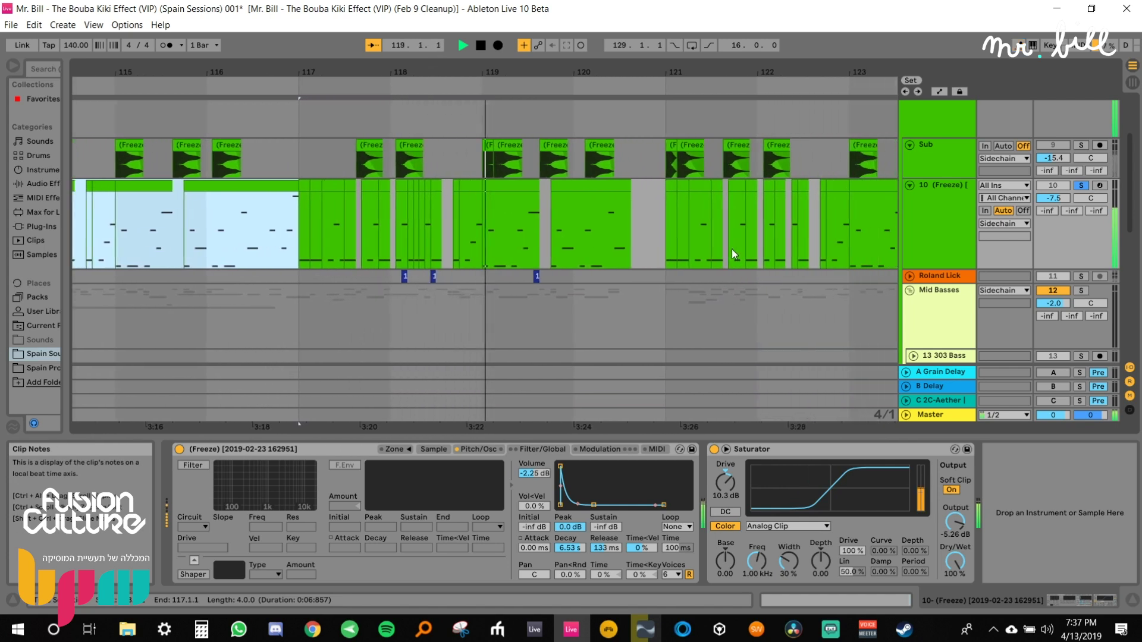
key("space")
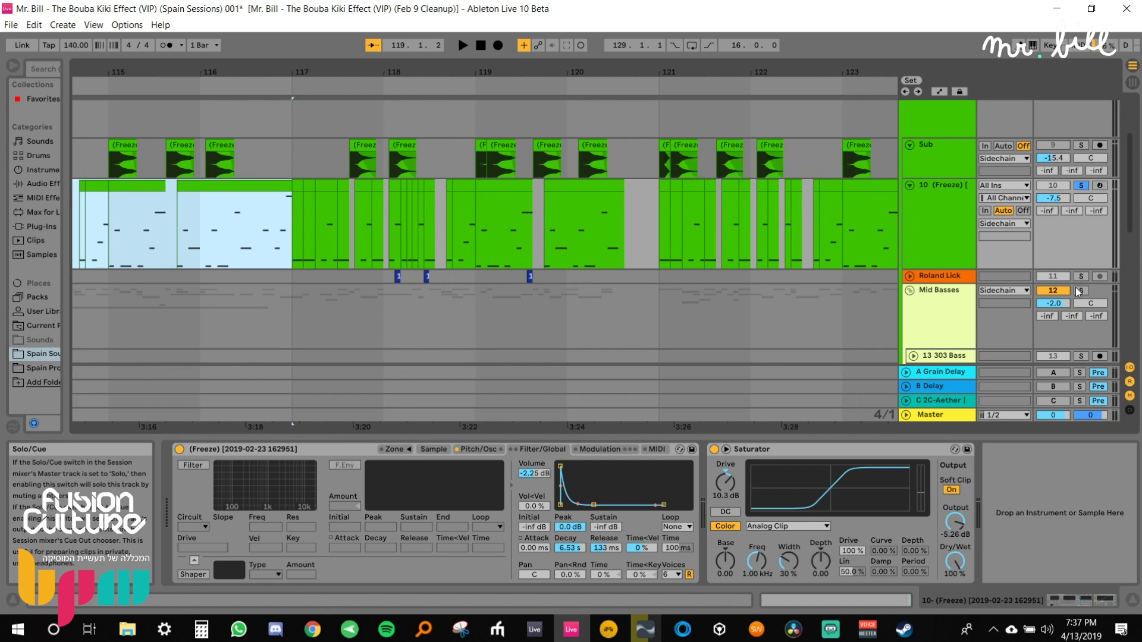
Play the Drop again with the Mid Basses group soloed alongside track 10.
key("space")
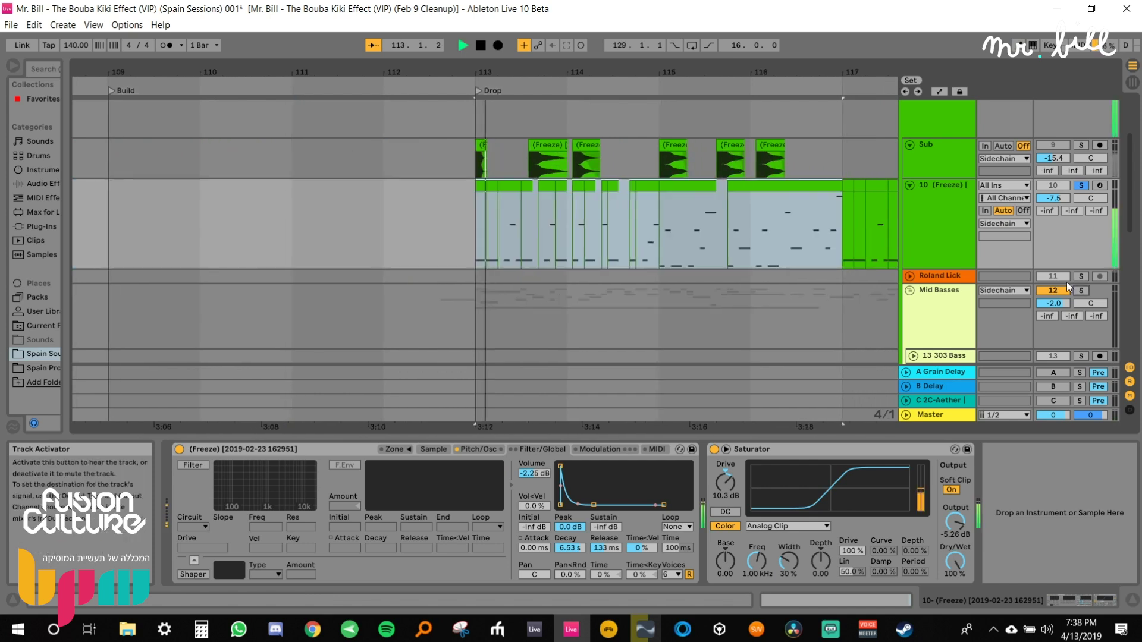
left_click(1081, 290)
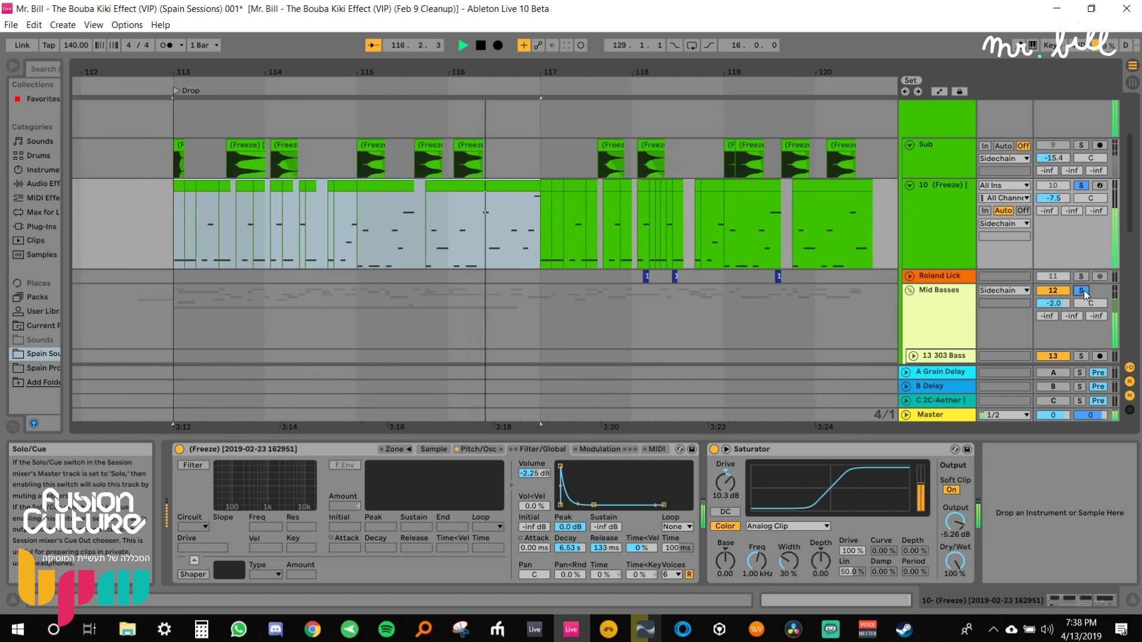
key("space")
Set a fixed 1/16 grid and audition the last notes of track 10 before bar 117.
right_click(370, 125)
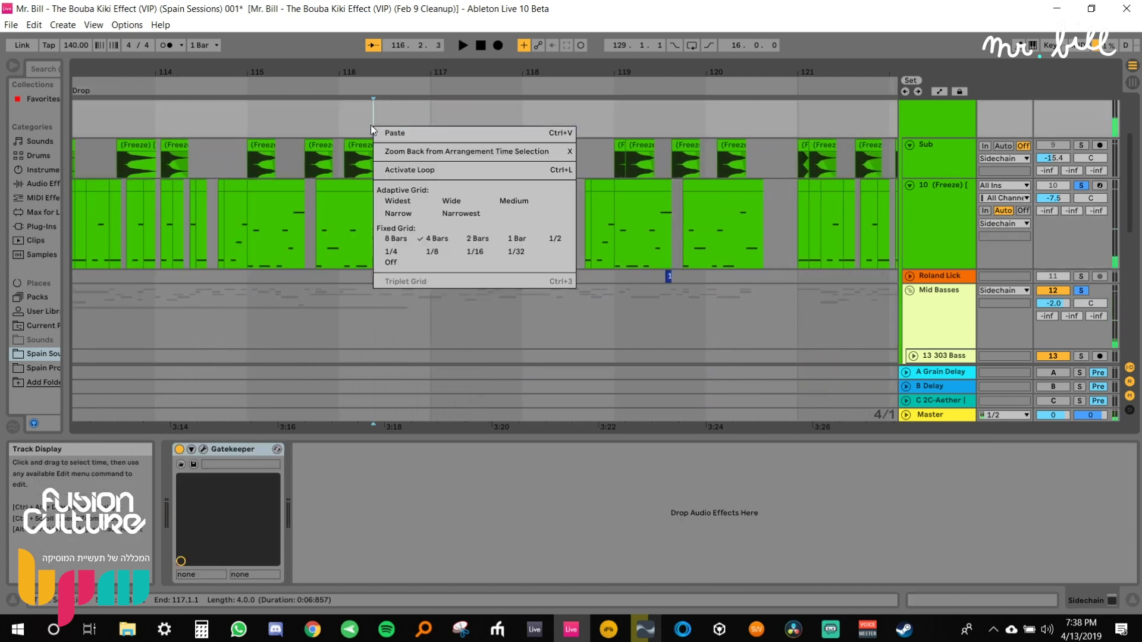
left_click(484, 251)
left_click_drag(402, 257, 432, 257)
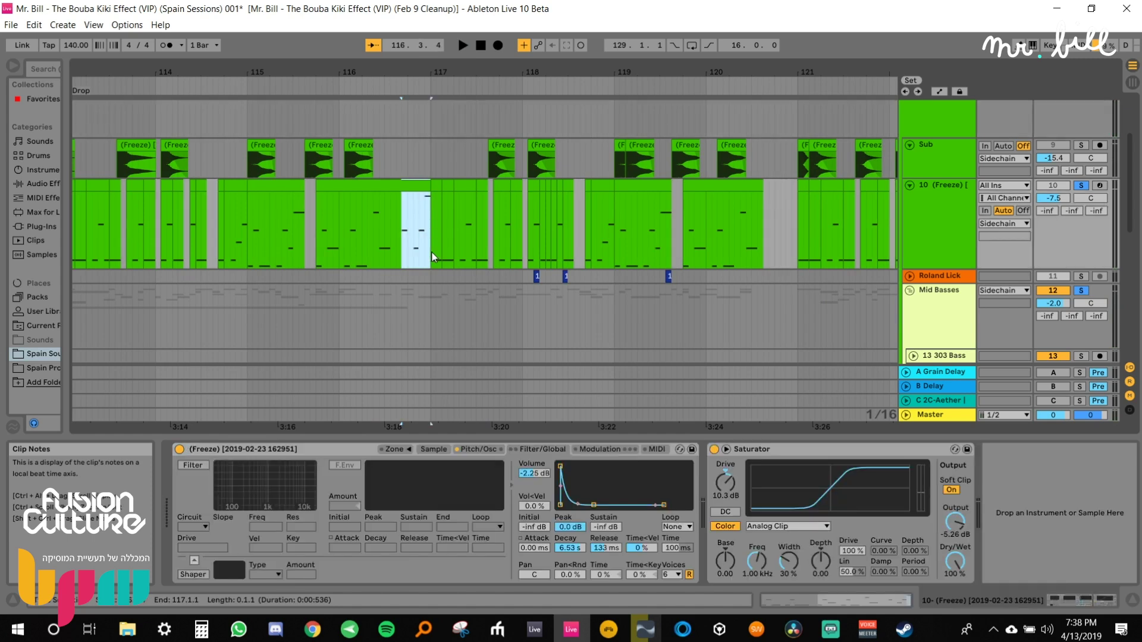
key("space")
key("space")
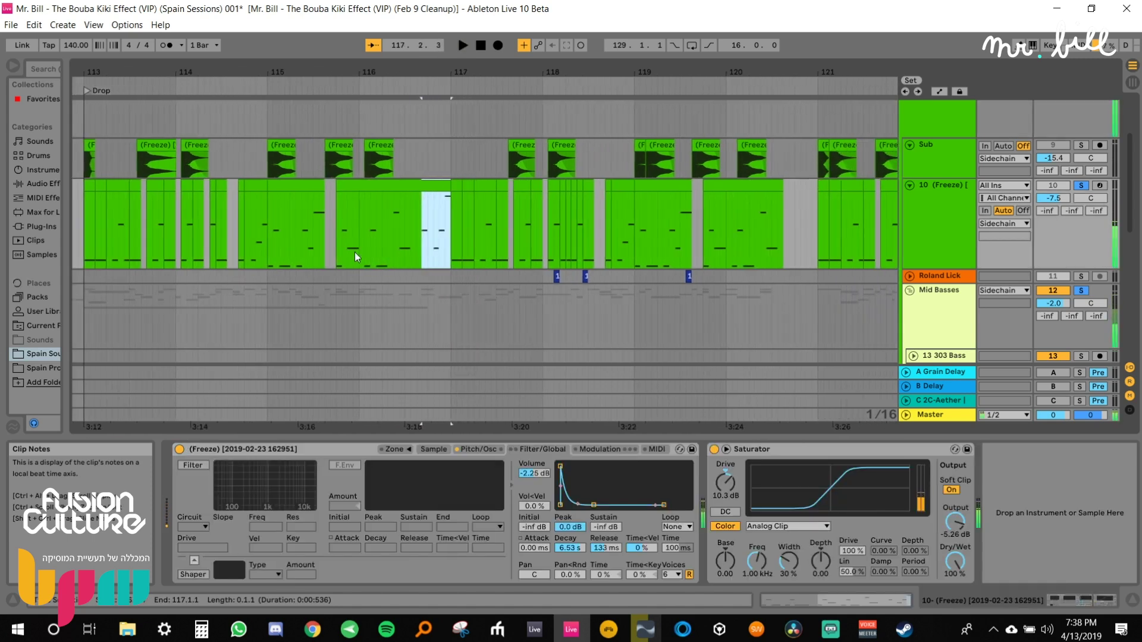
Select the whole track 10 clip that ends at bar 117 and audition it.
left_click(361, 188)
key("space")
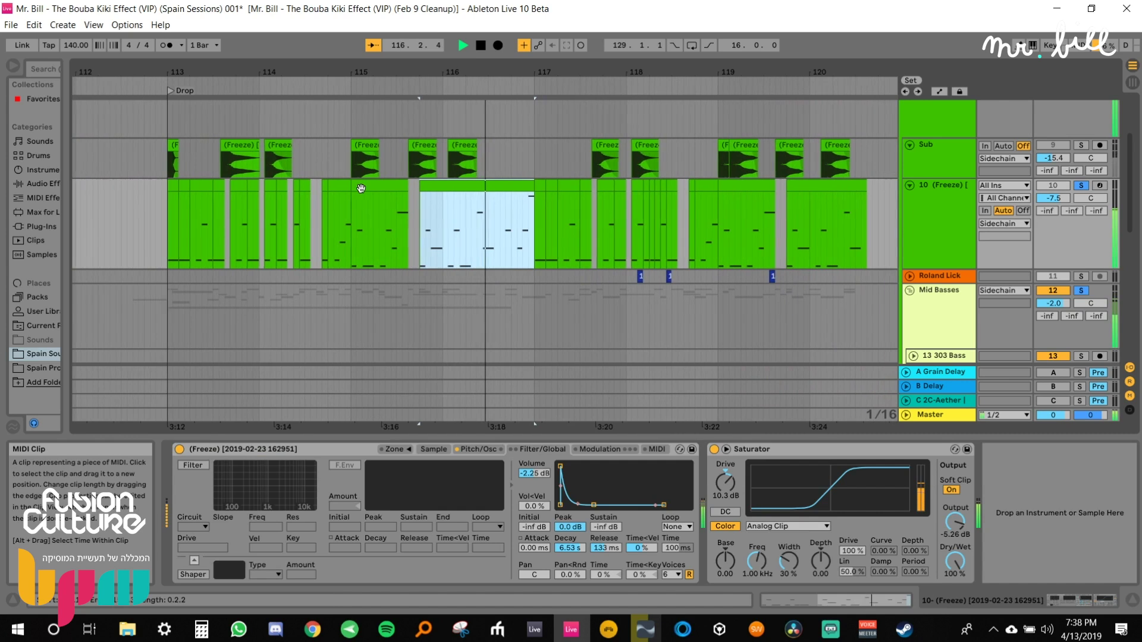
key("space")
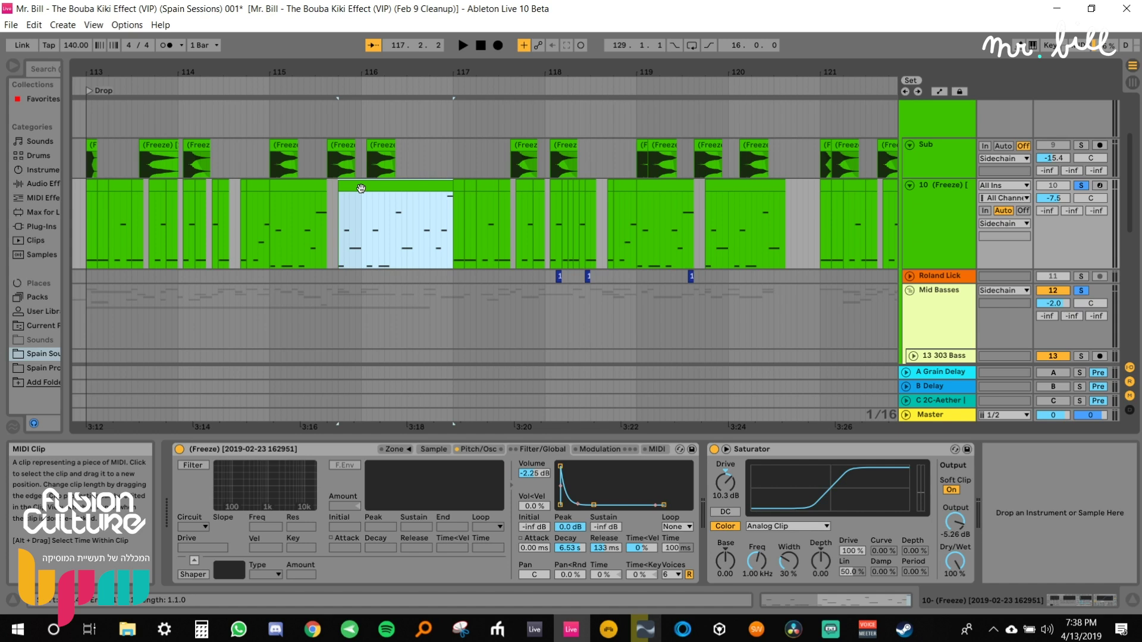
Open the recent set BPM Sound Design Session.als.
left_click(11, 25)
mouse_move(139, 69)
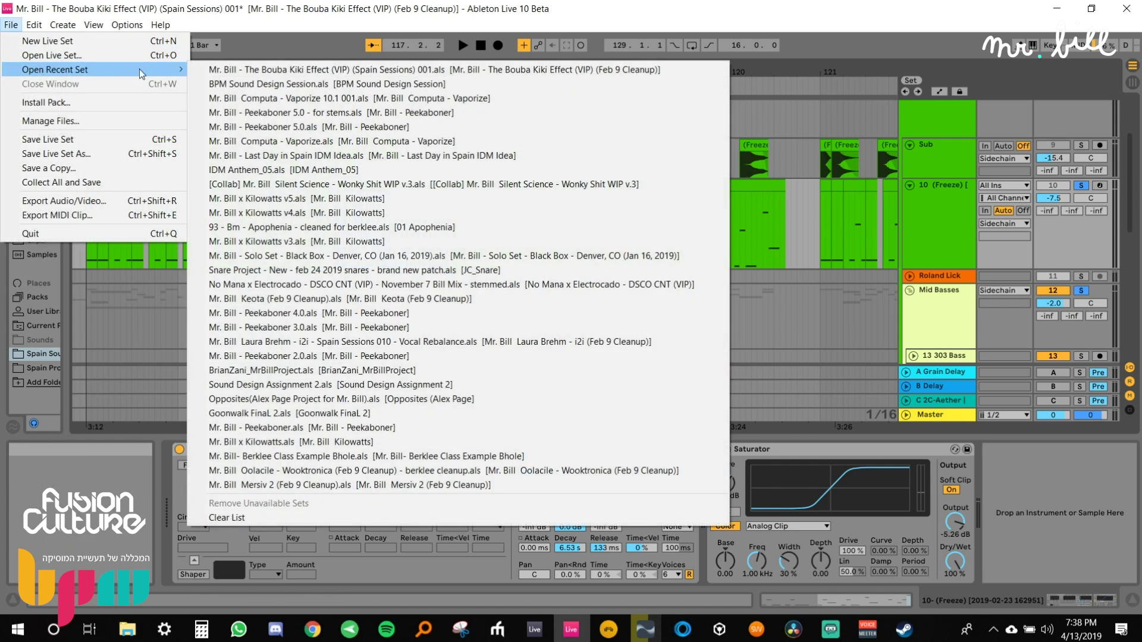
left_click(273, 87)
left_click(503, 343)
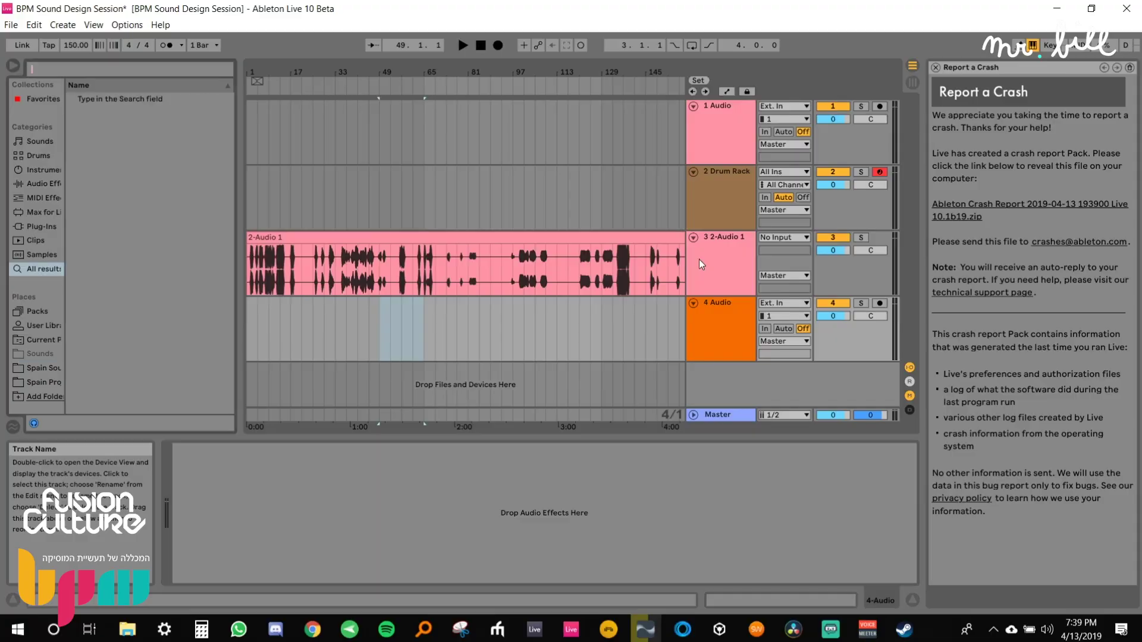
Search the browser for "snare", add the 2-Snare_9 sample ending in 134245 to track 4 at bar 113, and show its clip details.
type("snare")
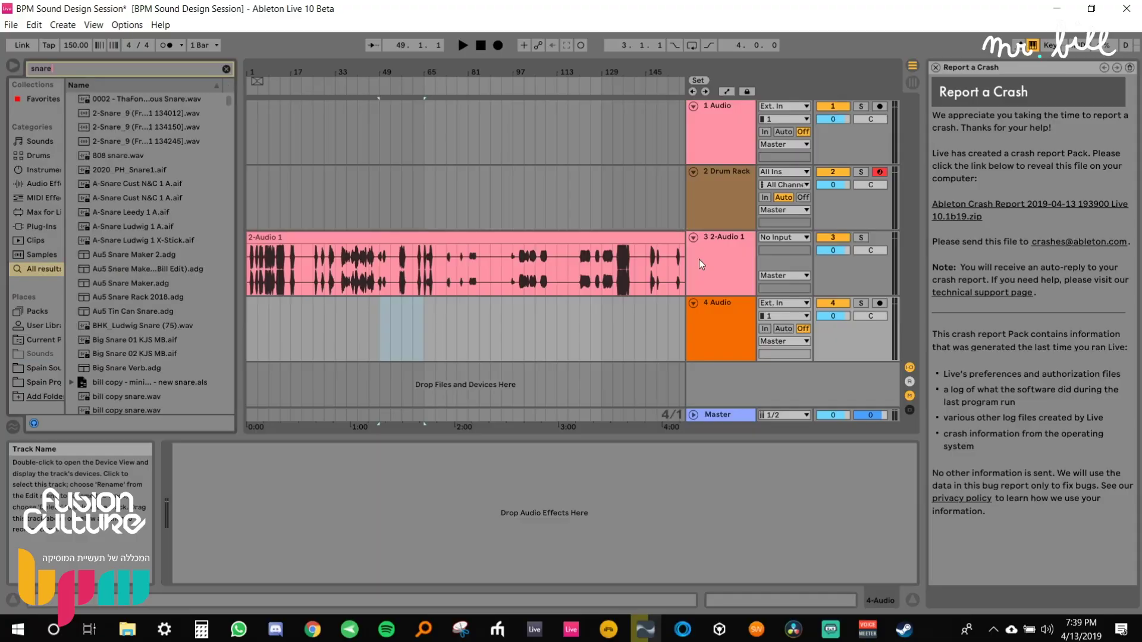
left_click(116, 144)
left_click(573, 334)
left_click_drag(573, 336, 573, 333)
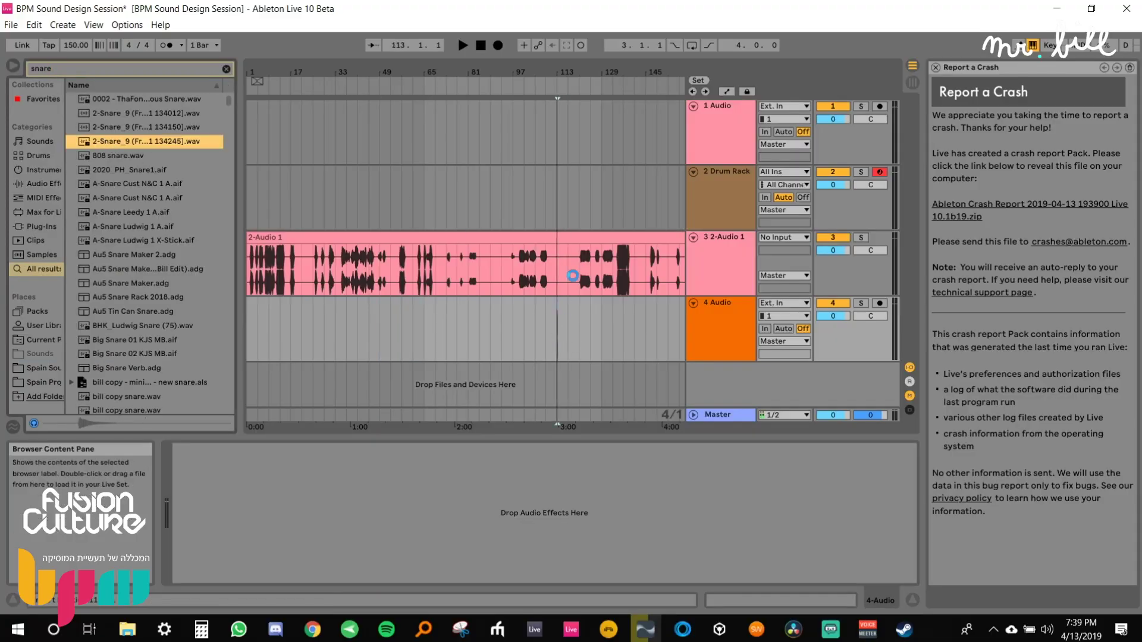
left_click_drag(559, 73, 523, 196)
left_click(414, 302)
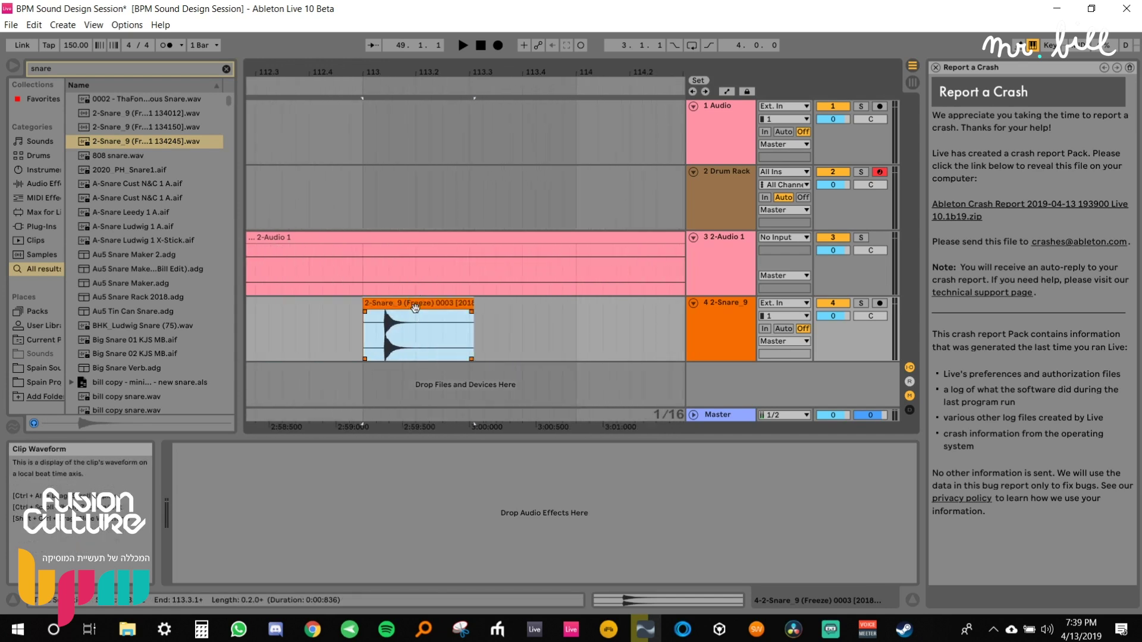
double_click(400, 321)
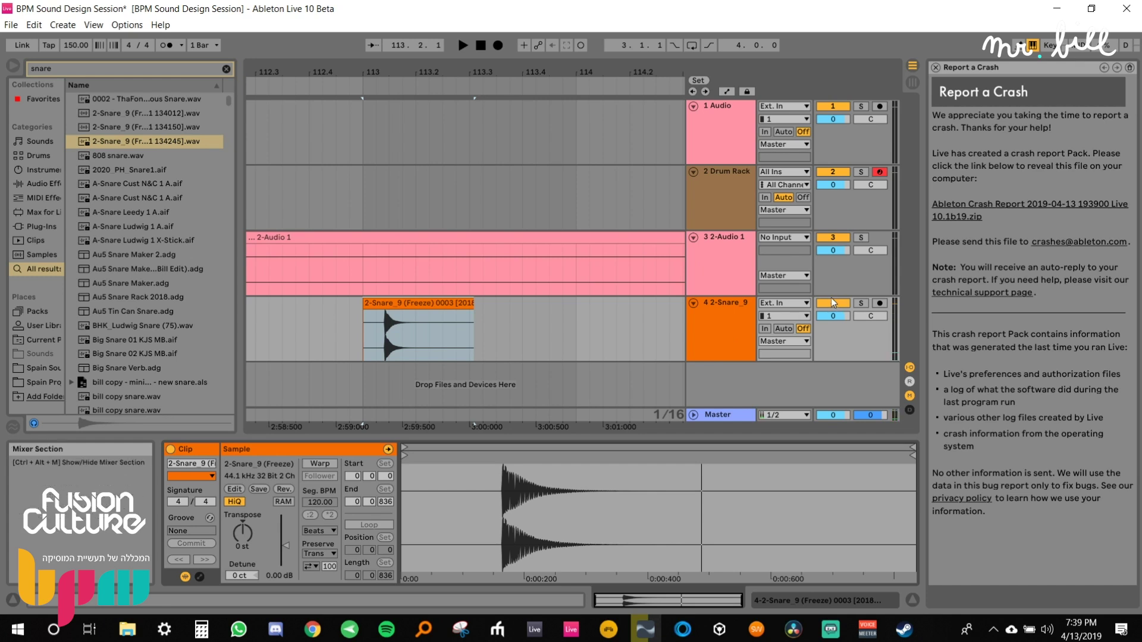
Add Erosion to the snare track in Noise mode, raise its frequency and amount close to maximum, and audition the snare.
key("ctrl+f")
type("ero")
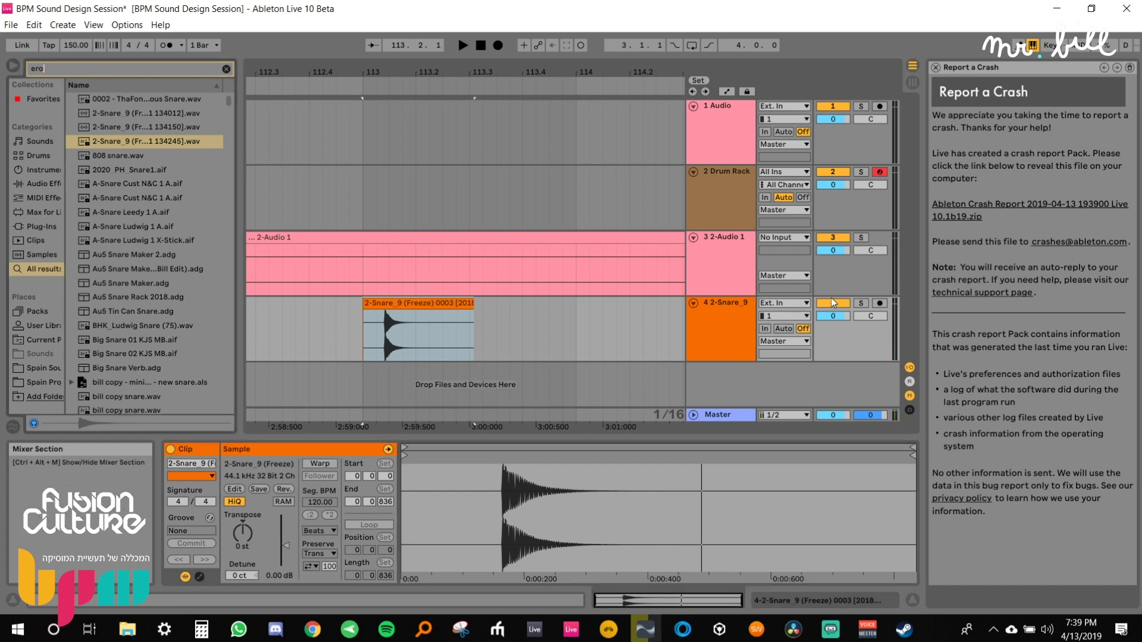
double_click(121, 103)
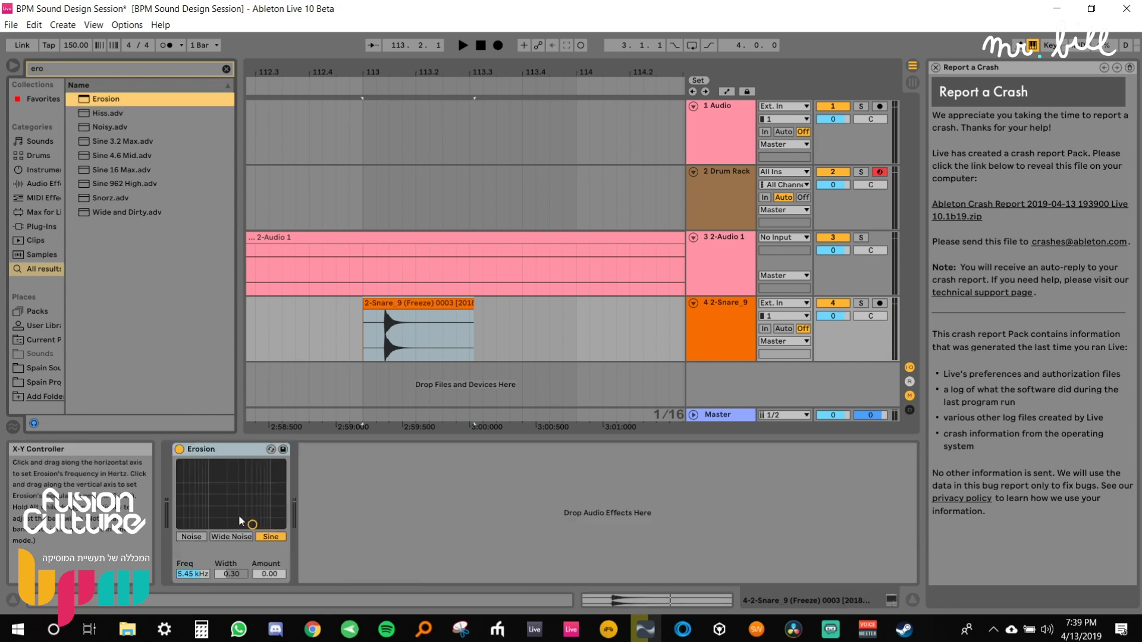
left_click(198, 536)
left_click_drag(259, 516, 280, 465)
key("space")
key("space")
Set Erosion's width to 2.38, frequency to 16.4 kHz and amount to 200 while auditioning the snare.
left_click_drag(230, 574, 231, 524)
key("space")
key("space")
key("space")
left_click_drag(279, 466, 278, 463)
key("space")
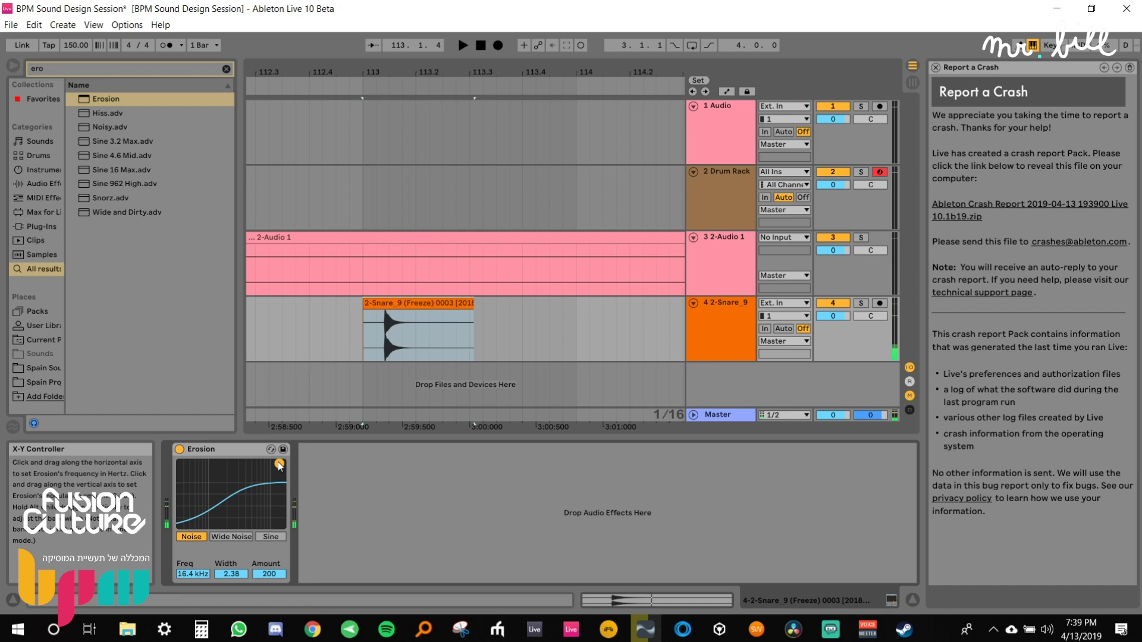
Add EQ Eight after Erosion, disable band 1 and boost band 4 by 4.34 dB at 2.11 kHz.
key("ctrl+f")
type("re")
type("eq")
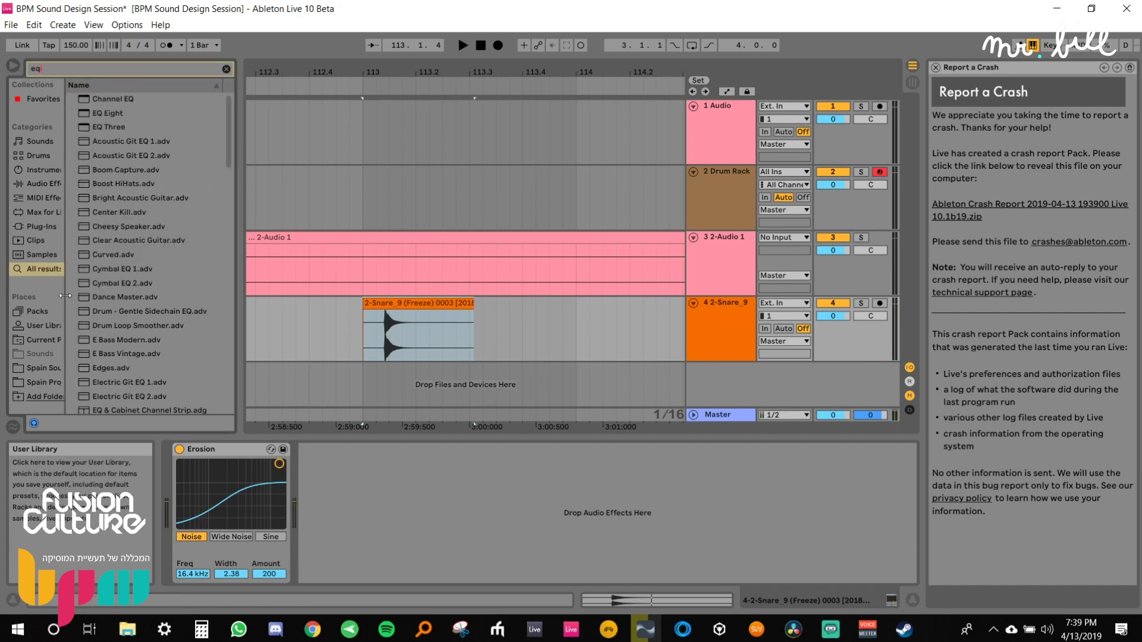
left_click_drag(107, 112, 426, 508)
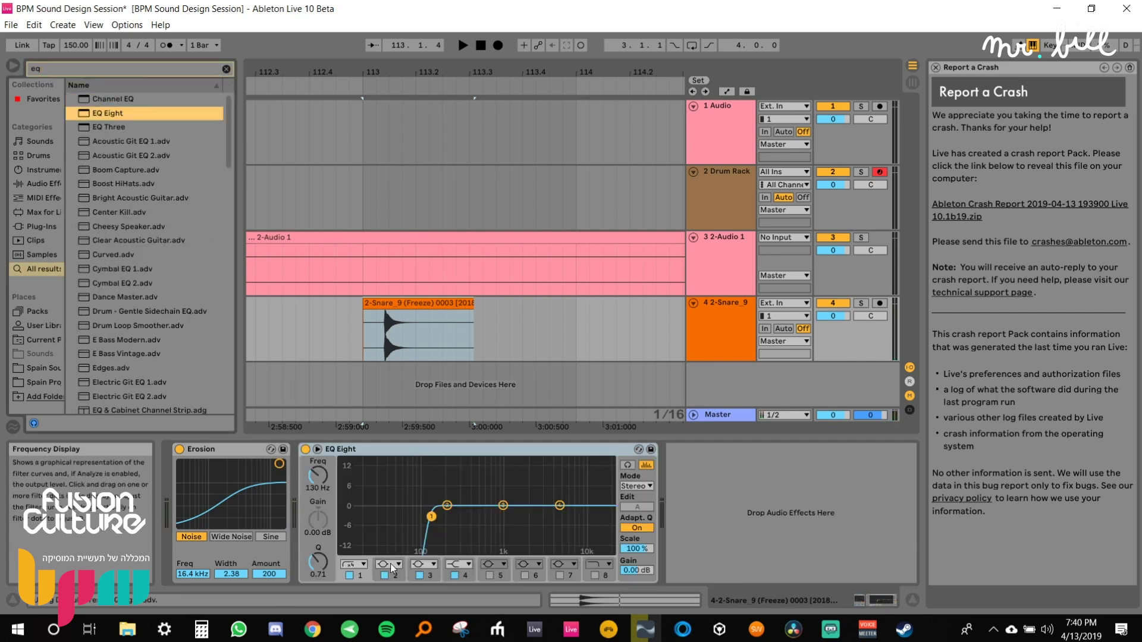
left_click(350, 575)
key("space")
key("space")
left_click_drag(560, 505, 530, 493)
Add Reverb after EQ Eight with Lo Cut on and Hi Cut off, setting the input filter to 18.0 kHz and 5.64.
key("ctrl+f")
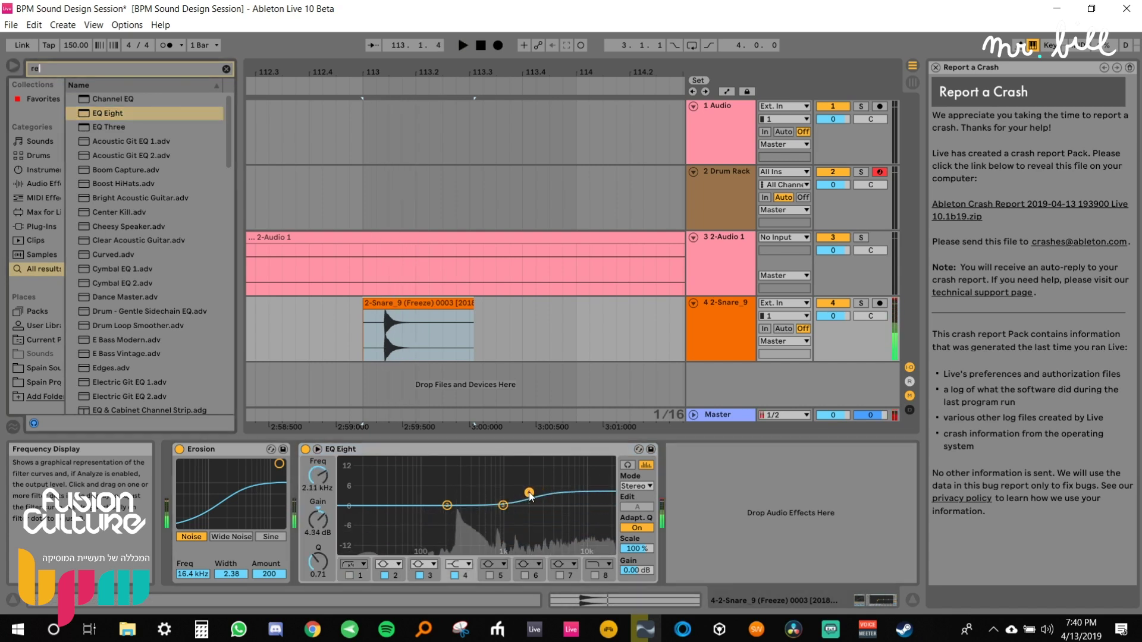
type("rev")
double_click(120, 99)
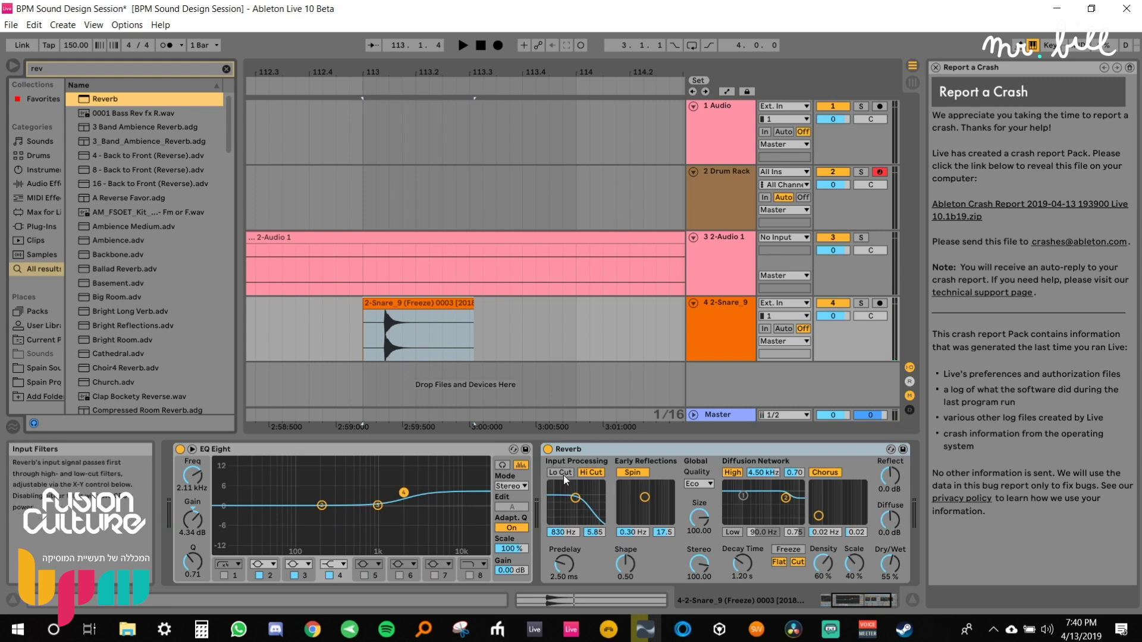
left_click(563, 475)
left_click(591, 475)
left_click_drag(575, 497, 578, 499)
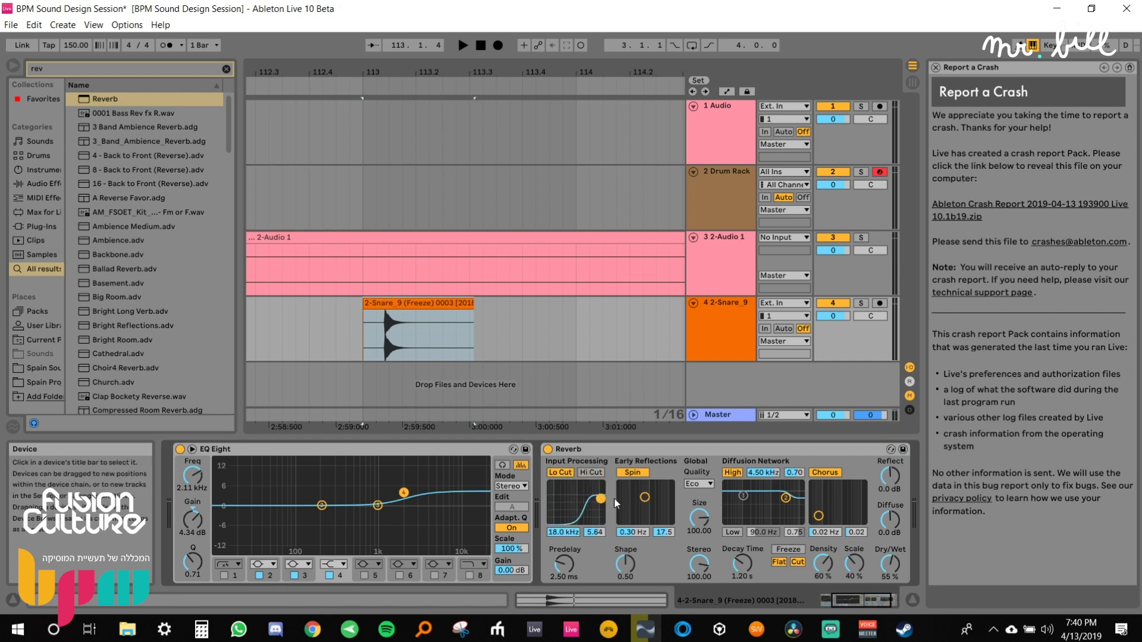
Audition the Reverb at 100% wet, shorten its decay time to 432 ms and set Dry/Wet to 52%.
left_click_drag(886, 565, 886, 529)
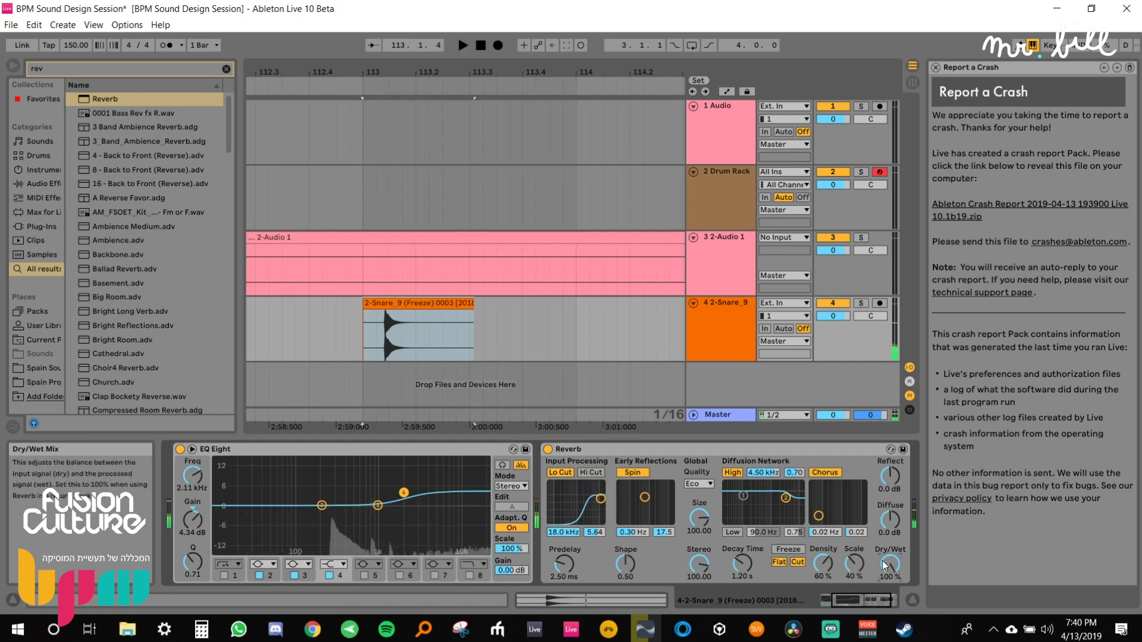
left_click(885, 602)
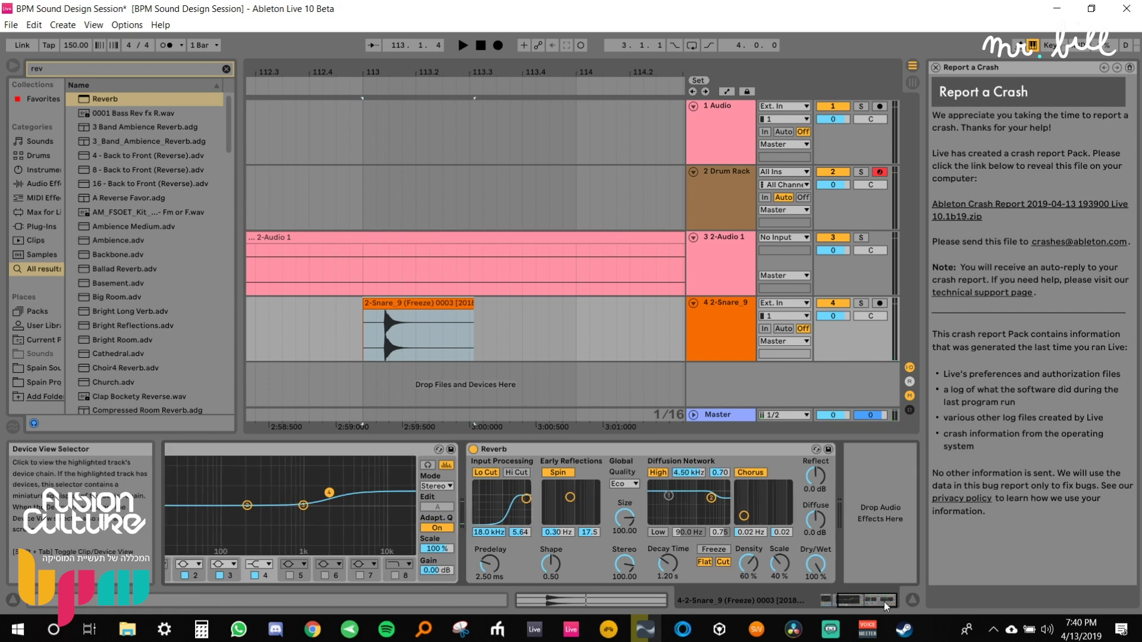
key("space")
left_click_drag(668, 562, 667, 588)
mouse_move(815, 564)
left_mouse_down()
mouse_move(815, 595)
mouse_move(814, 561)
left_mouse_up()
key("space")
key("space")
key("space")
Add Multiband Dynamics after the Reverb and audition the snare through it.
key("ctrl+f")
type("multi")
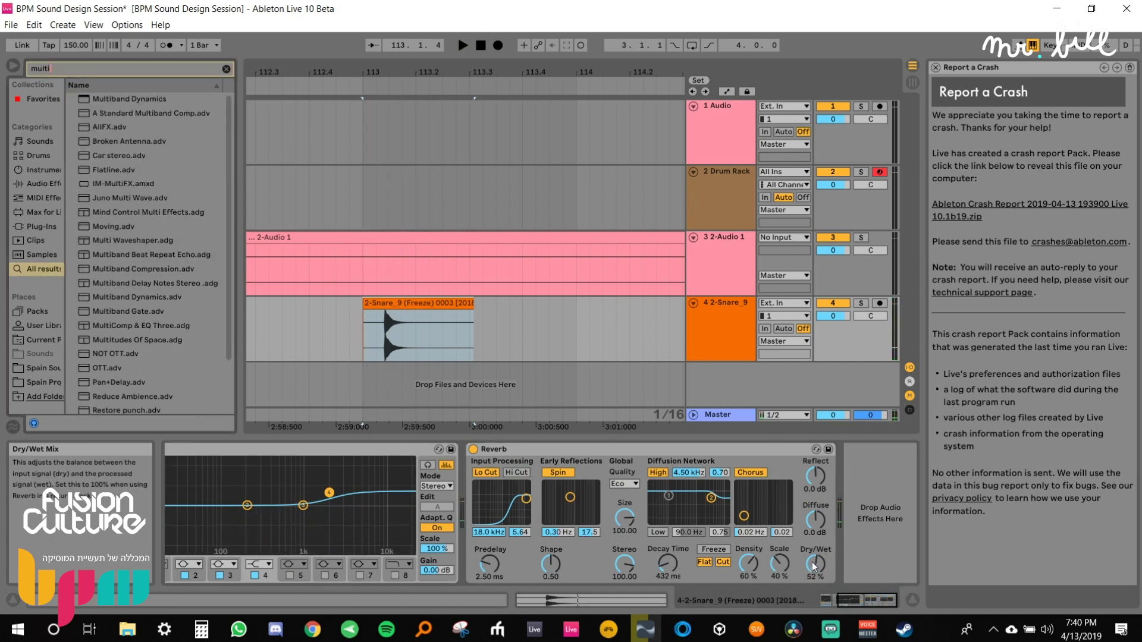
left_click(119, 98)
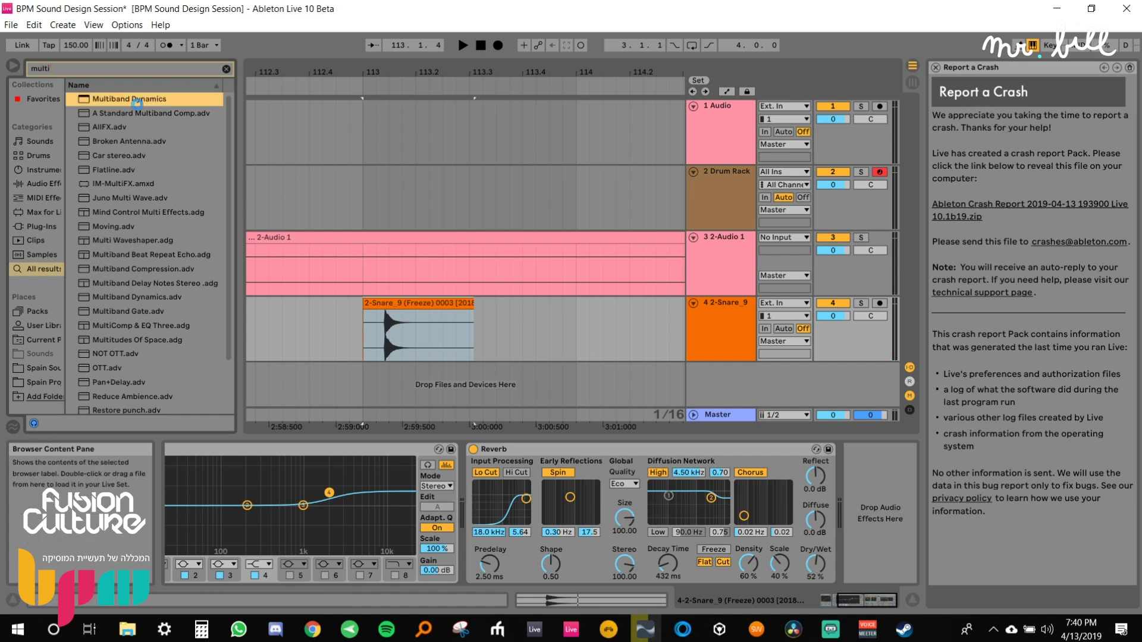
left_click(875, 601)
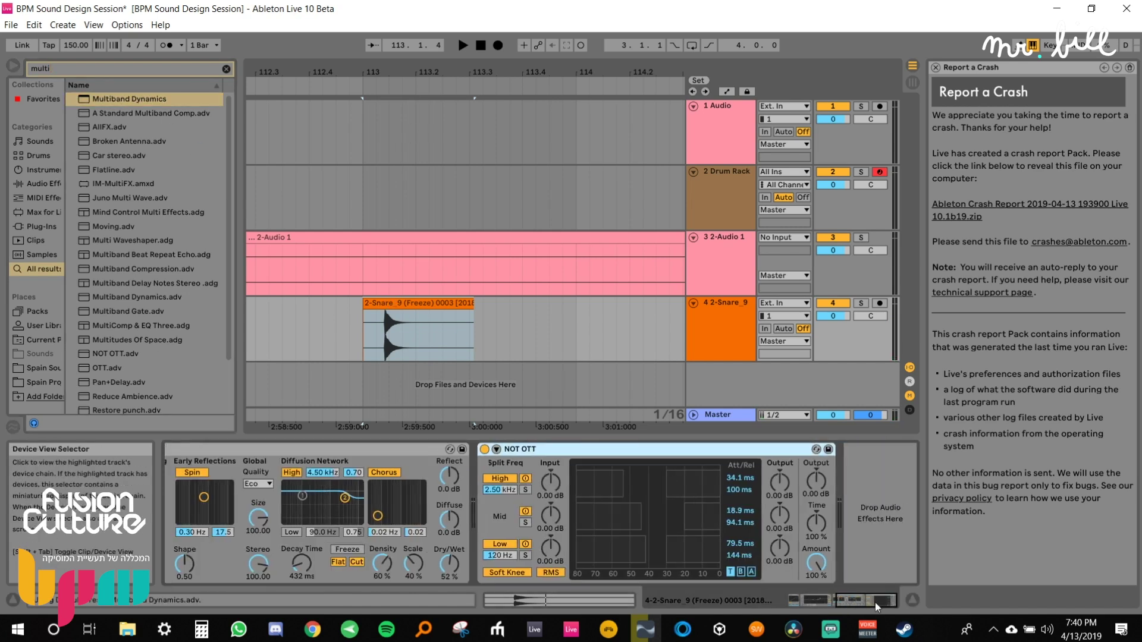
key("space")
key("space")
Raise the high band's output gain in Multiband Dynamics to 11.4 dB and audition the snare.
left_click_drag(779, 482, 780, 455)
key("space")
key("space")
key("space")
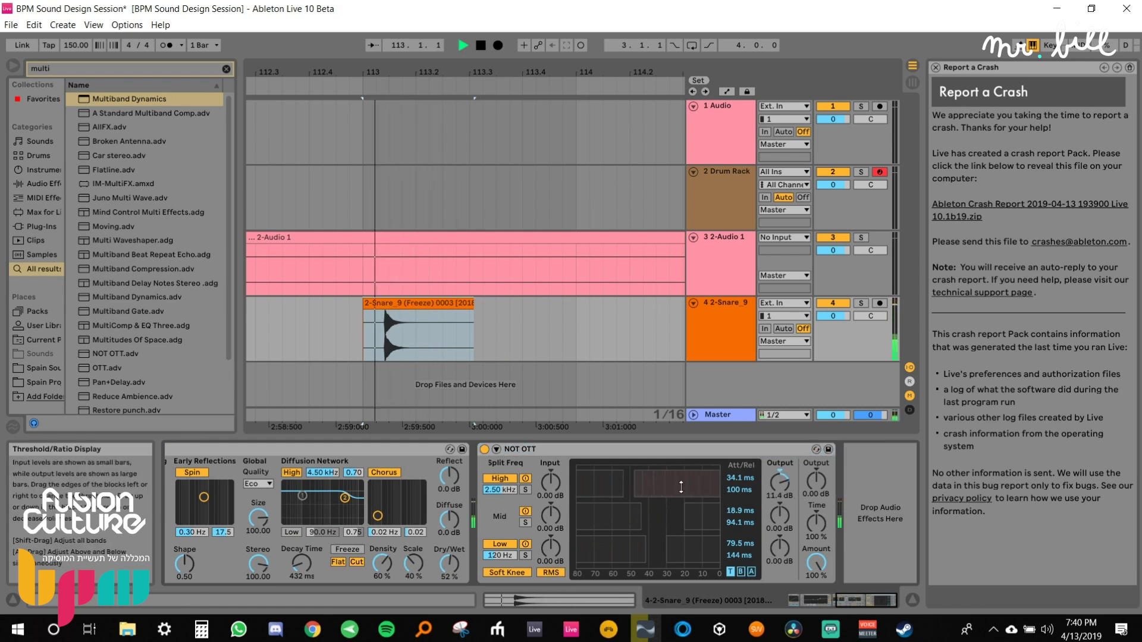
key("space")
Insert a second EQ Eight between Reverb and Multiband Dynamics and cut band 2 by 3.60 dB at 297 Hz.
key("ctrl+f")
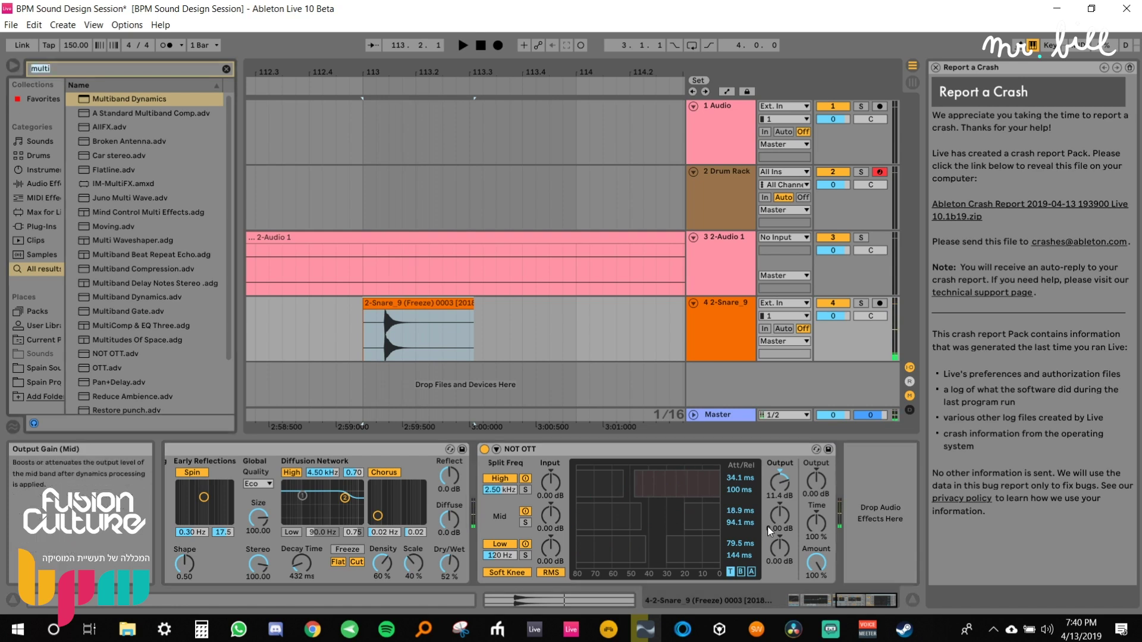
type("eq")
left_click(112, 112)
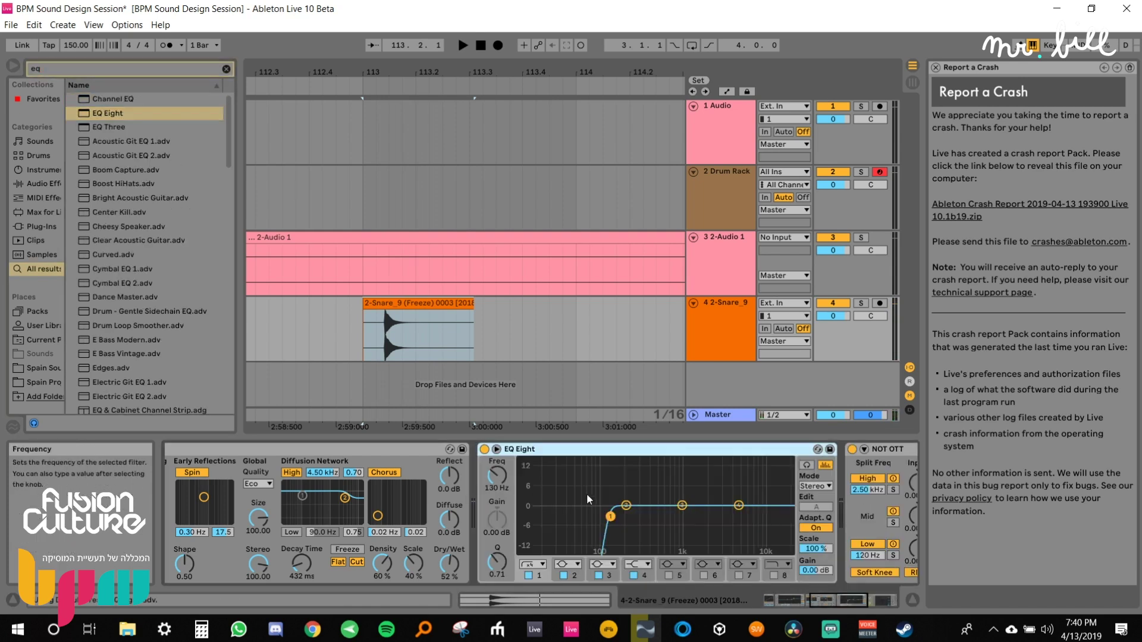
key("space")
key("space")
left_click_drag(626, 506, 639, 517)
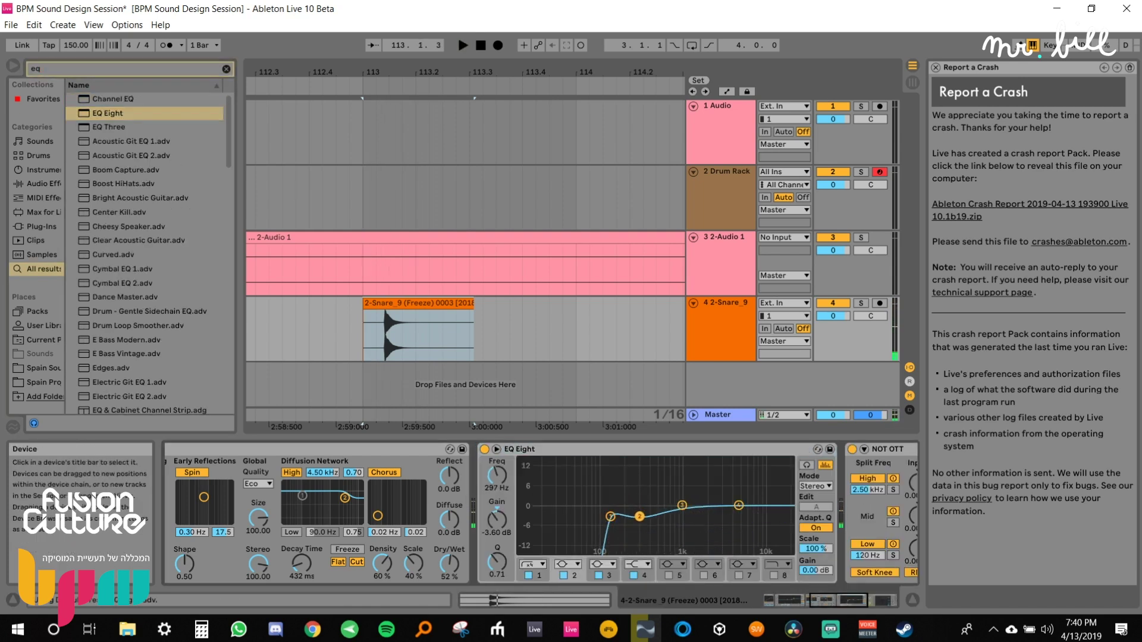
Narrow the second EQ Eight's 297 Hz dip by setting its Q to 4.25, auditioning the snare.
key("space")
key("space")
left_click_drag(497, 562, 497, 520)
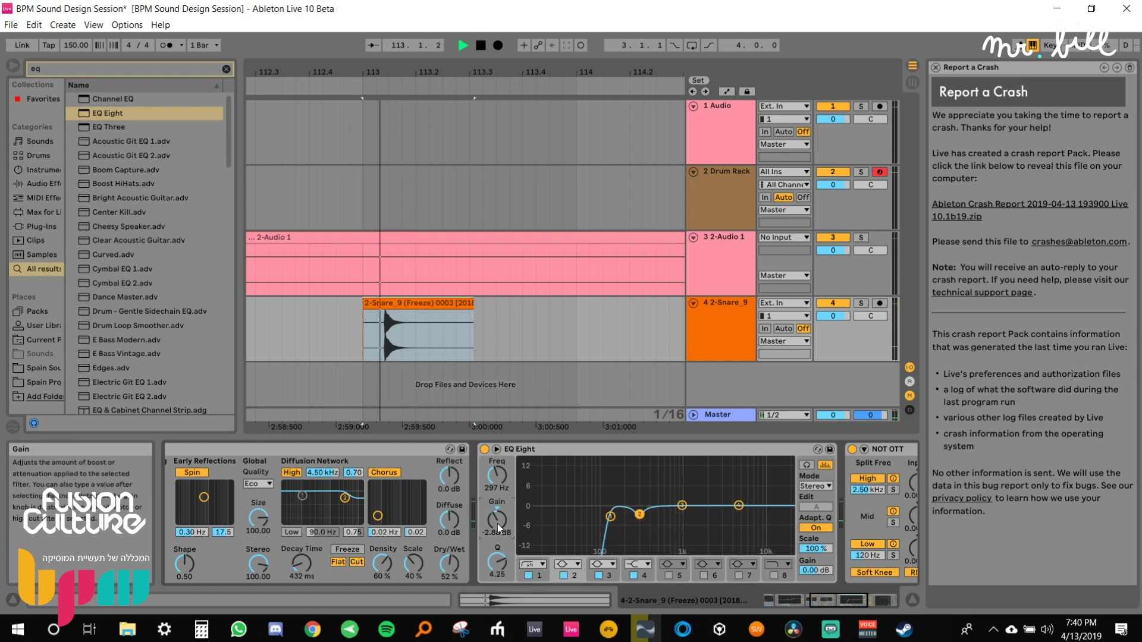
Insert a Saturator between the second EQ Eight and Multiband Dynamics, set its Drive to 12.0 dB and audition the snare.
key("ctrl+f")
type("sat")
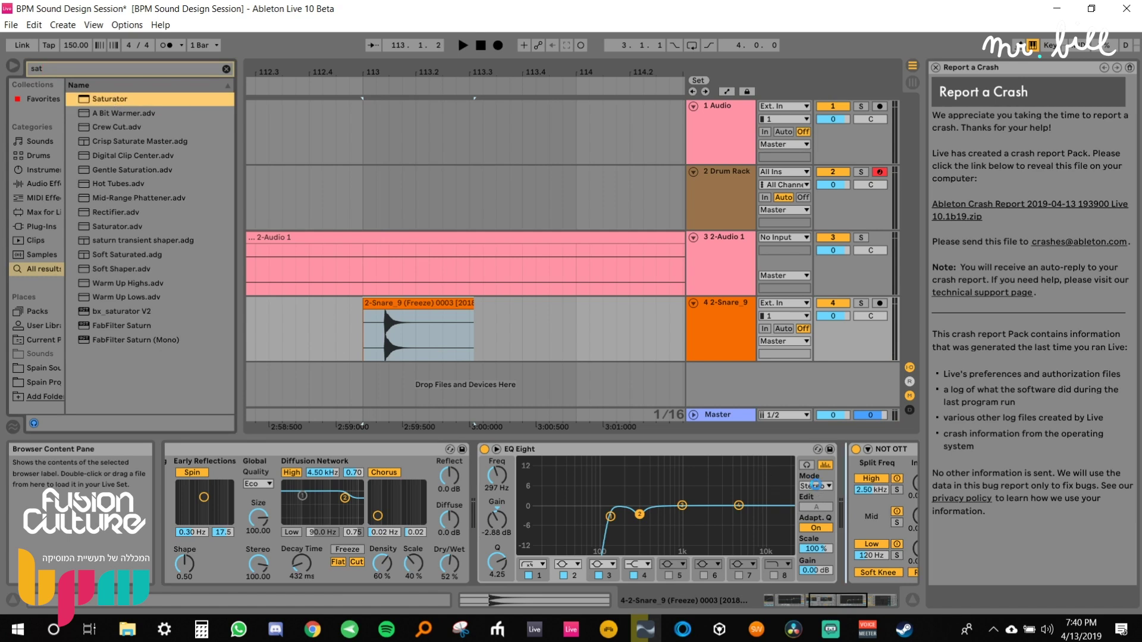
key("Return")
left_click_drag(662, 485, 661, 474)
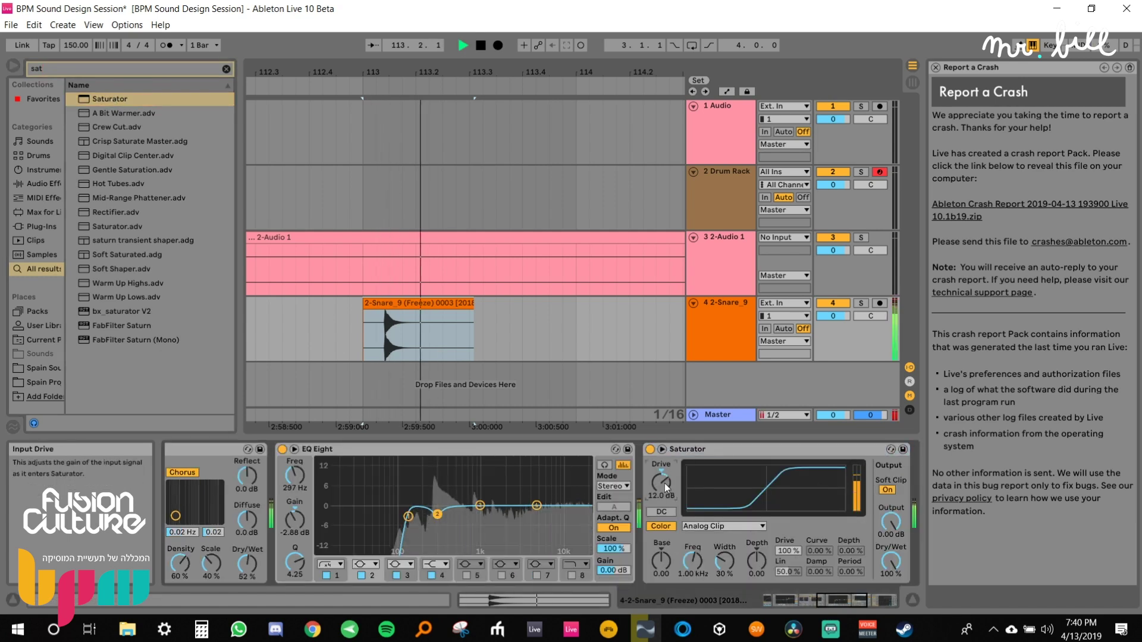
left_click(862, 601)
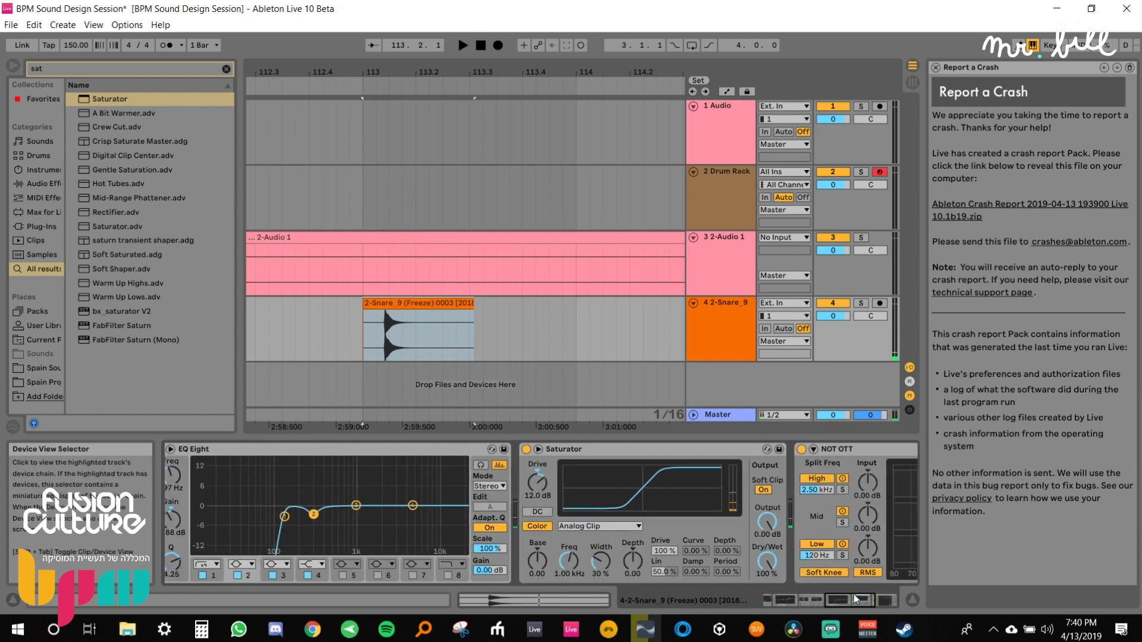
Delete the tail of the snare clip from 113.2 onward.
left_click(415, 315)
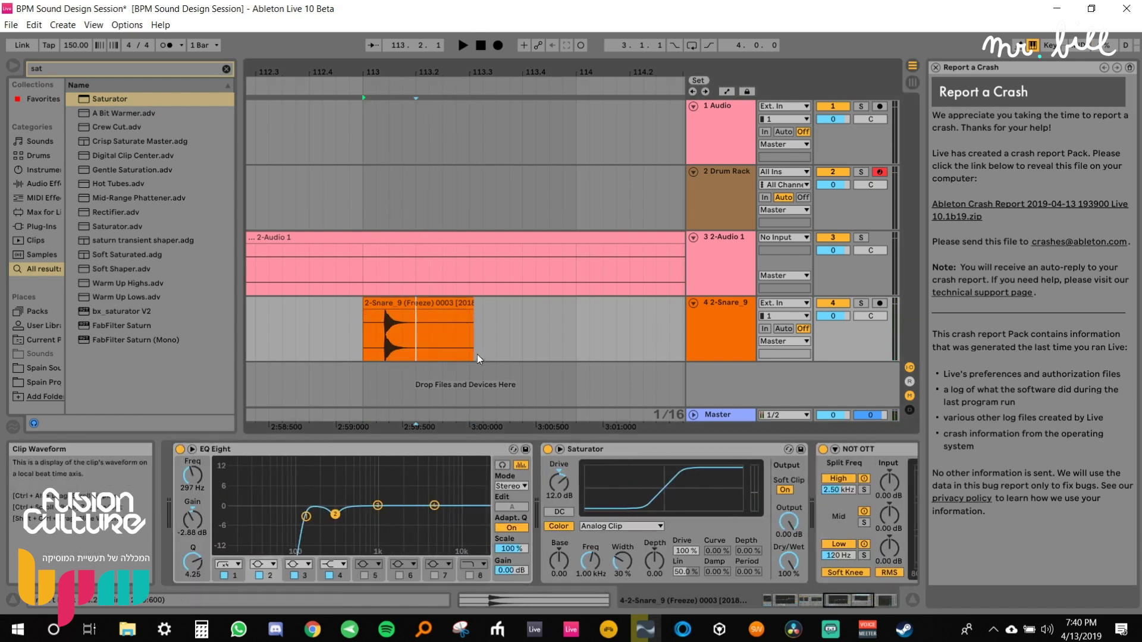
left_click_drag(496, 347, 419, 307)
key("Delete")
key("plus")
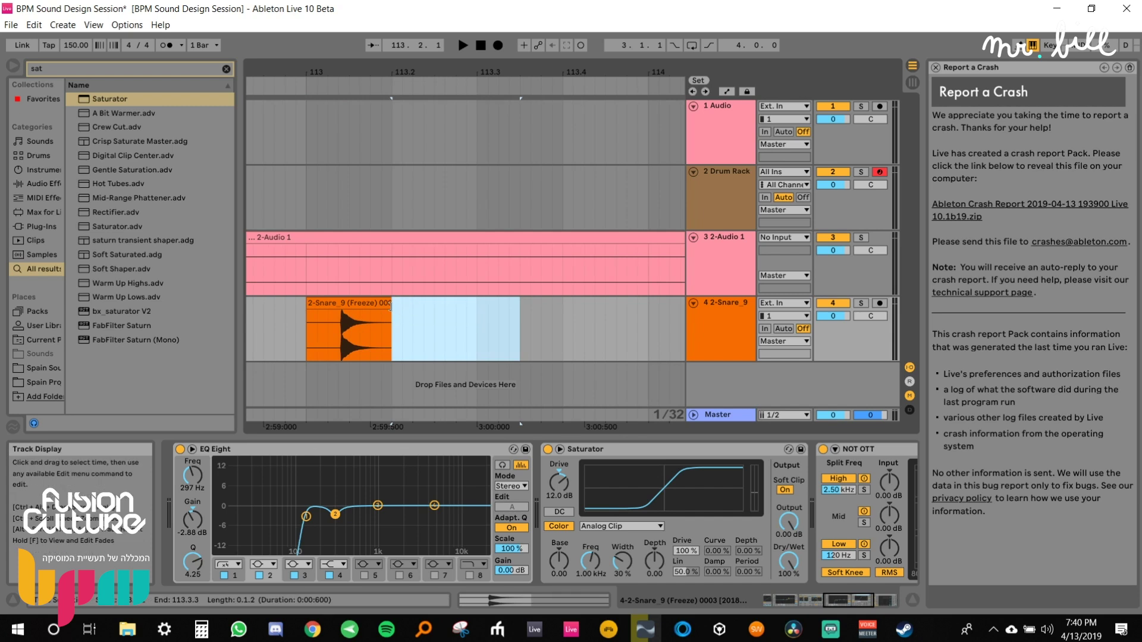
Fade out the end of the shortened snare clip and audition it from just before its start.
left_click(370, 309)
key("space")
left_click(298, 327)
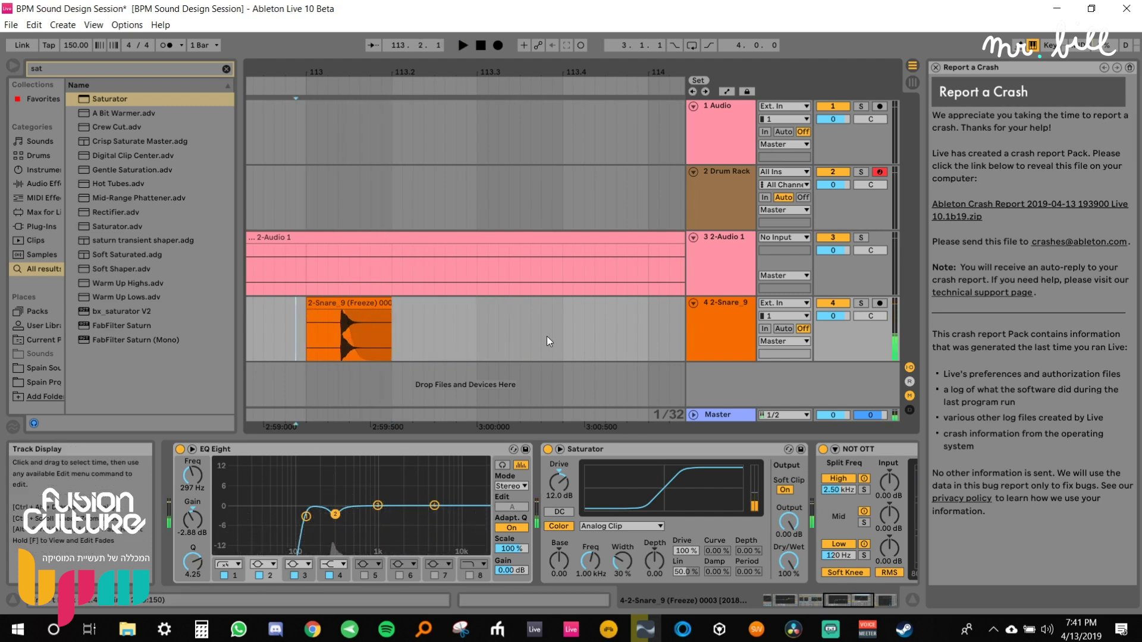
Move the 2-Snare_9 clip's sample start to 0.0.154, just before the snare hit, to skip the leading silence.
left_click(339, 306)
left_click_drag(404, 446, 598, 444)
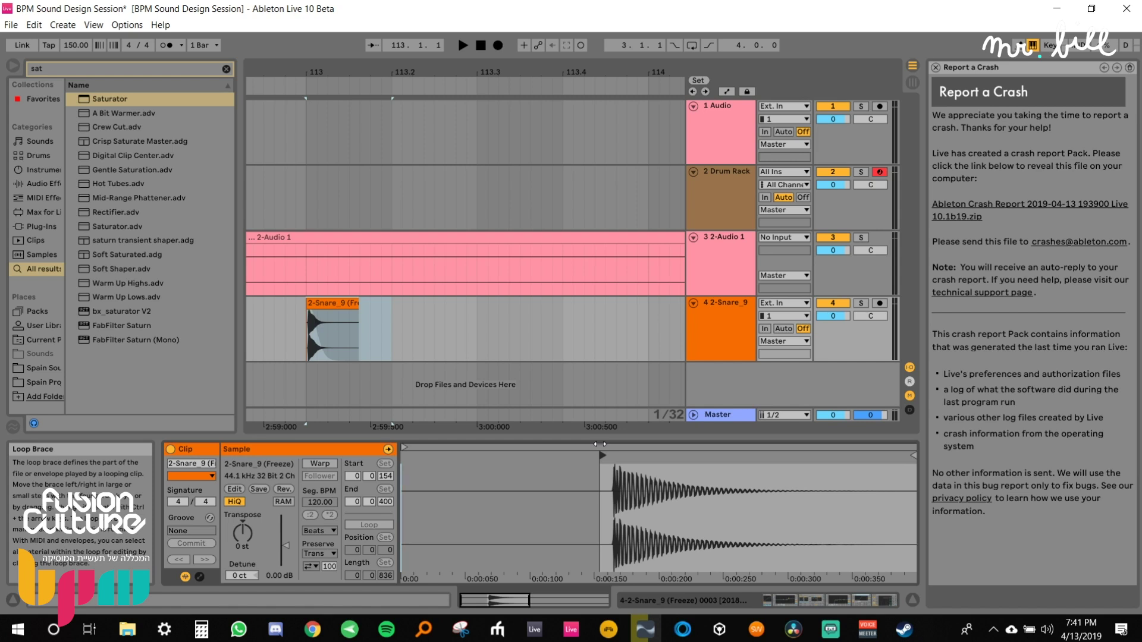
left_click_drag(421, 70, 420, 62)
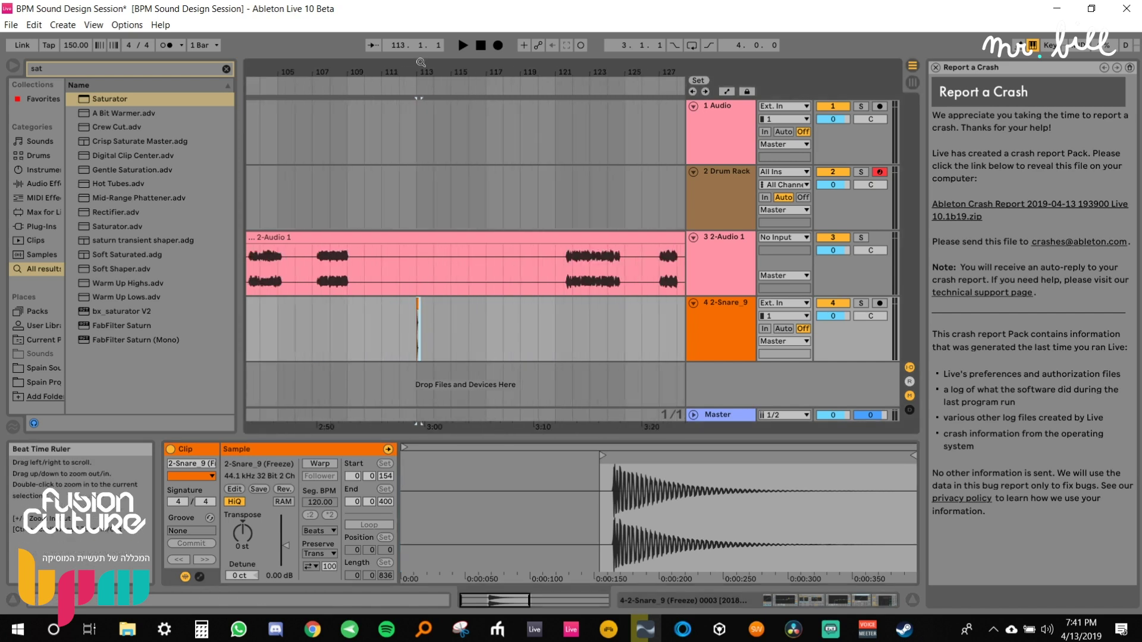
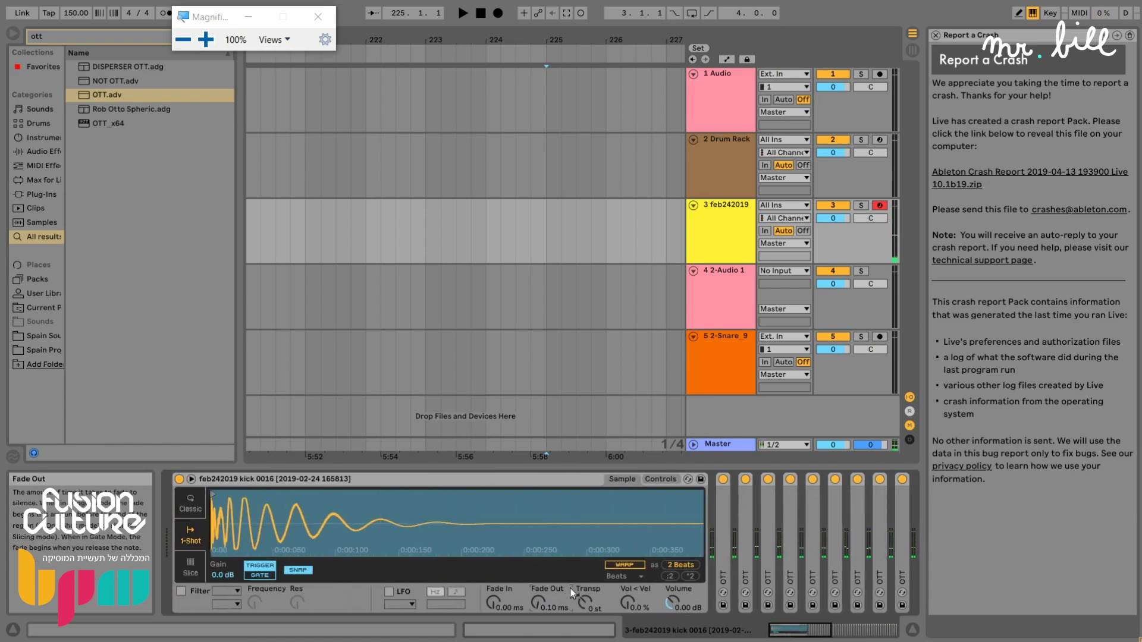
Raise the kick sample's transposition to +48 st as a test and settle it at +8 st.
left_click_drag(584, 602, 584, 571)
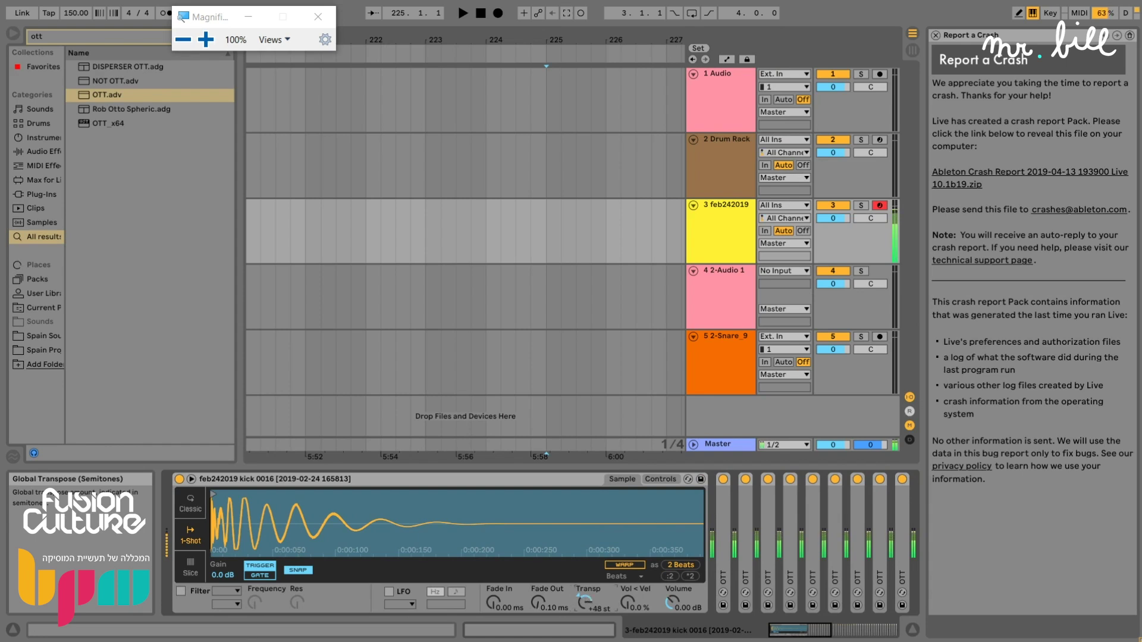
left_click_drag(583, 602, 583, 626)
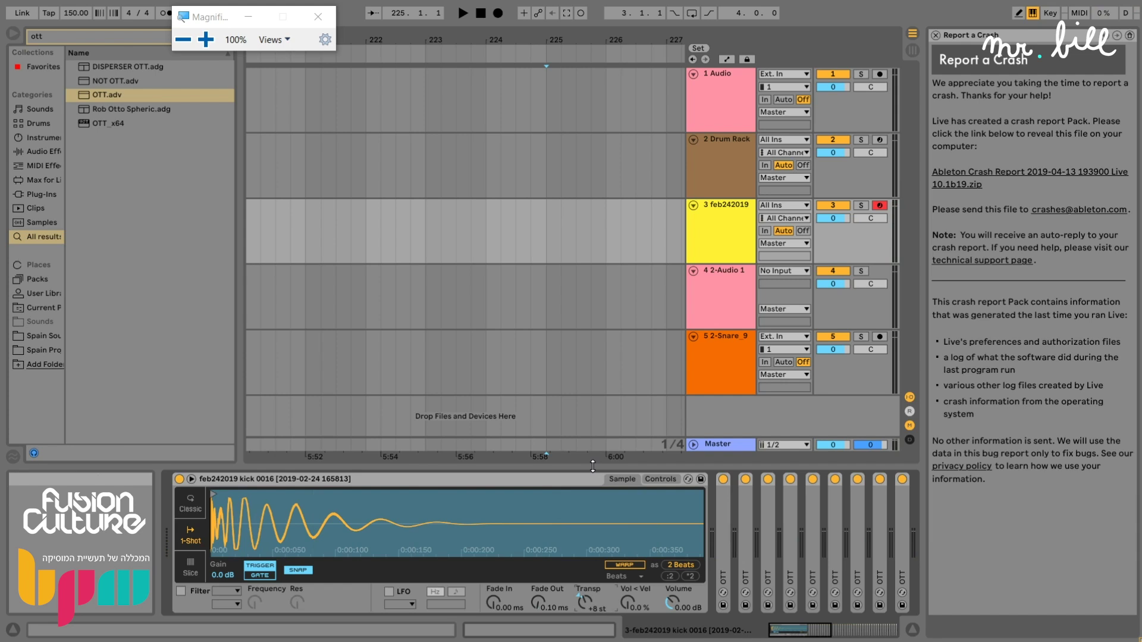
Group all the OTT devices on the kick track into one Audio Effect Rack, and leave the rack folded and deactivated.
left_click(892, 632)
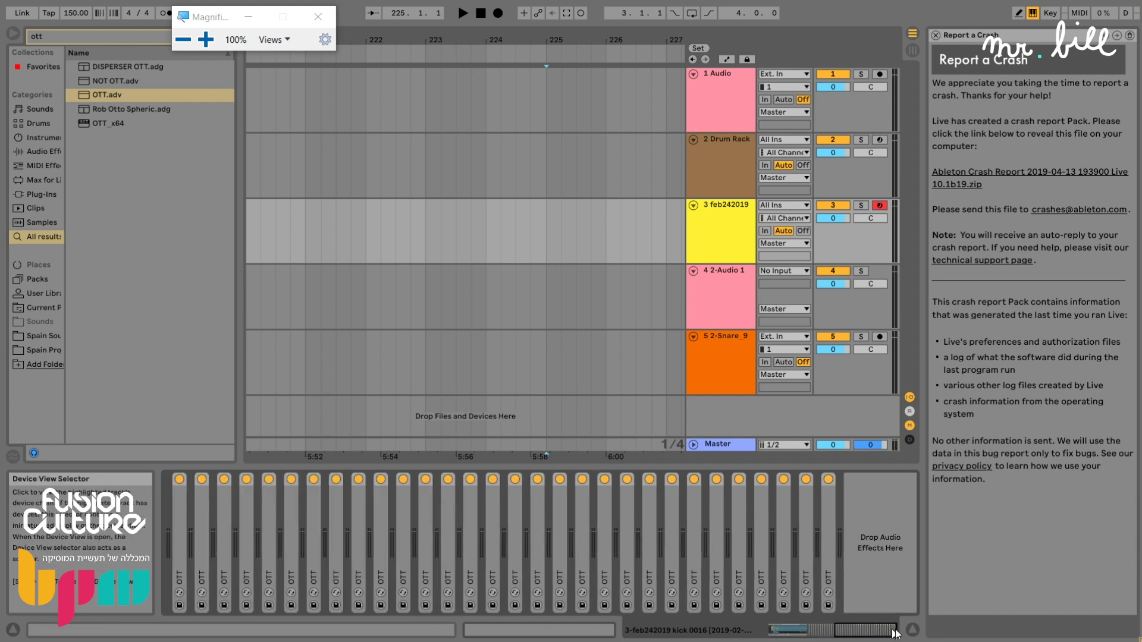
left_click(828, 550)
left_click_drag(849, 626, 709, 580)
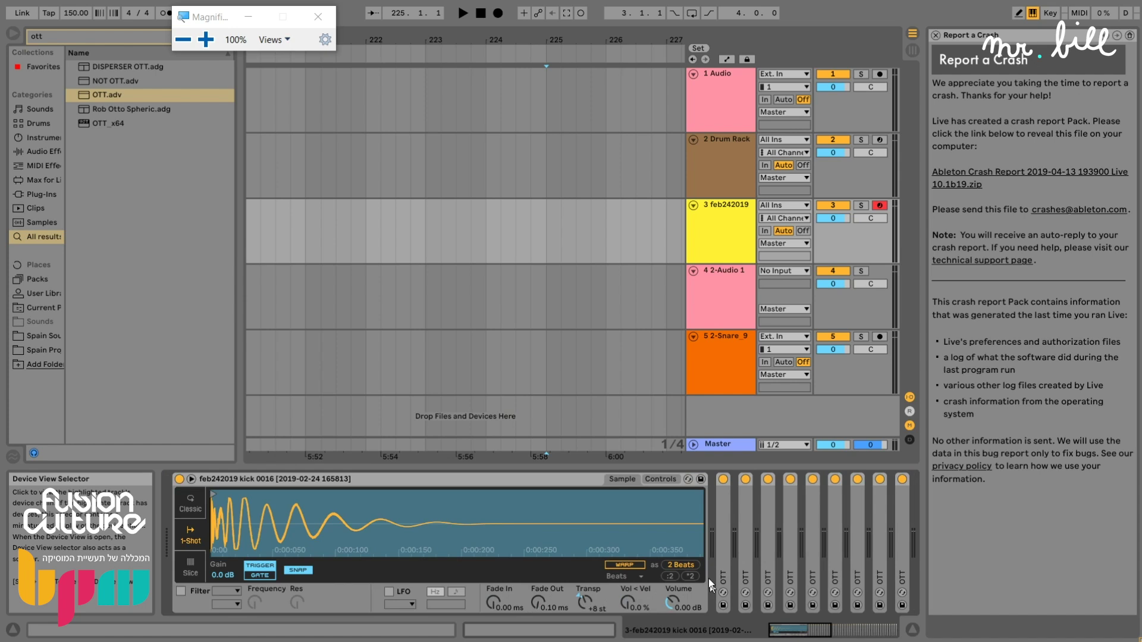
left_click(726, 543, "shift")
key("Delete")
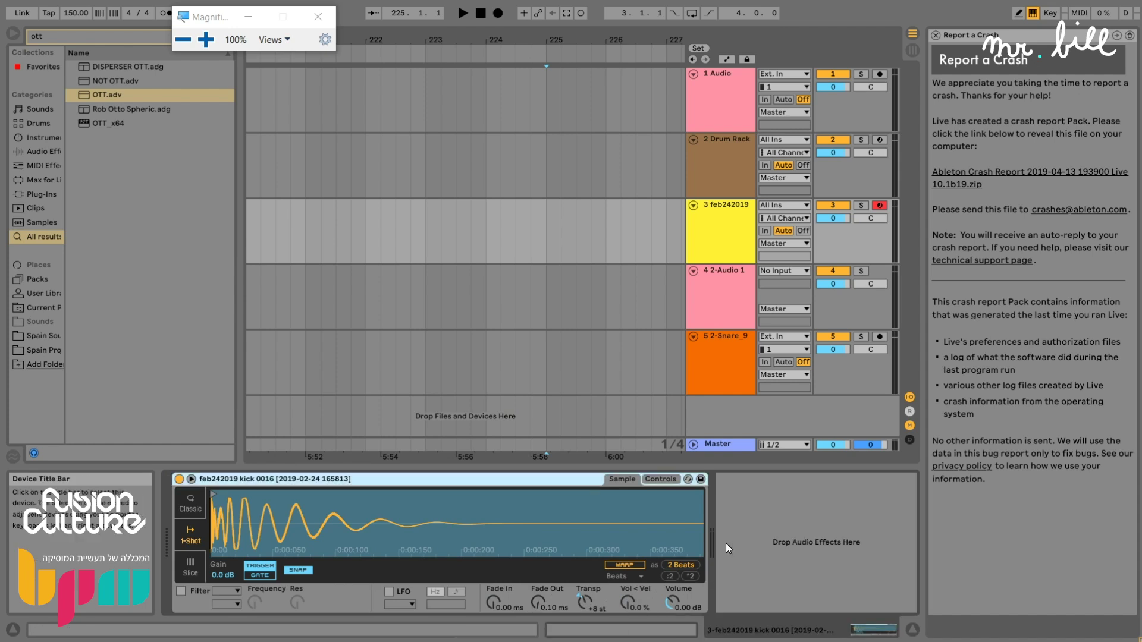
key("ctrl+z")
left_click(863, 633)
left_click(862, 633)
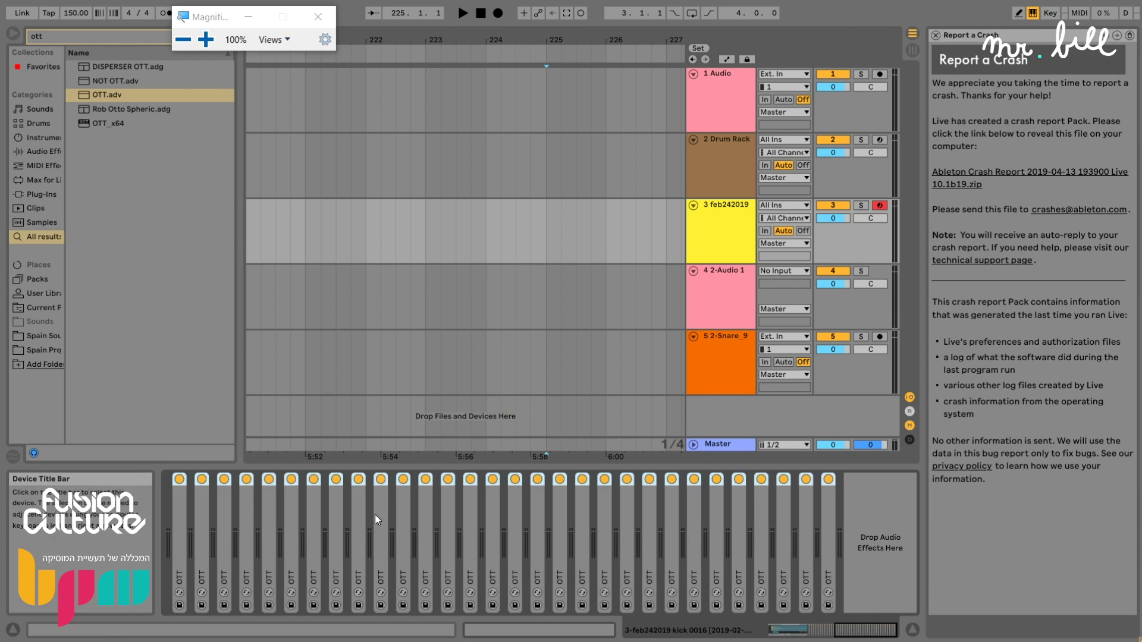
double_click(172, 547)
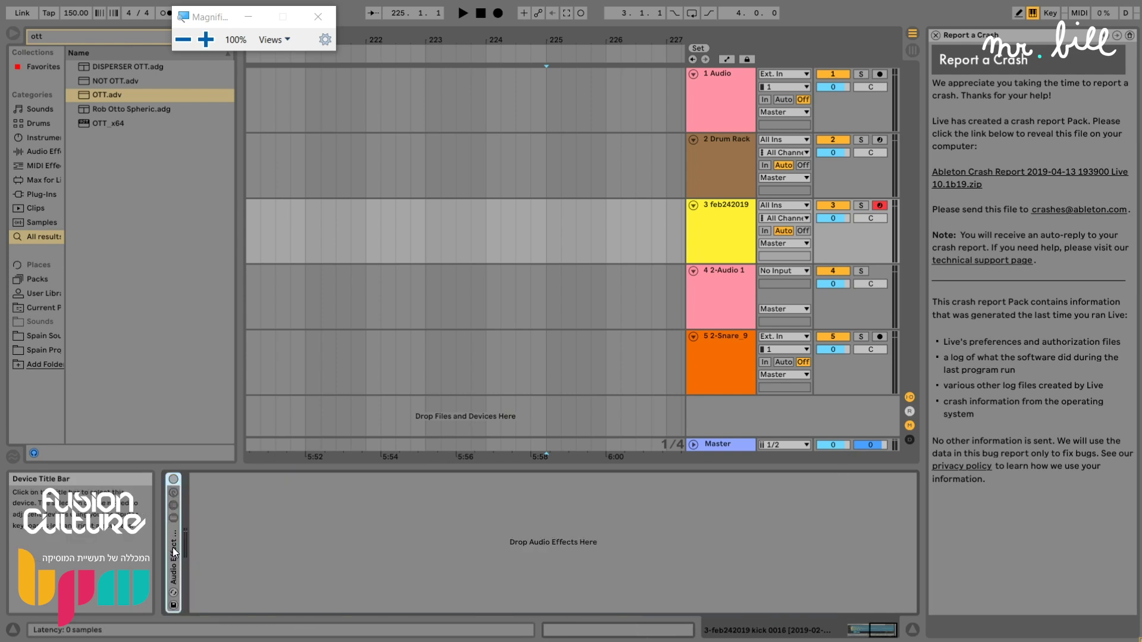
Search the browser for "disper" and add Disperser after the Audio Effect Rack on the kick track.
type("disper")
left_click_drag(114, 82, 279, 526)
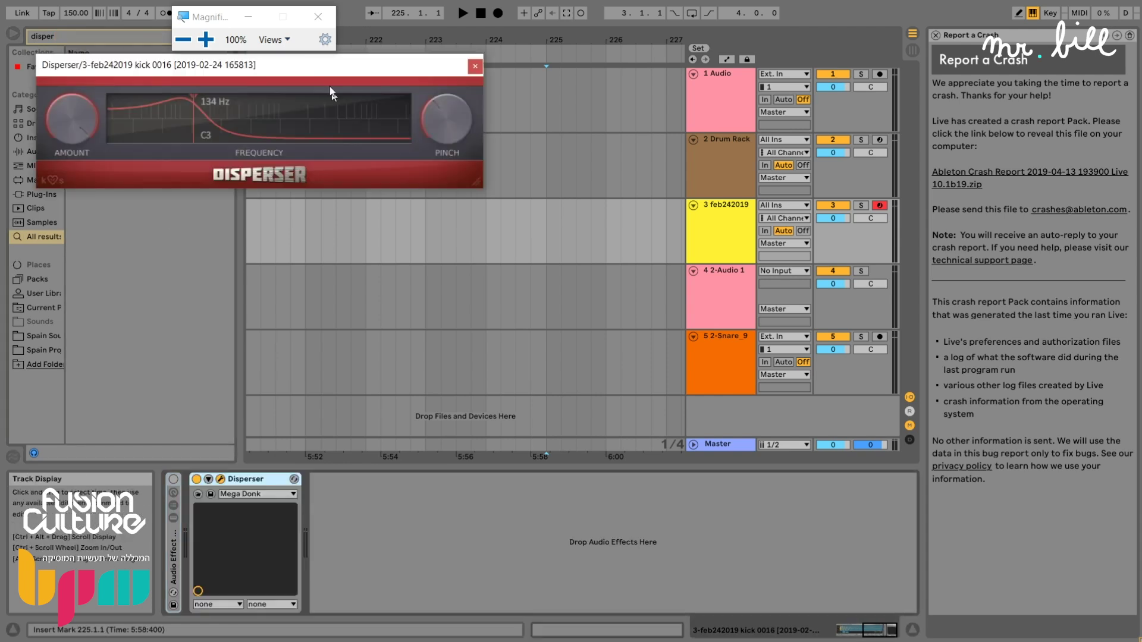
left_click_drag(351, 68, 573, 170)
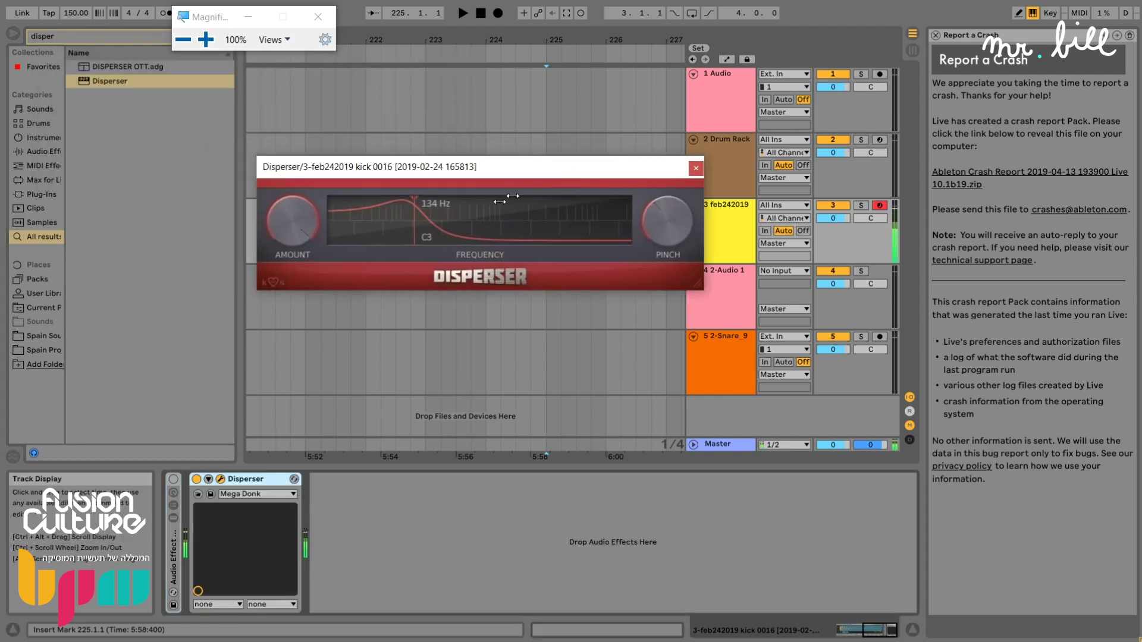
left_click(885, 632)
left_click(886, 631)
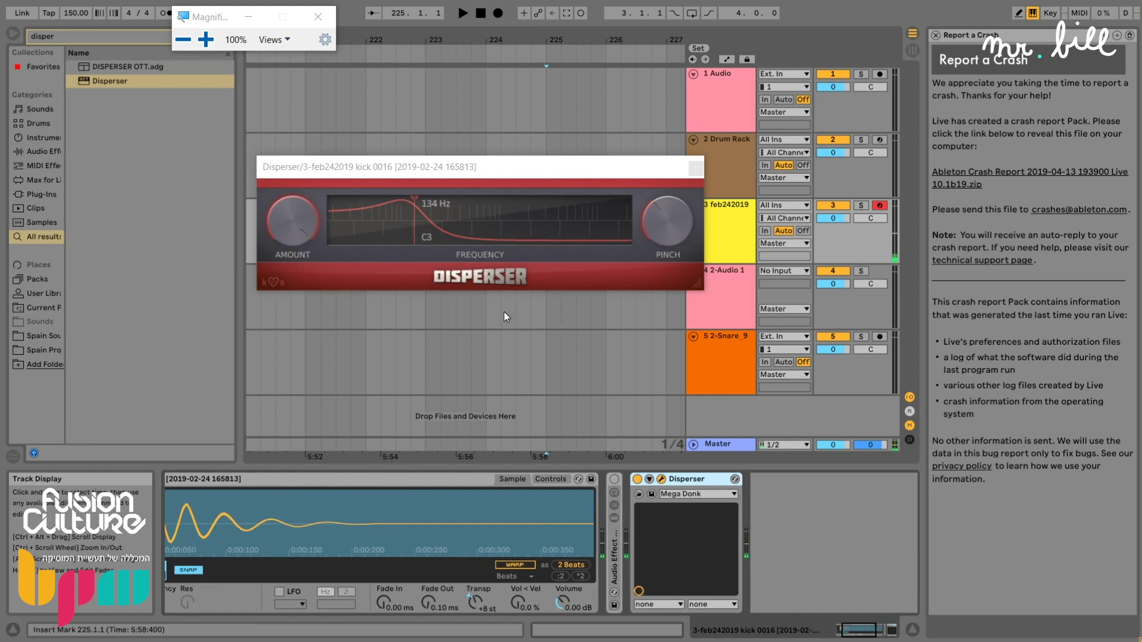
Compare the OTT rack with Disperser by swapping which one is active, and return to Disperser only.
left_click(637, 480)
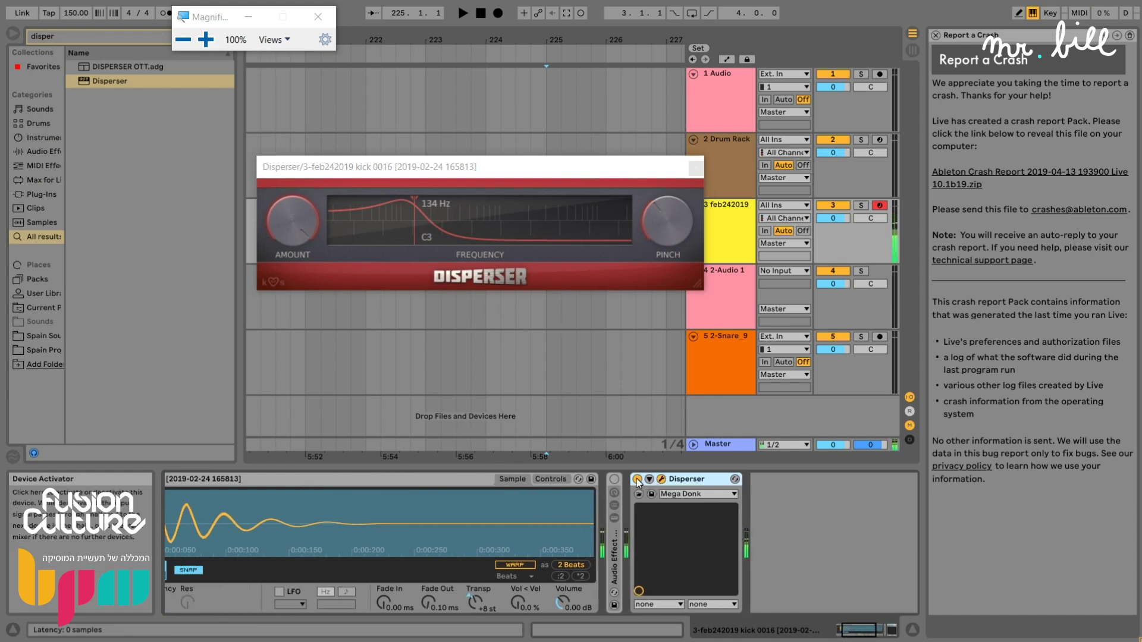
left_click(615, 479)
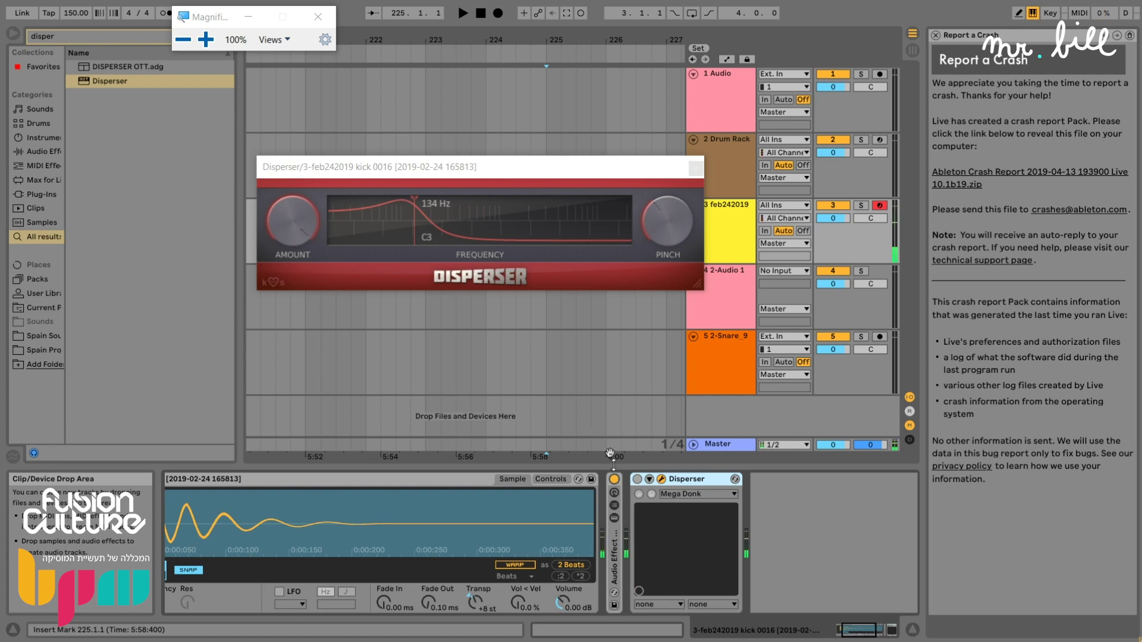
left_click(615, 480)
left_click(637, 480)
Sweep Disperser's frequency around 1.10 kHz, reduce its Amount and Pinch, and settle the frequency at about 231 Hz.
mouse_move(414, 223)
left_mouse_down()
mouse_move(526, 228)
mouse_move(352, 207)
mouse_move(493, 214)
left_mouse_up()
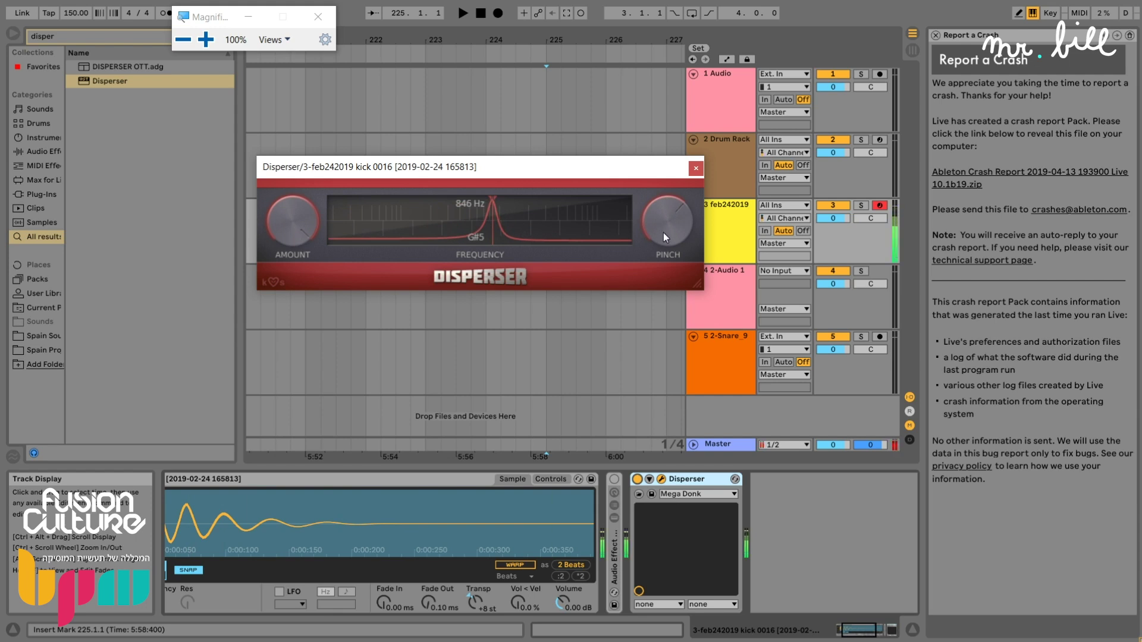
mouse_move(479, 210)
left_mouse_down()
mouse_move(395, 202)
mouse_move(502, 208)
left_mouse_up()
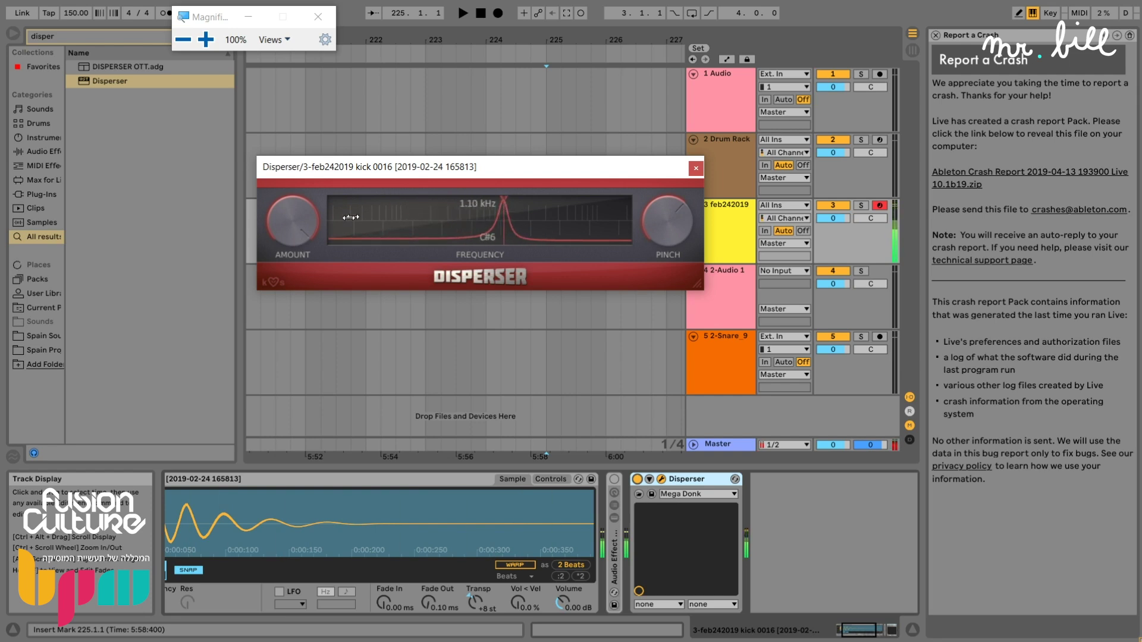
left_click_drag(302, 222, 302, 304)
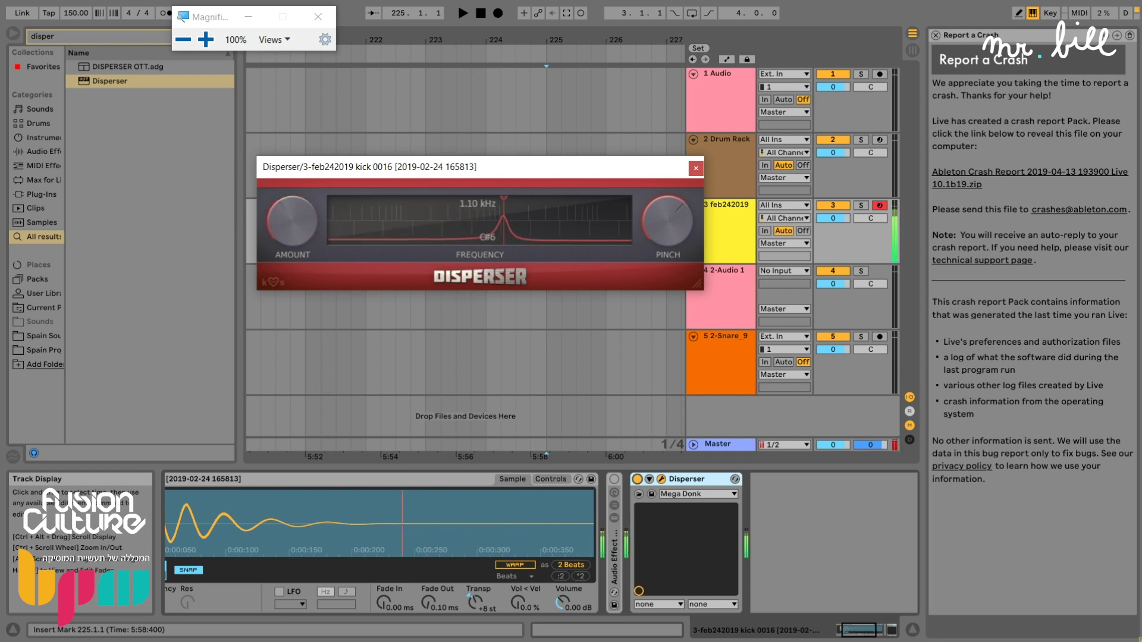
left_click_drag(672, 220, 672, 259)
left_click_drag(672, 258, 672, 269)
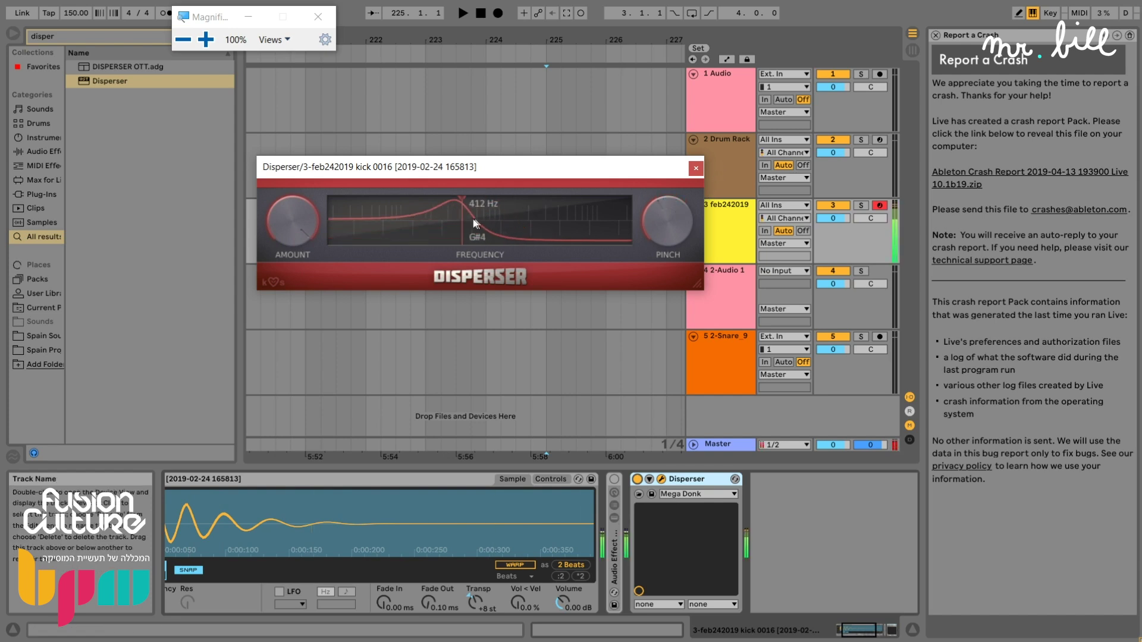
left_click_drag(472, 219, 307, 219)
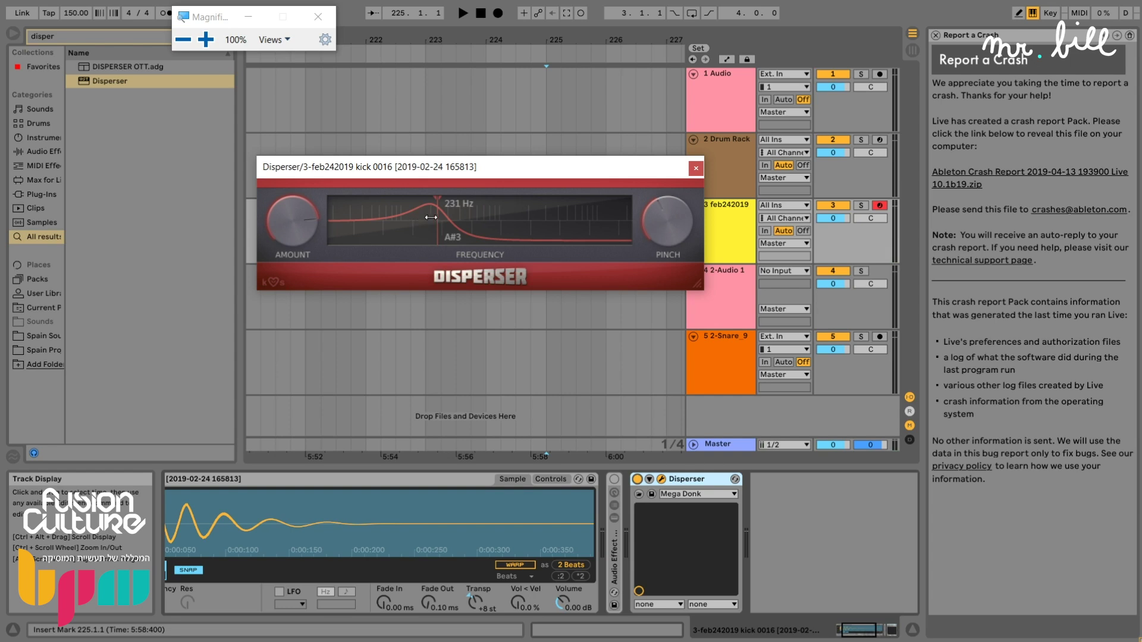
Fold and deactivate Disperser, and add SerumFX_x64 after it by searching the browser for "serum".
double_click(656, 483)
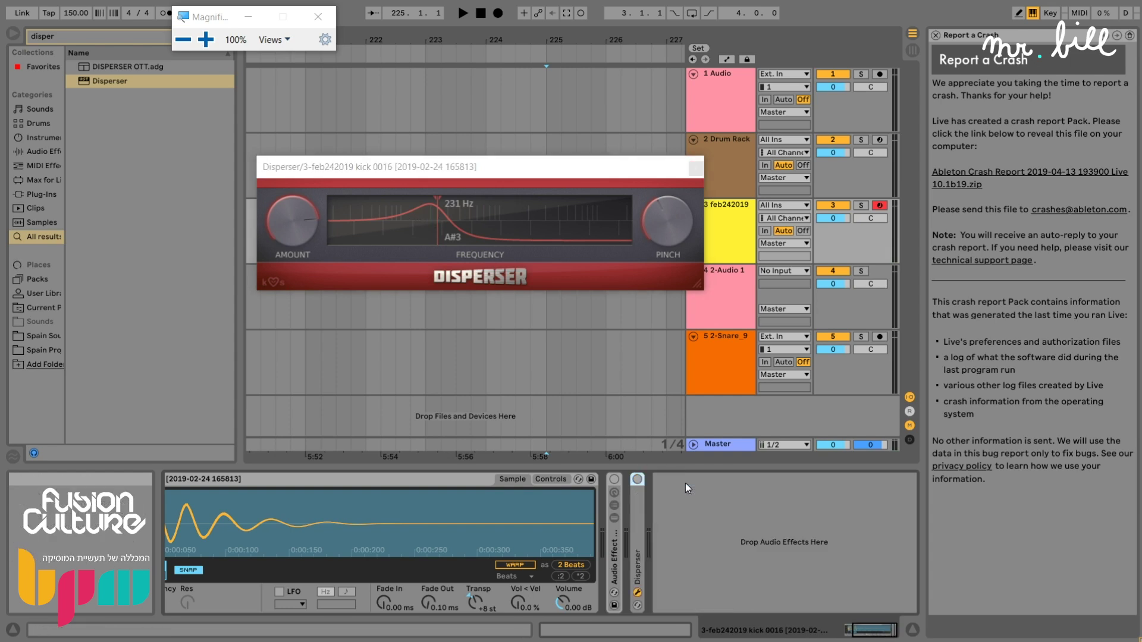
key("ctrl+f")
type("serum")
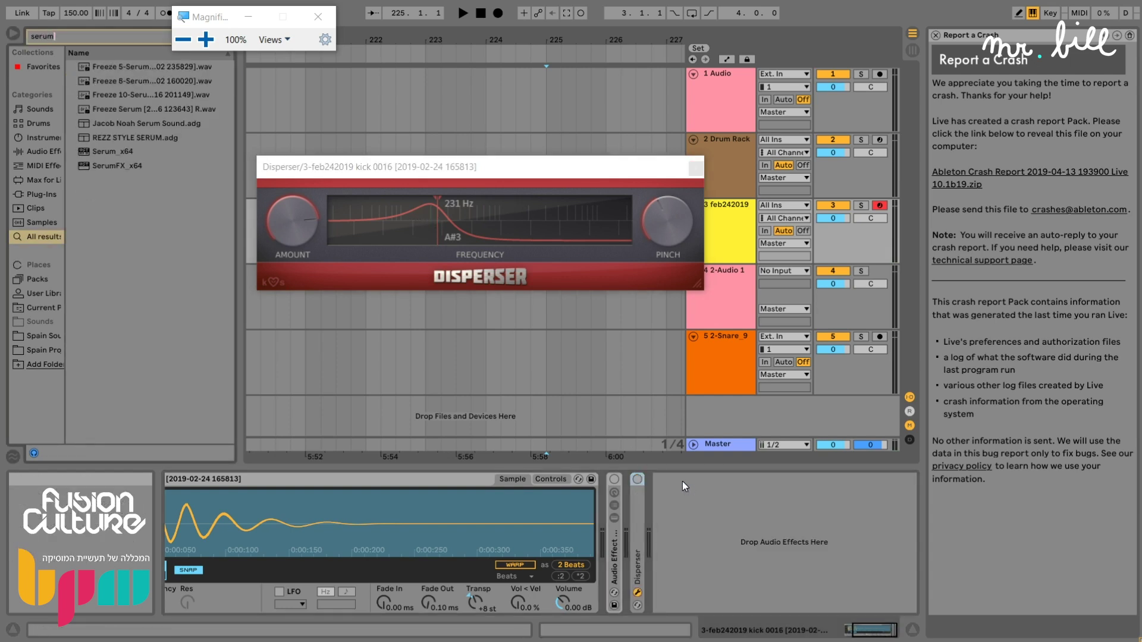
left_click(115, 168)
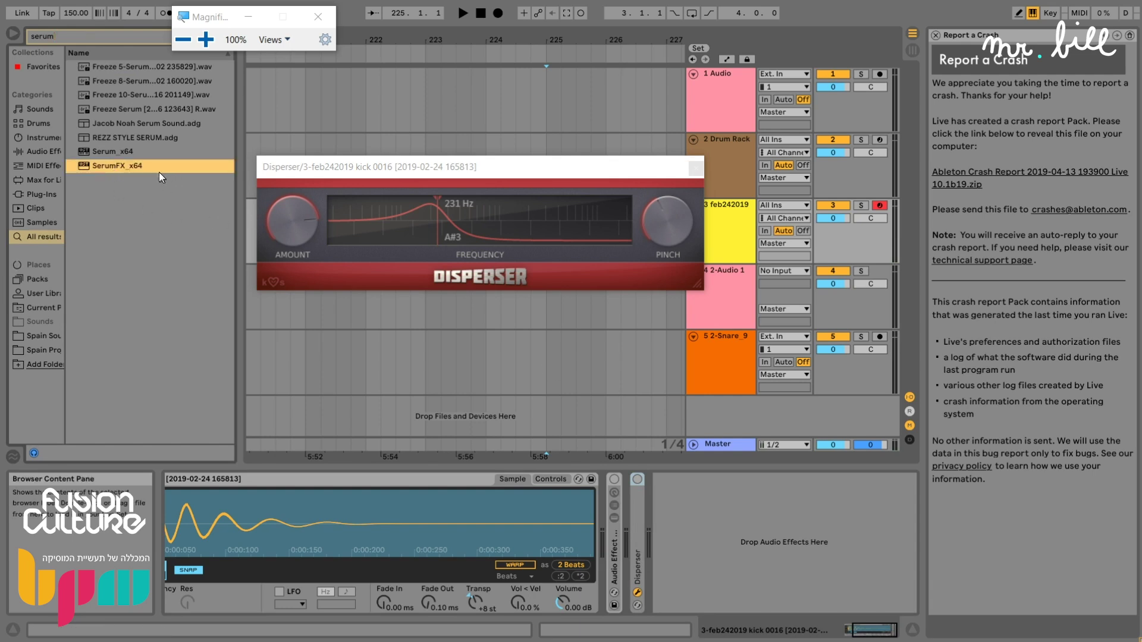
key("Return")
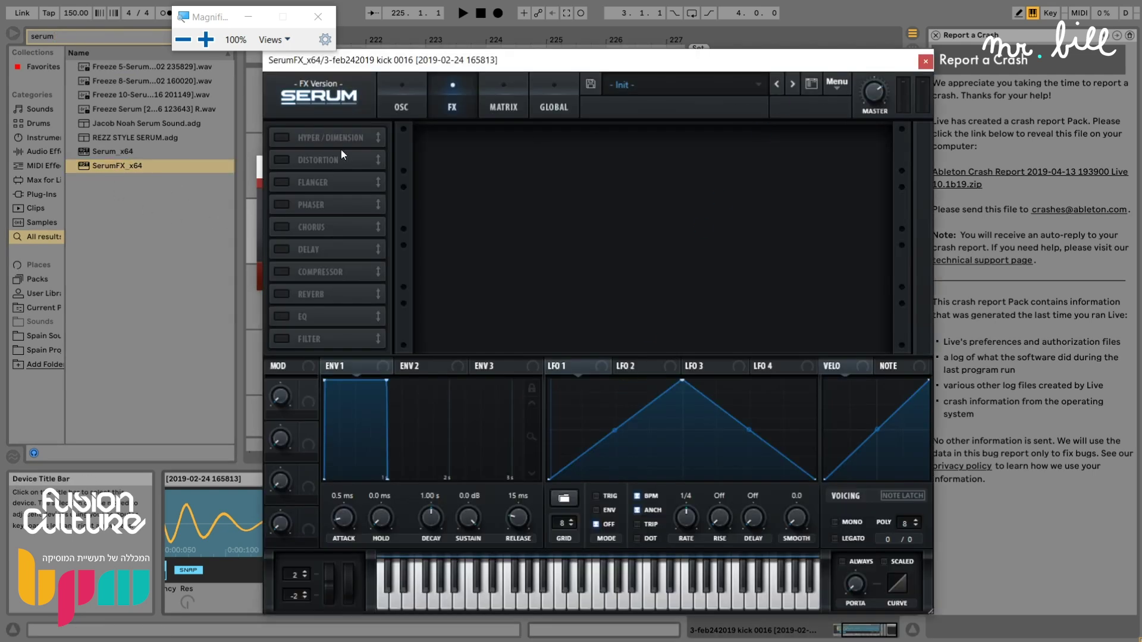
Enable Serum's filter effect with the Allpasses type, setting its drive to 15% and its cutoff to about 1206 Hz.
left_click(292, 337)
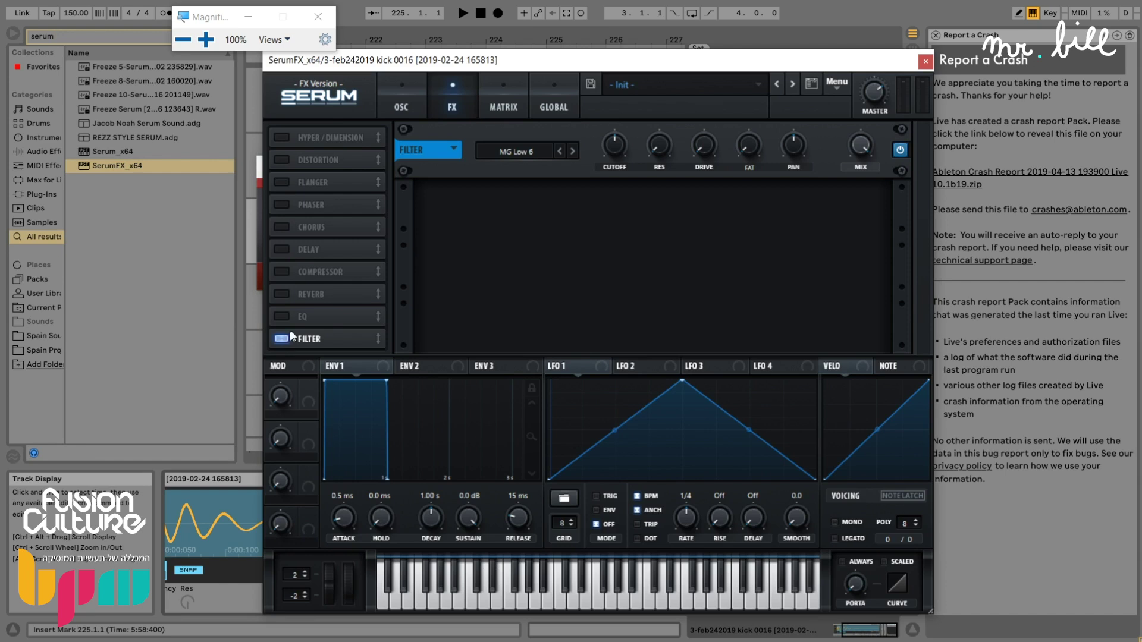
left_click(512, 147)
mouse_move(523, 215)
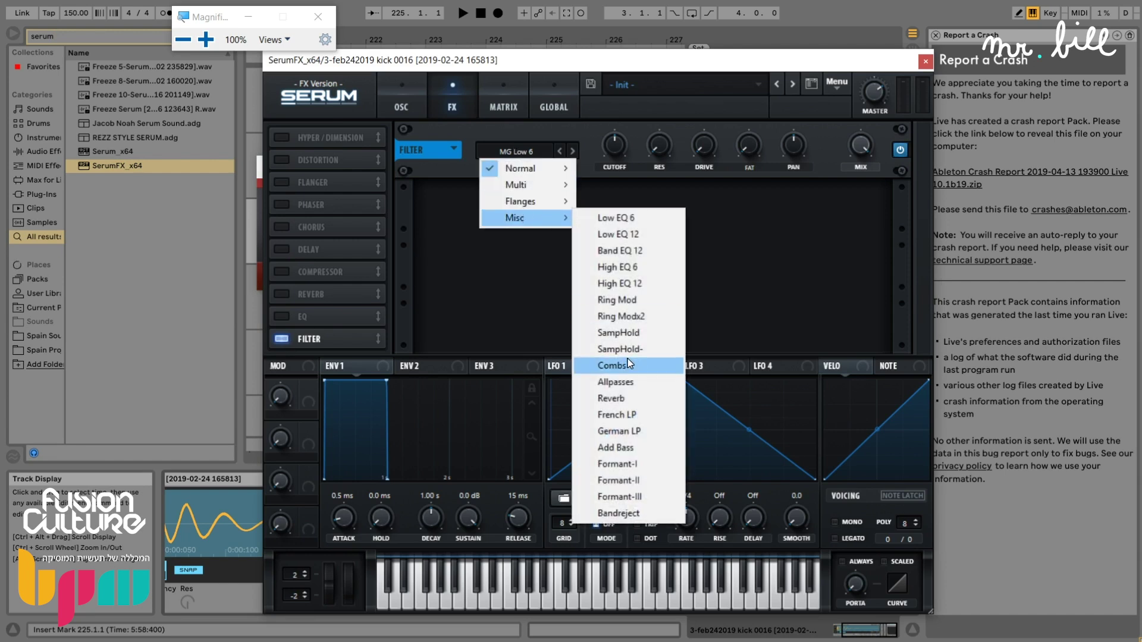
left_click(629, 382)
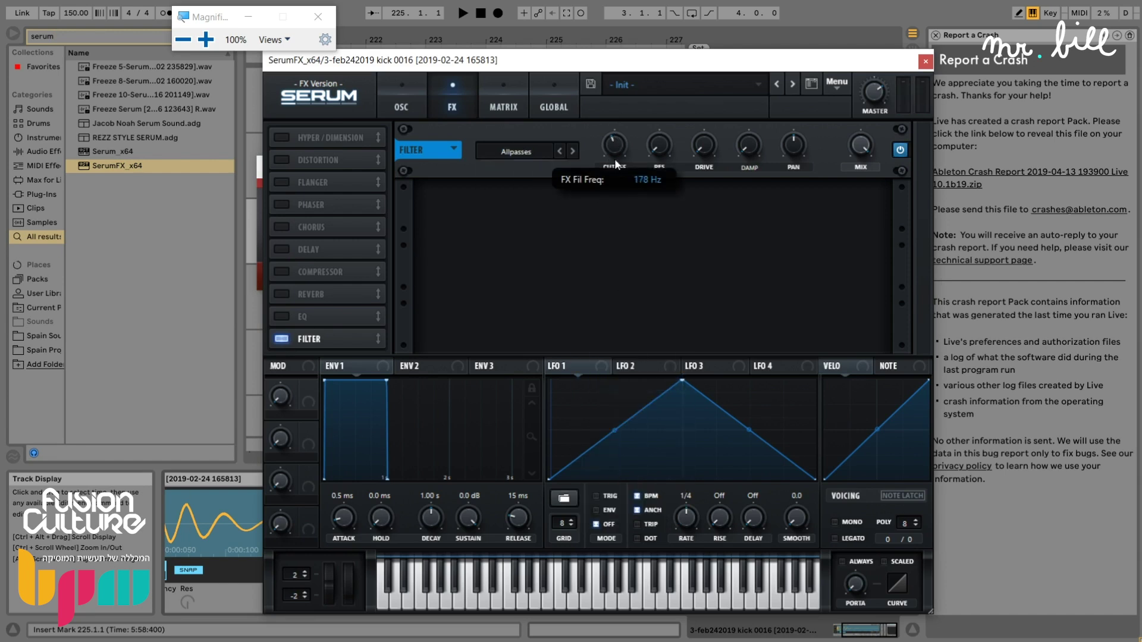
left_click_drag(703, 144, 701, 116)
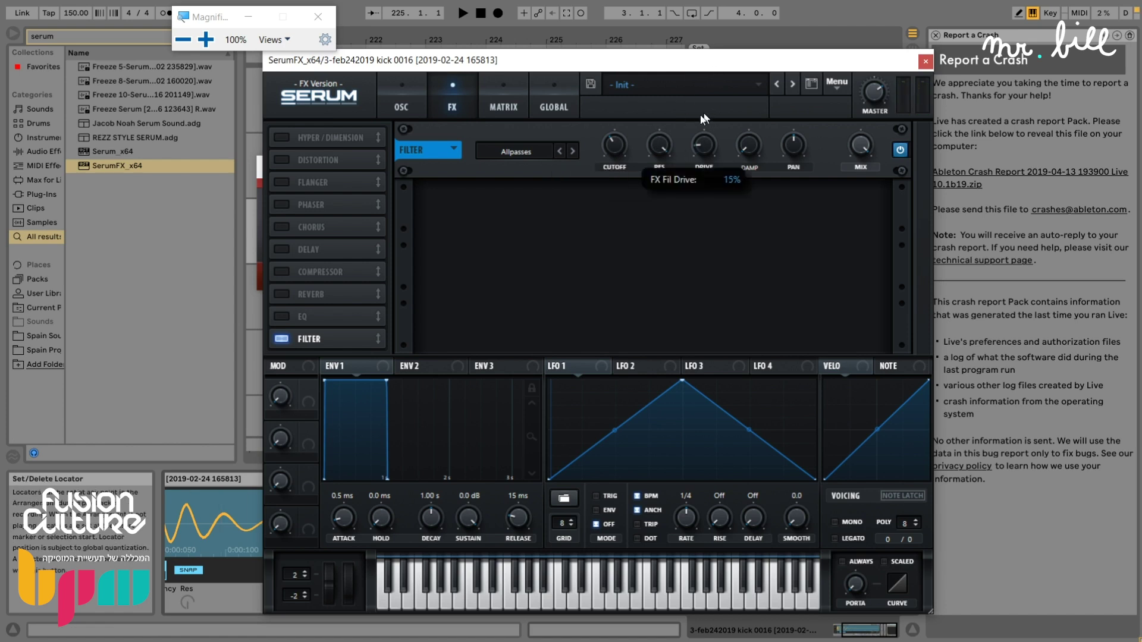
left_click_drag(612, 145, 622, 216)
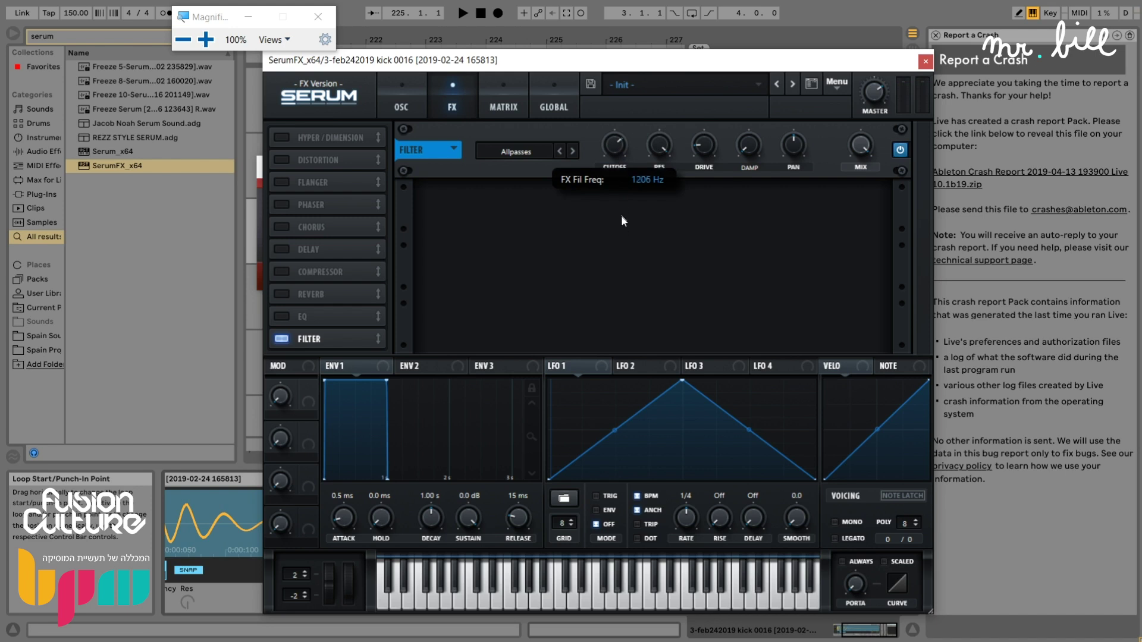
Assign LFO 1 to the filter cutoff, reshape it into a falling ramp and turn on Note Latch.
left_click_drag(553, 366, 615, 146)
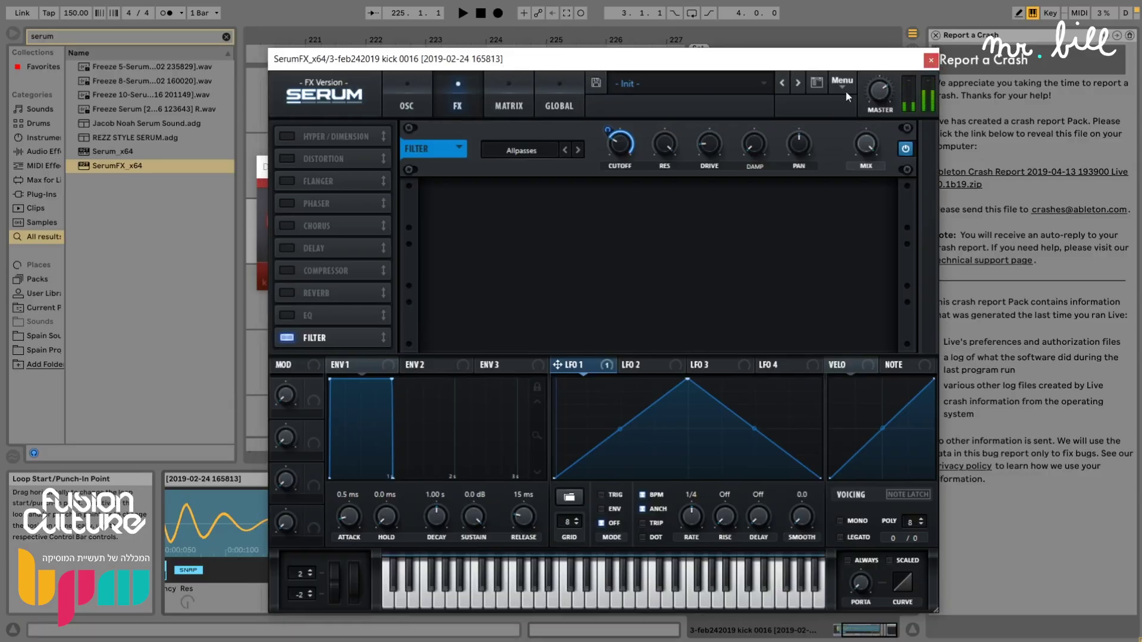
left_click_drag(688, 370, 556, 373)
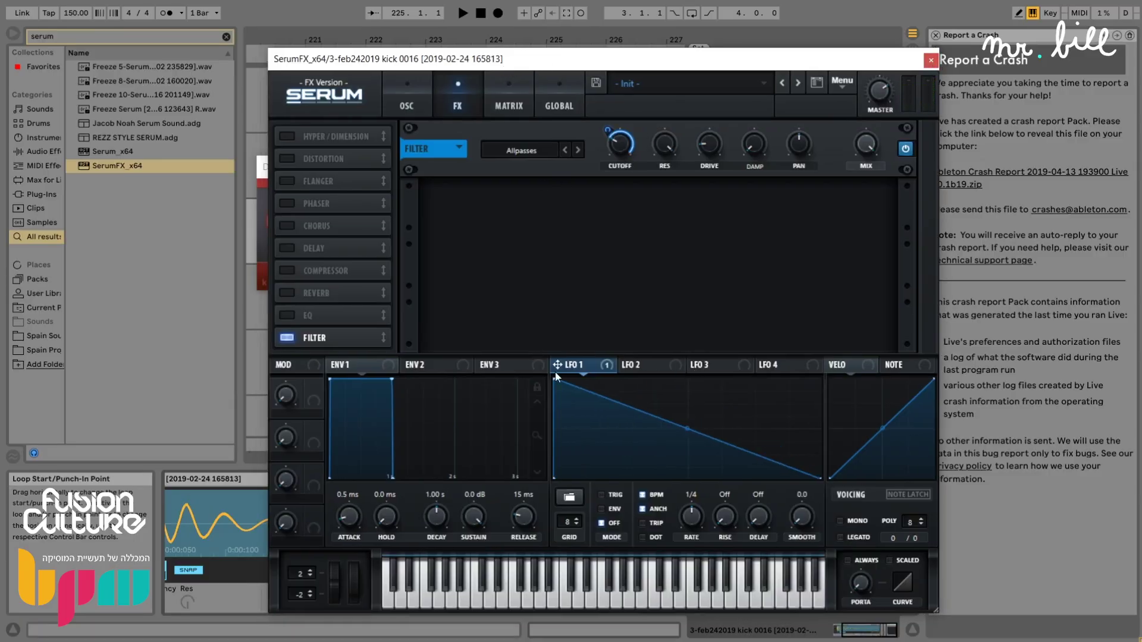
left_click(912, 495)
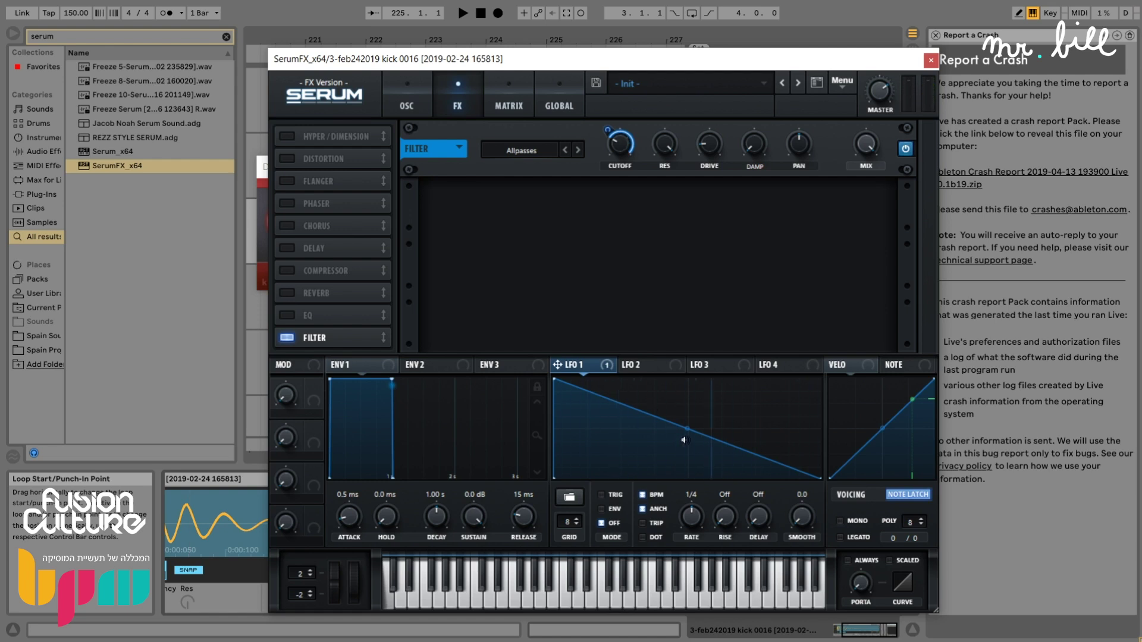
Close the SerumFX and Disperser plug-in windows, and reopen the SerumFX window.
left_click(930, 60)
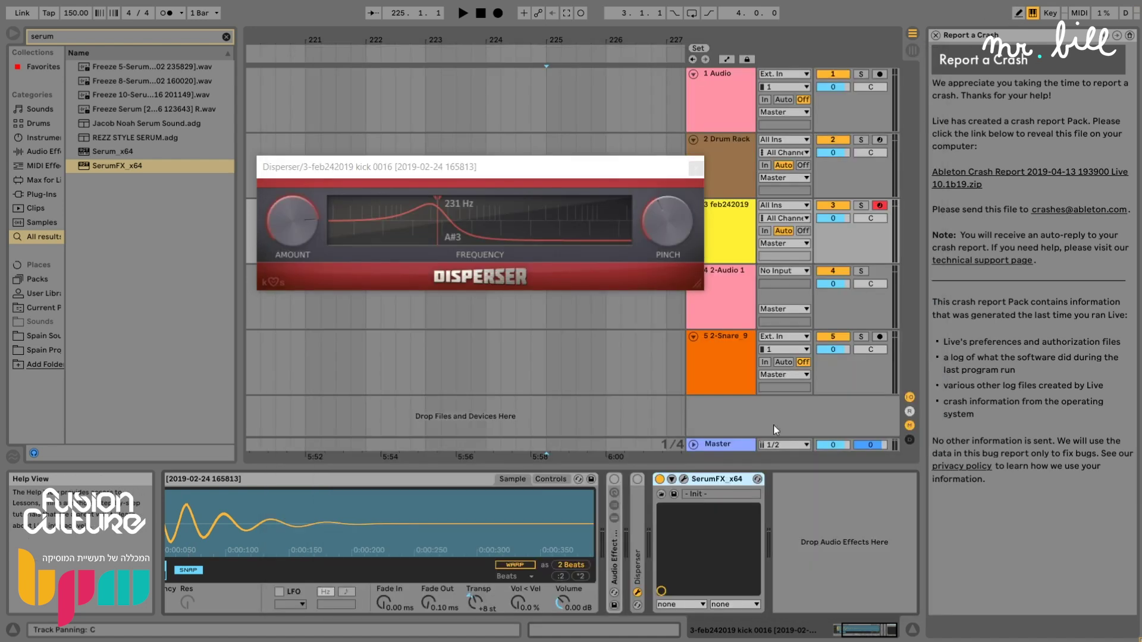
left_click(696, 168)
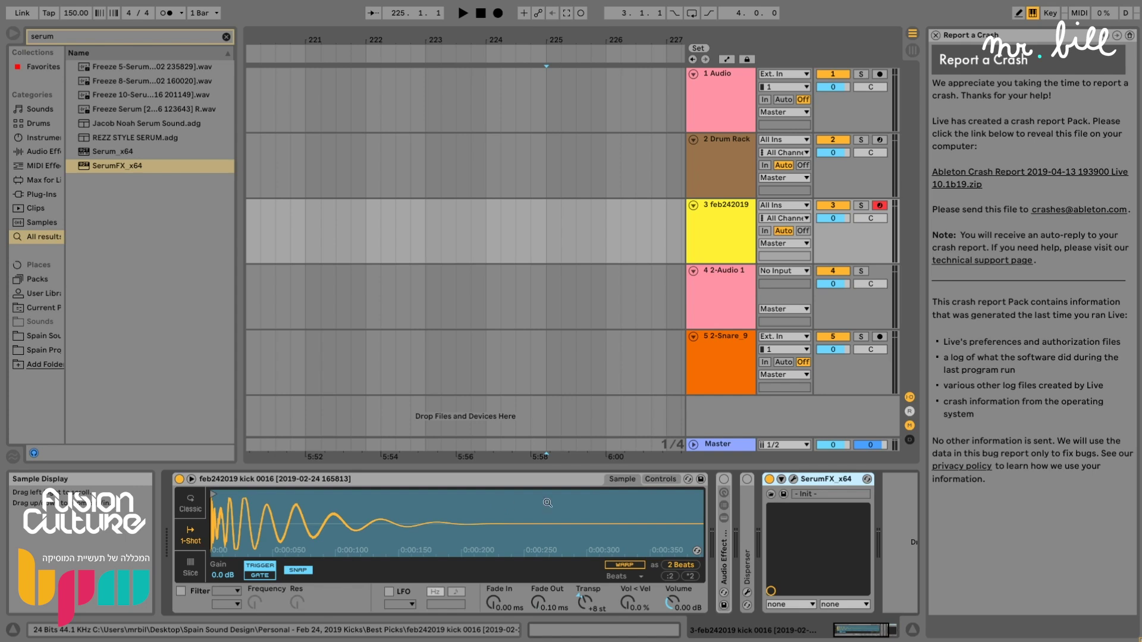
left_click(793, 479)
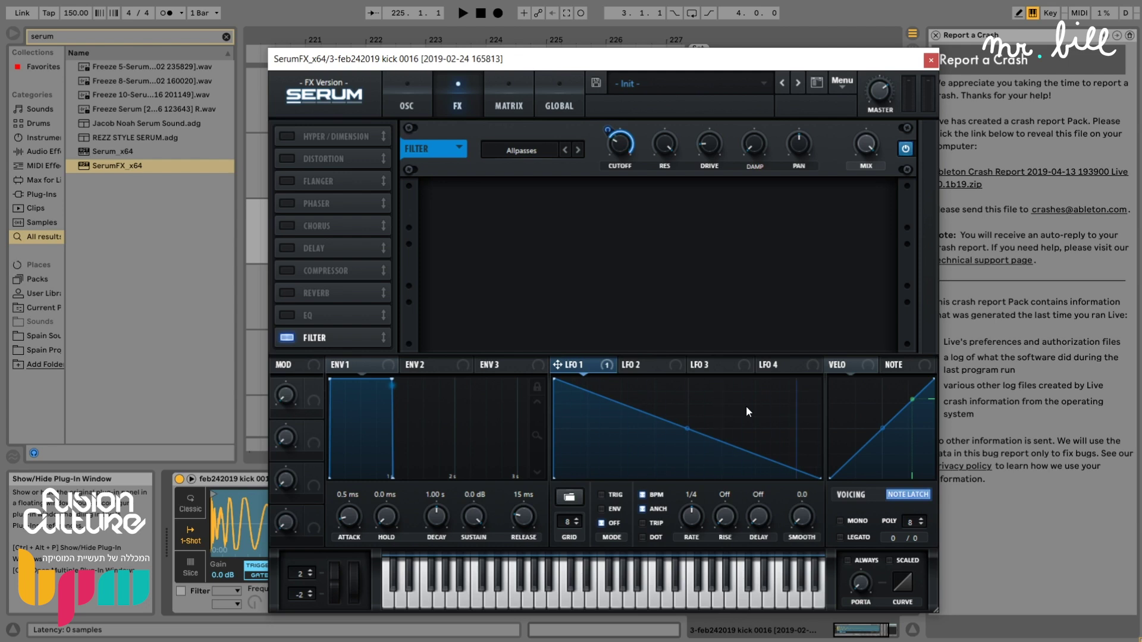
Turn off SerumFX's Note Latch, close its window, and group the kick sample's Simpler into an Instrument Rack.
left_click(906, 494)
left_click(930, 60)
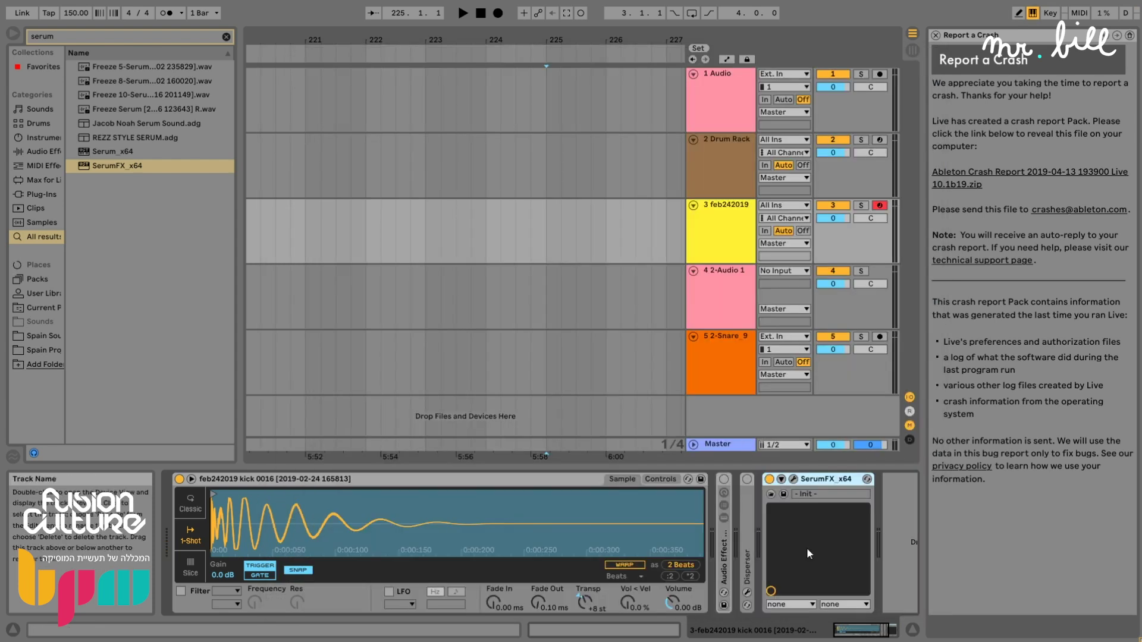
left_click(241, 484)
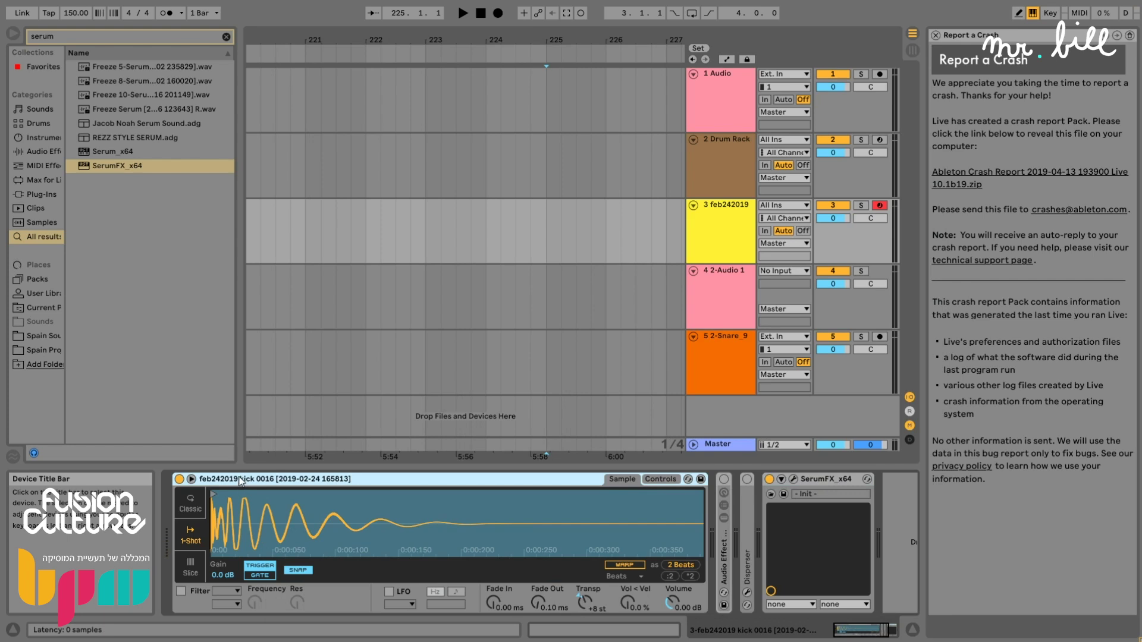
key("ctrl+g")
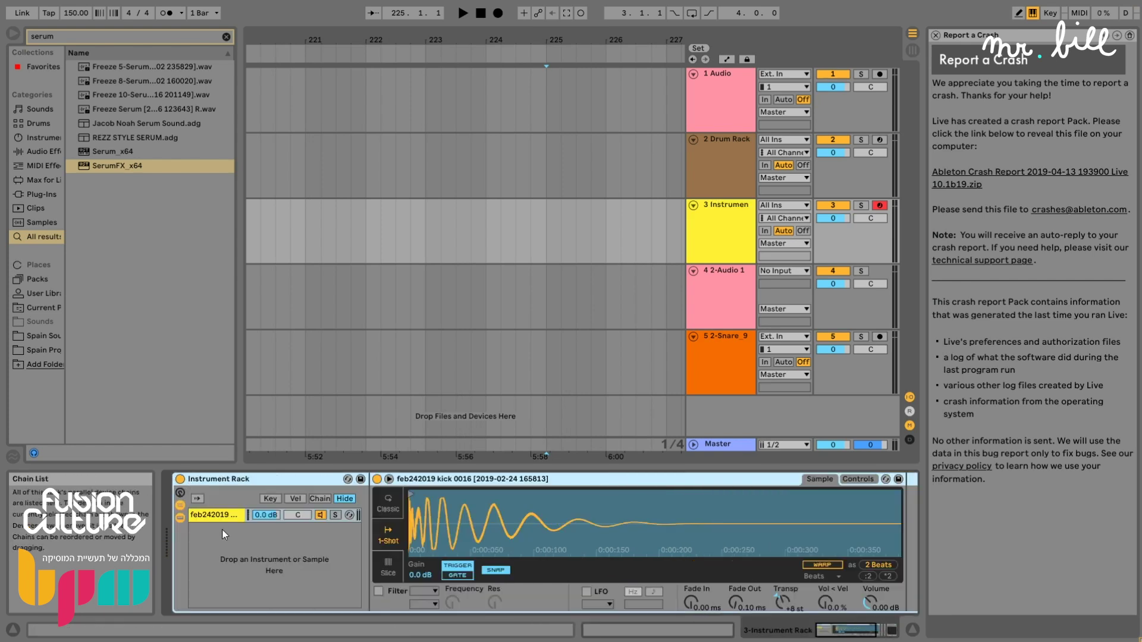
Search the browser for "exter", add External Instrument as a second chain in the rack, and route its MIDI to 3-Instrument Rack.
key("ctrl+f")
type("exter")
left_click_drag(133, 77, 249, 574)
key("super+plus")
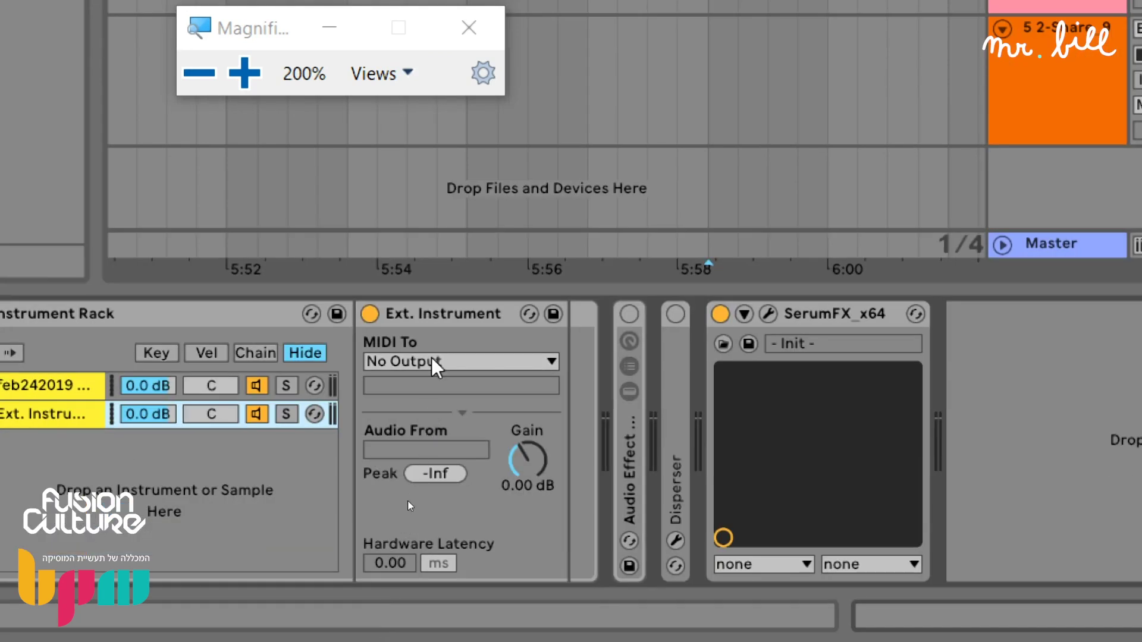
left_click(436, 364)
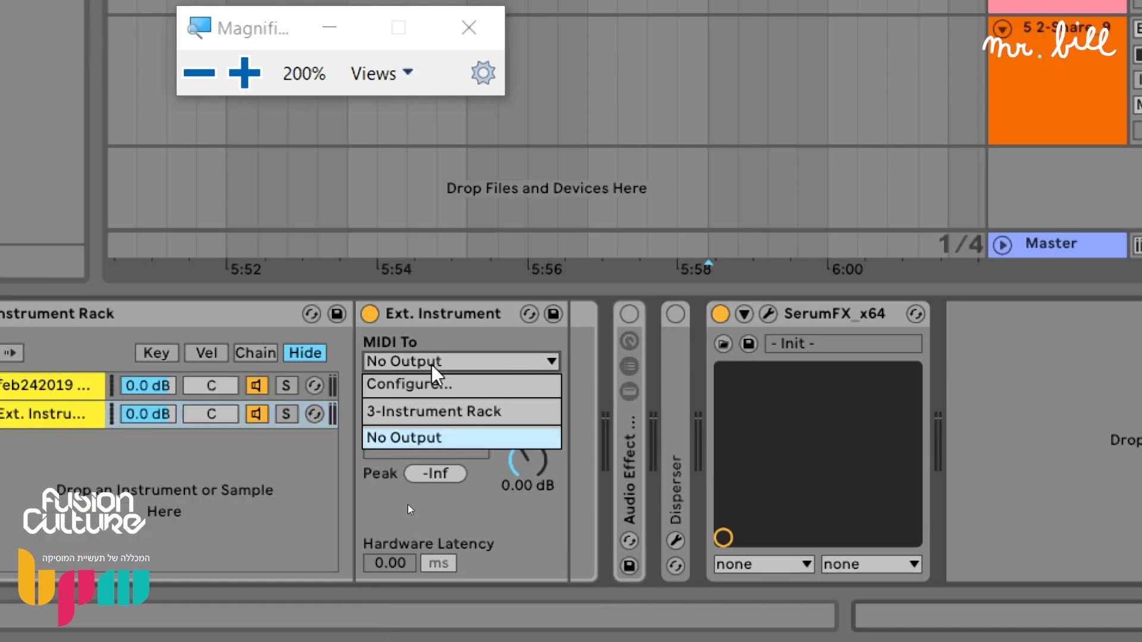
left_click(430, 415)
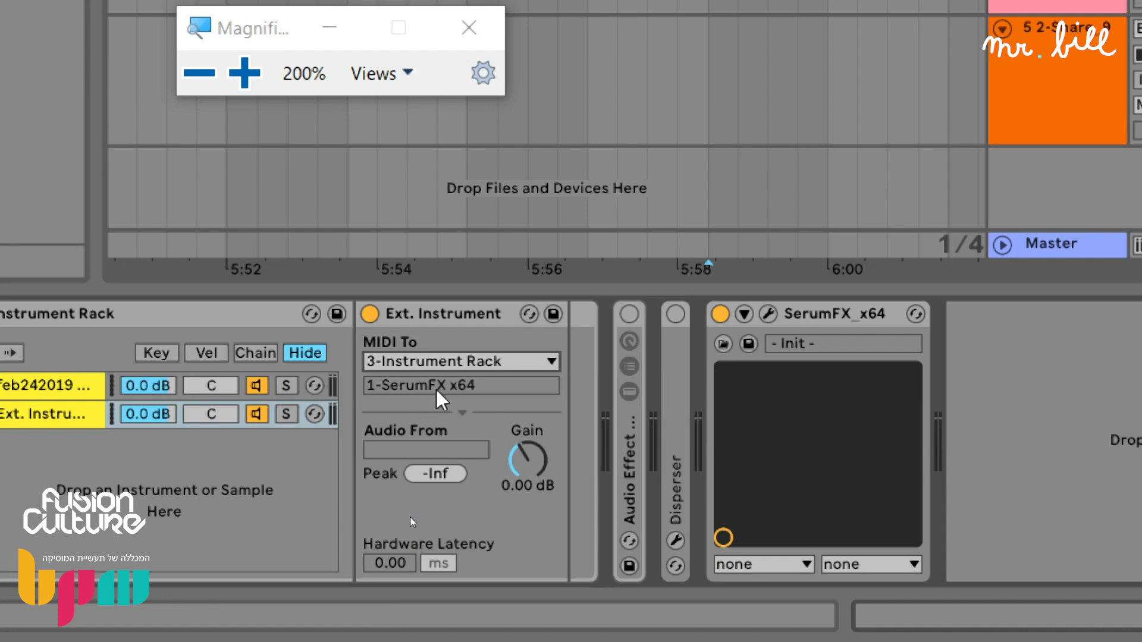
Reopen SerumFX, set LFO 1 to Trig mode and switch the filter type to MG Low 24.
left_click(769, 313)
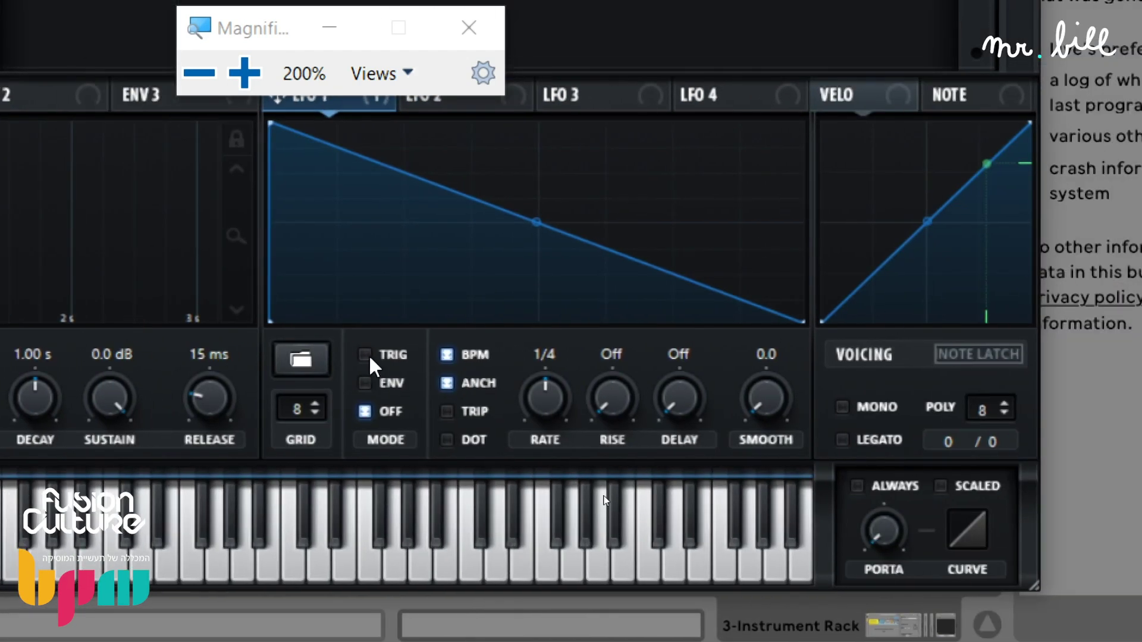
left_click(365, 355)
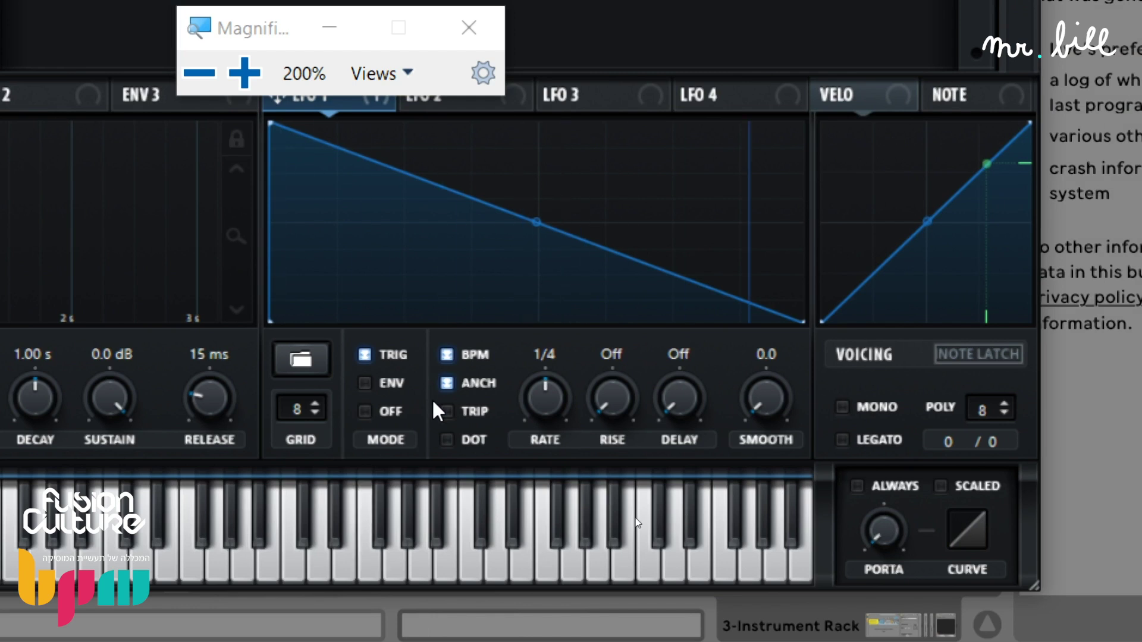
key("super+minus")
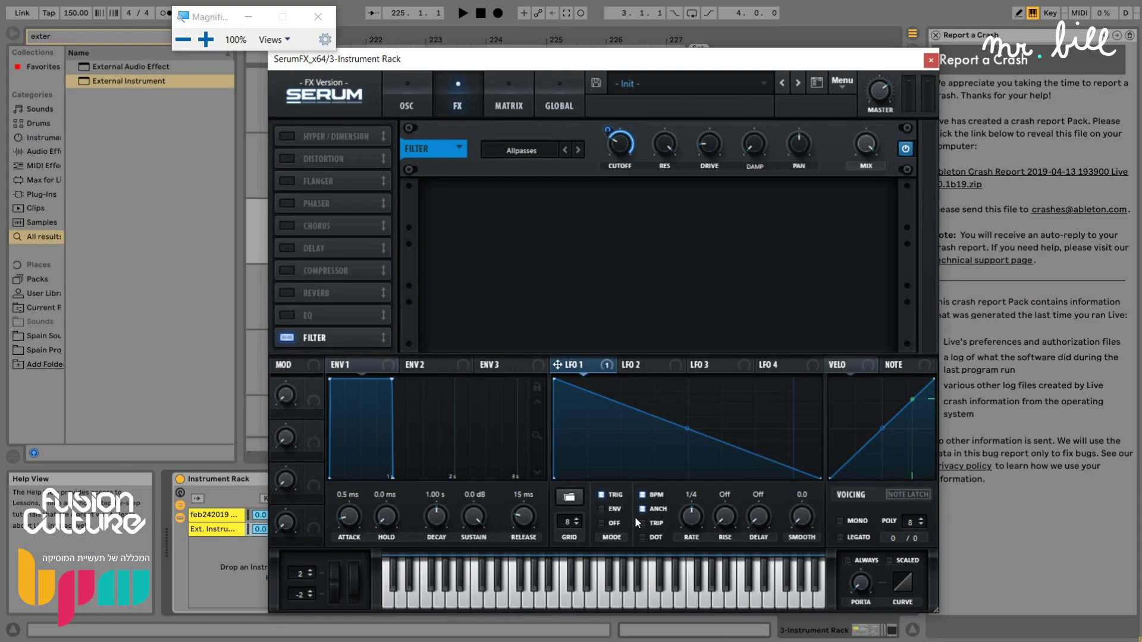
left_click(554, 151)
mouse_move(547, 166)
left_click(641, 217)
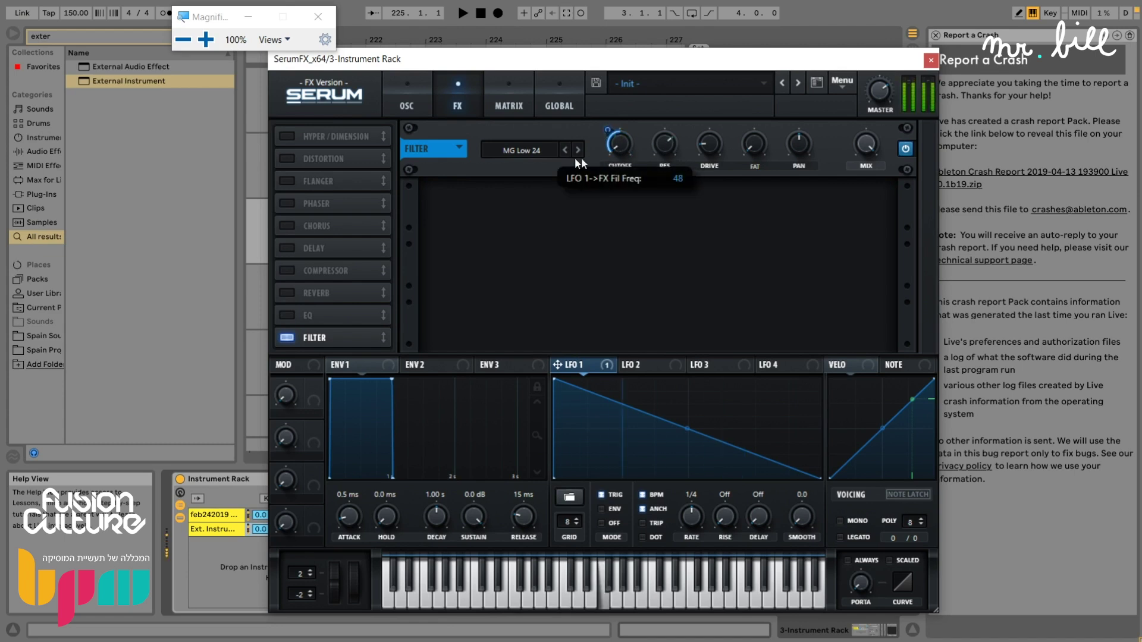
Set the SerumFX filter type back to Allpasses and bend LFO 1's ramp into a concave decay curve.
left_click(556, 151)
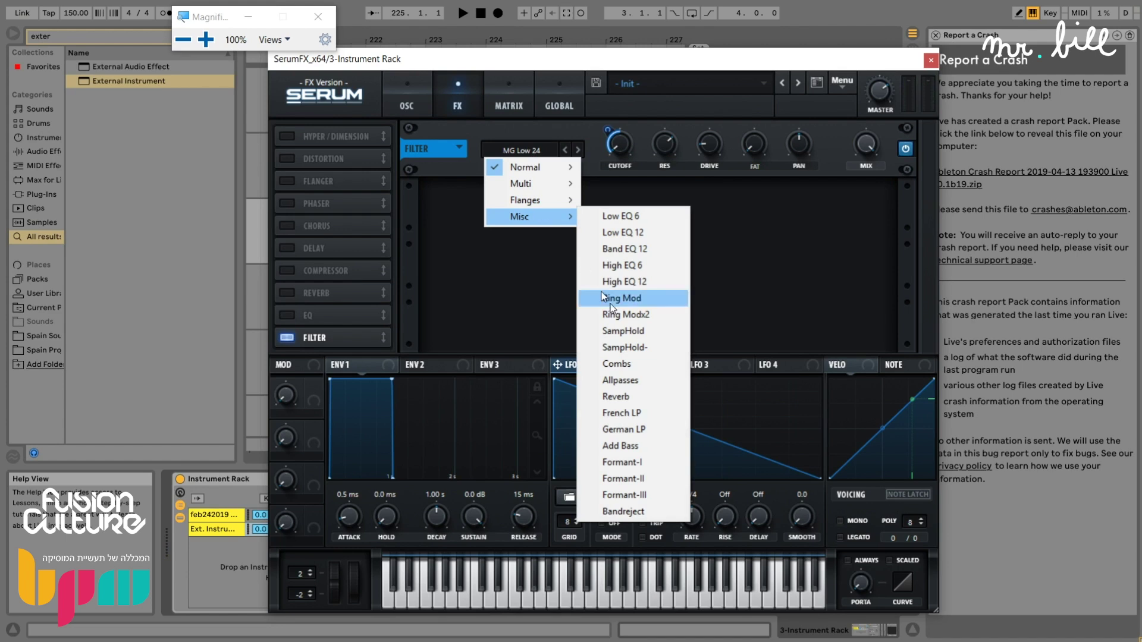
left_click(620, 380)
left_click_drag(687, 428, 685, 447)
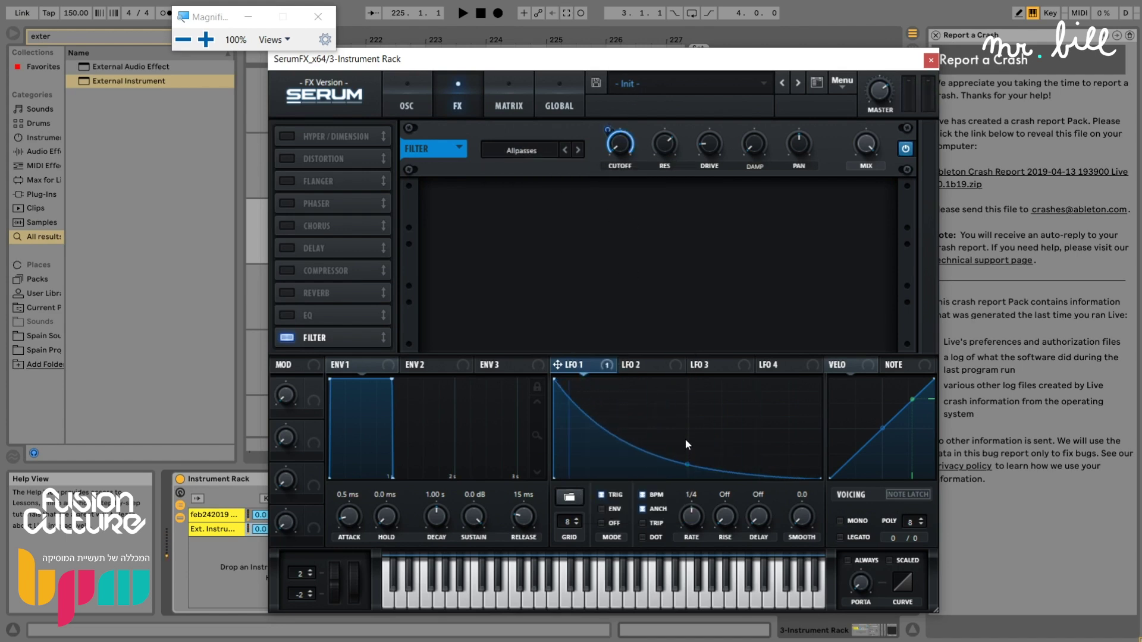
Delete SerumFX_x64 from the kick track and the Ext. Instrument chain from the rack, and close the Magnifier.
left_click(933, 61)
left_click(605, 480)
key("Delete")
left_click(210, 531)
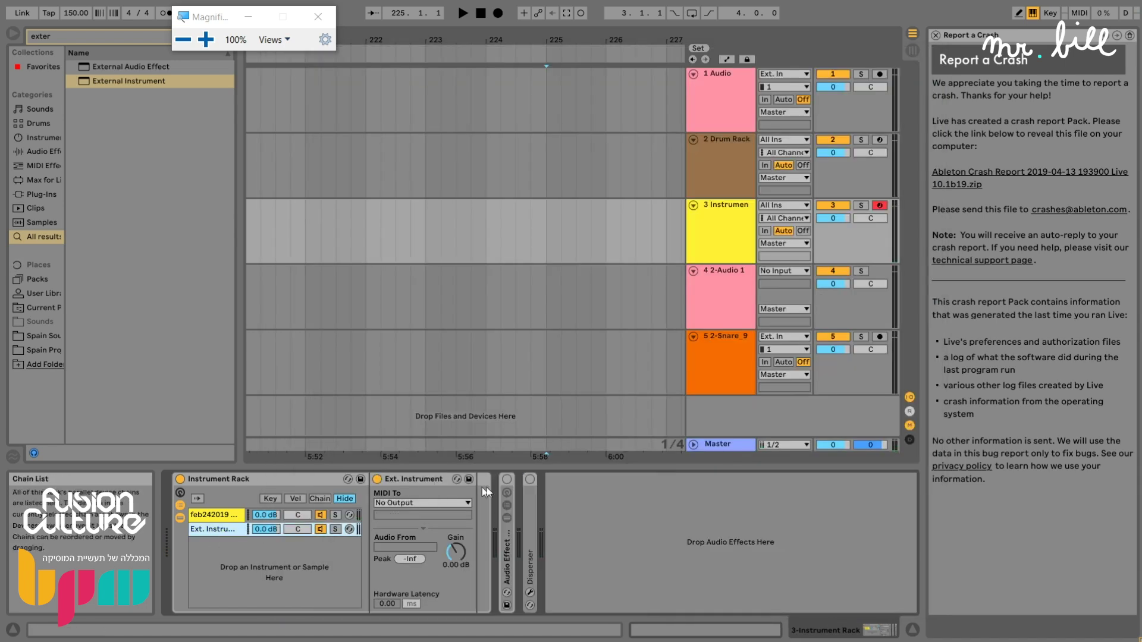
key("Delete")
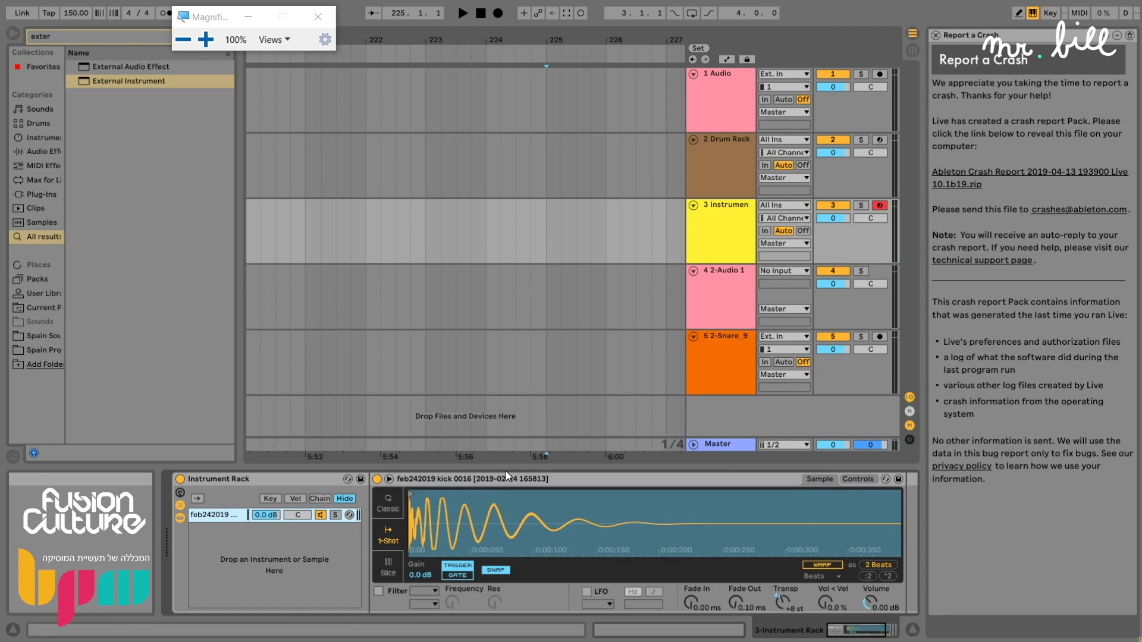
left_click(319, 17)
Narrow the browser to widen the arrangement, and clear the browser's search text.
left_click_drag(640, 39, 639, 6)
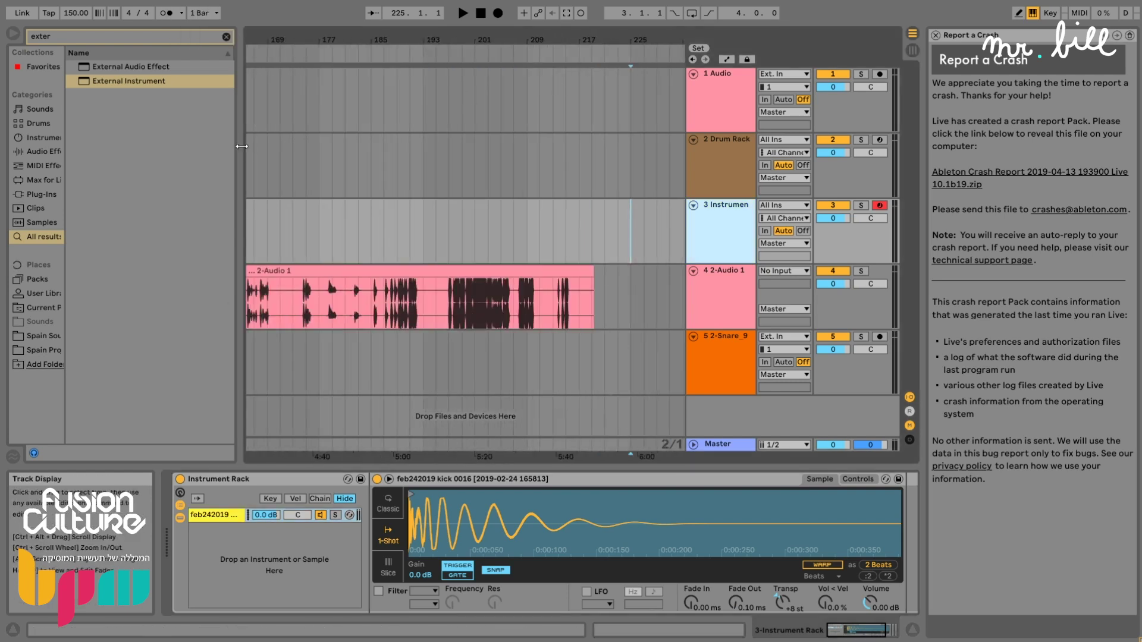
left_click_drag(240, 159, 159, 158)
left_click_drag(571, 37, 570, 6)
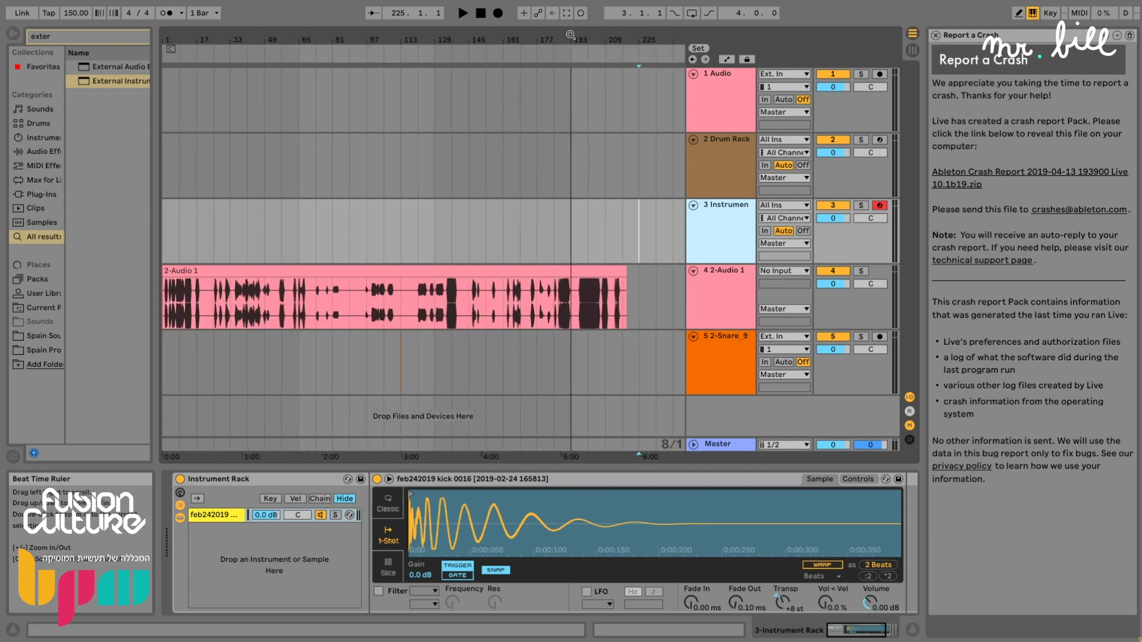
left_click(889, 630)
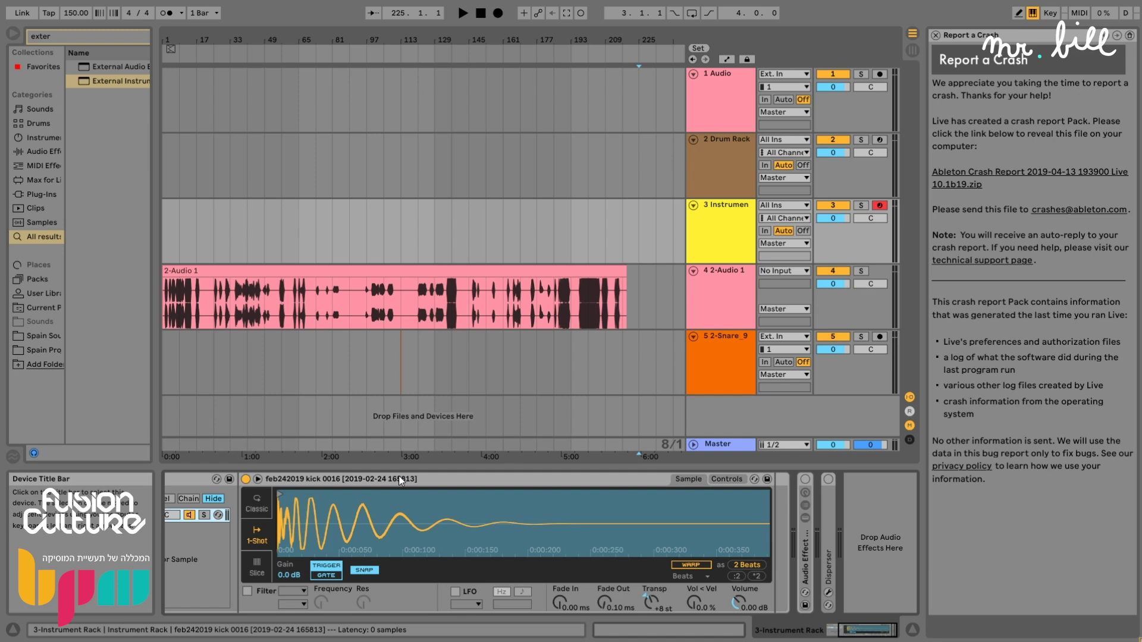
left_click(535, 273)
left_click(698, 244)
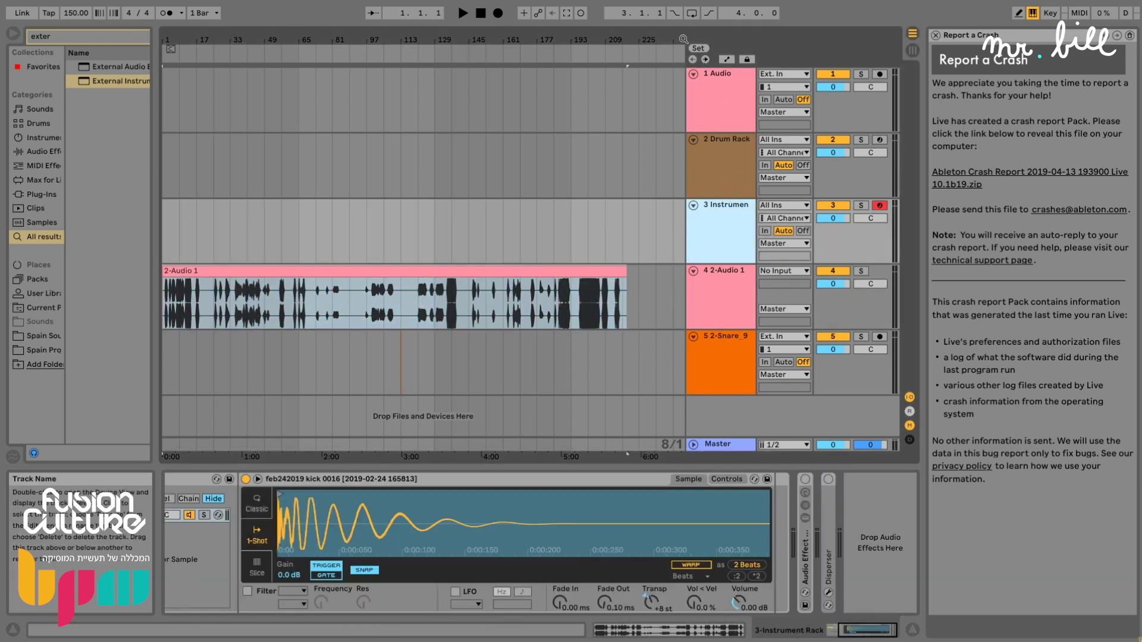
mouse_move(154, 61)
left_mouse_down()
mouse_move(194, 52)
mouse_move(156, 57)
left_mouse_up()
left_click(185, 37)
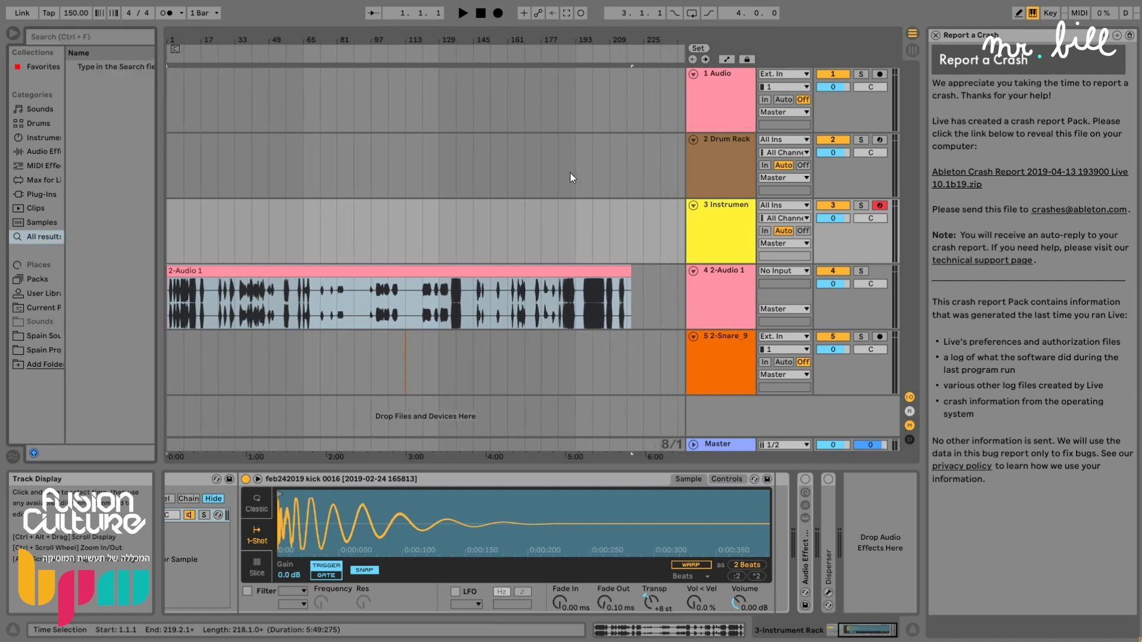
Select the 1 Audio track, search the browser for "clap" and preview several clap samples.
left_click_drag(681, 40, 755, 132)
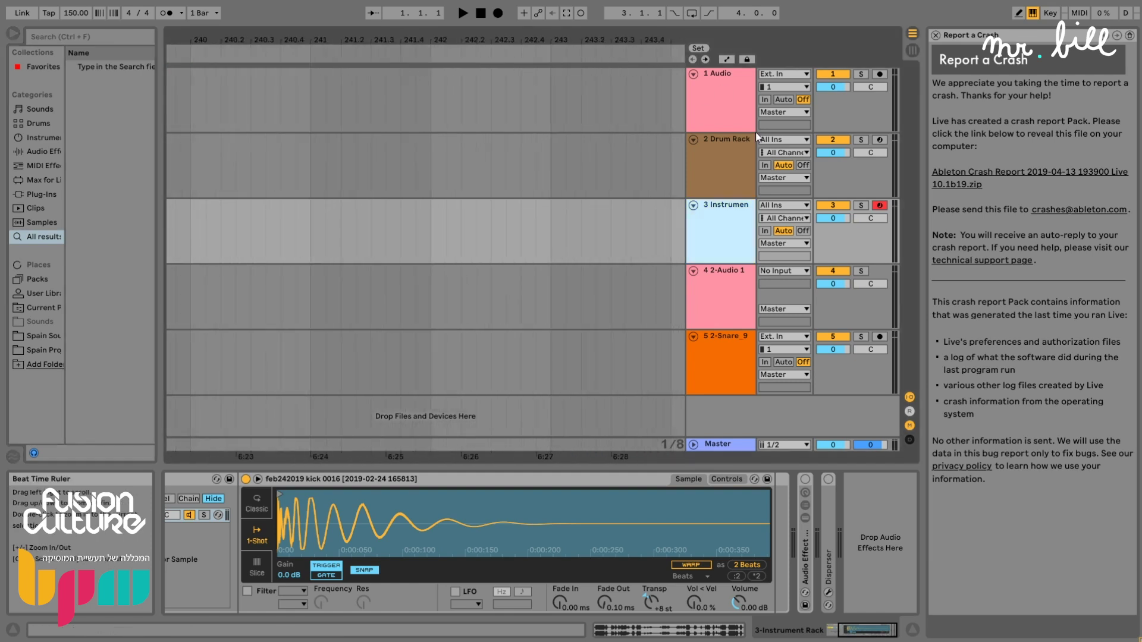
left_click(726, 152)
left_click(731, 113)
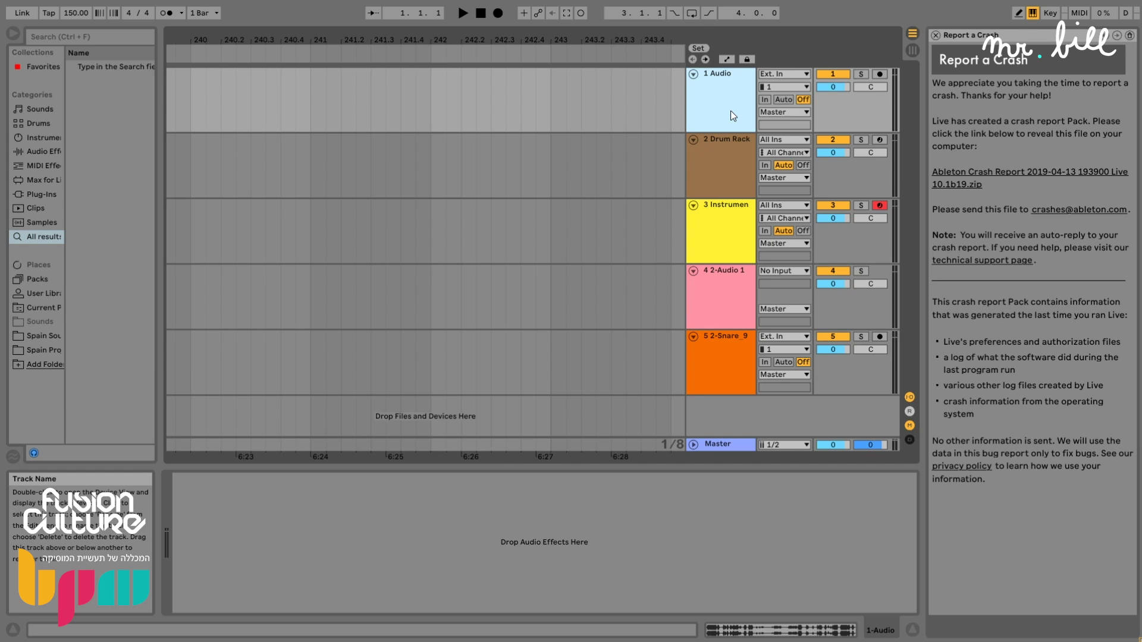
key("ctrl+f")
type("clap")
left_click(101, 113)
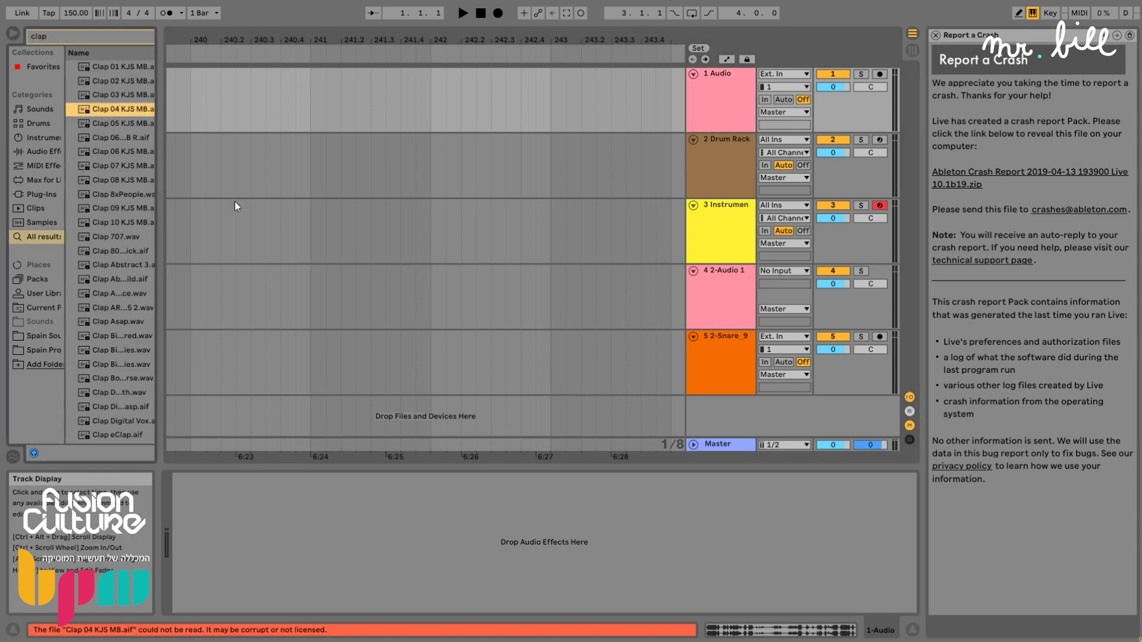
left_click(118, 152)
left_click(117, 252)
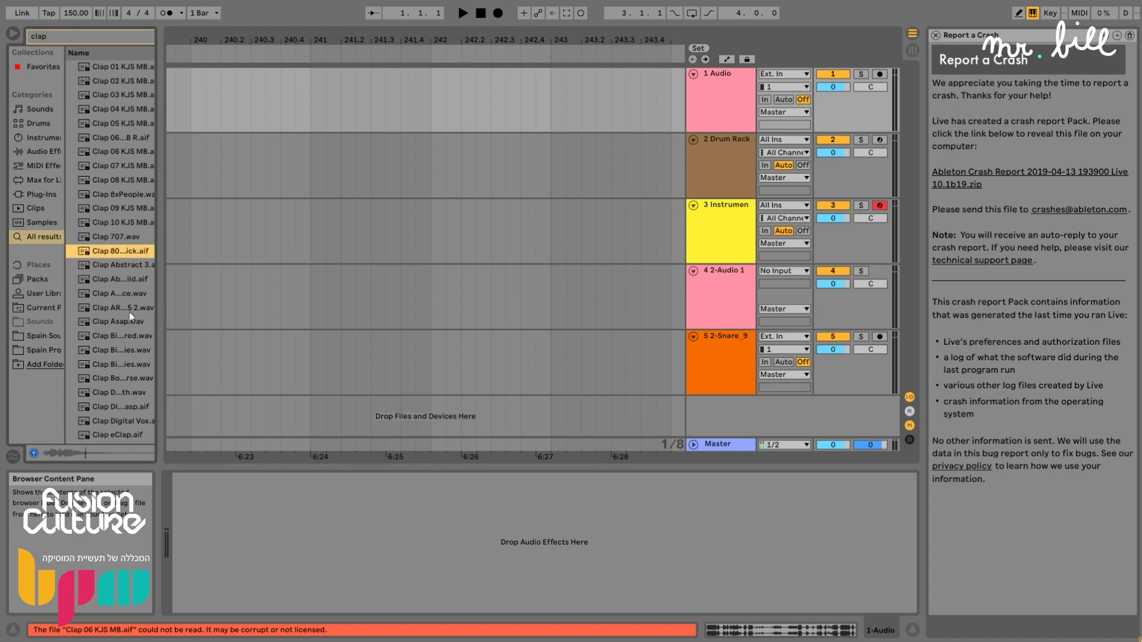
Insert a new MIDI track below 1 Audio and load the Clap 808 Light Quick sample onto it.
left_click(725, 95)
key("ctrl+shift+t")
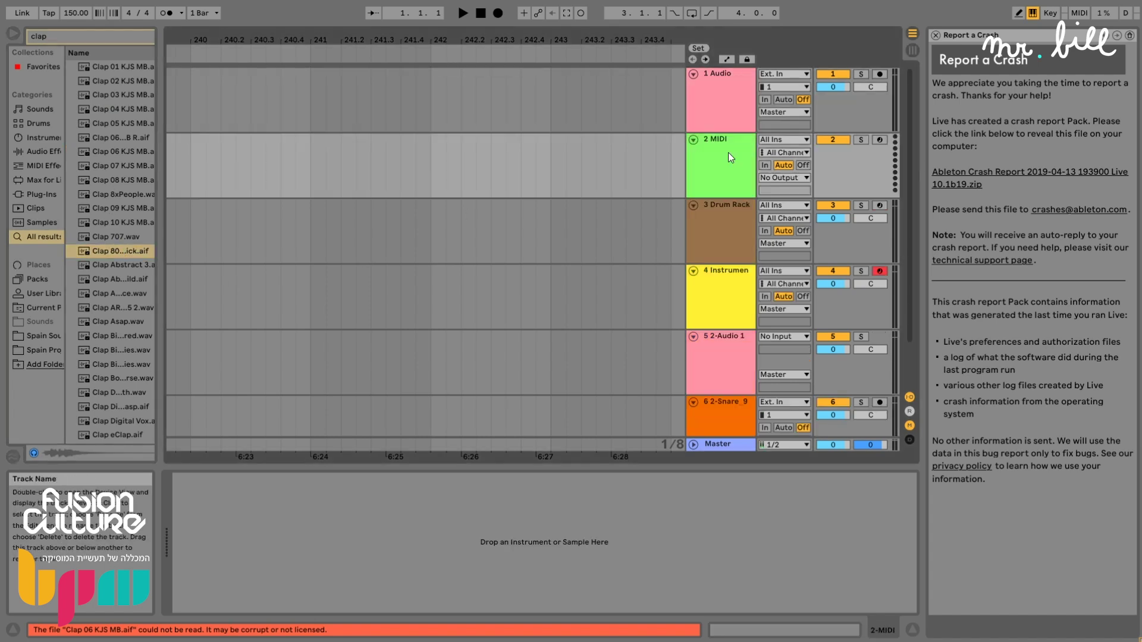
left_click_drag(104, 251, 506, 535)
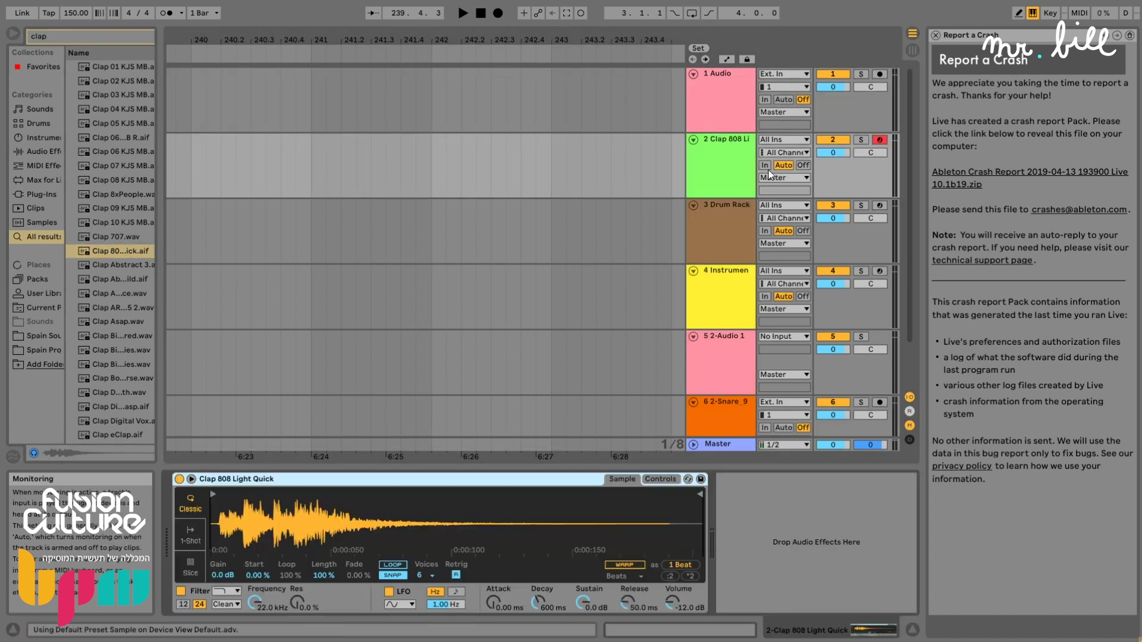
Audition the clap with repeated notes, switch its Simpler to 1-Shot mode and set the volume to 0 dB.
key("a")
key("a")
key("a")
key("a")
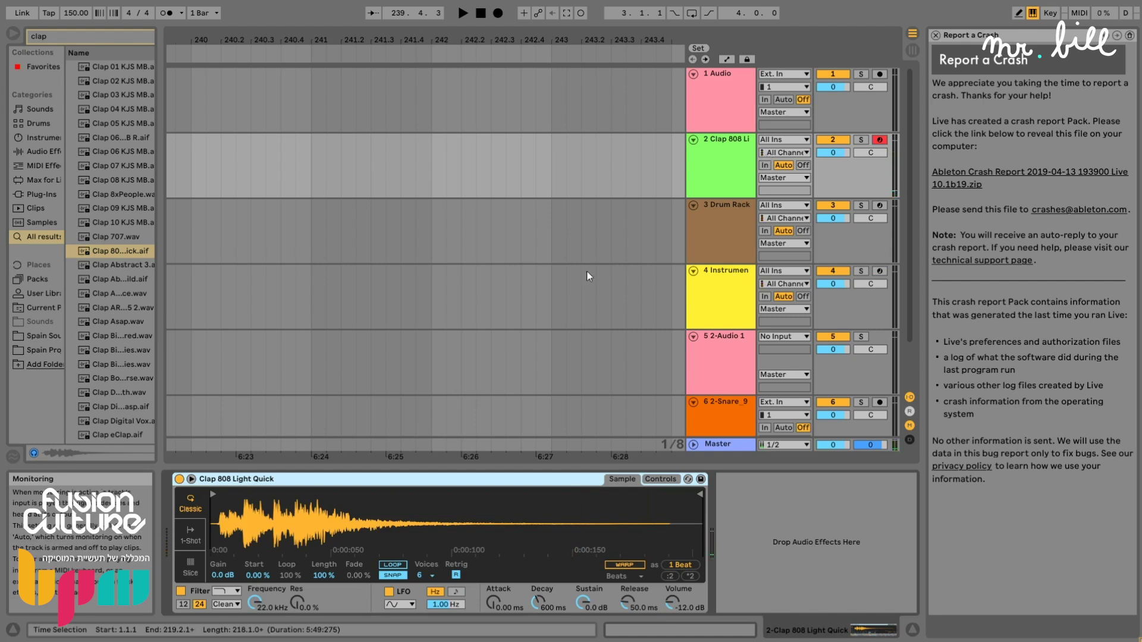
left_click(190, 534)
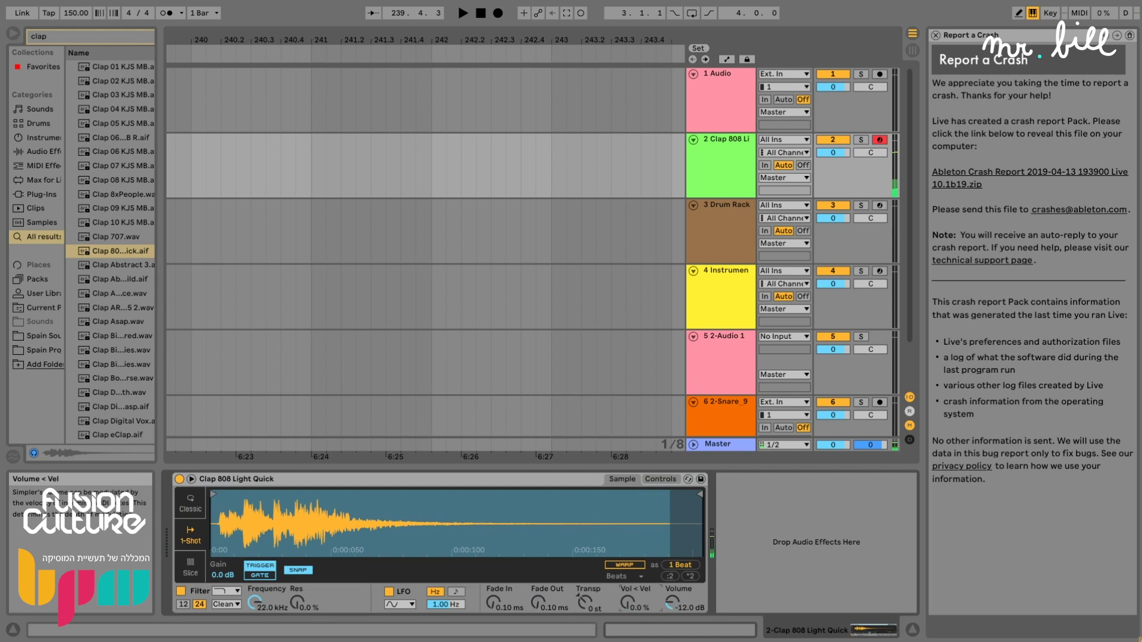
left_click_drag(672, 608, 672, 571)
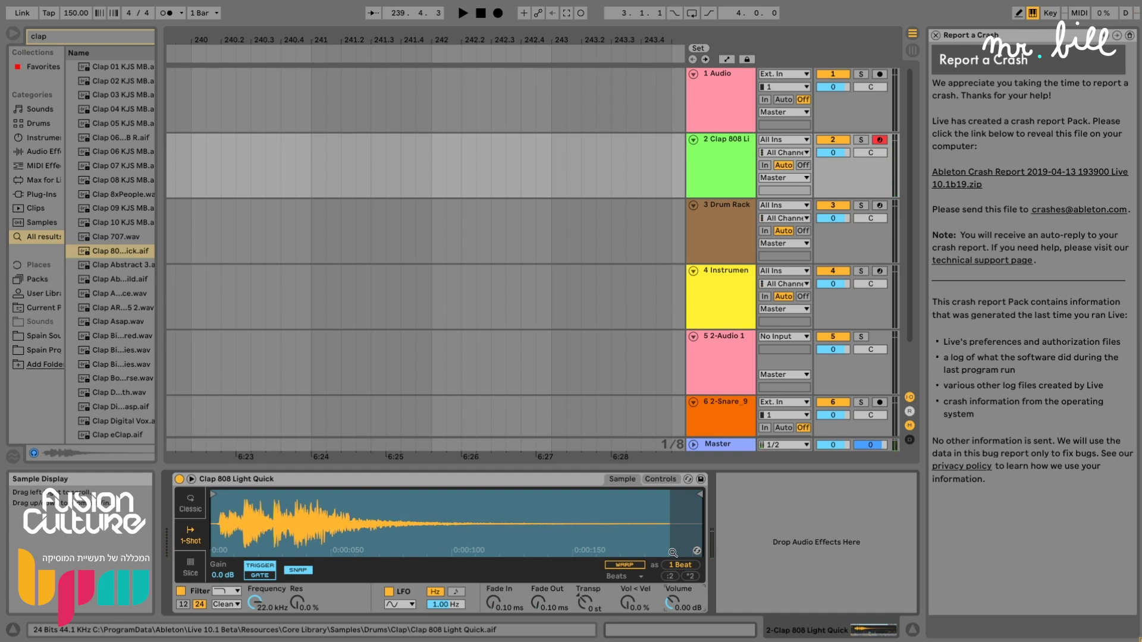
Search the browser for "rev" and add the Reverb effect after the clap's Simpler.
key("ctrl+f")
type("rev")
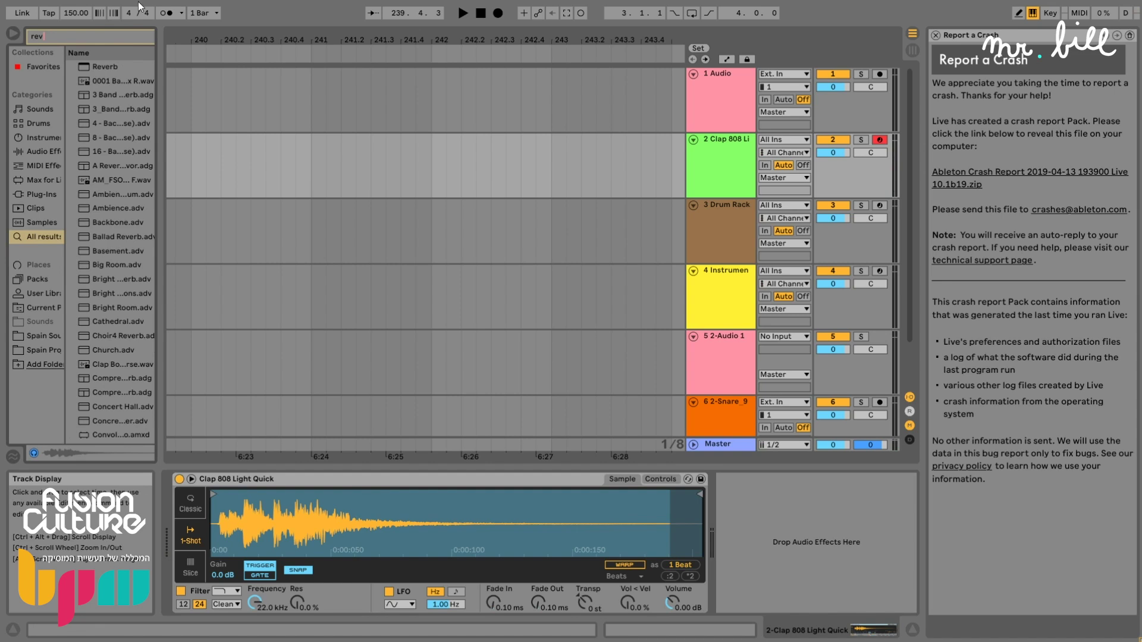
double_click(95, 67)
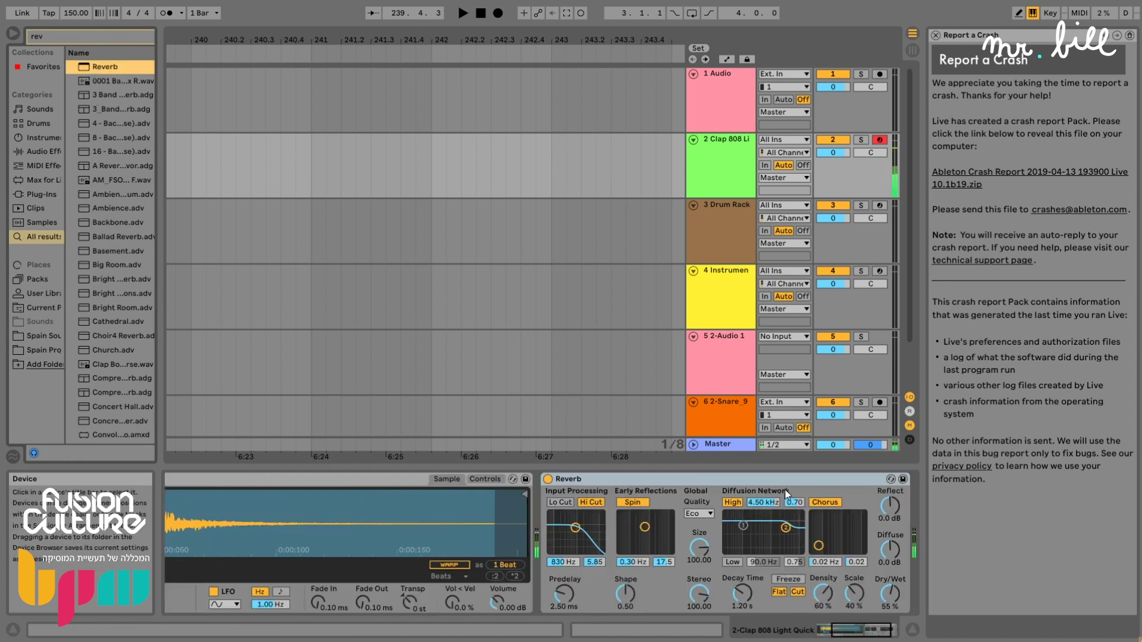
left_click(889, 628)
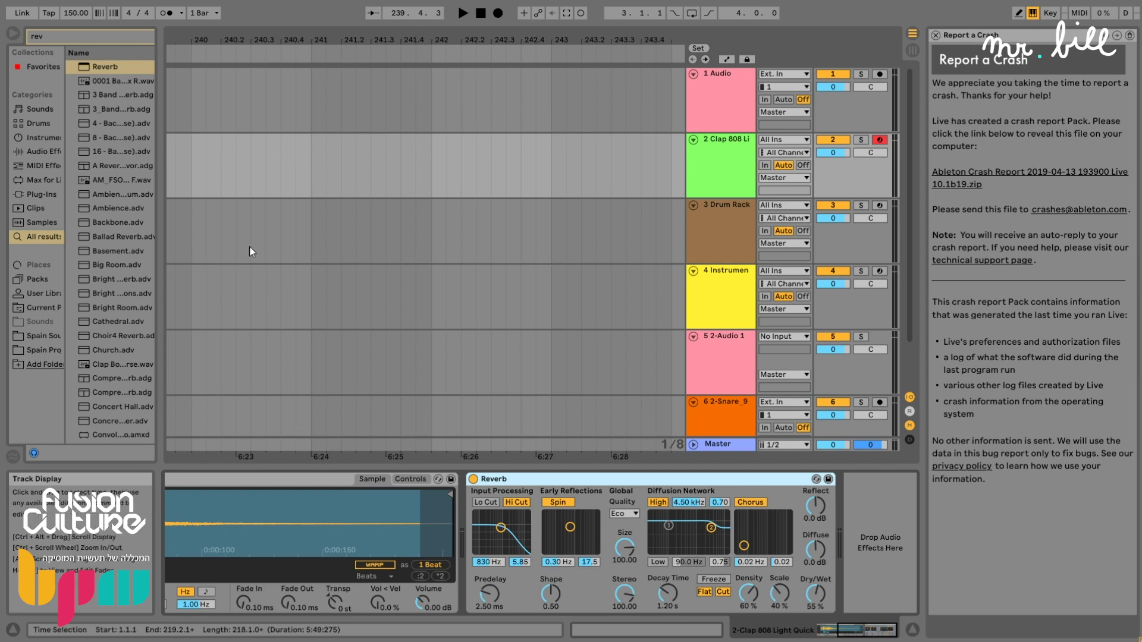
Search the browser for "ut" instead of "sat", add Utility after the Reverb and set its gain to 35 dB.
key("ctrl+f")
type("sat")
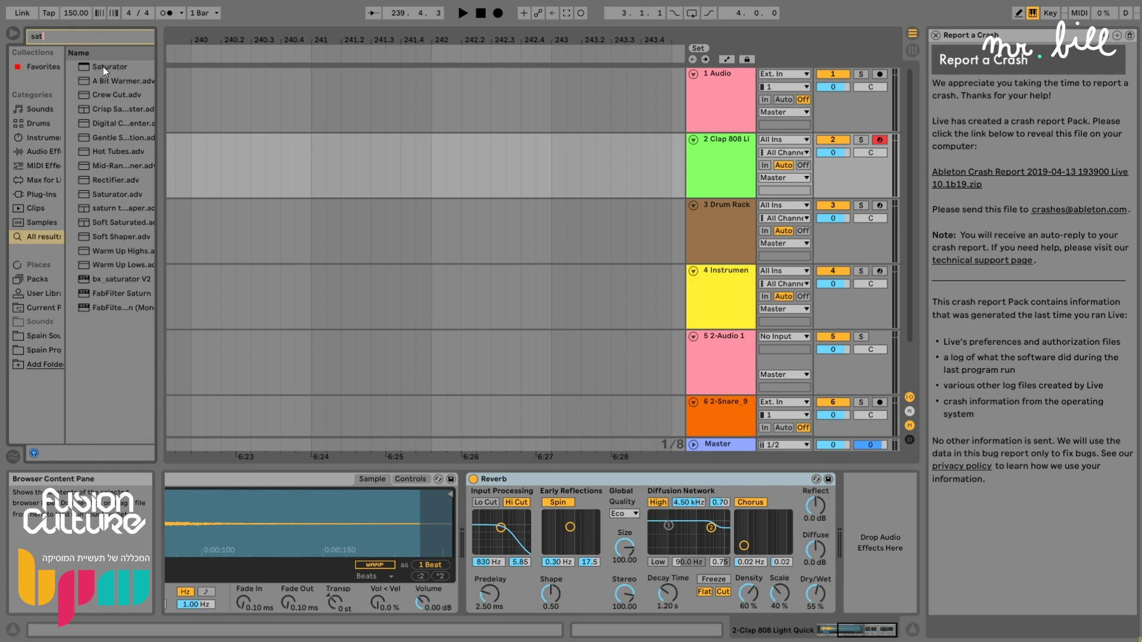
key("BackSpace")
key("BackSpace")
key("BackSpace")
type("ut")
left_click_drag(106, 67, 772, 503)
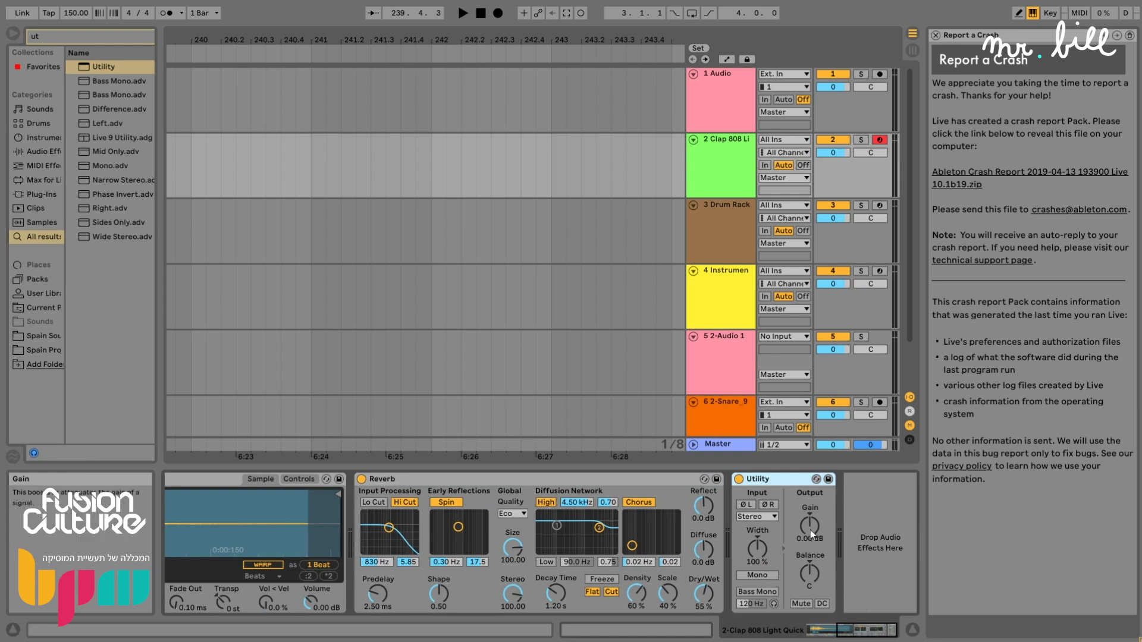
left_click_drag(810, 530, 809, 541)
Duplicate the Utility four times to stack five of them after the Reverb.
left_click(763, 480)
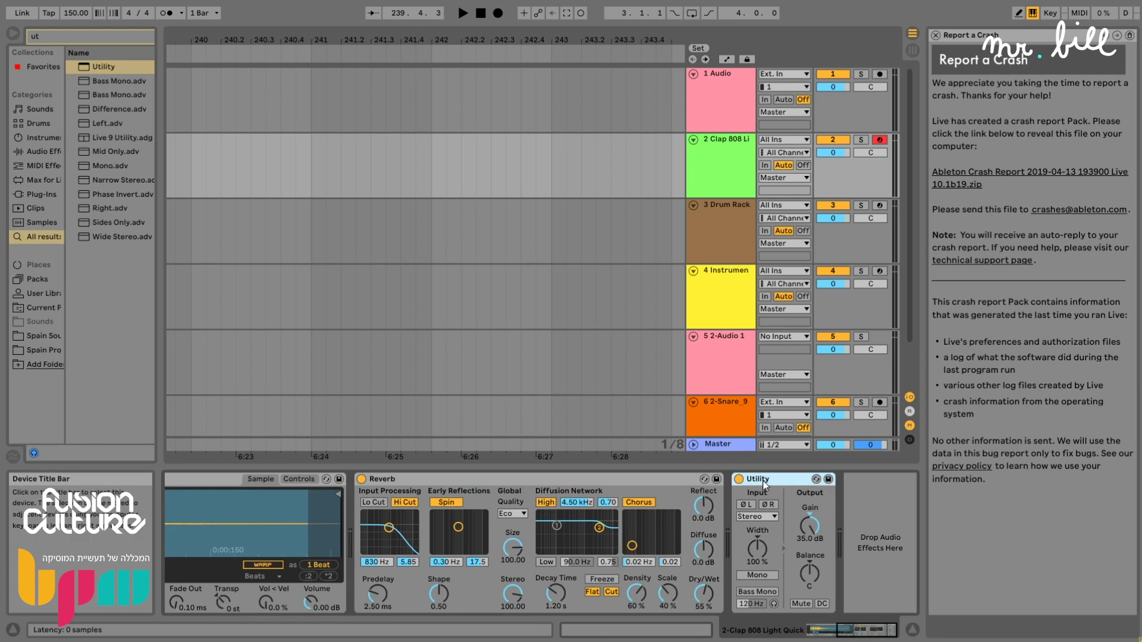
key("ctrl+d")
key("ctrl+d")
key("ctrl+d")
key("ctrl+d")
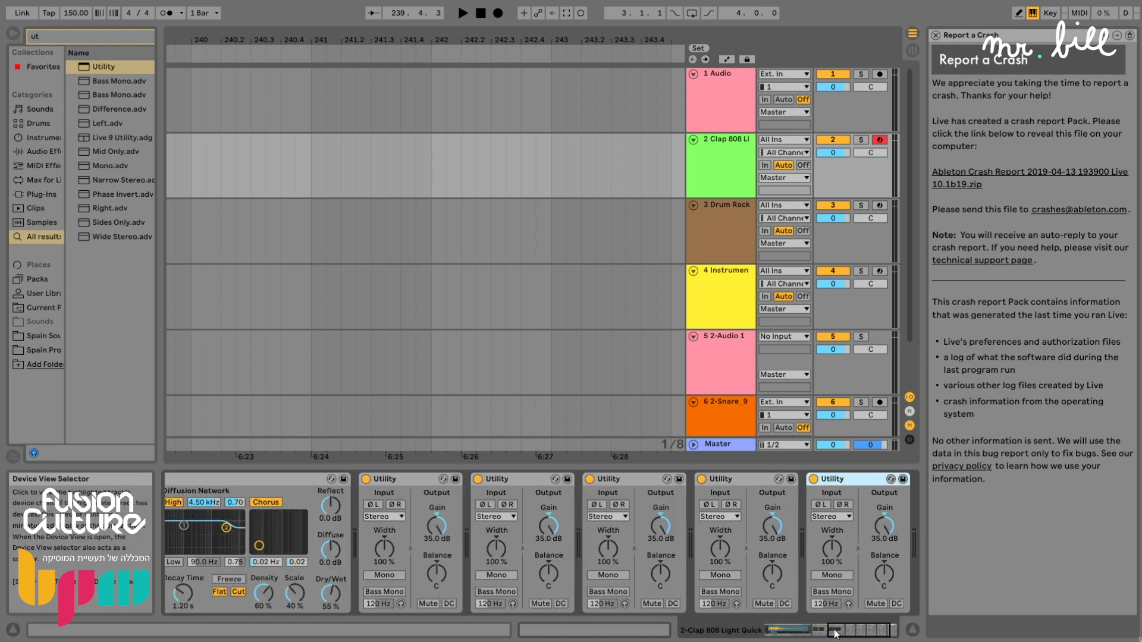
left_click_drag(847, 637, 856, 635)
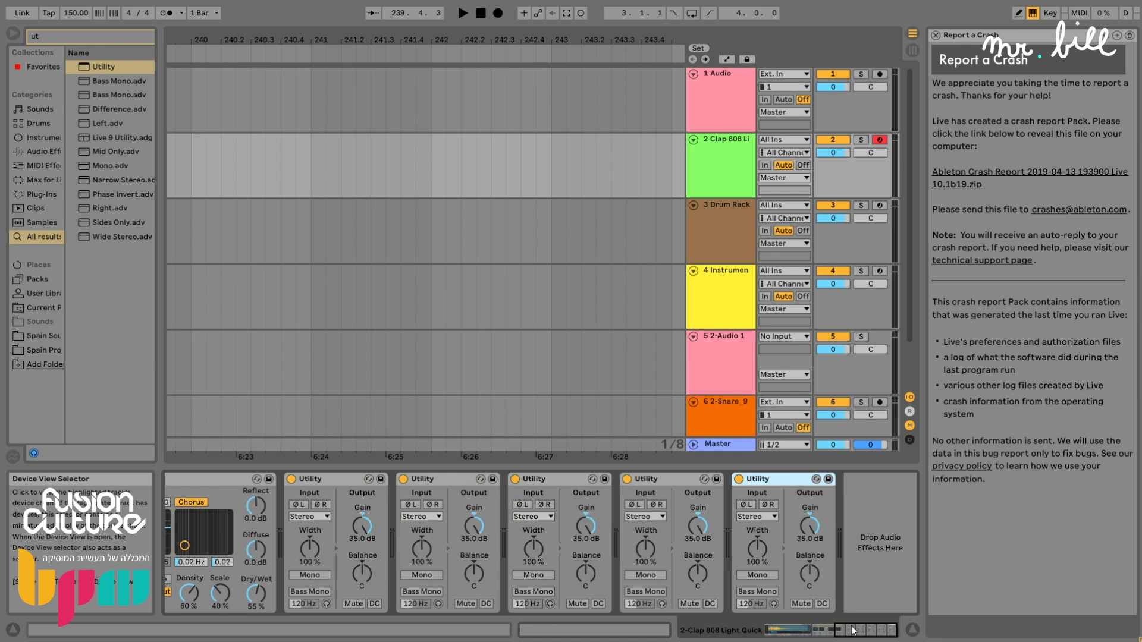
key("ctrl+f")
type("sat")
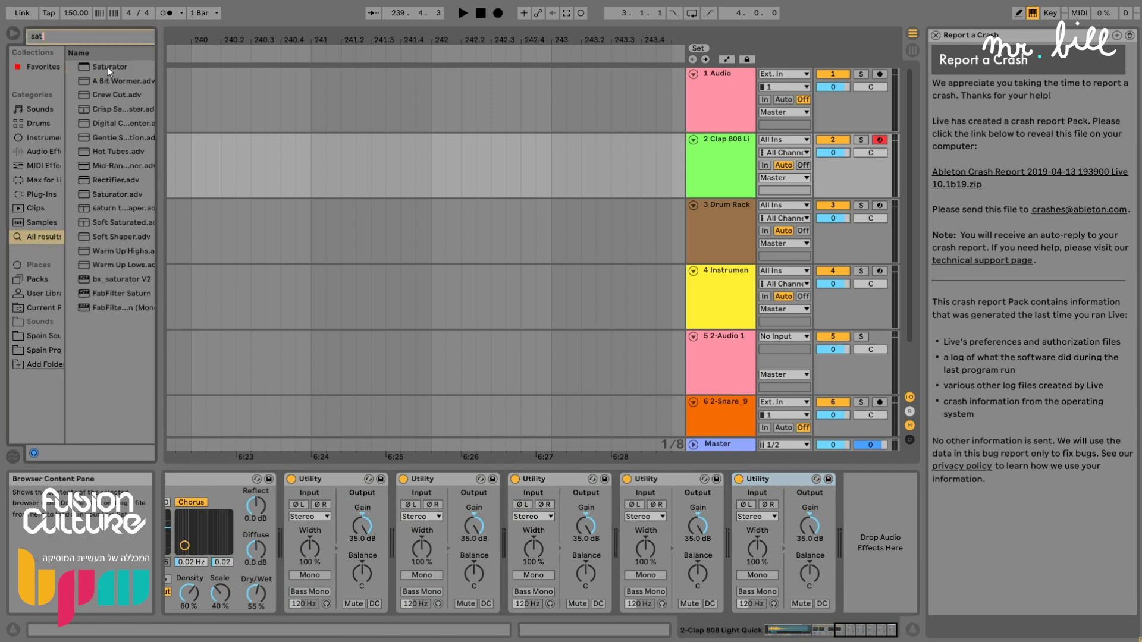
left_click_drag(107, 67, 241, 165)
left_click(720, 481)
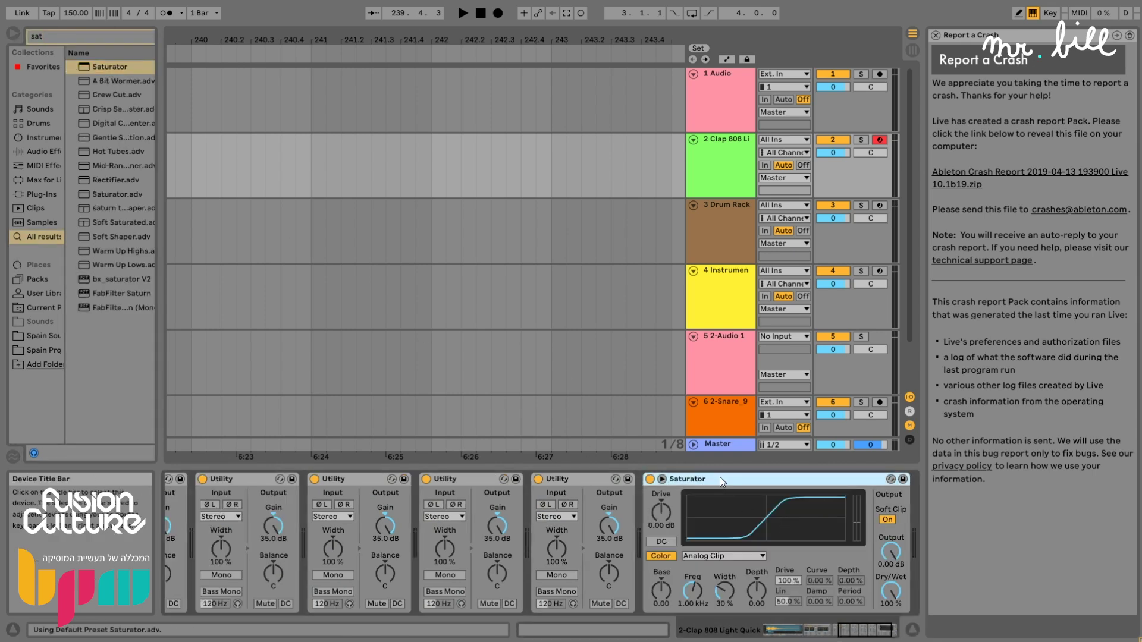
key("Delete")
Search the browser for "limi" and add the Limiter after the last Utility.
type("limi")
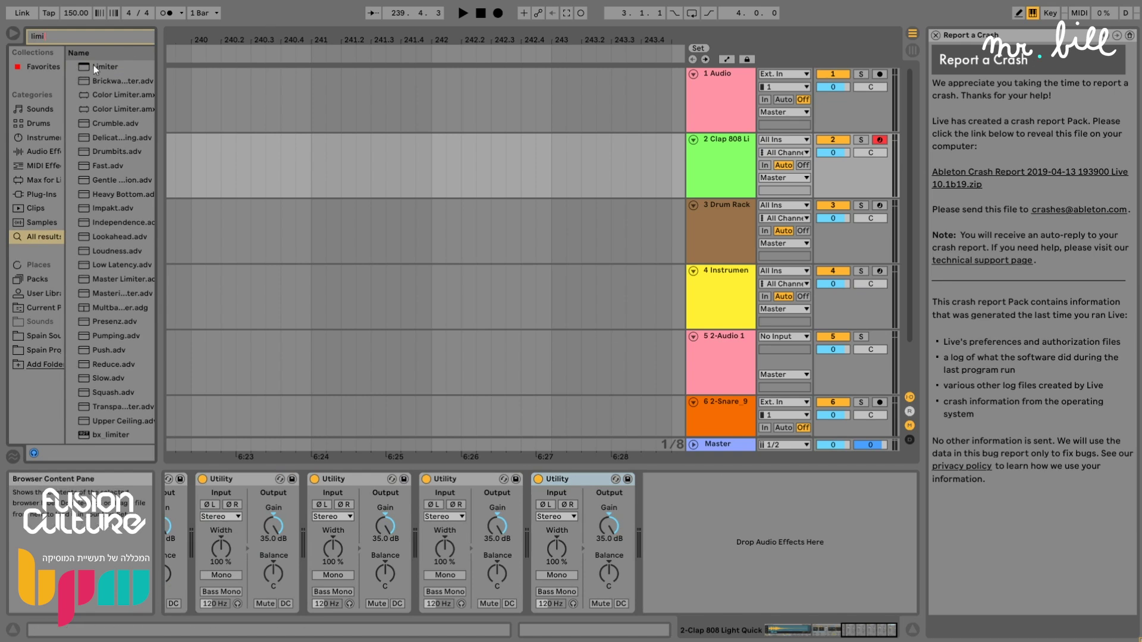
double_click(101, 63)
left_click_drag(862, 627, 839, 618)
Play notes on the clap track to audition the chain of Reverb, Utilities and Limiter.
left_click(472, 173)
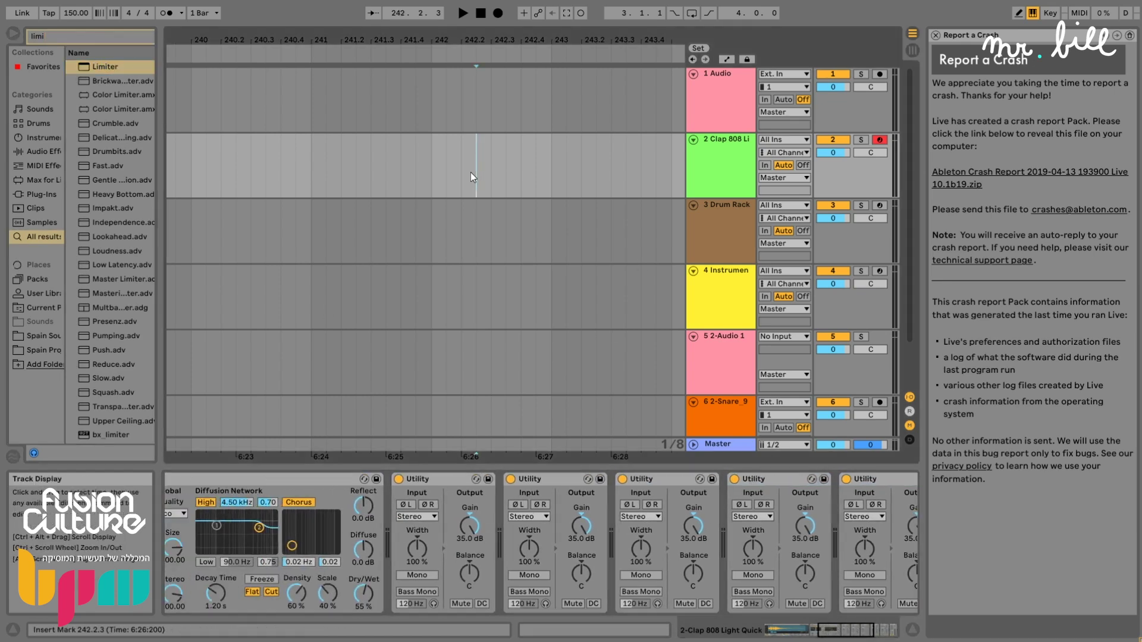
key("a")
key("a")
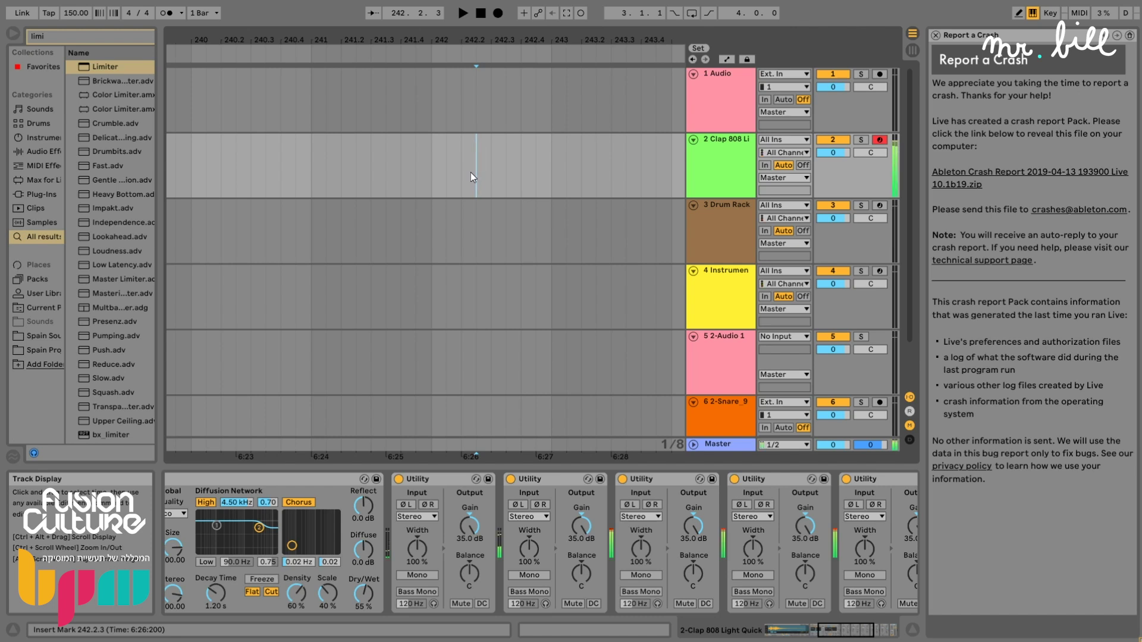
left_click_drag(831, 629, 852, 630)
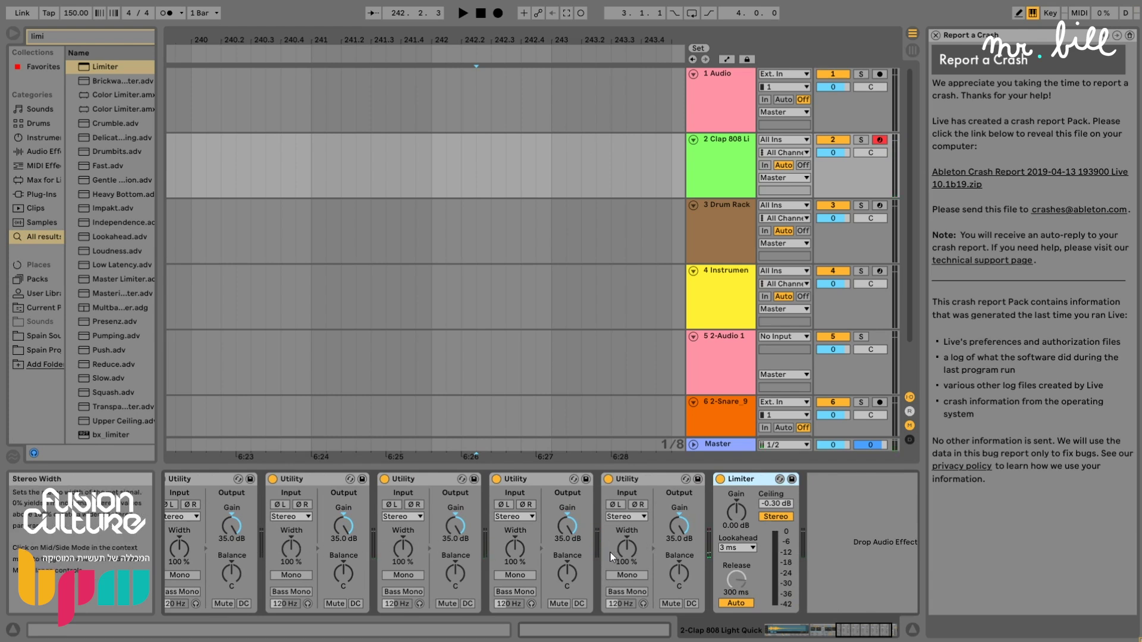
key("a")
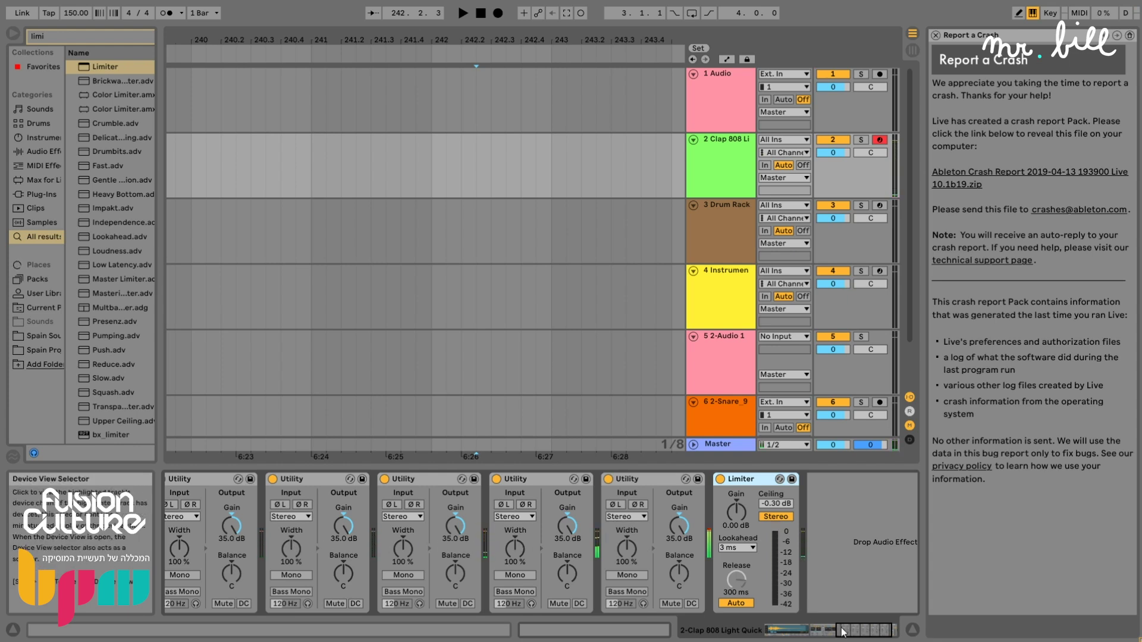
Add a Saturator between the Reverb and the first Utility, set its curve type to Waveshaper and its Curve to 5.47 %.
left_click(821, 629)
left_click_drag(110, 66, 419, 490)
left_click(469, 557)
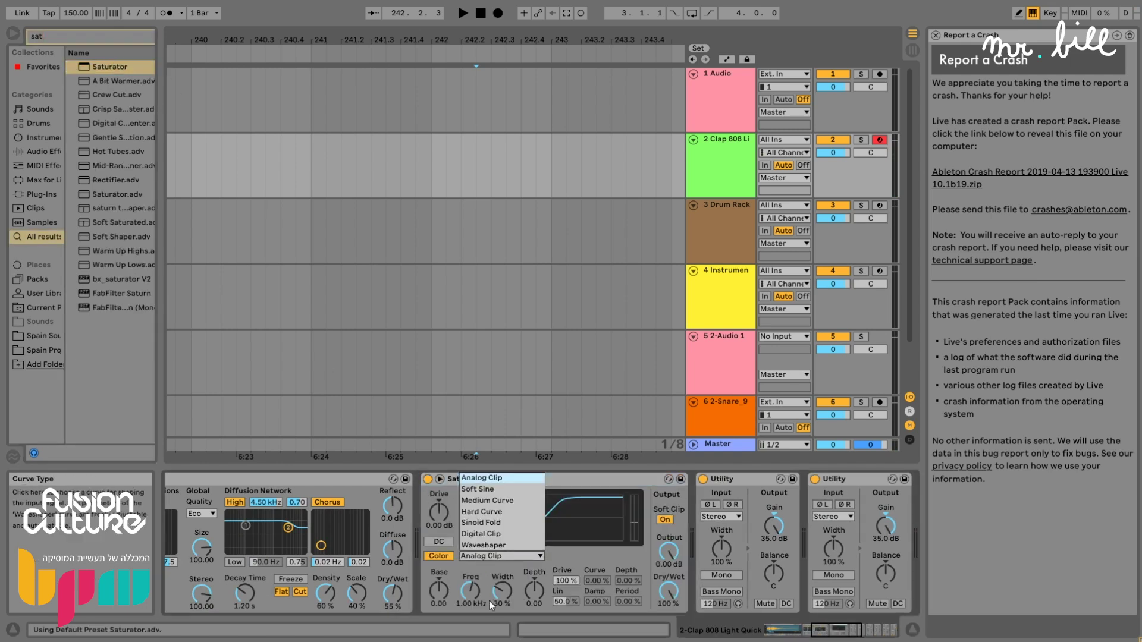
left_click(483, 544)
left_click_drag(596, 580, 596, 576)
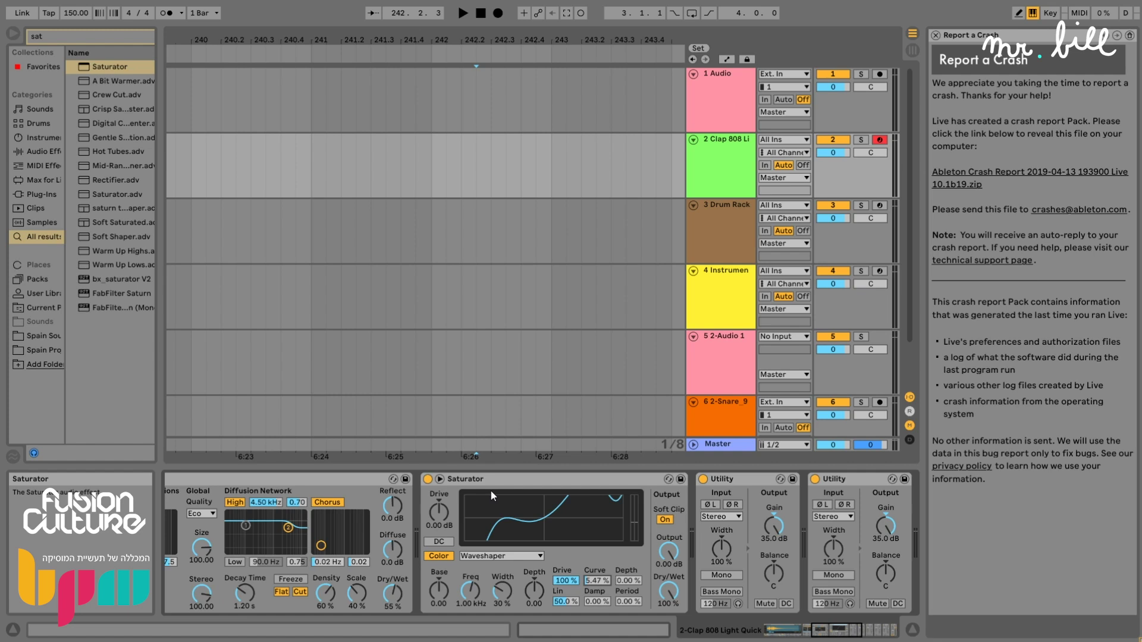
Audition the clap and set the Saturator's Base to -9.14, Curve to 10.9 %, Lin to 59.4 % and Damp to 9.38 %.
left_click(477, 153)
left_click(439, 163)
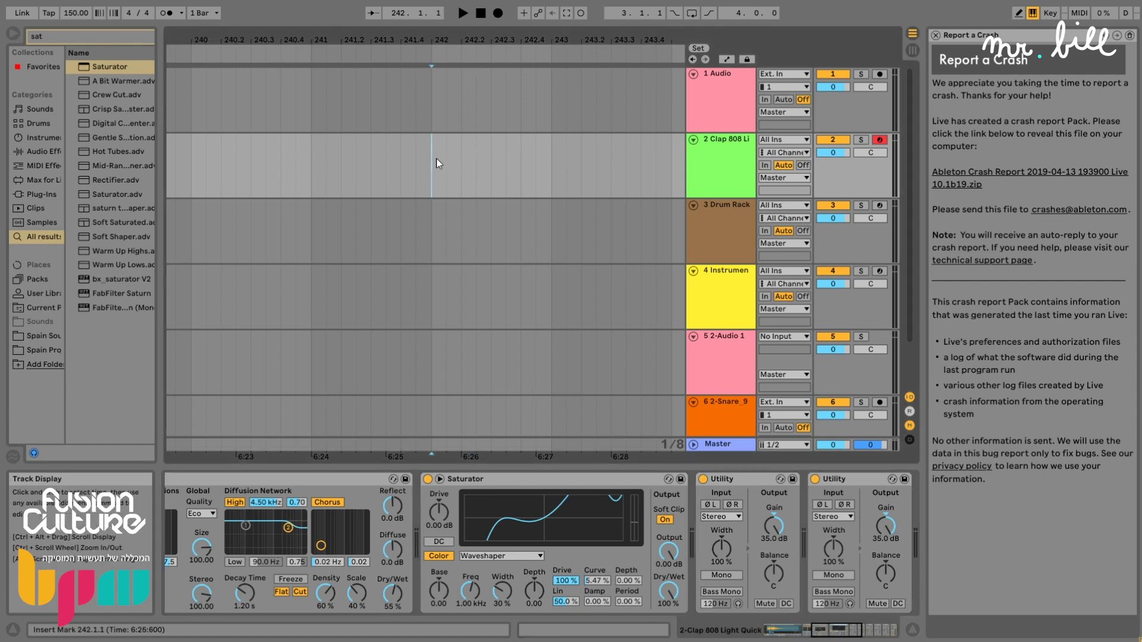
key("a")
left_click_drag(439, 590, 439, 606)
left_click_drag(590, 584, 575, 594)
left_click_drag(594, 601, 593, 594)
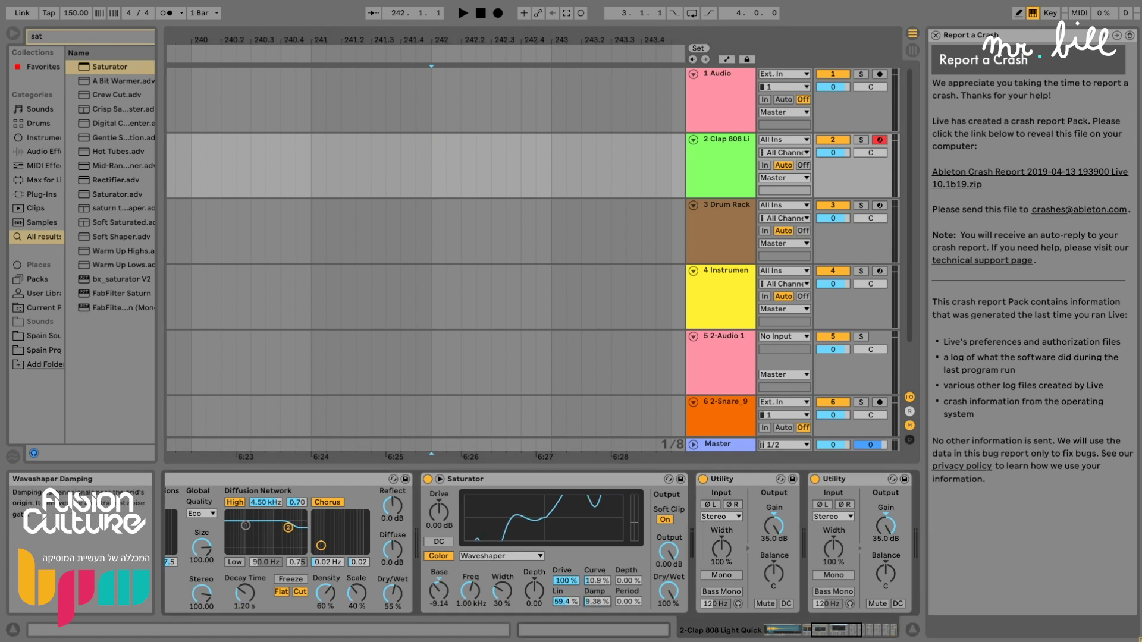
Turn off Hi Cut, Spin, High and Chorus in the Reverb and set its Decay Time to 1.68 s.
left_click_drag(837, 631, 820, 630)
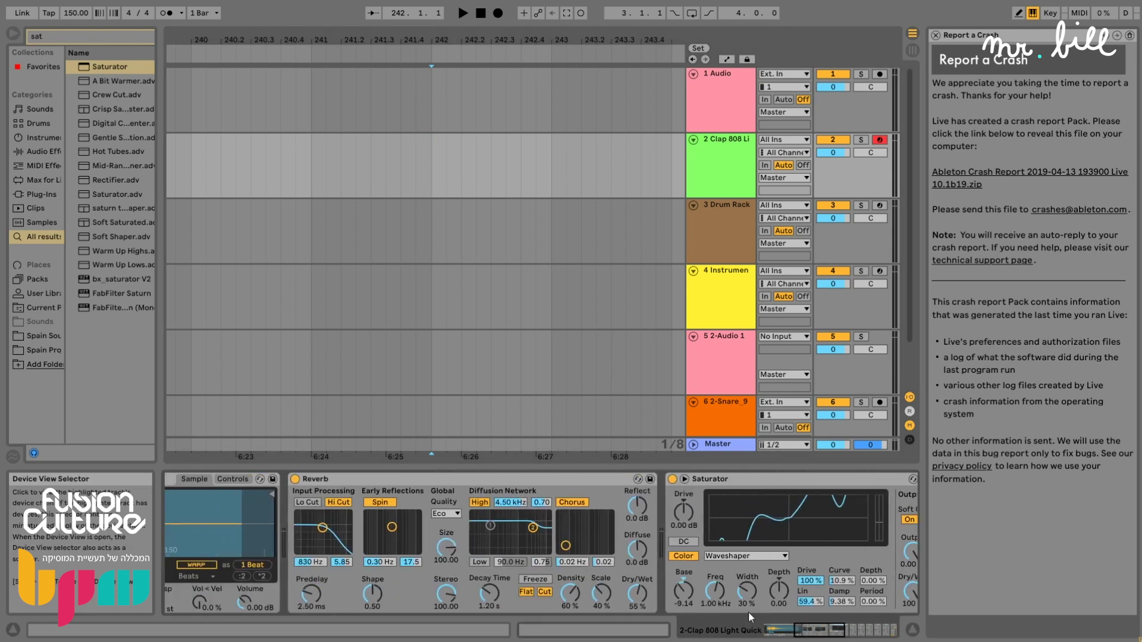
left_click(331, 503)
left_click(380, 503)
left_click(482, 502)
left_click(562, 505)
left_click_drag(486, 593, 487, 579)
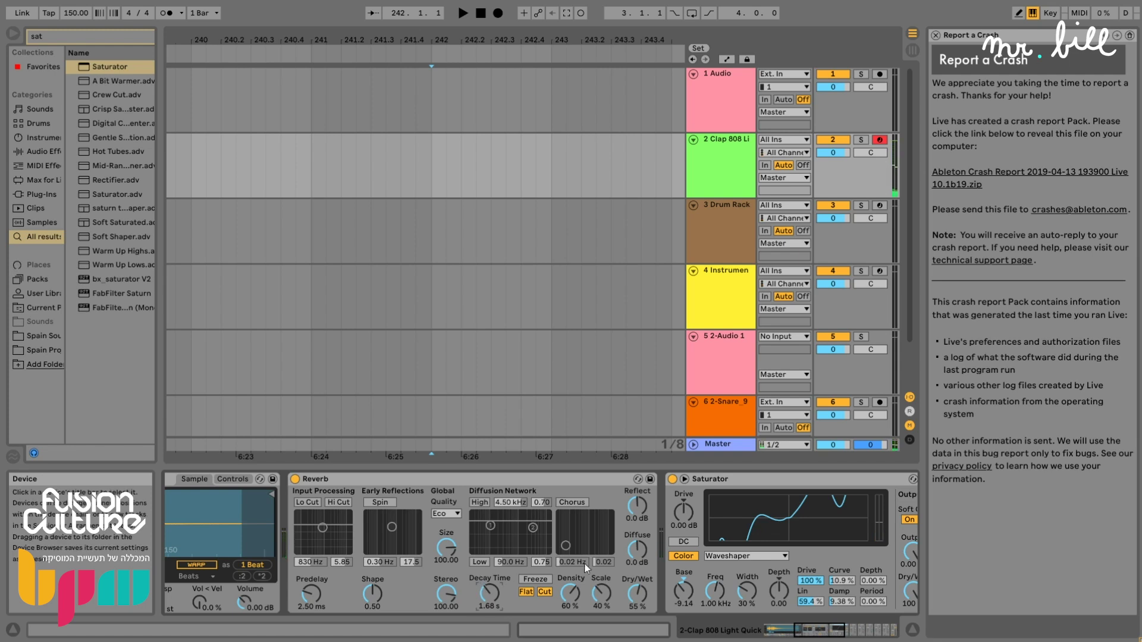
Set the Saturator's input drive to 6.86 dB and its waveshaper Drive to 98.4 %, Curve to 5.47 % and Depth to 60.2 %.
scroll(854, 603, "right", 5)
left_click_drag(518, 515, 519, 503)
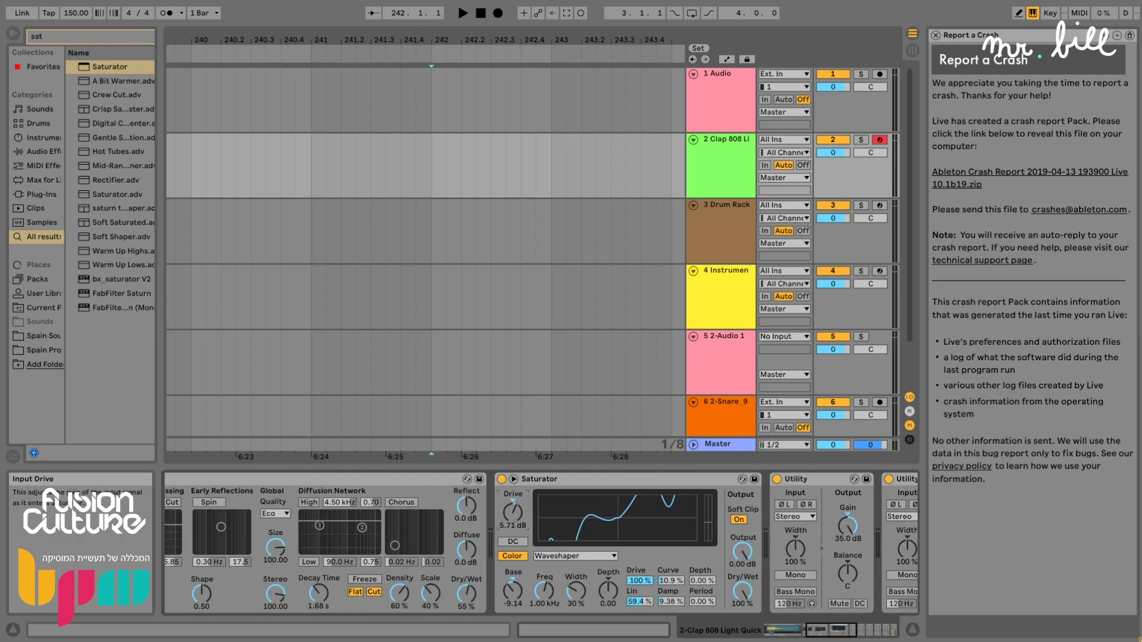
left_click_drag(670, 580, 670, 585)
left_click_drag(640, 580, 701, 536)
left_click(702, 580)
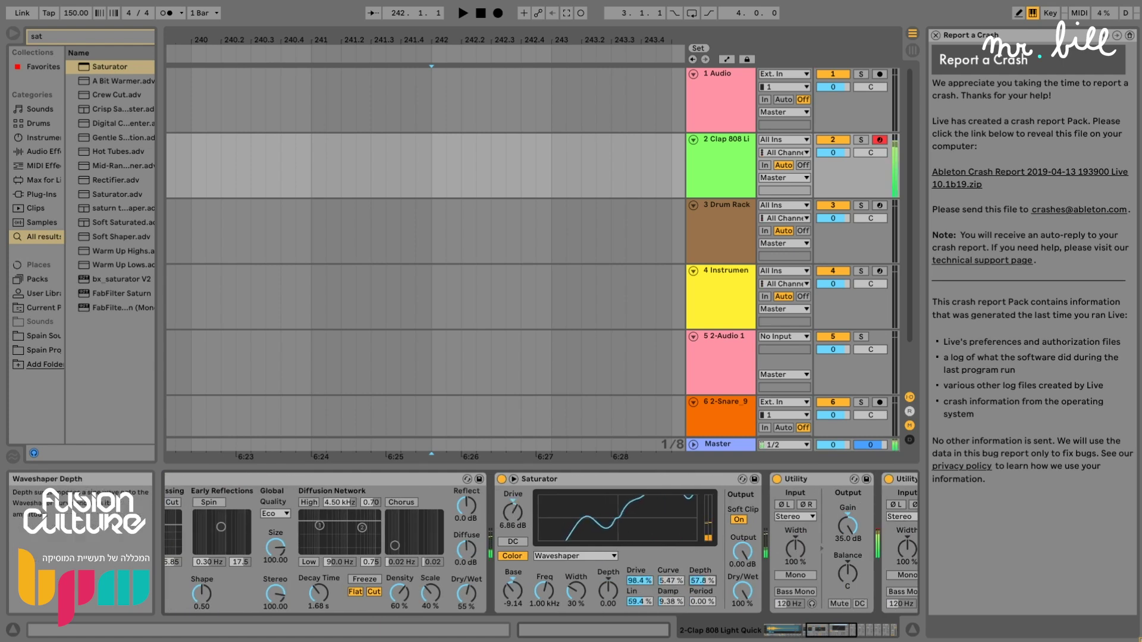
Audition lower octaves and set the Reverb's Decay Time to 1.22 s, Stereo to 20.95 and Size to 500.
left_click_drag(318, 592, 318, 607)
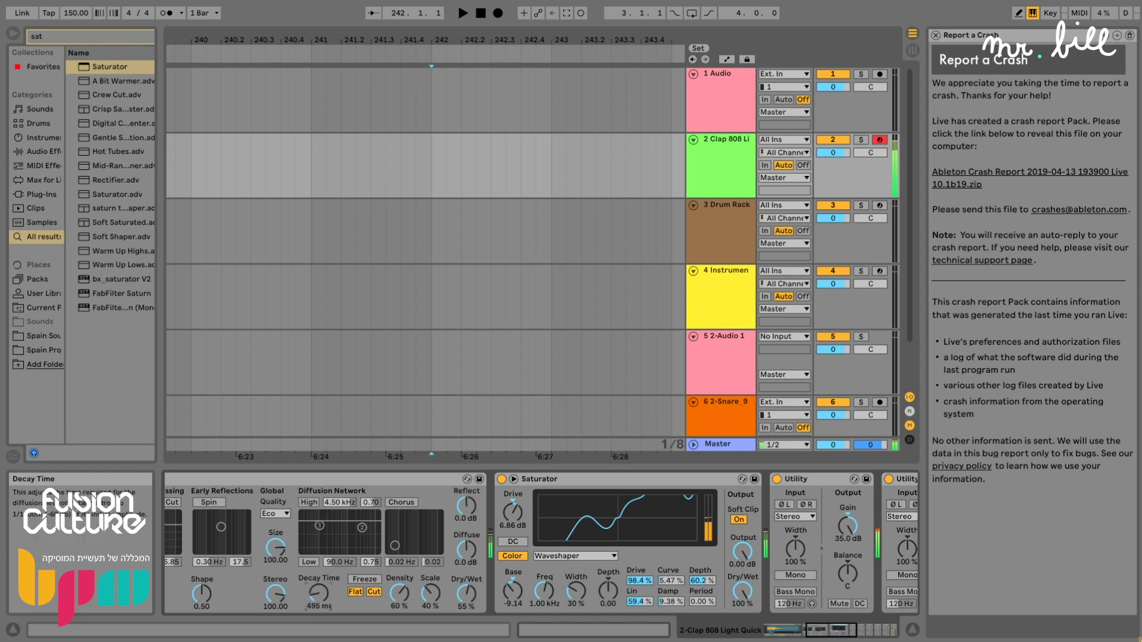
key("z")
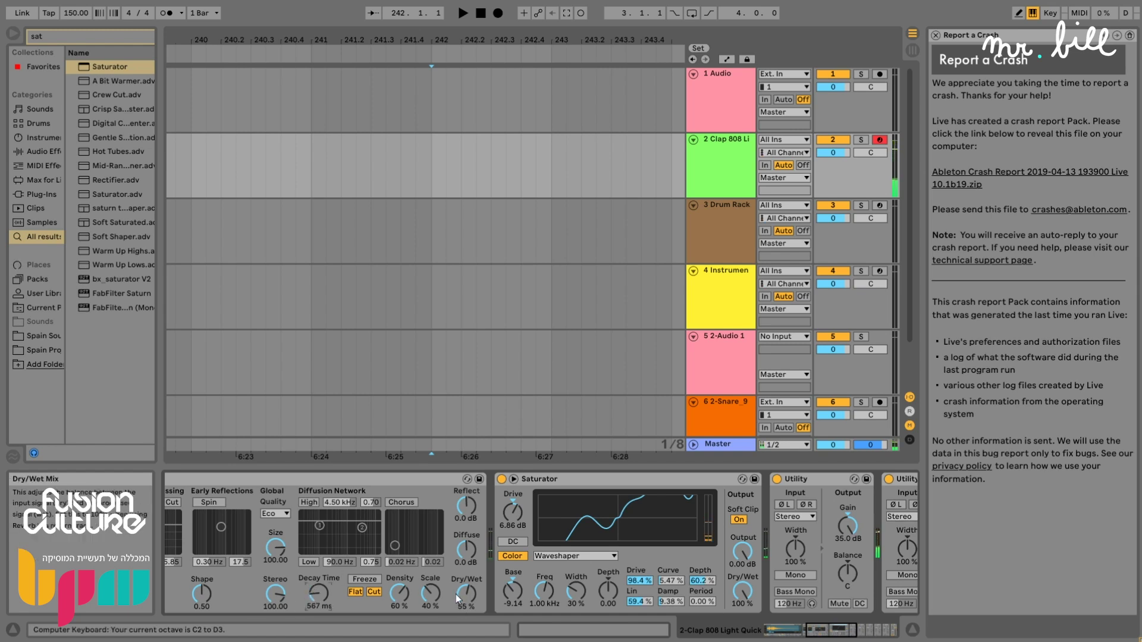
left_click_drag(318, 593, 278, 625)
left_click_drag(275, 547, 321, 562)
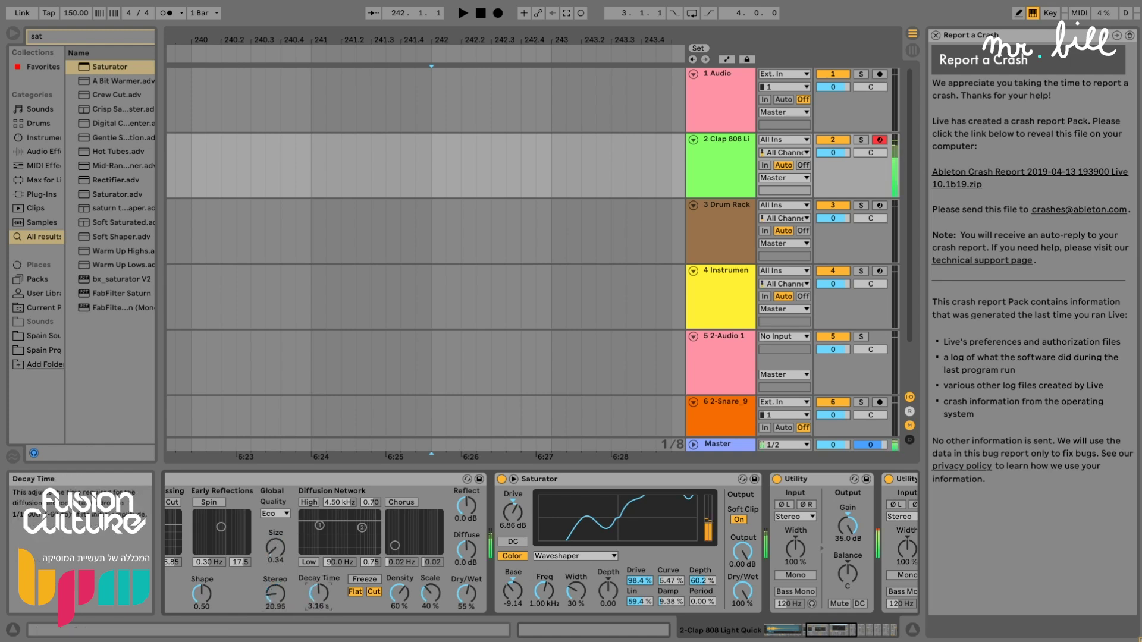
mouse_move(831, 631)
left_mouse_down()
mouse_move(790, 631)
mouse_move(824, 632)
left_mouse_up()
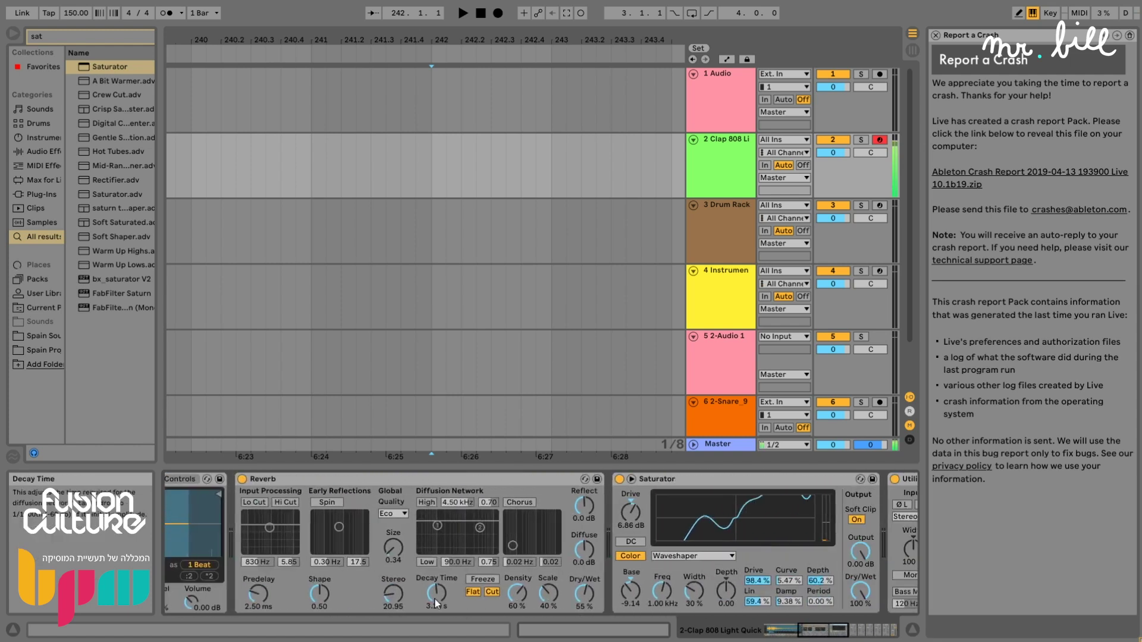
left_click_drag(402, 544, 399, 545)
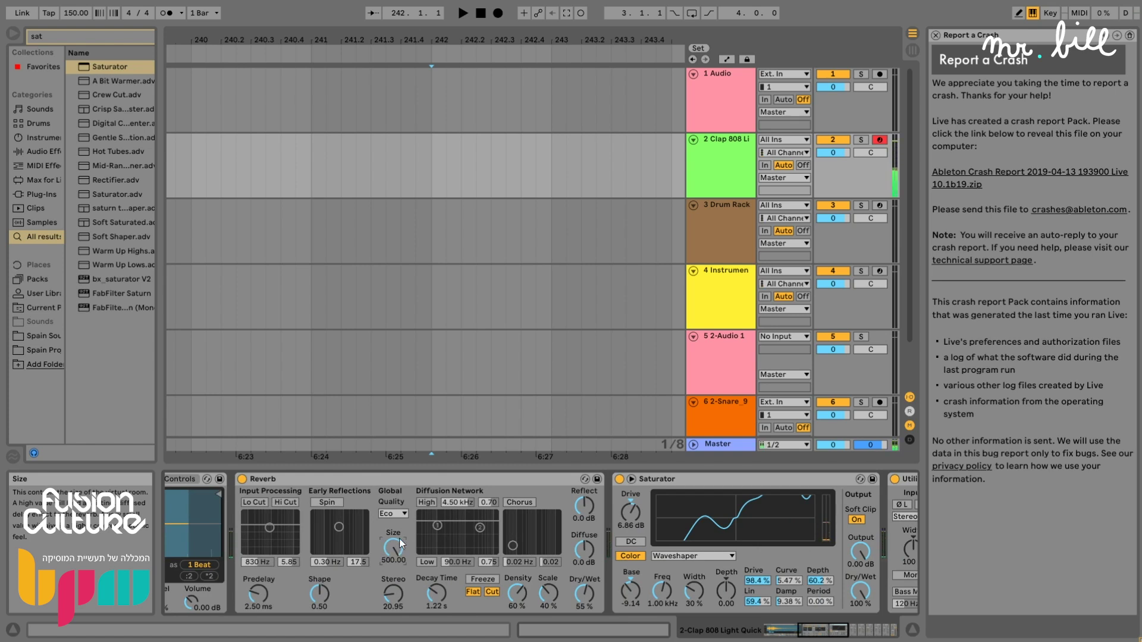
Search for "oper", replace the clap's Simpler with Operator and set oscillator A's waveform to Saw D.
left_click_drag(818, 629, 780, 619)
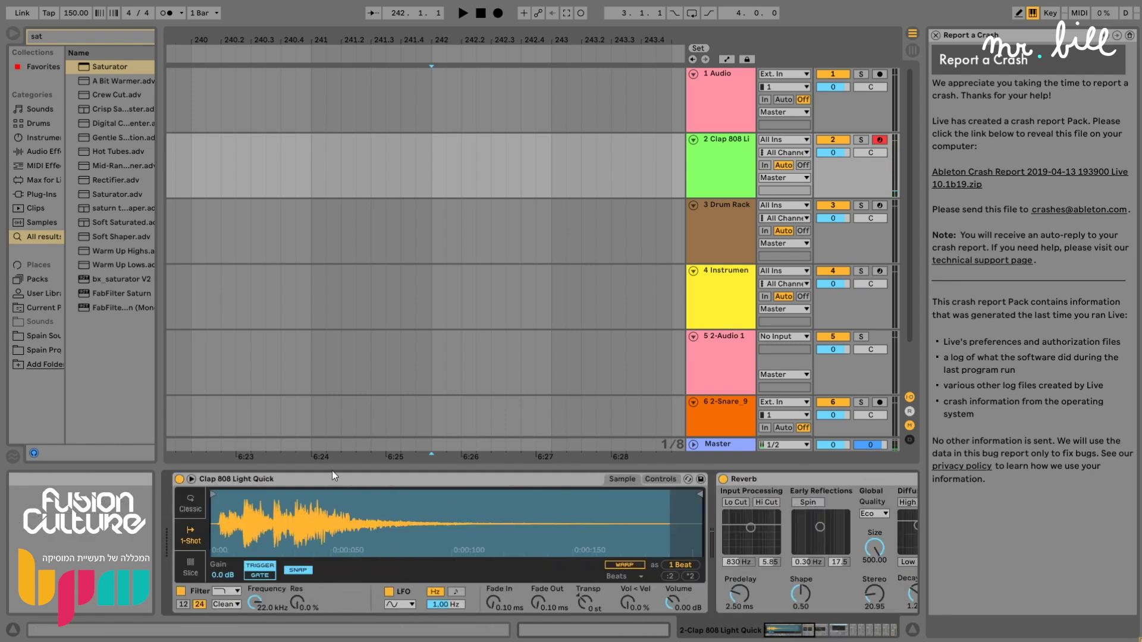
key("ctrl+f")
type("oper")
left_click_drag(100, 67, 357, 535)
left_click(491, 557)
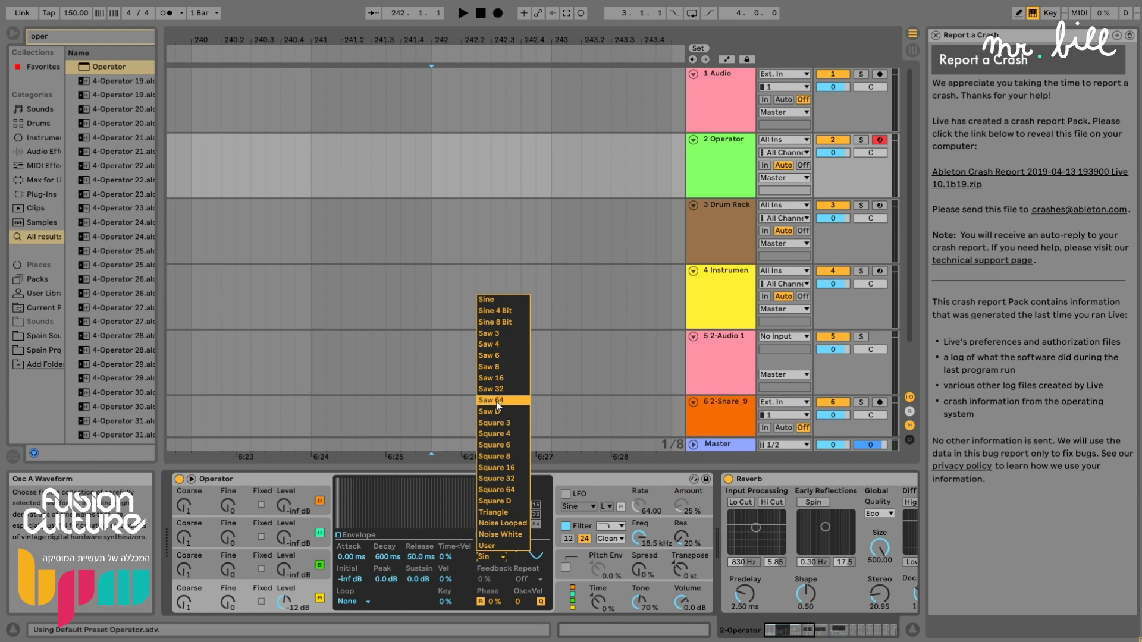
left_click(489, 411)
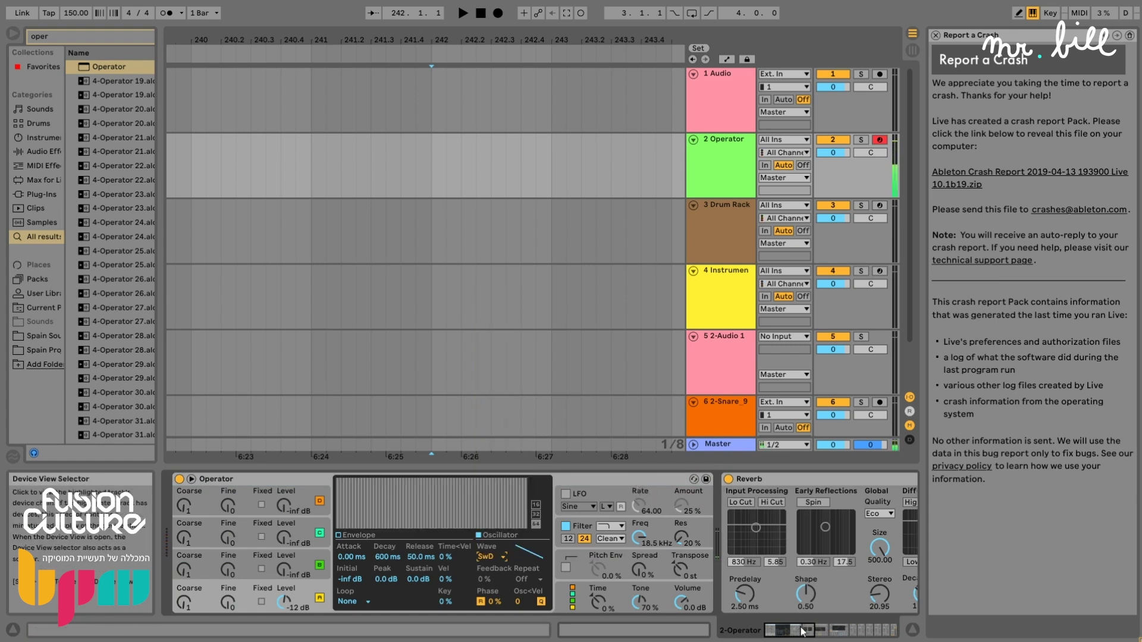
scroll(648, 481, "down", 3)
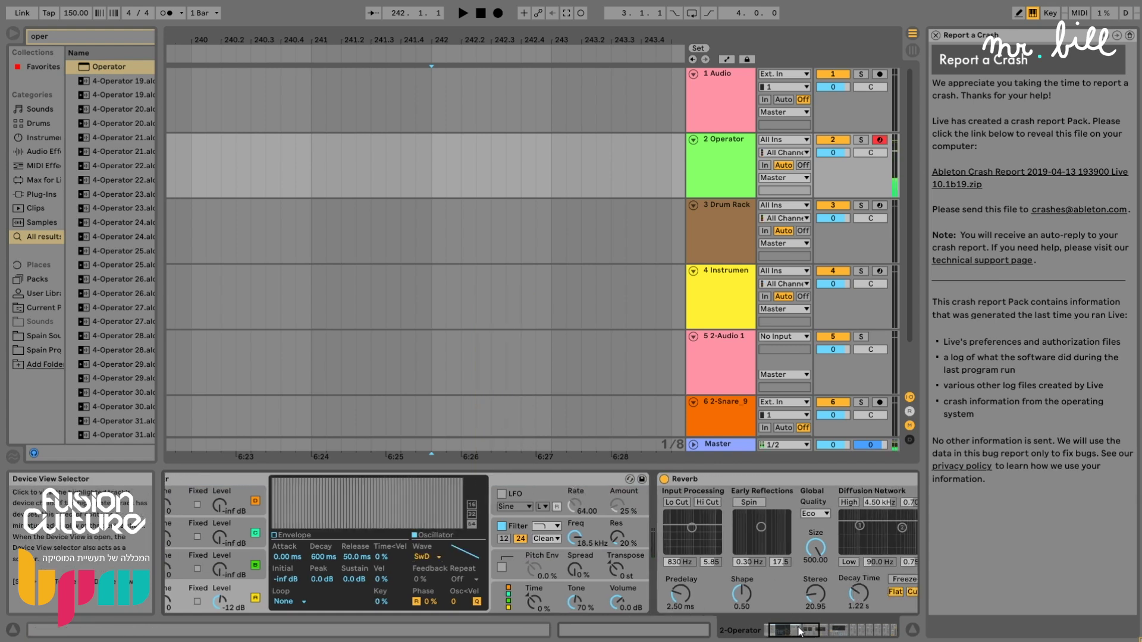
Set the input of track 5 (2-Audio 1) to 2-Operator and arm that track for recording.
left_click(736, 351)
left_click_drag(528, 45, 671, 66)
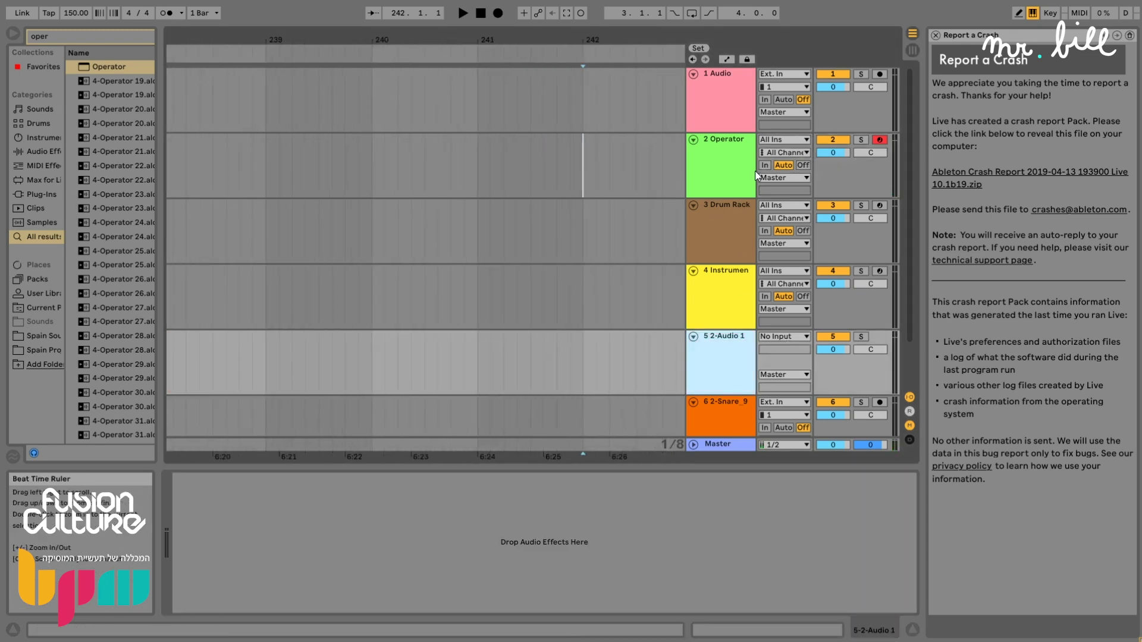
left_click(783, 337)
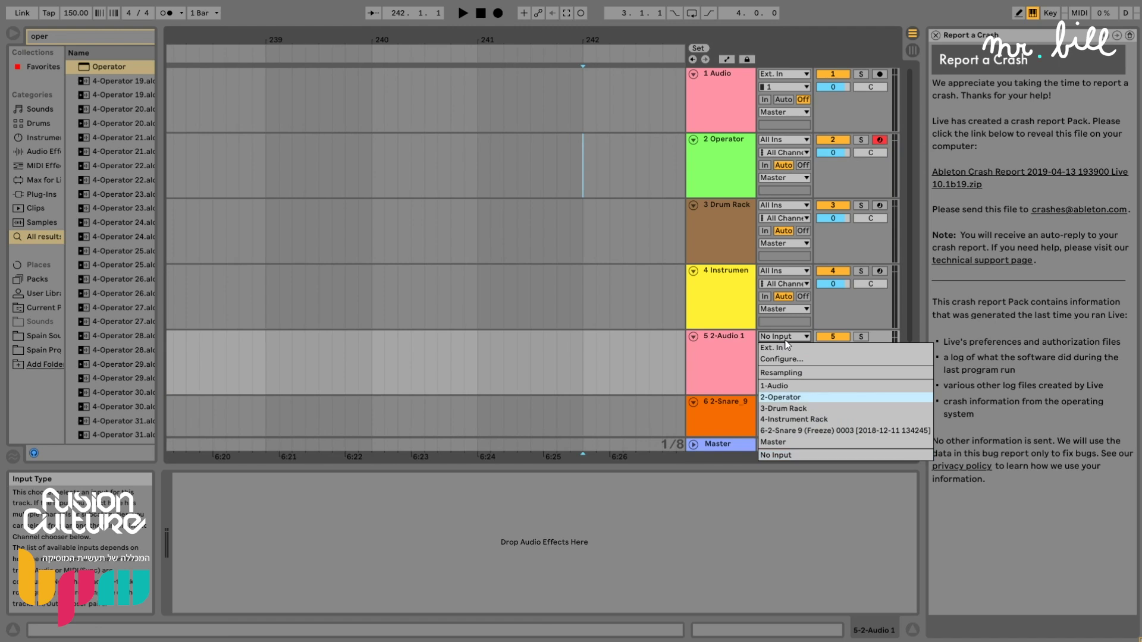
left_click(783, 396)
left_click(879, 337)
Record a low Operator note into the arrangement on tracks 2 and 5, and stop the recording.
left_click(497, 13)
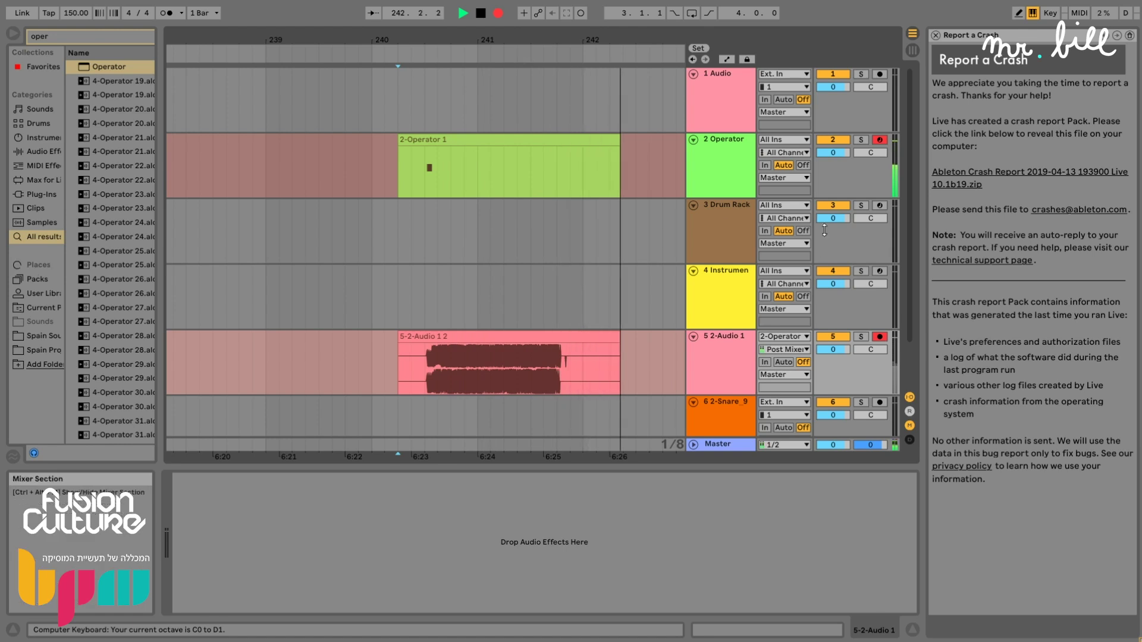
left_click(728, 142)
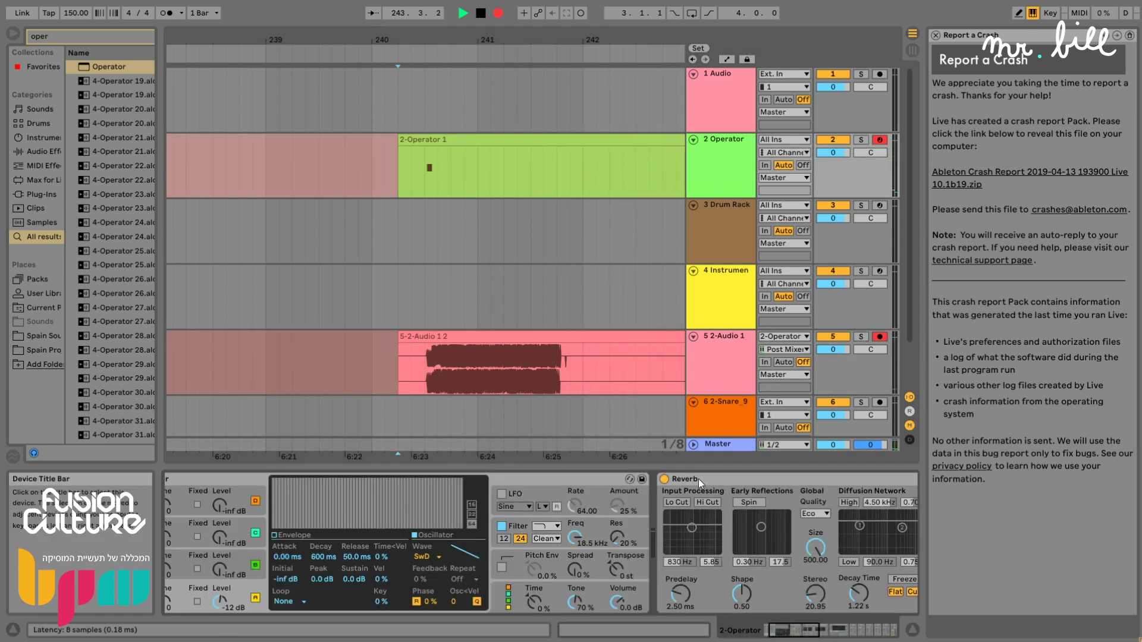
key("space")
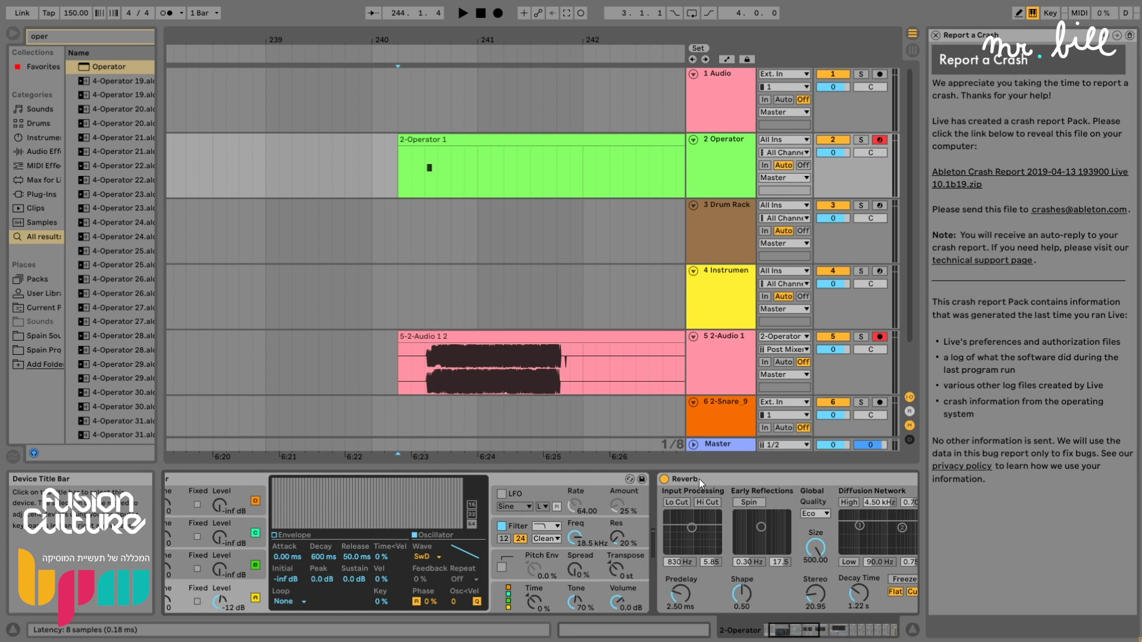
Delete the Reverb on the Operator track, search for "torav" and insert Toraverb2 before the Saturator.
left_click(698, 481)
key("Delete")
key("ctrl+f")
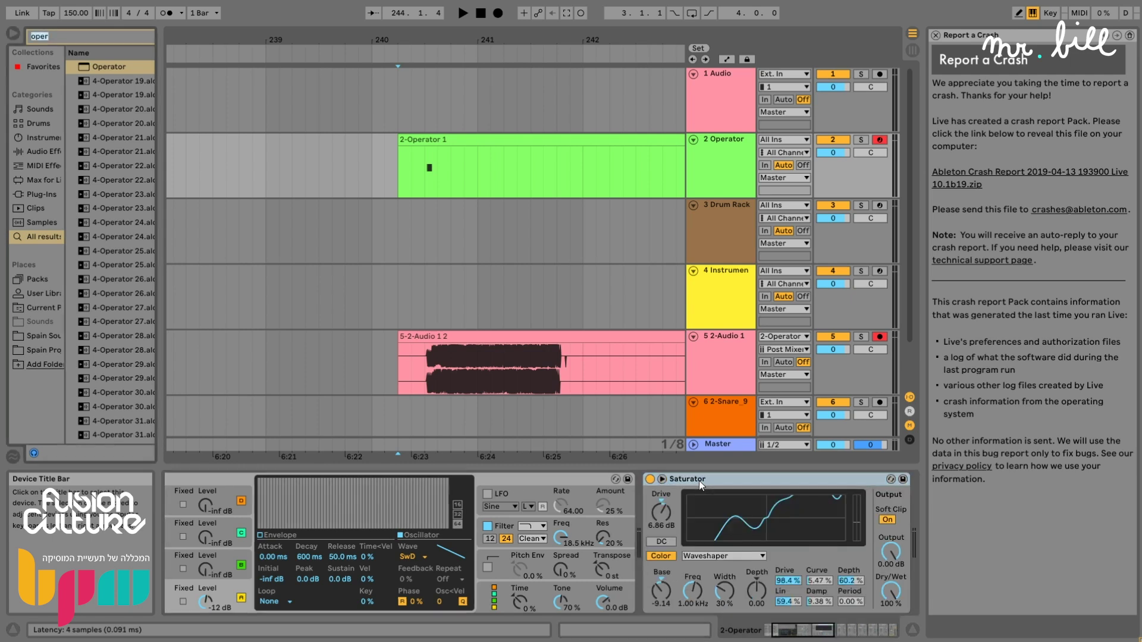
type("torav")
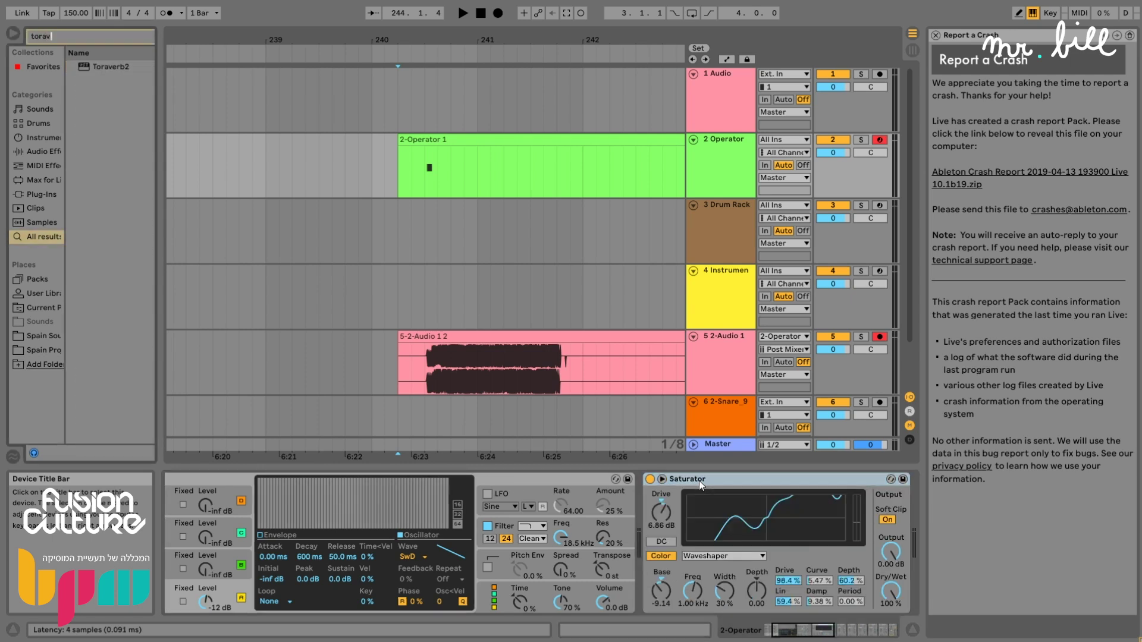
left_click_drag(116, 67, 631, 521)
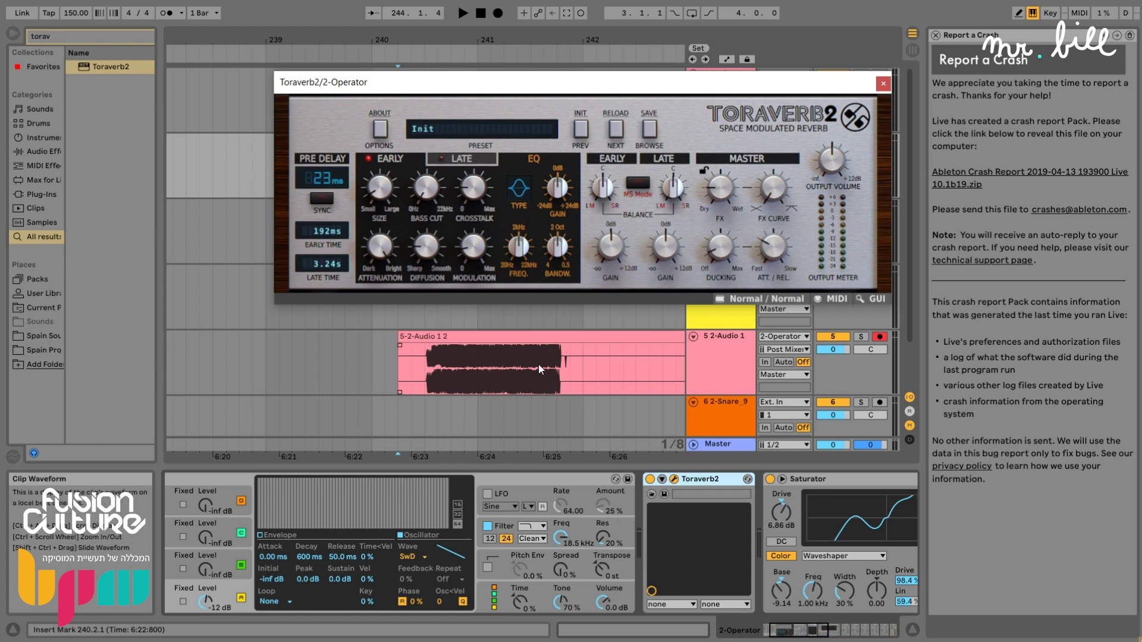
Move the Toraverb2 window off the timeline and place the insert marker at 245.1.1 on the Operator track.
left_click_drag(647, 84, 375, 148)
left_click_drag(451, 44, 451, 45)
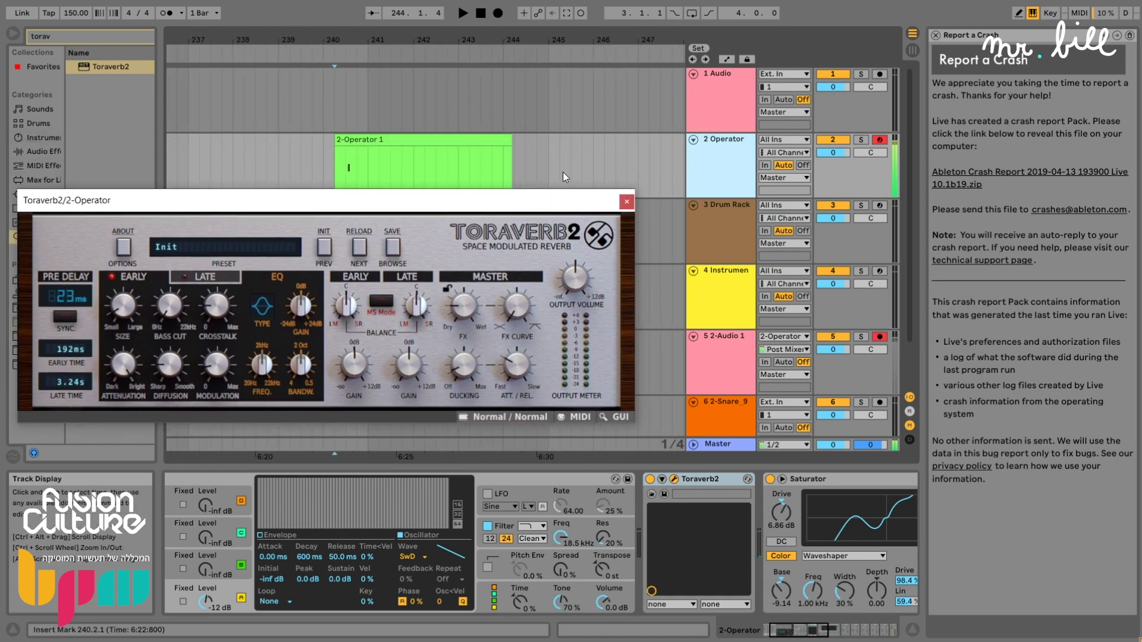
left_click(559, 171)
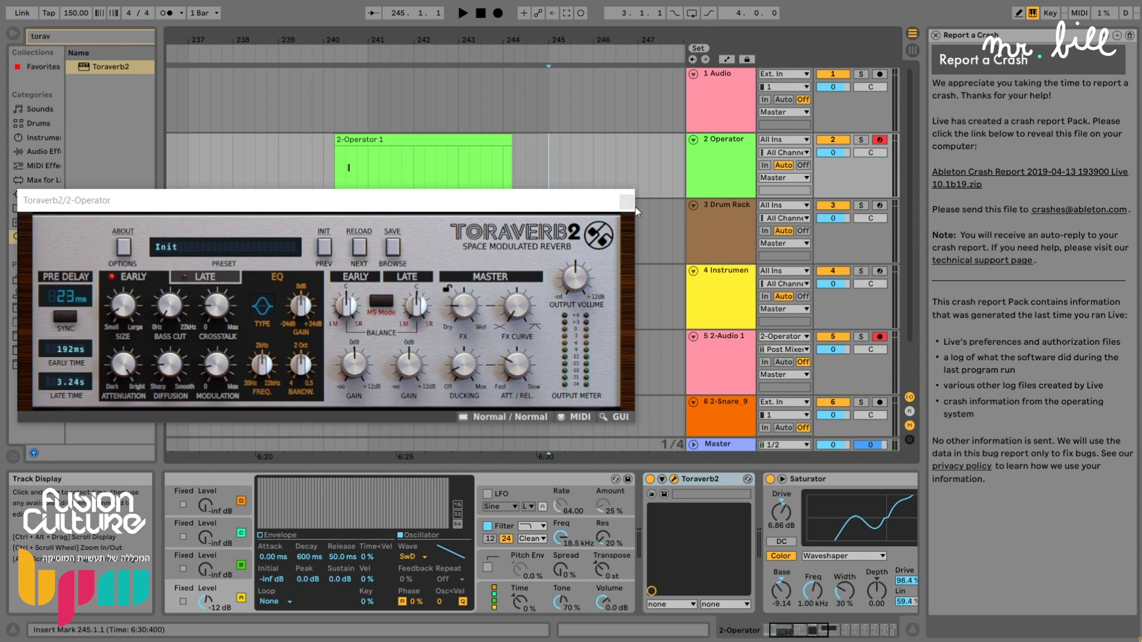
Replace Toraverb2 on the Operator track with Chorus, found by searching for "choru" and placed before the Saturator.
left_click(674, 479)
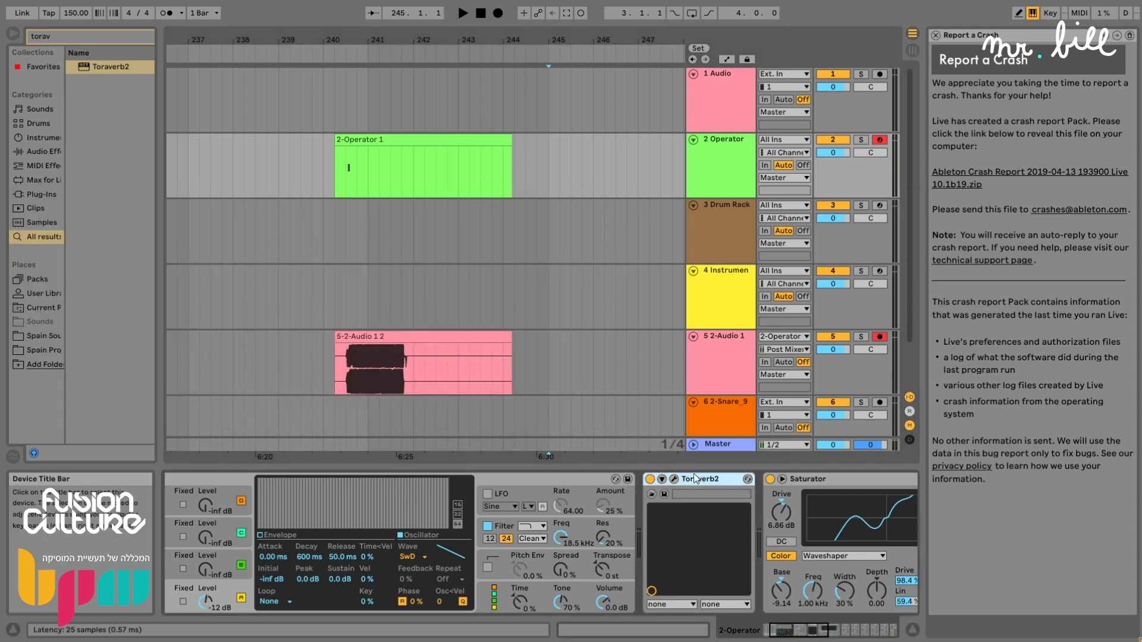
key("Delete")
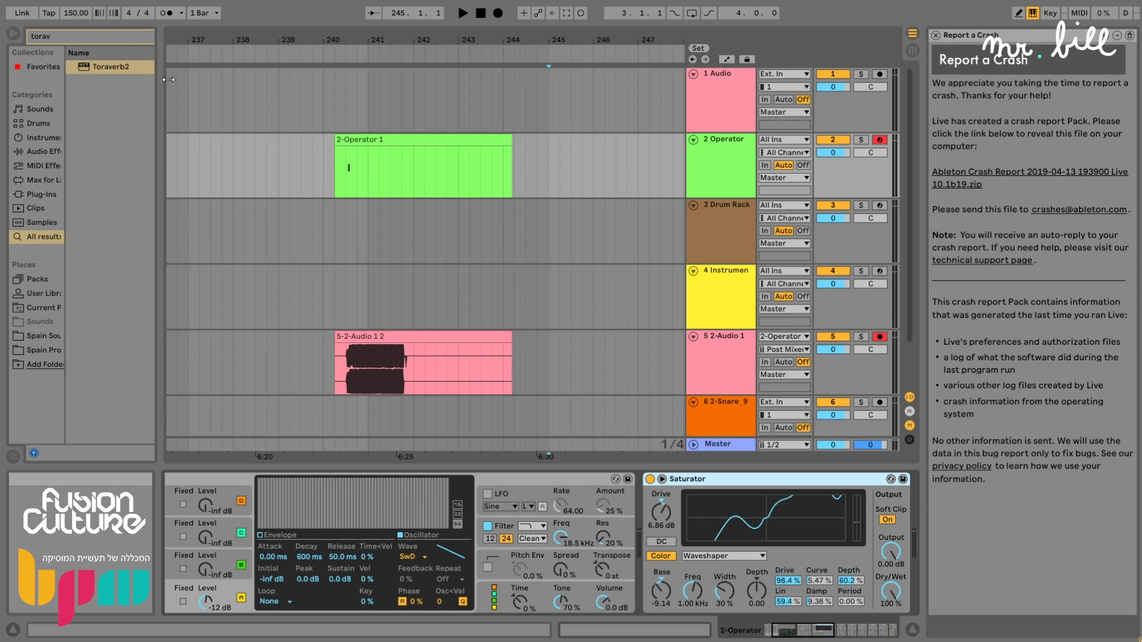
left_click_drag(160, 78, 187, 76)
left_click(173, 37)
type("choru")
left_click(106, 66)
left_click_drag(105, 66, 645, 515)
Set Chorus Feedback to 95%, Amount to 0.00 ms, Dry/Wet to 67%, Highpass to 3.27 kHz and Delay 1 to 20.0 ms while recording Operator notes.
left_click_drag(847, 547, 830, 527)
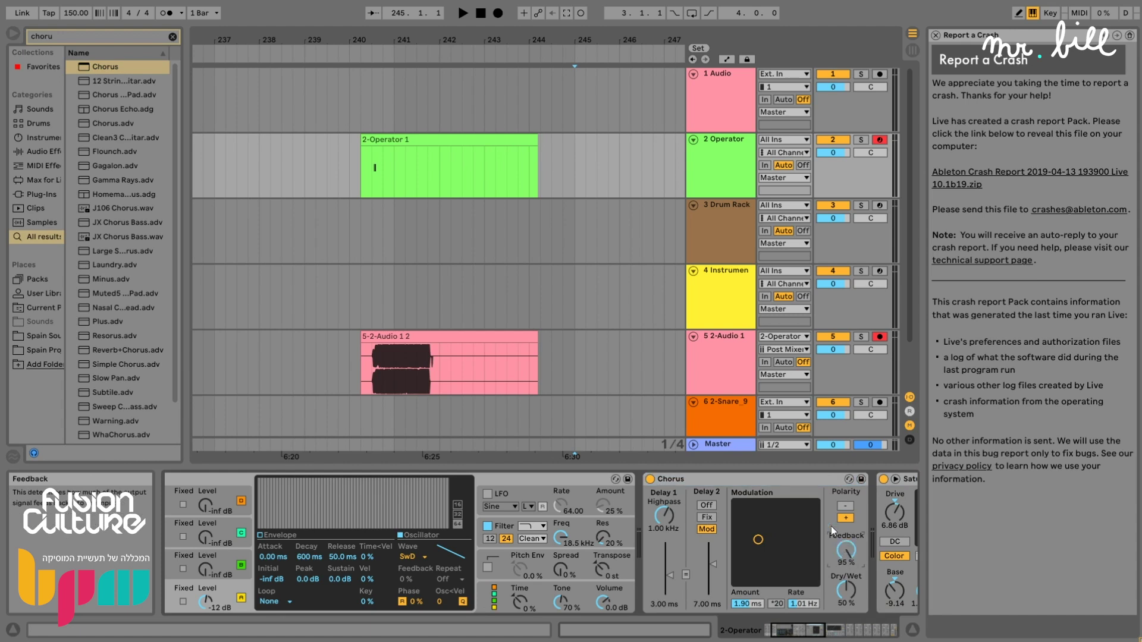
left_click(499, 13)
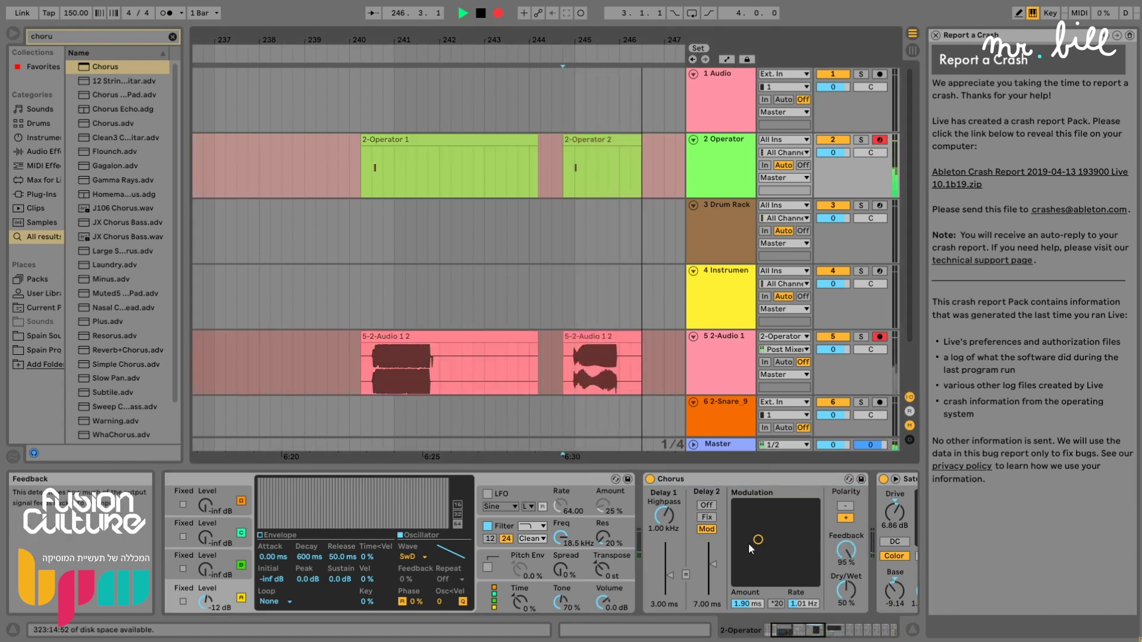
left_click_drag(750, 603, 750, 633)
left_click_drag(845, 591, 845, 572)
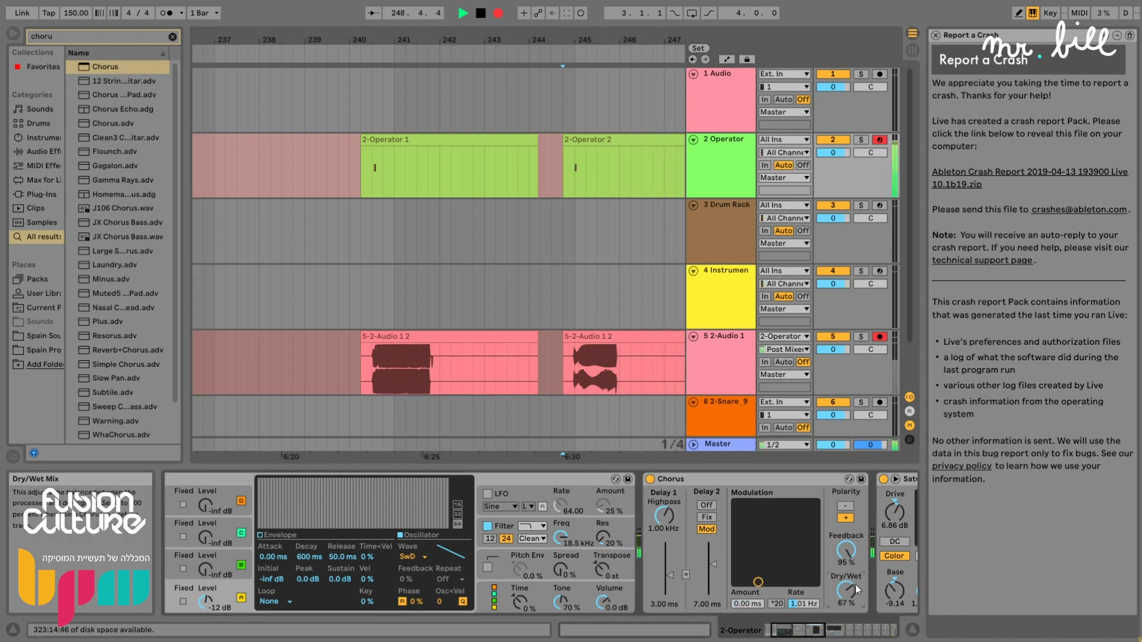
left_click_drag(670, 575, 665, 501)
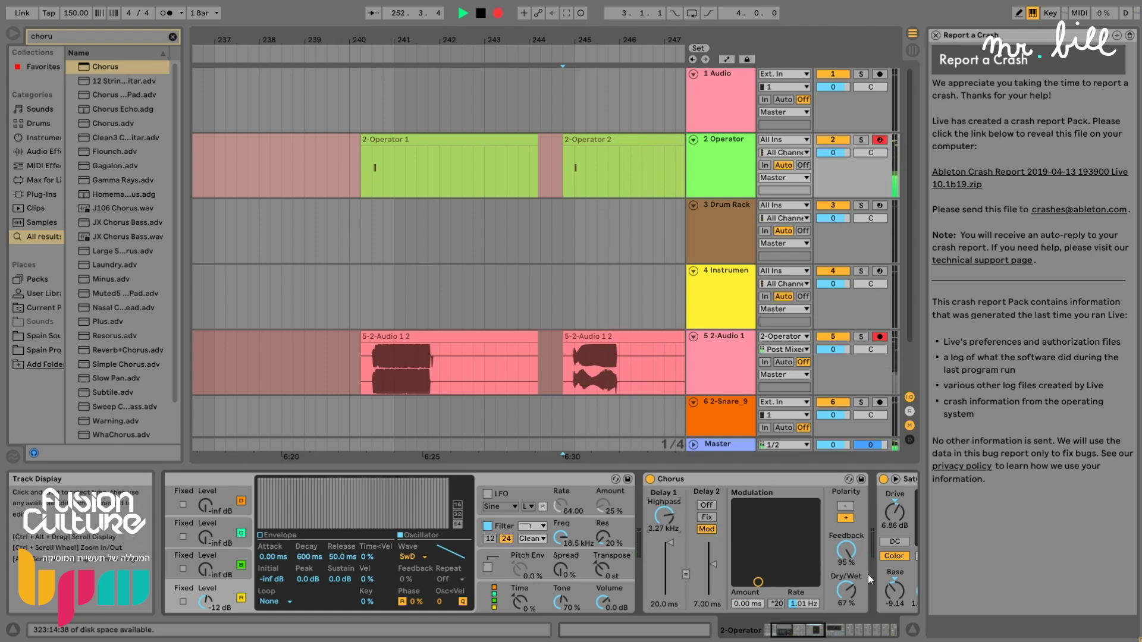
Set the Saturator's Drive to 2.29 dB, Curve to 0.00% and Damp to 21.9%, and stop the recording with Follow turned on.
left_click_drag(818, 630, 837, 630)
mouse_move(799, 581)
left_mouse_down()
mouse_move(799, 597)
mouse_move(801, 586)
left_mouse_up()
left_click(377, 13)
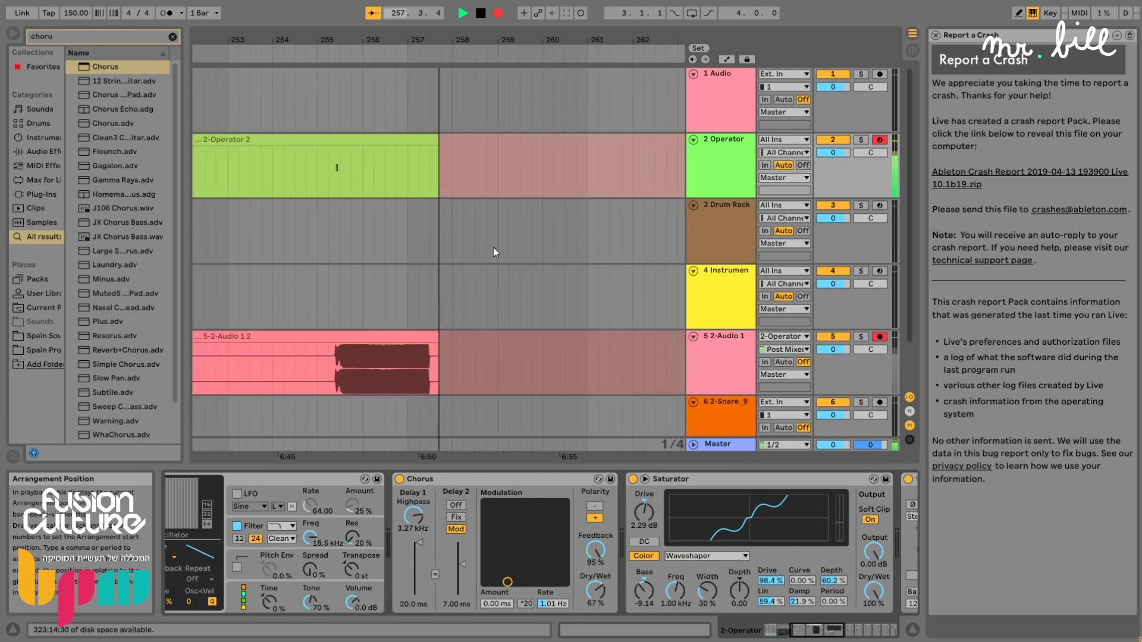
key("space")
Delete the Chorus on the Operator track, search for "ping p" and insert Ping Pong Wide.adv before the Saturator.
left_click(533, 477)
key("Delete")
key("ctrl+f")
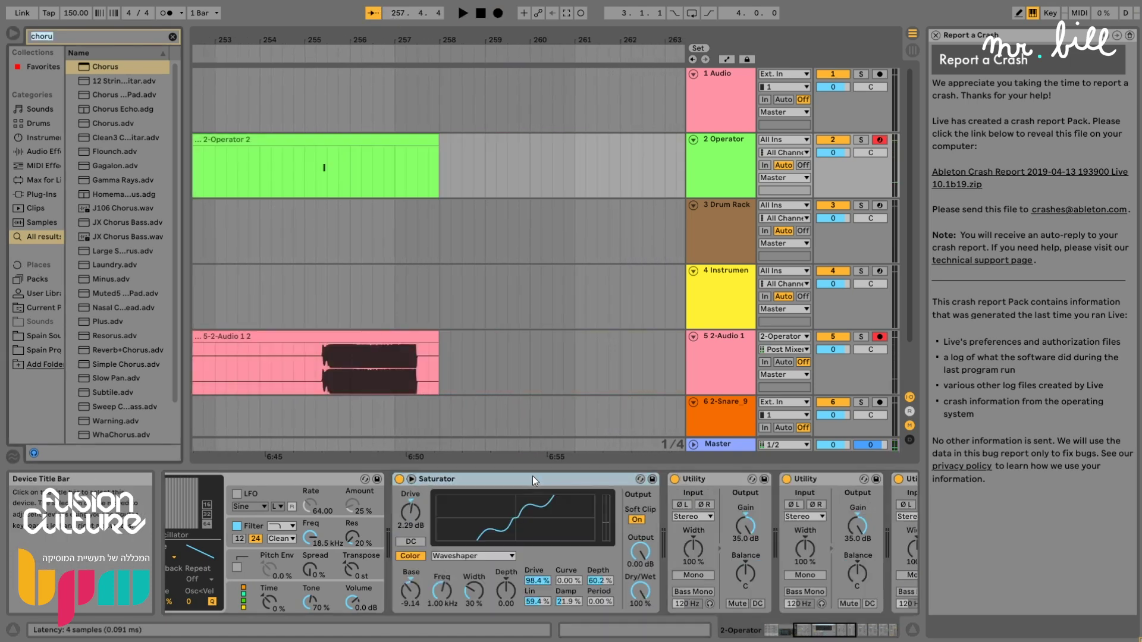
type("pingp")
key("BackSpace")
type("p")
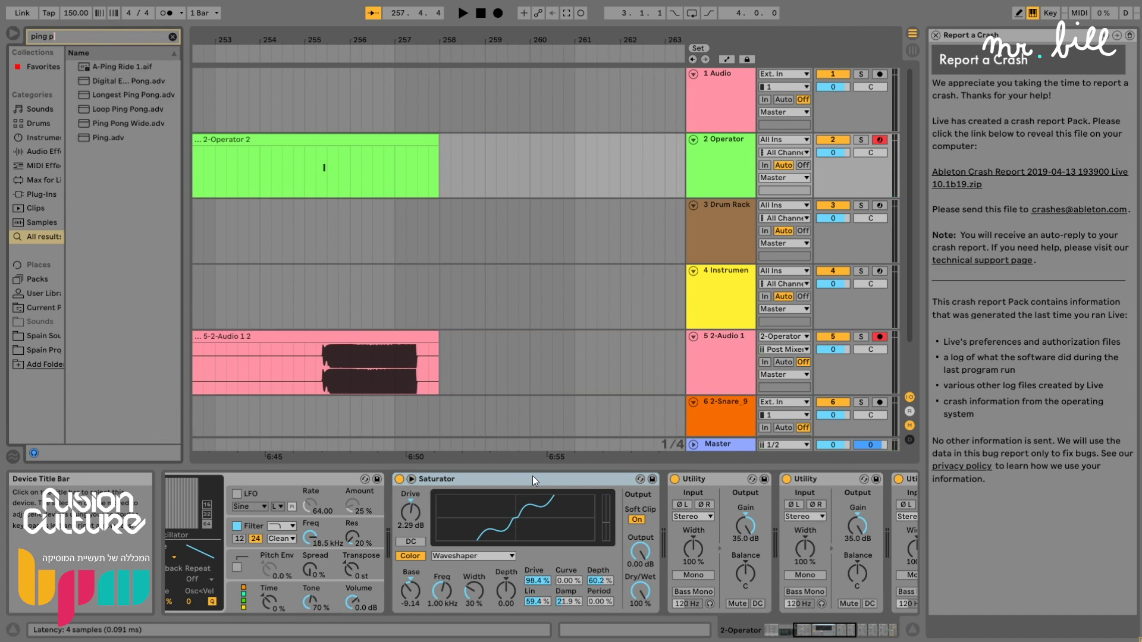
mouse_move(116, 125)
left_mouse_down()
mouse_move(408, 542)
mouse_move(388, 524)
left_mouse_up()
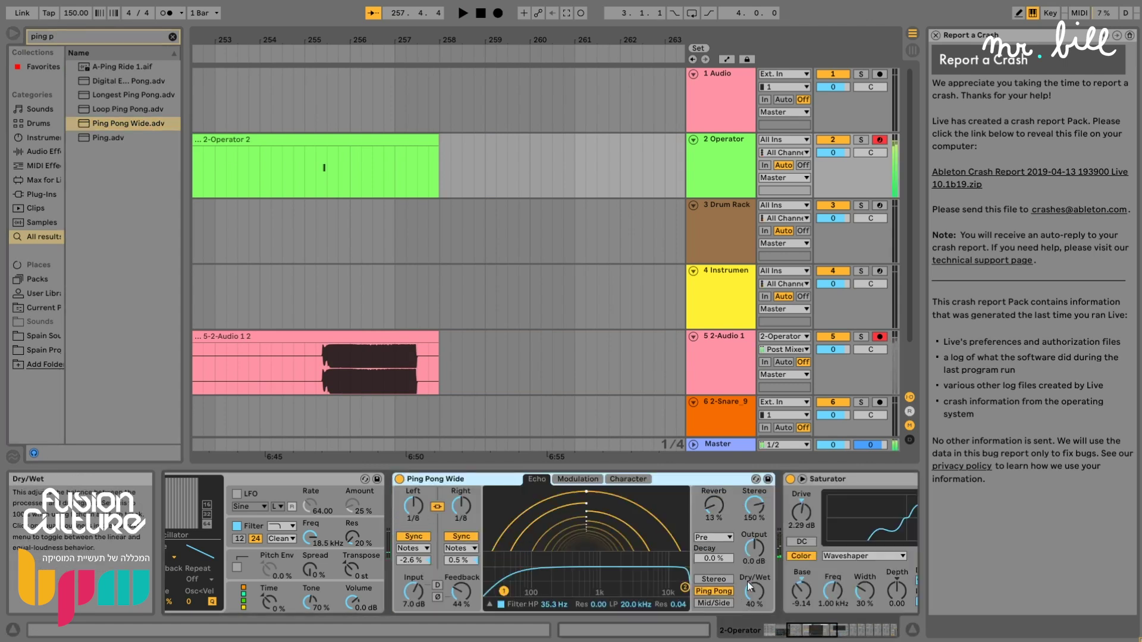
Record an Operator note through Ping Pong Wide onto tracks 2 and 5 from bar 259, and stop the recording.
left_click(485, 176)
left_click(498, 13)
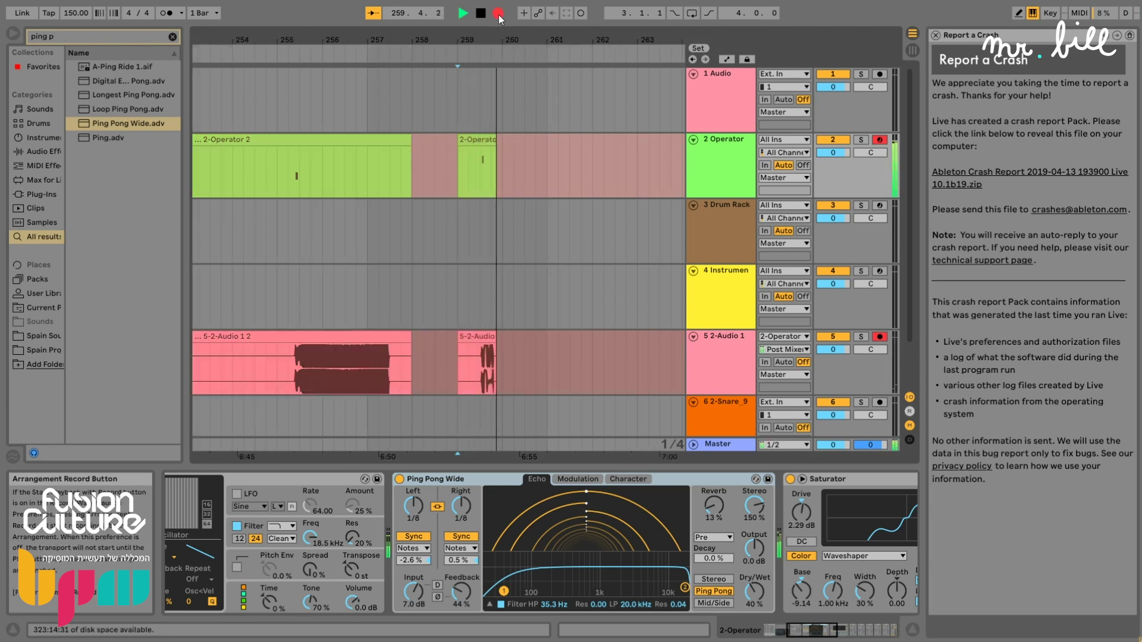
left_click_drag(426, 35, 426, 39)
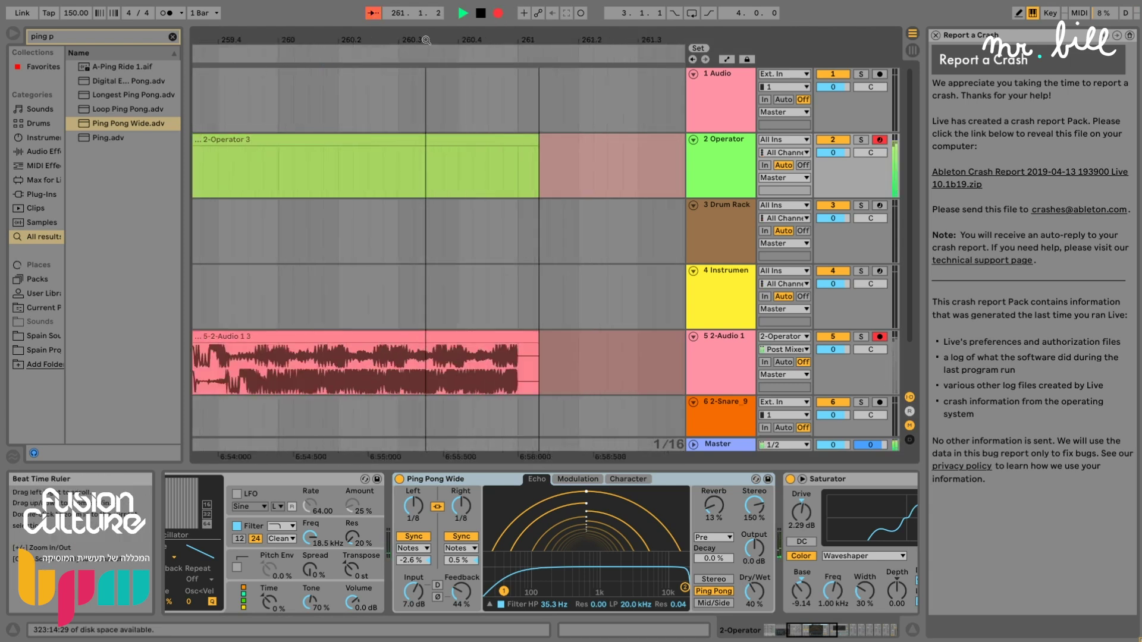
left_click(371, 13)
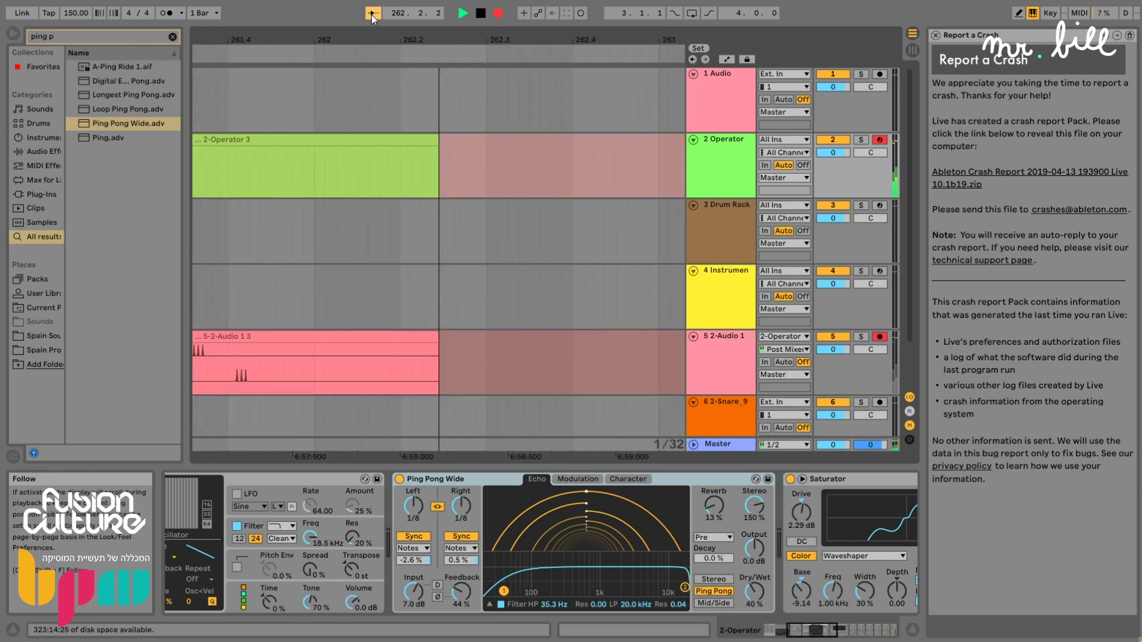
key("space")
Split the echo tail off the latest recorded clip on track 5 at about 261.1.4.
left_click_drag(521, 352, 348, 350)
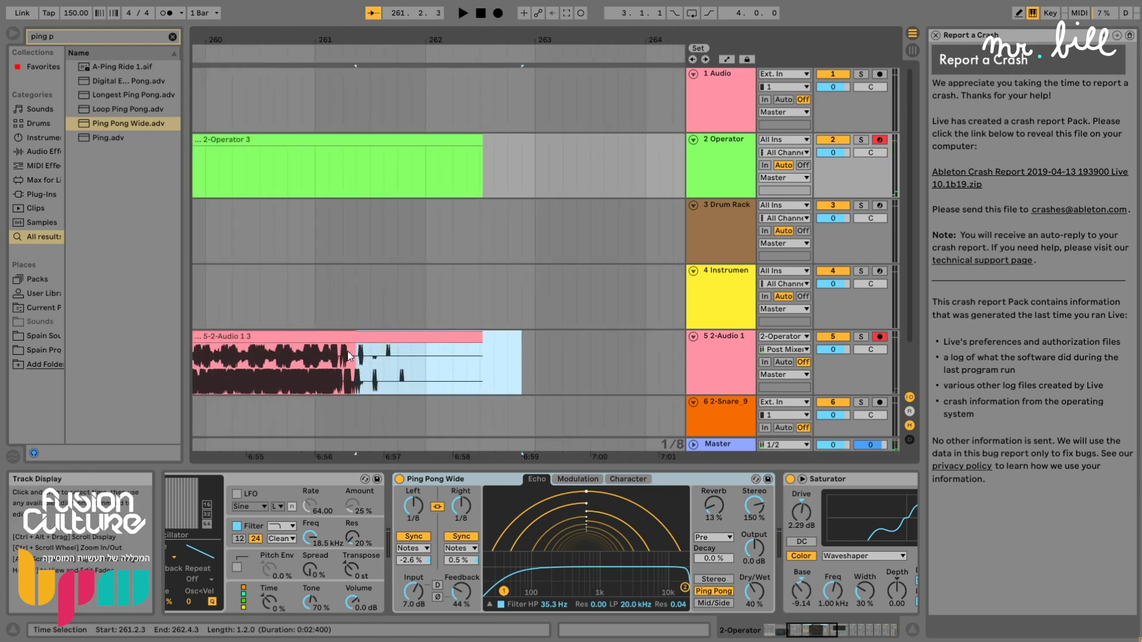
left_click(718, 298)
left_click(806, 558)
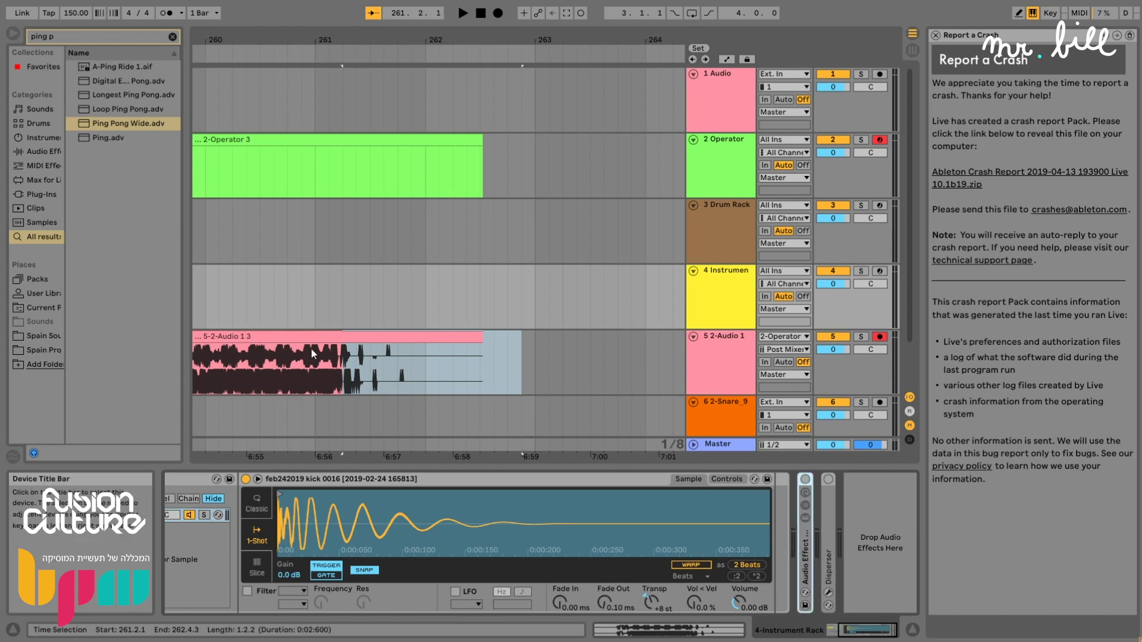
left_click_drag(561, 377, 337, 358)
key("ctrl+e")
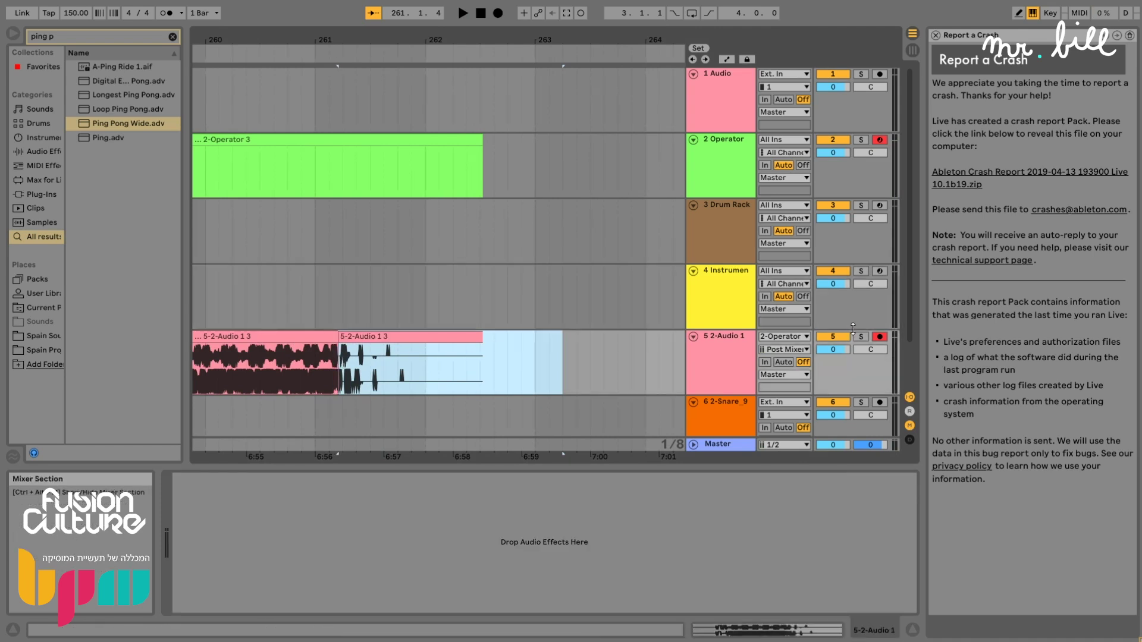
Solo track 5 and play the split-off echo tail.
left_click(860, 337)
key("space")
key("space")
Copy the Audio Effect Rack of OTT devices from track 4 to track 5, unfold and activate it, and play the tail.
left_click(722, 297)
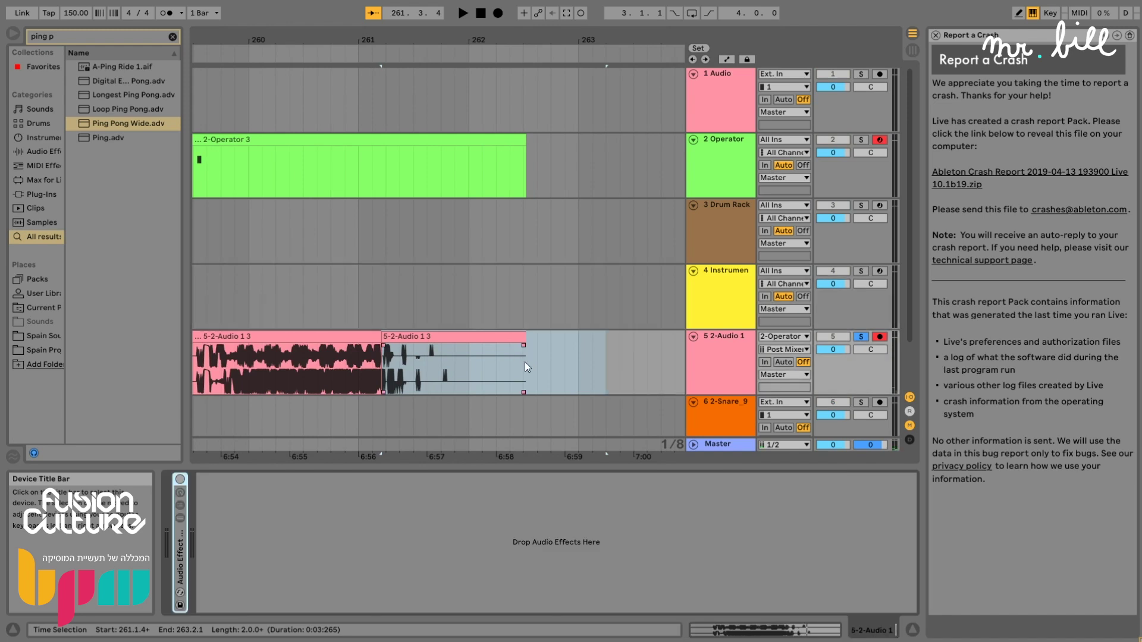
double_click(180, 540)
left_click(180, 480)
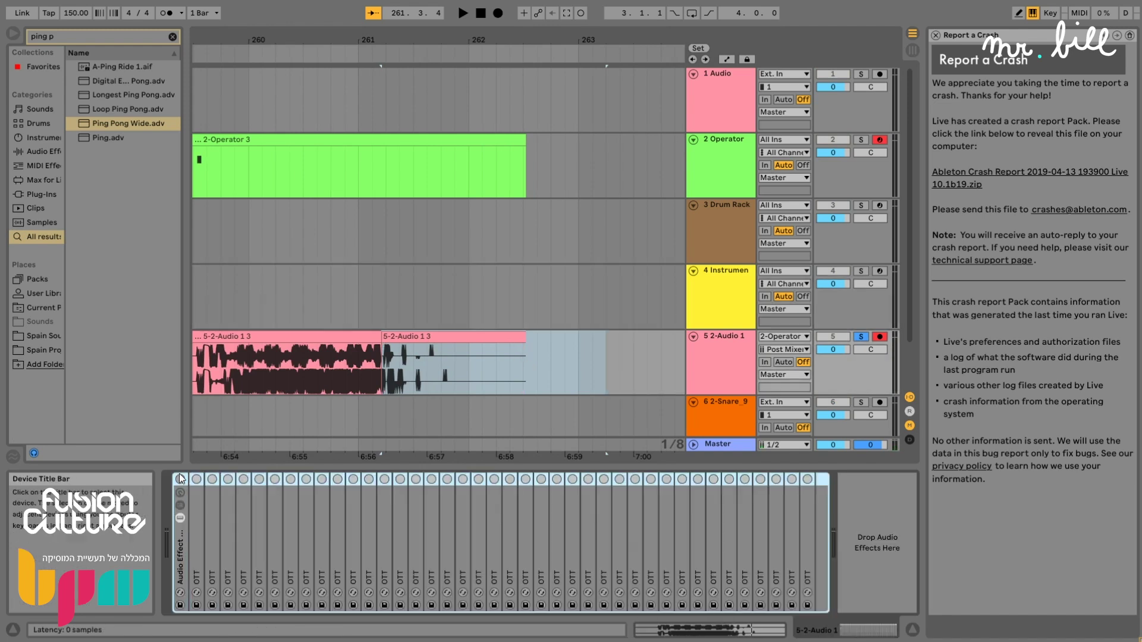
key("space")
key("space")
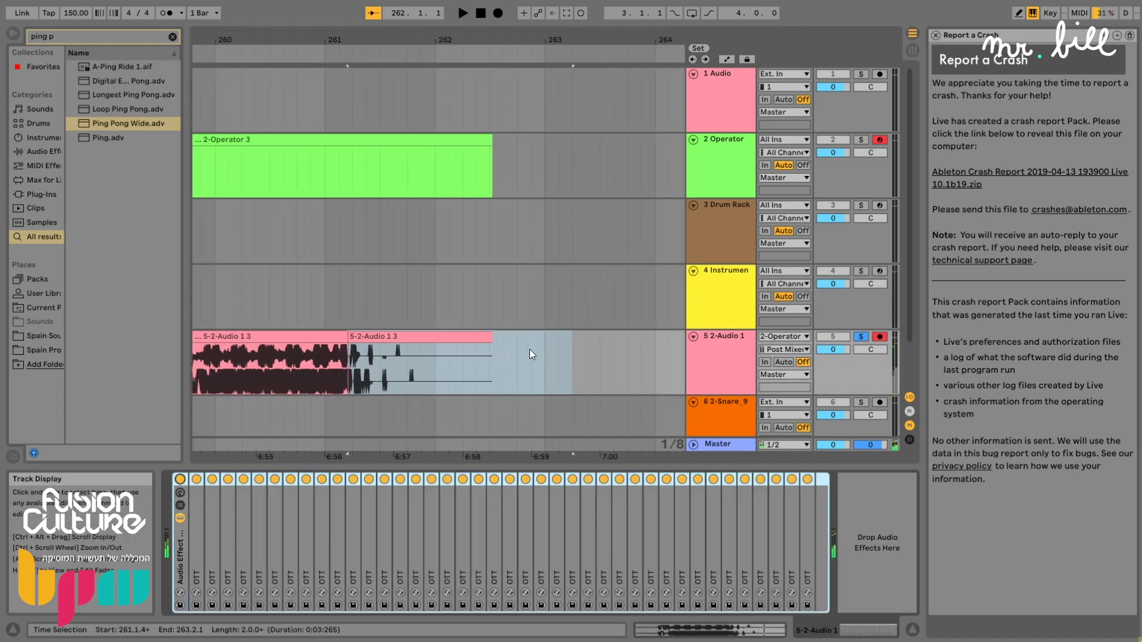
Insert a new audio track below track 5, set its input to 5-2-Audio 1 and arm it for recording.
left_click(751, 367)
scroll(747, 367, "down", 1)
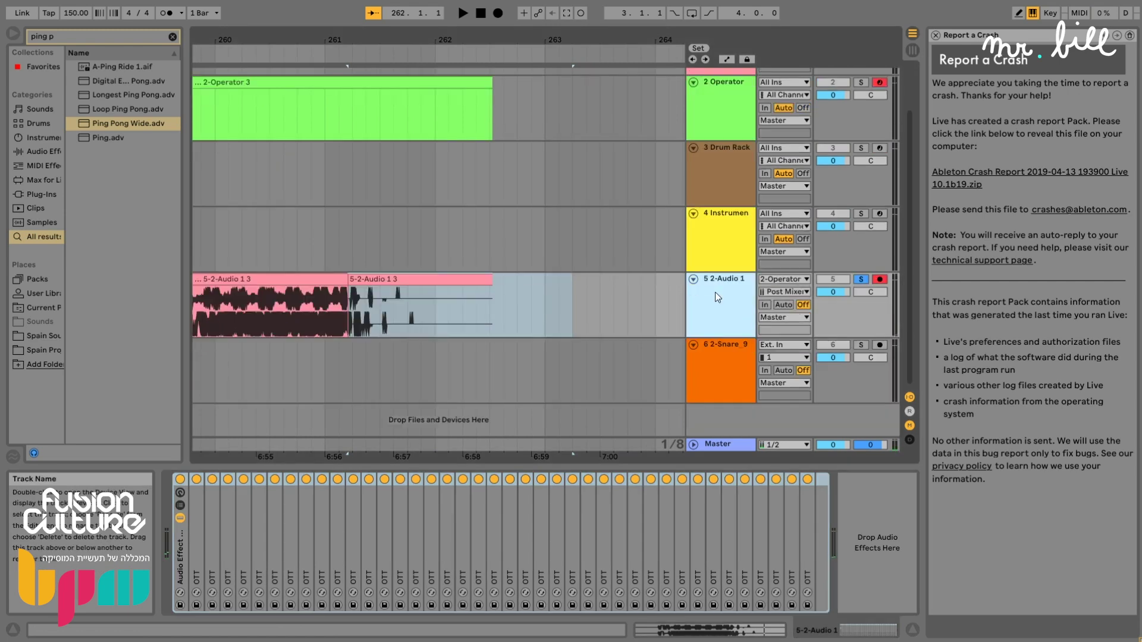
key("ctrl+t")
left_click_drag(398, 43, 545, 24)
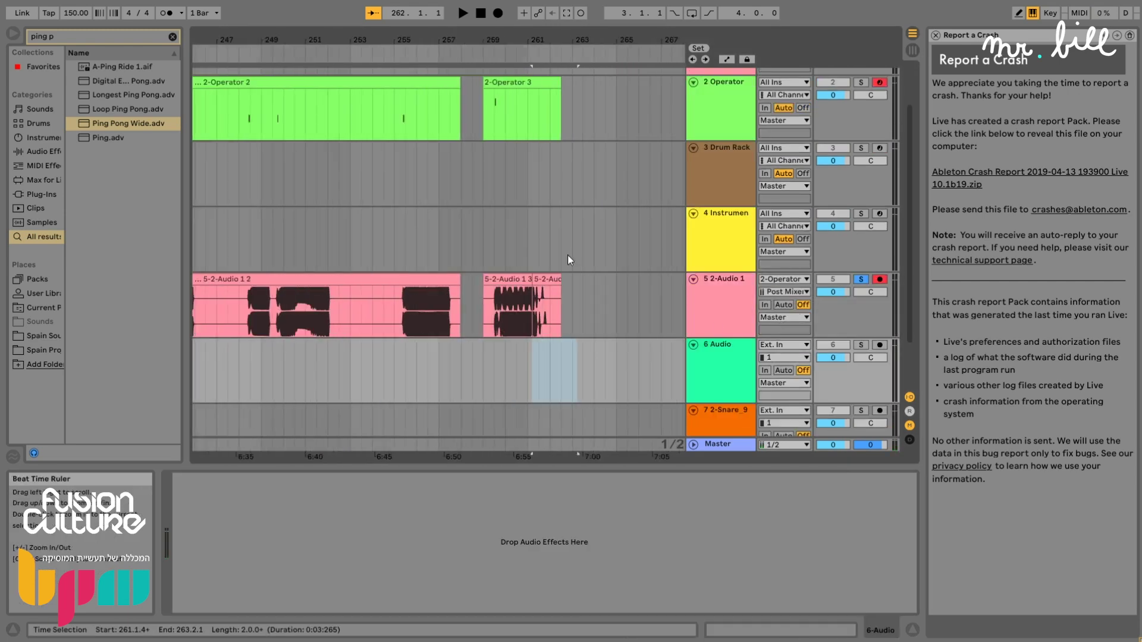
left_click(530, 281)
left_click(803, 345)
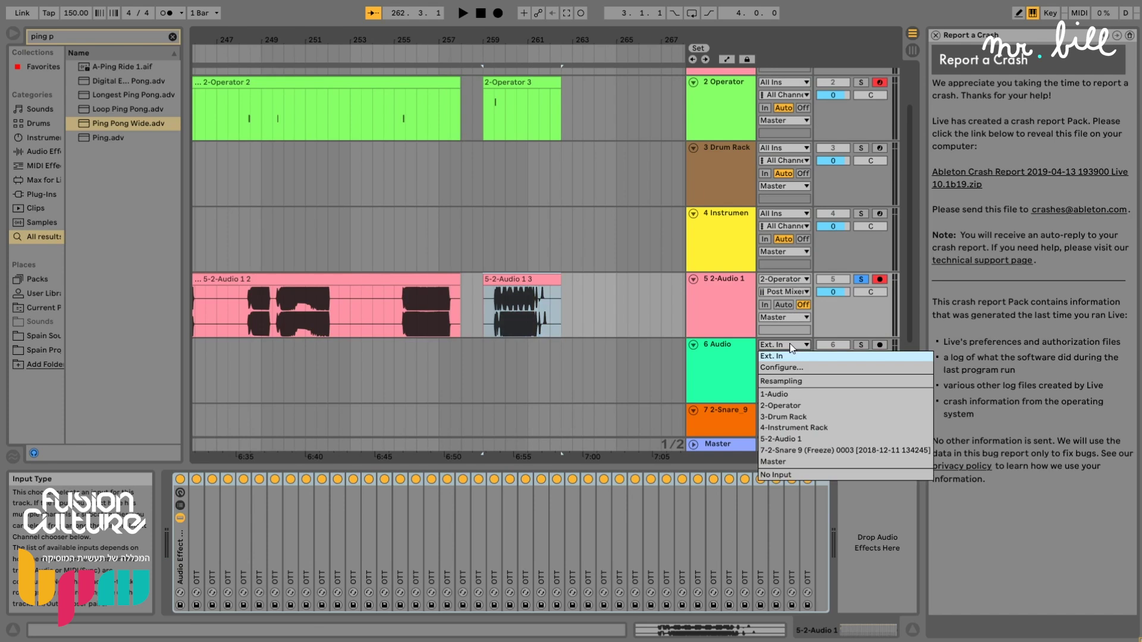
left_click(791, 439)
left_click(878, 347)
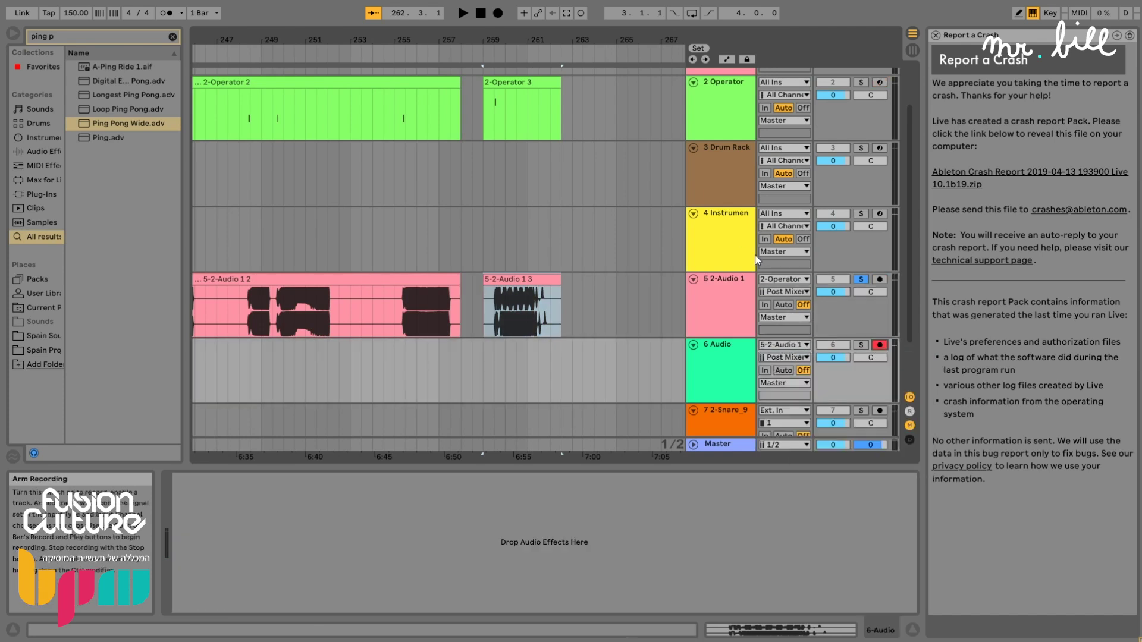
Record the output of track 5 through the OTT rack onto track 6, and stop after the echo tail.
left_click(498, 13)
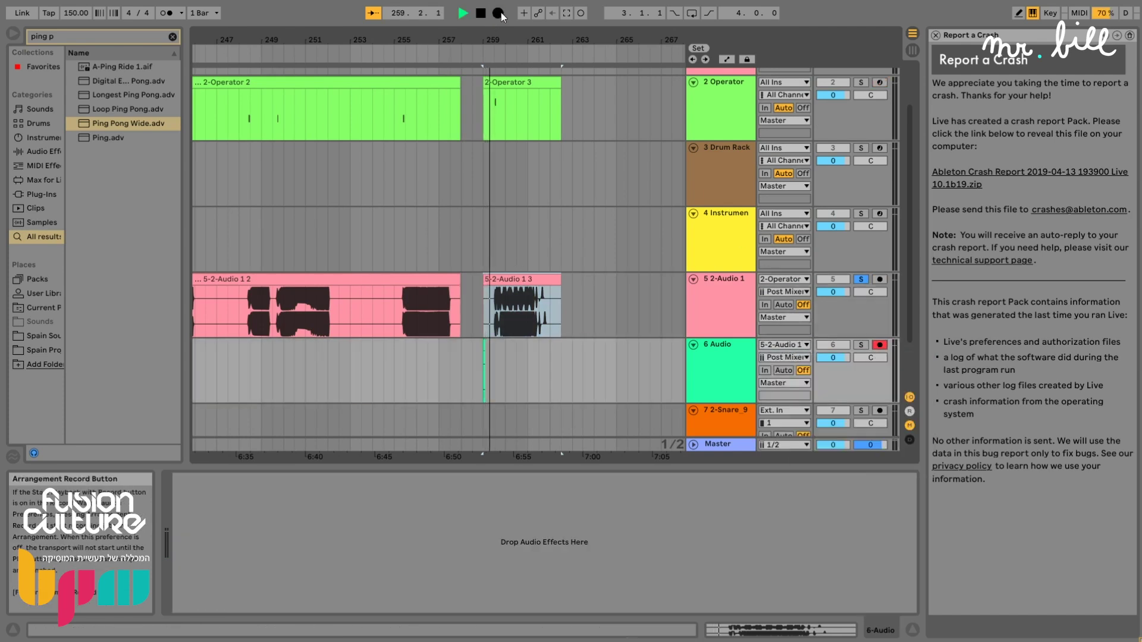
left_click_drag(523, 37, 510, 95)
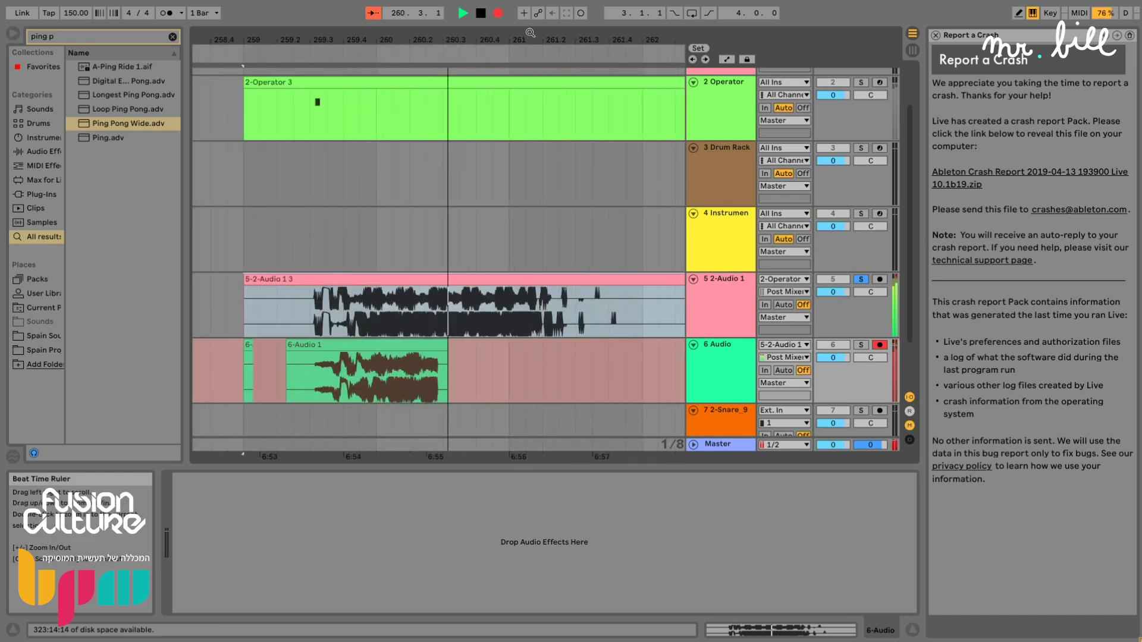
left_click_drag(511, 36, 461, 35)
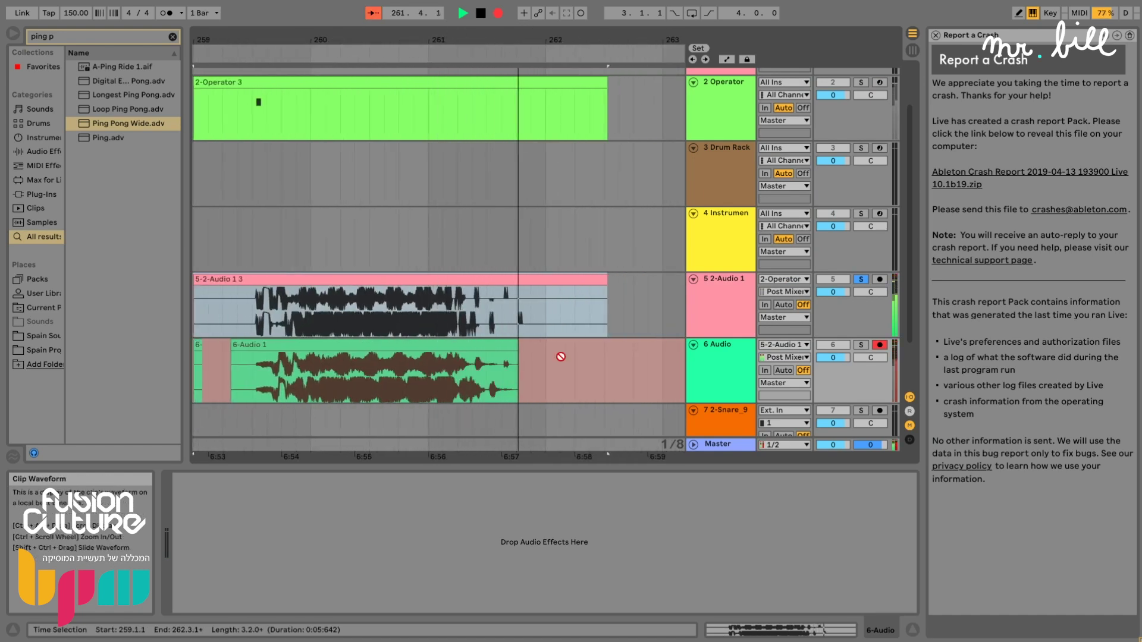
key("space")
Solo and disarm track 6, and split the echo tail off its recorded clip at about 261.2.1.
left_click_drag(649, 366, 444, 372)
left_click_drag(530, 39, 530, 50)
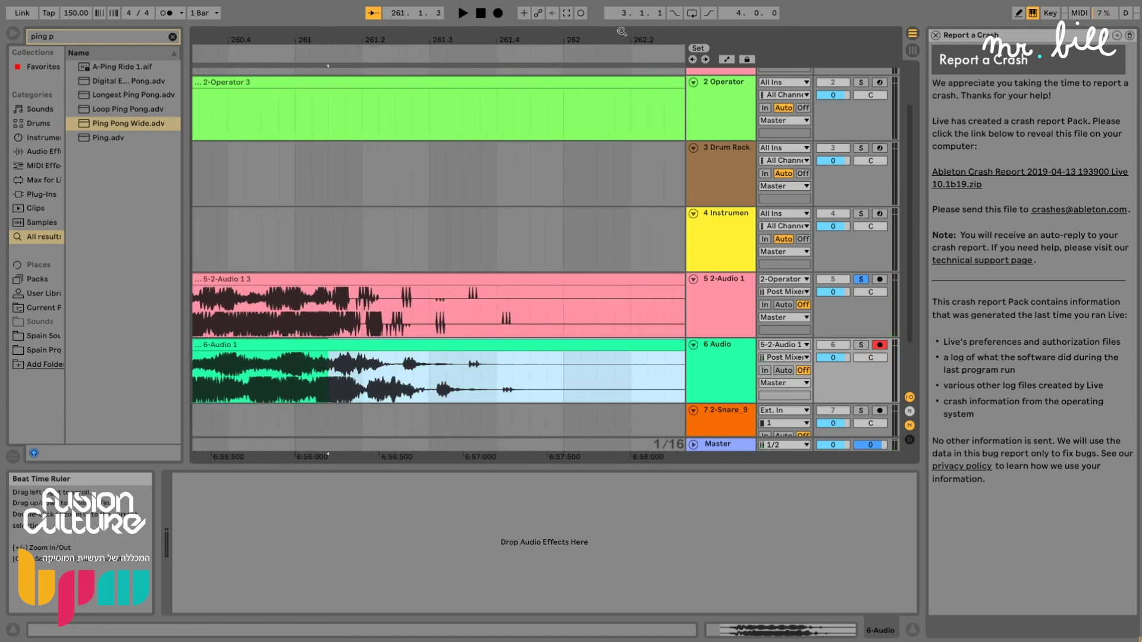
left_click_drag(622, 37, 458, 21)
left_click(860, 345)
left_click(880, 345)
left_click_drag(602, 369, 299, 359)
key("ctrl+e")
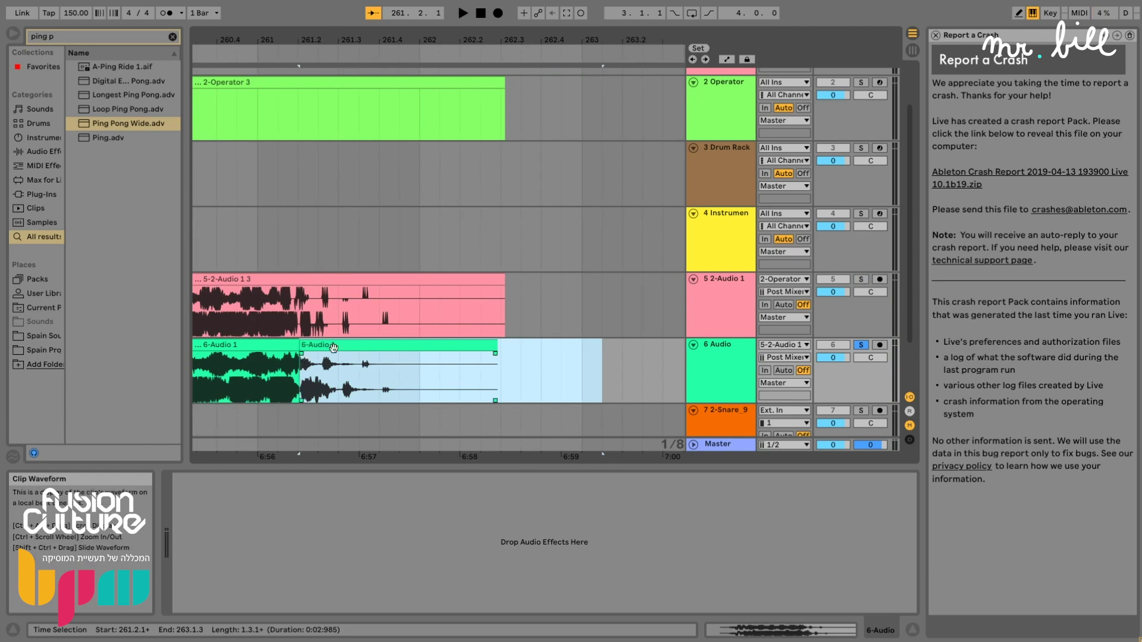
Open the split-off tail clip on track 6, turn off Warp and play the clip.
double_click(336, 345)
left_click(320, 493)
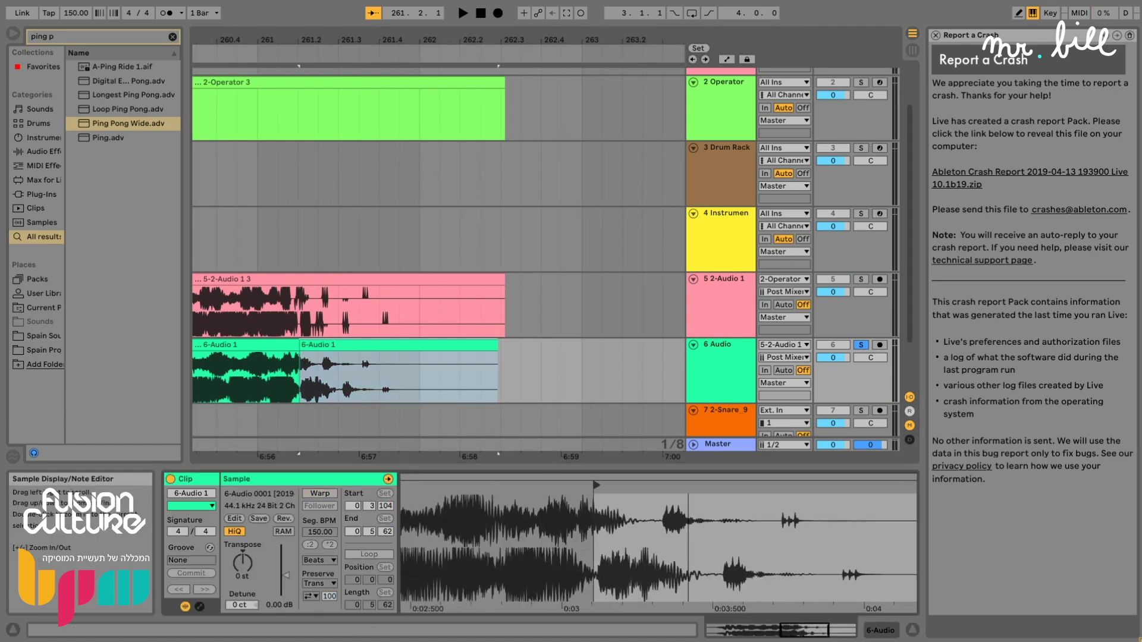
key("space")
key("space")
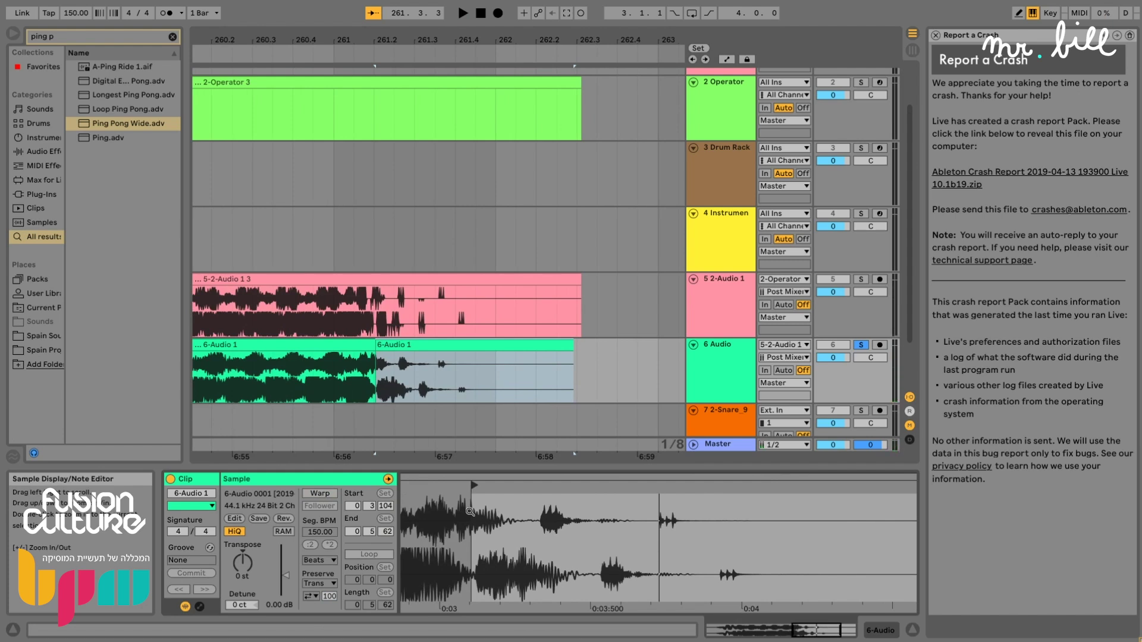
Move the tail clip's start marker earlier, to 0 3 52, and play the clip.
left_click_drag(436, 519, 437, 535)
left_click_drag(507, 487, 472, 486)
key("space")
double_click(459, 347)
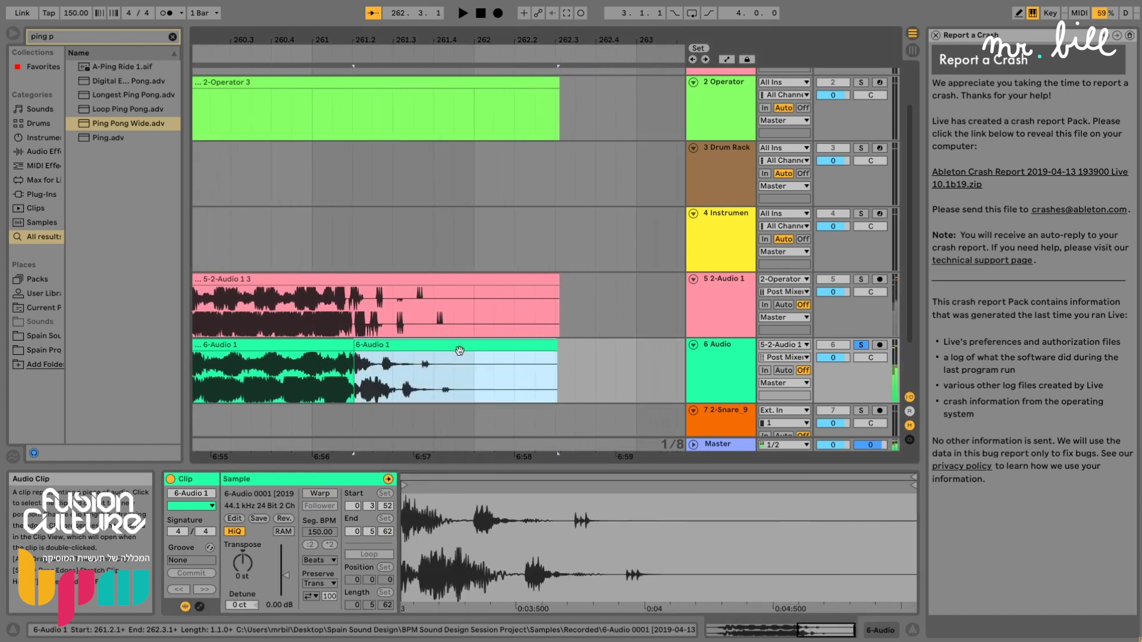
key("space")
Transpose the tail clip by -12 st, set its gain to 5.88 dB and play it.
left_click_drag(249, 562, 248, 589)
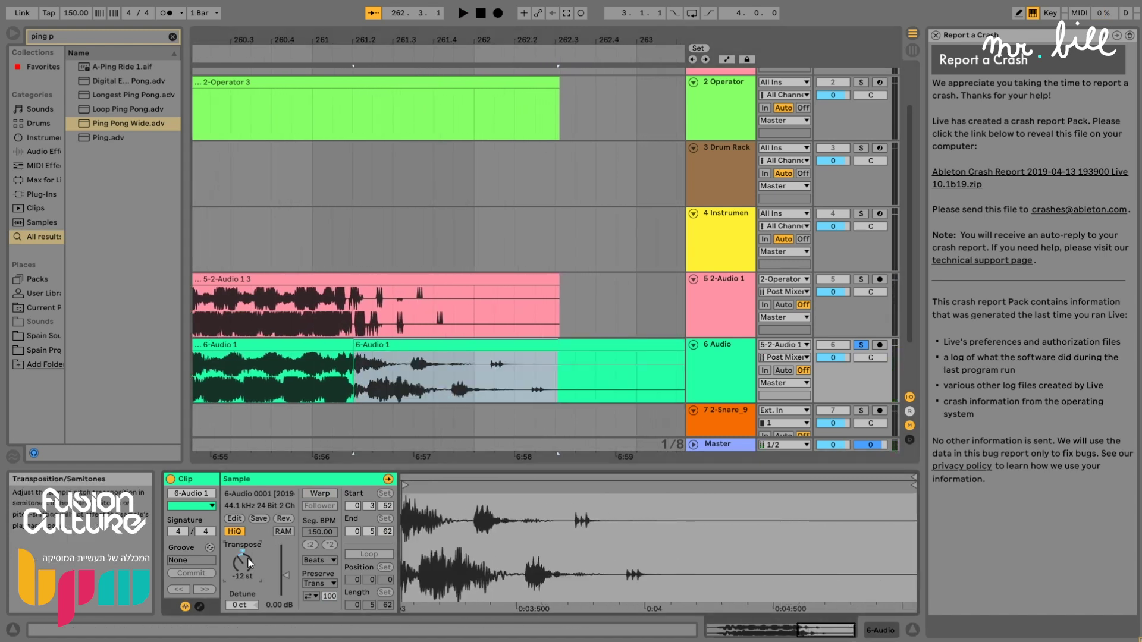
left_click(503, 345)
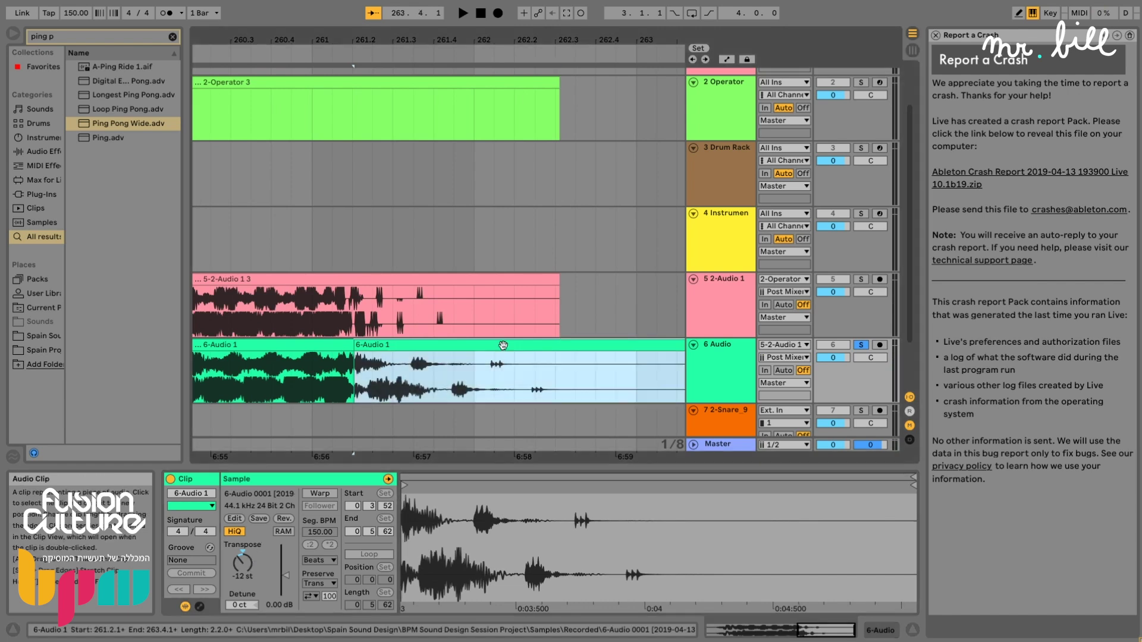
key("space")
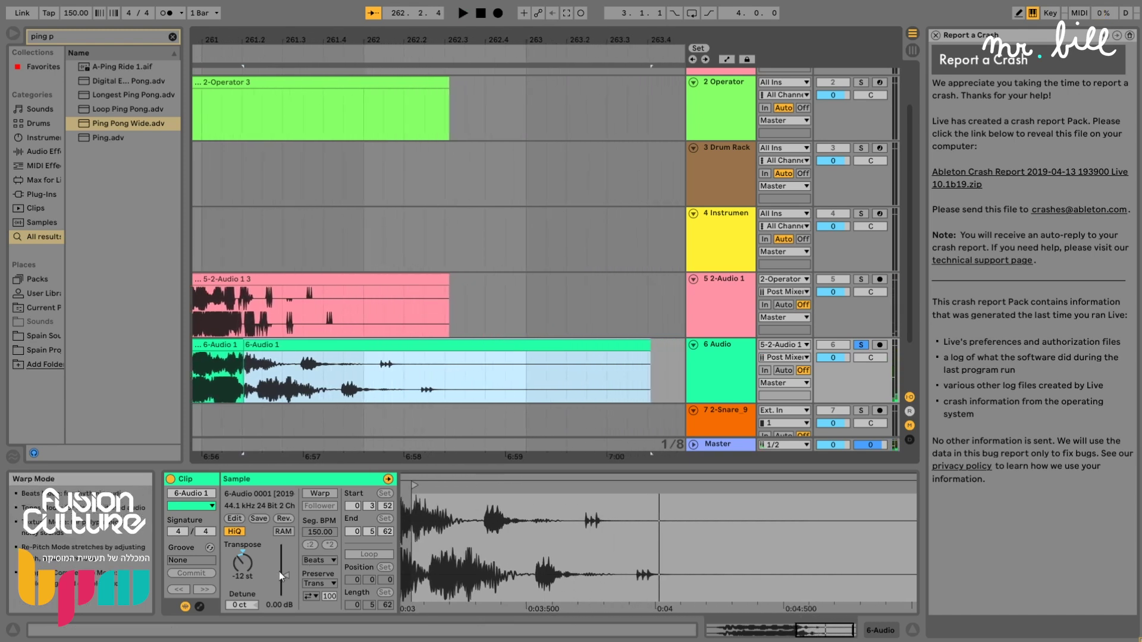
left_click_drag(281, 572, 280, 567)
key("space")
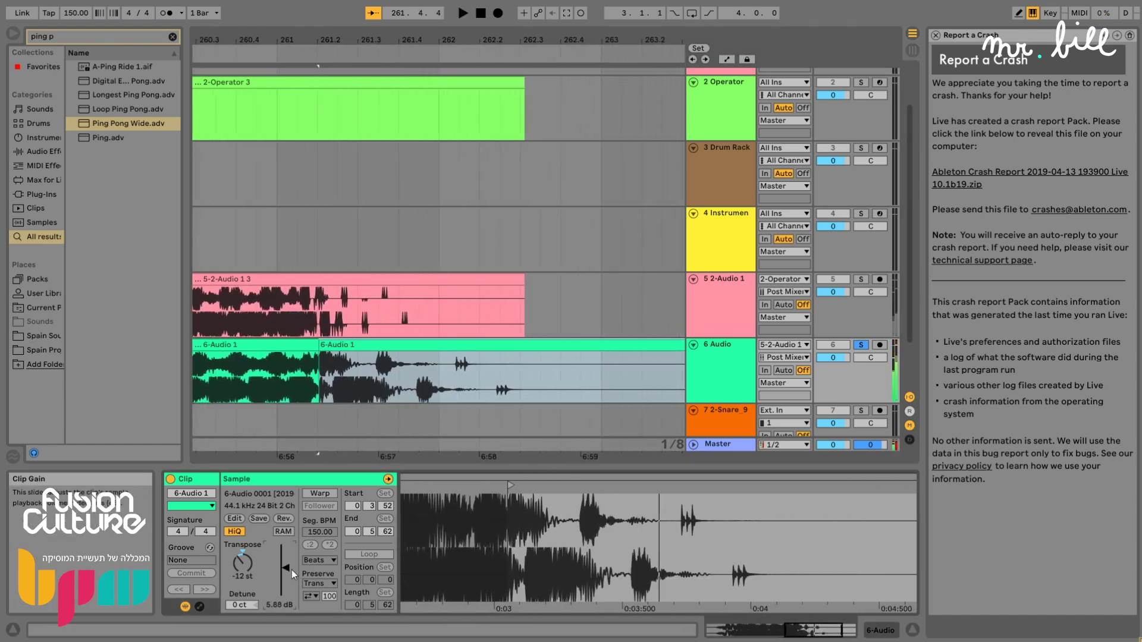
Reset the tail clip's gain to 0 dB, and insert an audio track below track 6 that takes its input from 6-Audio.
key("Delete")
left_click(735, 365)
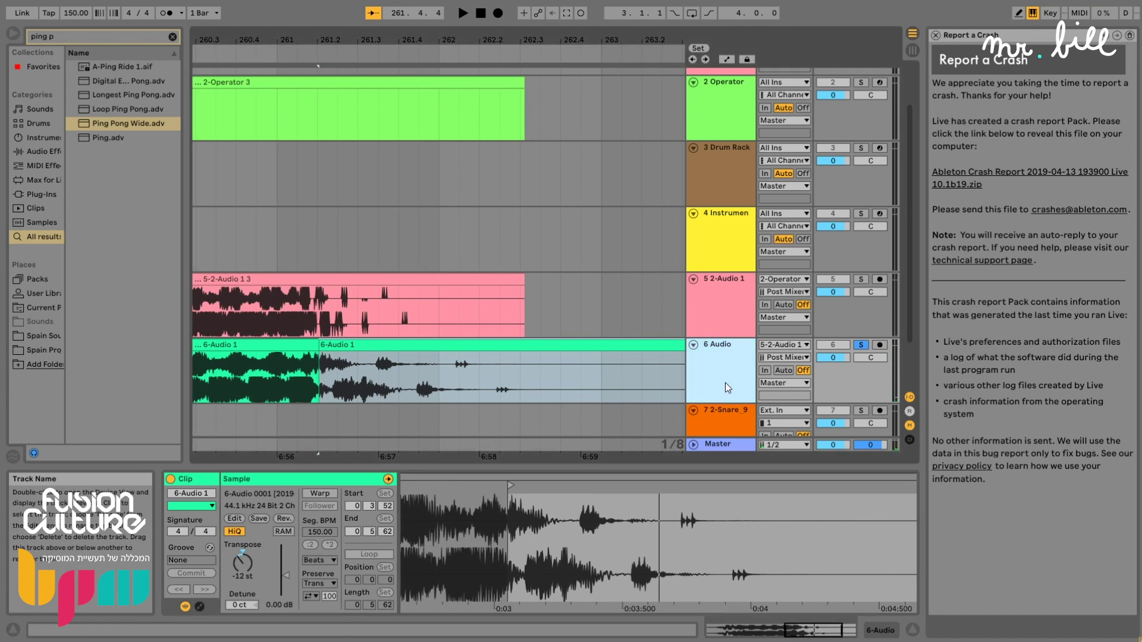
scroll(723, 375, "down", 2)
key("ctrl+t")
left_click(518, 279)
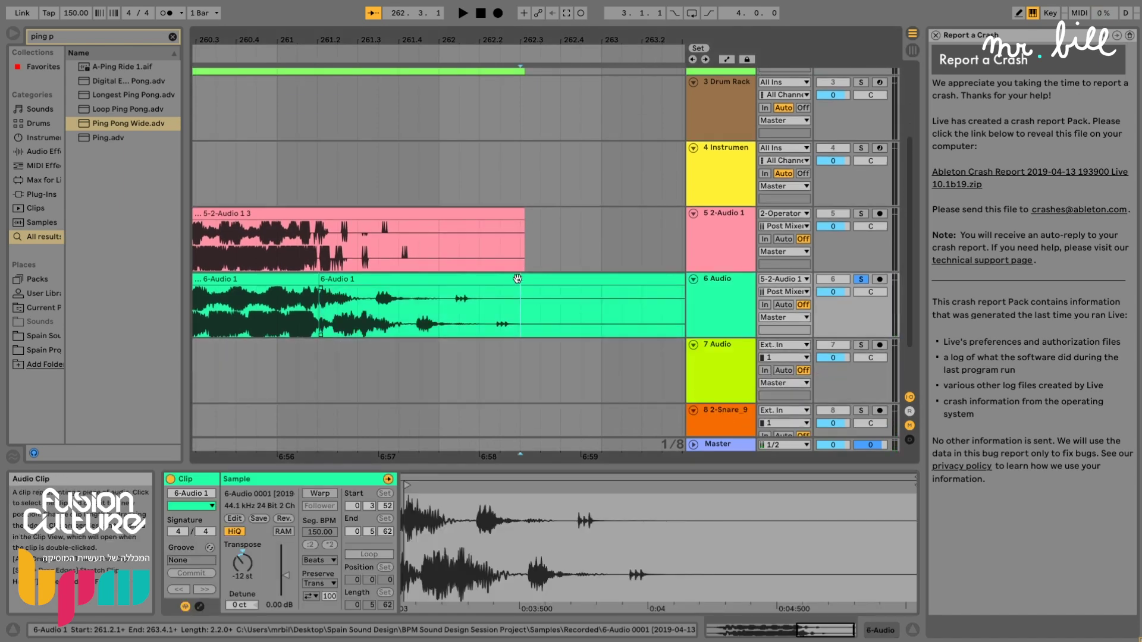
left_click(784, 345)
left_click(785, 450)
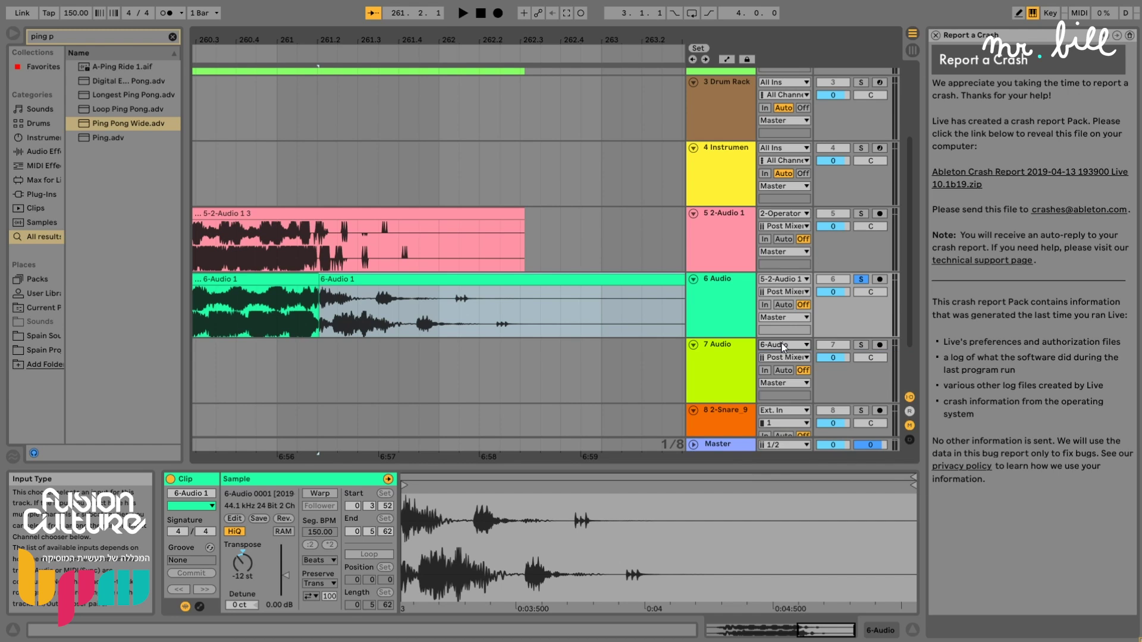
Arm track 7 and record the pitched-down tail from track 6 onto it.
left_click(880, 345)
left_click(498, 12)
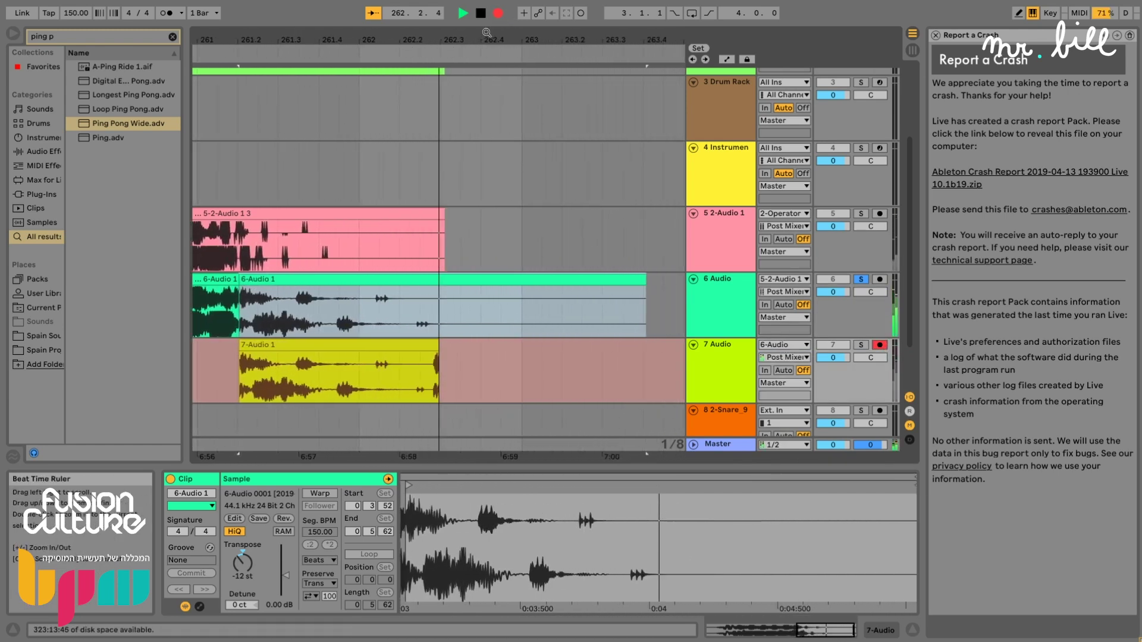
key("space")
Fold all tracks to show a compact overview of the arrangement.
left_click_drag(480, 43, 678, 34)
scroll(708, 319, "up", 5)
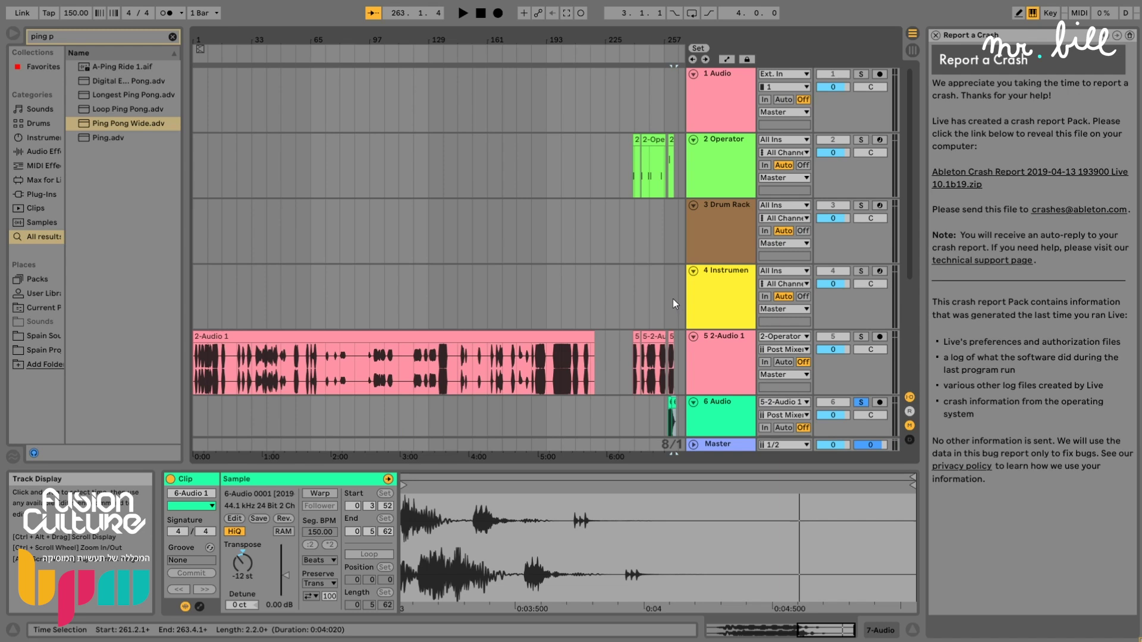
left_click_drag(658, 39, 490, 37)
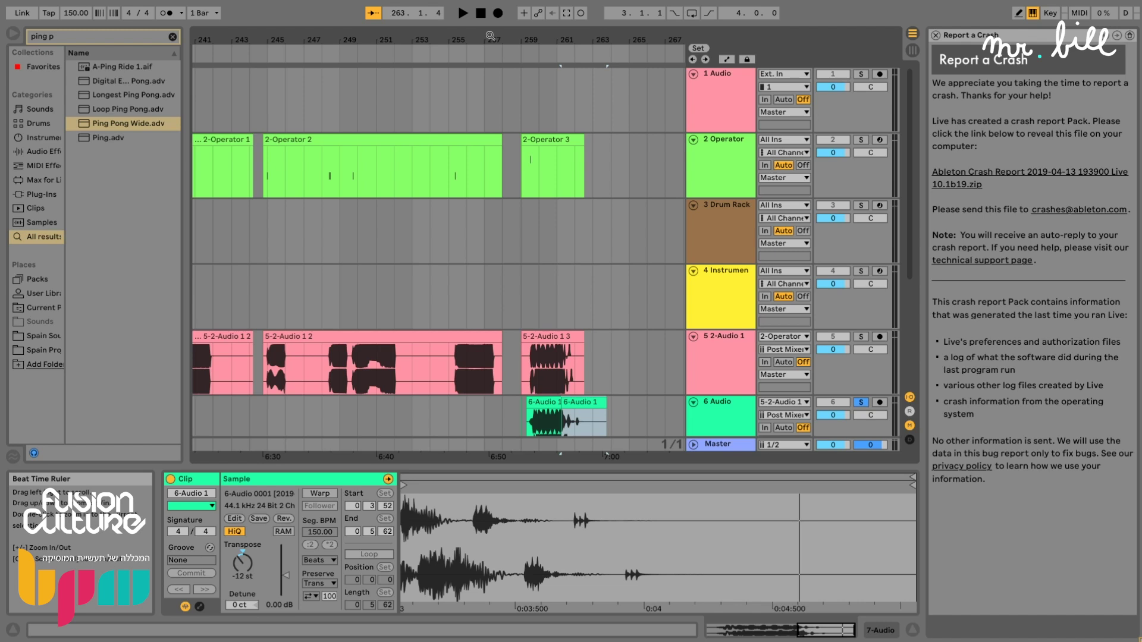
left_click(654, 266)
scroll(657, 268, "down", 3)
scroll(655, 266, "down", 1)
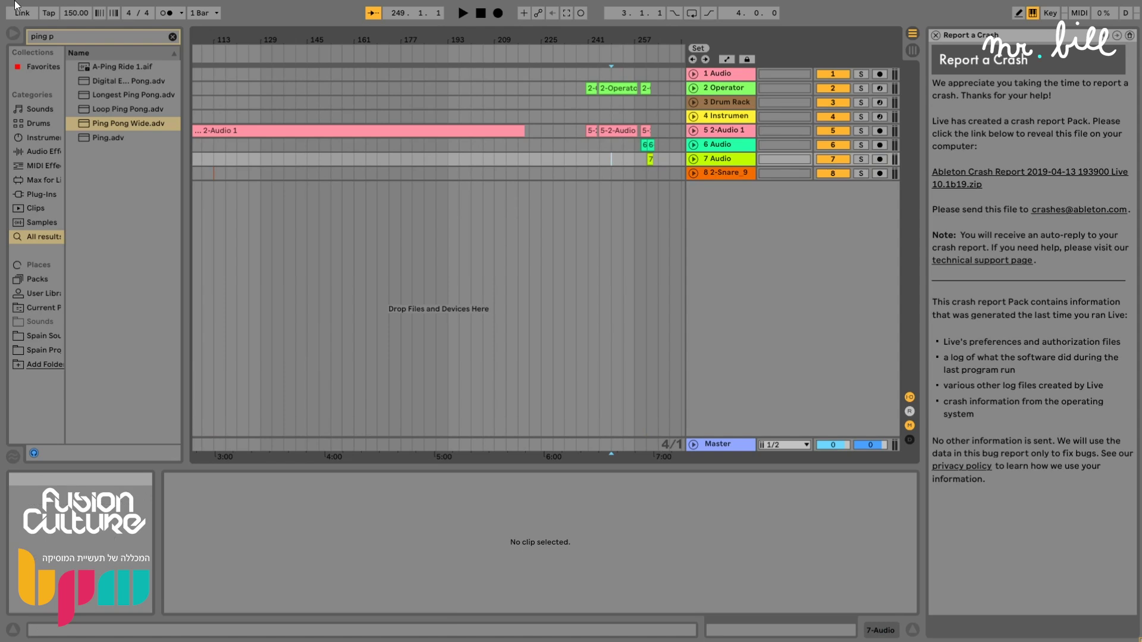
Leave full screen and open the Mr. Bill & Bandoum 003 set from the Spain Projects folder on the Desktop.
key("F11")
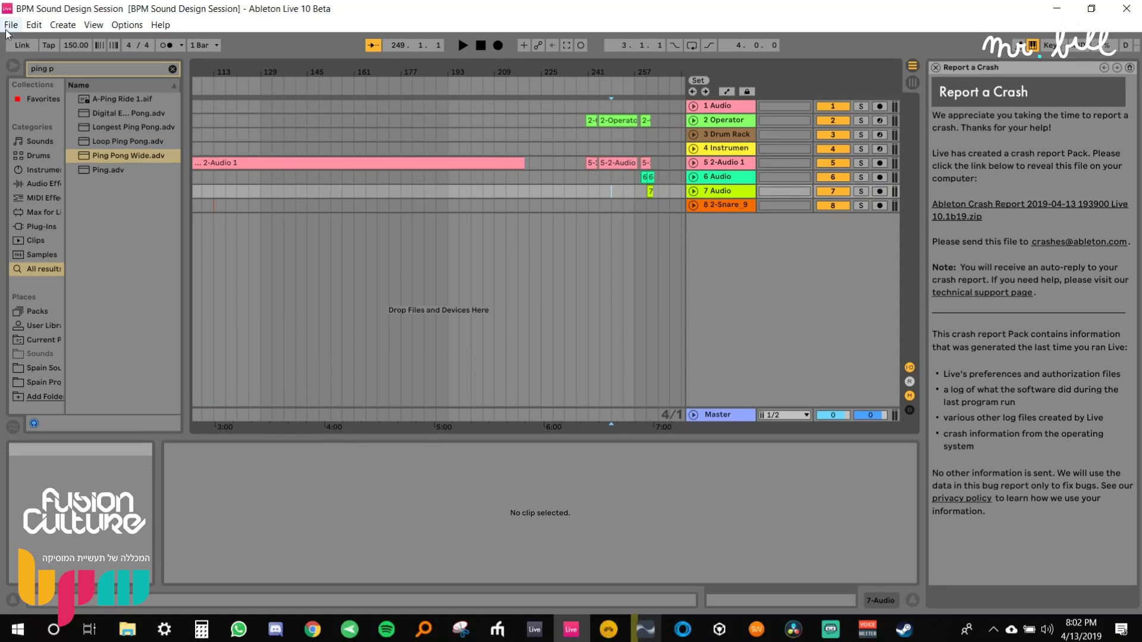
left_click(11, 25)
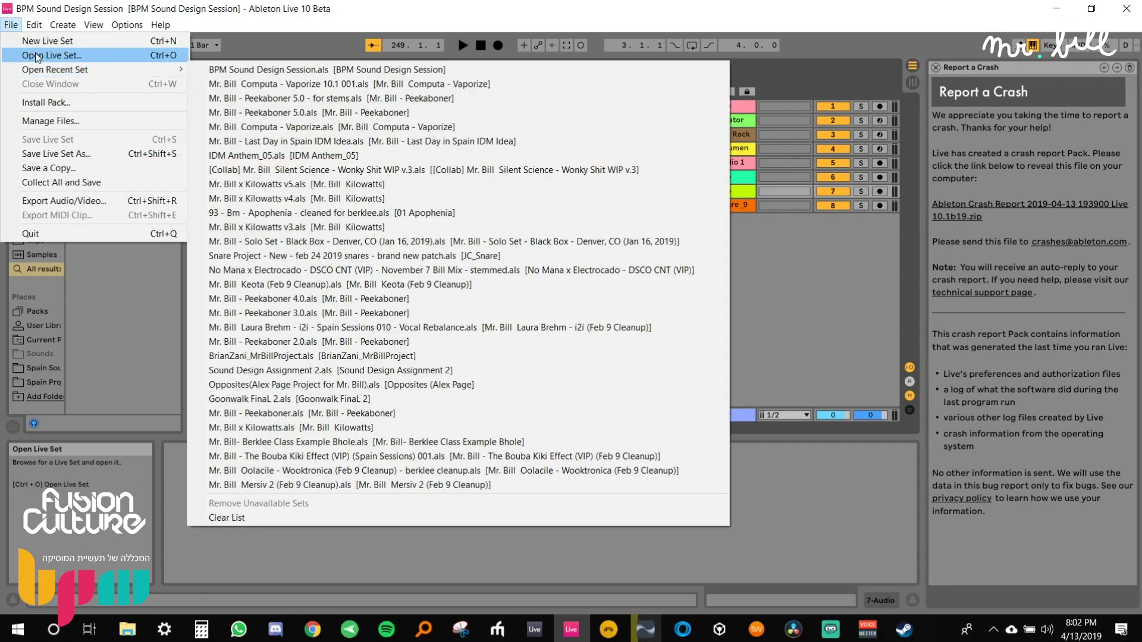
left_click(37, 56)
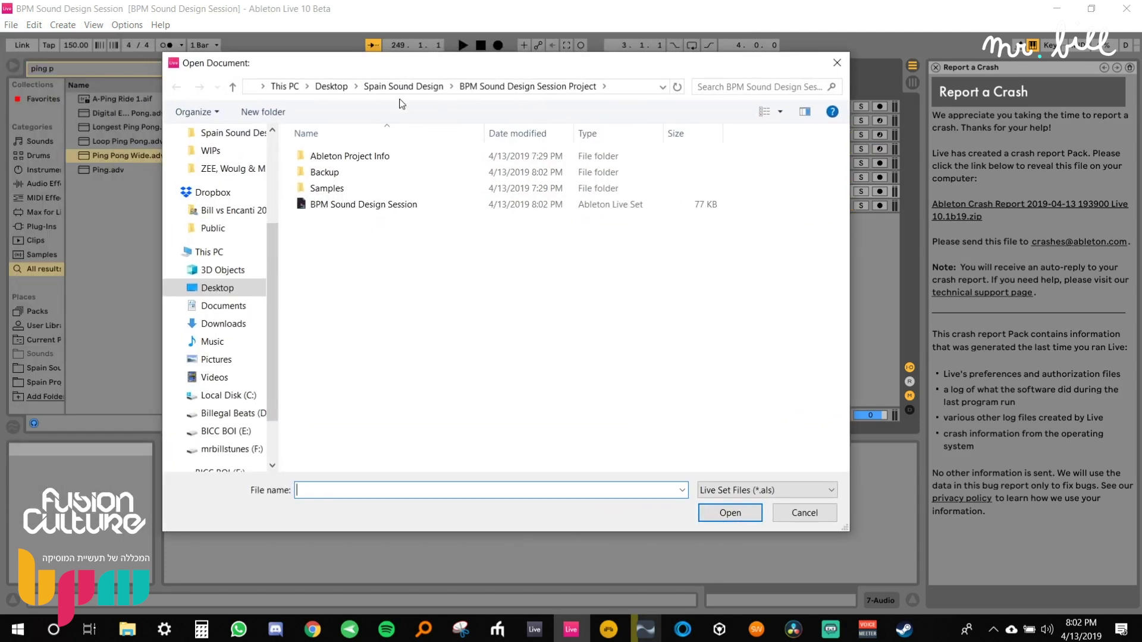
left_click(401, 87)
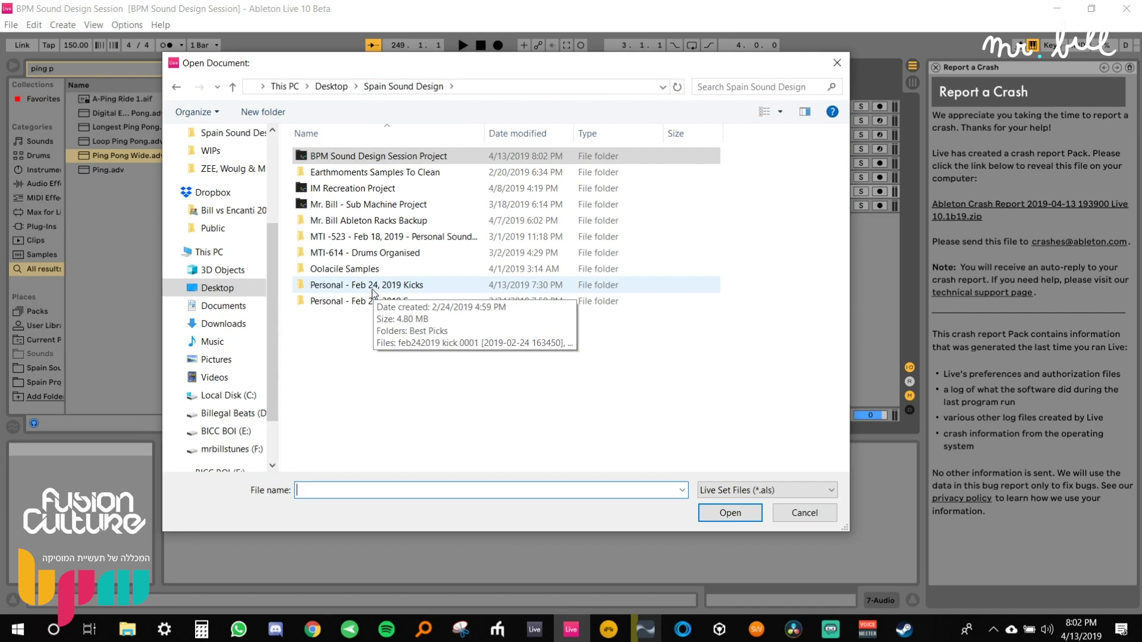
left_click(257, 288)
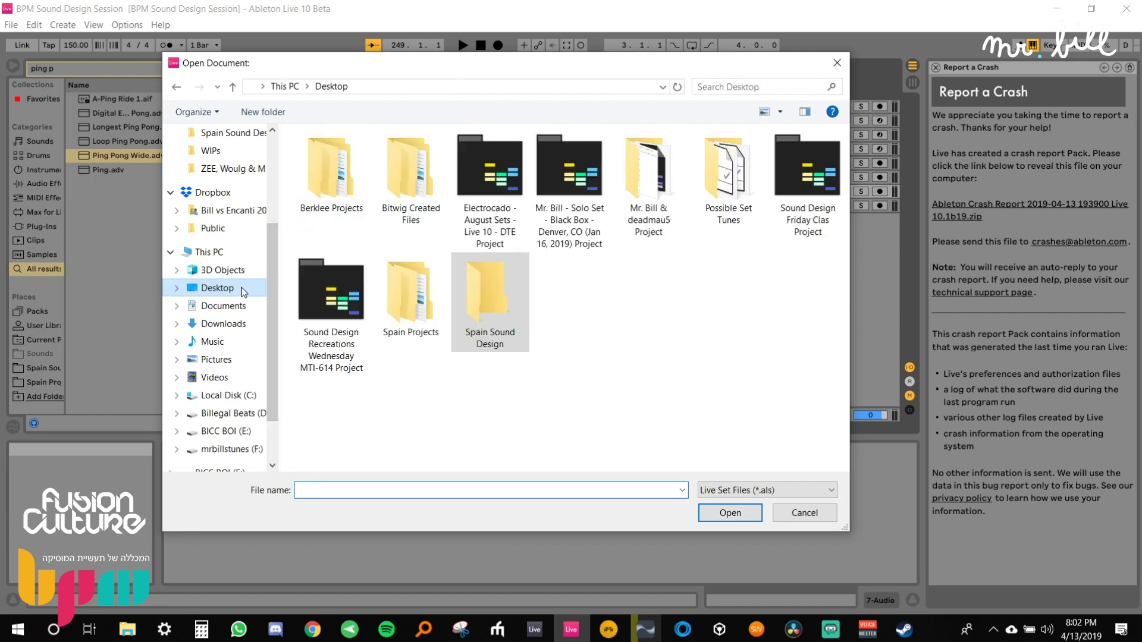
double_click(410, 294)
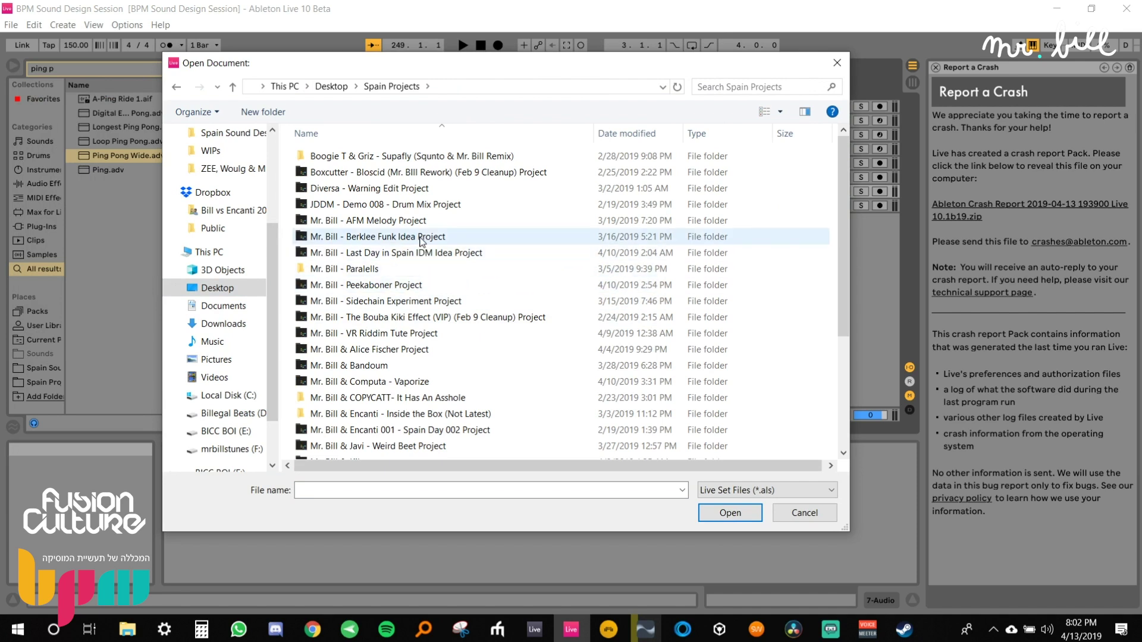
scroll(421, 240, "down", 4)
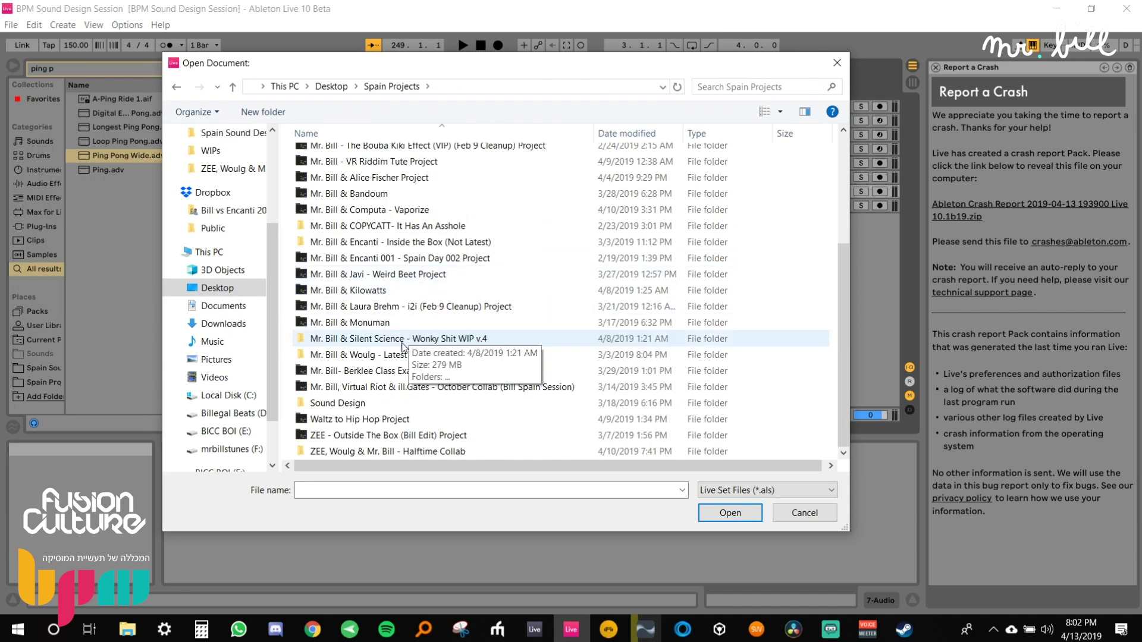
double_click(380, 193)
double_click(371, 237)
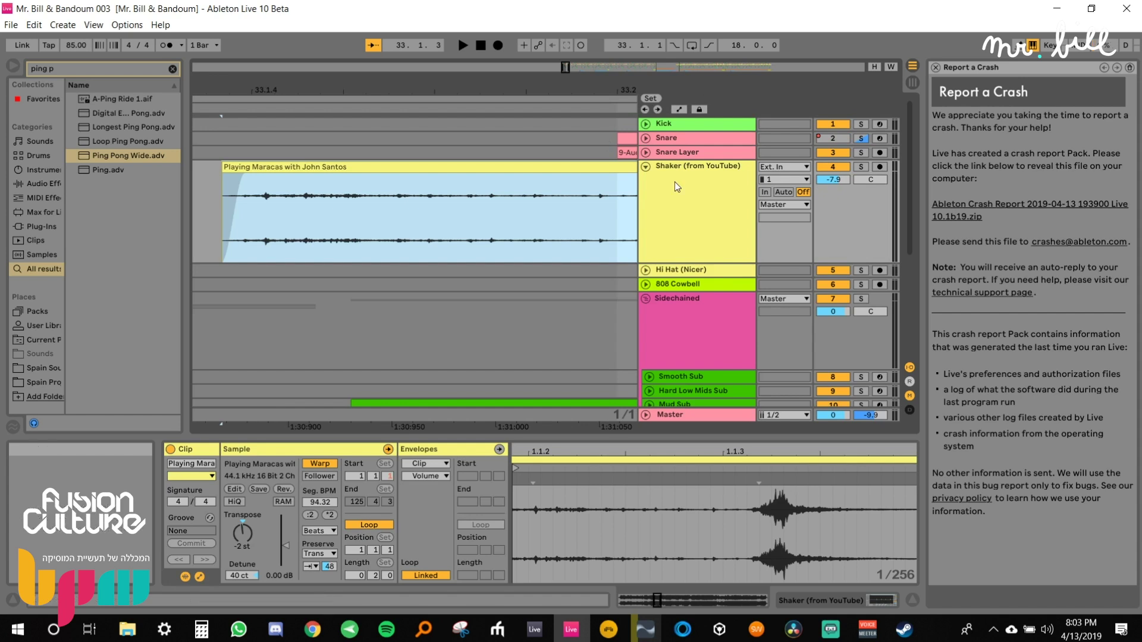
Fold all tracks, close the help view and clear the browser search, with the arrangement's drops and break in view.
left_click(646, 168, "alt")
left_click_drag(565, 90, 566, 18)
left_click(937, 67)
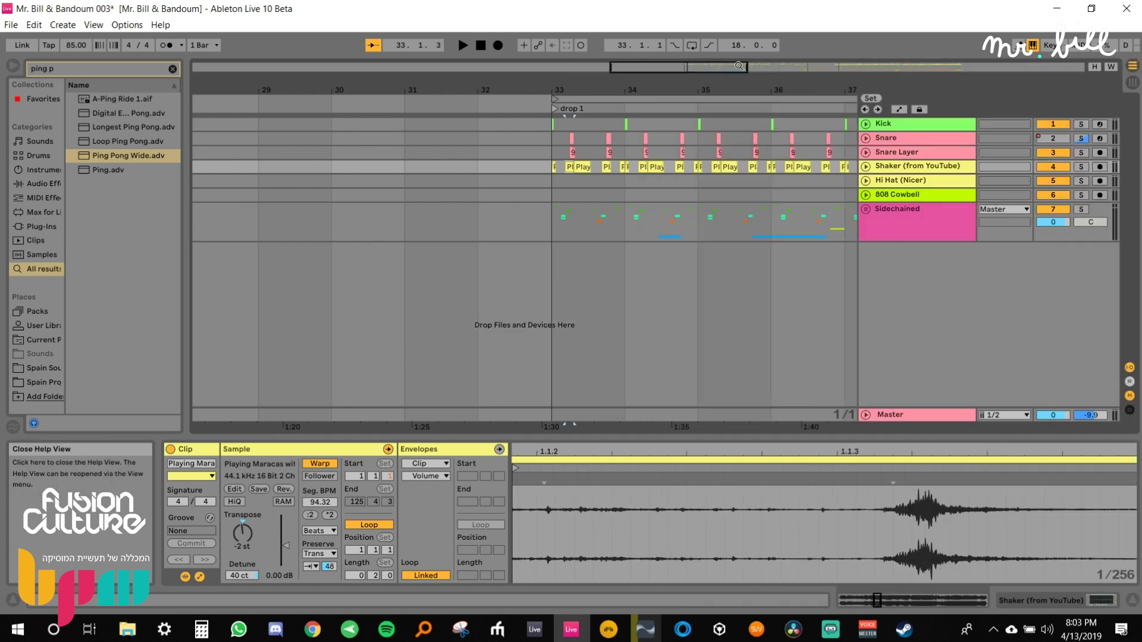
key("w")
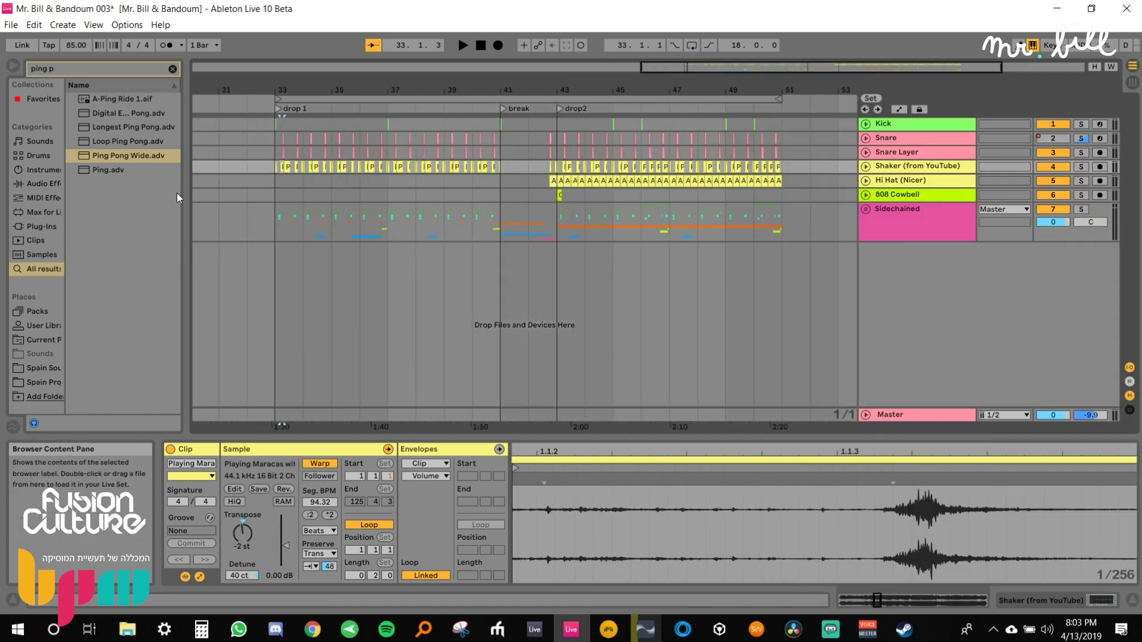
left_click(173, 69)
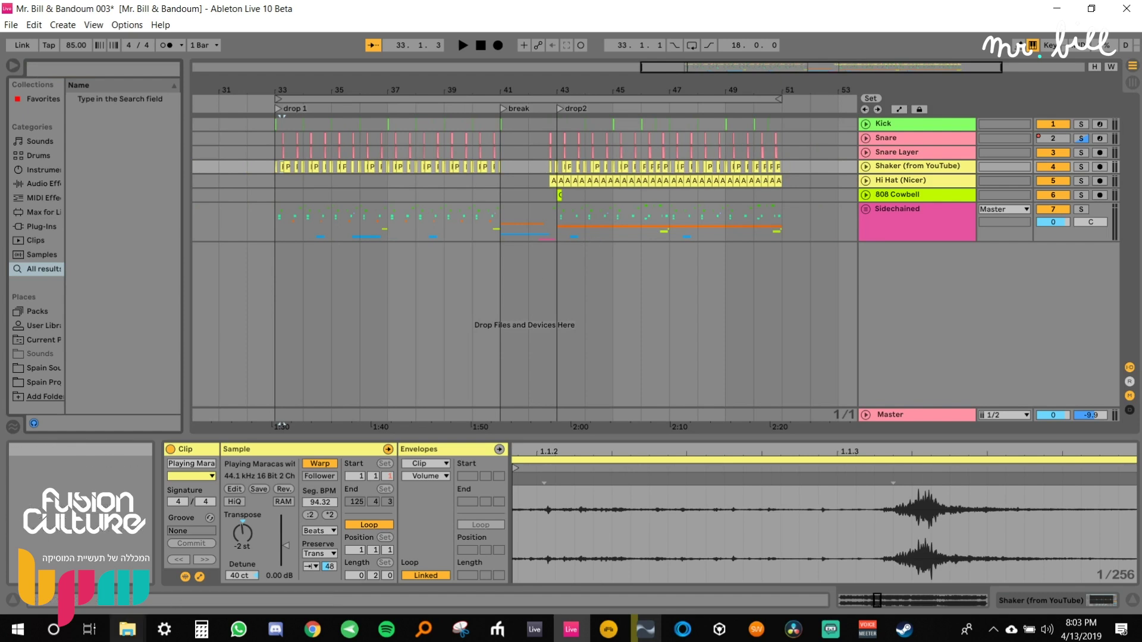
From the BPM Sound Design Session Project folder in File Explorer, import the BPM Sound Design Session set below the Sidechained group.
mouse_move(127, 629)
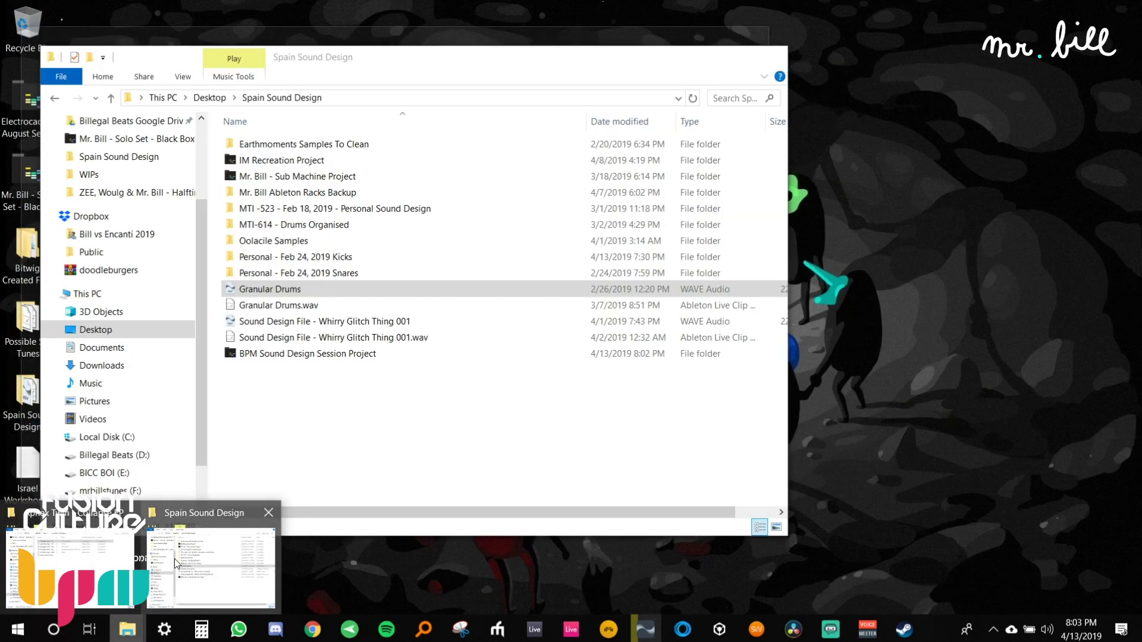
left_click(176, 558)
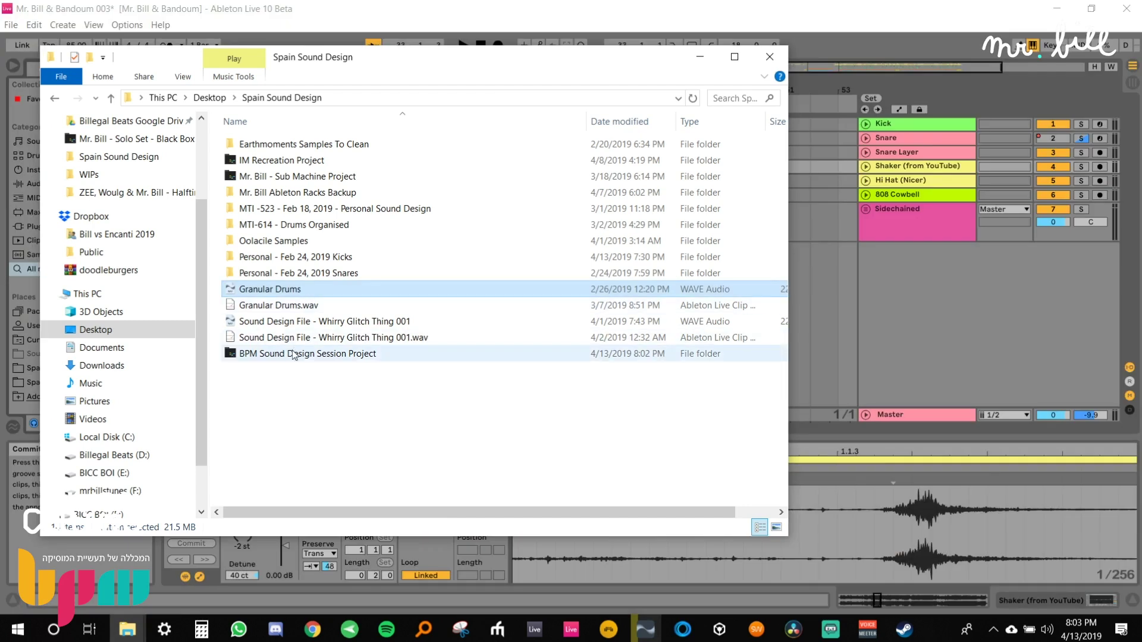
left_click(292, 353)
double_click(267, 355)
left_click(267, 194)
left_click_drag(944, 293, 940, 293)
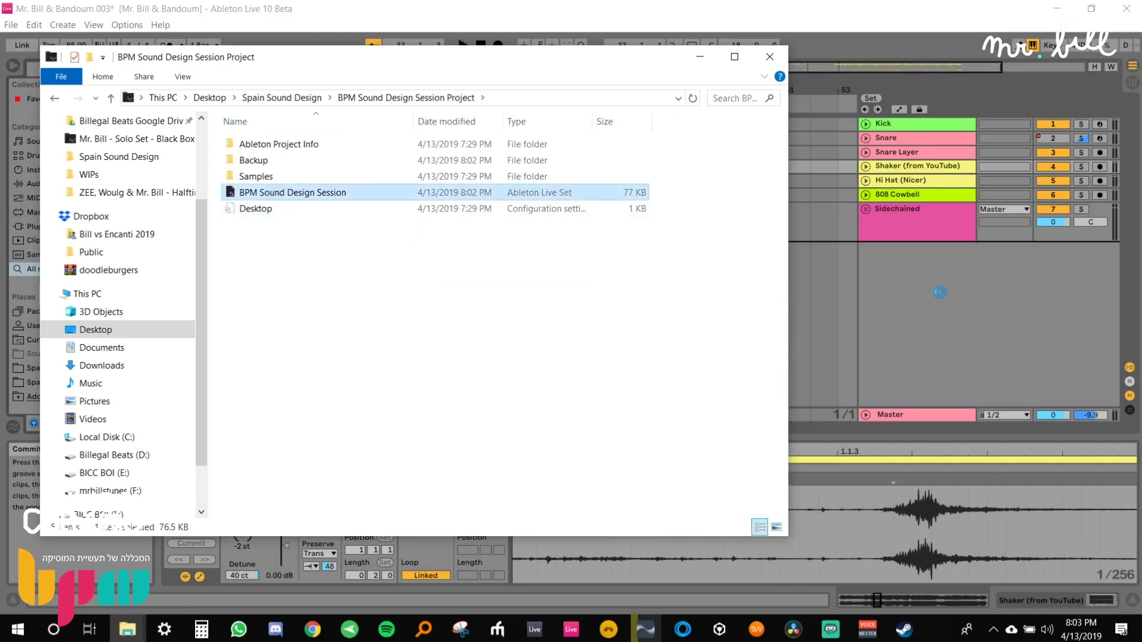
left_click(918, 231)
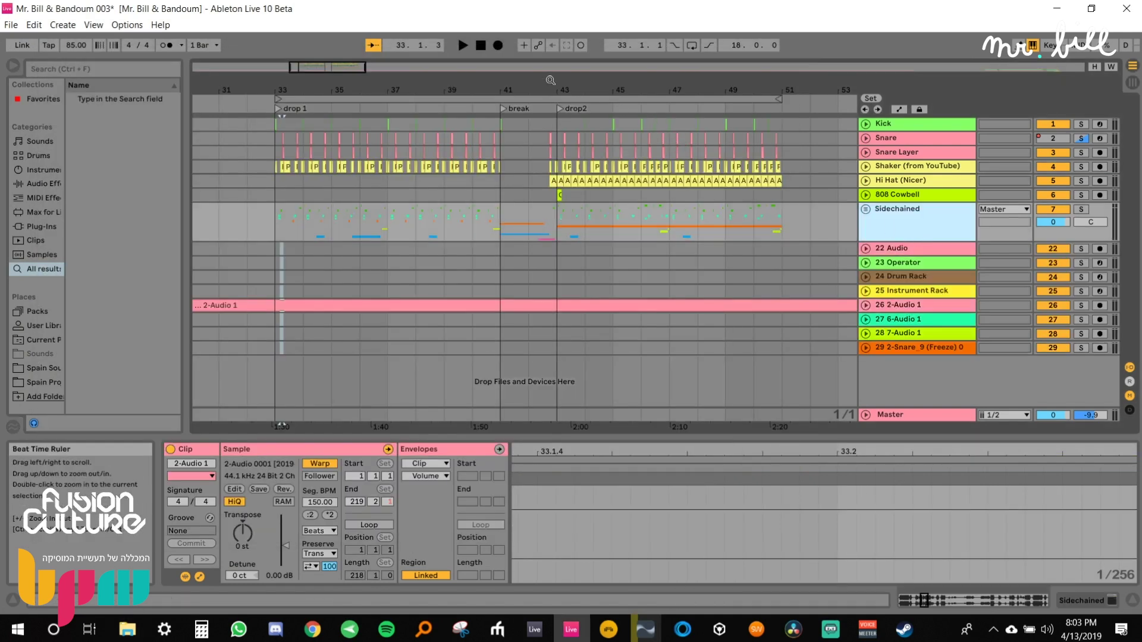
Delete the imported Audio, Operator, Drum Rack, Instrument Rack and frozen snare tracks.
left_click_drag(293, 93, 293, 86)
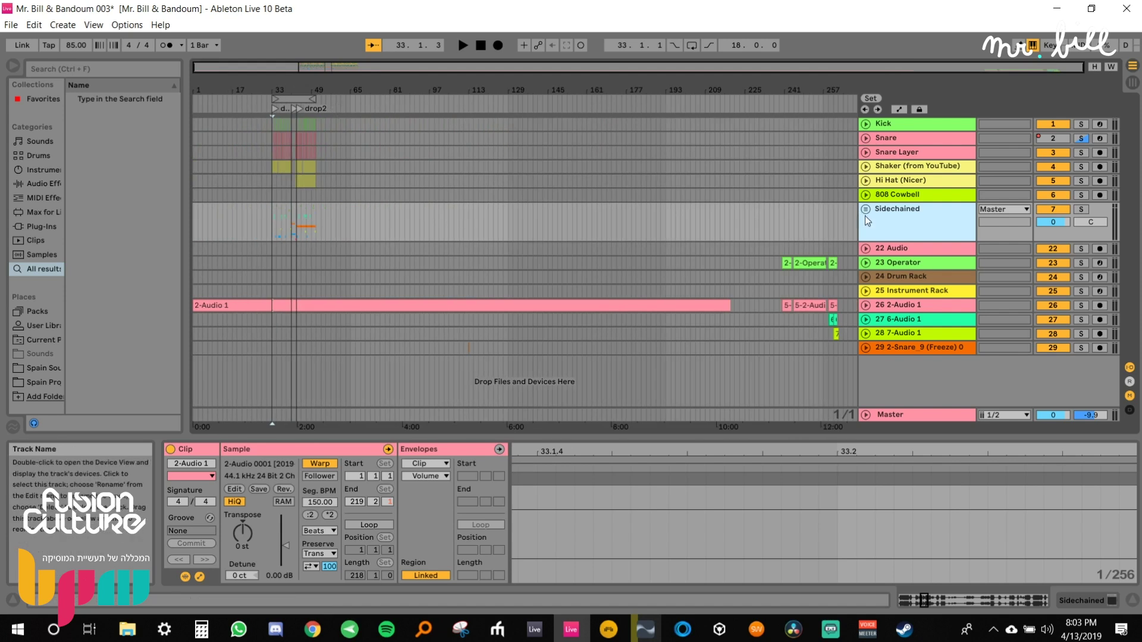
left_click(906, 249)
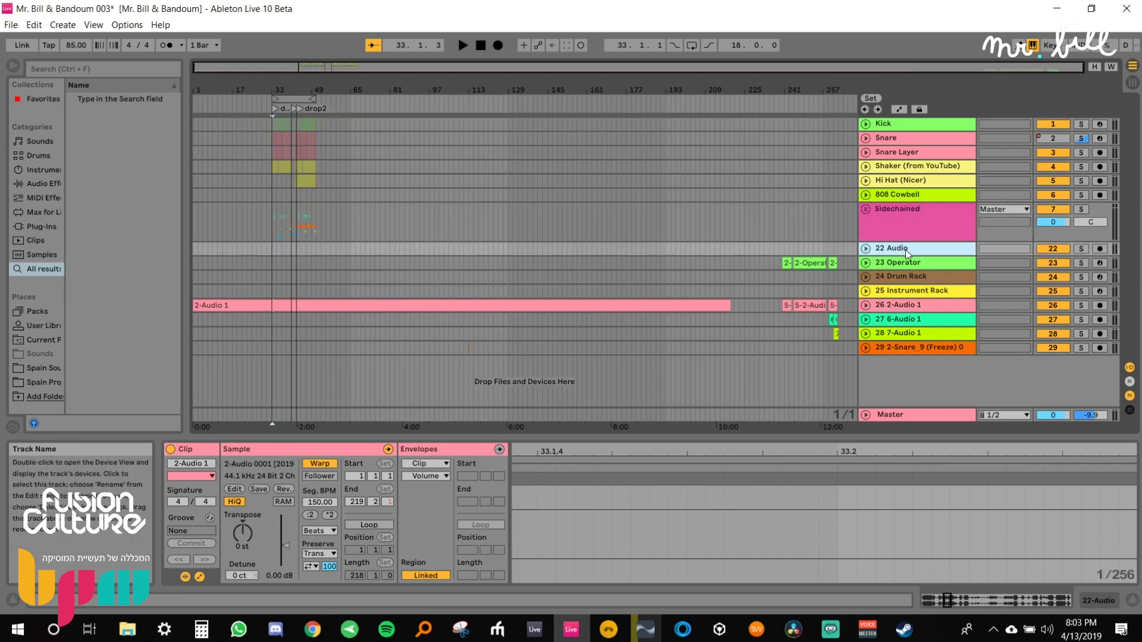
left_click(914, 292)
key("Delete")
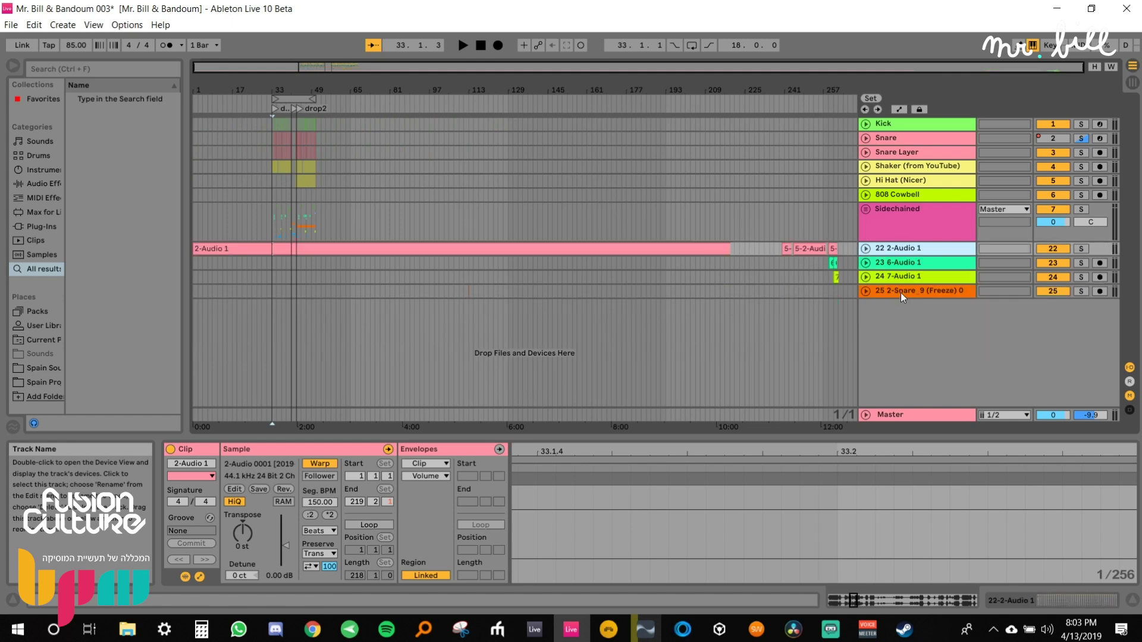
left_click(900, 292)
key("Delete")
Group the three remaining imported audio tracks as "Sound Design" and deactivate the group.
left_click(902, 248, "shift")
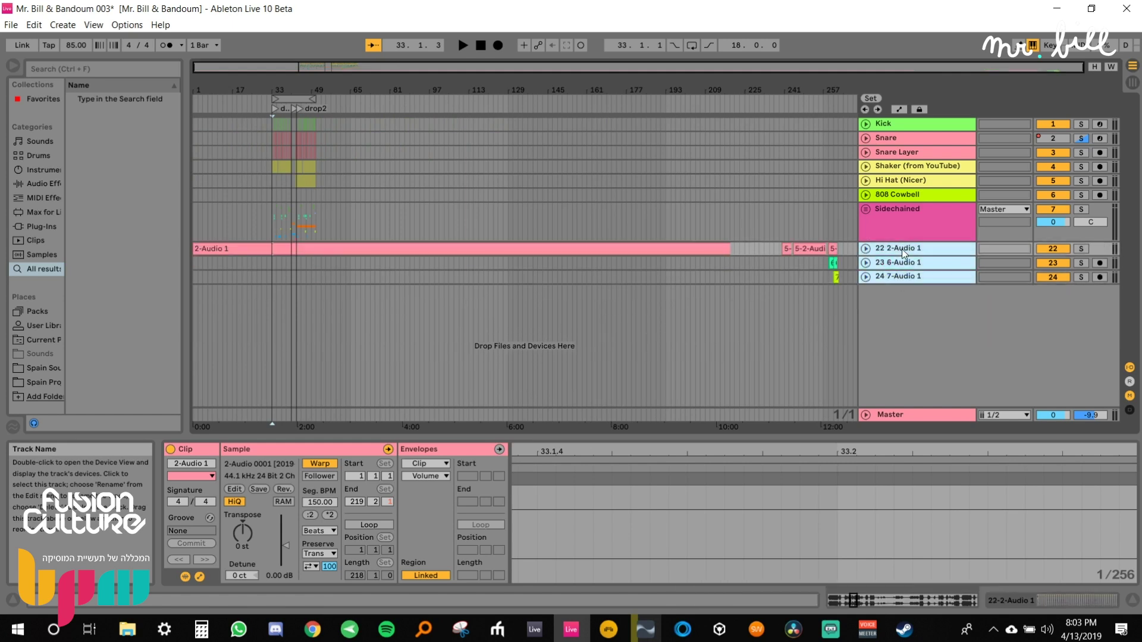
key("ctrl+g")
type("Sound De")
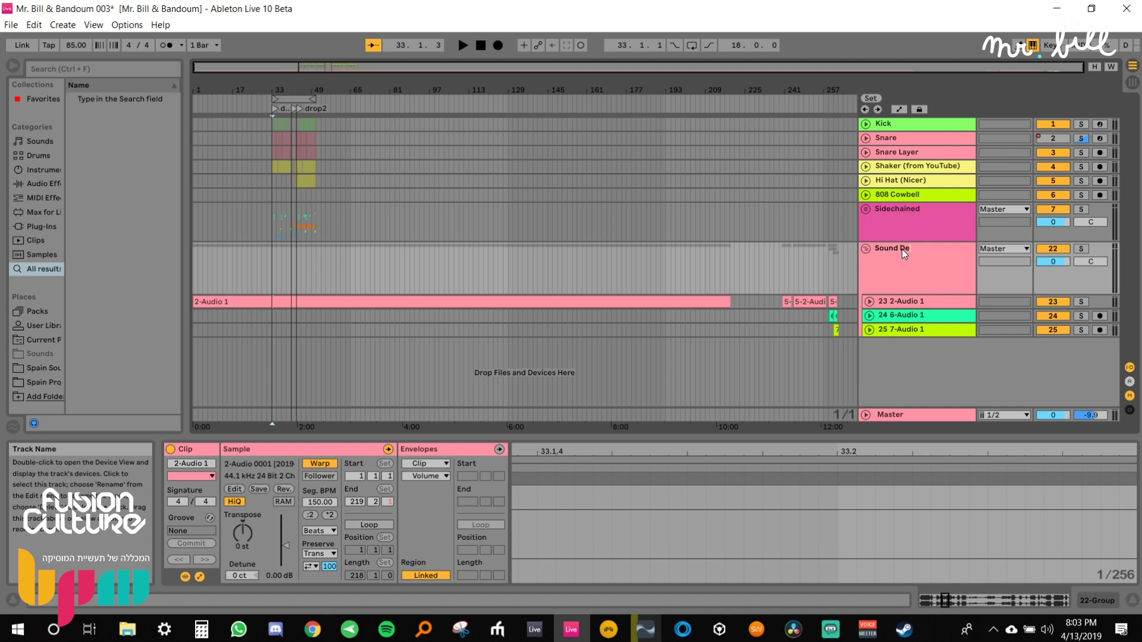
type("sign")
key("Return")
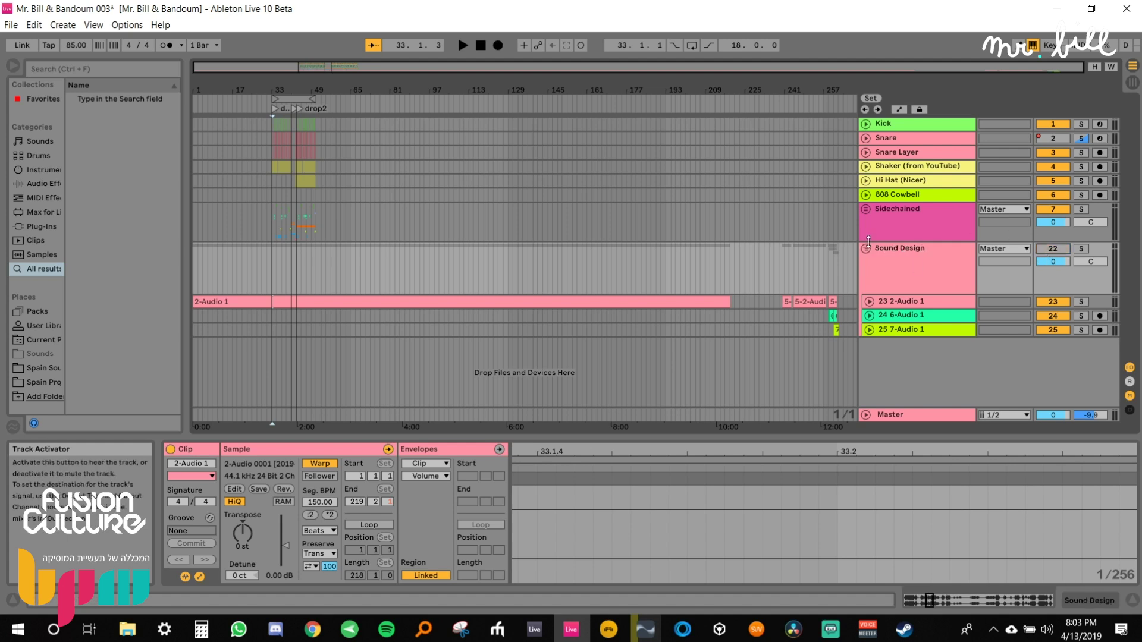
left_click(866, 248)
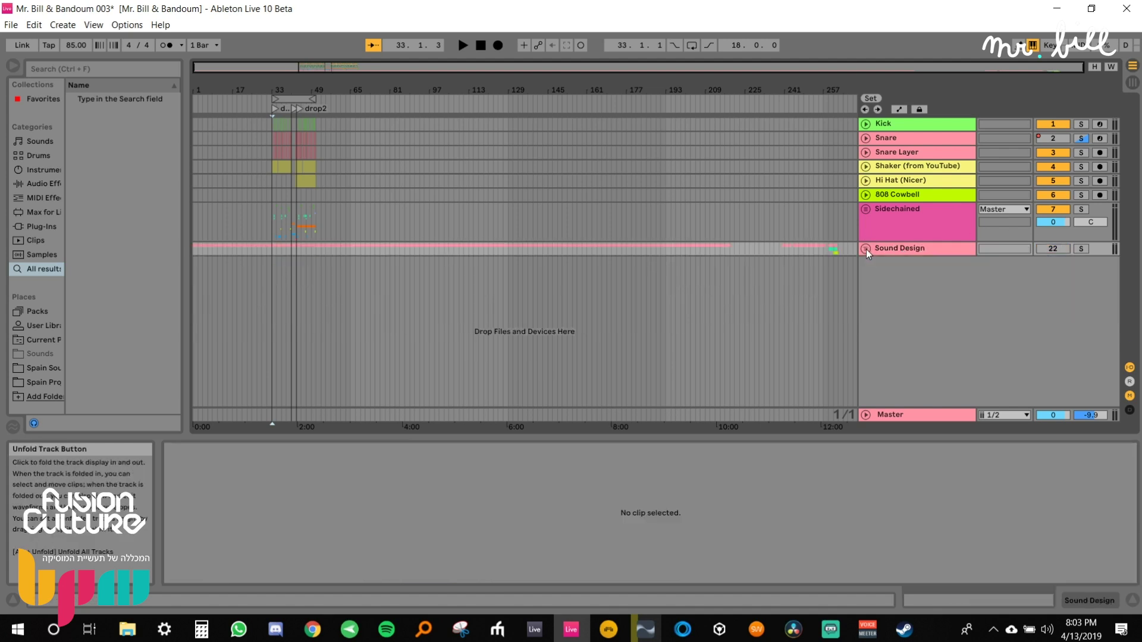
left_click(866, 249)
Colour the Sound Design group dark grey and assign that colour to its grouped tracks and clips.
right_click(885, 260)
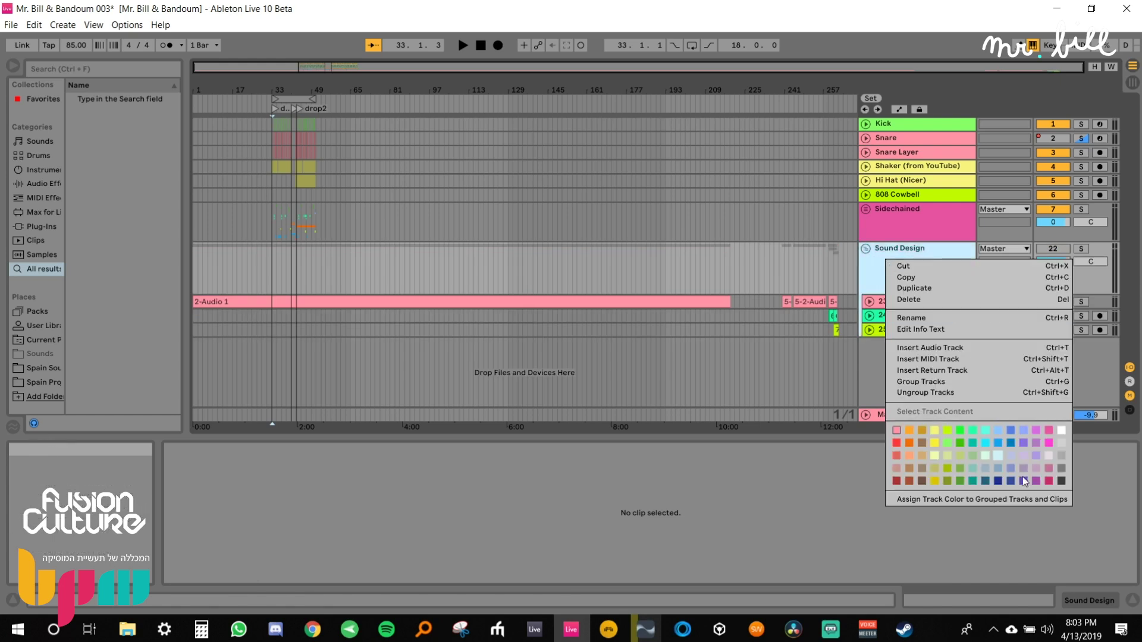
left_click(1061, 483)
right_click(905, 273)
left_click(972, 512)
right_click(868, 274)
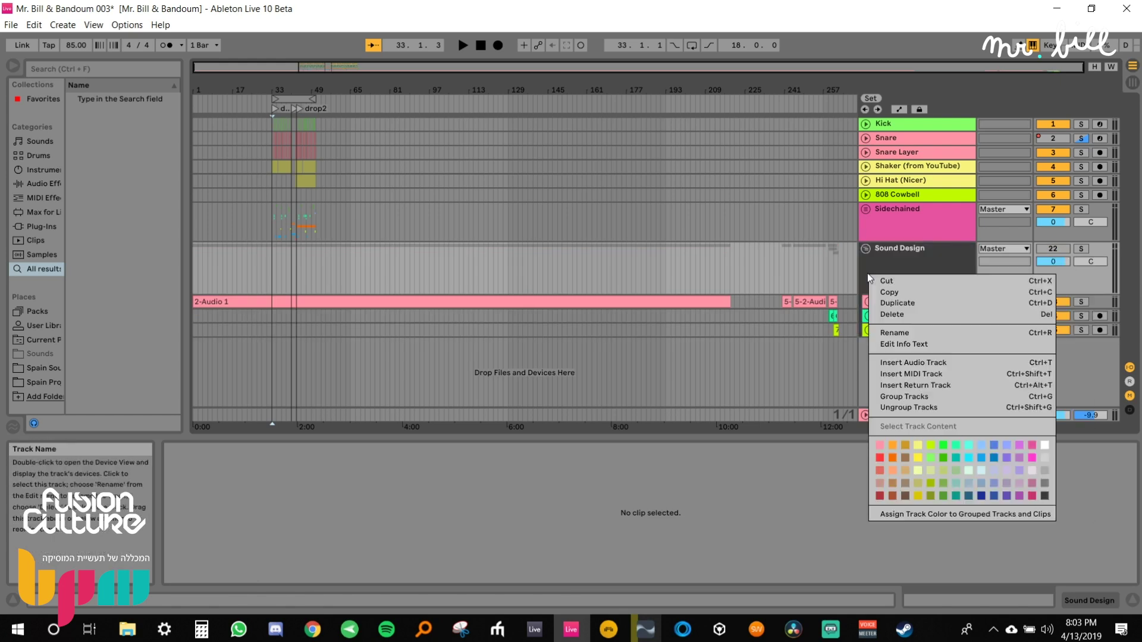
left_click(938, 514)
left_click(329, 268)
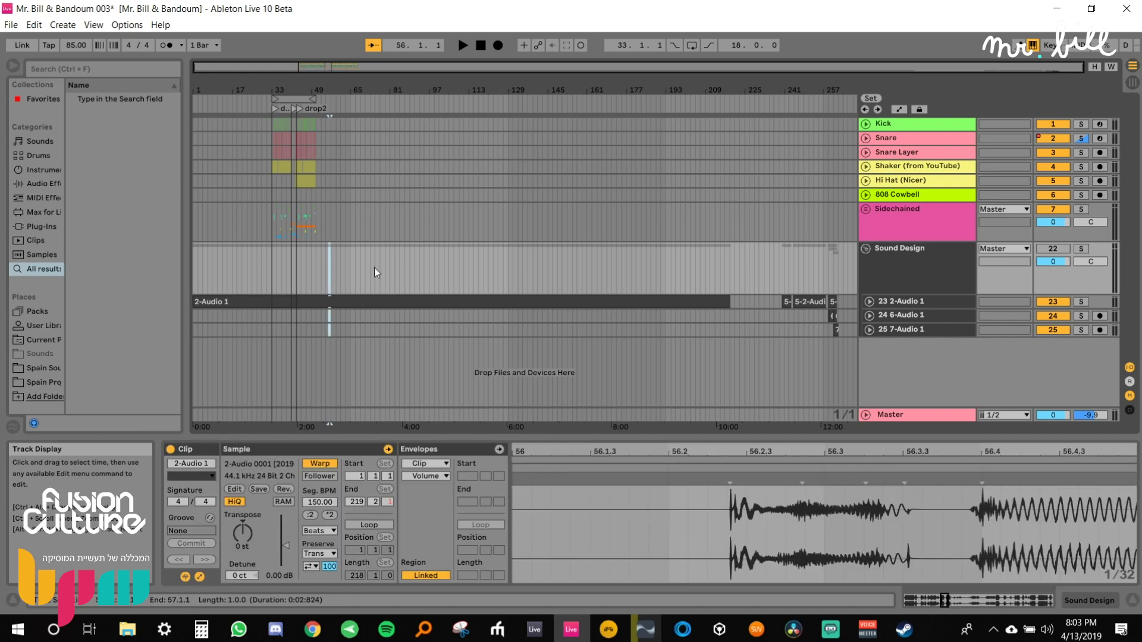
Fold the Sound Design group and bring the song's drop 1 to drop2 section into view.
left_click(866, 249)
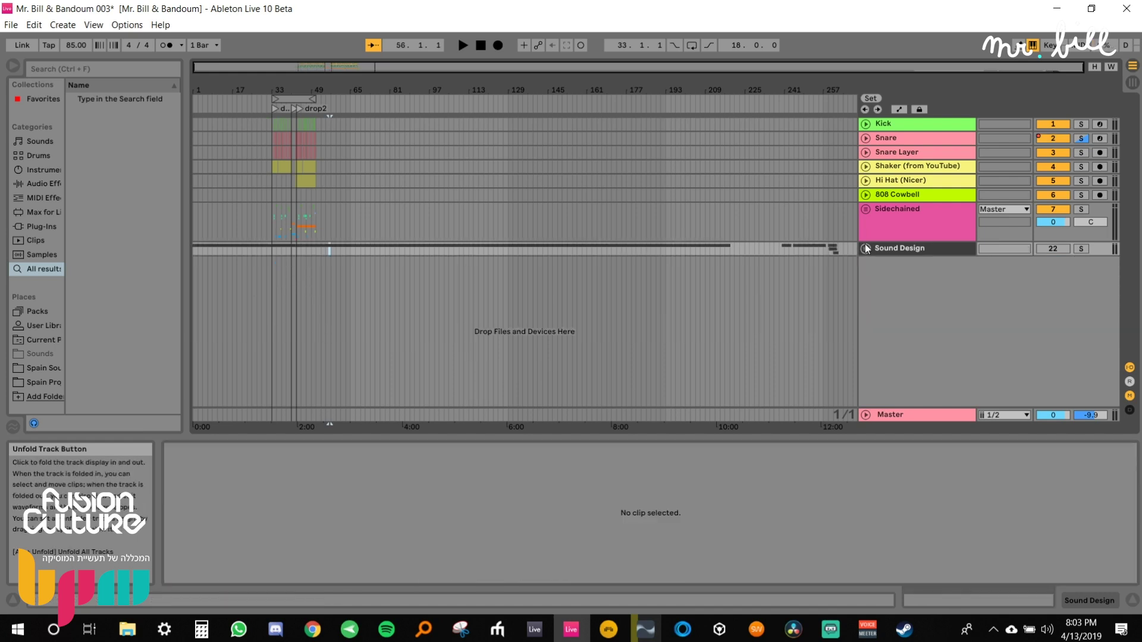
key("z")
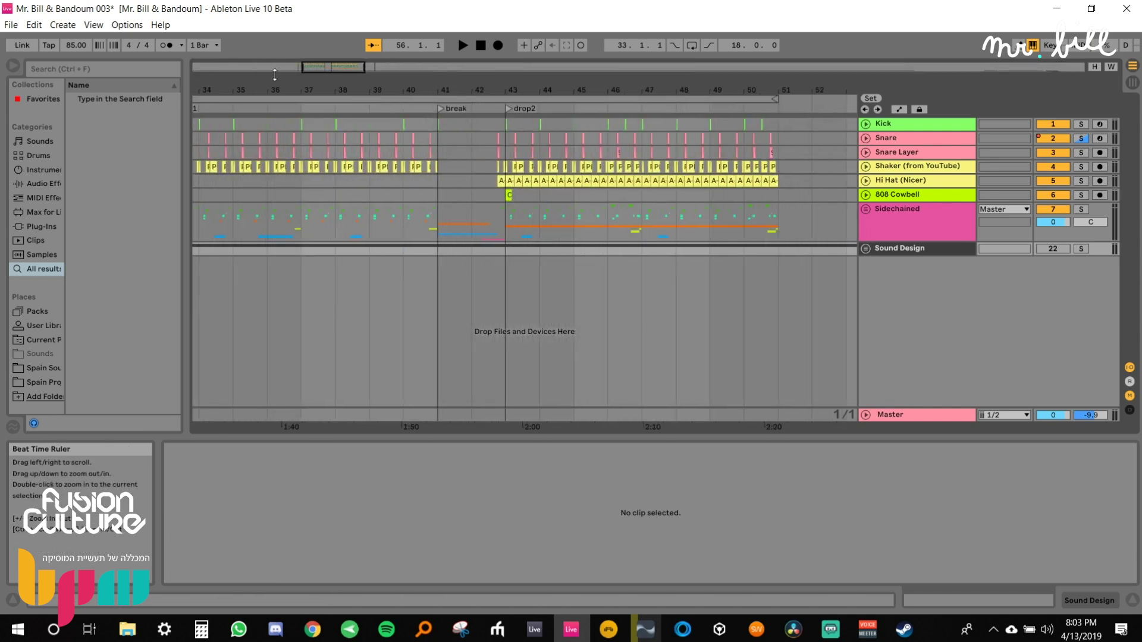
right_click(397, 213)
key("x")
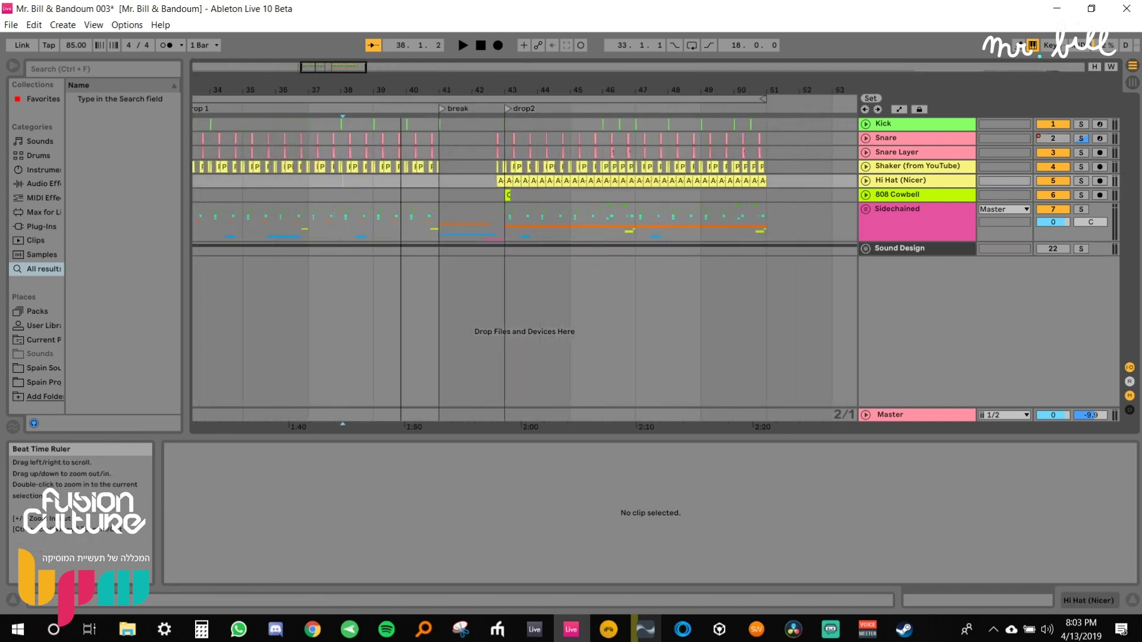
Play the song from drop 1 and insert FabFilter Pro-Q 2 before FabFilter Pro-L 2 on the Master track.
left_click(302, 212)
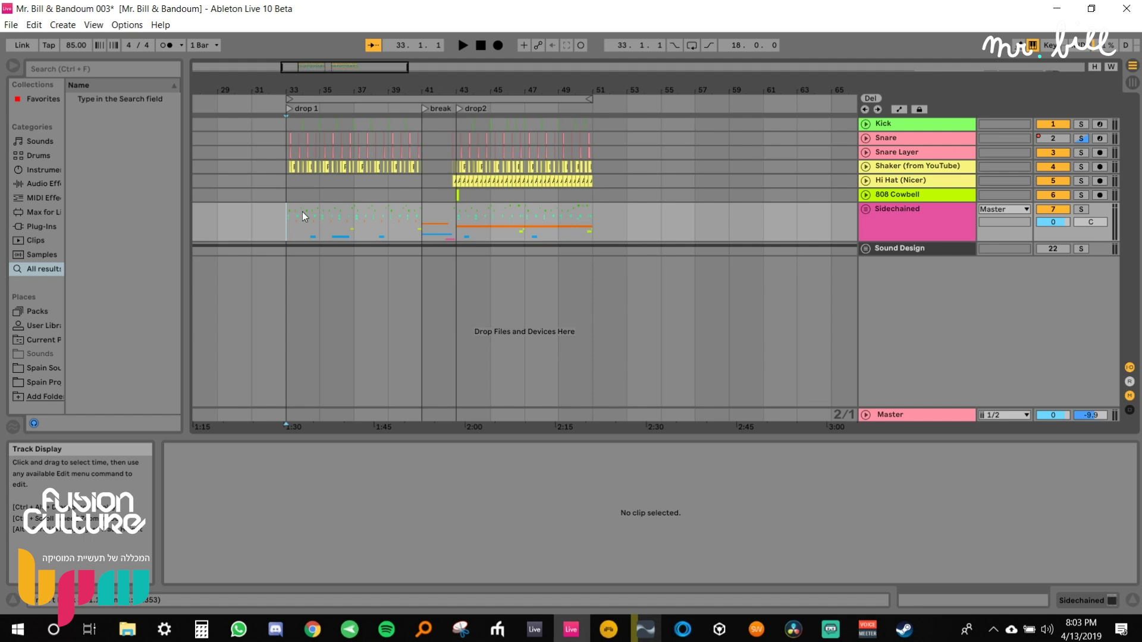
key("space")
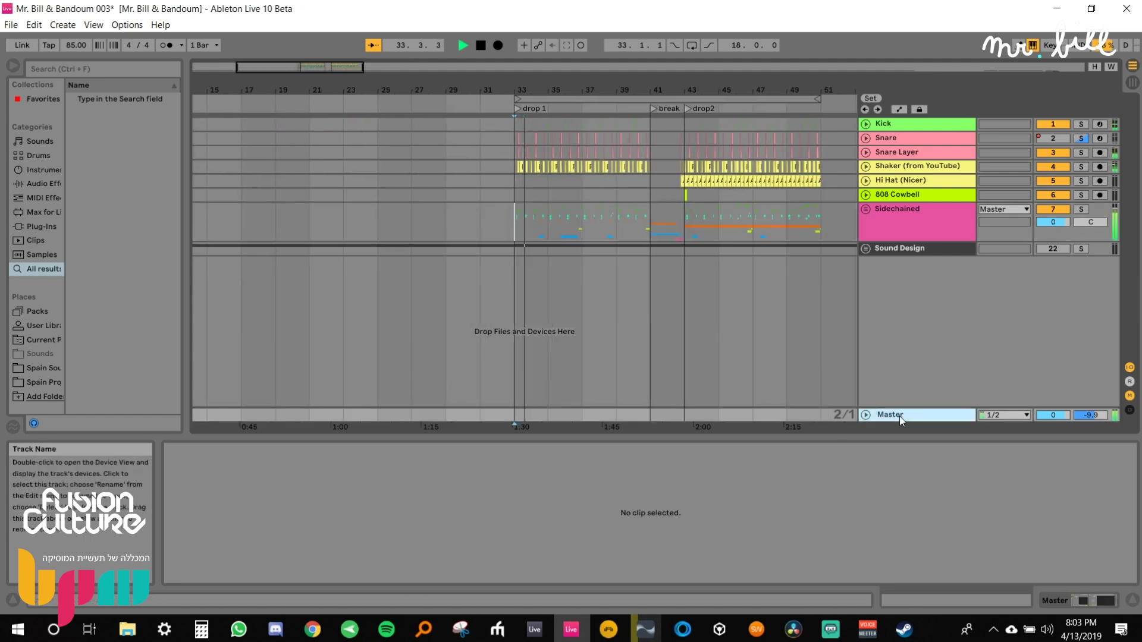
left_click(899, 415)
key("ctrl+f")
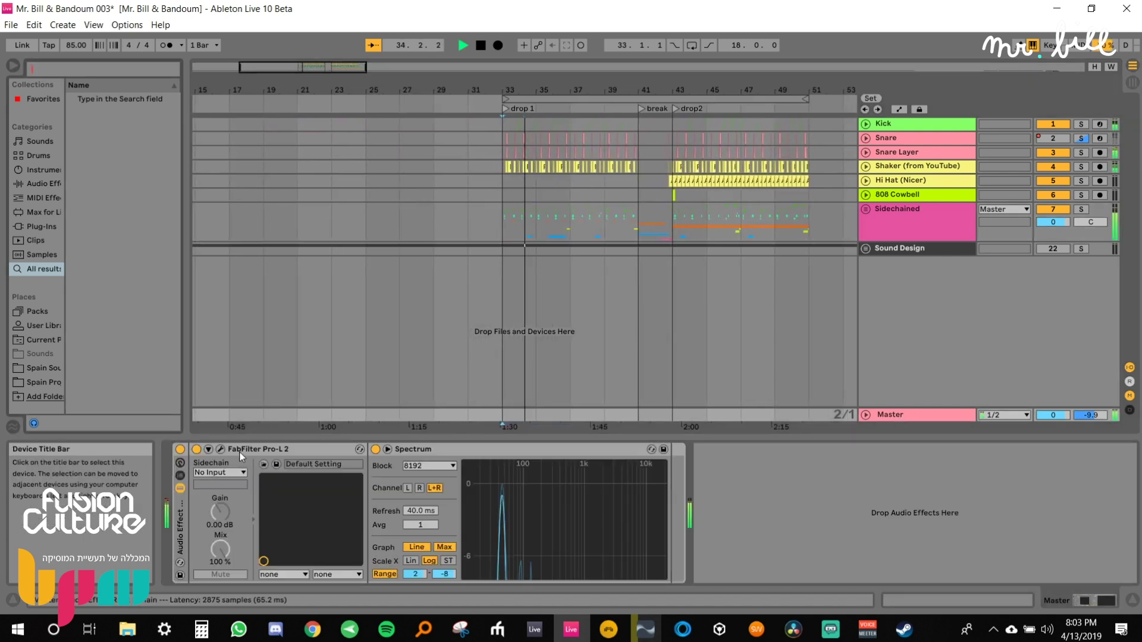
type("pro q")
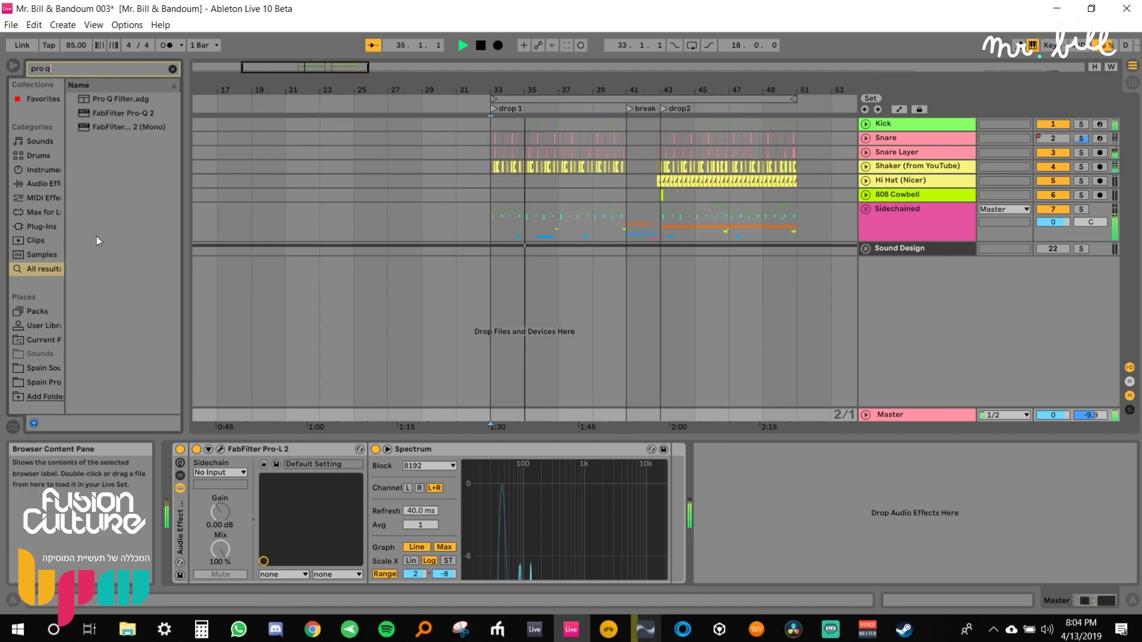
left_click_drag(127, 113, 203, 483)
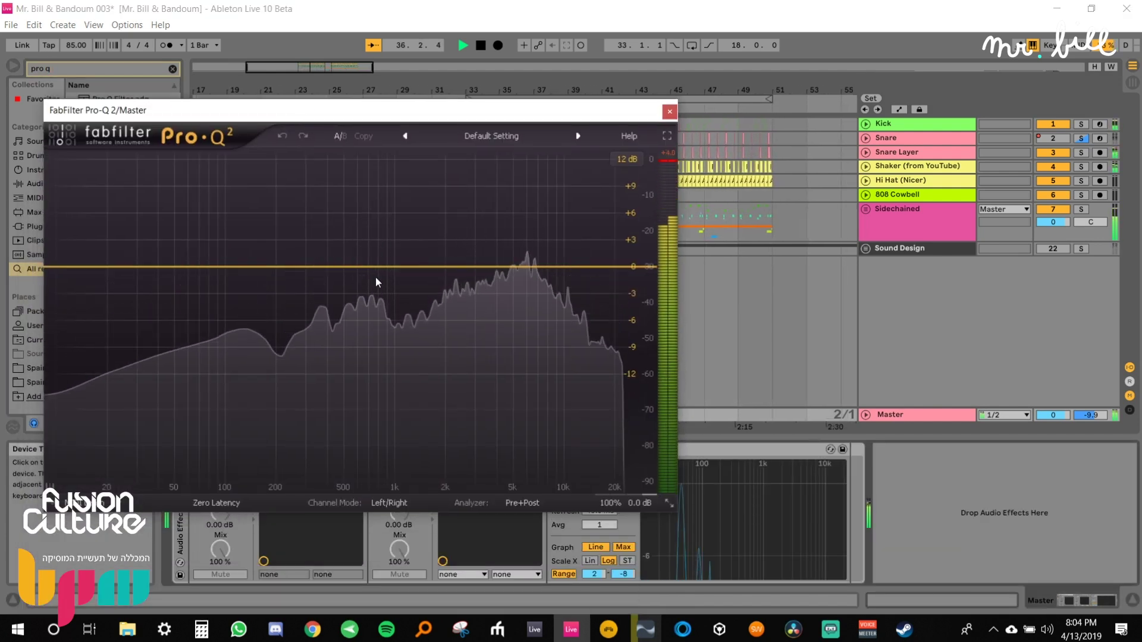
Add a high-shelf band at about 1842 Hz with a gain of about +2.4 dB in the Master's Pro-Q 2.
right_click(439, 245)
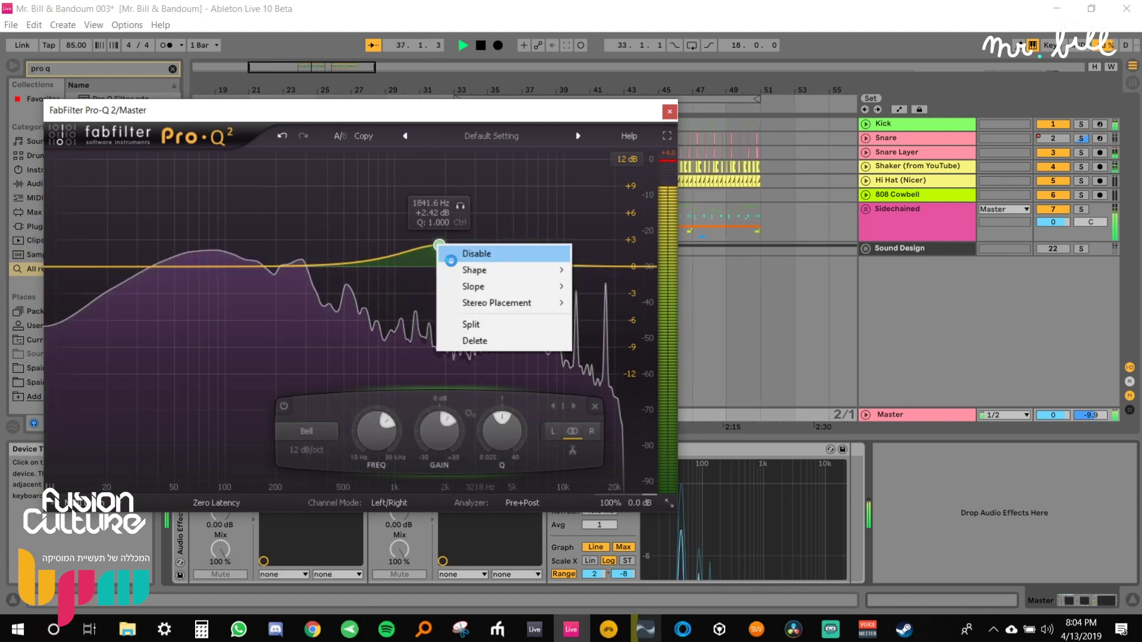
mouse_move(476, 265)
left_click(654, 319)
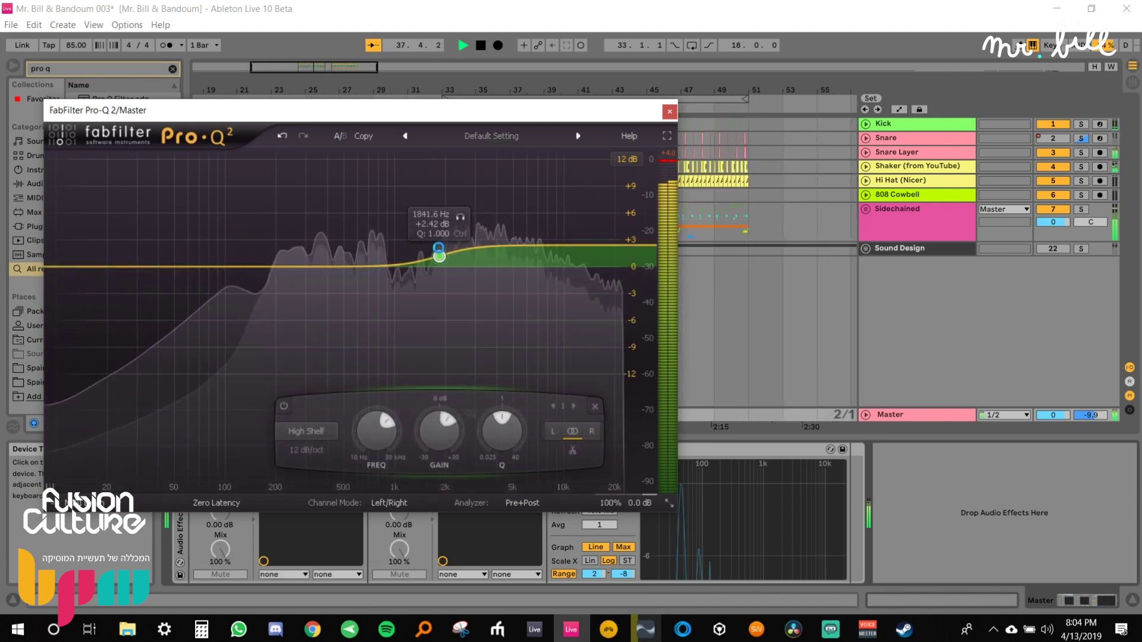
left_click(669, 111)
Unfold the Sidechained group and examine its tracks around the break between the two drops during playback.
left_click(866, 209)
scroll(790, 221, "down", 4)
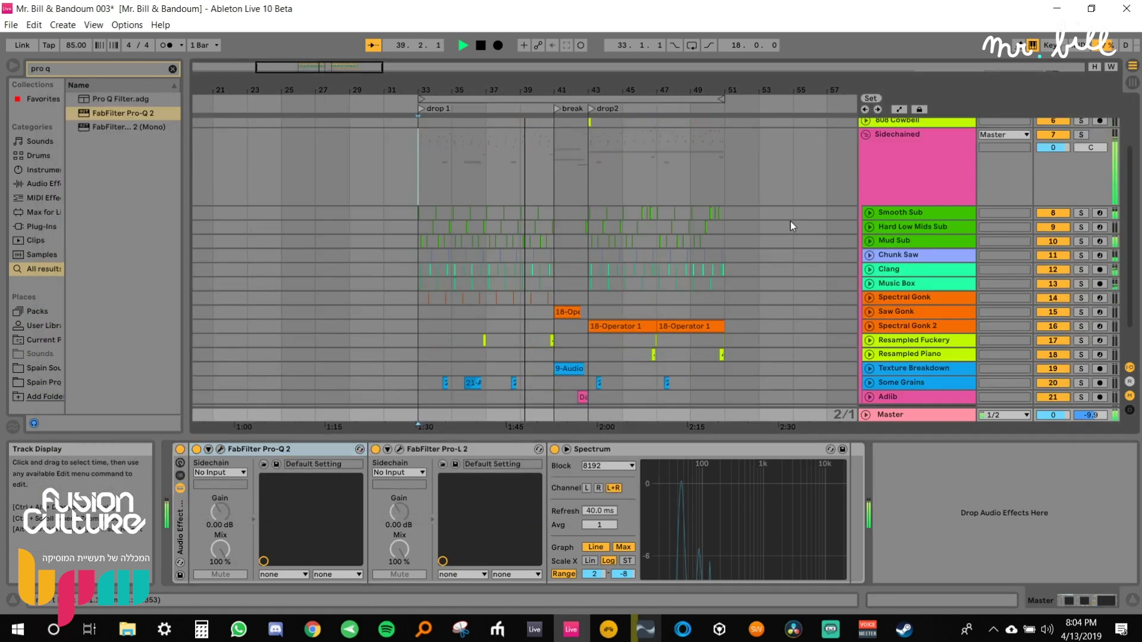
key("ctrl+alt+l")
left_click_drag(575, 89, 676, 251)
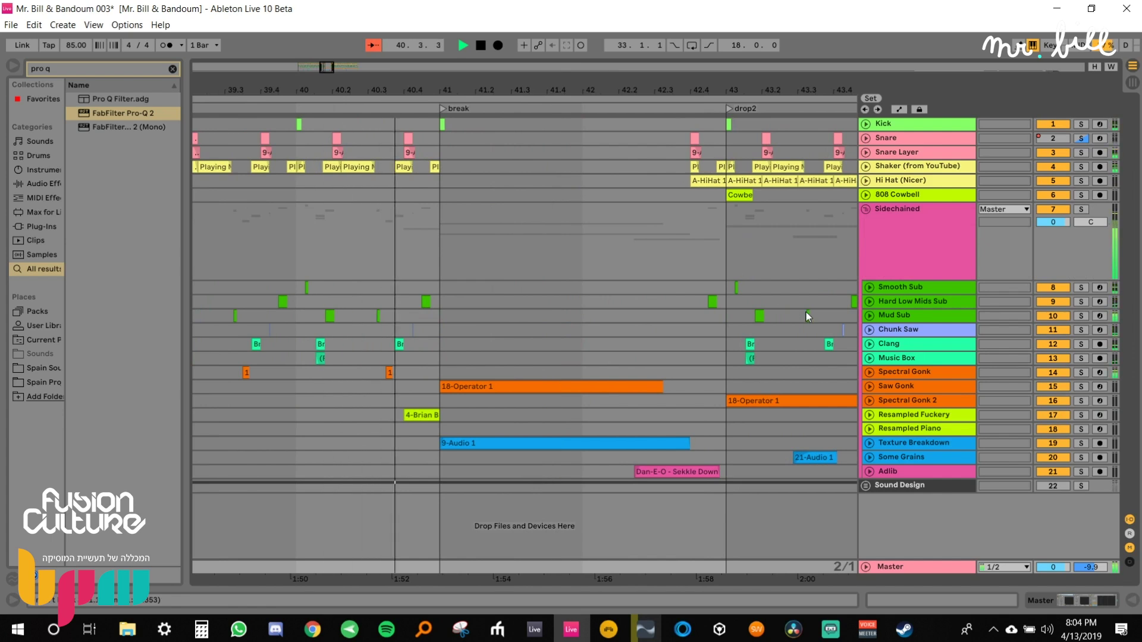
Add a low-shelf band in the Master's Pro-Q 2 at about 165 Hz with a Q of 1.282 and a gain of -3 dB.
double_click(909, 567)
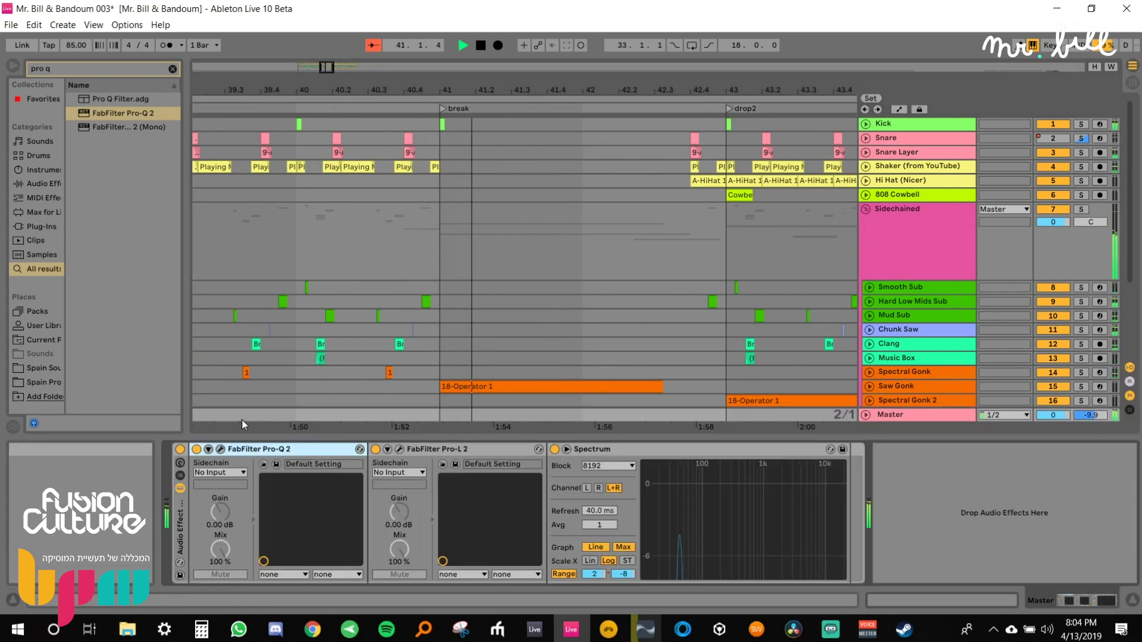
left_click(221, 449)
left_click_drag(96, 269, 249, 273)
left_click_drag(305, 423, 305, 424)
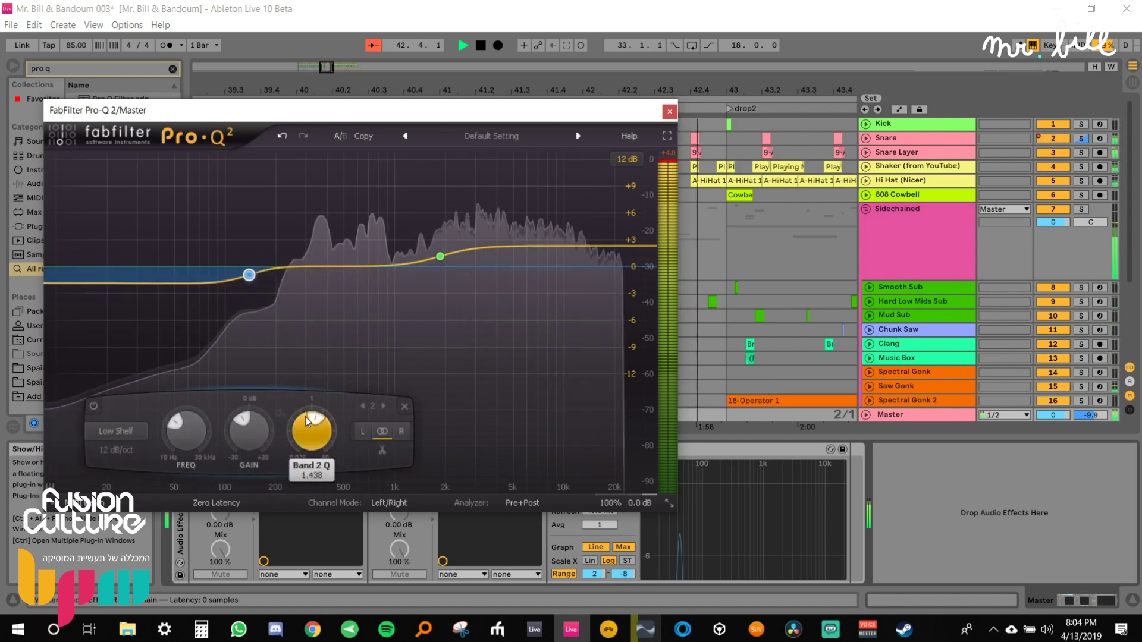
left_click_drag(250, 277, 262, 283)
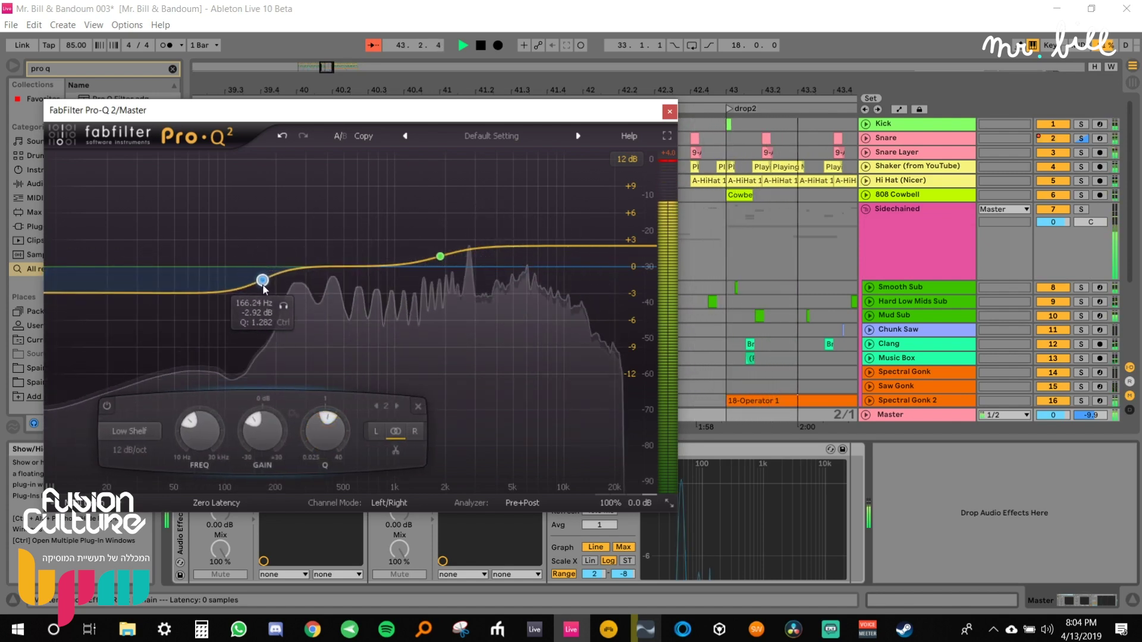
double_click(266, 313)
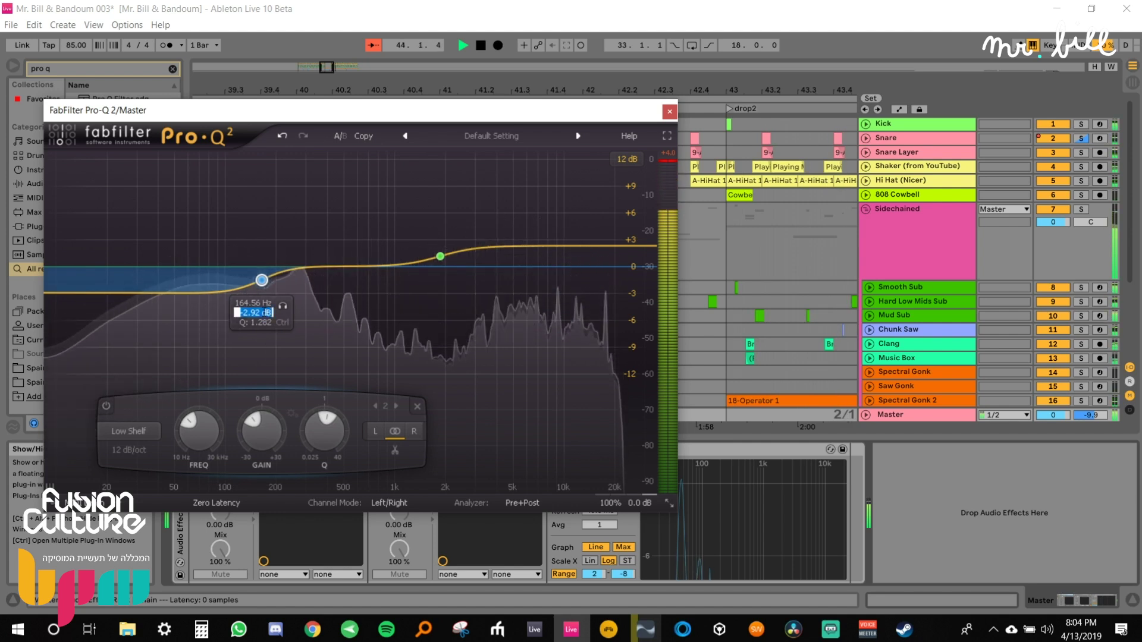
type("-3")
key("Return")
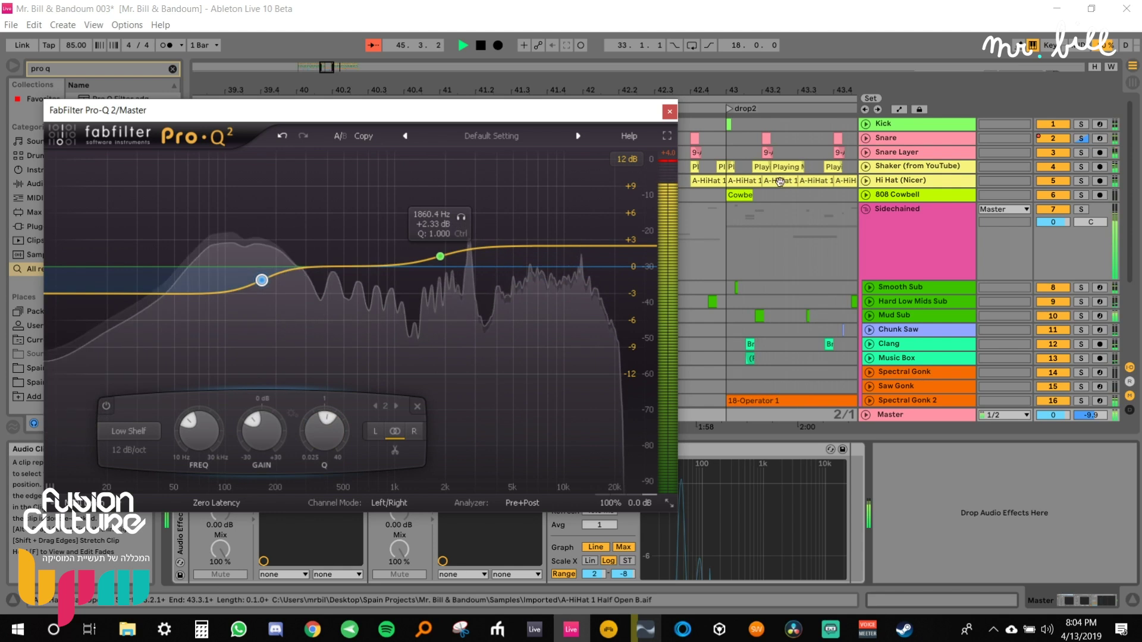
left_click(672, 112)
Set the arrangement grid to 1 bar, and stop playback with the insert marker at the start of drop2, bar 43.
left_click_drag(657, 90, 238, 24)
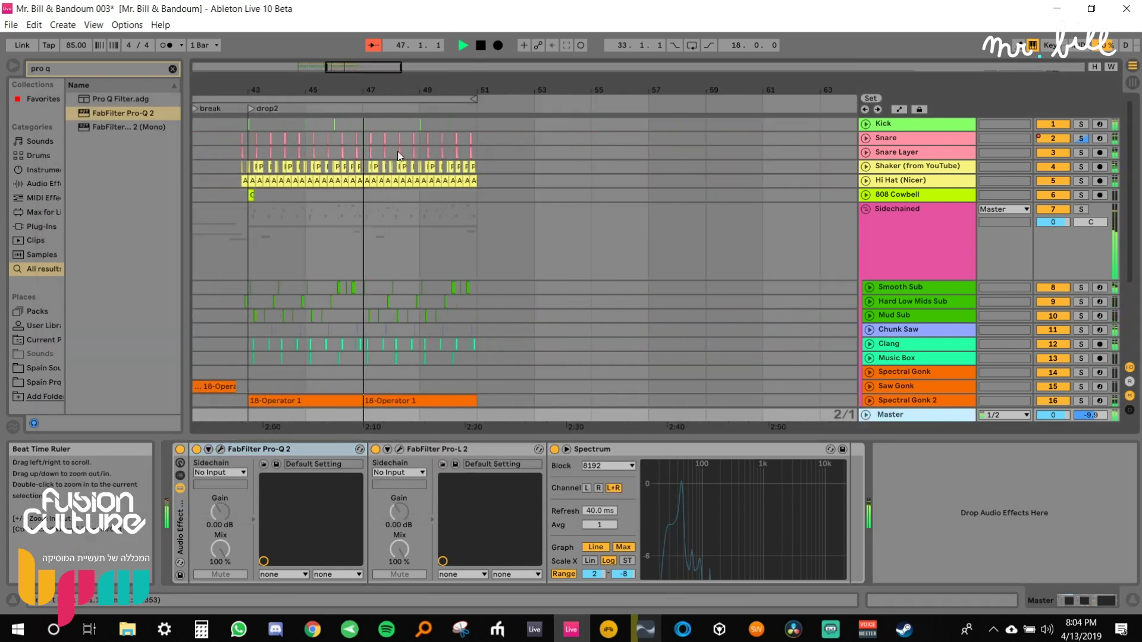
right_click(423, 236)
left_click(564, 329)
key("space")
left_click(251, 235)
mouse_move(300, 91)
left_mouse_down()
mouse_move(388, 79)
mouse_move(405, 42)
left_mouse_up()
scroll(591, 375, "down", 5)
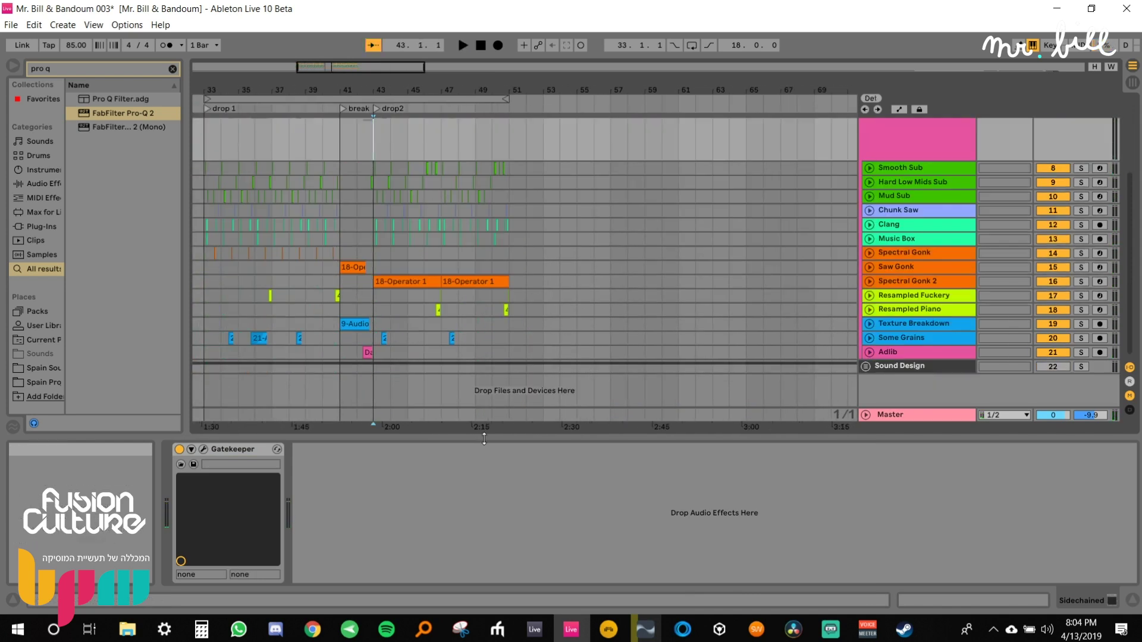
key("ctrl+alt+l")
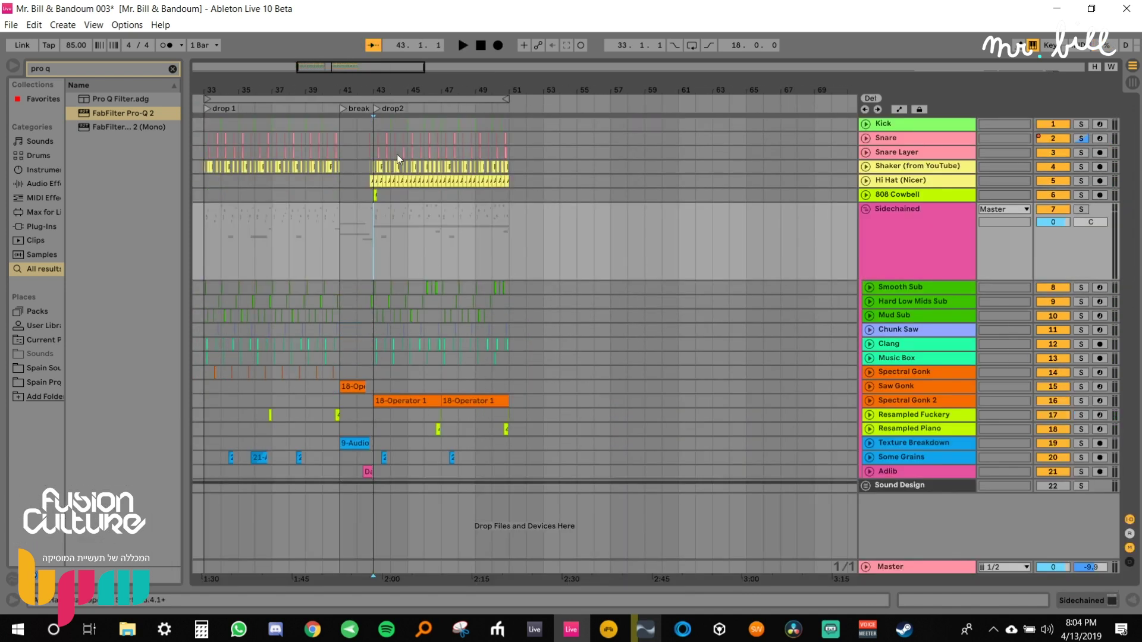
Duplicate the 12-bar span from bar 43 to 55 across all song tracks and loop the copied section from bar 55 to 63.
left_click_drag(378, 122, 573, 474)
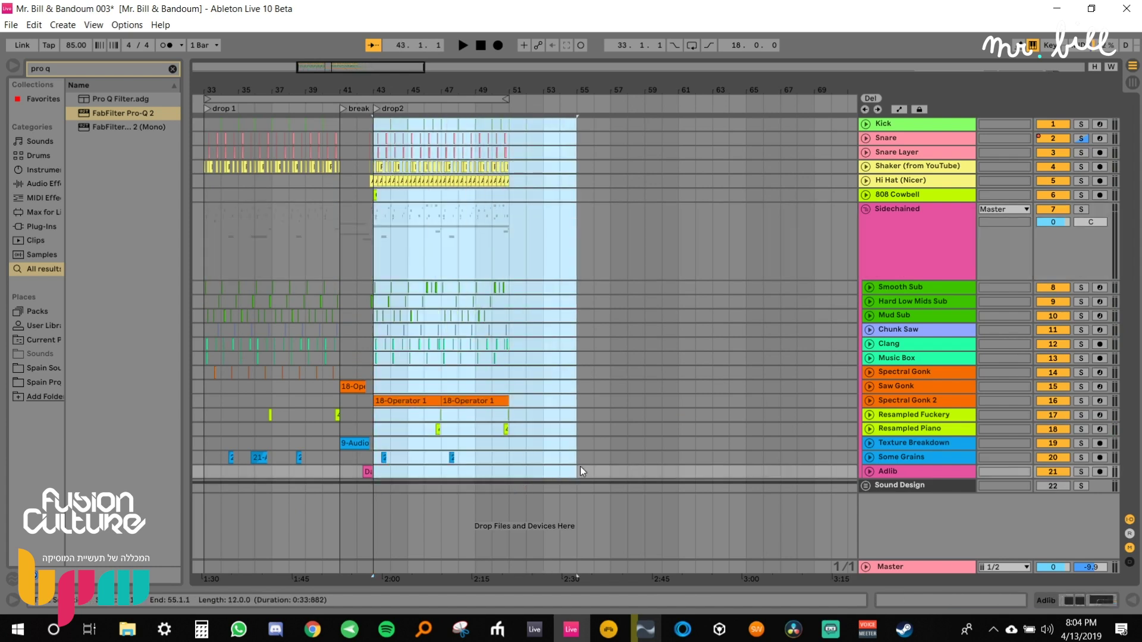
key("ctrl+d")
left_click_drag(680, 90, 606, 149)
left_click_drag(397, 210, 666, 240)
key("ctrl+l")
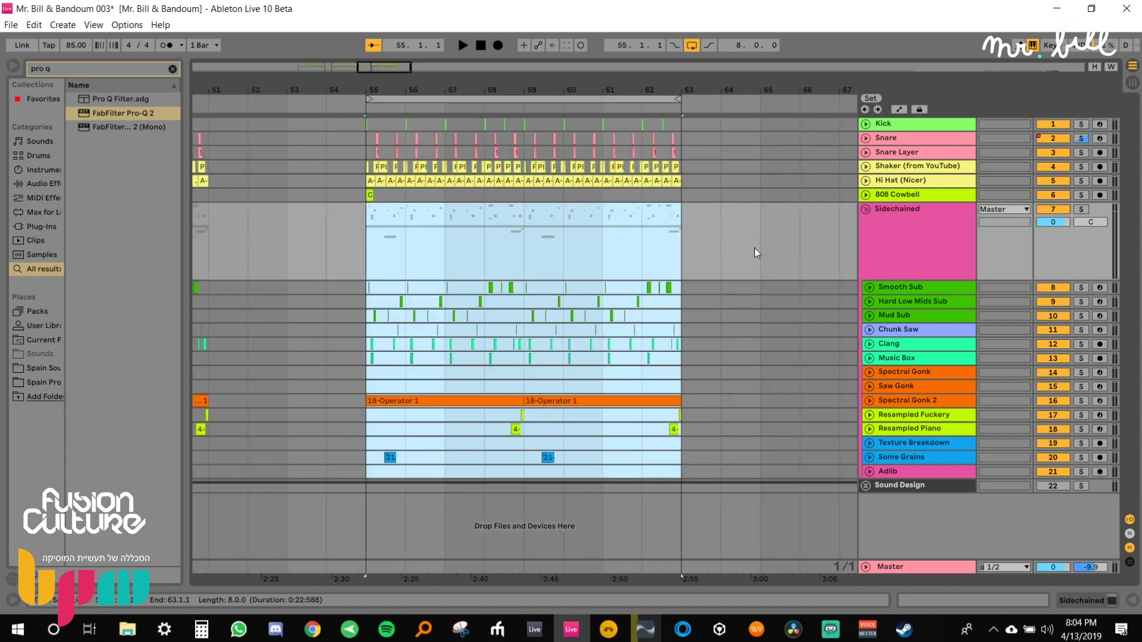
Group the Kick through 808 Cowbell tracks as "Drums" and fold both the Sidechained and Drums groups.
left_click(420, 257)
left_click(879, 212)
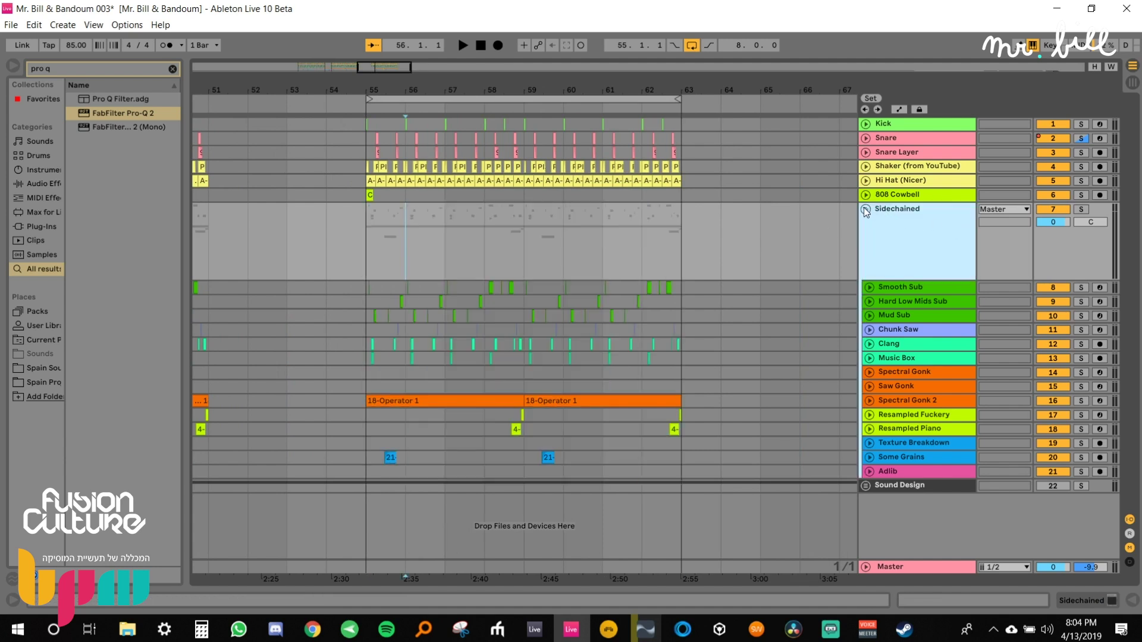
left_click(866, 210)
left_click(887, 195)
left_click(897, 124, "shift")
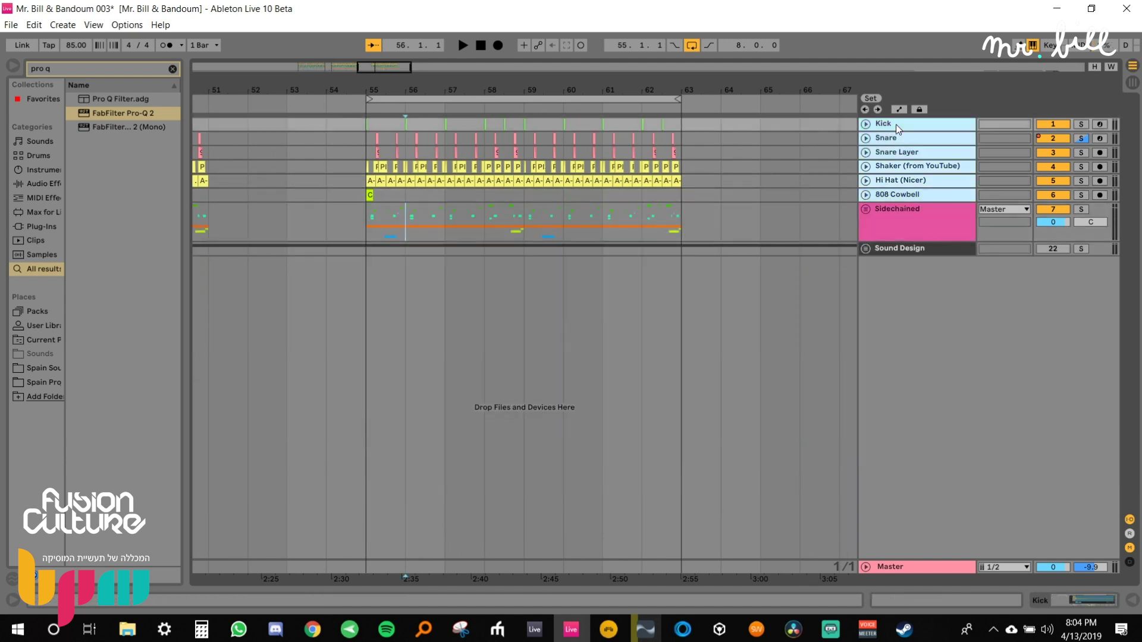
key("ctrl+g")
type("Drums")
key("Return")
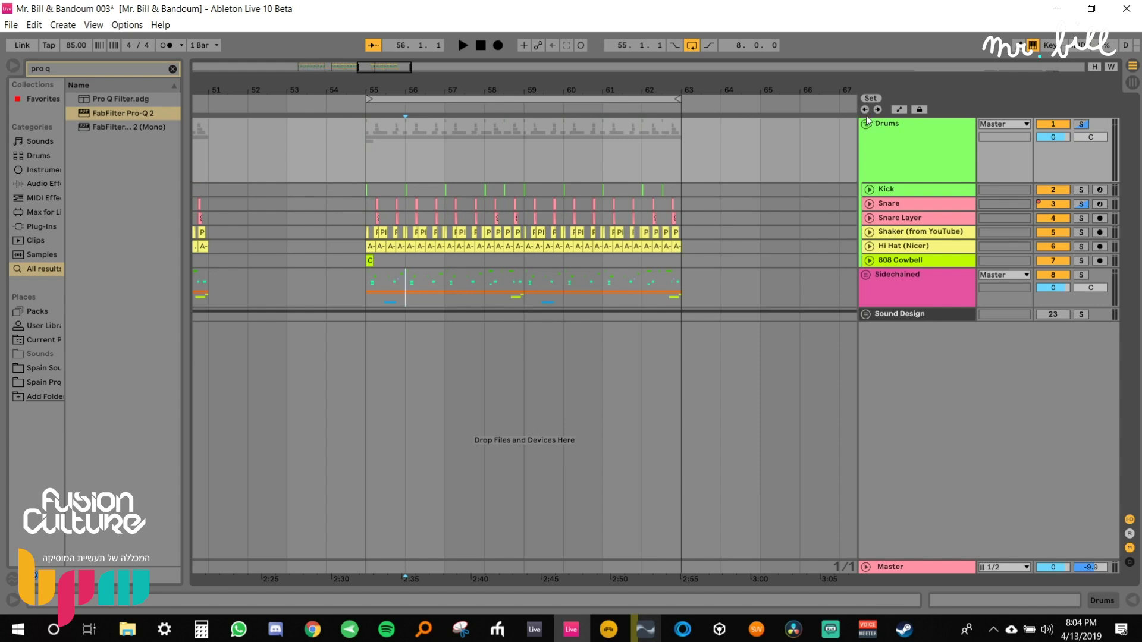
left_click(866, 123)
left_click(886, 124)
left_click(904, 163)
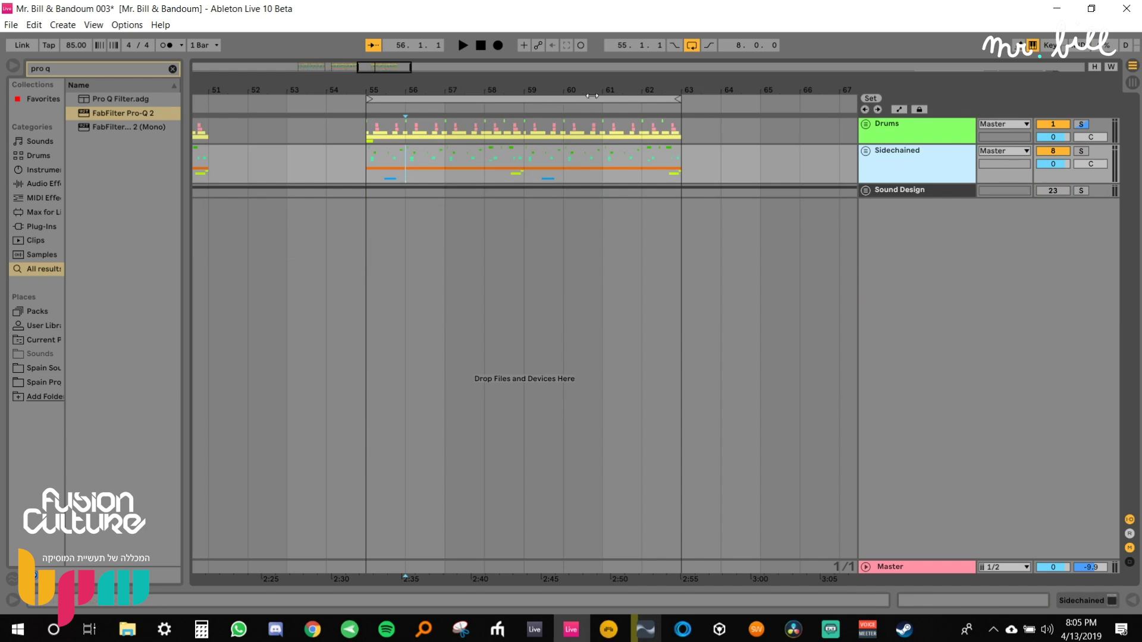
Open Gatekeeper on the Sidechained group and play from bar 55 to examine its volume ducking curve.
left_click(359, 153)
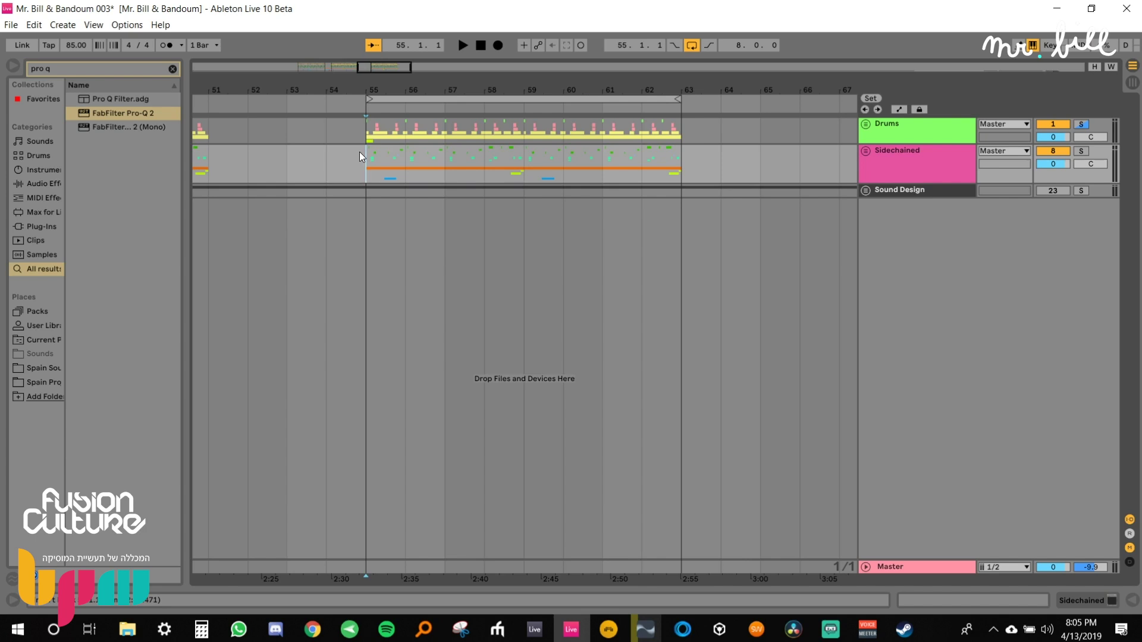
double_click(903, 153)
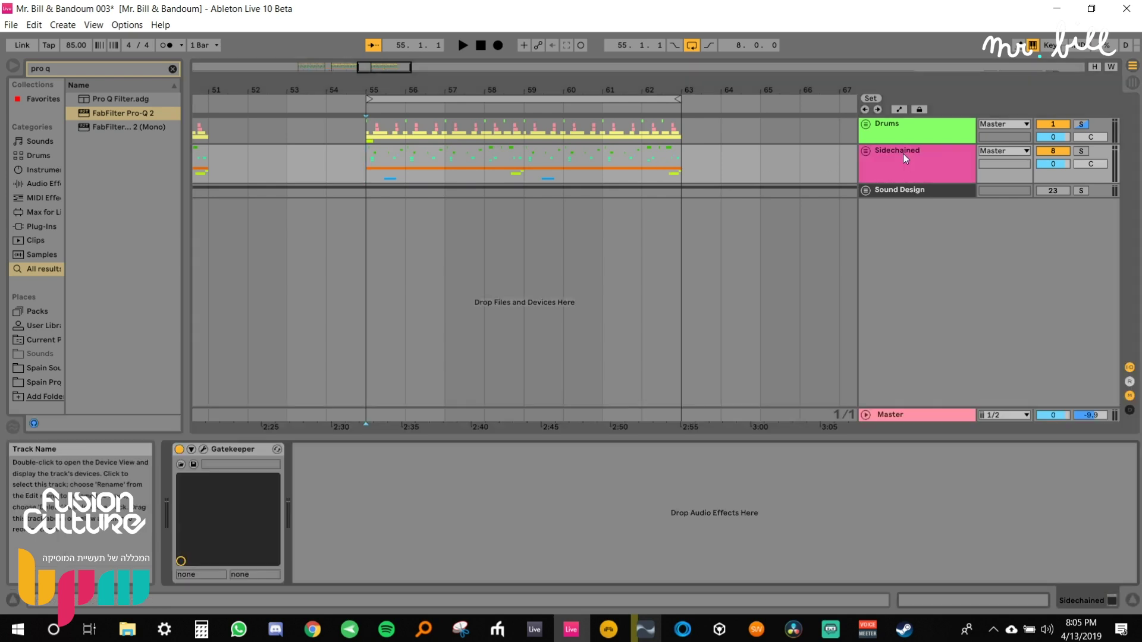
left_click(204, 449)
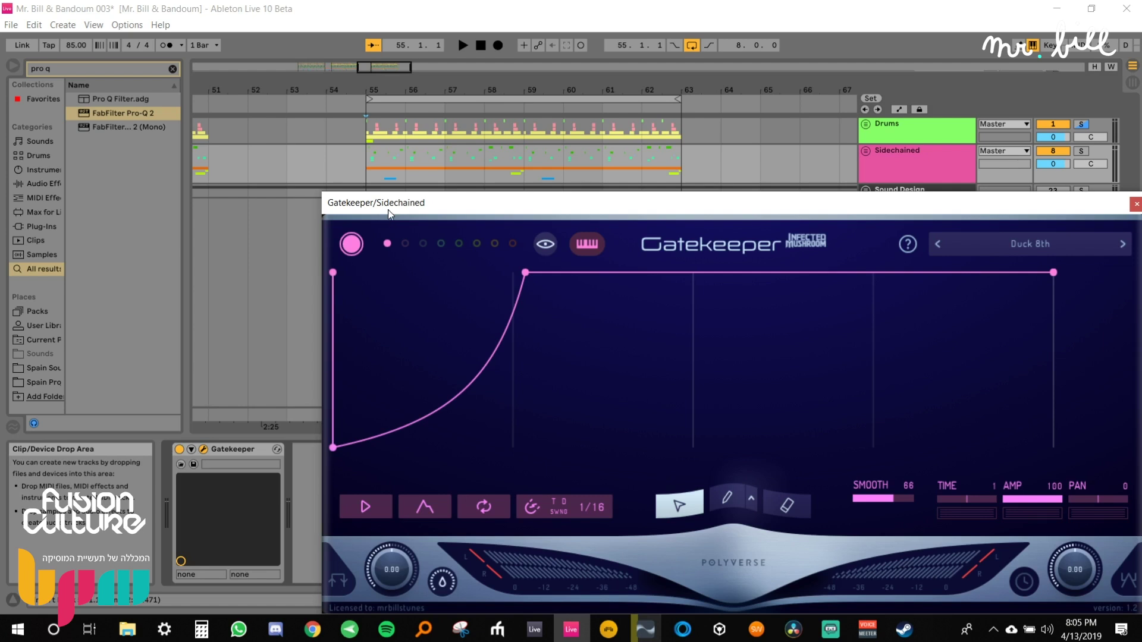
left_click(366, 156)
left_click_drag(406, 204, 341, 198)
key("space")
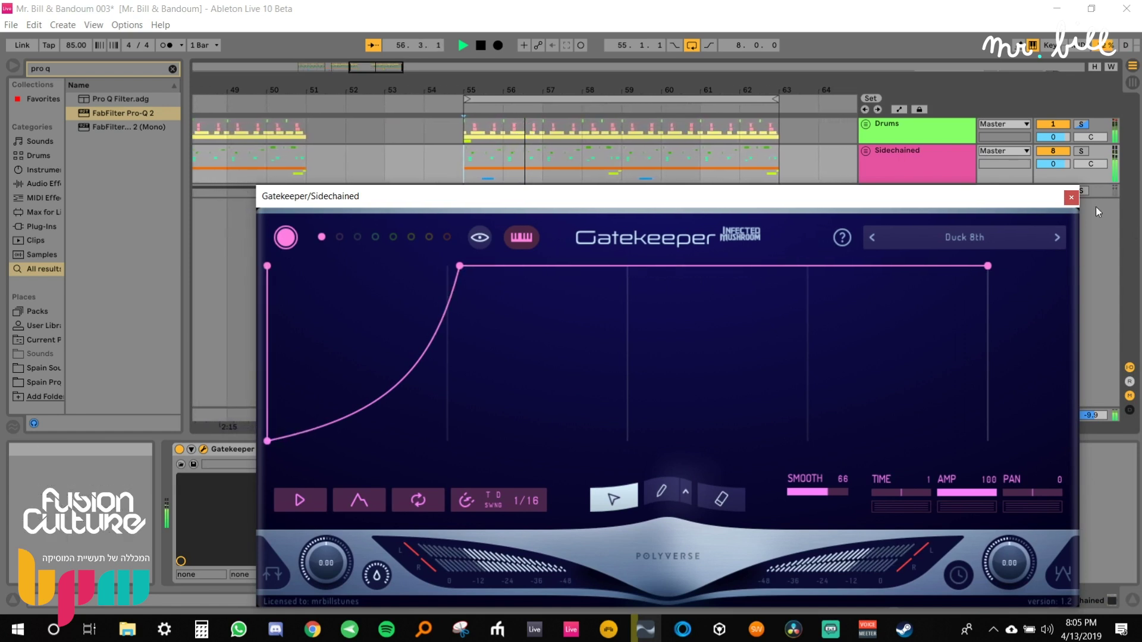
left_click(1072, 196)
key("space")
Unfold the Drums group and examine the Ext. Instrument chain in the Kick track's Instrument Rack.
left_click_drag(788, 89, 355, 53)
left_click(869, 126)
left_click(867, 125)
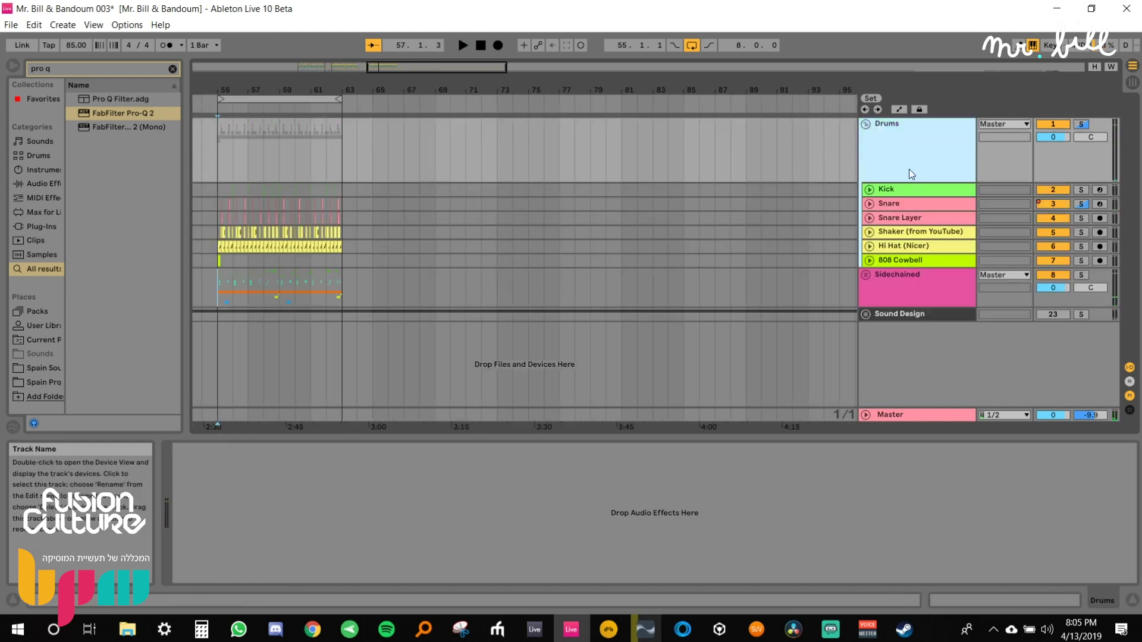
left_click(910, 189)
left_click(218, 513)
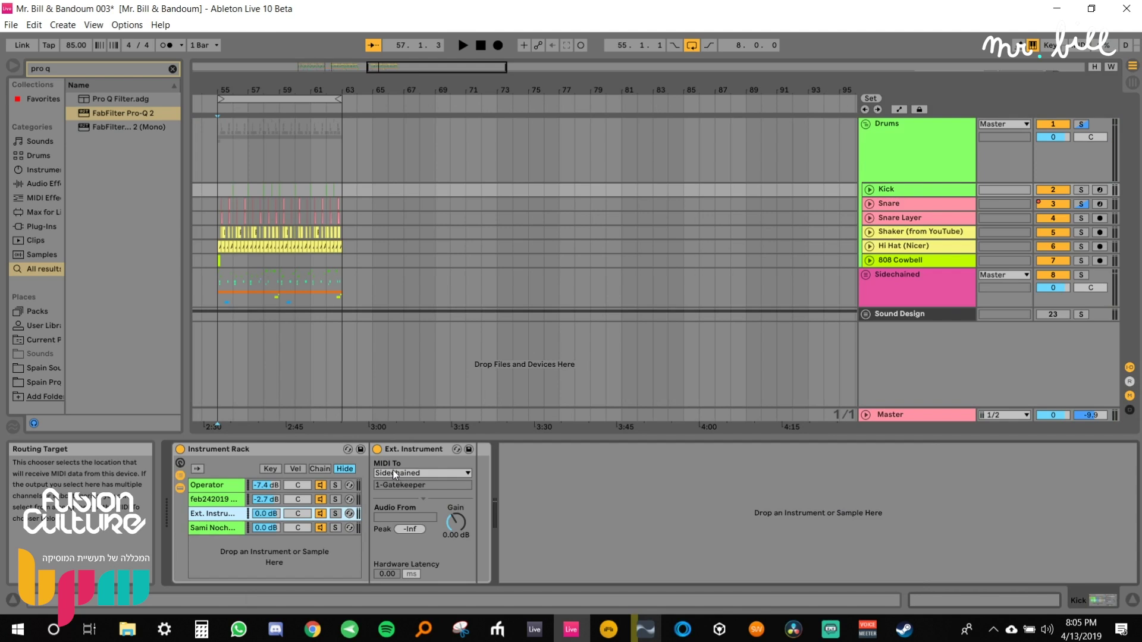
left_click(866, 124)
Reopen the Gatekeeper window on the Sidechained group to examine its ducking envelope again.
left_click_drag(556, 90, 733, 131)
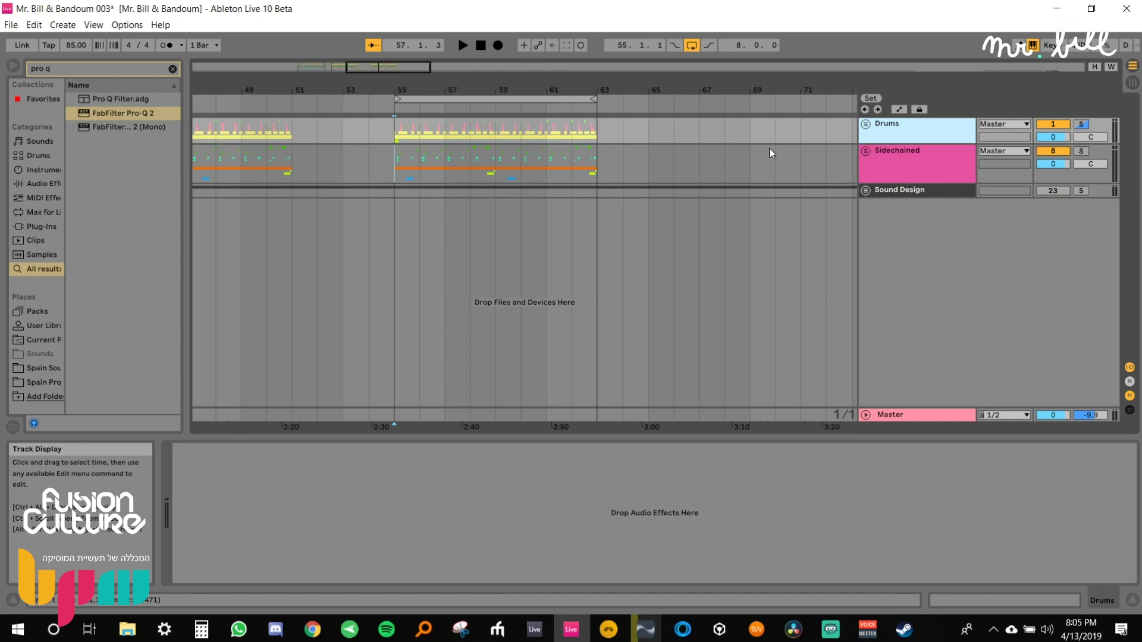
left_click(888, 152)
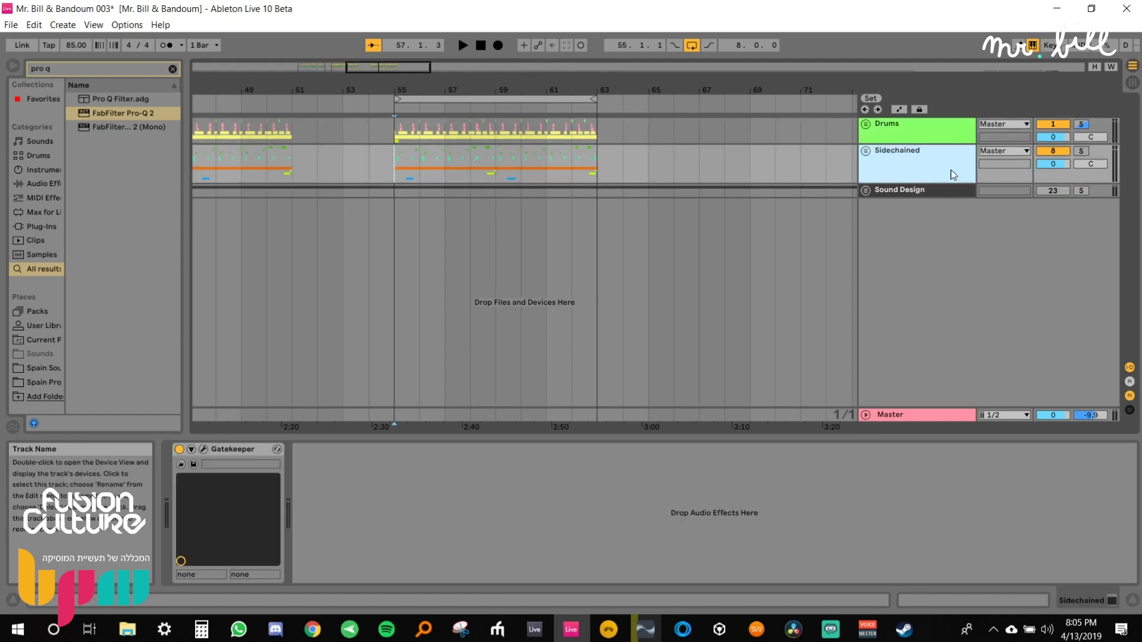
left_click(203, 449)
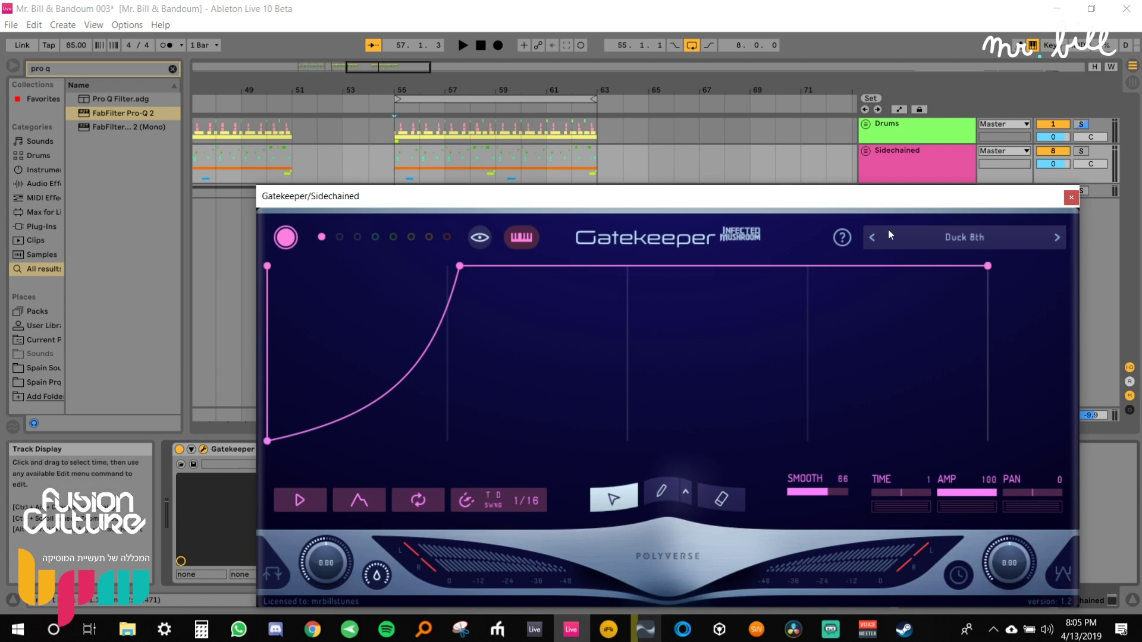
left_click(1070, 198)
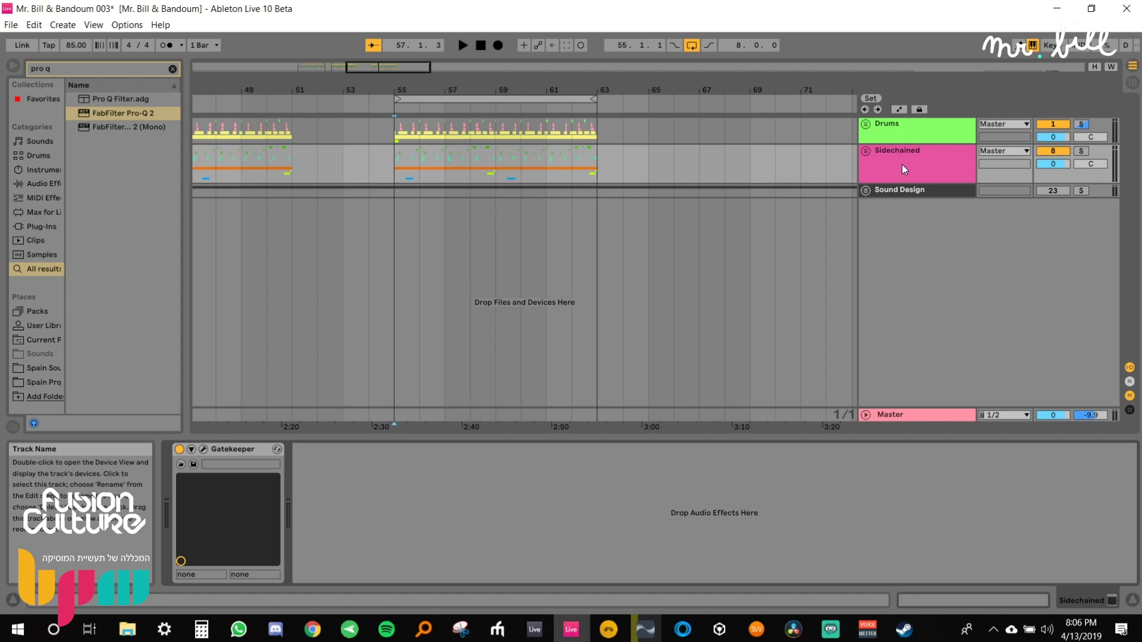
Examine the sidechain source options of FabFilter Pro-L 2 on the Master track.
left_click(911, 414)
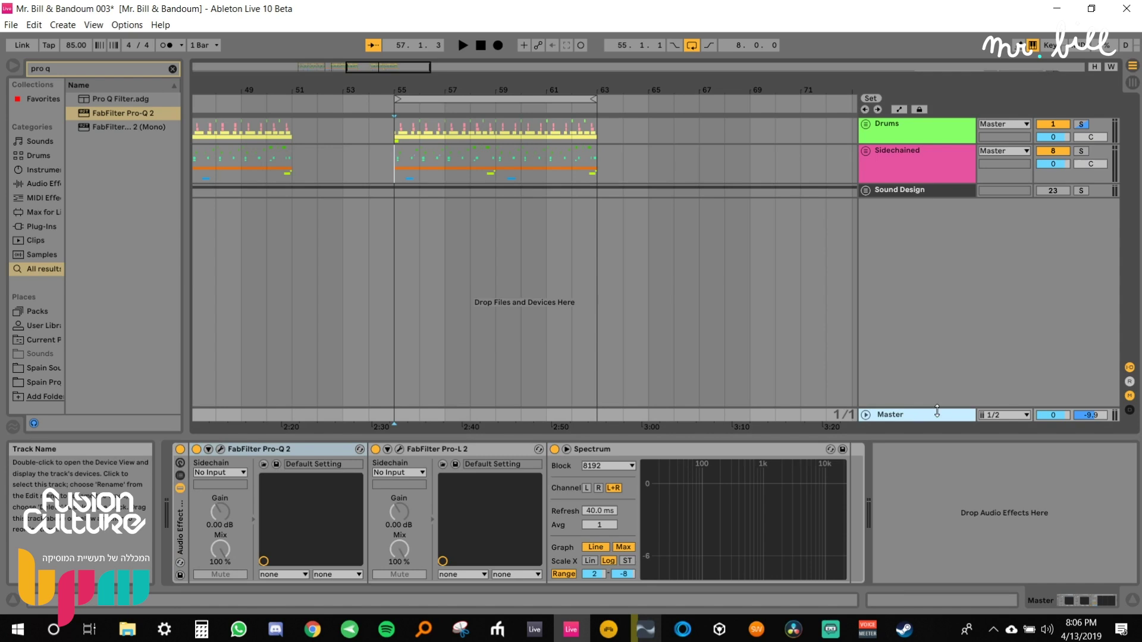
left_click(394, 473)
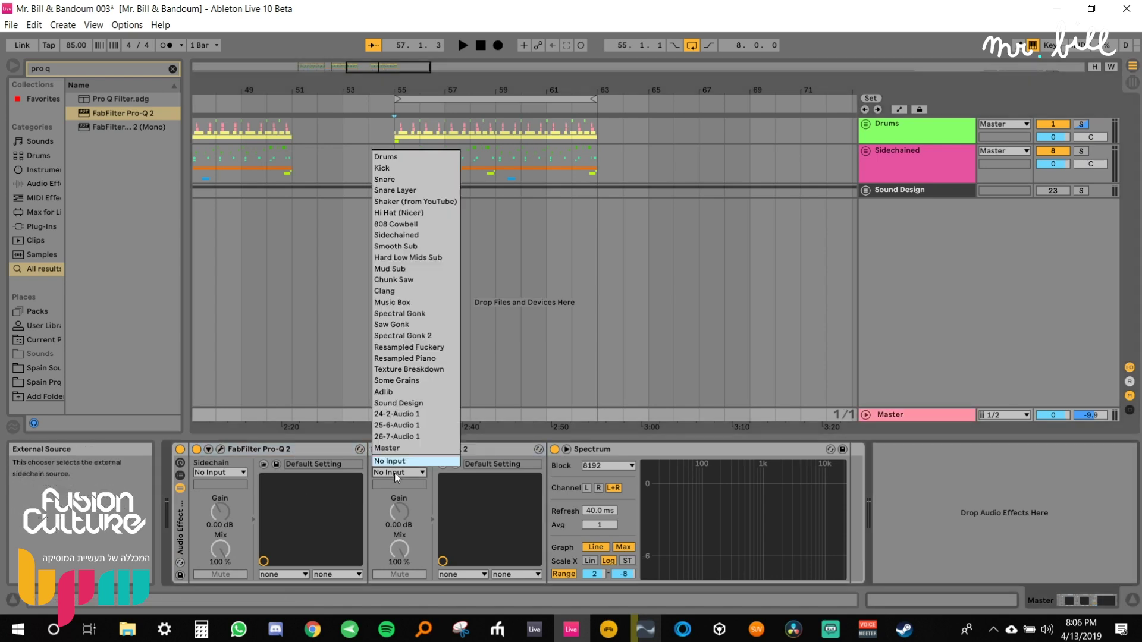
left_click(394, 472)
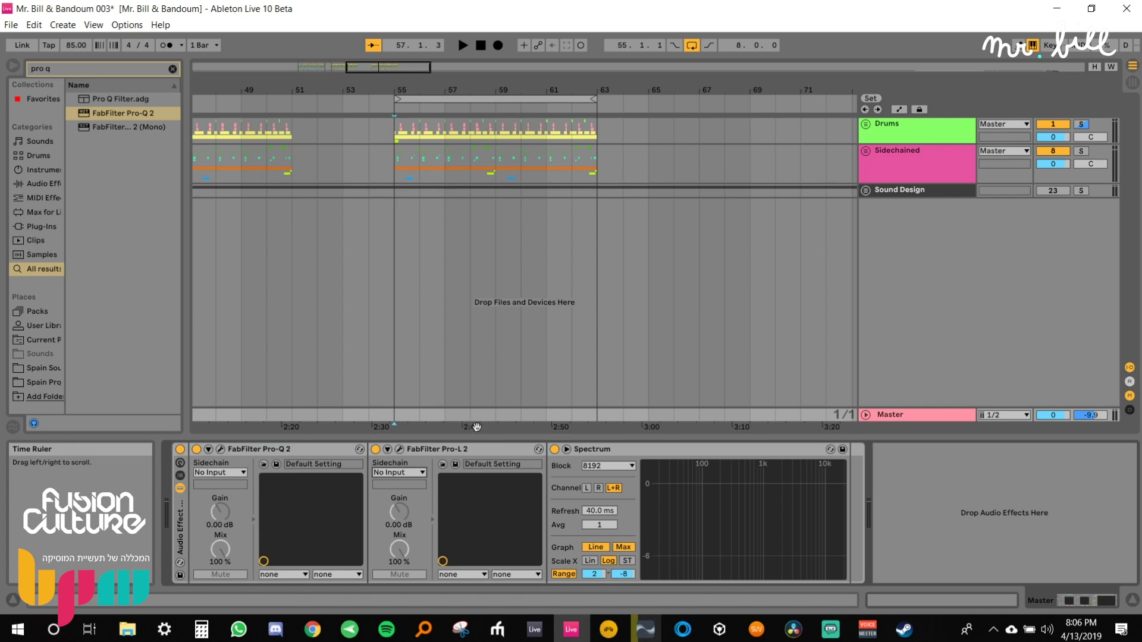
Unfold the Sidechained group and delete the Spectral Gonk 2 clips from bar 55 to bar 63.
key("ctrl+alt+l")
left_click(824, 151)
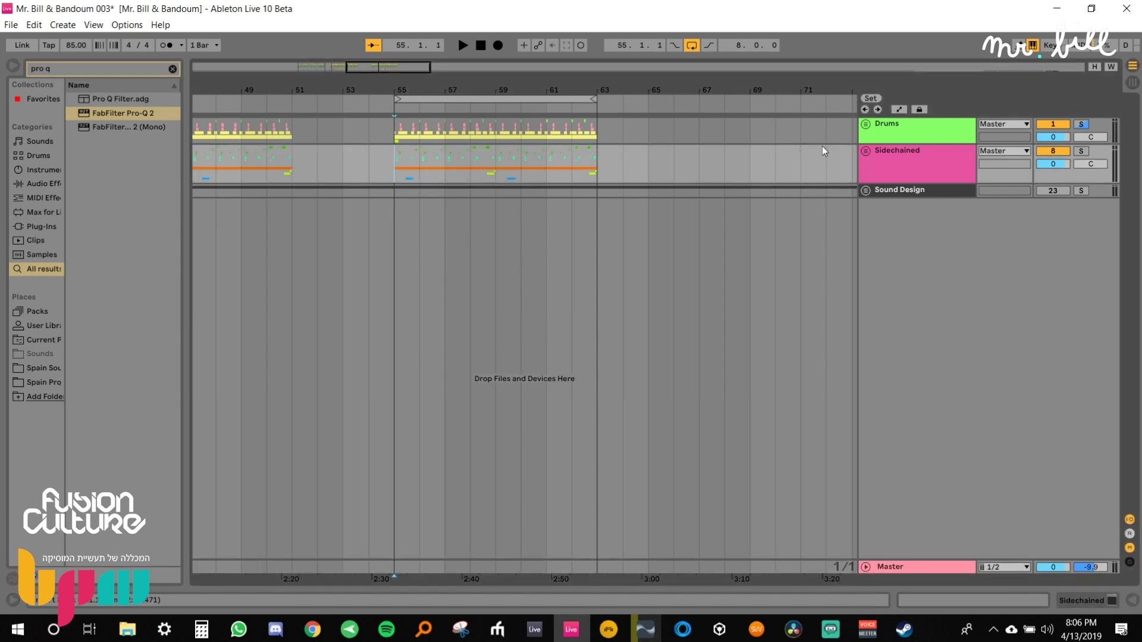
left_click(866, 151)
scroll(469, 138, "up", 3)
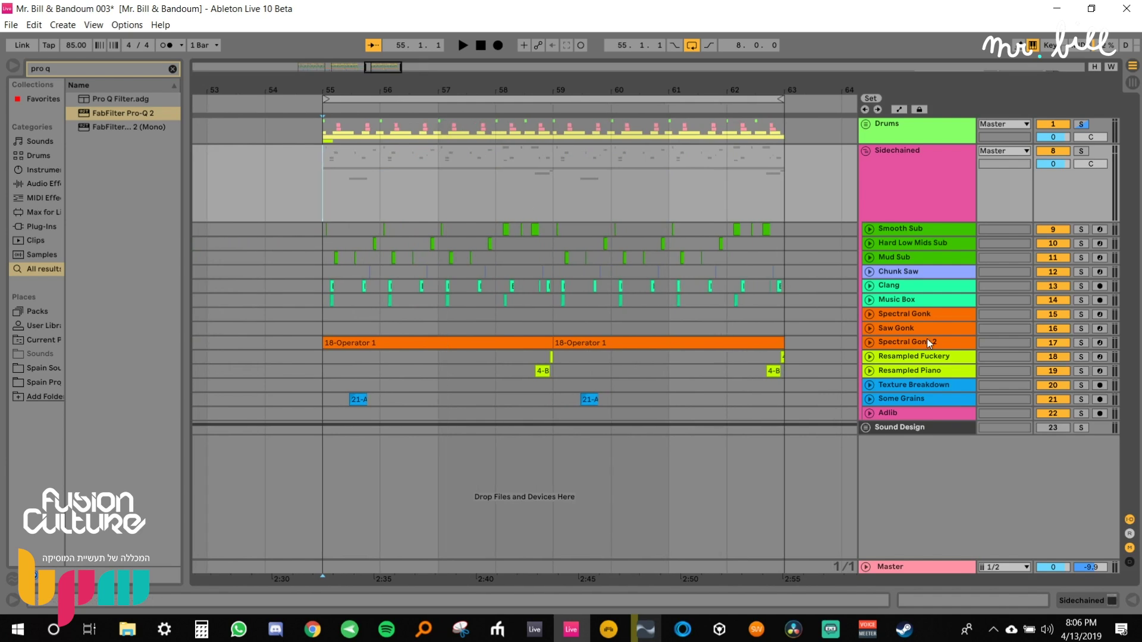
left_click(869, 343)
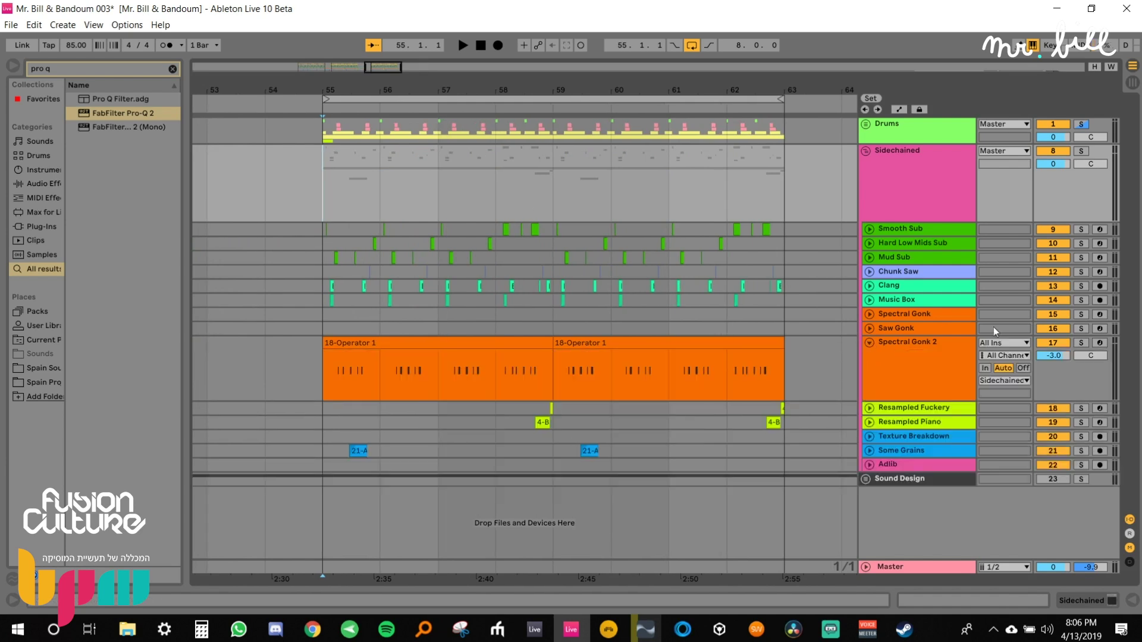
left_click_drag(797, 364, 340, 371)
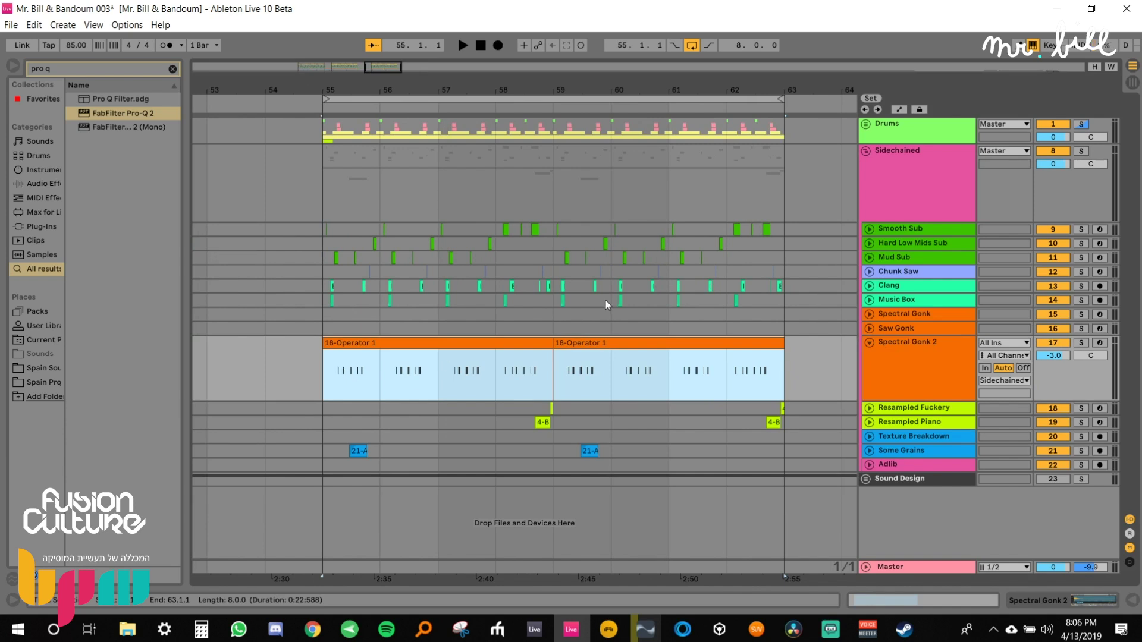
key("space")
key("space")
key("Delete")
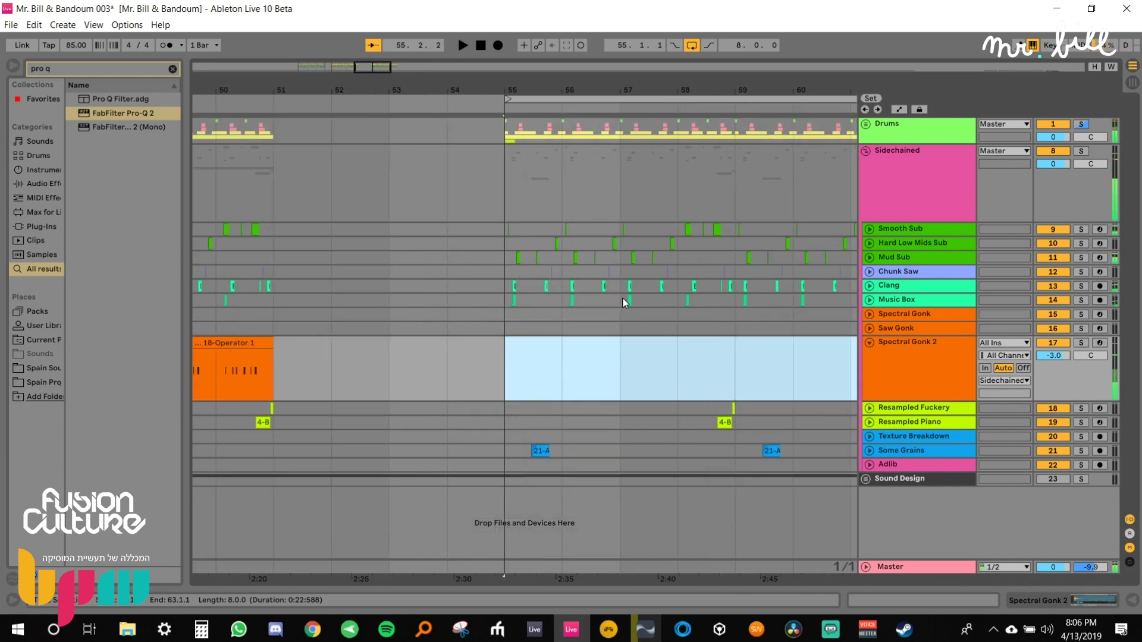
Play the start of the duplicated section from bar 55 to hear it without Spectral Gonk 2.
left_click_drag(596, 86, 453, 80)
key("space")
key("space")
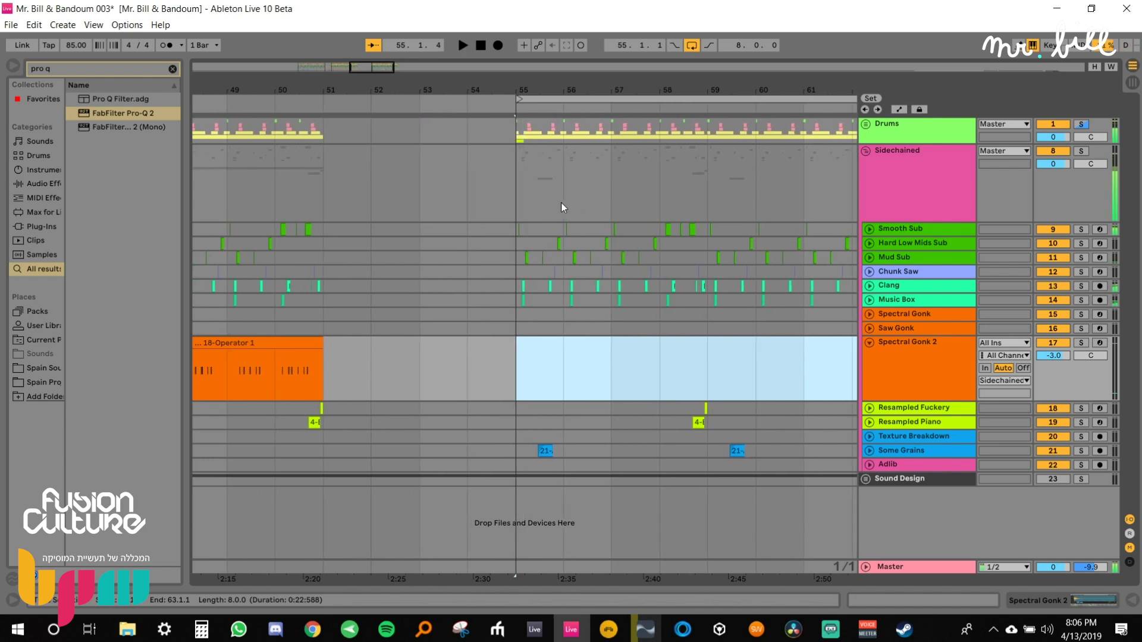
left_click(515, 236)
left_click_drag(528, 83, 527, 122)
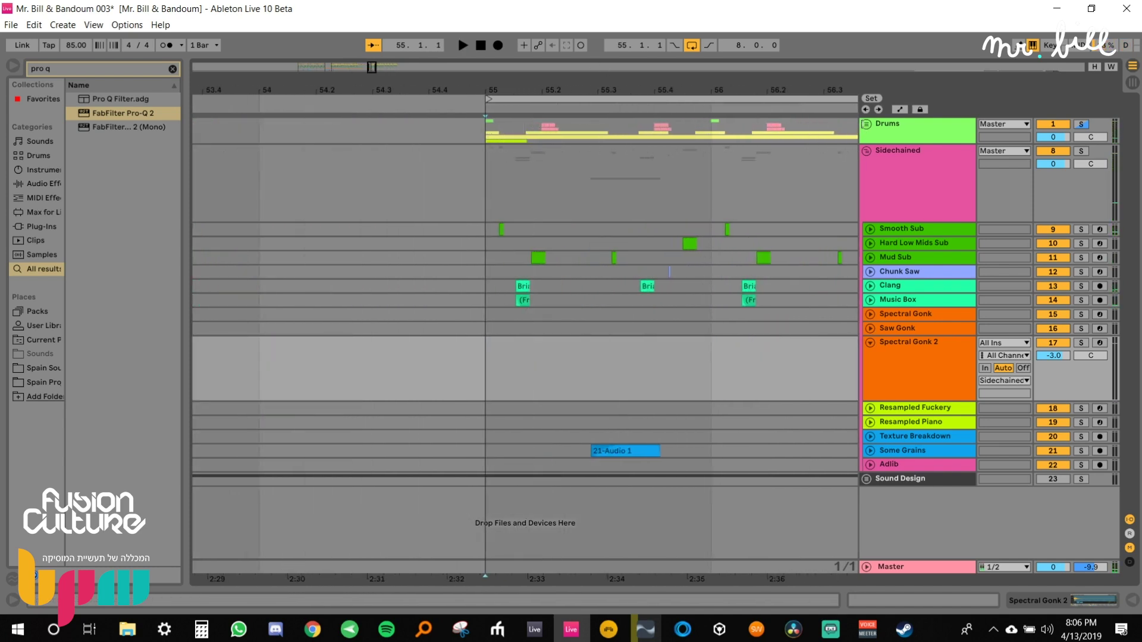
Unfold the Drums group, audition the soloed 808 Cowbell clip at bar 55 and delete that clip.
left_click(866, 124)
left_click(508, 260)
left_click(1081, 261)
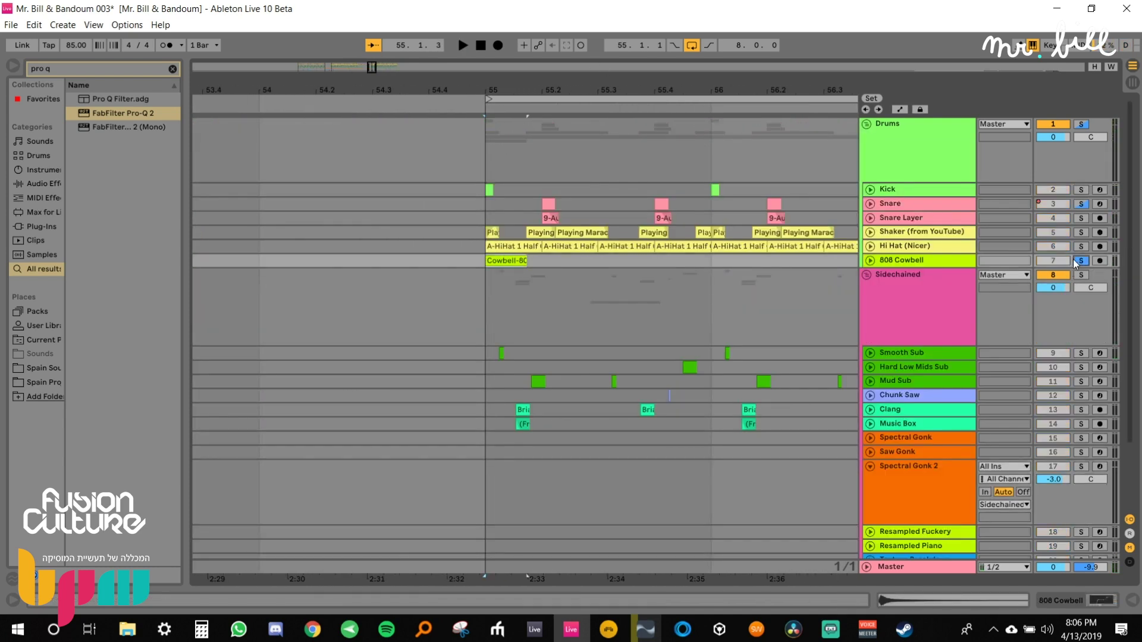
key("space")
key("space")
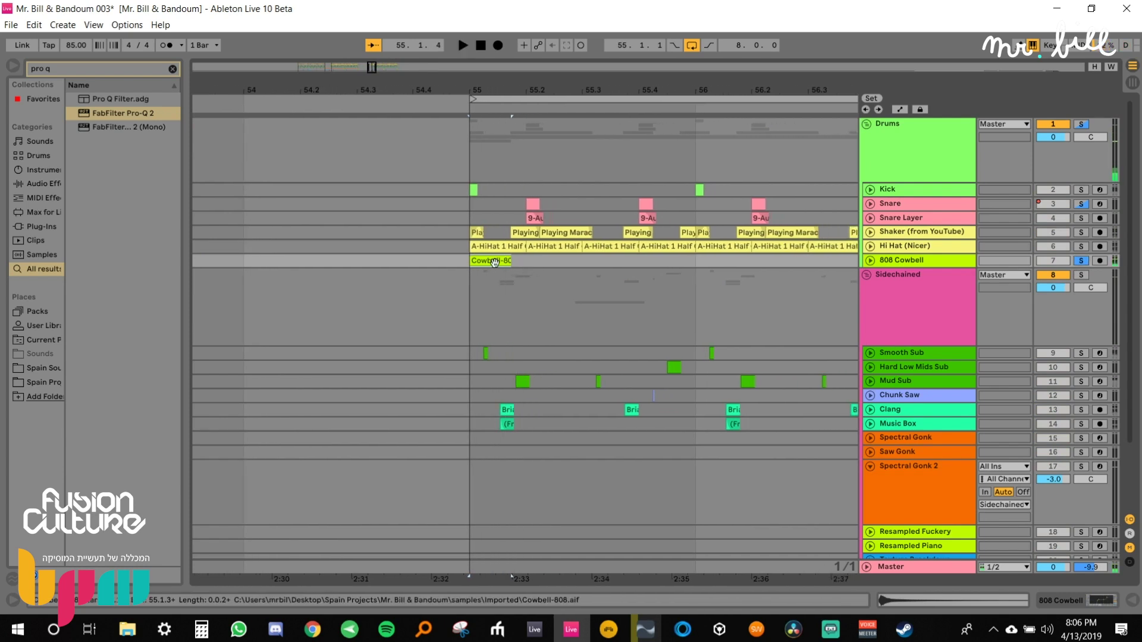
key("Delete")
left_click(1080, 262)
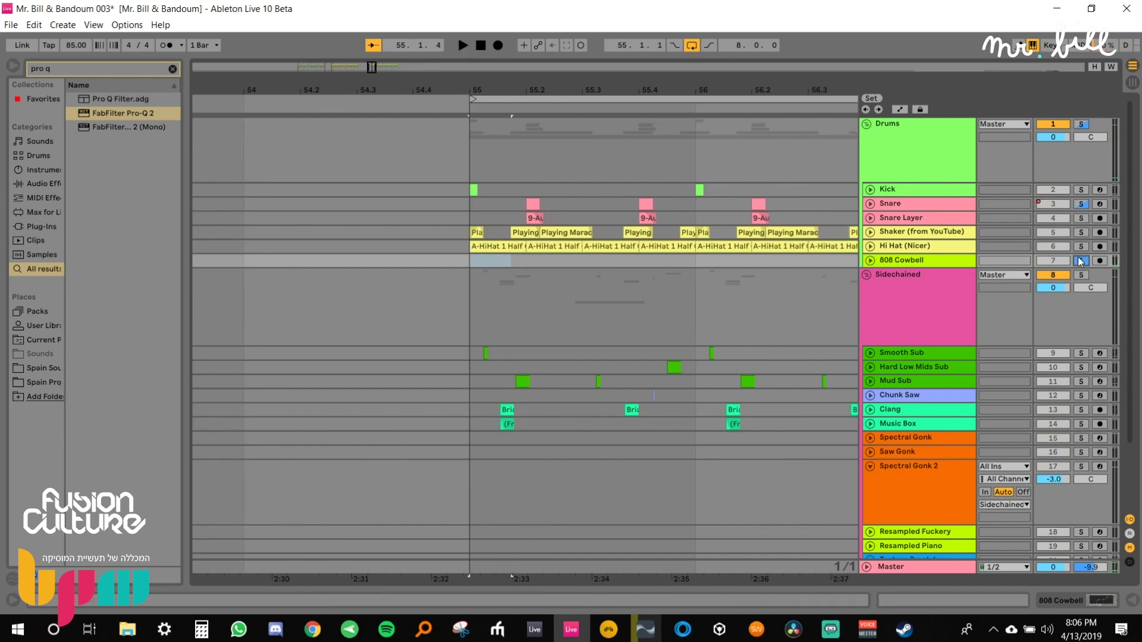
Play the thinned-out section from bar 55 through bar 60 to review how it sounds.
double_click(594, 91)
key("space")
left_click_drag(415, 90, 214, 31)
key("minus")
scroll(518, 267, "down", 3)
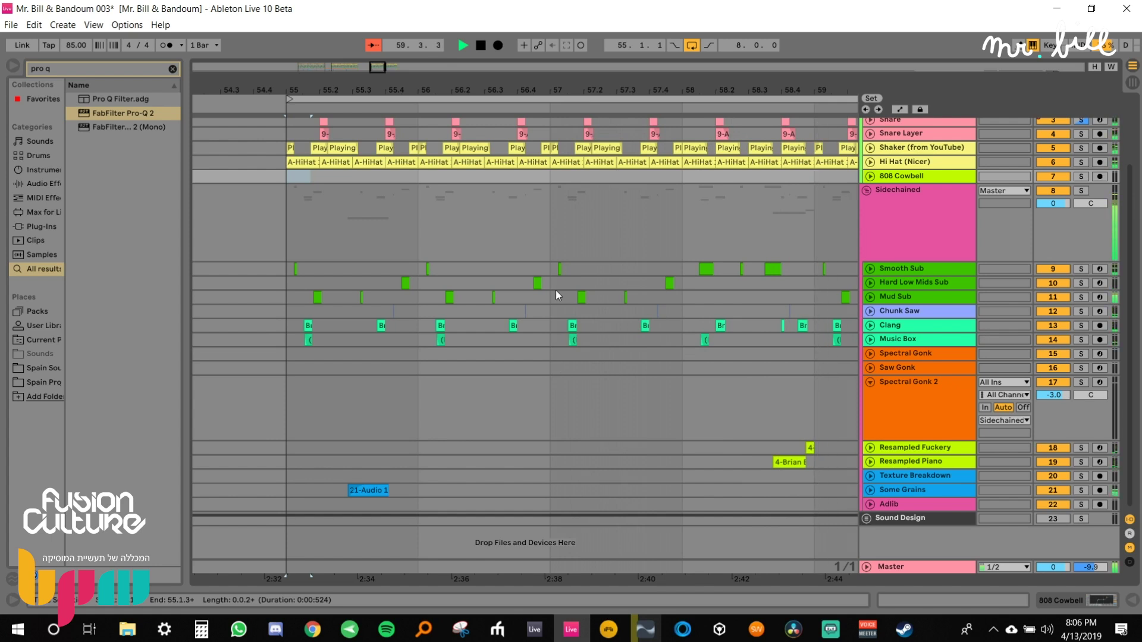
key("space")
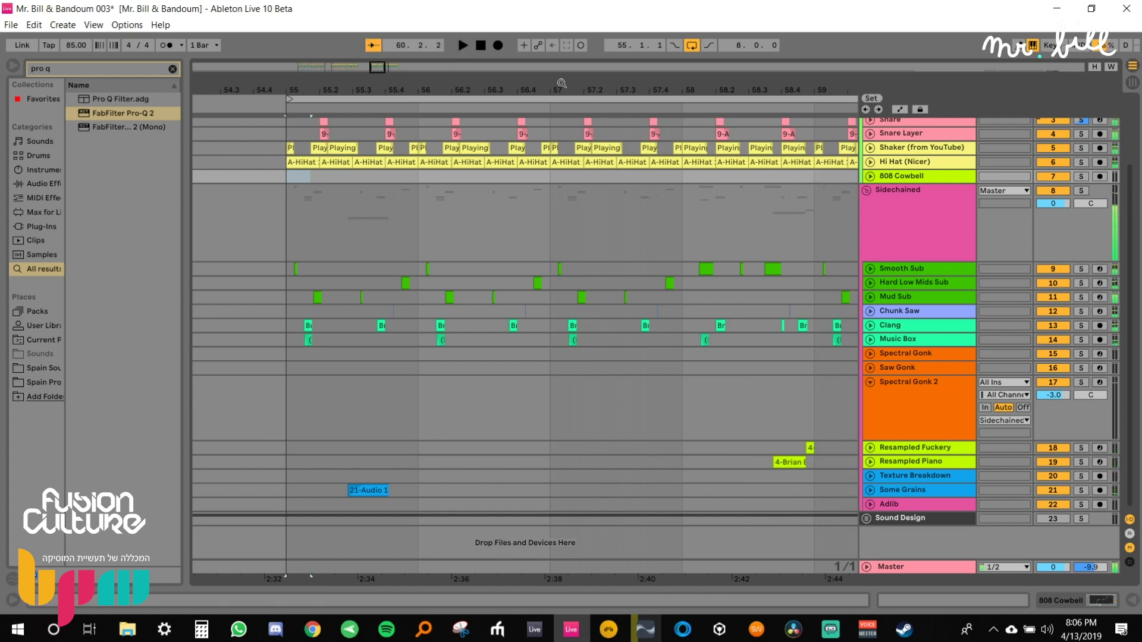
left_click_drag(556, 90, 471, 60)
key("Down")
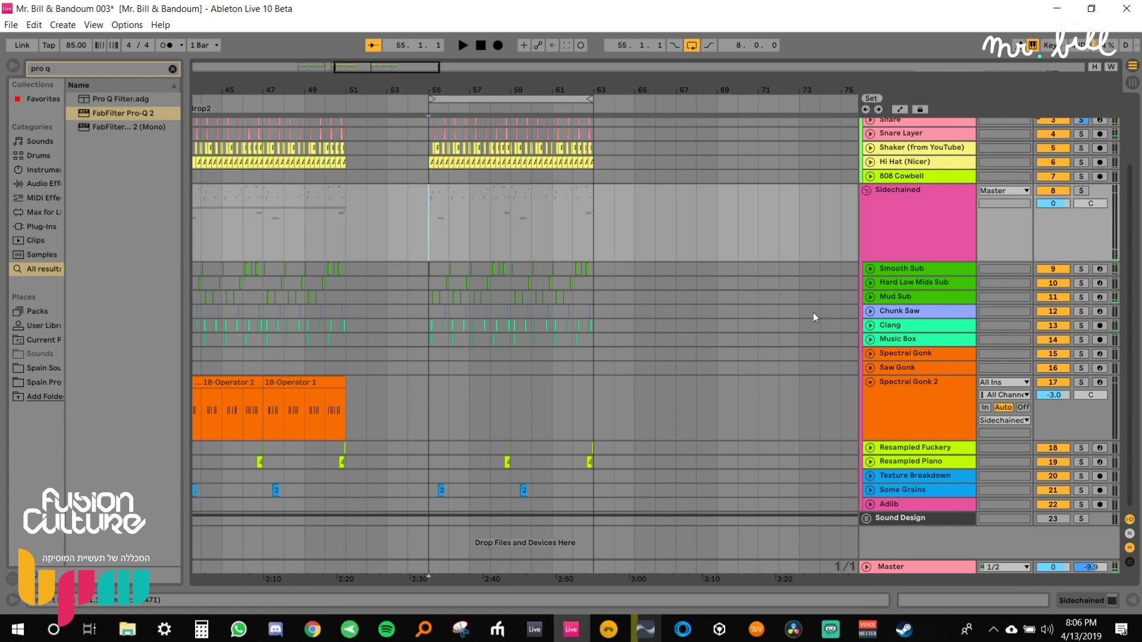
Fold the Spectral Gonk 2 track and insert a new audio track below Some Grains.
left_click(870, 381)
left_click(894, 440)
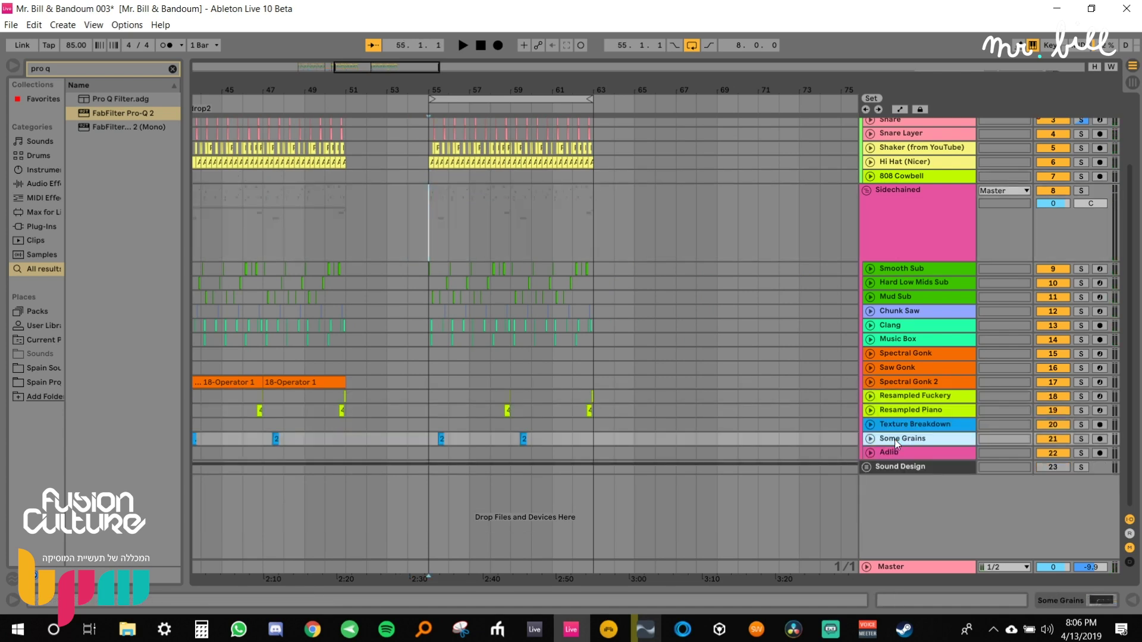
key("ctrl+t")
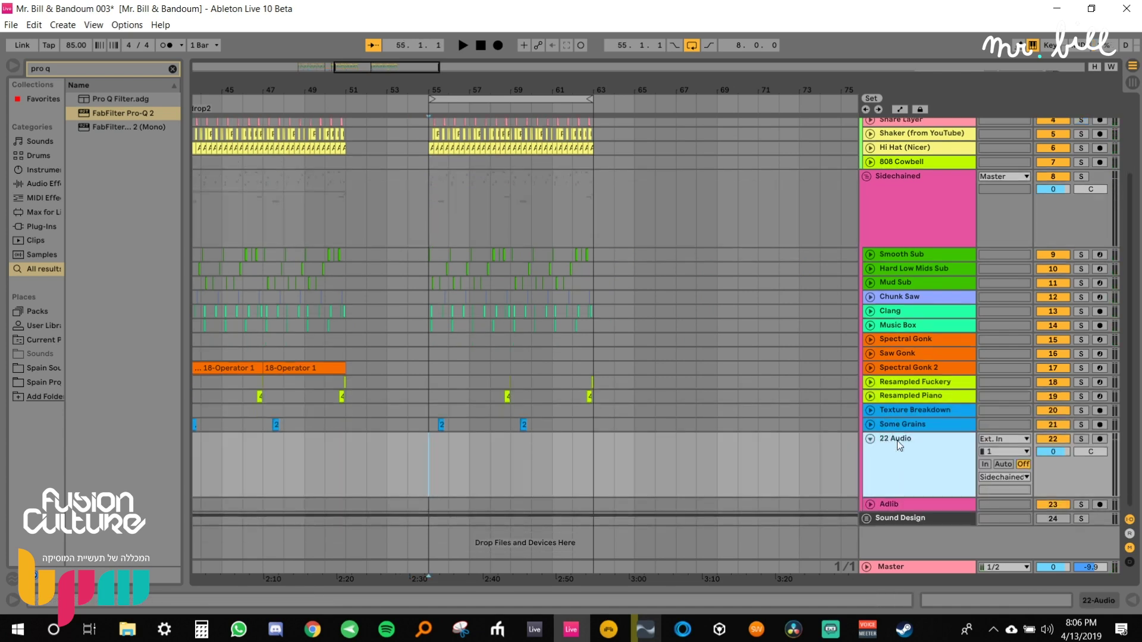
Unfold the Sound Design group with its 2-Audio 1 track and set the arrangement grid to 1/16.
left_click(865, 518)
scroll(887, 437, "down", 3)
left_click(869, 490)
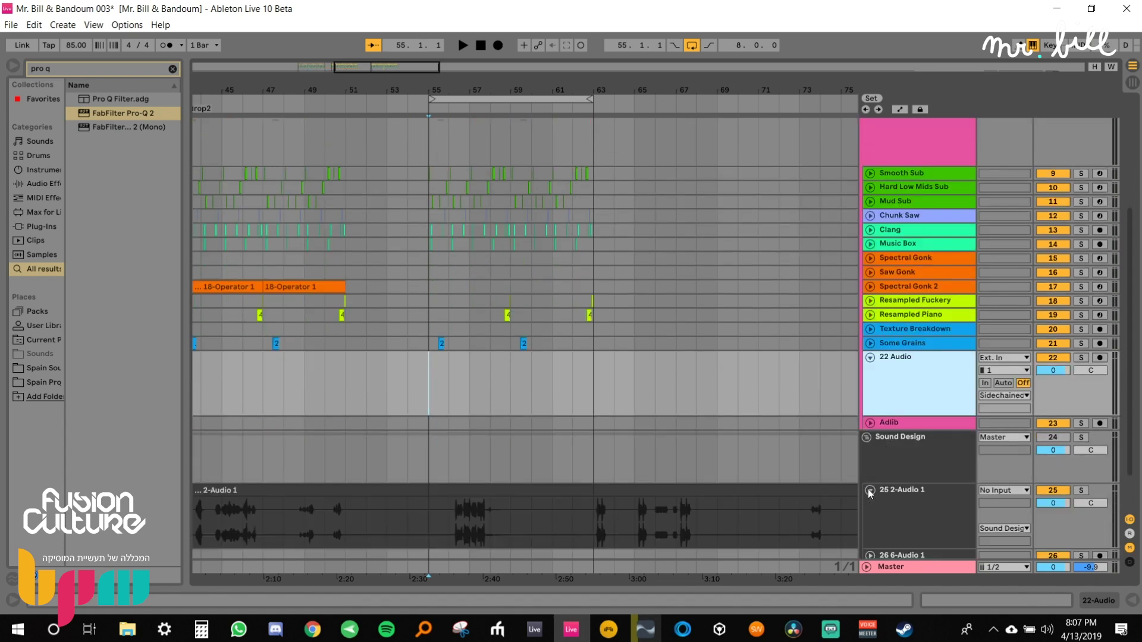
left_click_drag(433, 89, 433, 190)
right_click(585, 463)
left_click(688, 571)
Copy the 2-Audio 1 recording from 56.2.1 to about 57.3 onto the new audio track at 55.3.1, and fold the Sound Design group.
left_click_drag(565, 532, 711, 534)
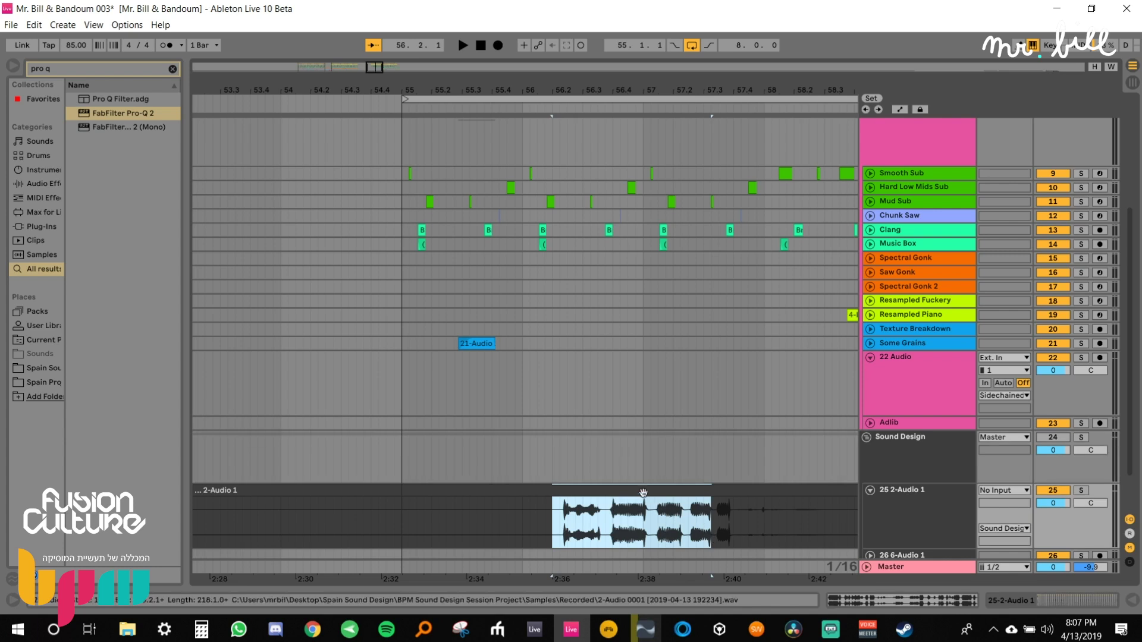
left_click(461, 384)
key("ctrl+v")
left_click(865, 438)
Open the pasted clip's settings, solo its track at a volume of -6.8 dB and audition it.
double_click(552, 366)
left_click_drag(664, 452, 664, 345)
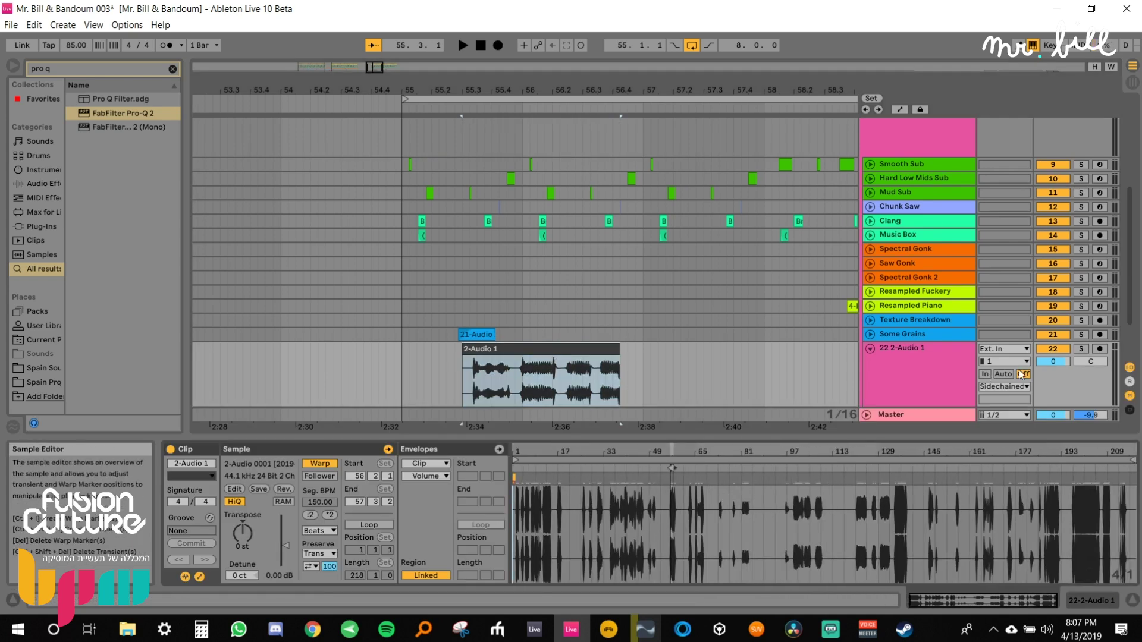
left_click(1081, 348)
mouse_move(1063, 362)
left_mouse_down()
mouse_move(1063, 380)
mouse_move(1063, 359)
left_mouse_up()
key("space")
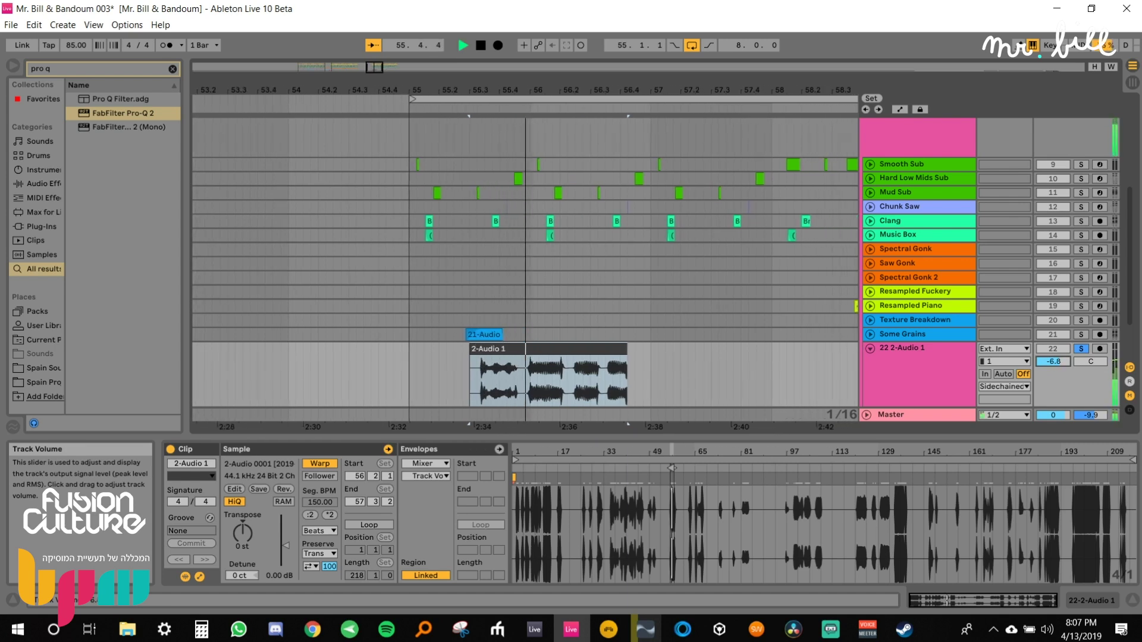
left_click_drag(440, 90, 440, 140)
key("space")
Turn off Warp for the 2-Audio 1 clip and move the clip to start at 55.1.1.
left_click(320, 463)
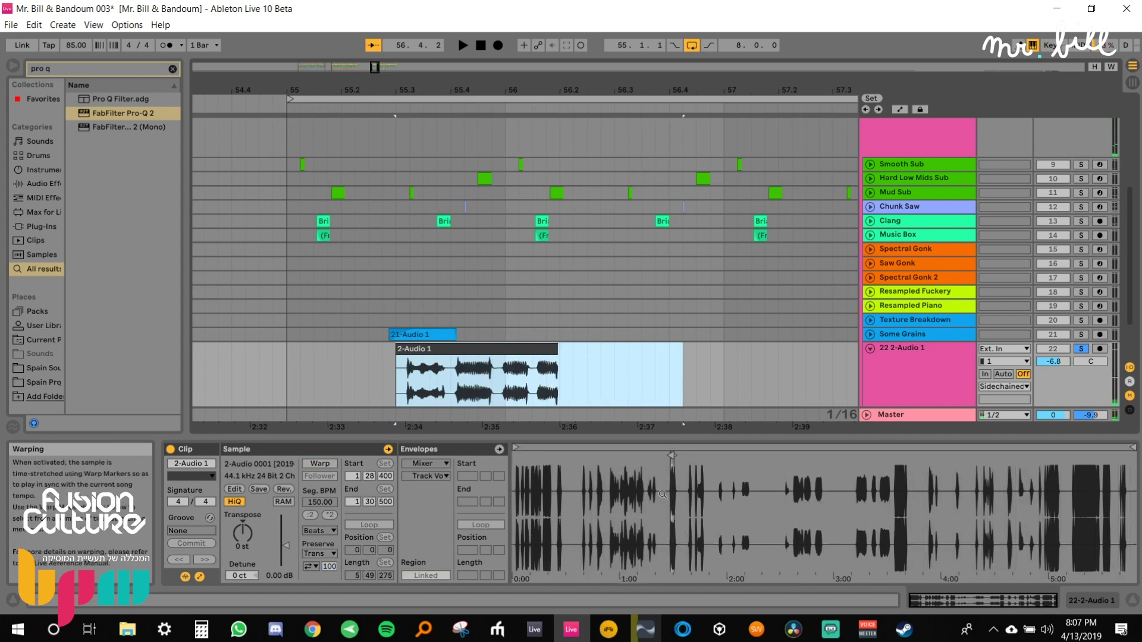
left_click(494, 361)
left_click_drag(502, 350, 398, 345)
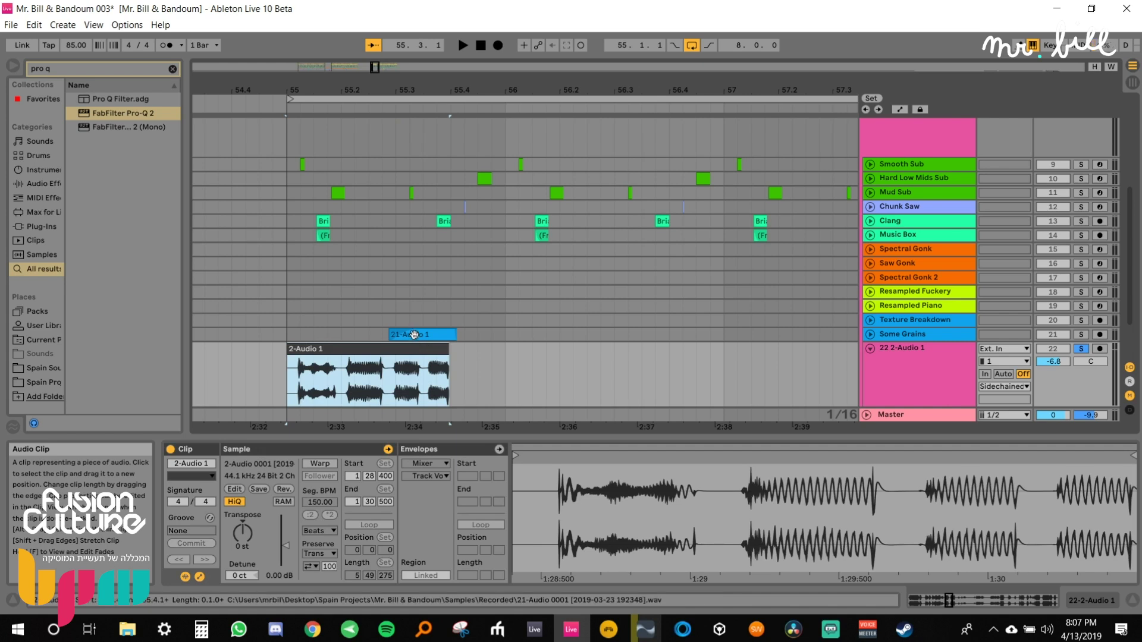
Duplicate the 2-Audio 1 clip directly after itself and deactivate the copy.
key("ctrl+d")
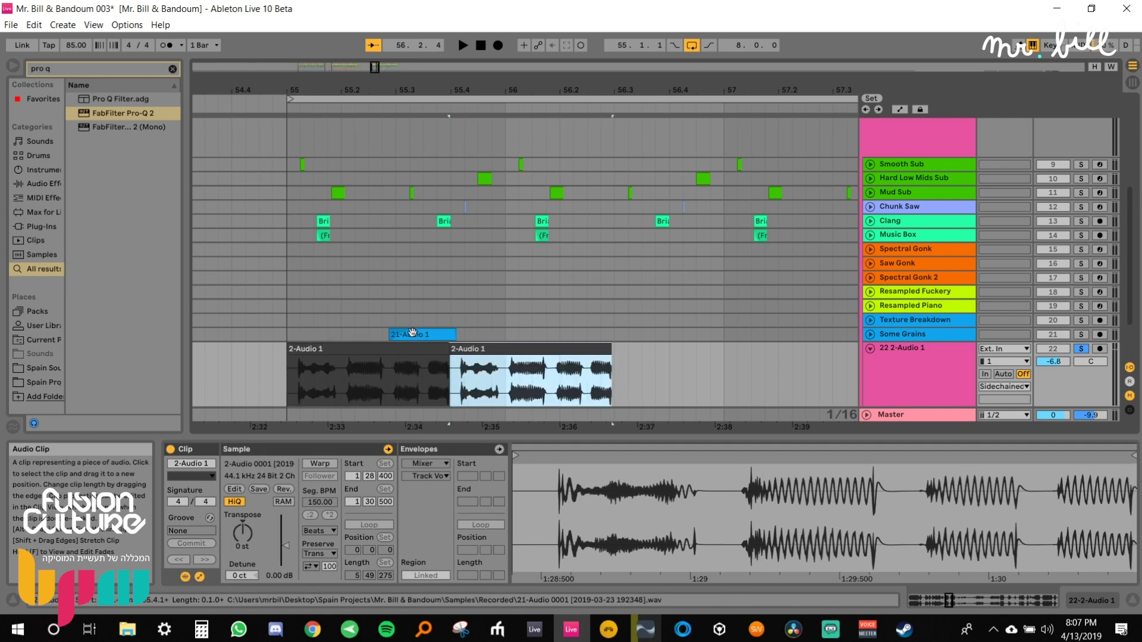
key("0")
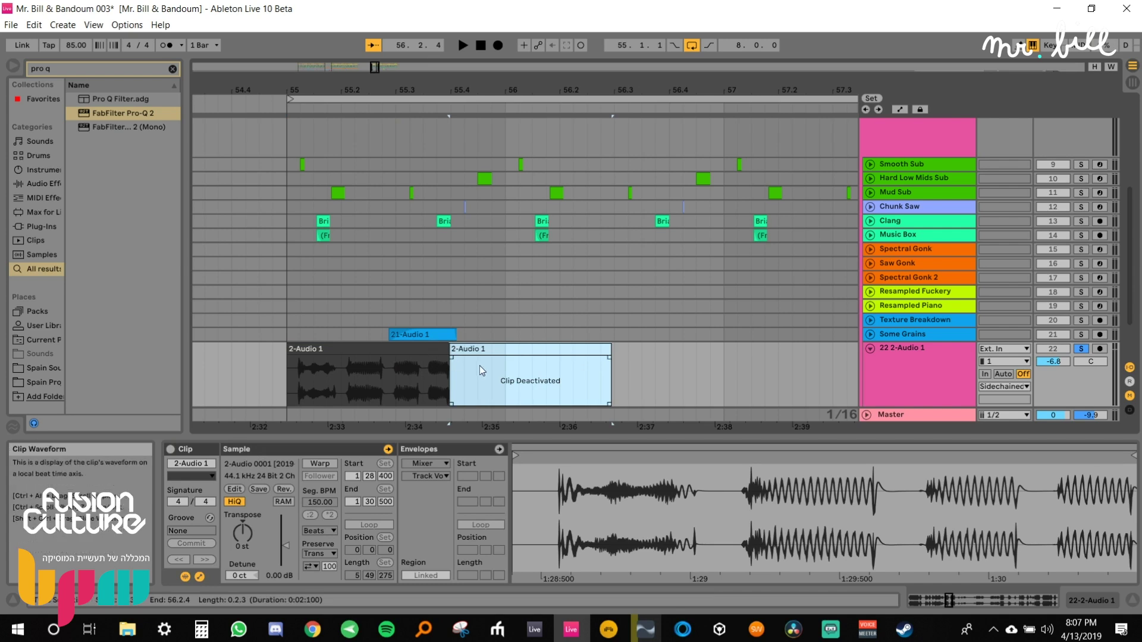
Extend the first clip's sample end to 5:49:275 and audition different start points, setting the start to 0:58:32.
left_click(410, 351)
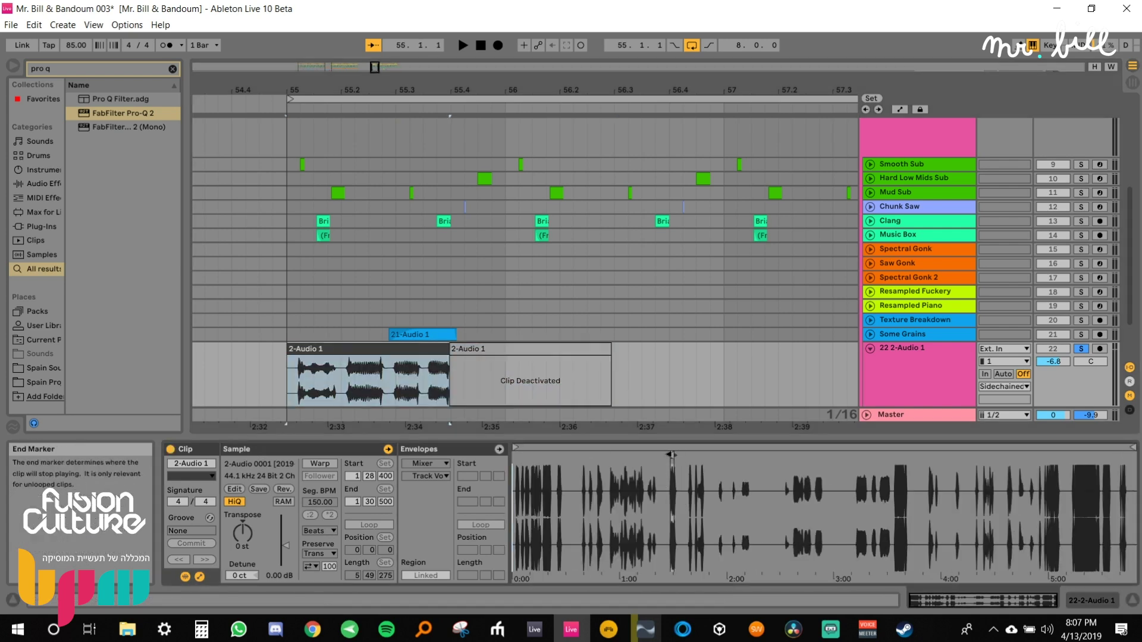
left_click_drag(672, 456, 875, 452)
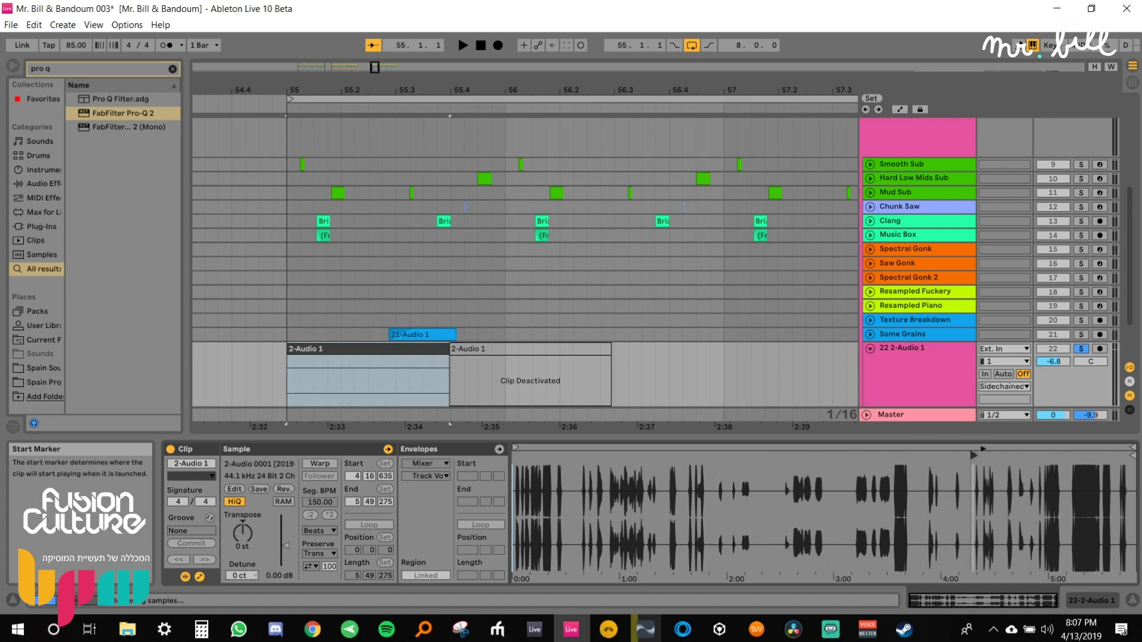
mouse_move(1117, 454)
left_mouse_down()
mouse_move(633, 458)
mouse_move(637, 535)
left_mouse_up()
key("space")
key("space")
key("space")
key("space")
mouse_move(822, 451)
left_mouse_down()
mouse_move(765, 454)
mouse_move(761, 488)
mouse_move(674, 535)
left_mouse_up()
key("space")
key("space")
key("space")
left_click_drag(674, 456, 584, 455)
key("space")
key("space")
key("space")
key("space")
Transpose the 2-Audio 1 clip up 1 st and audition it.
left_click_drag(236, 527, 236, 523)
key("space")
key("space")
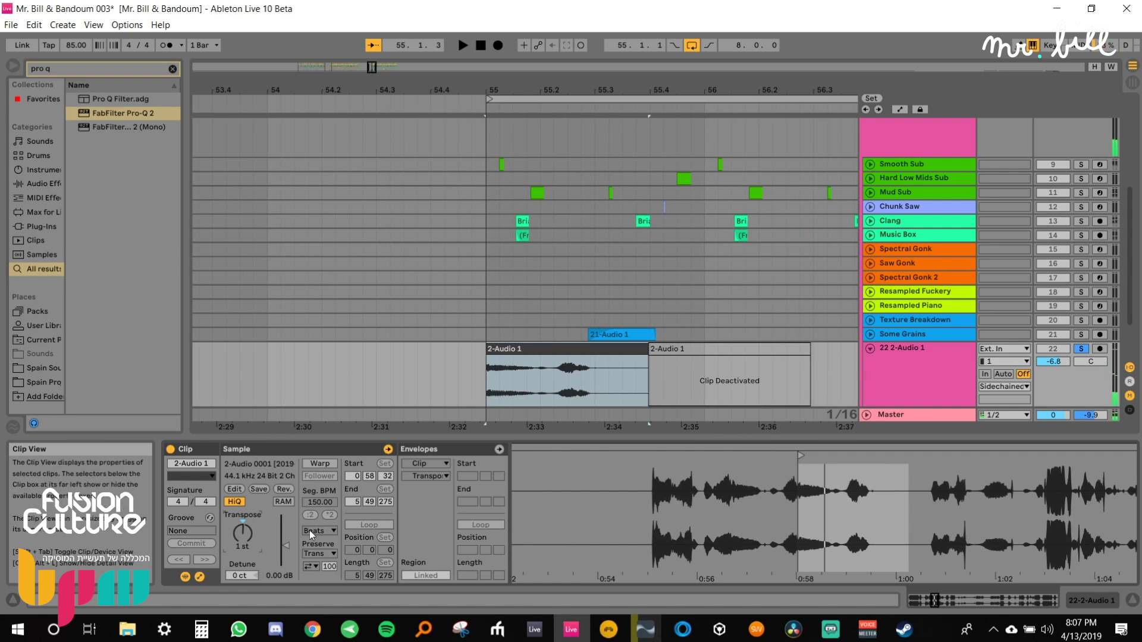
key("space")
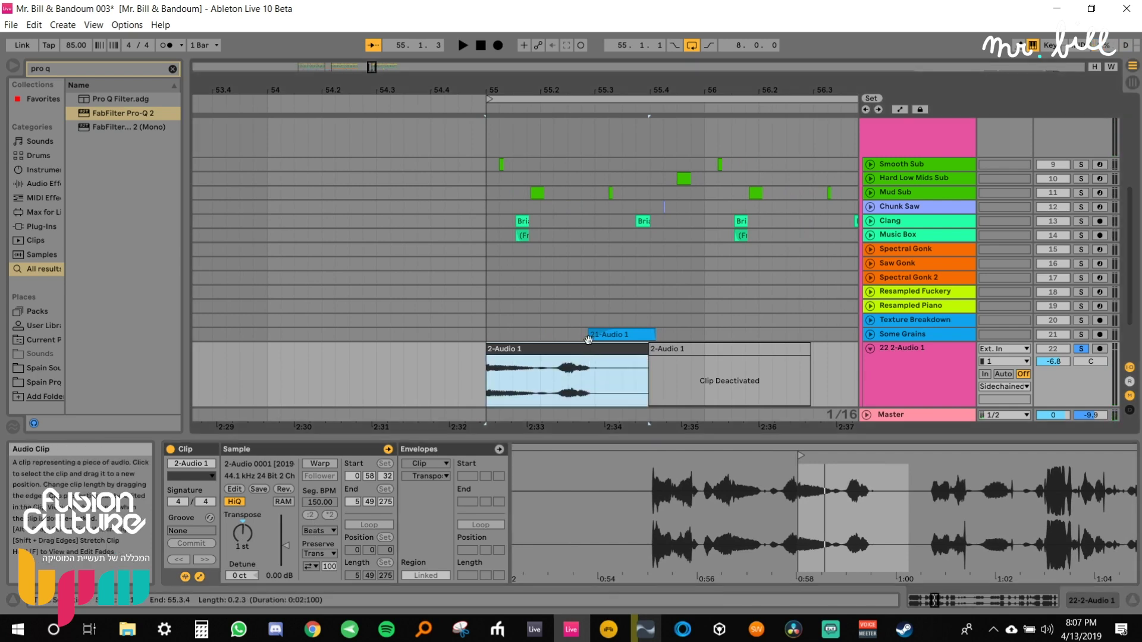
key("space")
key("space")
Raise the 2-Audio 1 clip's gain to 9 dB and audition it.
left_click_drag(285, 545, 286, 533)
key("space")
key("space")
key("space")
key("space")
key("space")
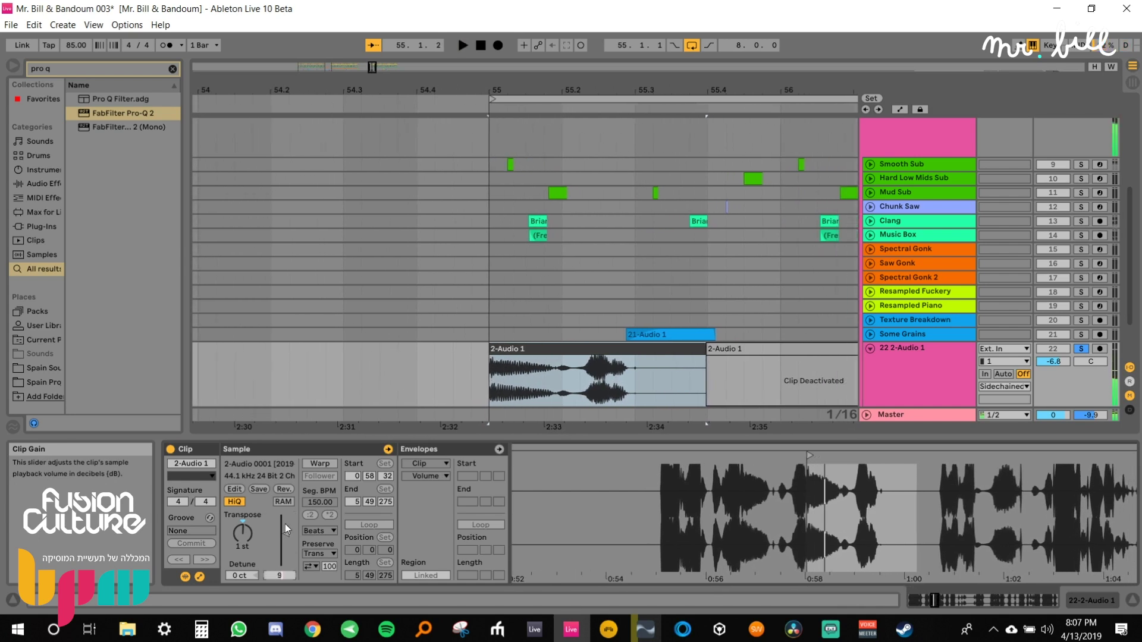
Trim the clip to end at 55.2.1 with a fade-out, and assign the track colour to its clips.
left_click(701, 357)
left_click_drag(698, 353, 541, 357)
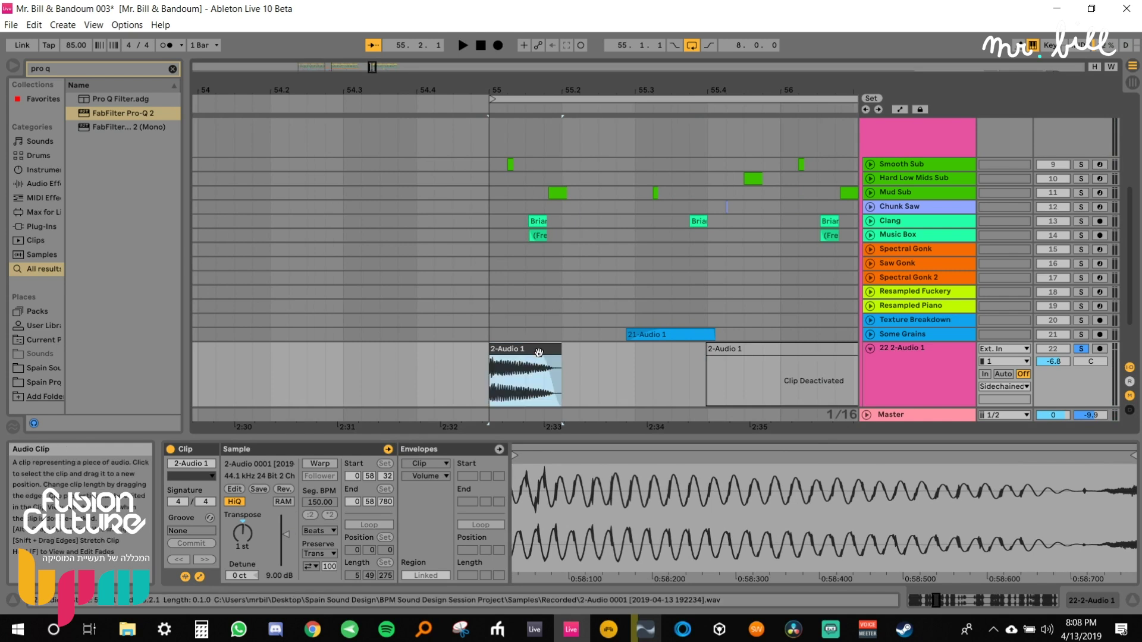
right_click(934, 384)
left_click(963, 364)
left_click(462, 365)
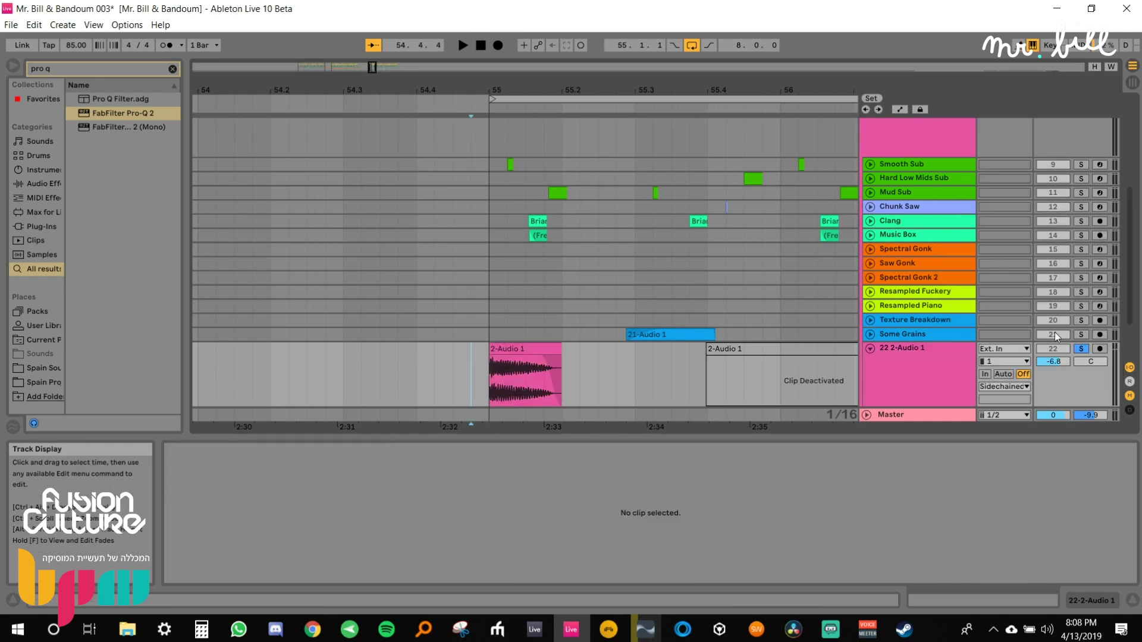
Unsolo the 2-Audio 1 track and play its trimmed clip with the full arrangement from 55.1.1.
left_click(521, 352)
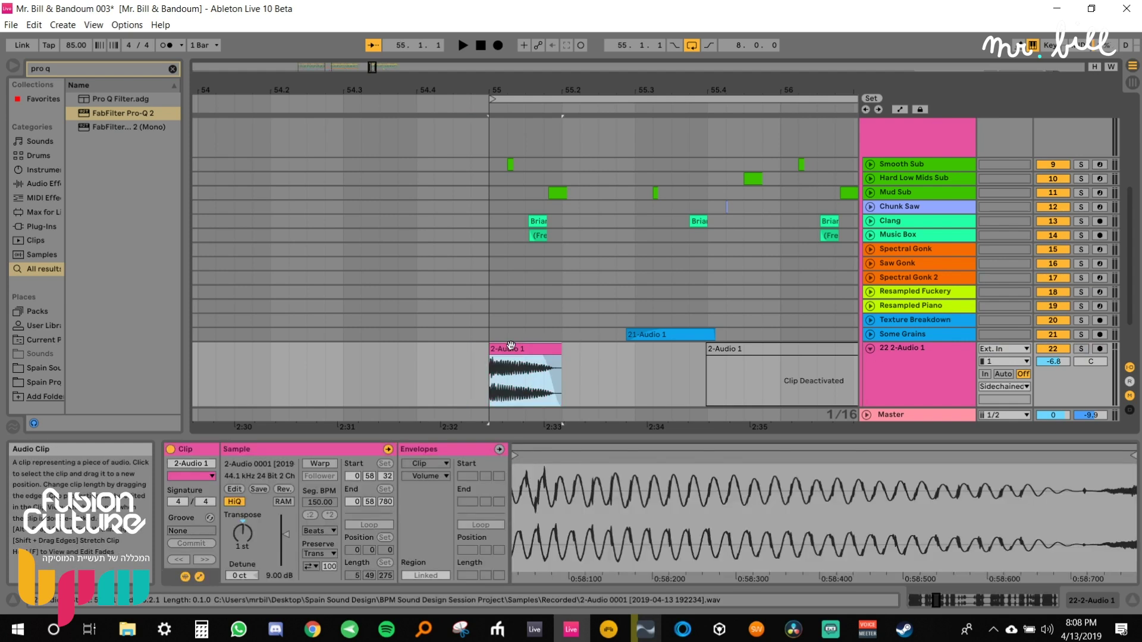
key("space")
key("space")
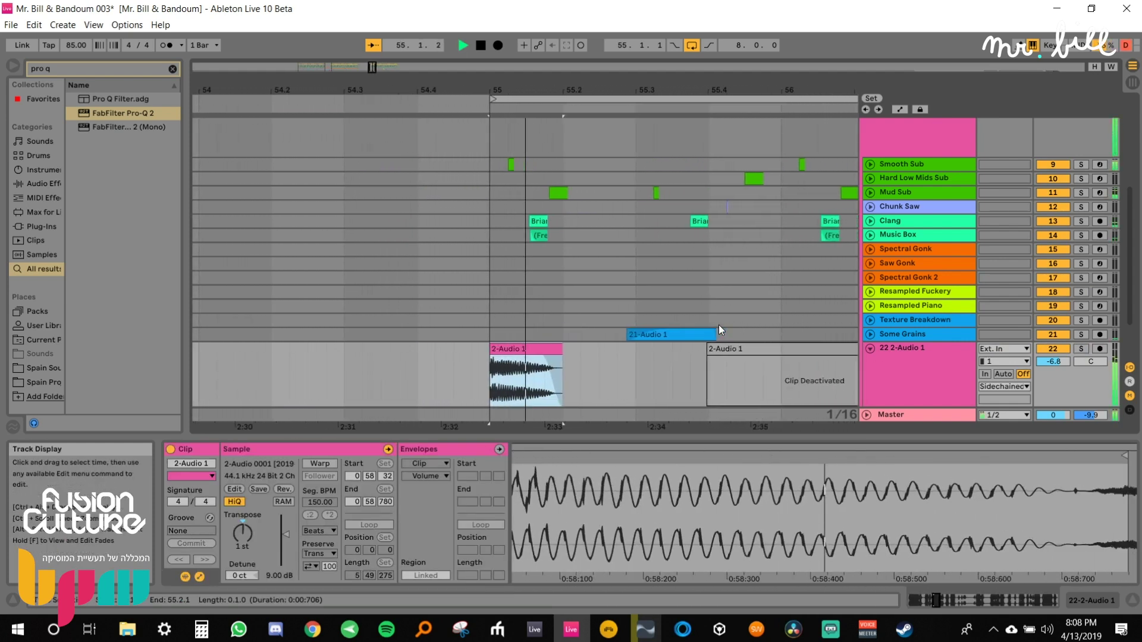
Paste the trimmed 2-Audio 1 clip at 55.2.3, duplicate it directly behind, and deactivate the duplicate.
key("space")
left_click_drag(693, 550, 757, 480)
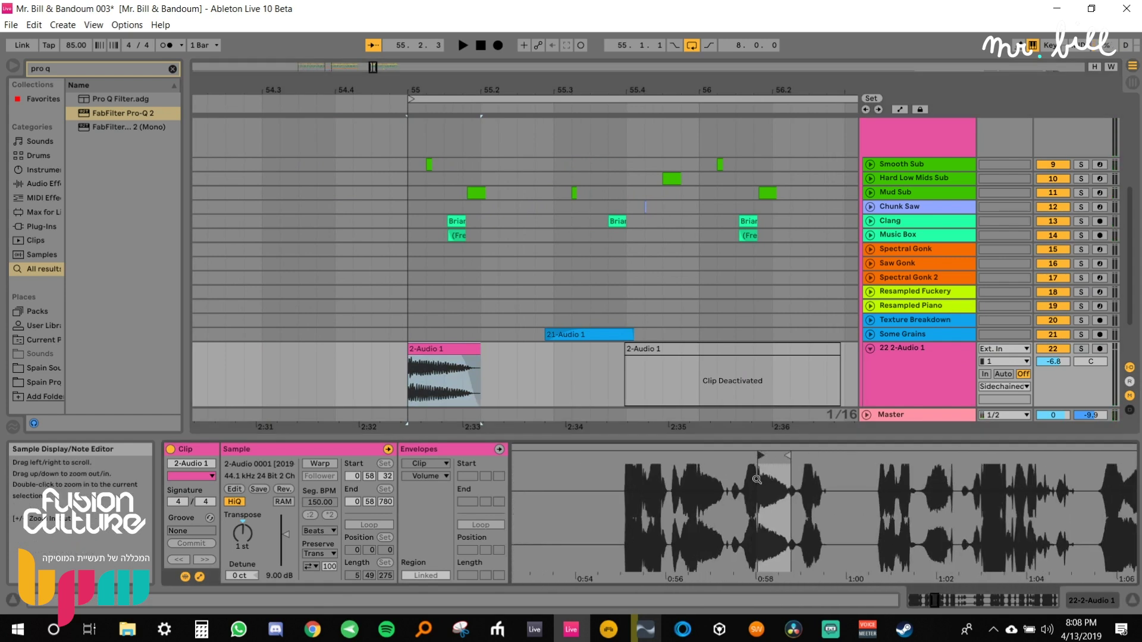
left_click(515, 366)
key("ctrl+v")
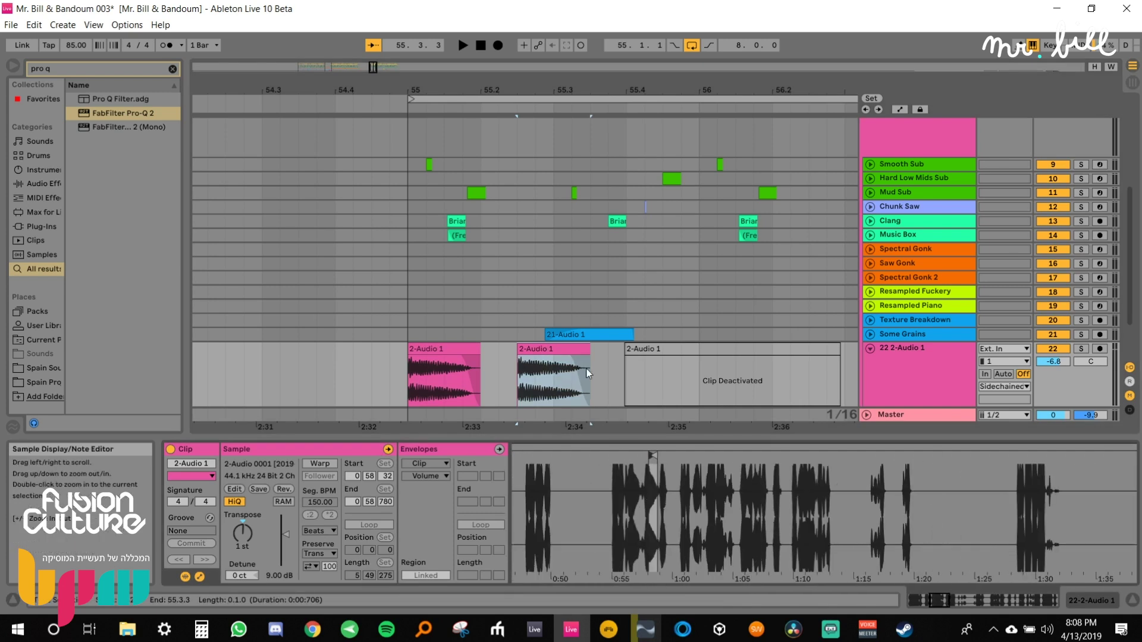
key("ctrl+d")
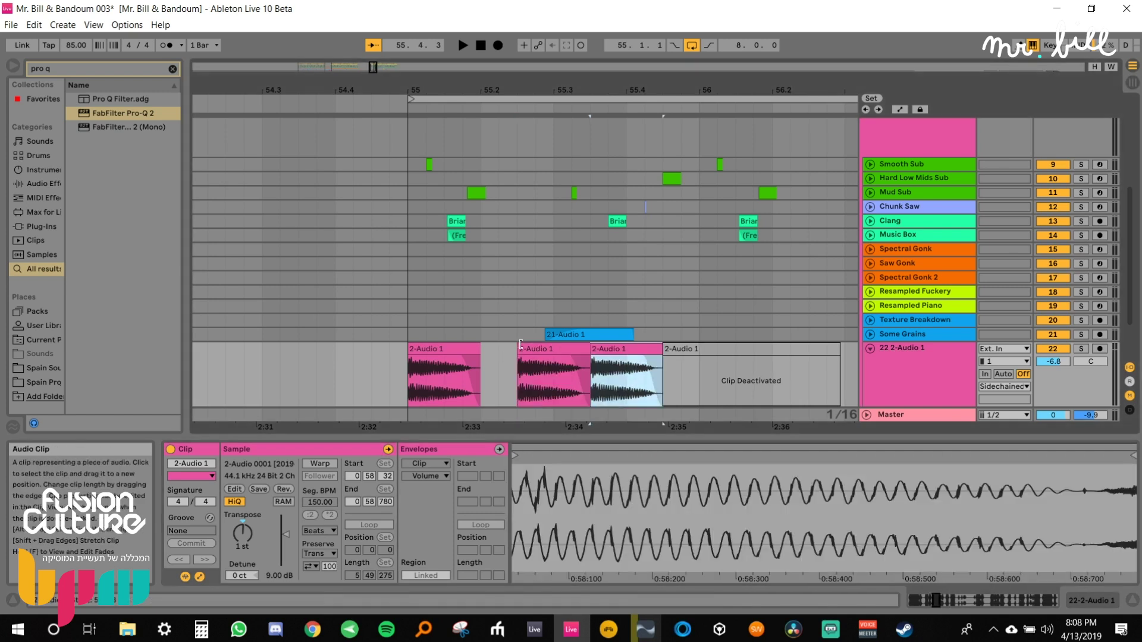
key("0")
Move the sample start of the clip at 55.2.3 to 0:40:60, lower its gain to 2.31 dB, and audition it.
left_click(521, 345)
left_click_drag(614, 521, 614, 461)
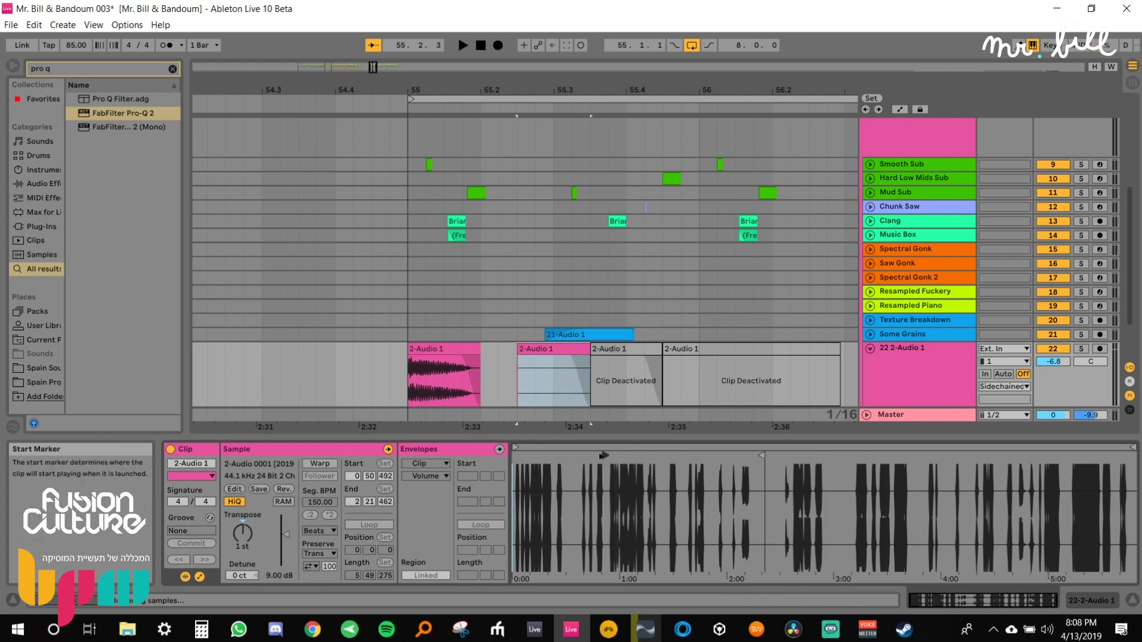
left_click_drag(585, 457, 565, 577)
left_click_drag(285, 534, 285, 543)
key("space")
key("space")
Transpose the clip at 55.2.3 down to -1 st, auditioning it along the way.
left_click(239, 532)
key("space")
key("Down")
key("space")
key("space")
key("Down")
key("space")
key("space")
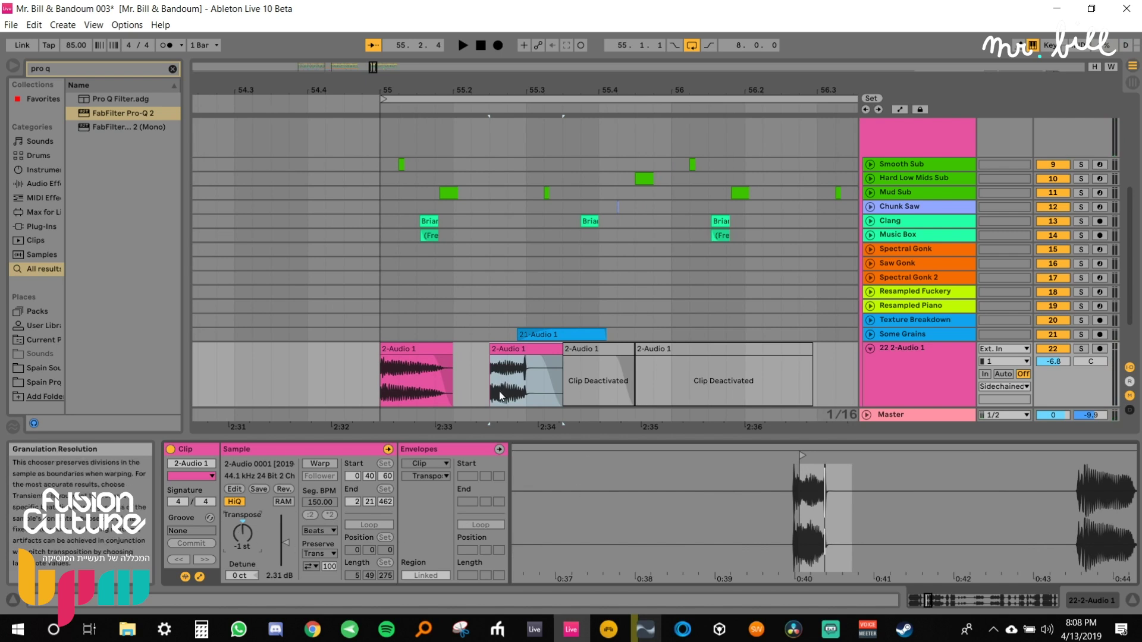
Trim the clip at 55.2.3 to end at 55.3.1 and give it a fade-out.
left_click_drag(823, 476, 824, 536)
key("space")
key("space")
left_click(564, 358)
left_click_drag(568, 359, 527, 362)
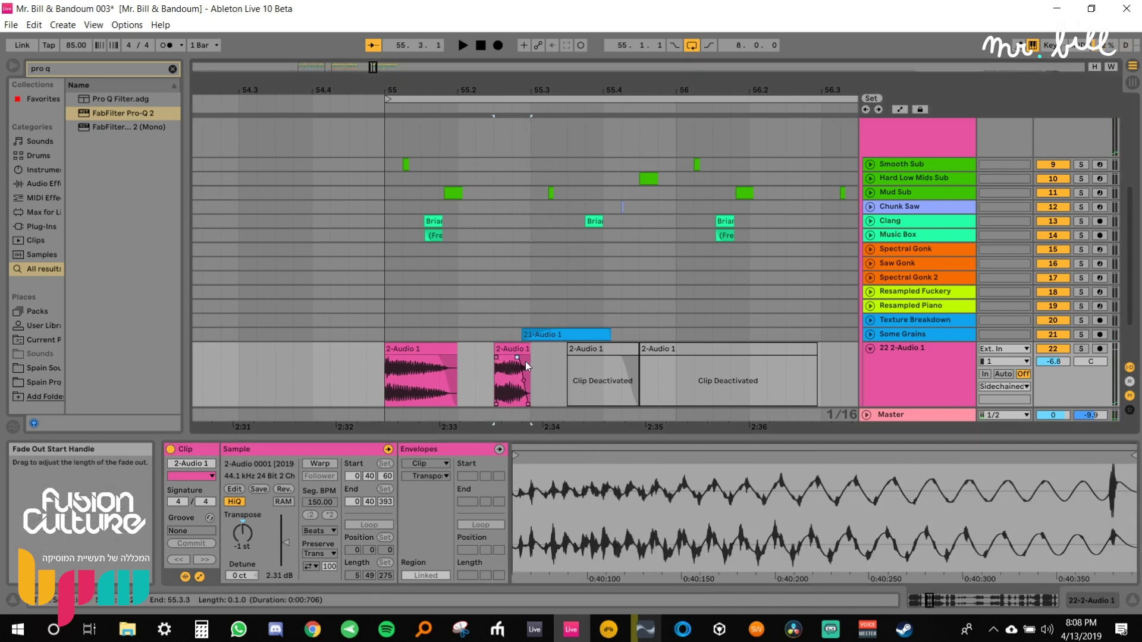
Search the browser for "auto" and add Auto Filter to the 2-Audio 1 track.
left_click(518, 351)
key("ctrl+f")
type("aut")
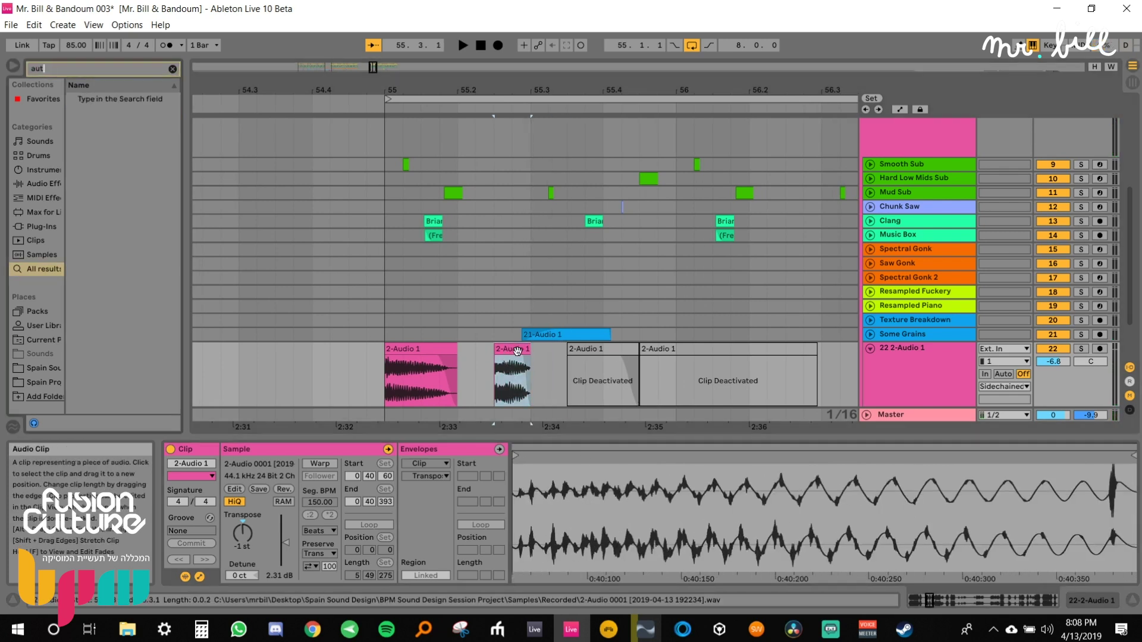
type("o")
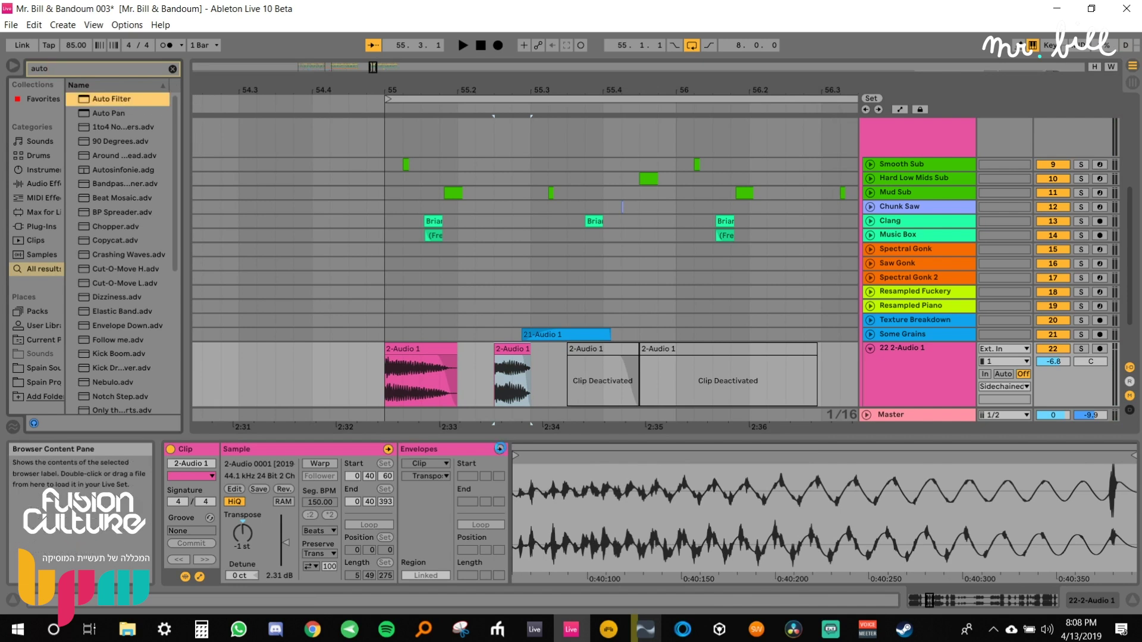
key("Return")
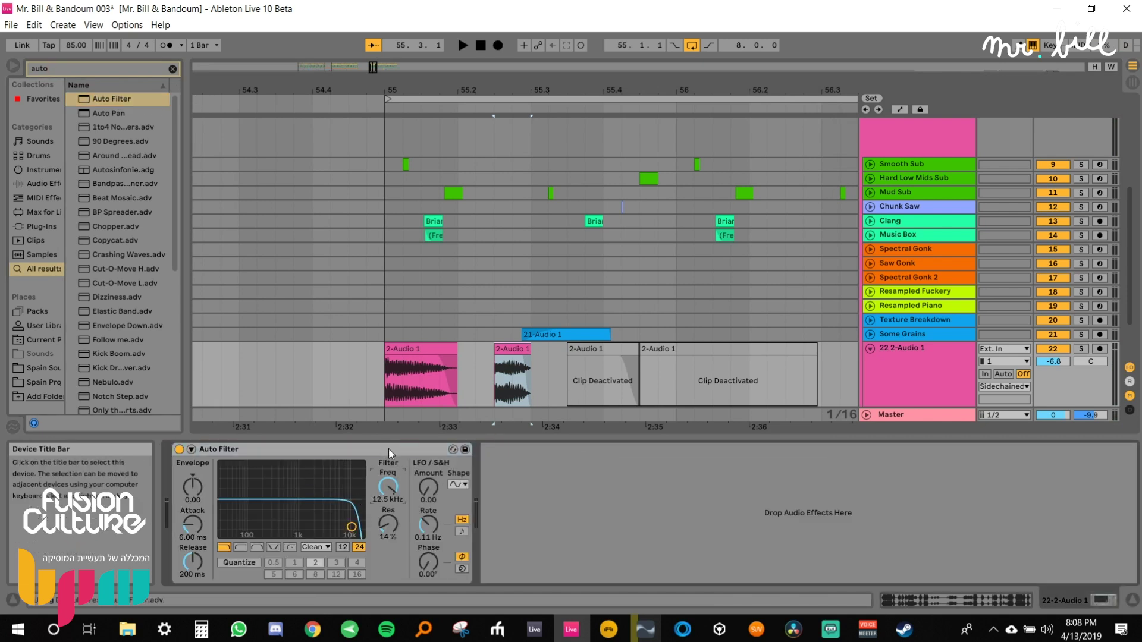
Automate the Auto Filter frequency to sweep from 19.9 kHz down to 104 Hz across each of the two active clips, and play the result.
key("a")
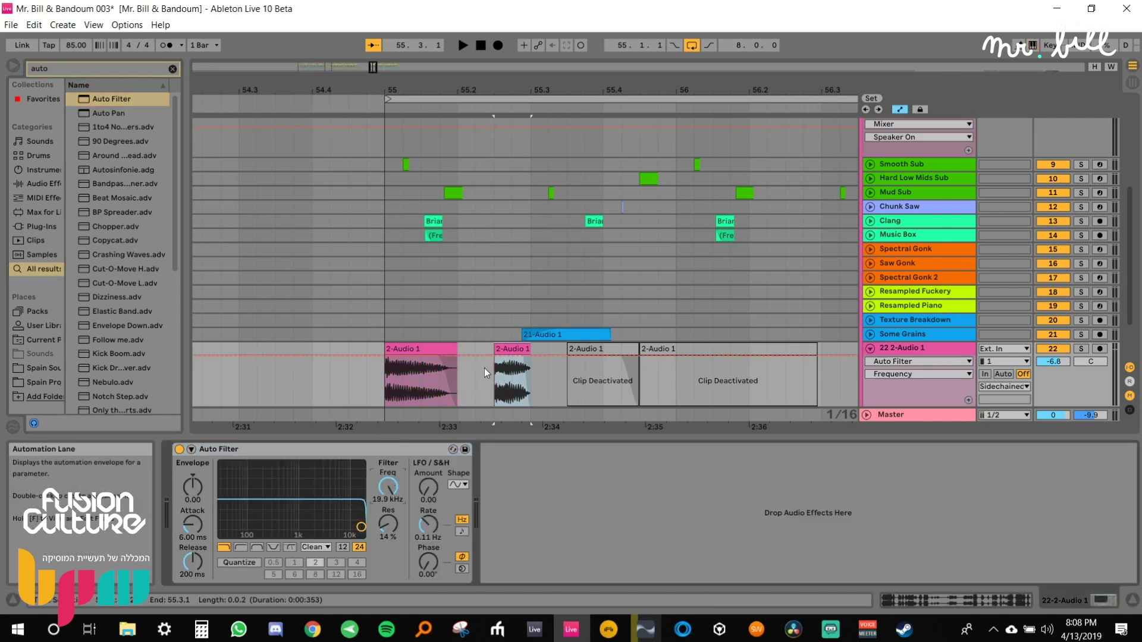
mouse_move(460, 358)
left_mouse_down()
mouse_move(458, 395)
mouse_move(494, 356)
mouse_move(529, 394)
left_mouse_up()
double_click(385, 357)
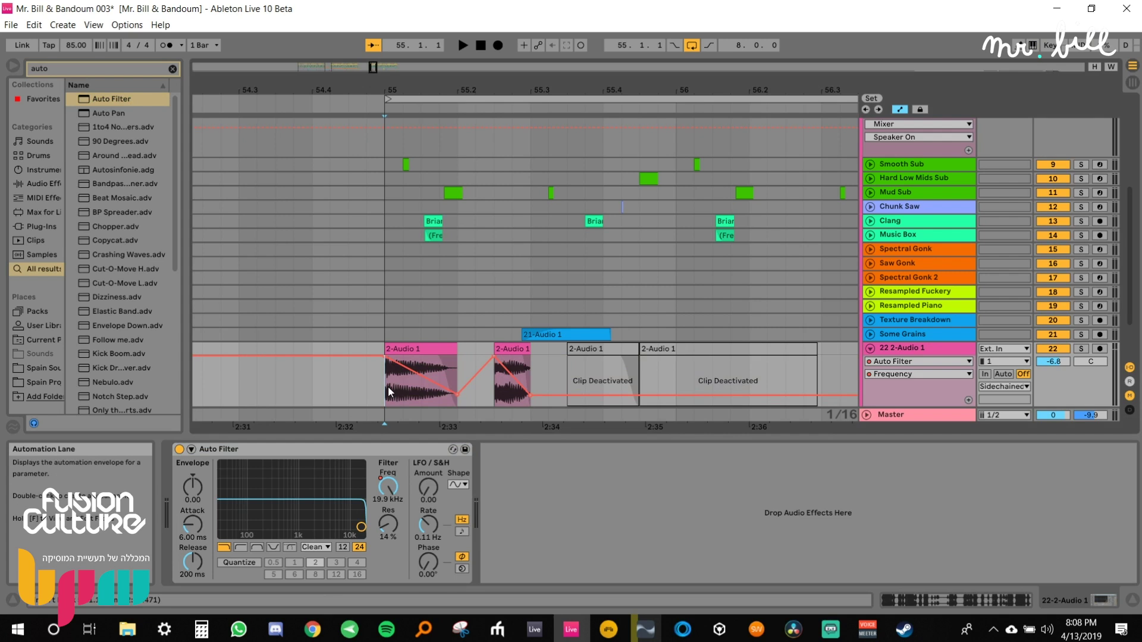
key("space")
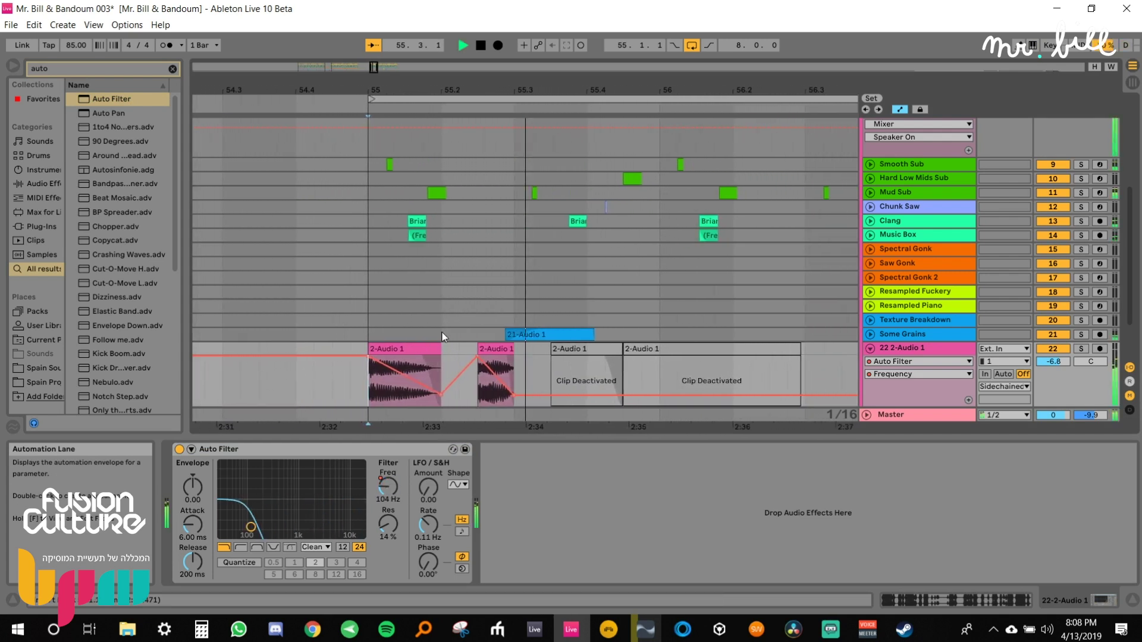
key("space")
Copy a sixteenth-note piece of the deactivated 2-Audio 1 clip to 55.2.2 and activate the copy.
left_click_drag(436, 90, 437, 149)
left_click(428, 352)
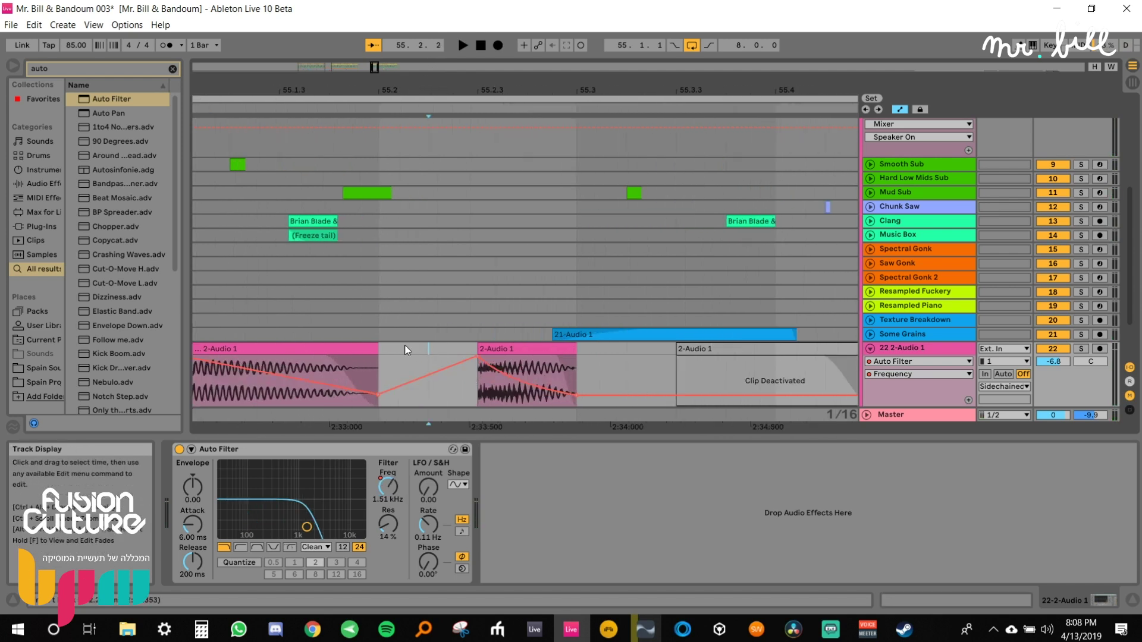
left_click(457, 348, "shift")
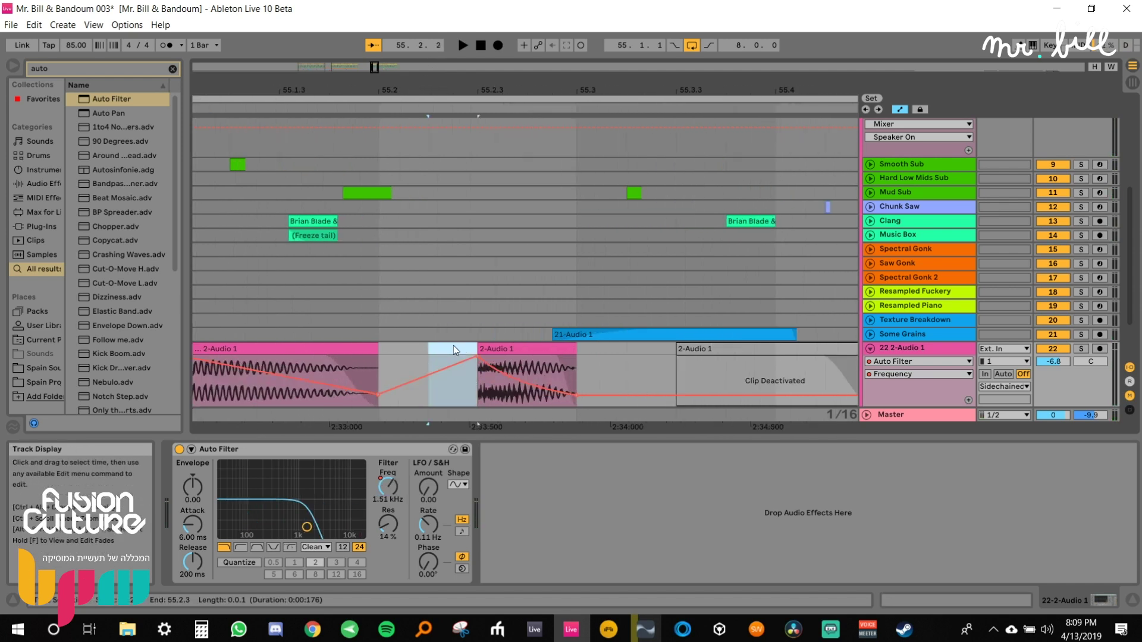
left_click_drag(736, 370, 773, 369)
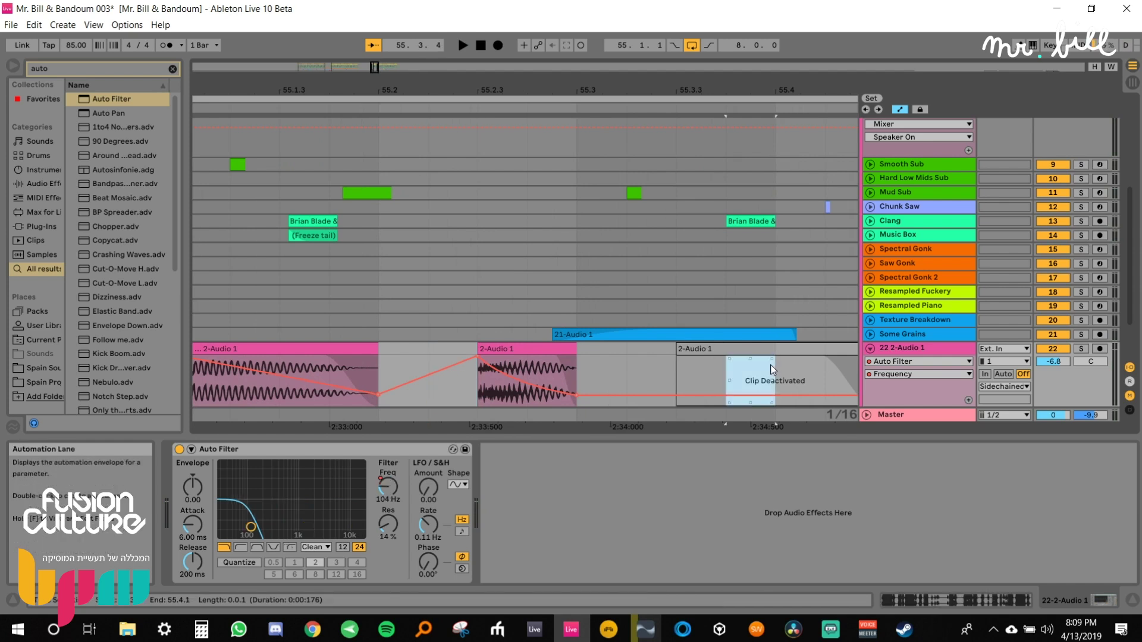
key("a")
left_click(425, 356)
key("ctrl+v")
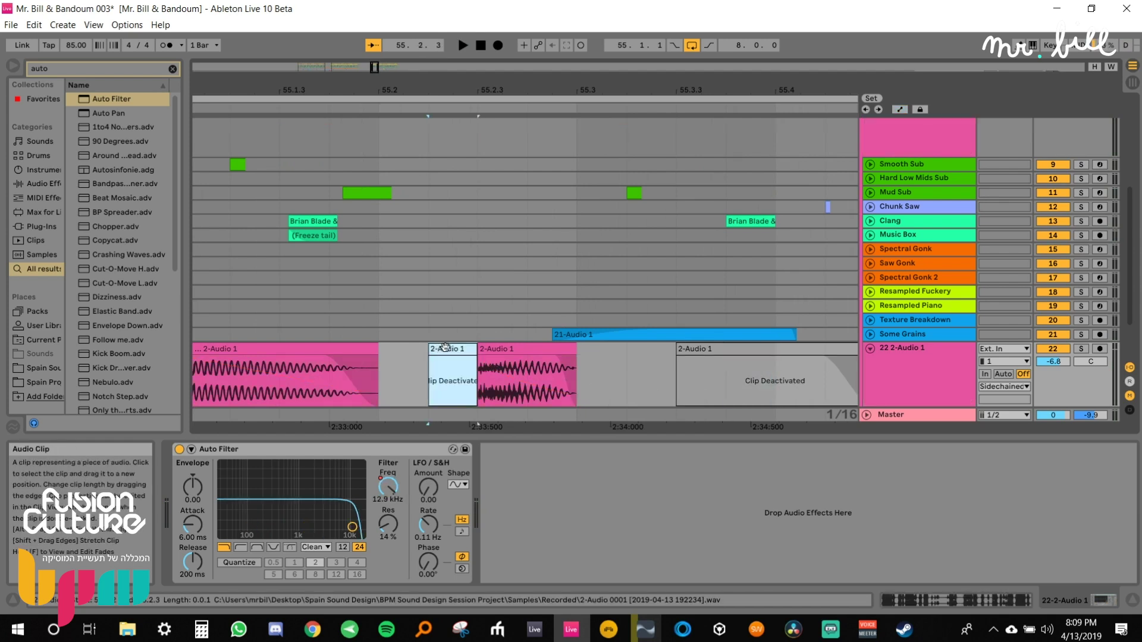
double_click(446, 347)
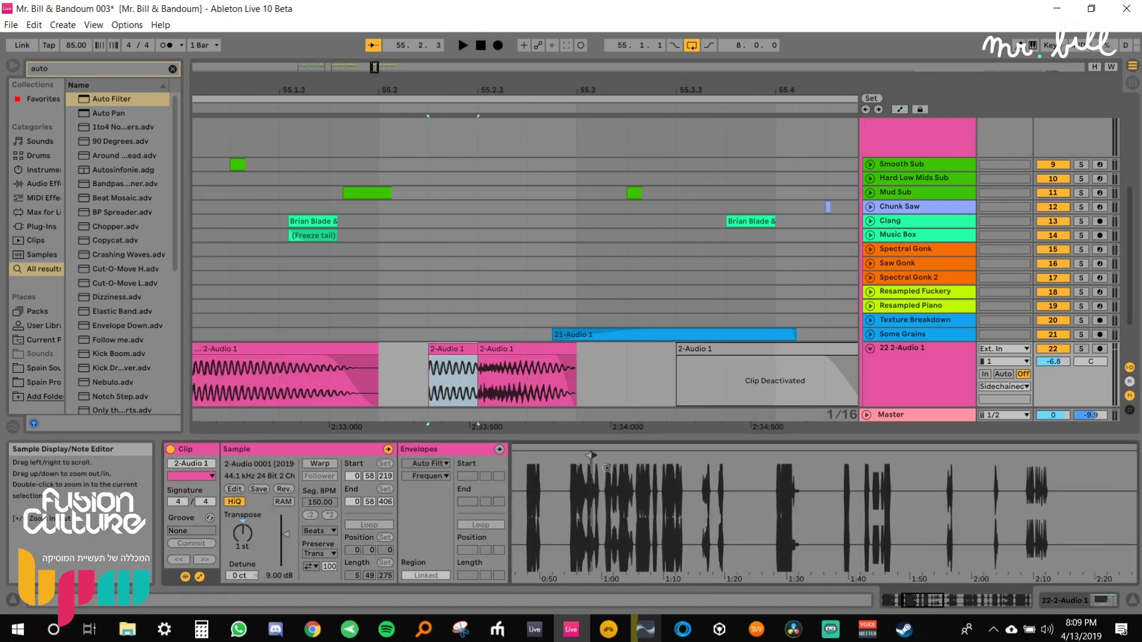
Draw the Auto Filter frequency automation at 19.9 kHz over the new clip at 55.2.2.
key("a")
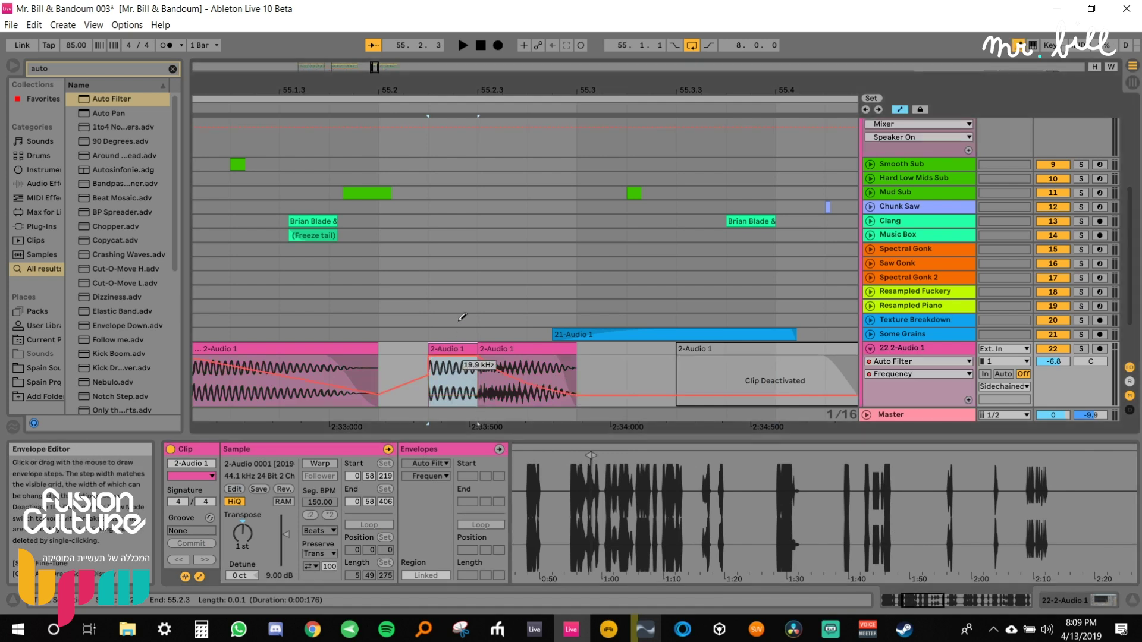
key("b")
key("a")
mouse_move(499, 384)
left_mouse_down()
mouse_move(577, 419)
mouse_move(505, 410)
left_mouse_up()
Try a later part of the recording as the sample start of the clip at 55.2.2 and audition it.
mouse_move(589, 517)
left_mouse_down()
mouse_move(589, 467)
mouse_move(698, 455)
left_mouse_up()
left_click_drag(703, 469, 703, 523)
left_click_drag(714, 456, 825, 457)
key("space")
key("space")
Set the sample start of the clip at 55.2.2 to the hit at 2:3:887, audition it, and fade it out right after the hit.
mouse_move(843, 518)
left_mouse_down()
mouse_move(723, 505)
mouse_move(717, 491)
mouse_move(869, 456)
left_mouse_up()
mouse_move(864, 471)
left_mouse_down()
mouse_move(865, 483)
mouse_move(765, 536)
left_mouse_up()
left_click_drag(830, 456, 761, 450)
key("space")
key("space")
mouse_move(757, 532)
left_mouse_down()
mouse_move(767, 526)
mouse_move(707, 494)
mouse_move(786, 456)
mouse_move(729, 511)
mouse_move(621, 524)
left_mouse_up()
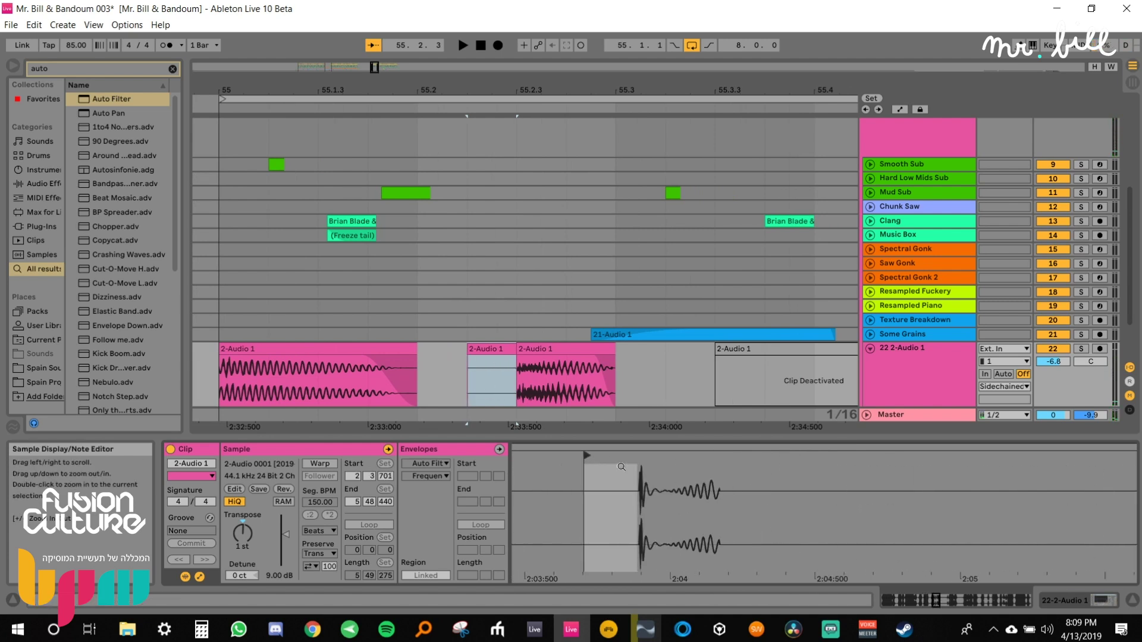
left_click_drag(589, 456, 635, 457)
key("space")
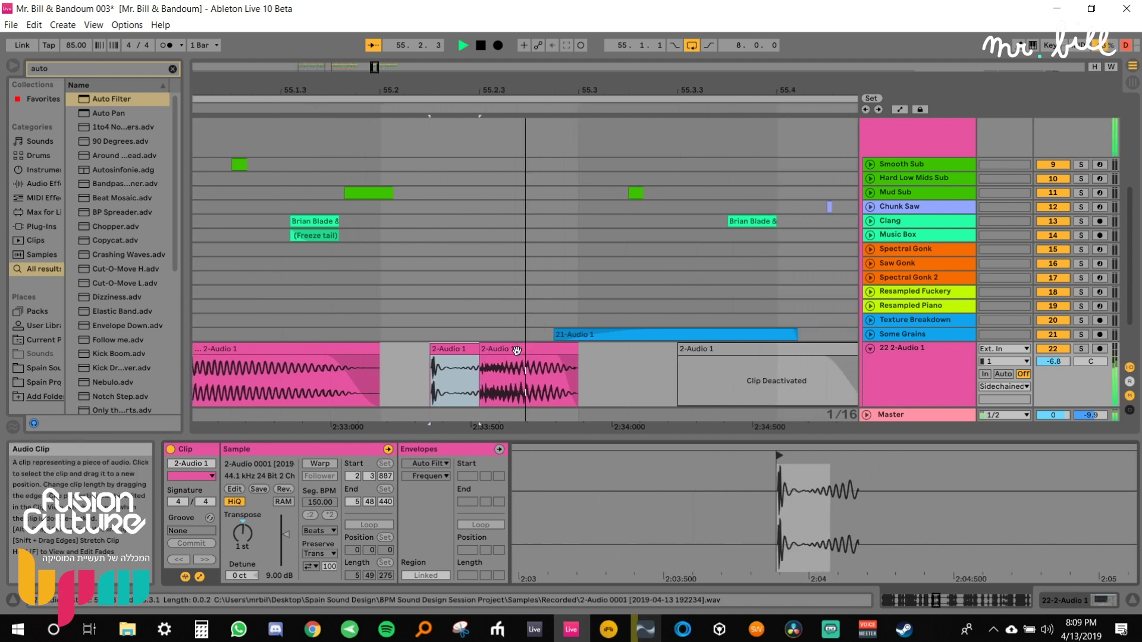
key("space")
left_click_drag(455, 358, 428, 371)
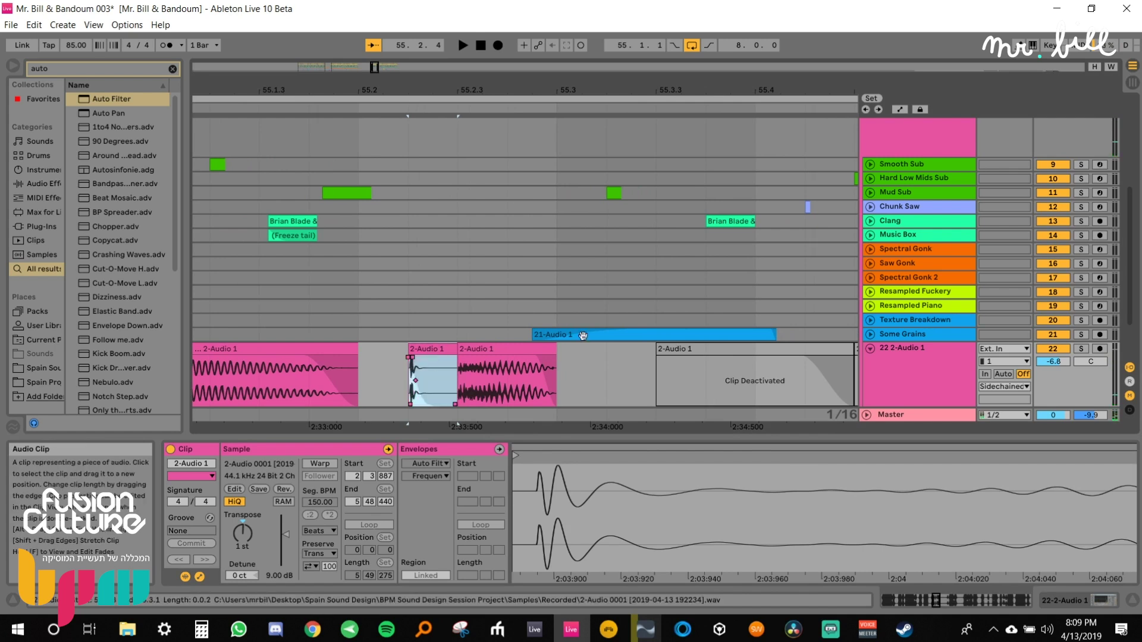
Audition the new clips with the 2-Audio 1 track soloed, and play them with the full arrangement after unsoloing it.
left_click(1080, 349)
key("space")
key("space")
key("space")
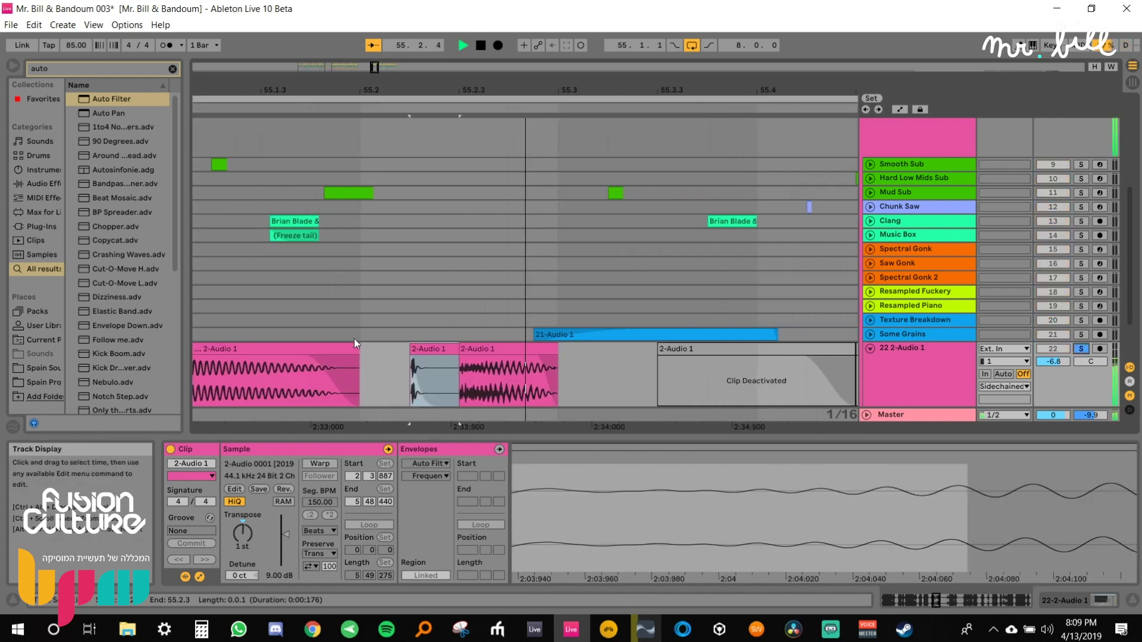
key("space")
left_click(301, 349)
key("space")
key("space")
left_click(1081, 349)
key("space")
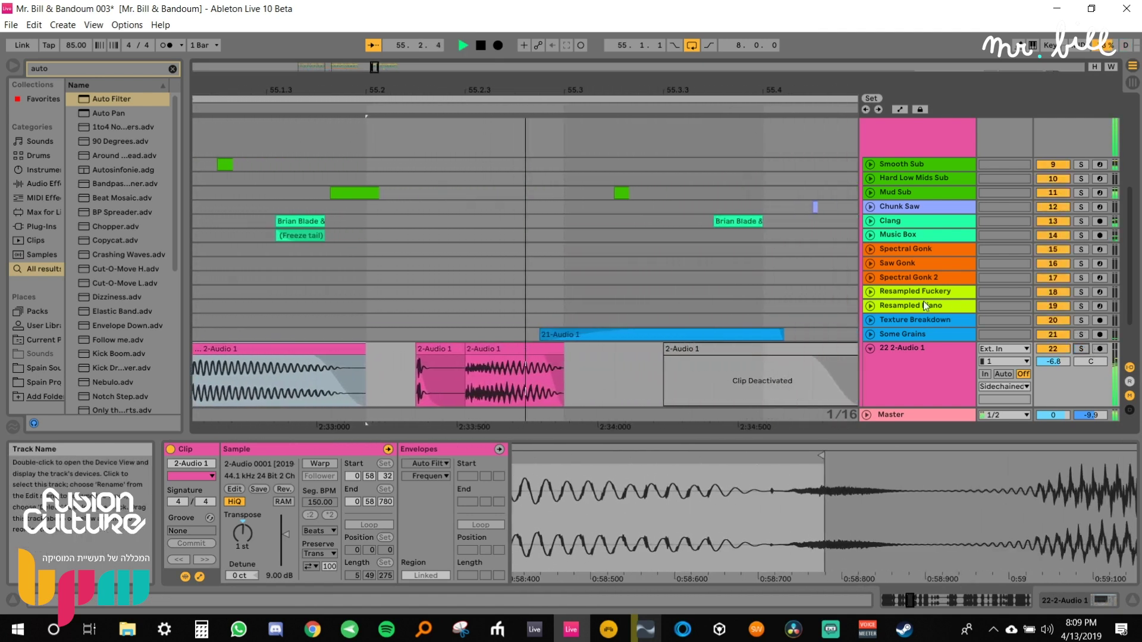
key("space")
Delete the deactivated 2-Audio 1 clips and duplicate the track's bar from 55.1.1 three times, up to 59.1.1.
left_click_drag(501, 91, 501, 53)
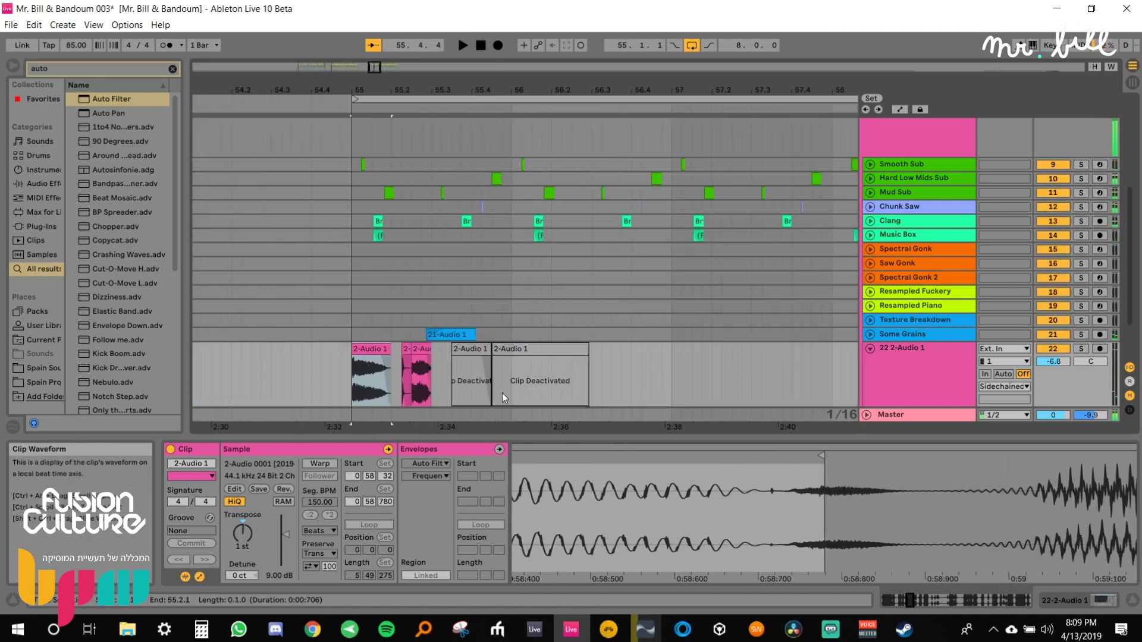
left_click(524, 350)
left_click_drag(640, 371, 370, 373)
key("Delete")
key("ctrl+d")
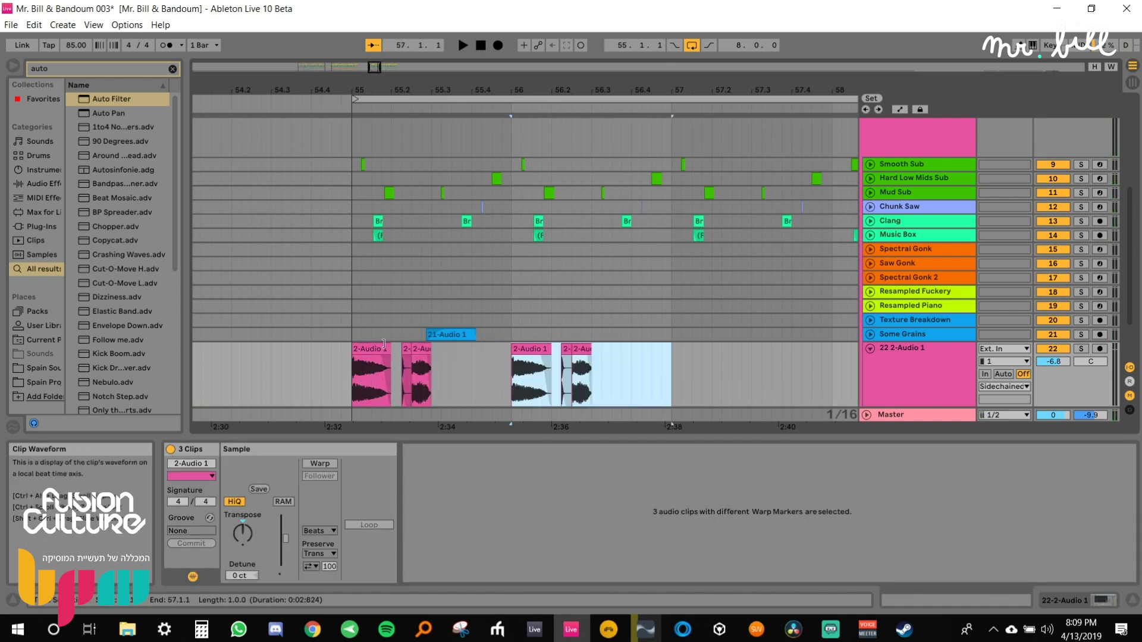
key("ctrl+d")
key("ctrl+d")
Set the loop to the four bars of 2-Audio 1 clips from 55.1.1 to 59.1.1.
key("minus")
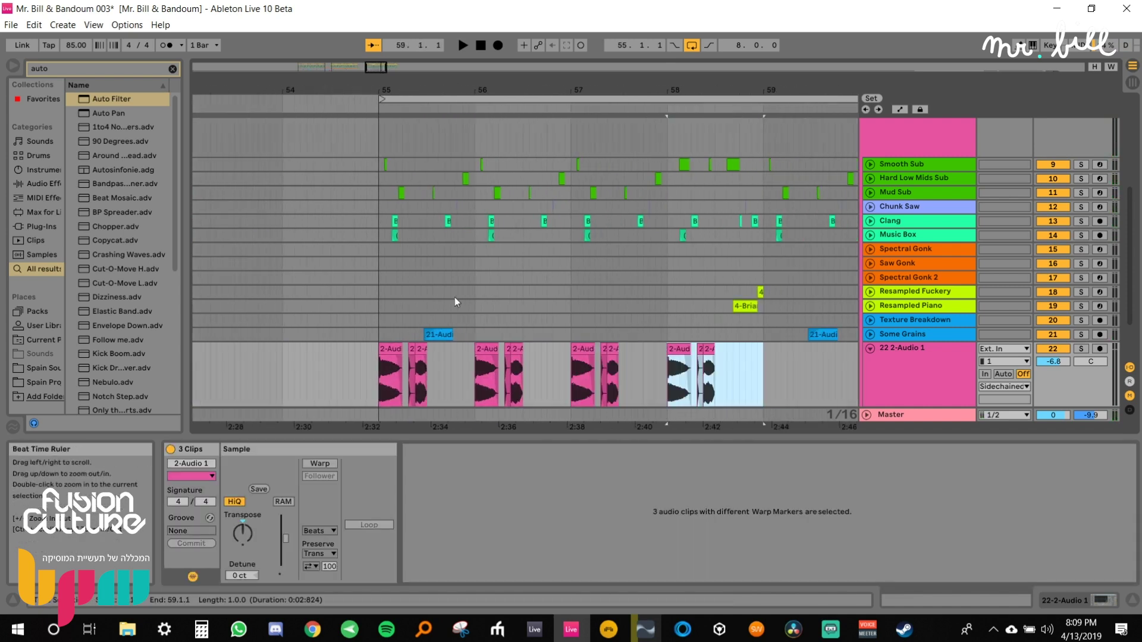
left_click(389, 349, "shift")
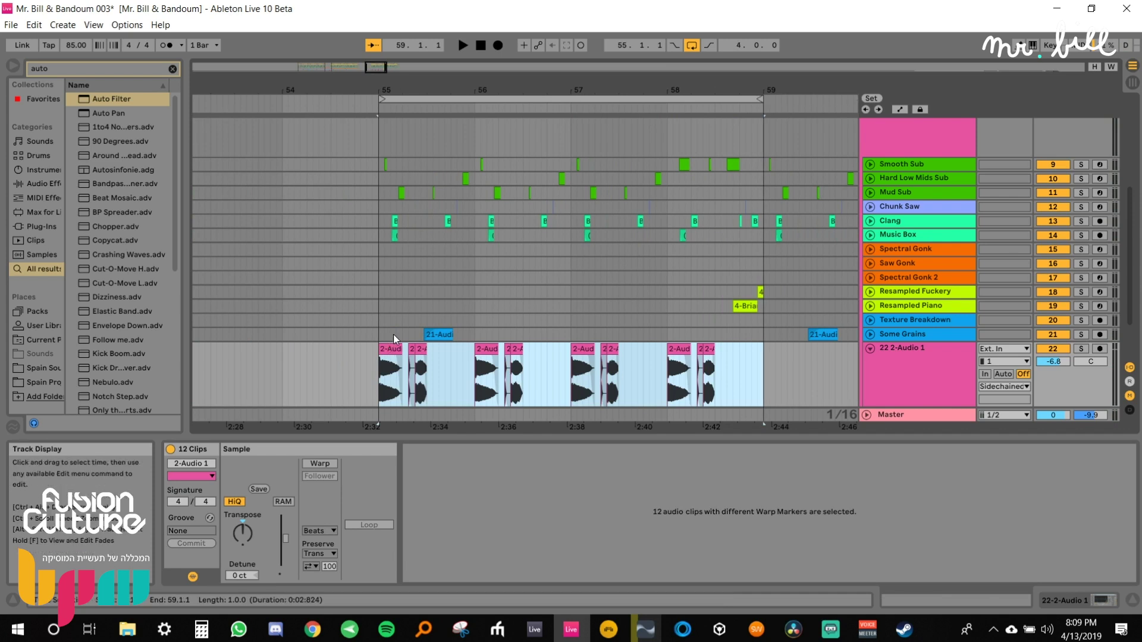
key("plus")
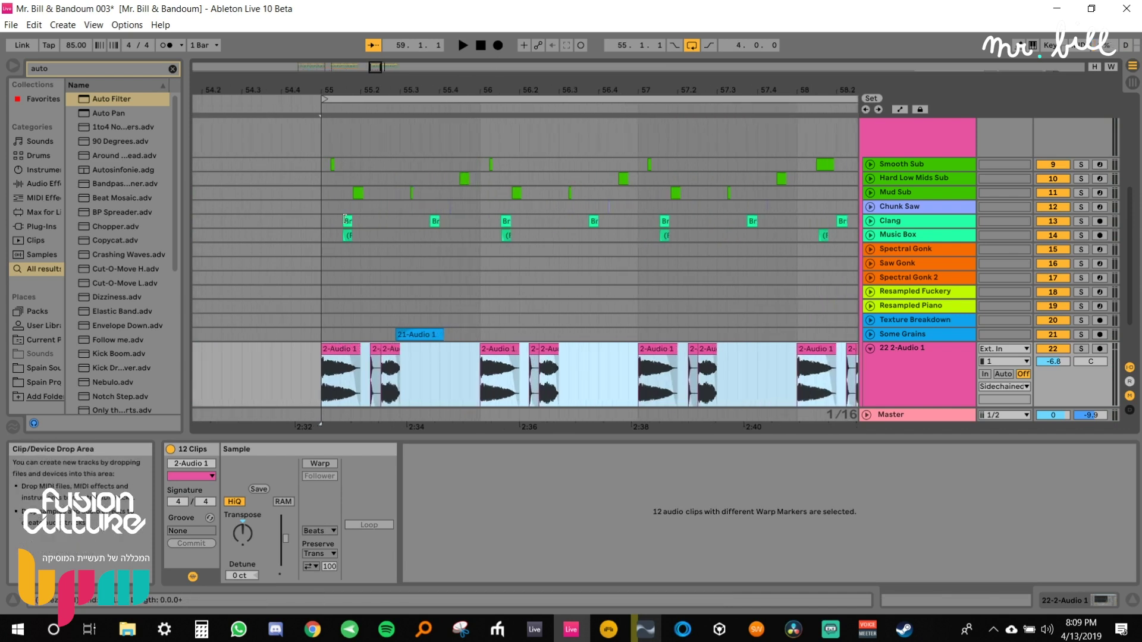
left_click_drag(349, 88, 349, 117)
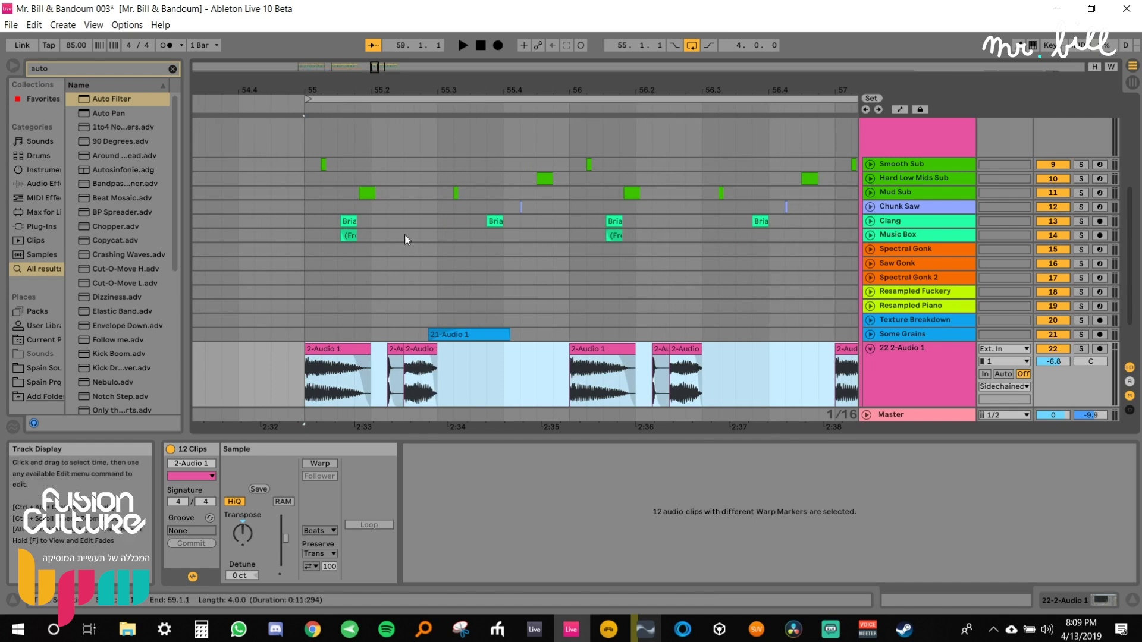
Unfold the Smooth Sub and Hard Low Mids Sub tracks to examine their instruments, and play from the first Smooth Sub clip.
left_click_drag(381, 233, 320, 227)
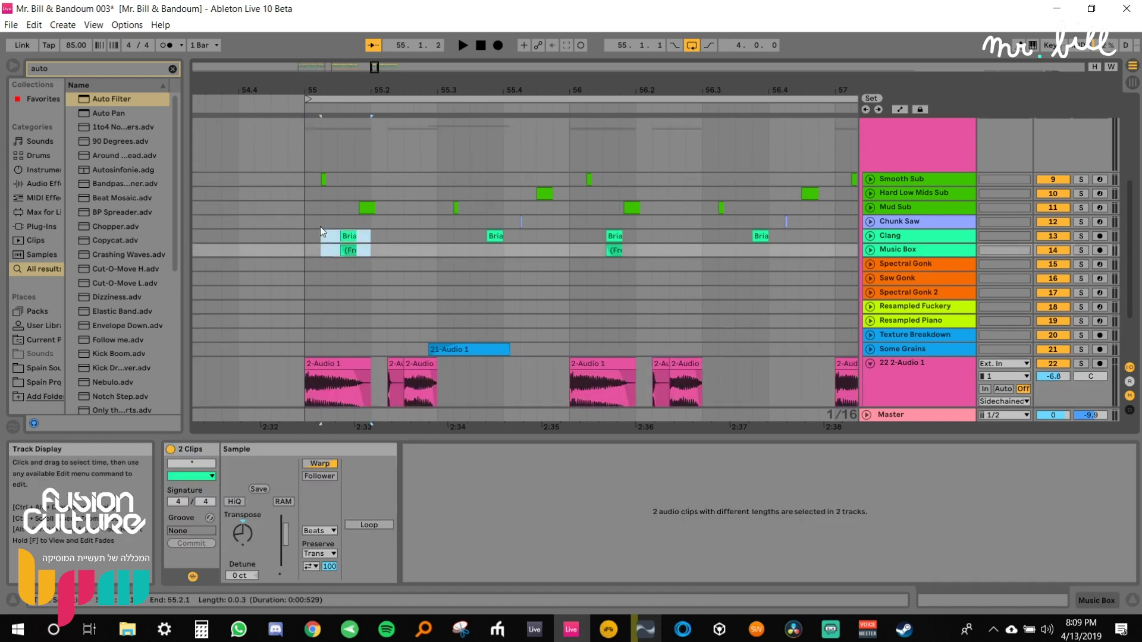
scroll(357, 254, "up", 3)
left_click(869, 255)
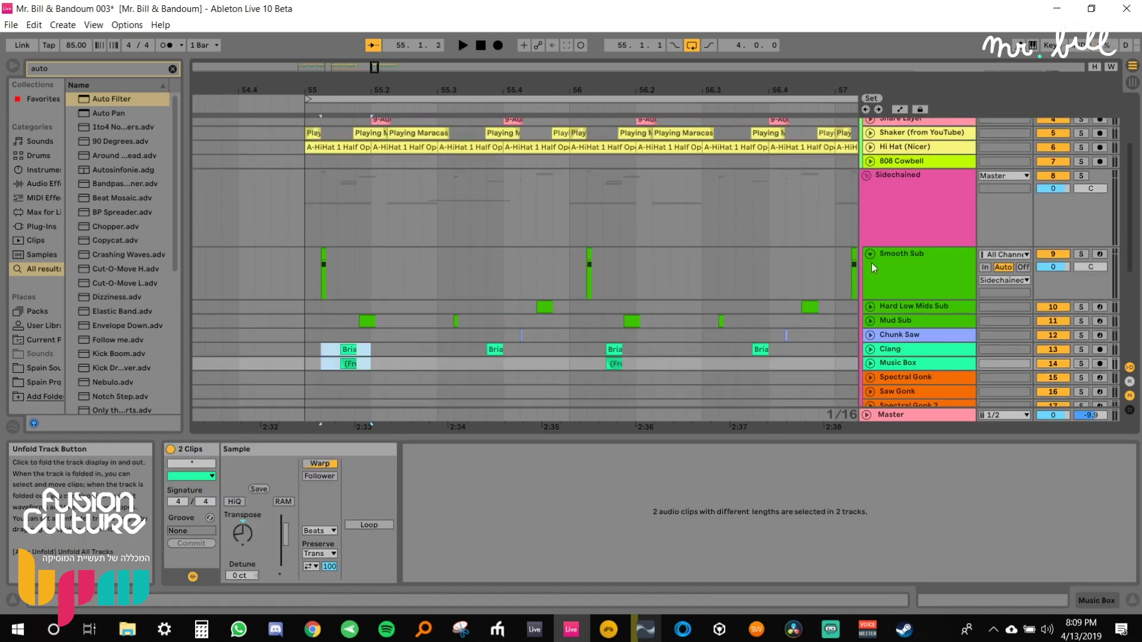
left_click(870, 307)
double_click(880, 273)
double_click(902, 314)
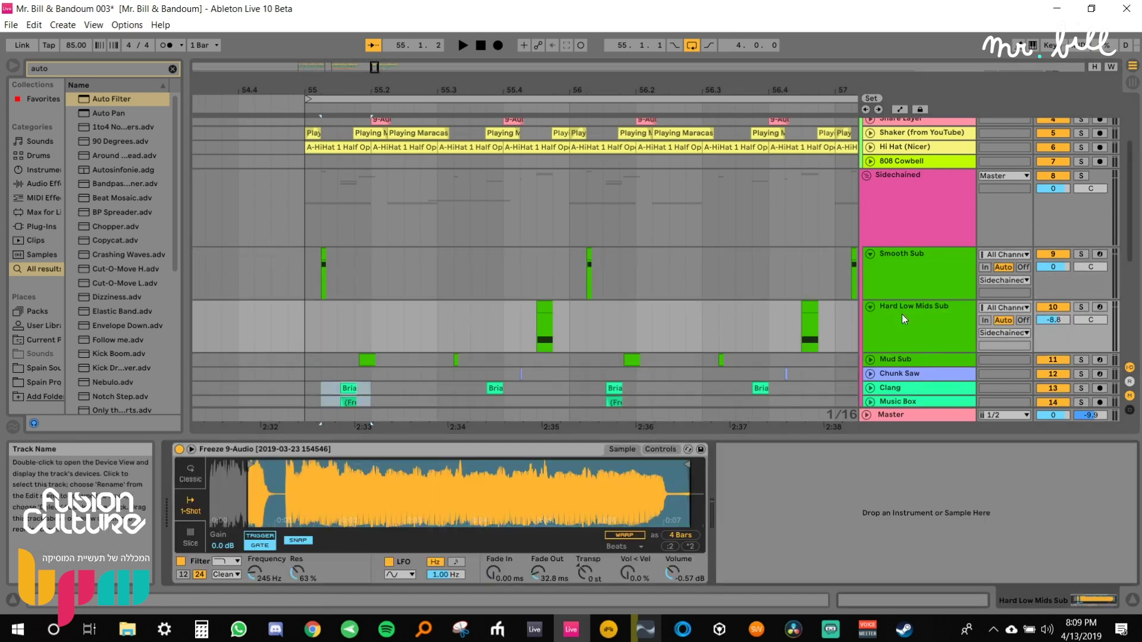
left_click(324, 254)
key("space")
Play from the Clang clip at 55.1.3 and show the Smooth Sub track's instrument.
left_click_drag(474, 95, 430, 136)
scroll(547, 275, "down", 2)
left_click(545, 314)
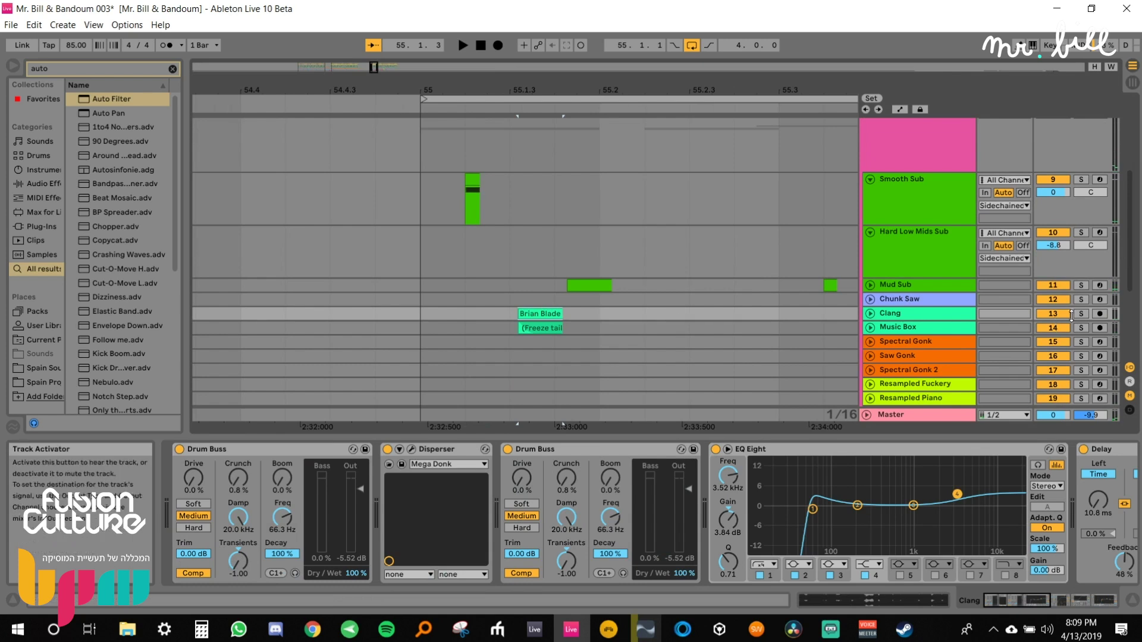
key("space")
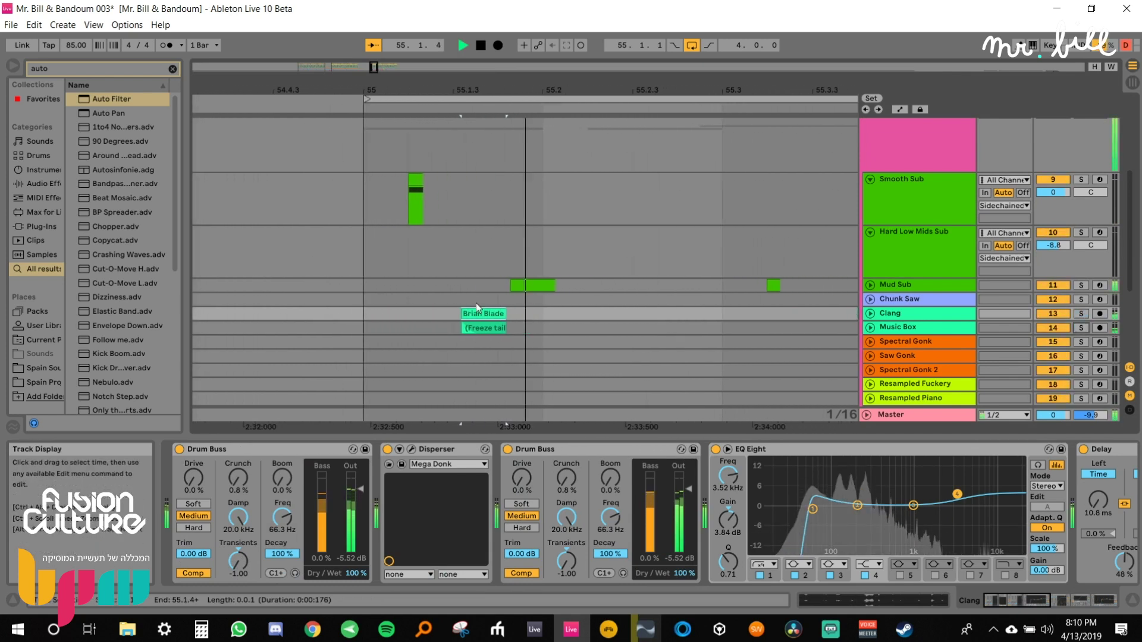
left_click(477, 309)
left_click(919, 205)
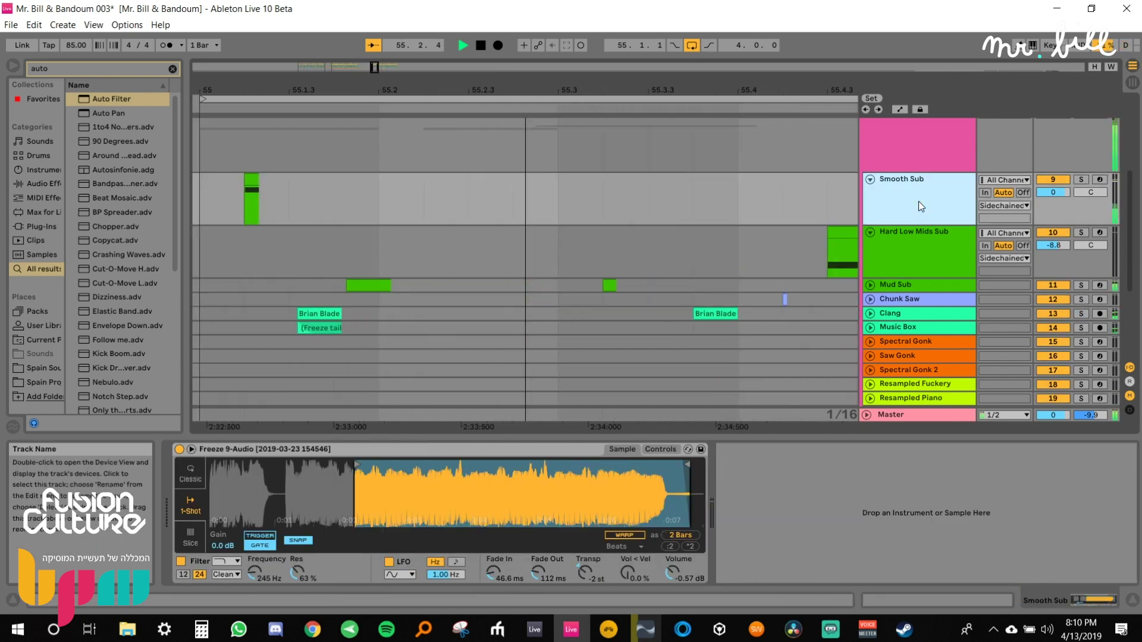
Switch the 2-Audio 1 clip at 56.1.1 to a different region of its recording, playing to check it.
scroll(613, 273, "down", 3)
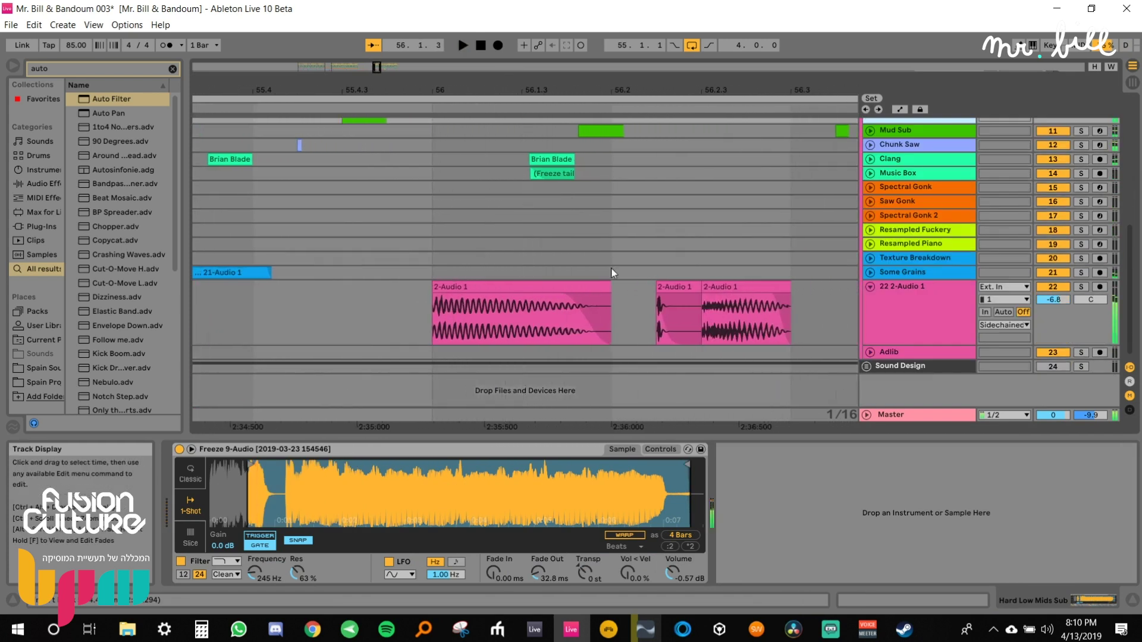
left_click_drag(527, 91, 527, 47)
double_click(546, 295)
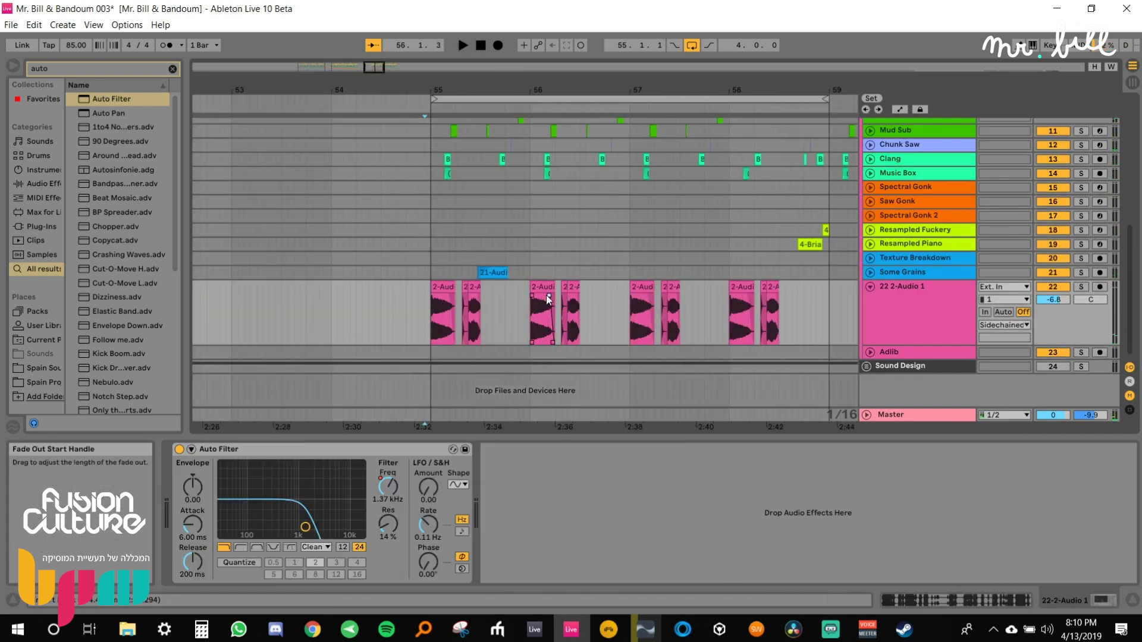
mouse_move(676, 457)
left_mouse_down()
mouse_move(780, 456)
mouse_move(698, 457)
mouse_move(709, 456)
mouse_move(717, 483)
left_mouse_up()
key("space")
left_click_drag(559, 91, 557, 119)
double_click(489, 288)
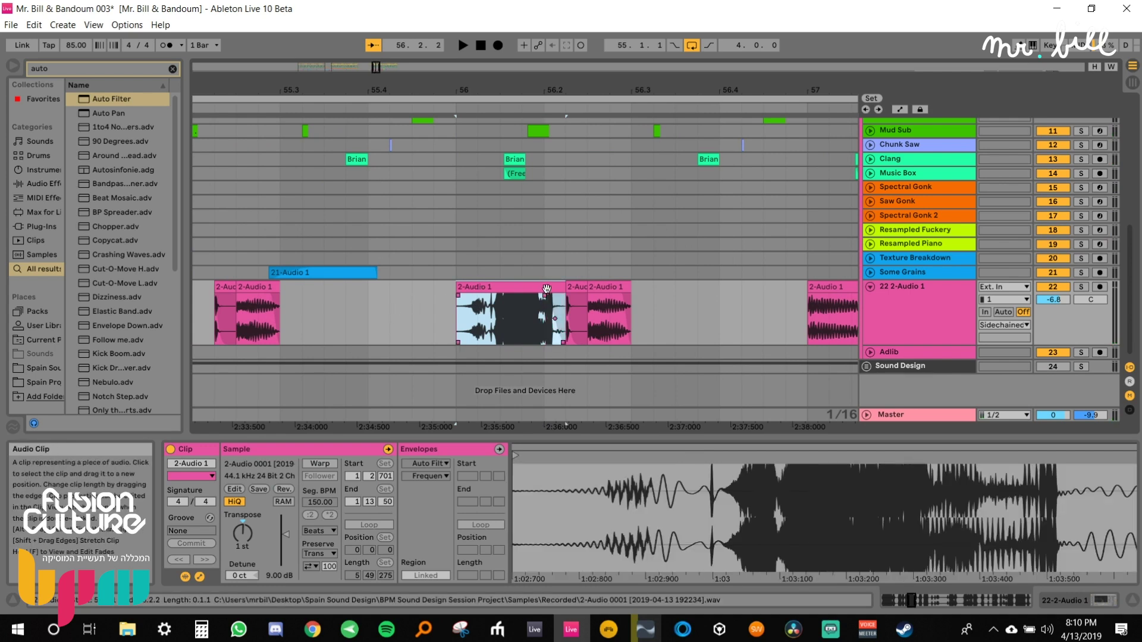
Lower the gain of the 2-Audio 1 clip at 56.1.1 to 2.44 dB.
left_click(366, 308)
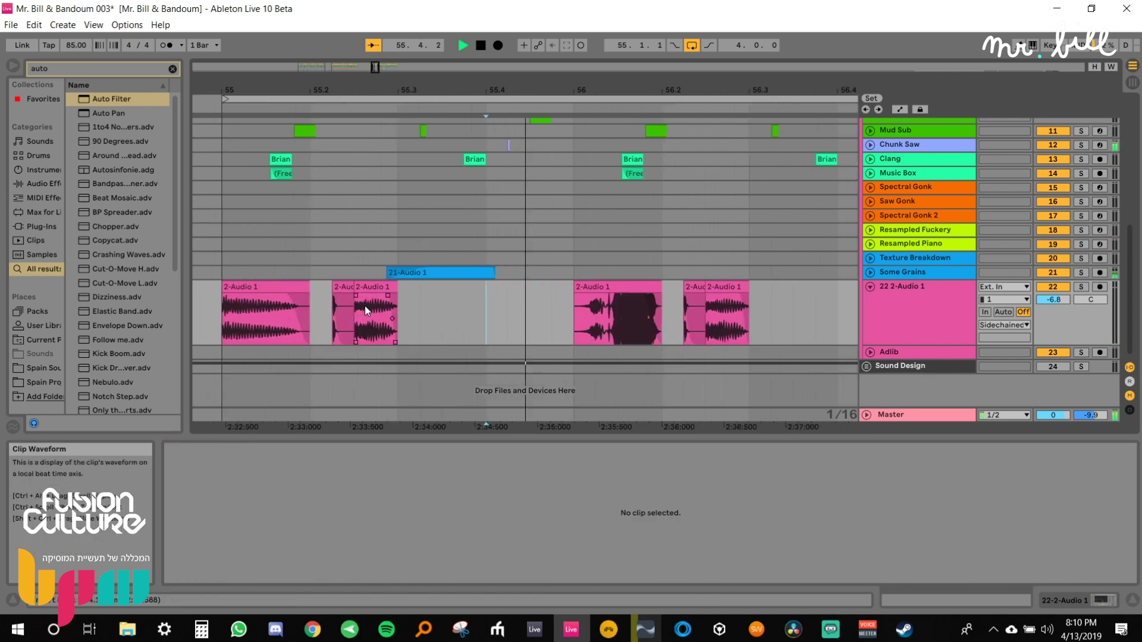
left_click(470, 300)
left_click_drag(473, 90, 474, 122)
left_click_drag(750, 446, 748, 416)
left_click_drag(285, 534, 285, 542)
scroll(732, 462, "up", 2)
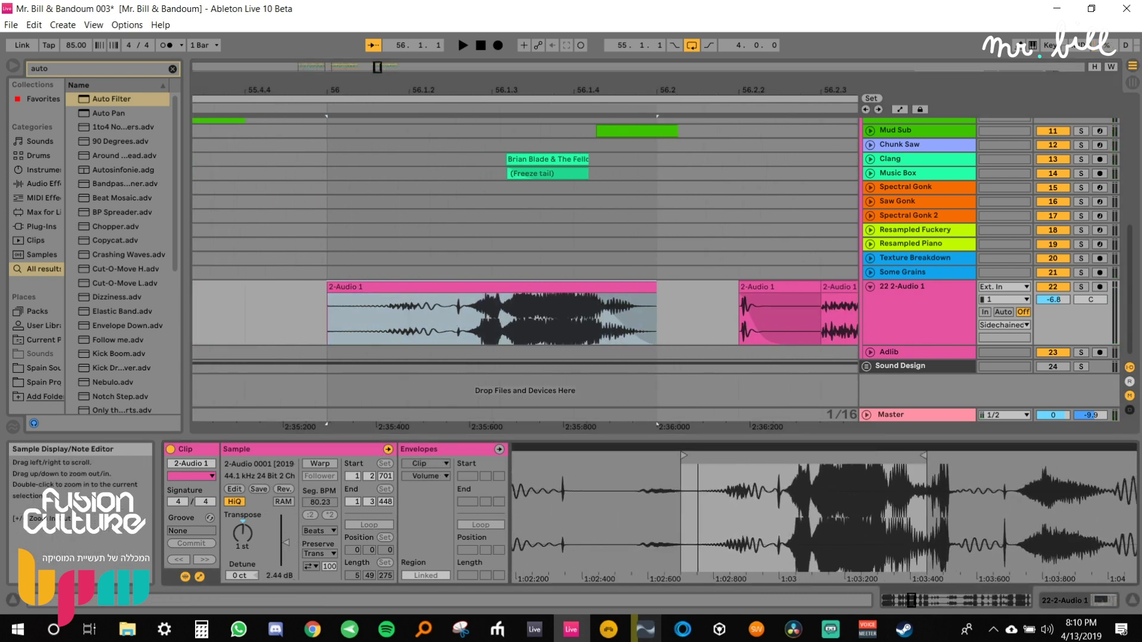
Adjust the sample start of the 2-Audio 1 clip at 56.1.1 to 1.2.645, checking the timing by playback.
left_click_drag(684, 456, 675, 456)
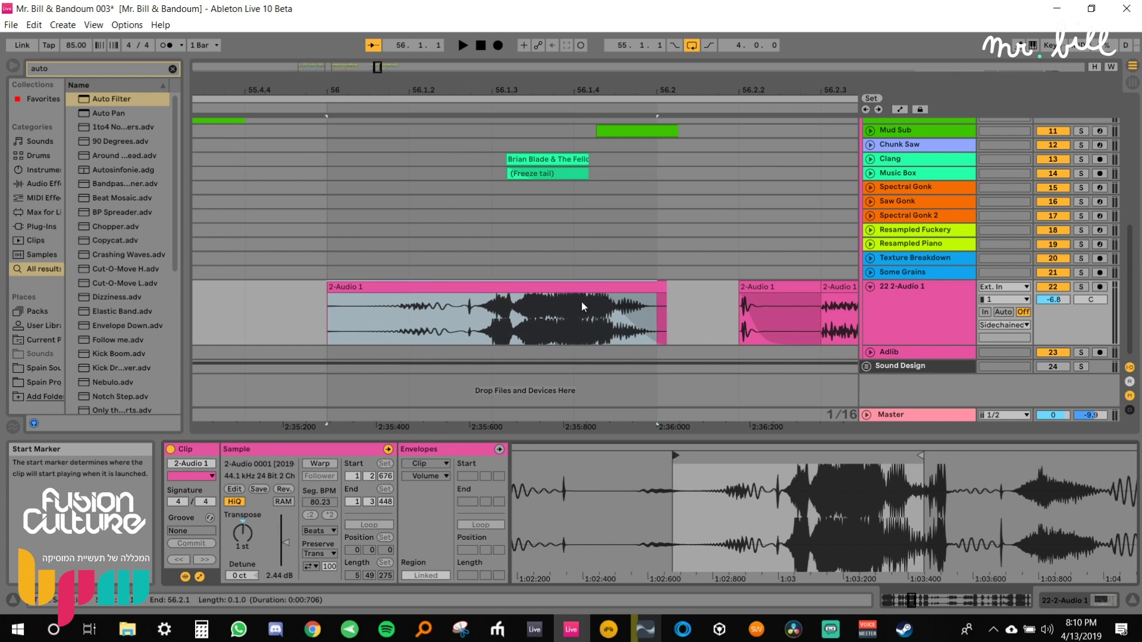
left_click_drag(494, 322, 708, 308)
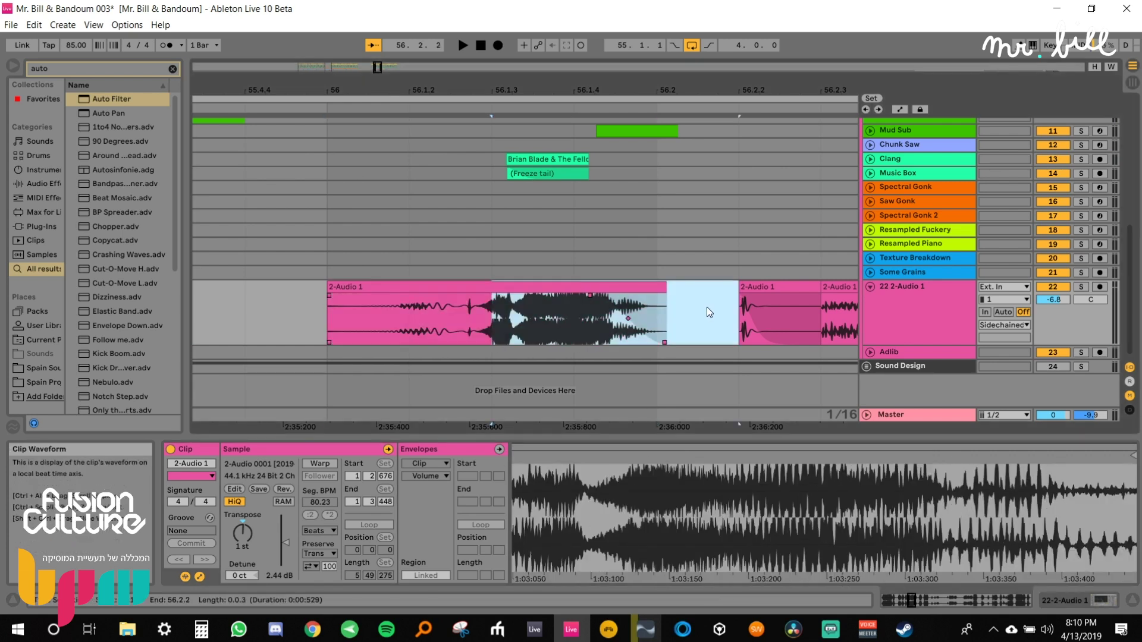
left_click(565, 299)
mouse_move(513, 476)
left_mouse_down()
mouse_move(598, 494)
mouse_move(703, 480)
left_mouse_up()
left_click_drag(543, 456, 592, 456)
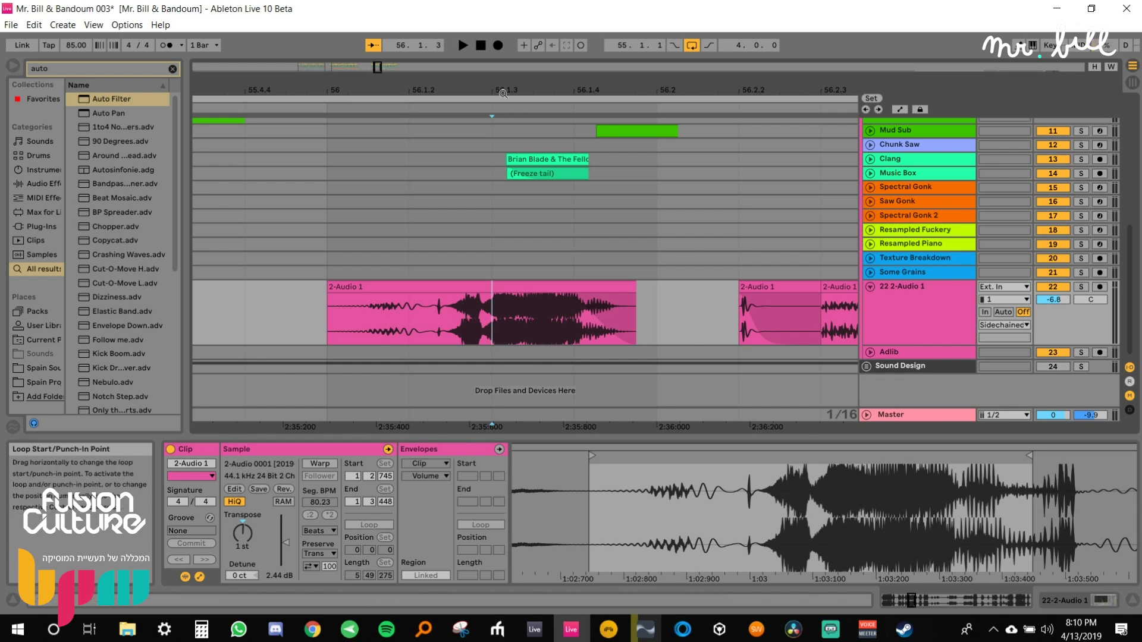
mouse_move(603, 480)
left_mouse_down()
mouse_move(662, 462)
mouse_move(630, 455)
left_mouse_up()
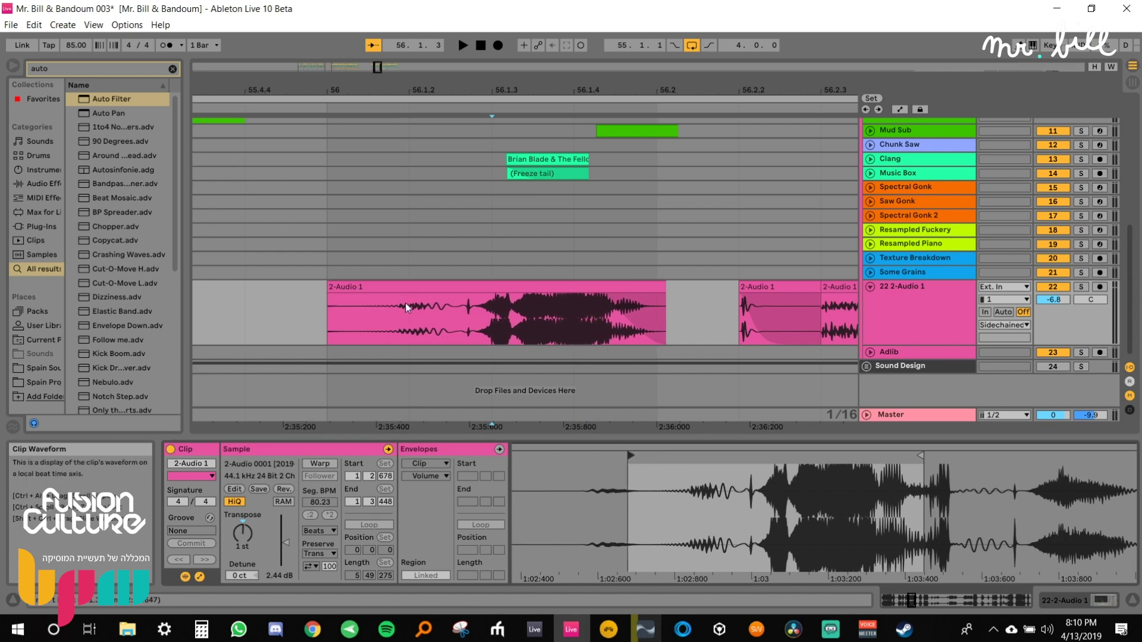
left_click(355, 326)
key("space")
key("space")
left_click_drag(654, 498, 691, 482)
left_click_drag(606, 456, 599, 455)
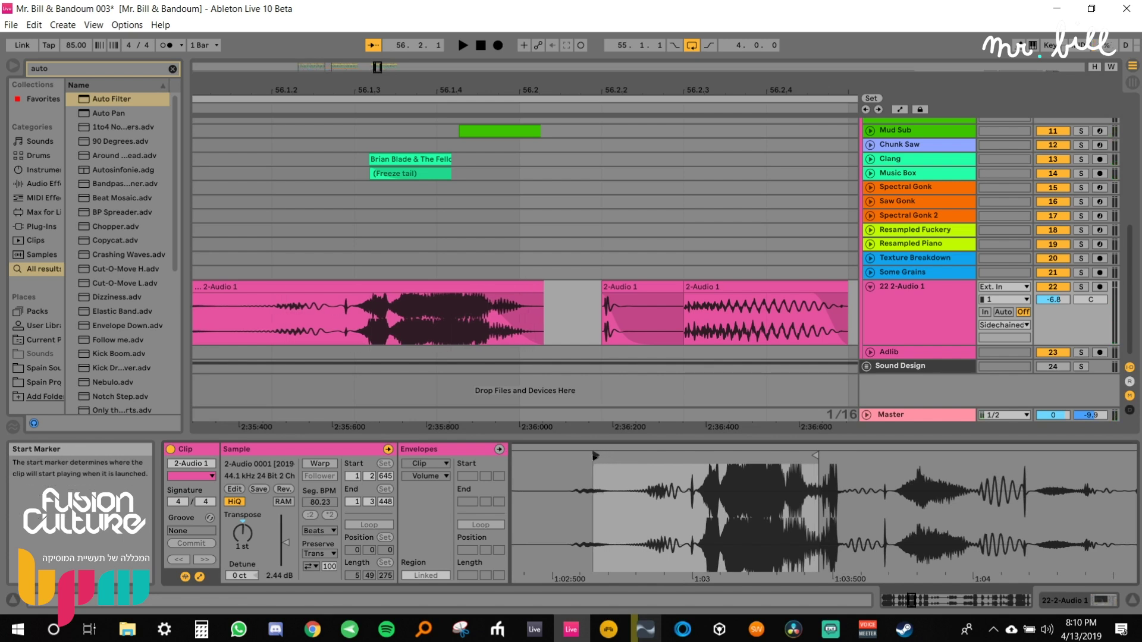
Play the reworked 2-Audio 1 clip at 56.1.1 to check it in the mix.
left_click_drag(269, 344, 331, 324)
left_click_drag(279, 90, 364, 72)
left_click(321, 285)
left_click(319, 271)
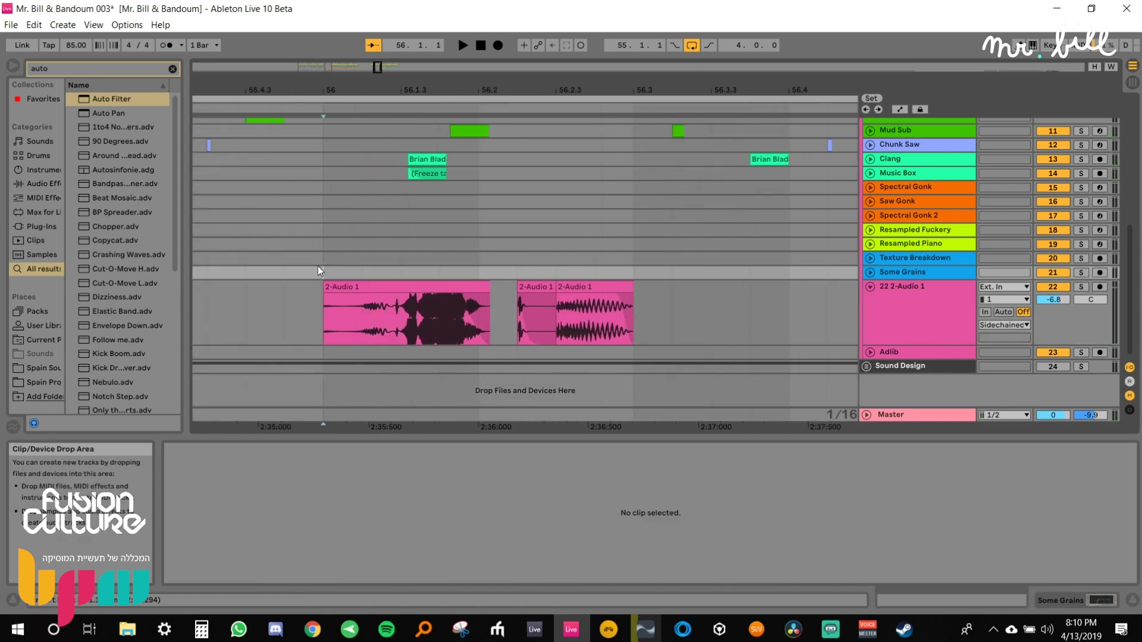
left_click(383, 286)
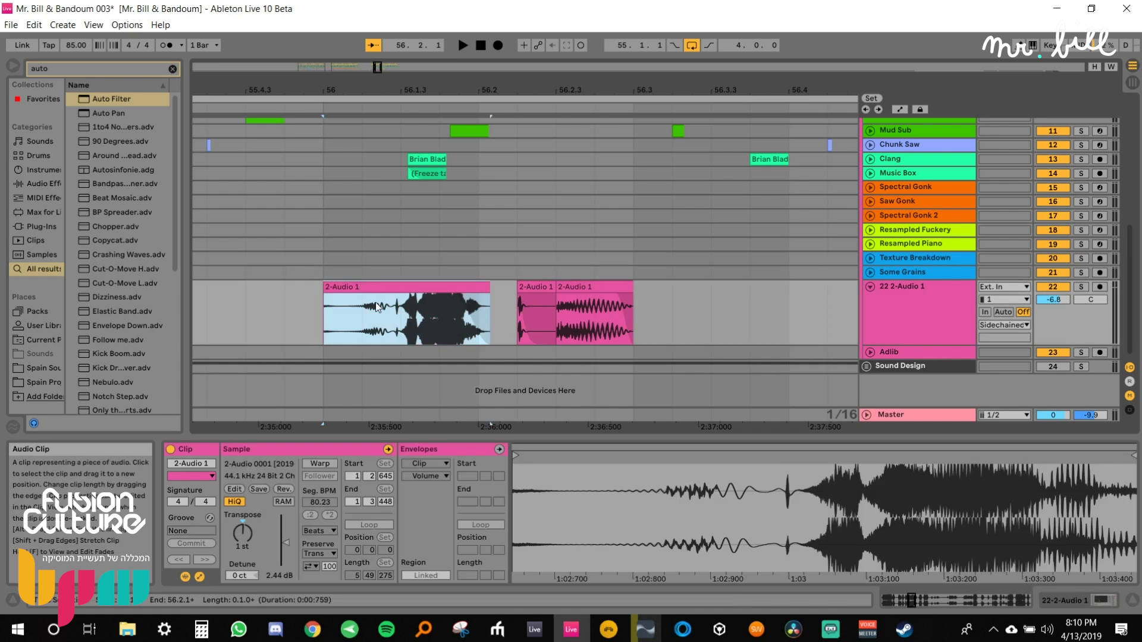
key("space")
key("space")
Trim the end of the 2-Audio 1 clip at 56.1.1 back to 56.2.1 and play the arrangement.
left_click(497, 301)
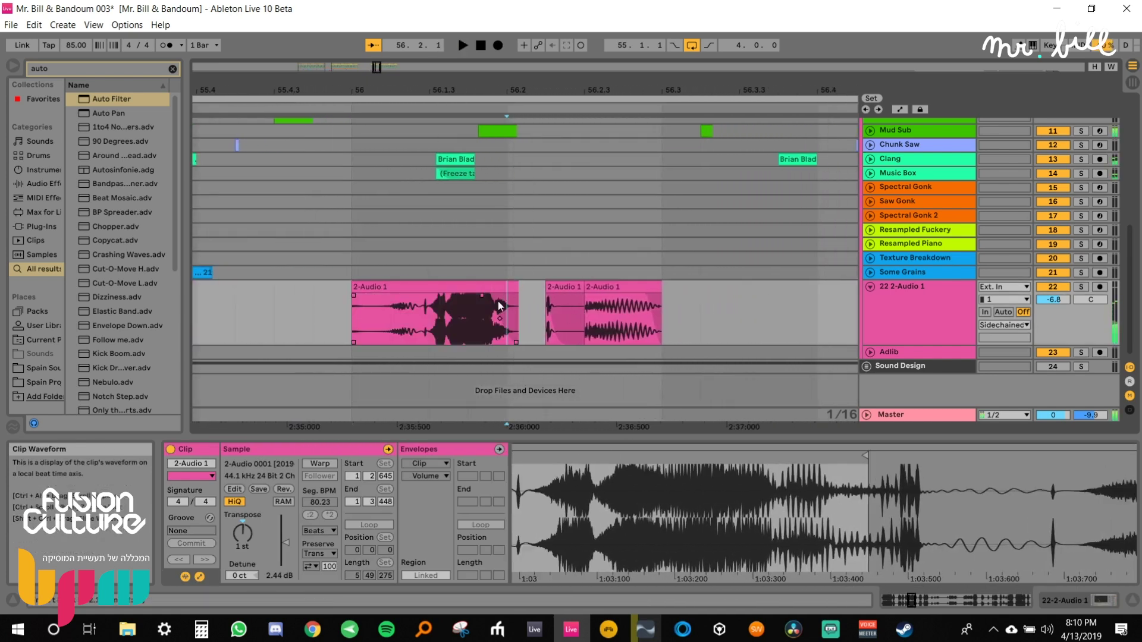
left_click_drag(518, 287, 506, 287)
key("space")
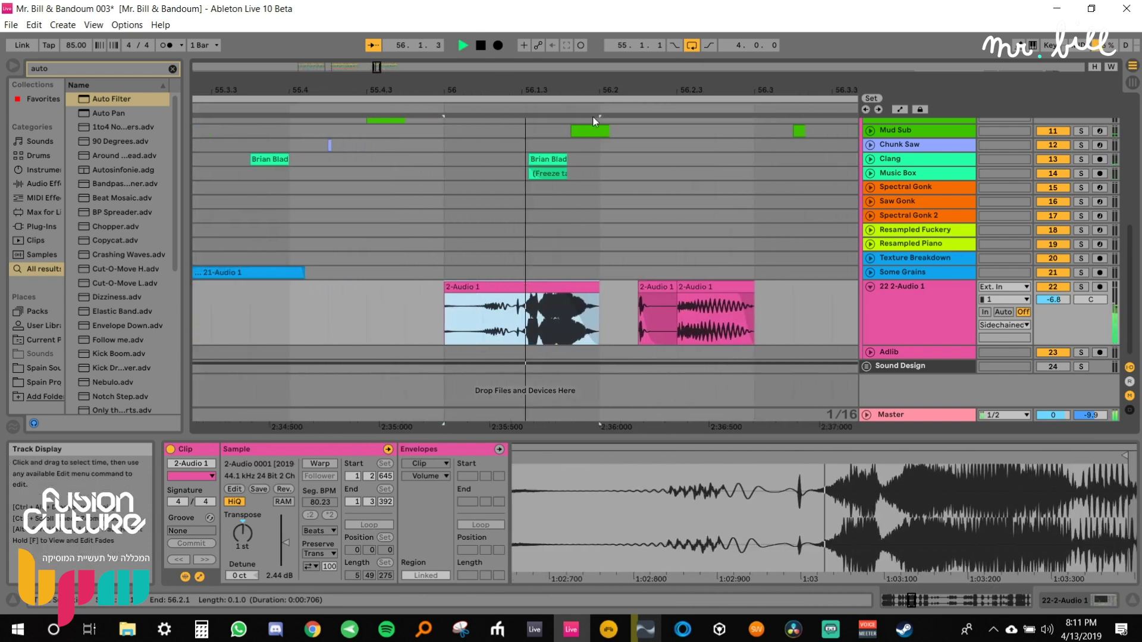
left_click_drag(584, 90, 576, 60)
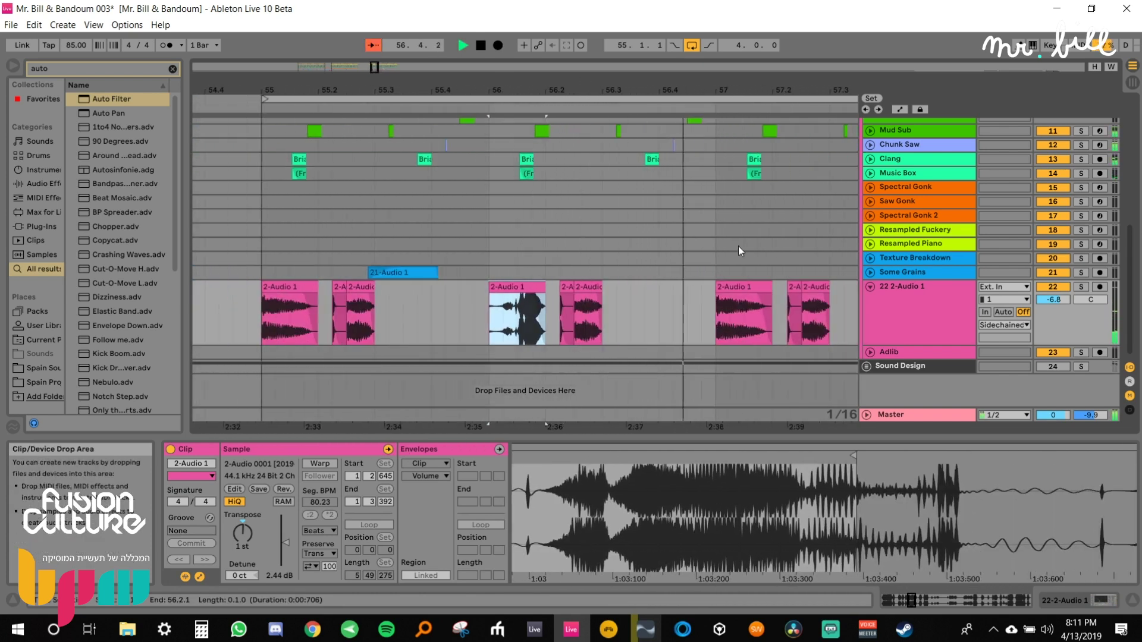
Stop playback, select the 2-Audio 1 clip at 57.1.1 and fold the 2-Audio 1 track.
left_click(740, 303)
key("space")
key("z")
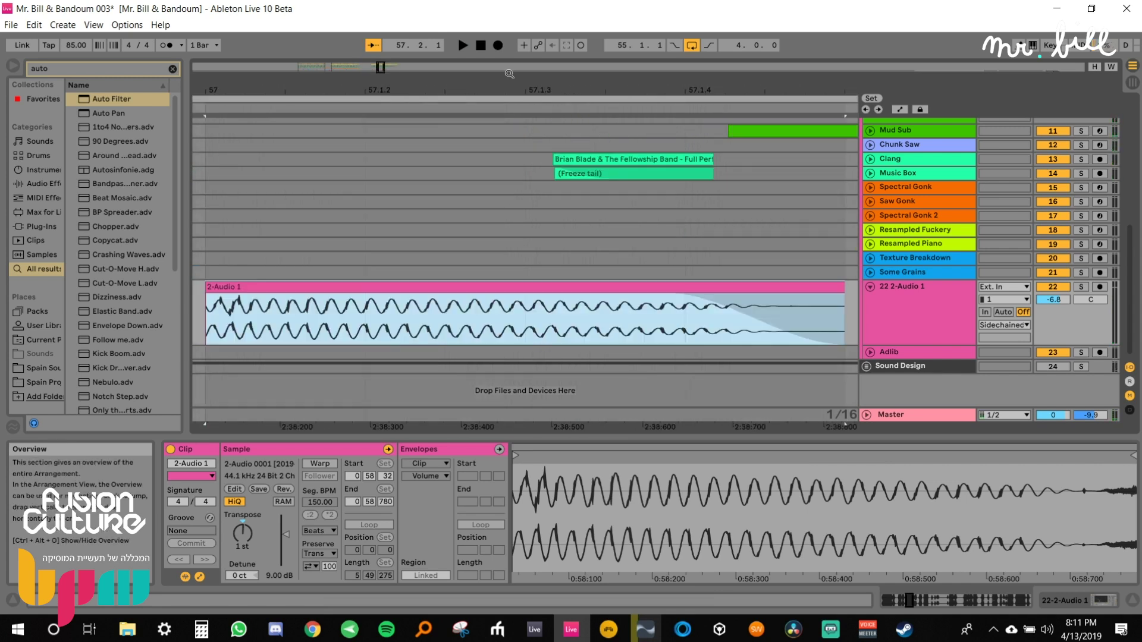
left_click(903, 296)
key("u")
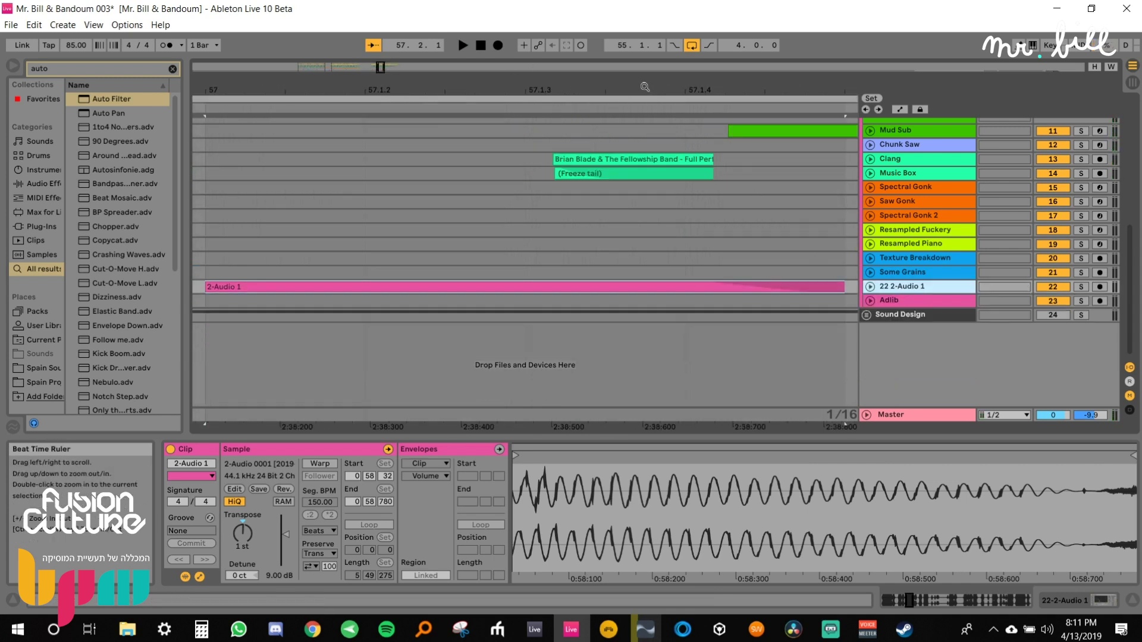
Insert a MIDI track below 2-Audio 1 and load the sample of the clip at 57.1.1 into it as a Simpler.
left_click_drag(645, 88, 638, 87)
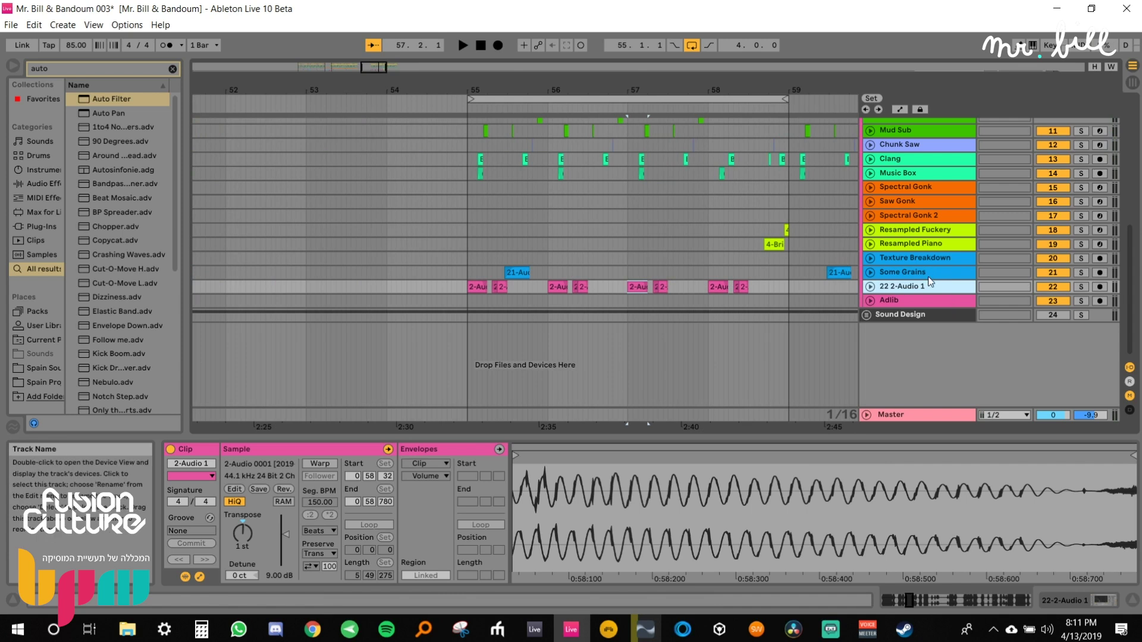
key("ctrl+shift+t")
left_click_drag(638, 286, 492, 497)
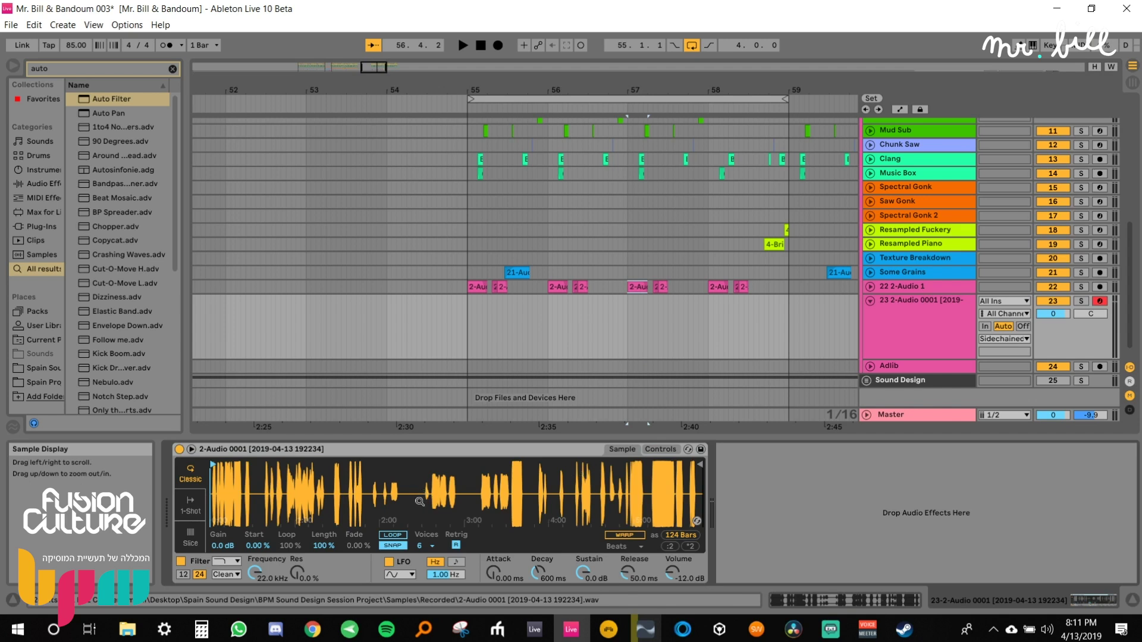
Try Simpler's Slice mode by Transient with 56% sensitivity, and play the loop from 55.1.1.
left_click(191, 535)
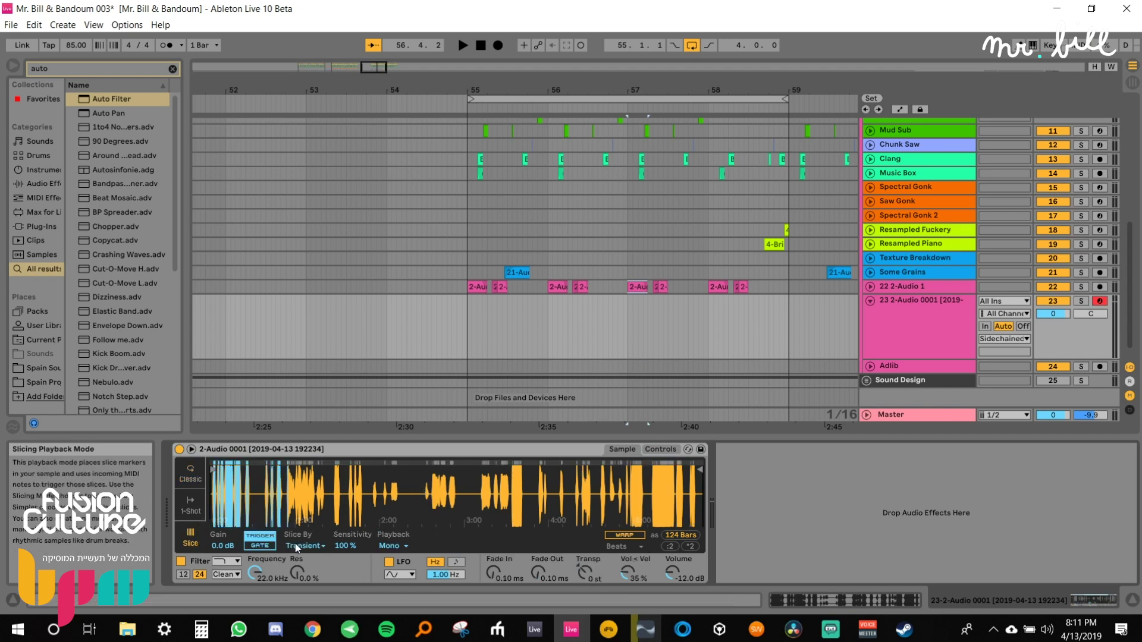
left_click_drag(334, 546, 334, 562)
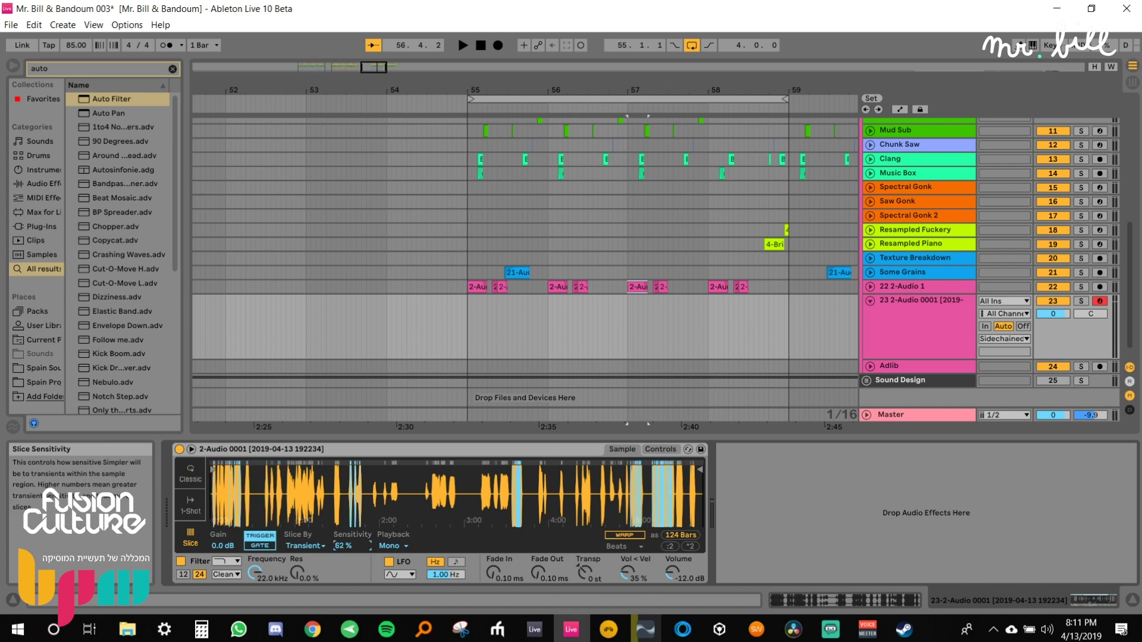
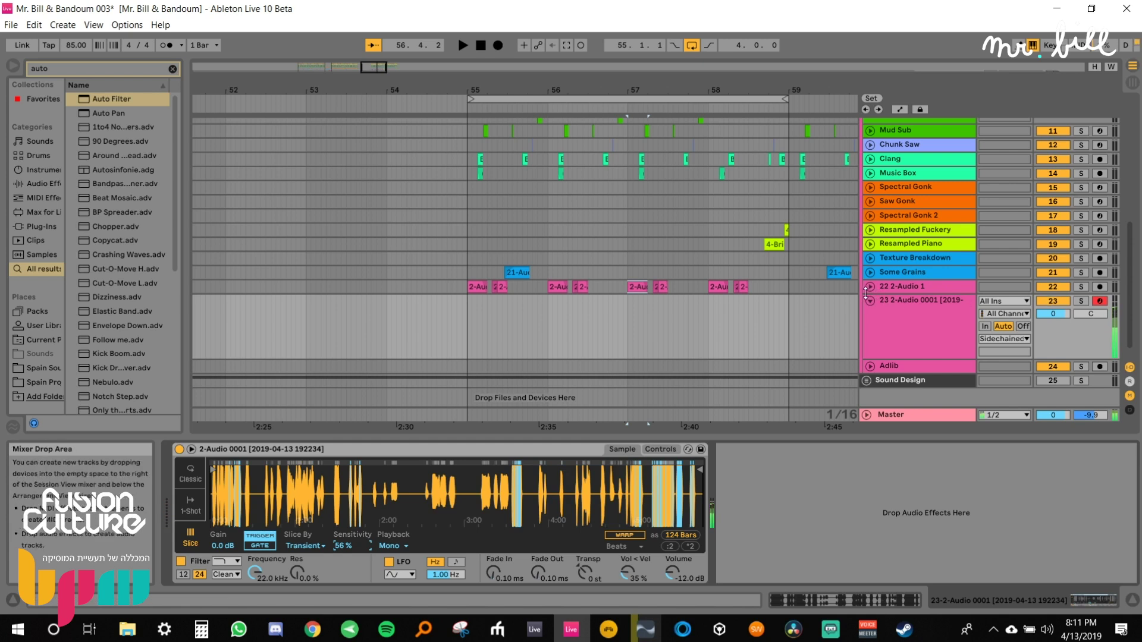
left_click(466, 314)
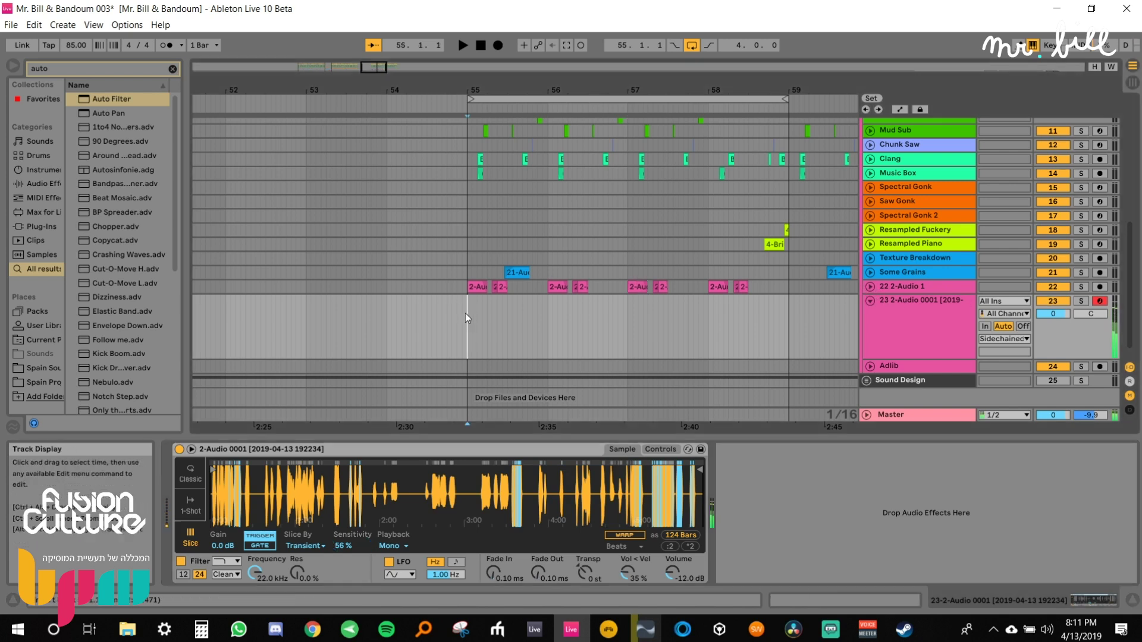
key("space")
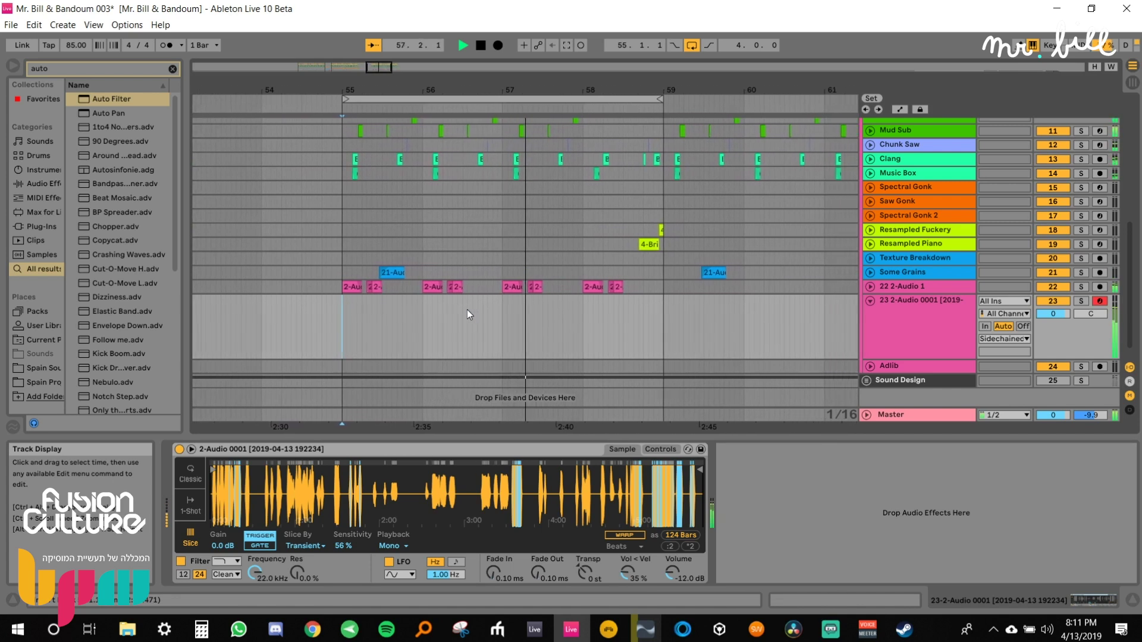
key("space")
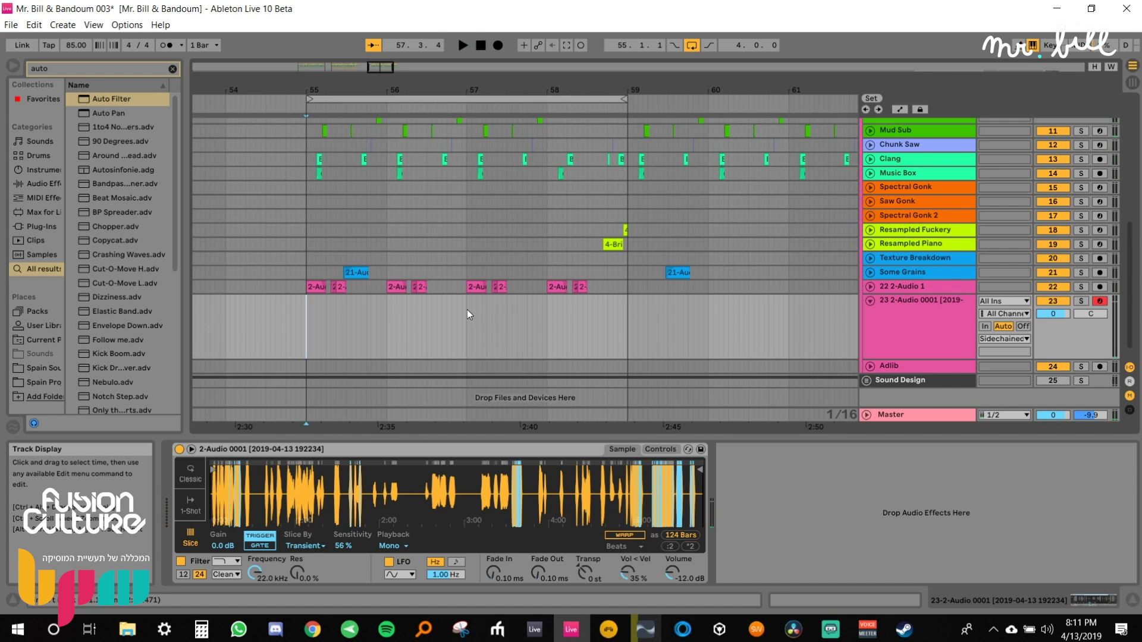
Switch Simpler to 1-Shot mode and narrow the sample region to the burst between about 0:17.6 and 0:21.
left_click(194, 490)
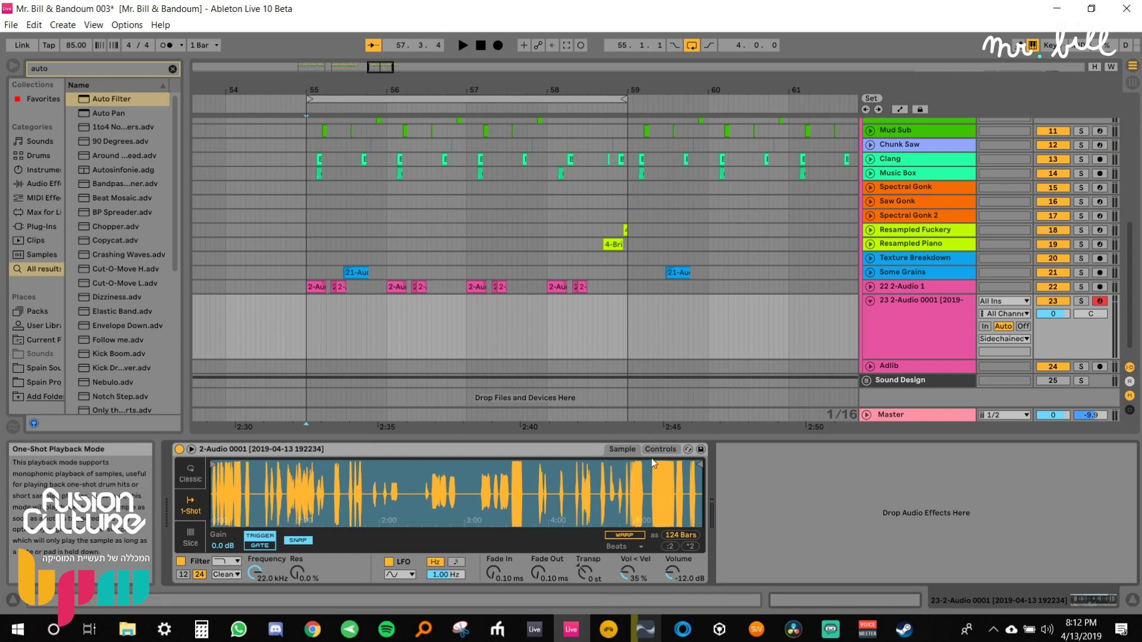
mouse_move(699, 463)
left_mouse_down()
mouse_move(240, 457)
mouse_move(211, 472)
left_mouse_up()
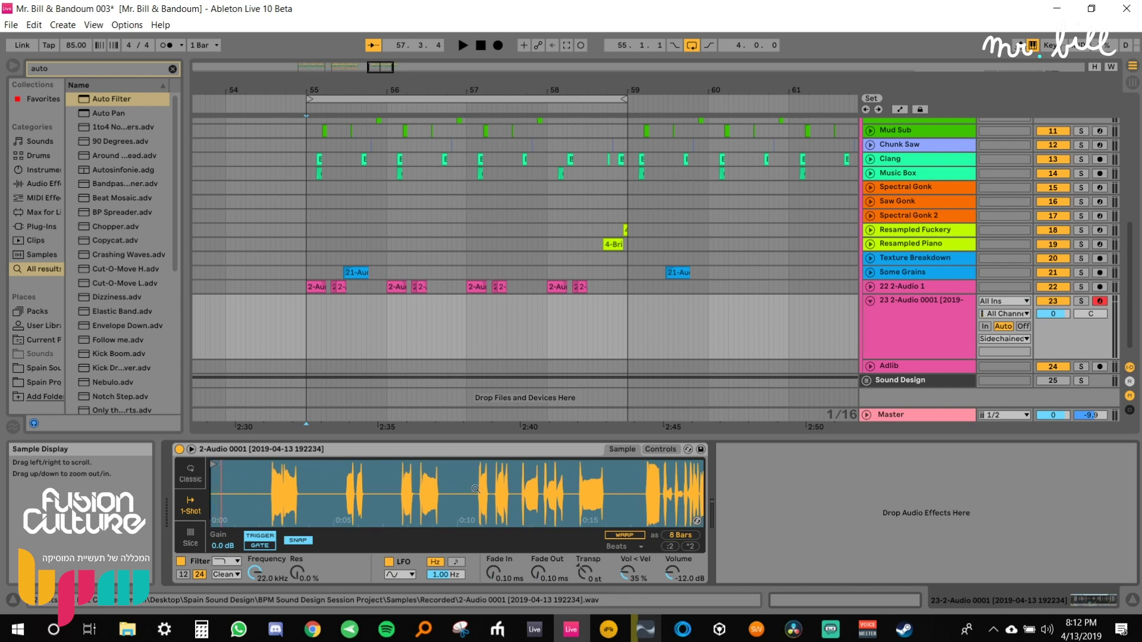
left_click_drag(476, 488, 403, 466)
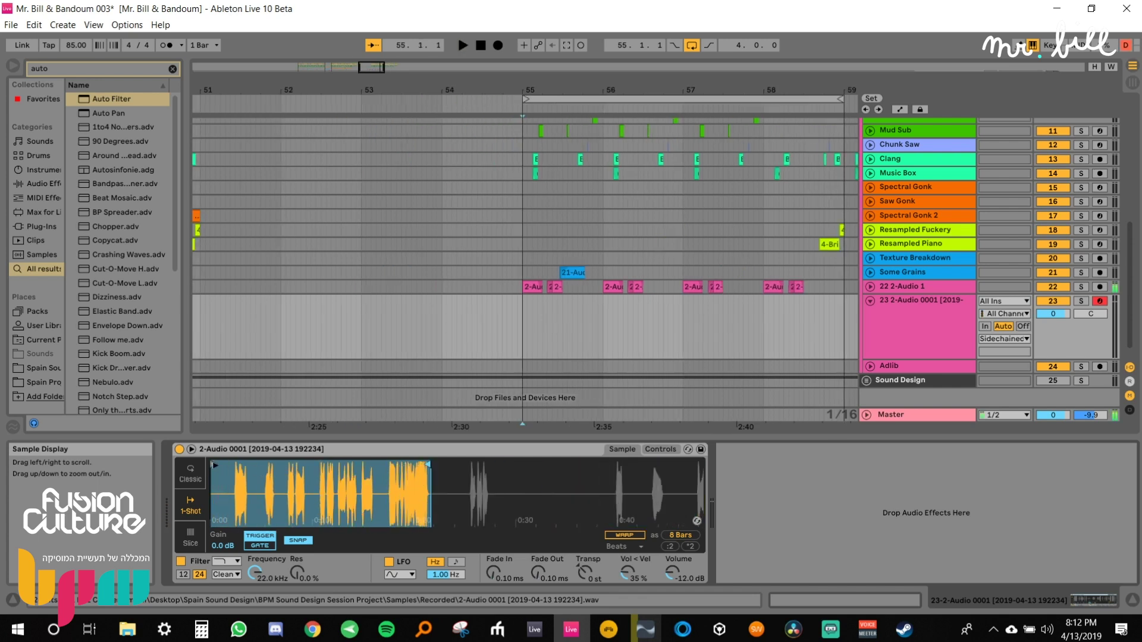
mouse_move(214, 464)
left_mouse_down()
mouse_move(389, 464)
mouse_move(394, 483)
mouse_move(481, 466)
mouse_move(446, 483)
left_mouse_up()
left_click_drag(575, 475, 575, 487)
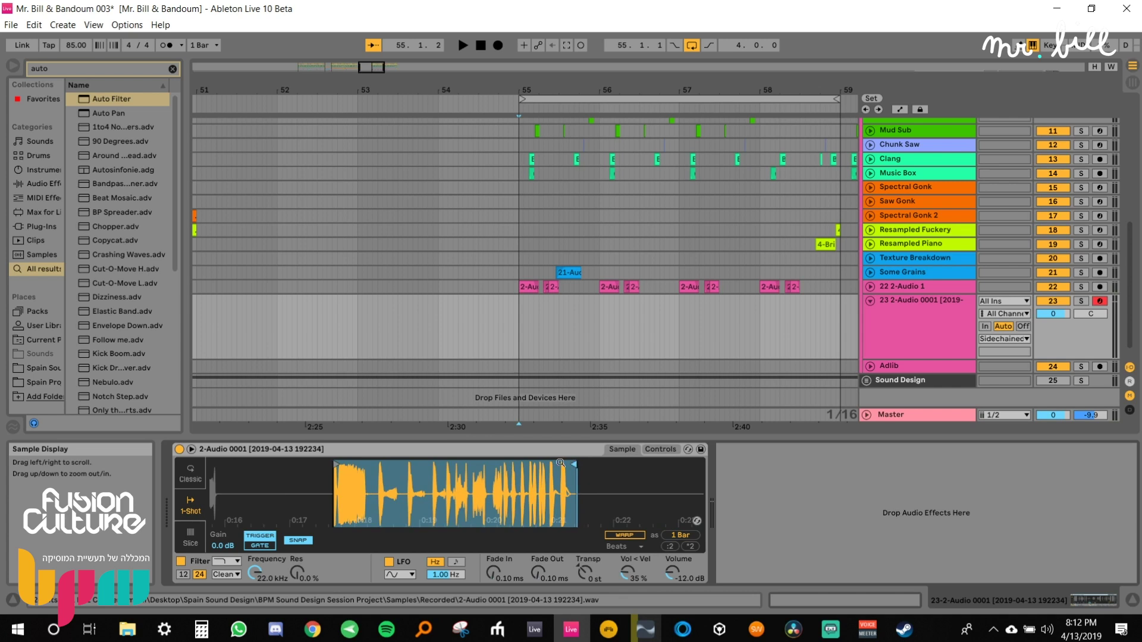
Switch Simpler to Classic mode, enable looping and reduce the sample length to 0.00%.
left_click(190, 474)
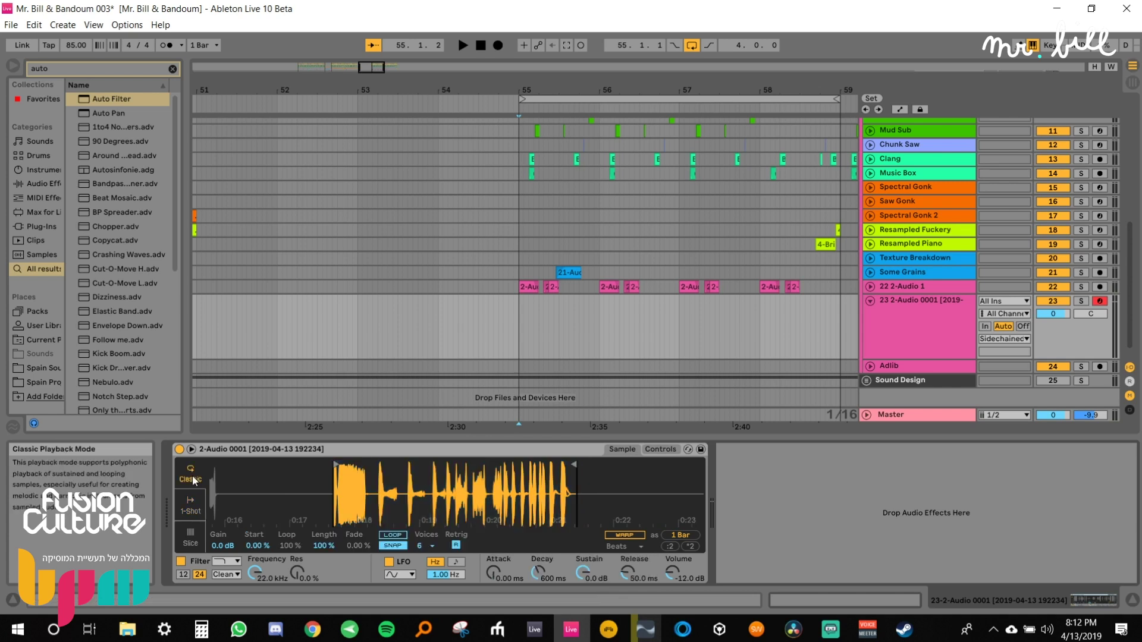
left_click(389, 536)
left_click_drag(325, 545, 326, 601)
left_click_drag(333, 517, 333, 492)
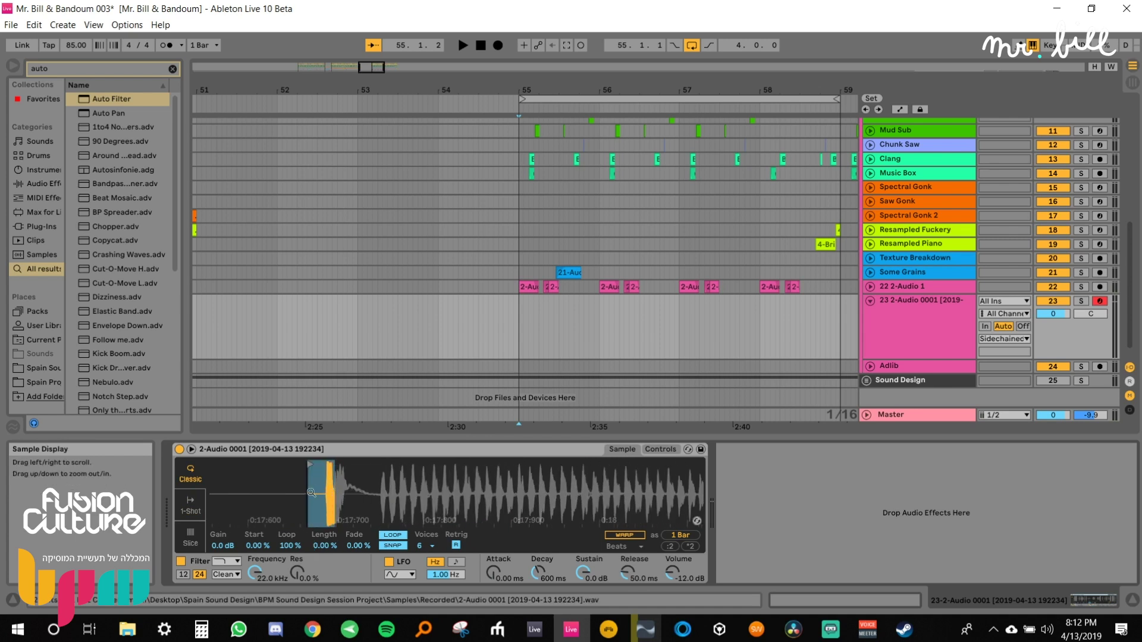
Set the Simpler sample start to 5.47%, turn Snap off and set the length to 0.23%.
left_click_drag(255, 545, 253, 541)
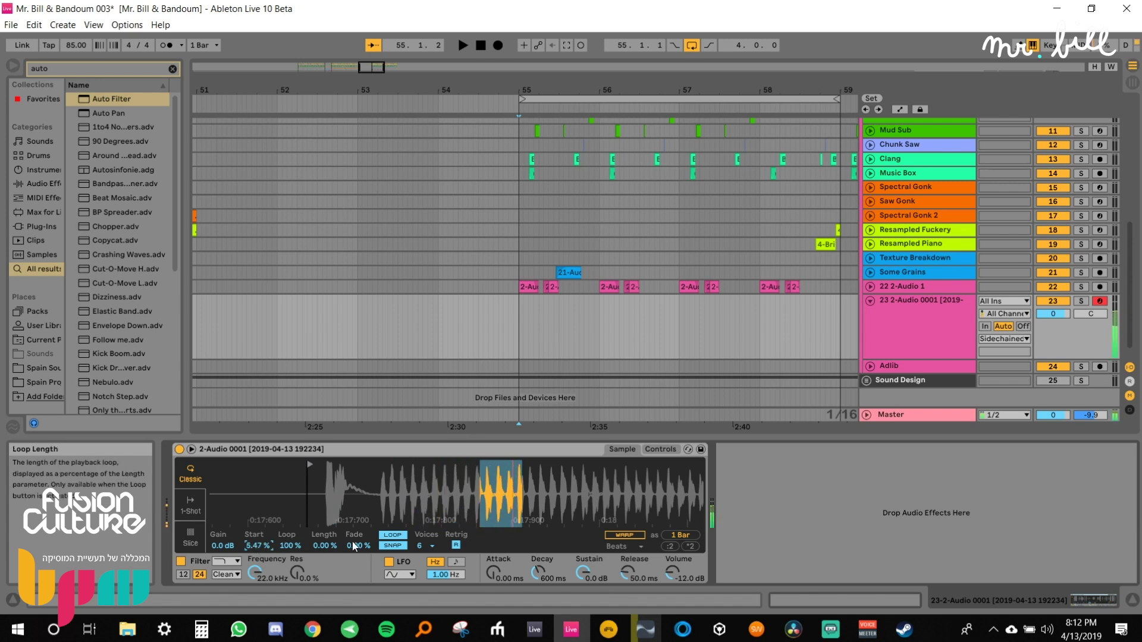
left_click(402, 546)
left_click(326, 545)
left_click_drag(326, 545, 326, 540)
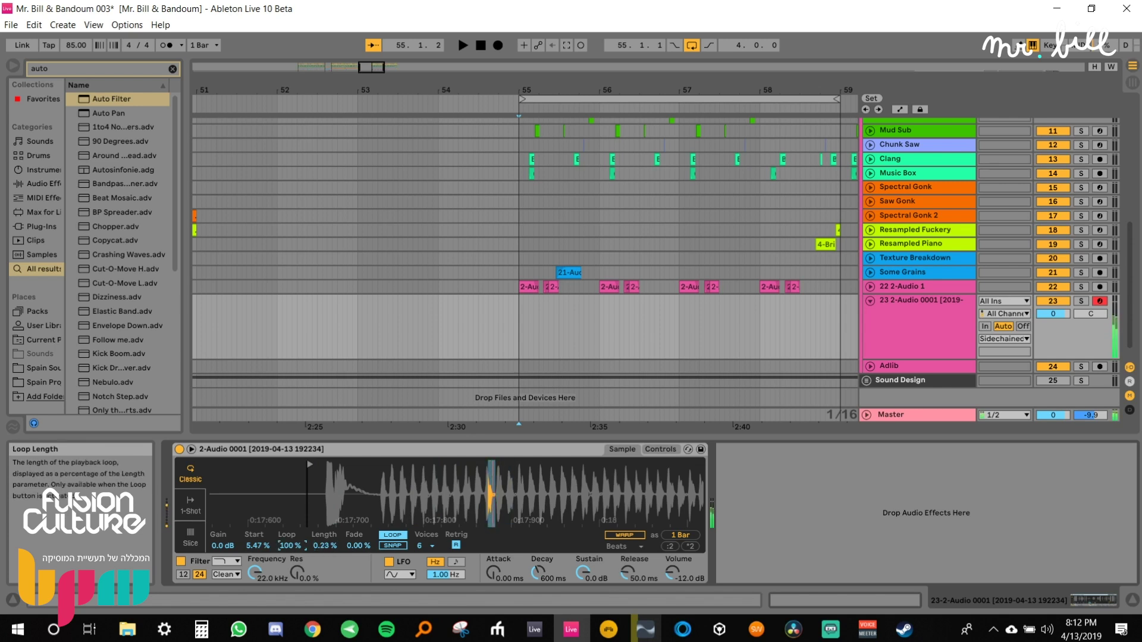
Move the Simpler sample start to 10.5%.
left_click_drag(258, 545, 257, 542)
left_click_drag(470, 479, 336, 495)
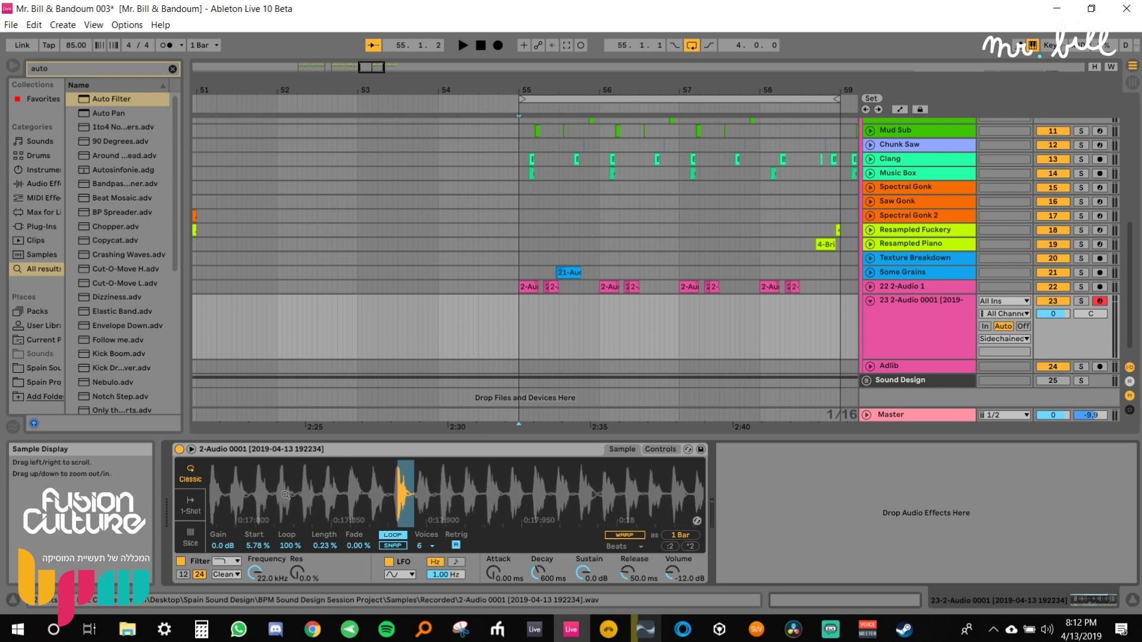
left_click_drag(257, 545, 258, 506)
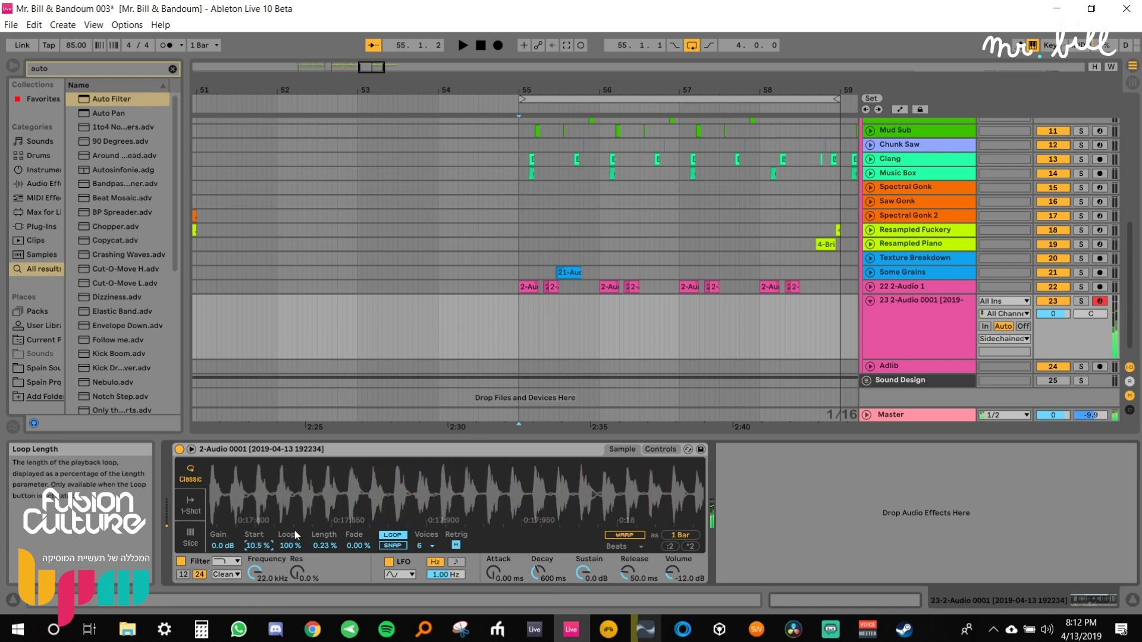
Insert an audio track below track 22 and copy its first 2-Audio 1 clip onto it at bar 55.
mouse_move(394, 482)
left_mouse_down()
mouse_move(398, 473)
mouse_move(409, 488)
left_mouse_up()
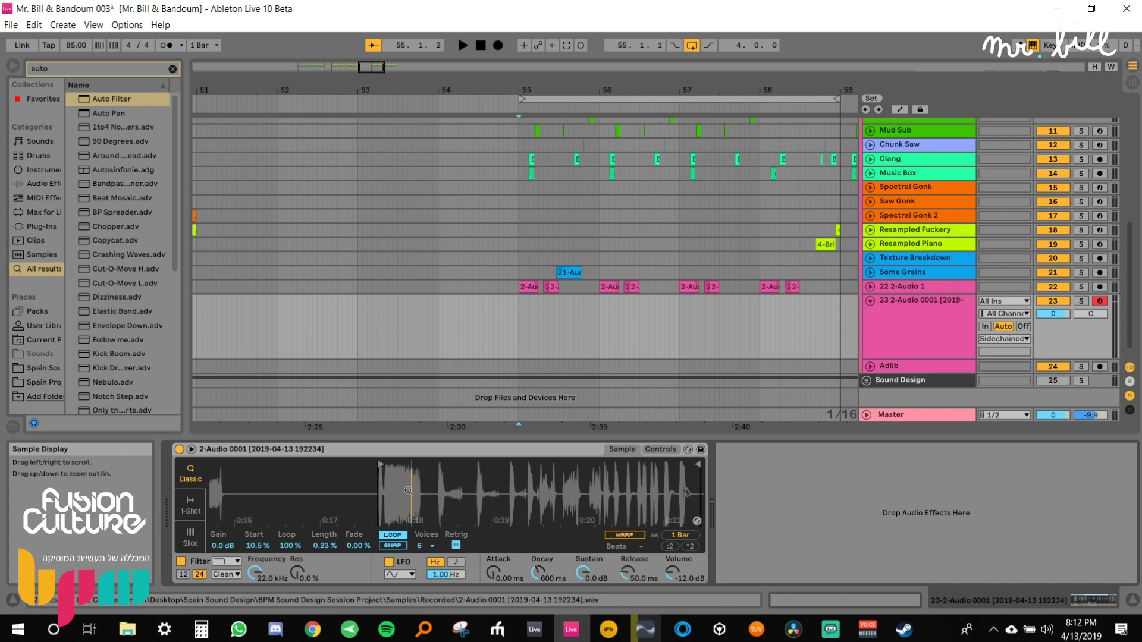
left_click(532, 288)
key("Down")
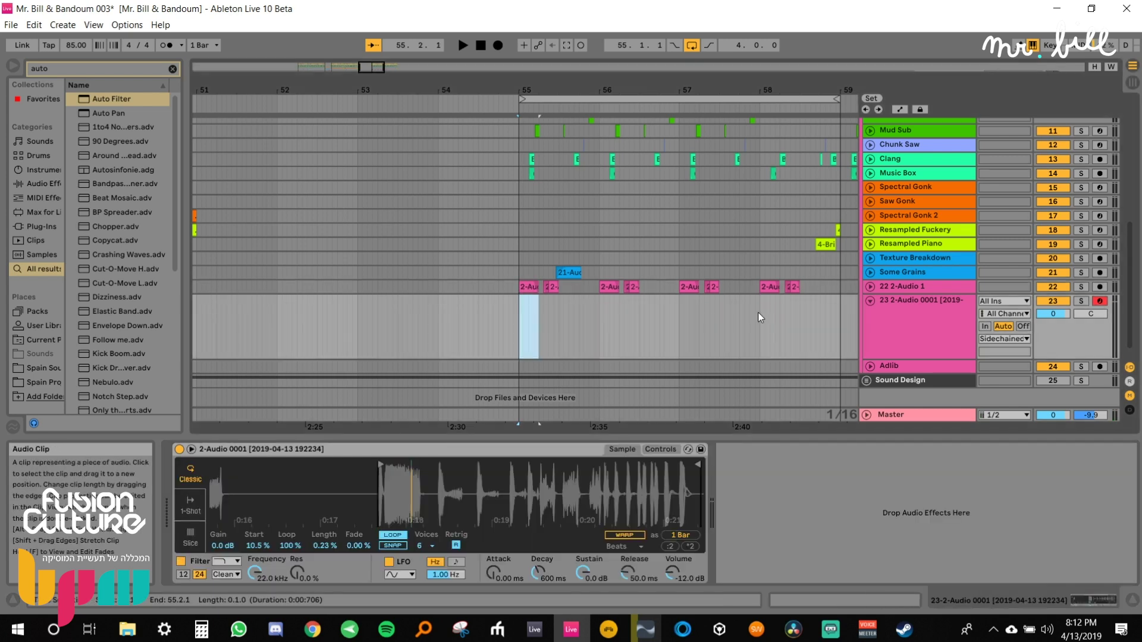
left_click(883, 285)
key("ctrl+t")
right_click(521, 320)
left_click(659, 455)
key("ctrl+v")
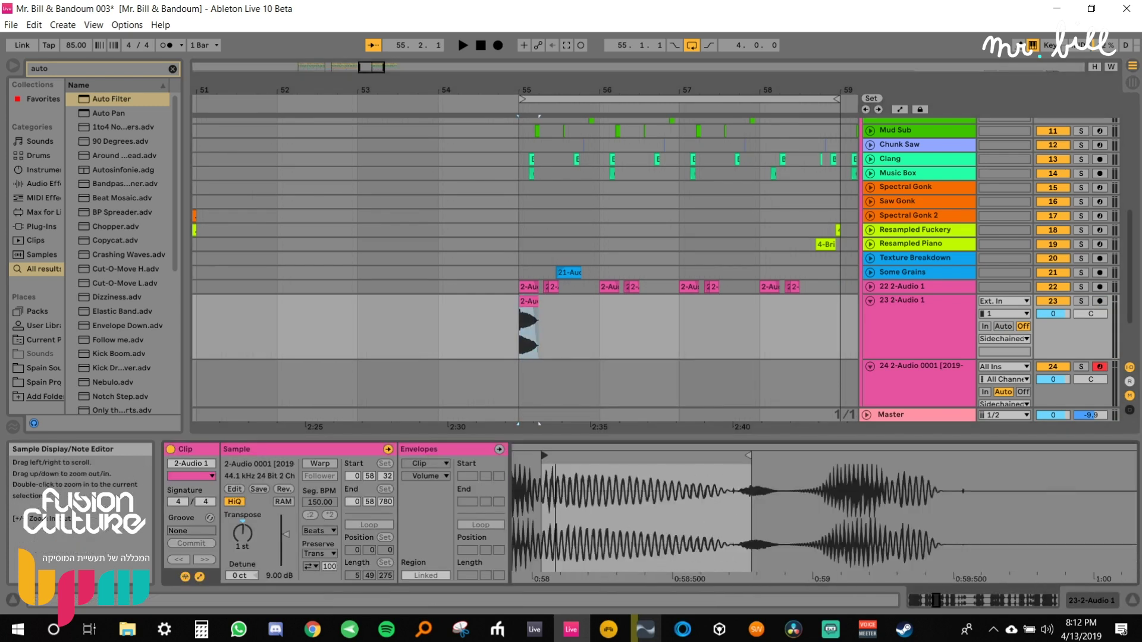
Warp the copied 2-Audio 1 clip, keeping its current timing, and extend its end marker to 1.3.1.
left_click(319, 462)
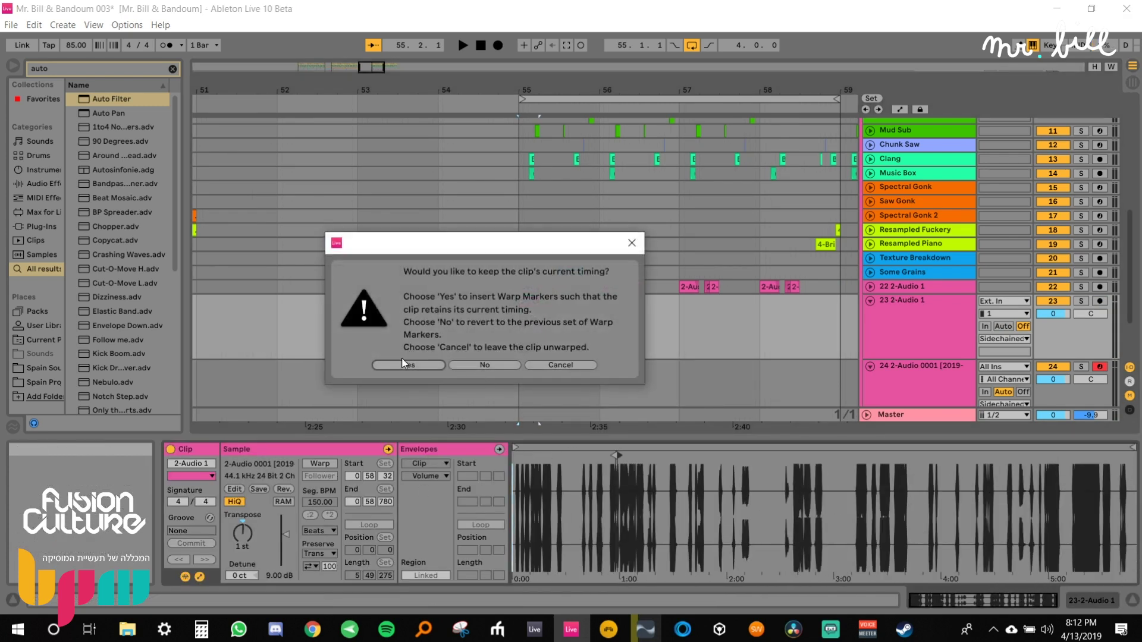
left_click(462, 362)
left_click_drag(647, 456, 797, 467)
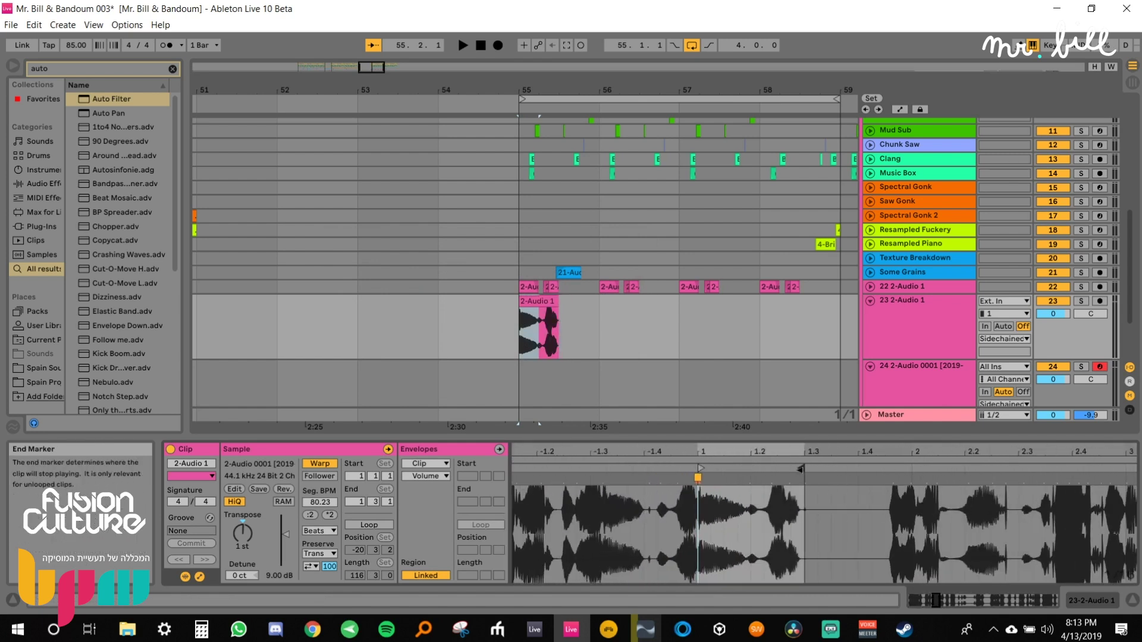
Set the arrangement grid to 1/16 and select the copied clip's audio from its start to about 1.2.4.
right_click(580, 322)
left_click(682, 489)
left_click(547, 302)
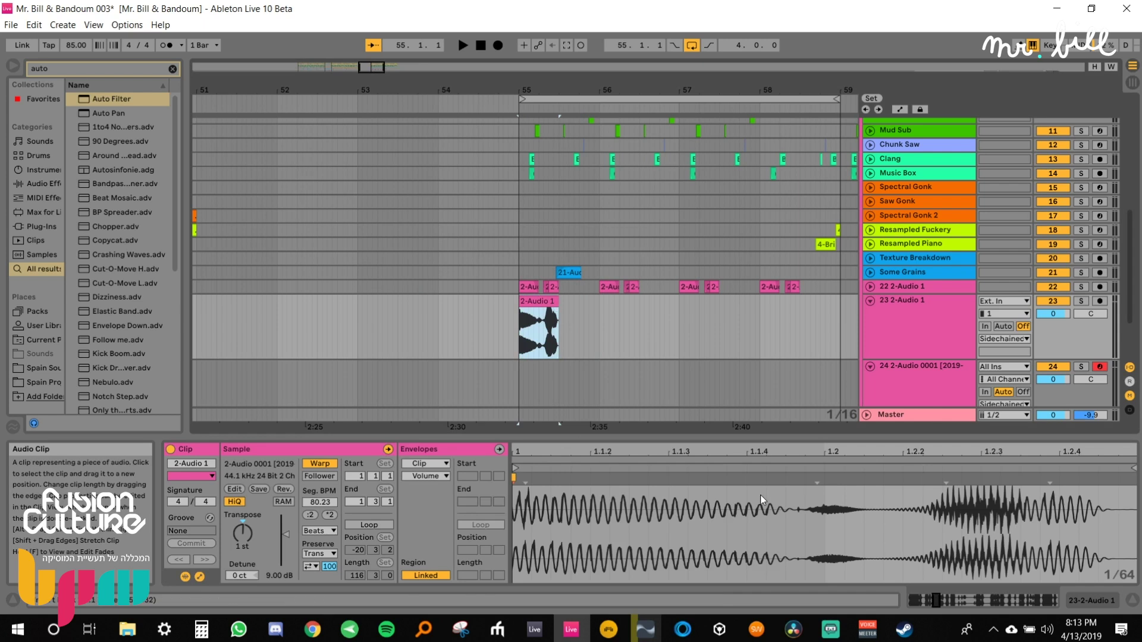
left_click_drag(638, 453, 634, 426)
left_click_drag(588, 521, 847, 521)
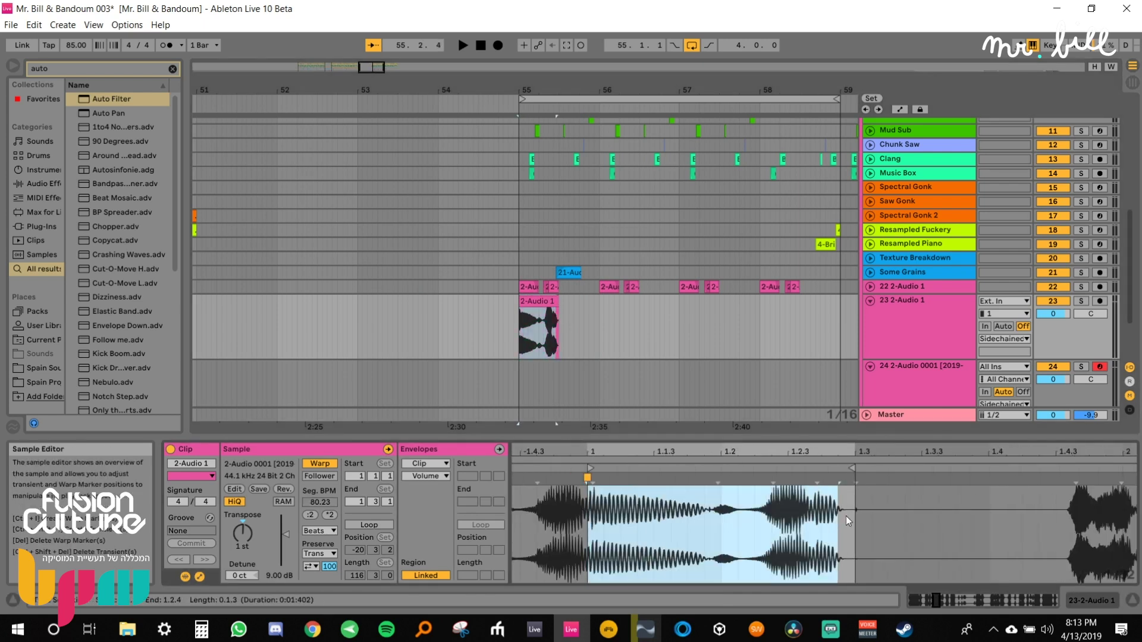
Loop the selected half-bar region of the 2-Audio 1 clip on track 23 and extend the clip to bar 59.
key("ctrl+l")
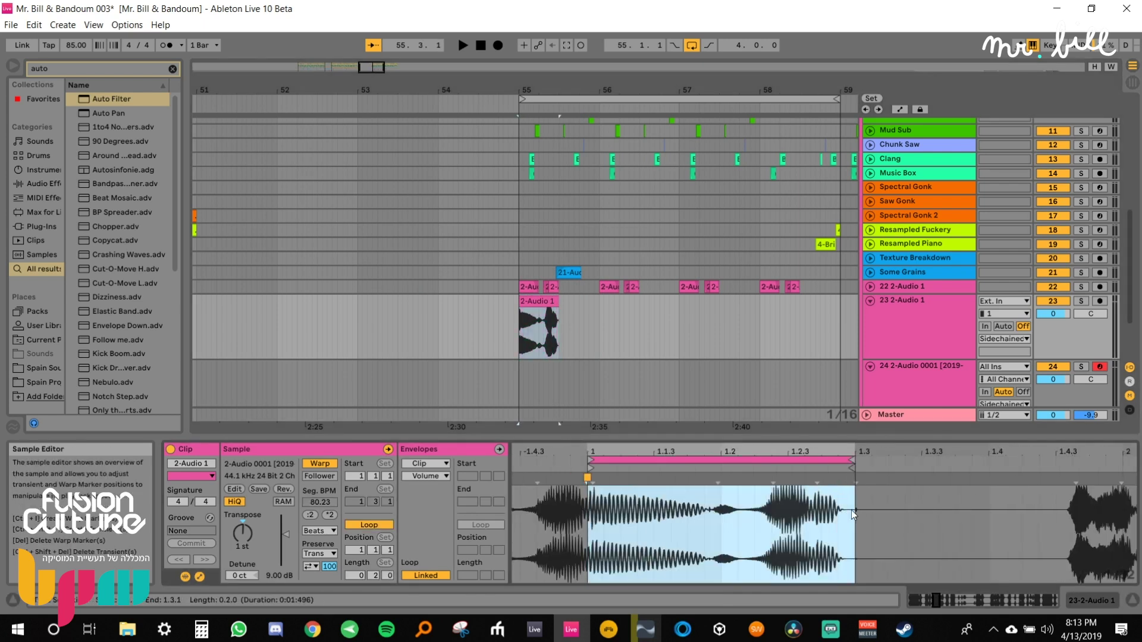
left_click_drag(556, 308, 838, 308)
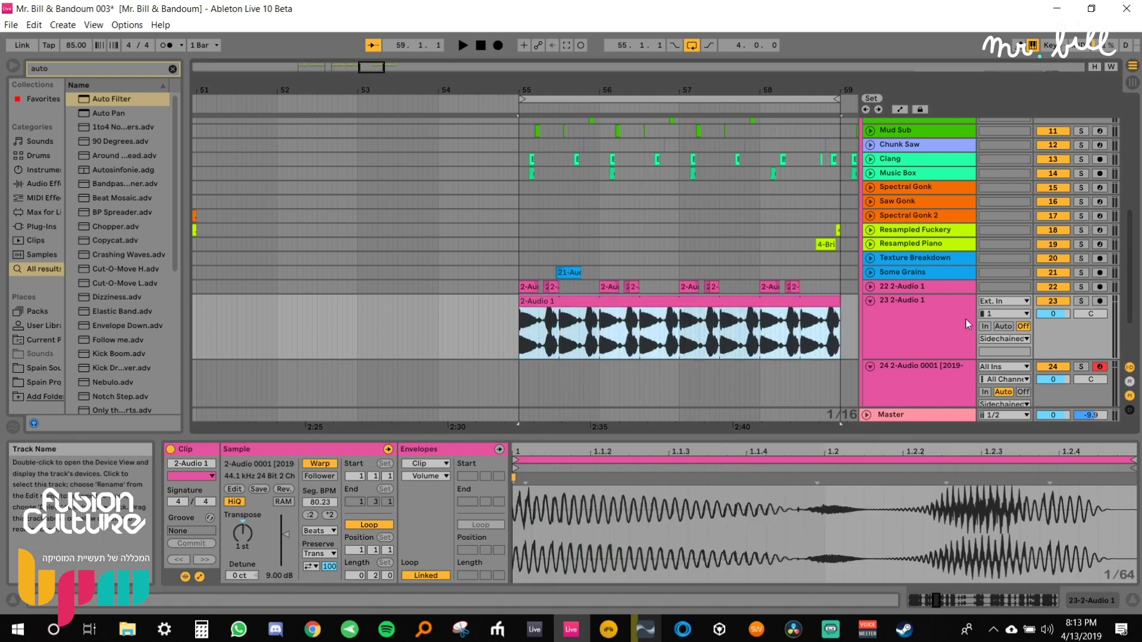
Solo track 23, transpose the looped clip to 13 st, and set its Beats transient envelope to 8 with transient looping off.
left_click(1078, 301)
left_click_drag(254, 526, 253, 508)
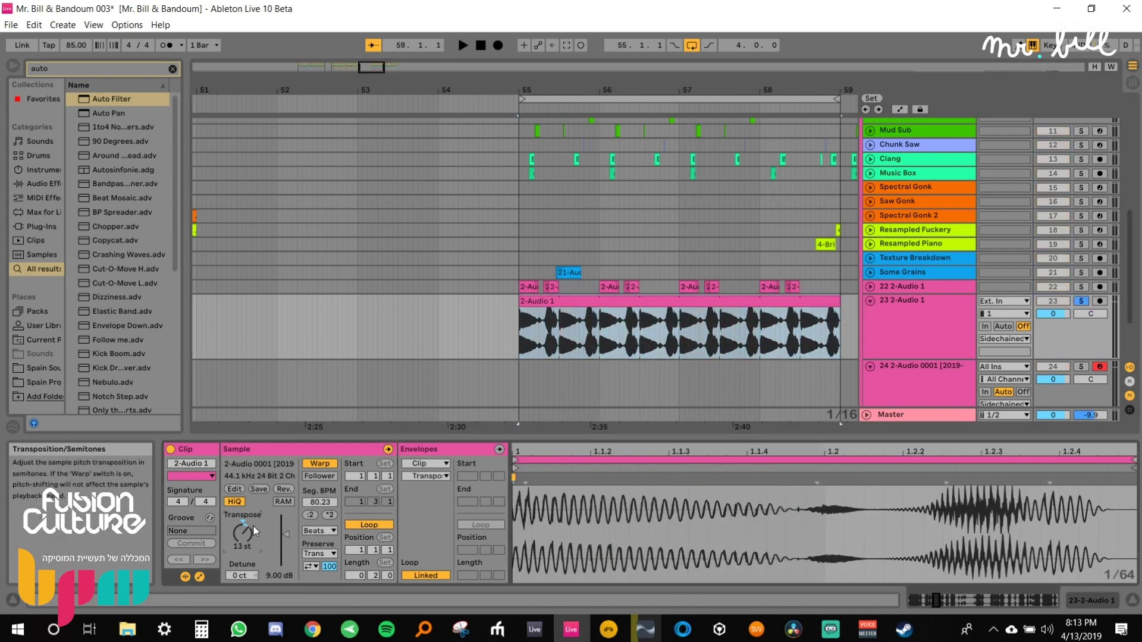
left_click(310, 566)
left_click_drag(329, 567, 329, 621)
key("space")
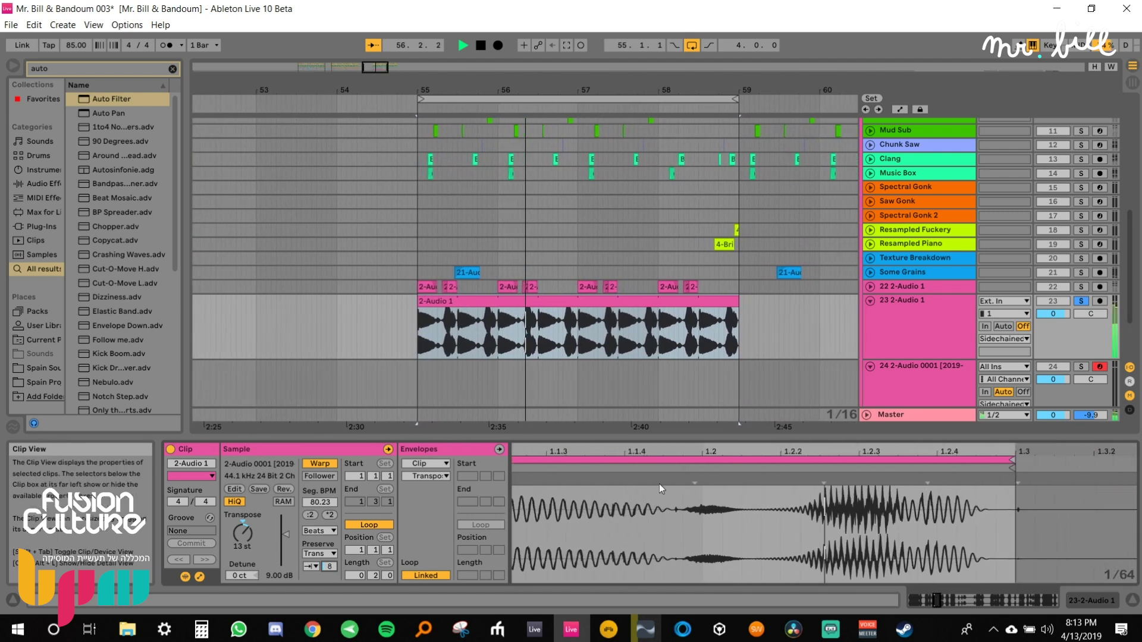
Raise the clip's gain to 10.7 dB and audition it with the full mix.
key("space")
left_click_drag(286, 534, 283, 530)
key("space")
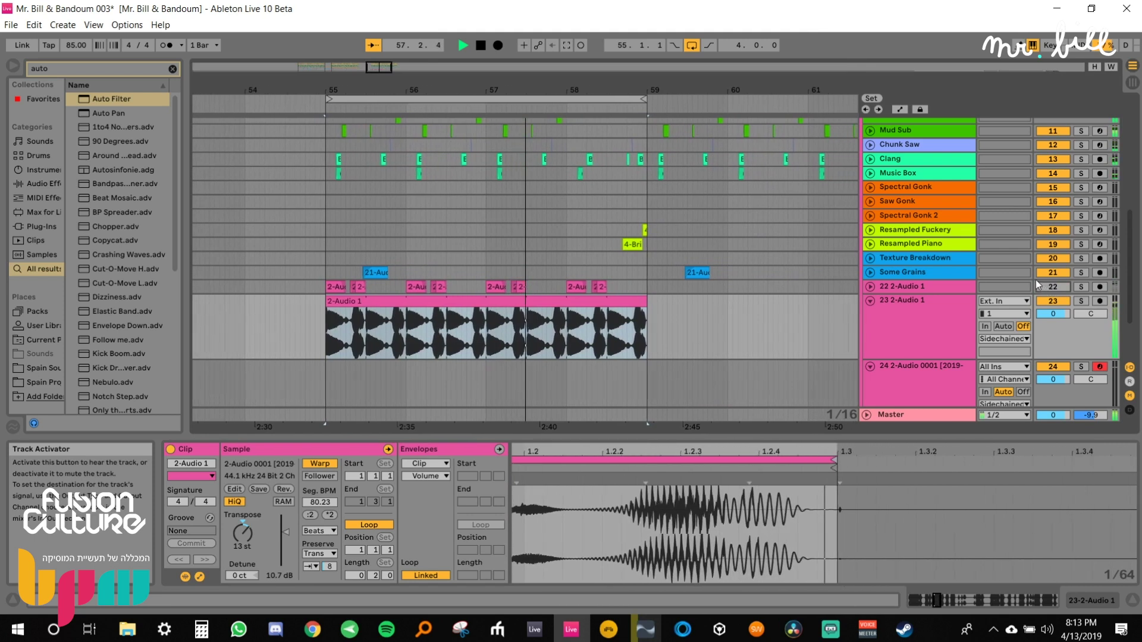
key("space")
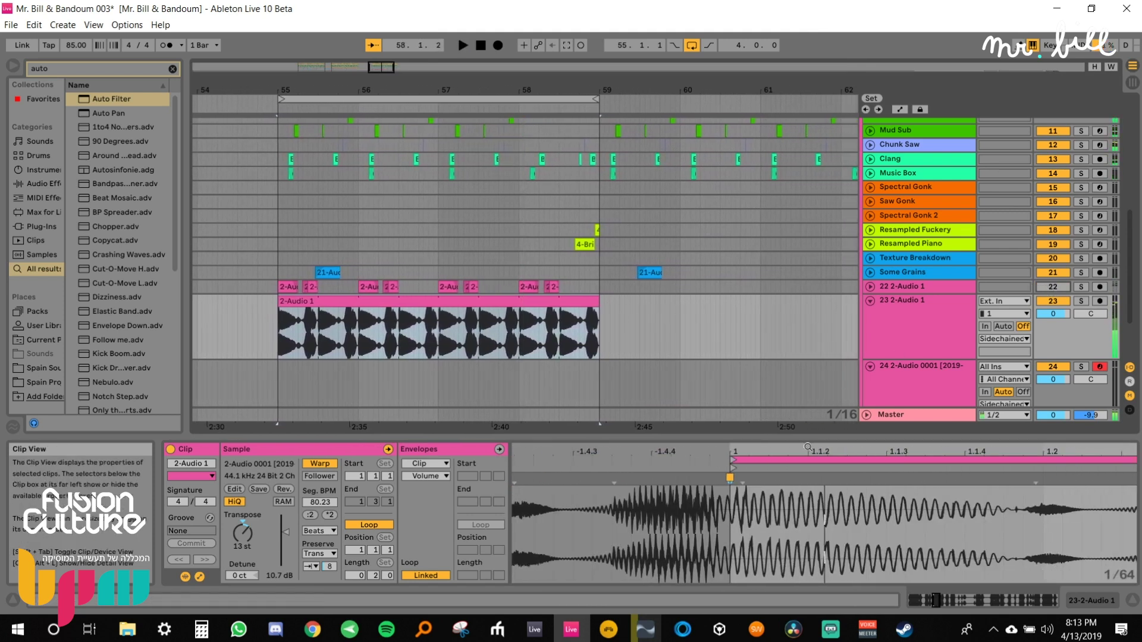
Move the clip's loop region to position 4.1.1 and audition the result.
left_click_drag(810, 452, 809, 381)
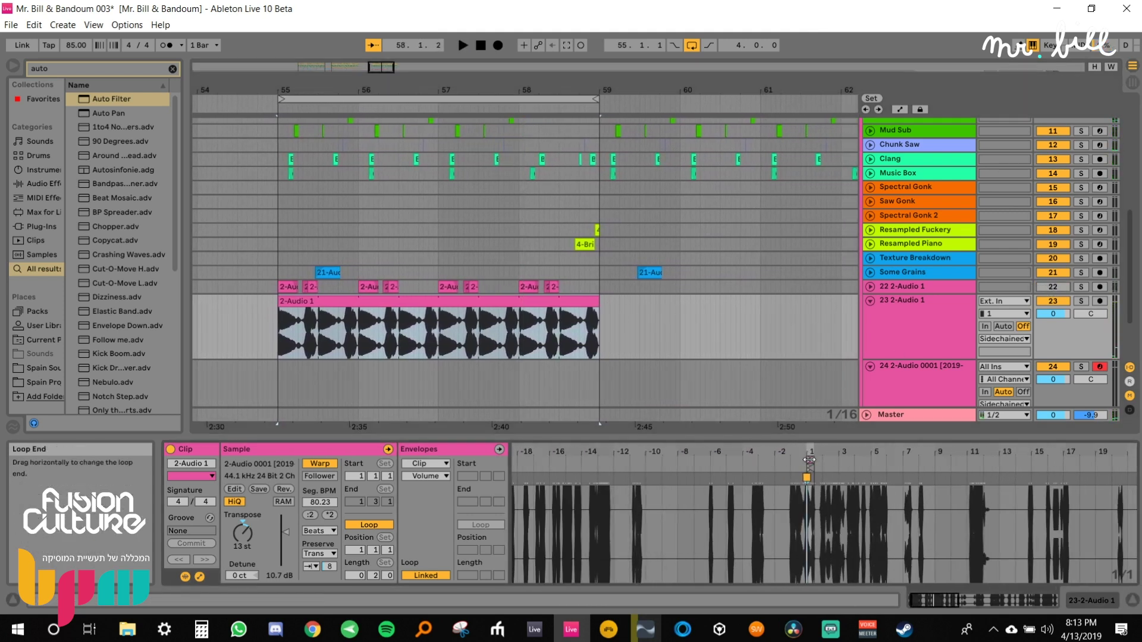
mouse_move(809, 459)
left_mouse_down()
mouse_move(884, 459)
mouse_move(858, 457)
left_mouse_up()
key("space")
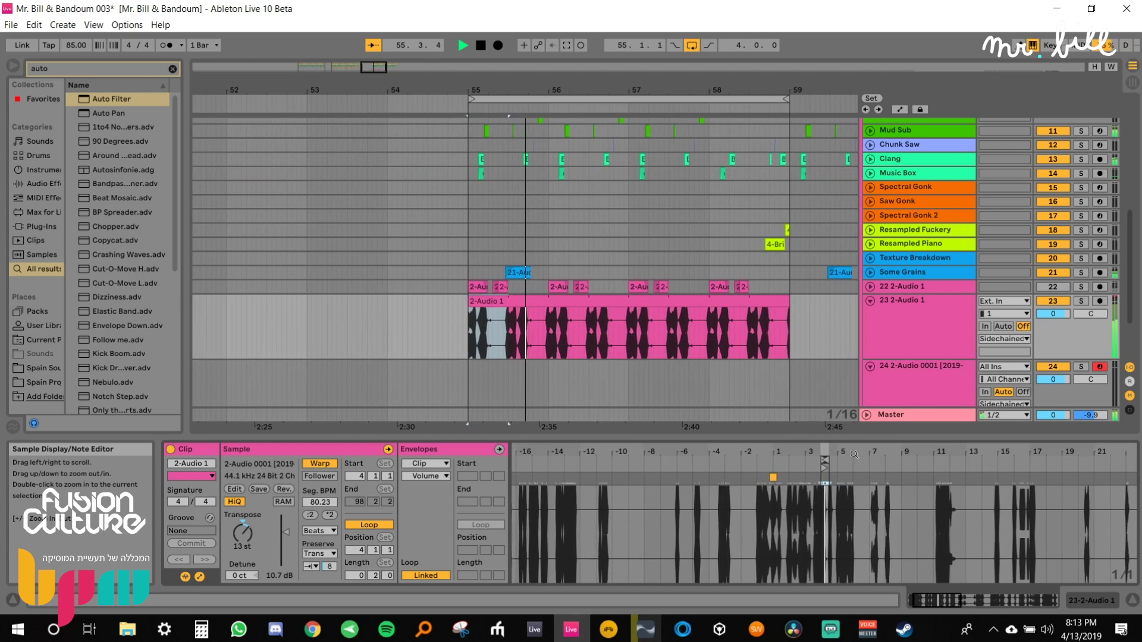
key("space")
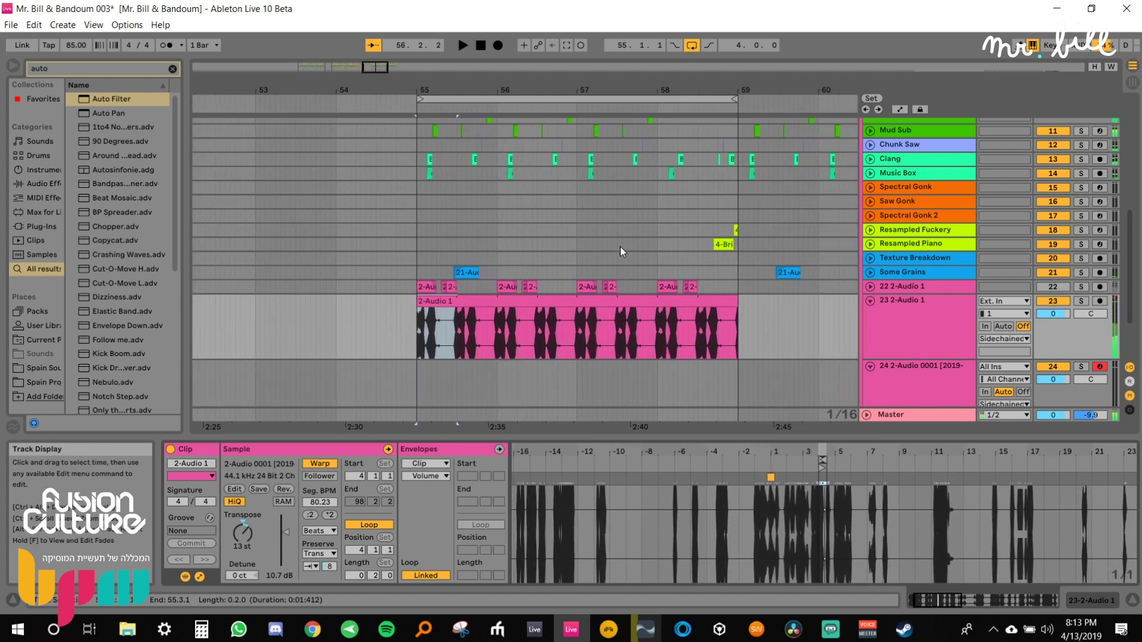
Deactivate the Chunk Saw, Clang and Music Box clips between bars 55 and 59, and play the section.
scroll(618, 249, "up", 3)
left_click(413, 267)
left_click_drag(413, 267, 736, 237)
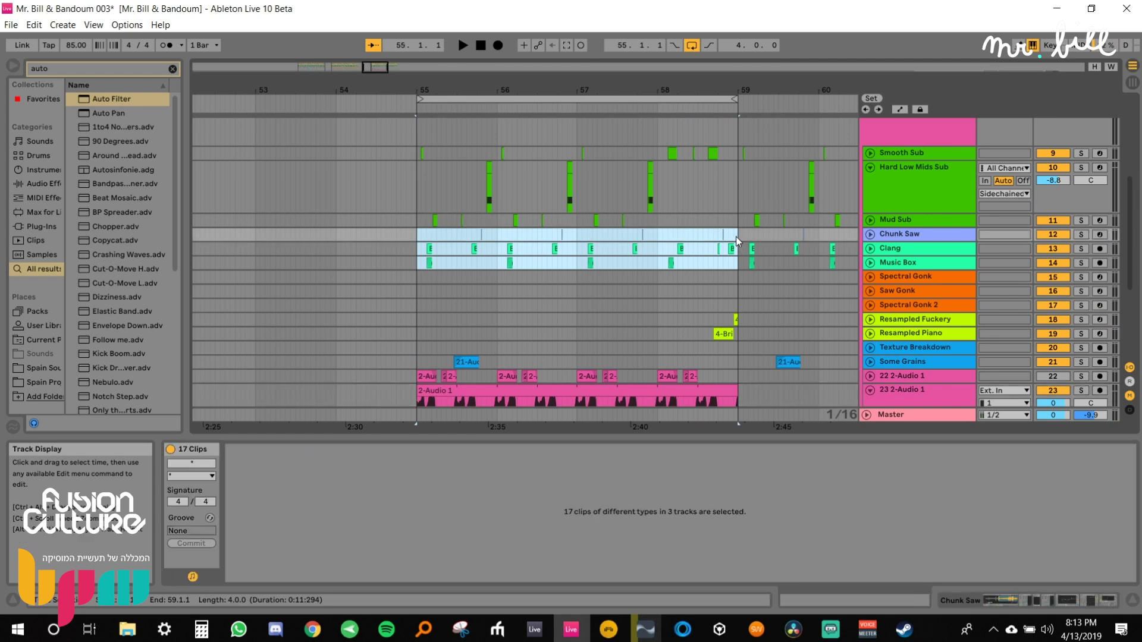
key("0")
left_click(413, 199)
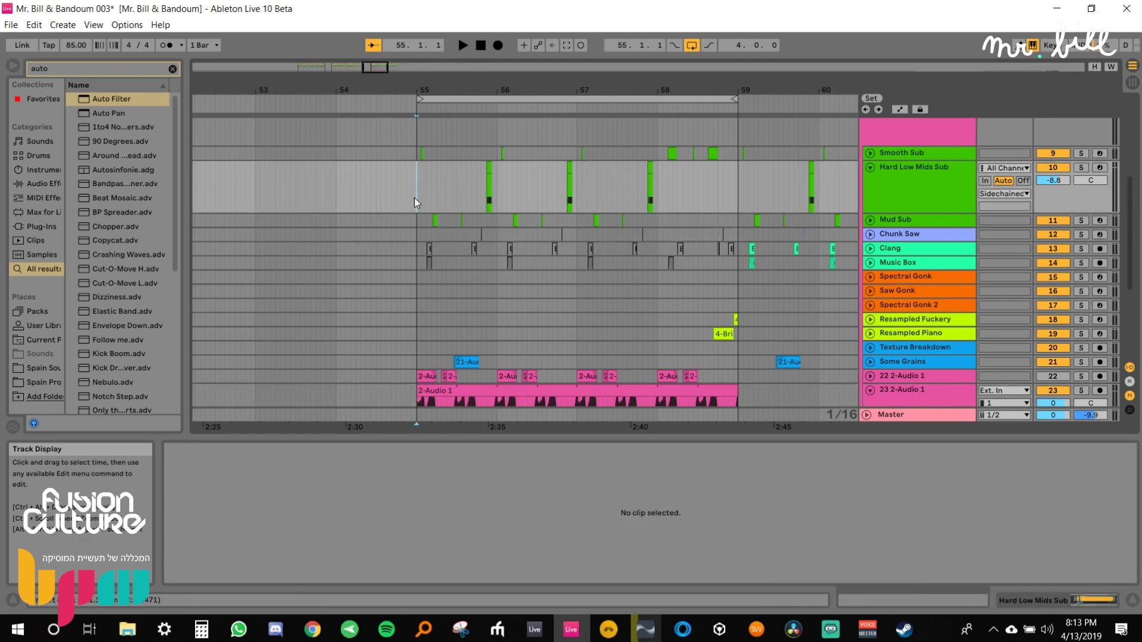
key("space")
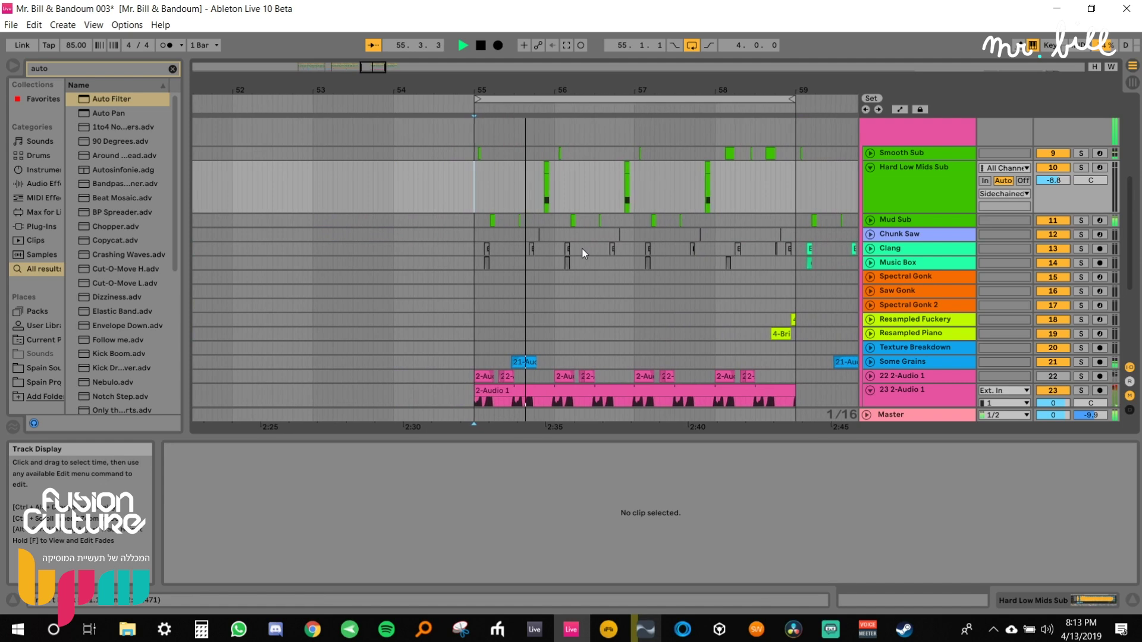
scroll(579, 248, "down", 3)
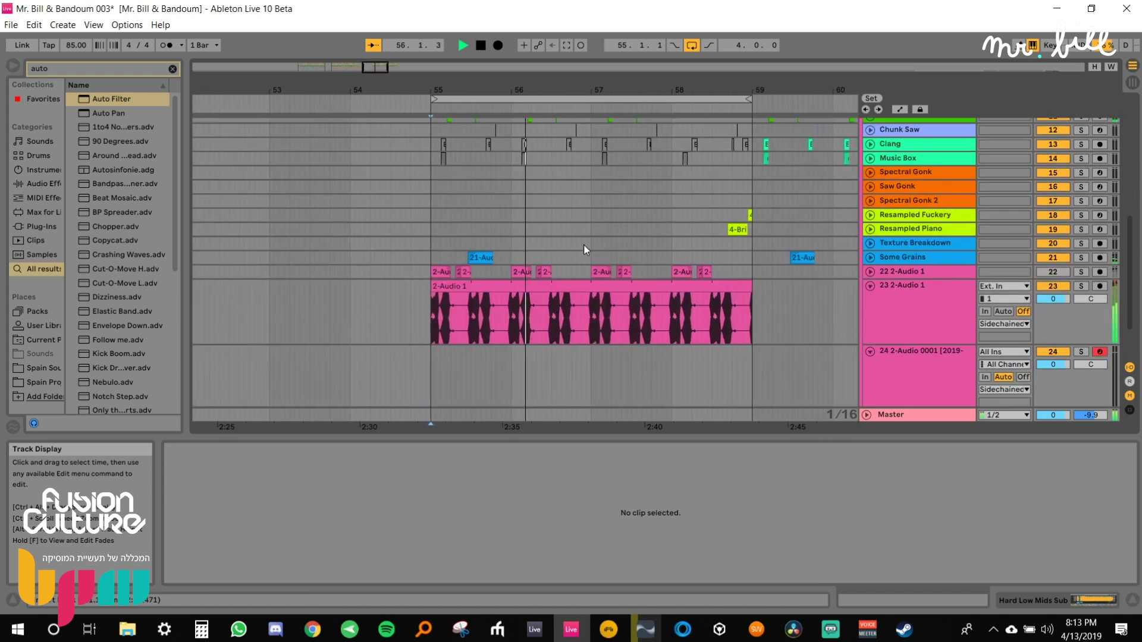
key("space")
Move the track 23 clip's loop region to position 5.3.1 and play it back.
left_click(573, 286)
left_click_drag(690, 529, 701, 443)
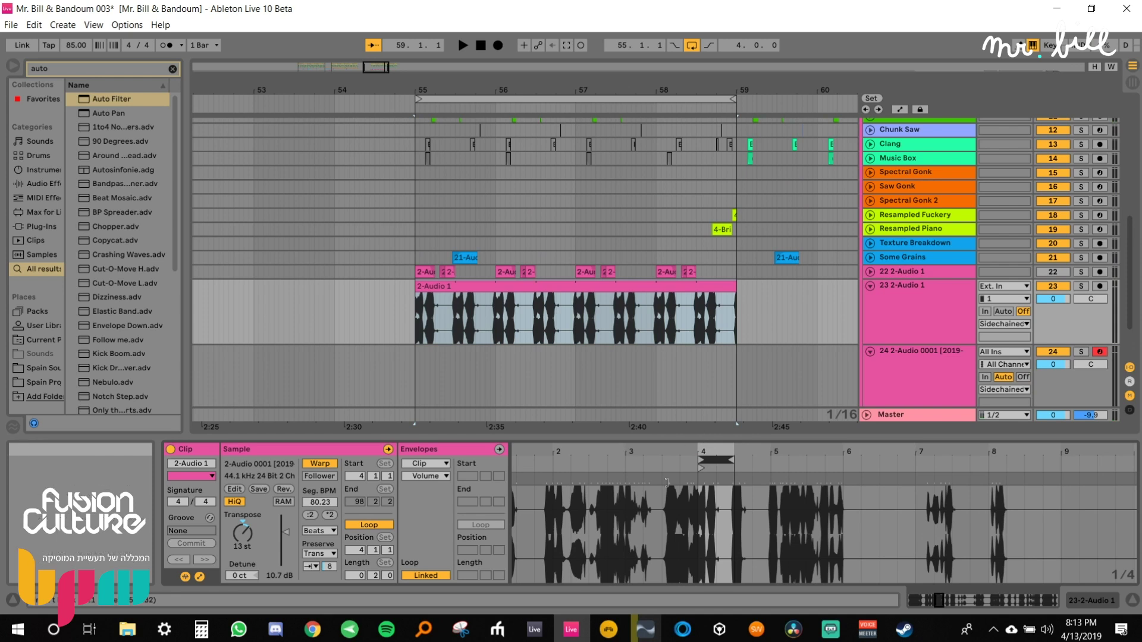
left_click_drag(709, 453, 763, 460)
key("space")
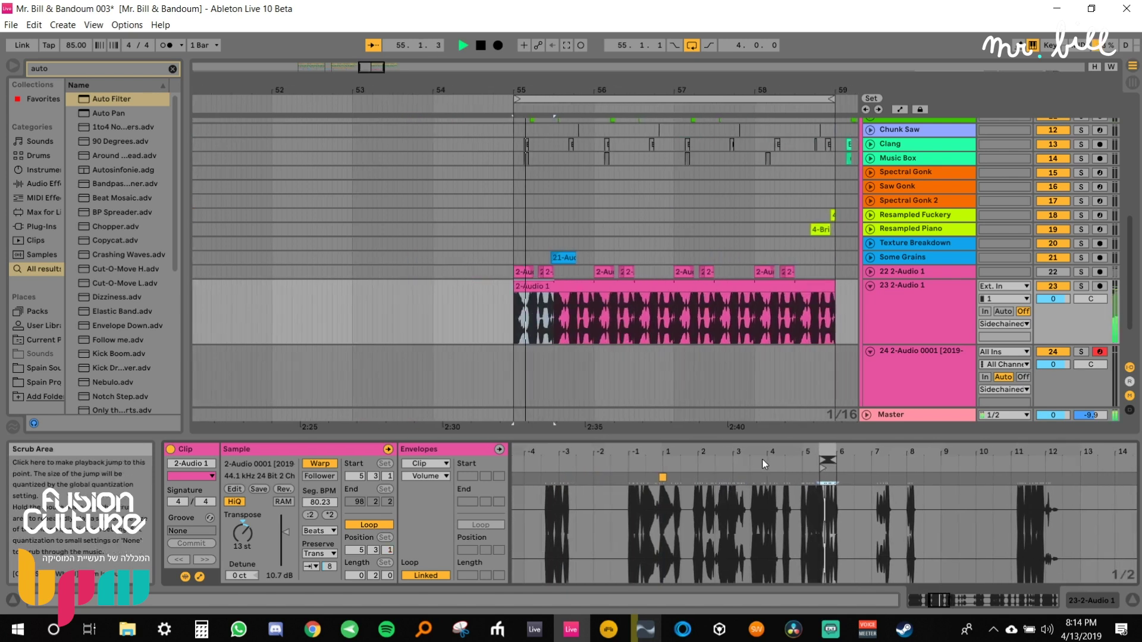
Set the clip's transient envelope to 34 and audition the loop.
left_click_drag(328, 567, 329, 551)
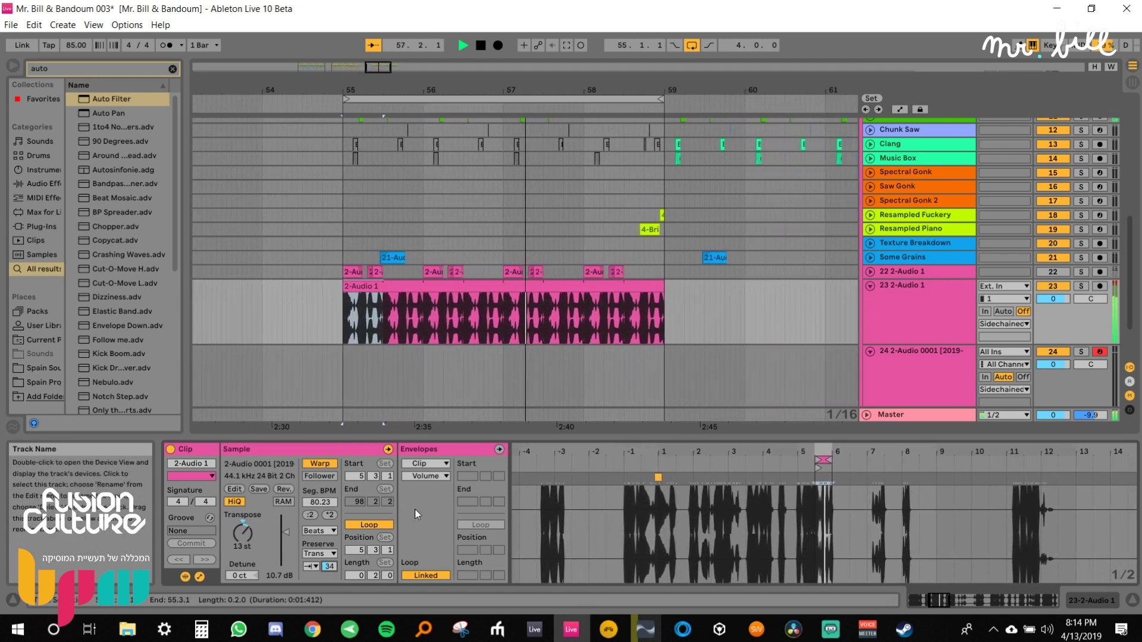
left_click(244, 538)
left_click_drag(244, 538, 244, 552)
key("space")
key("space")
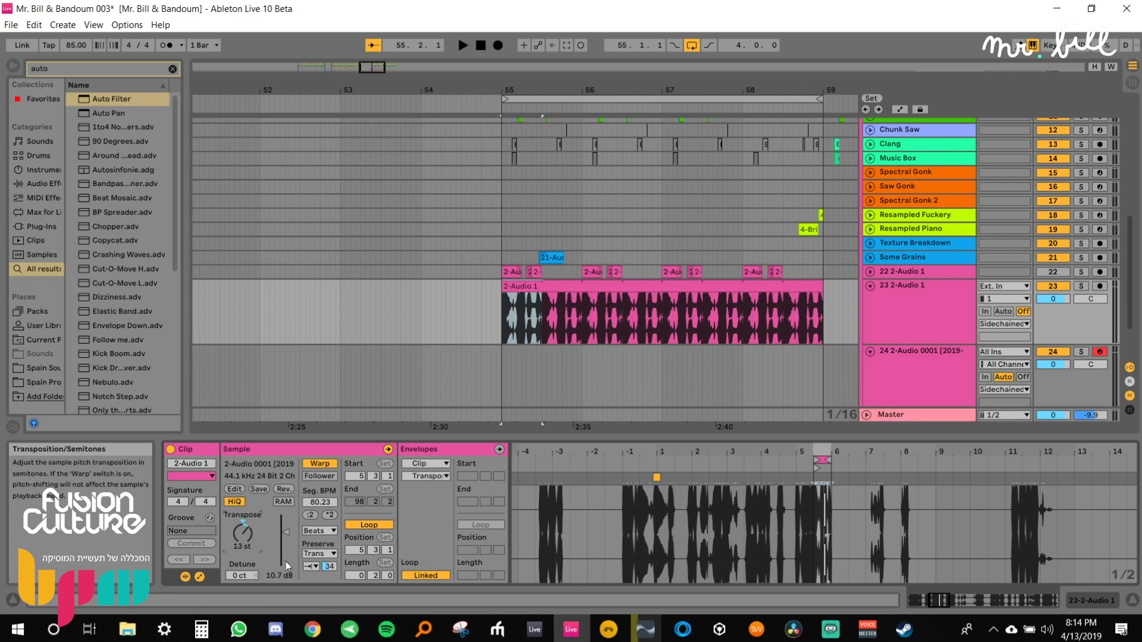
Select the track 23 clip, set its transient envelope to 10, and audition the track soloed.
left_click(909, 296)
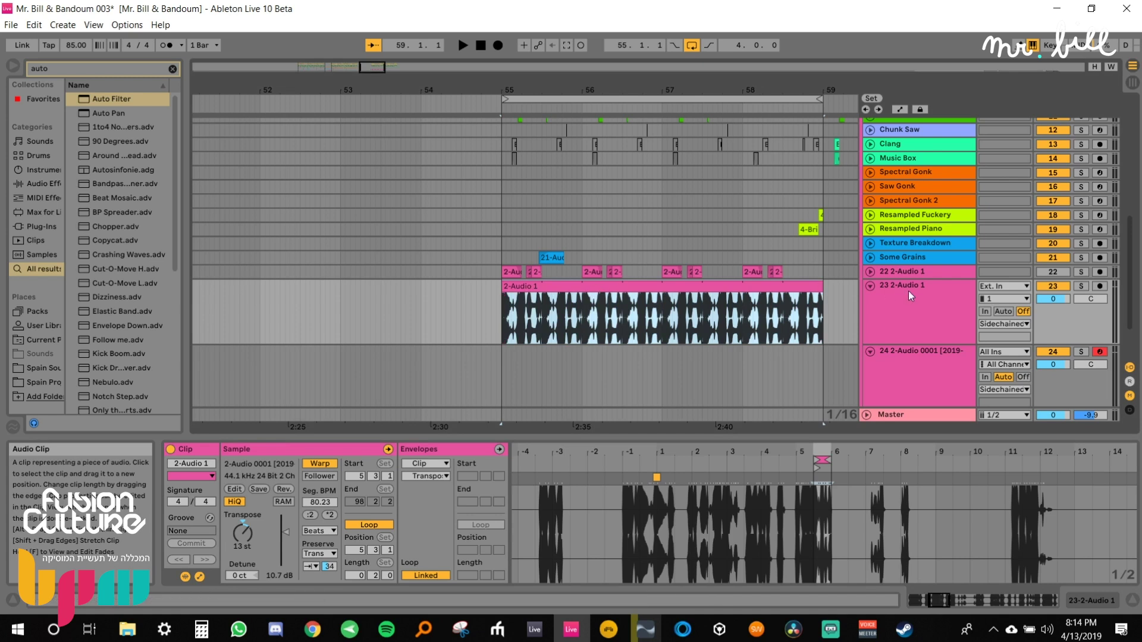
mouse_move(330, 567)
left_mouse_down()
mouse_move(330, 588)
mouse_move(334, 567)
left_mouse_up()
left_click(1079, 288)
key("space")
key("space")
Find the Corpus effect, add it to track 23, and set its resonance type to Tube.
key("ctrl+f")
type("corpus")
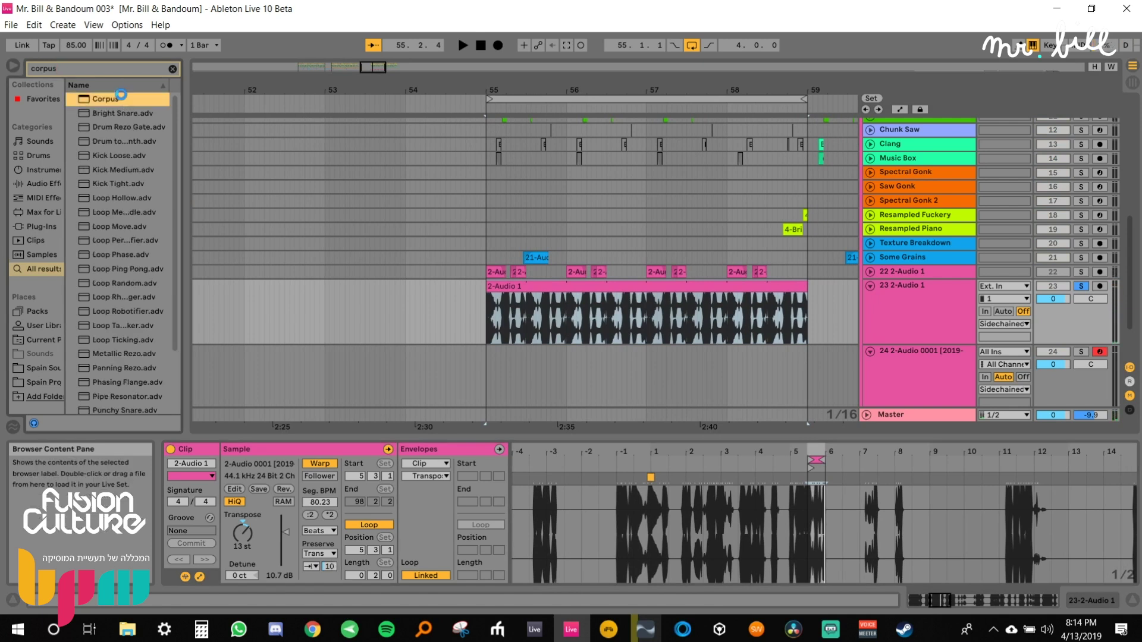
left_click(376, 464)
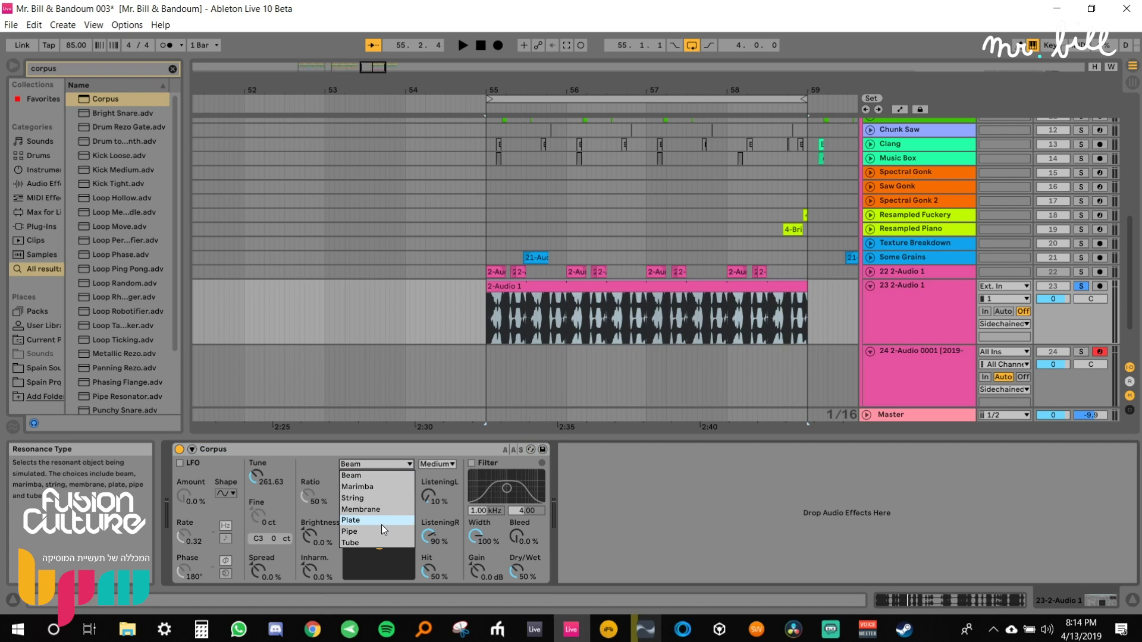
left_click(386, 543)
Set Corpus's decay to 318 ms, radius to 52 % and tune to 43.06 Hz while listening to the loop.
key("space")
left_click_drag(367, 535, 365, 544)
key("space")
key("space")
left_click_drag(257, 477, 256, 511)
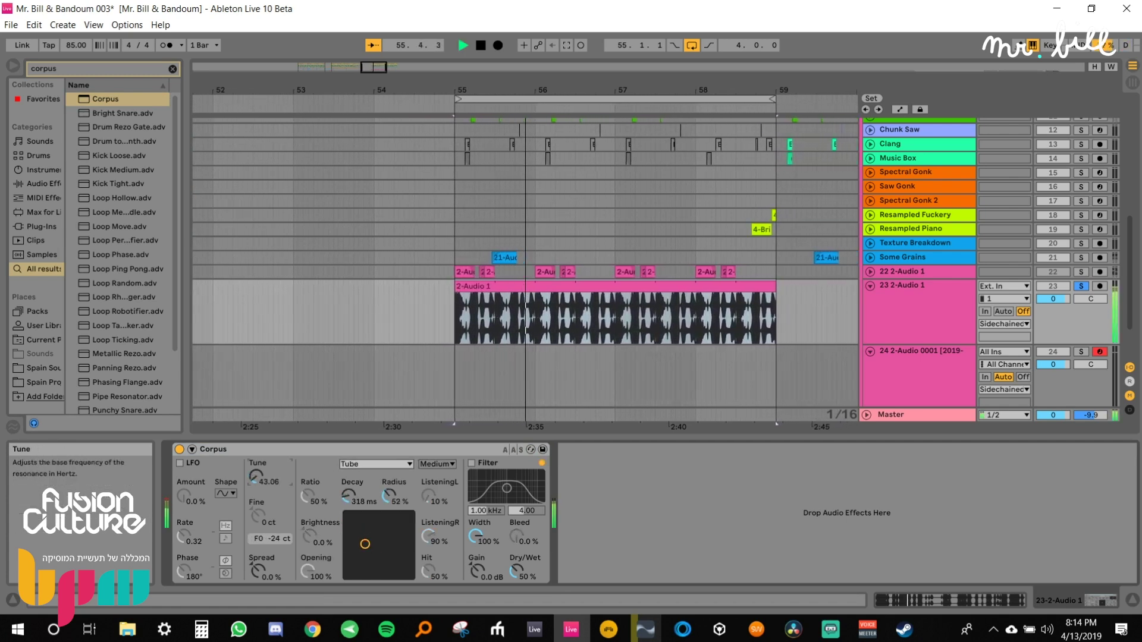
Enable the Corpus filter at 5.62 kHz with a bandwidth of 6.42, and unsolo track 23.
left_click(471, 463)
left_click_drag(506, 488, 526, 481)
left_click(1079, 286)
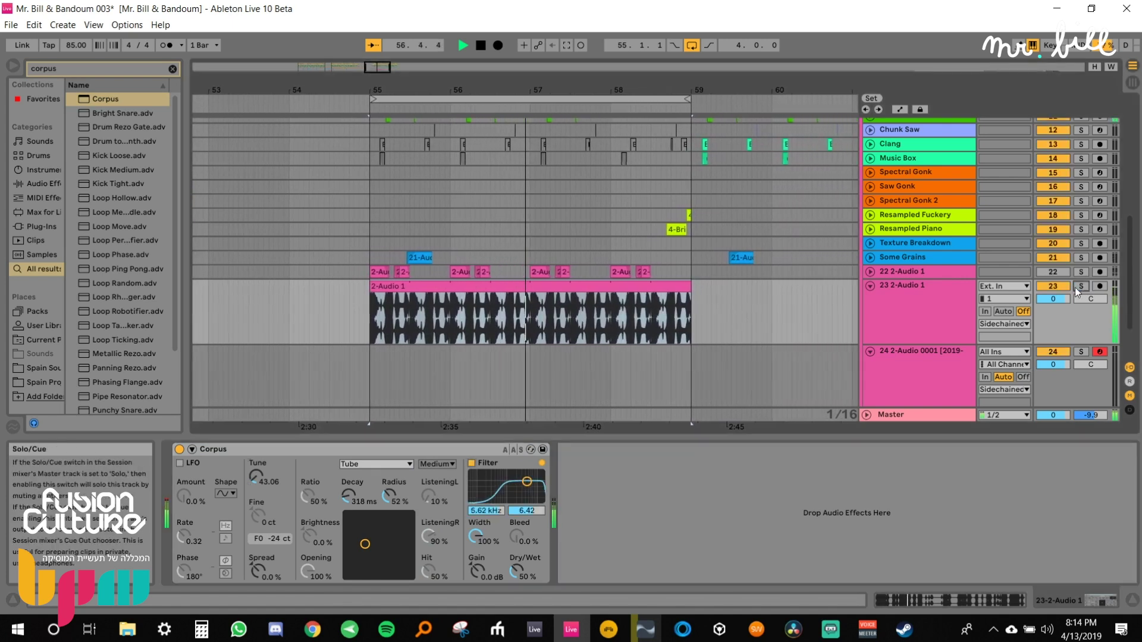
Show the track 23 clip's sample and move its loop region to position 5.2.3.
key("shift+Tab")
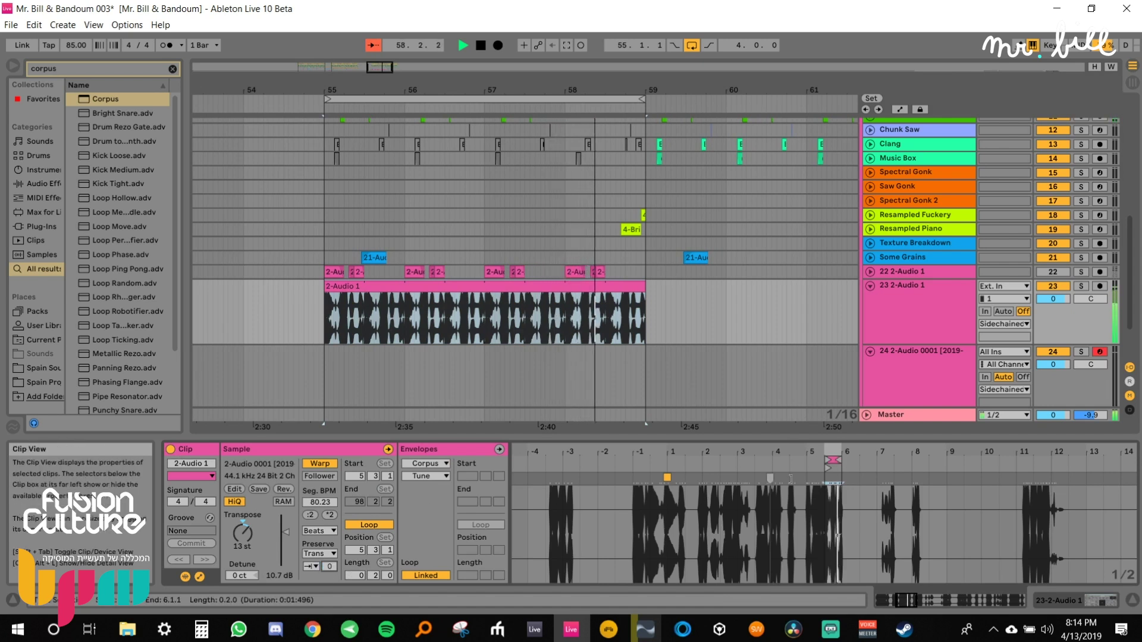
left_click_drag(832, 460, 815, 460)
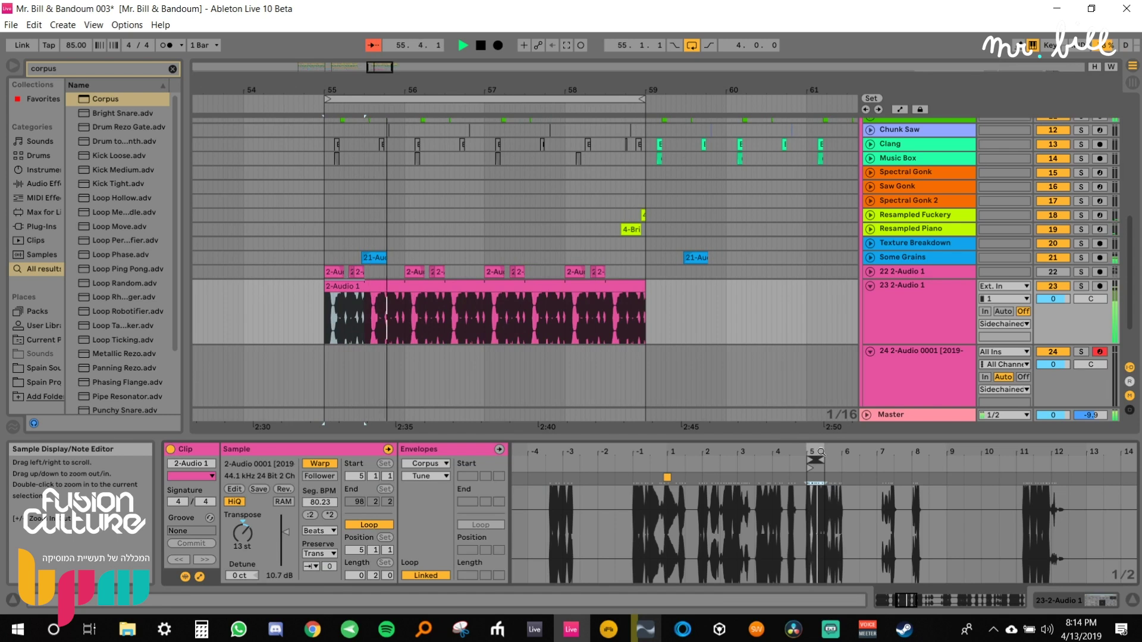
left_click_drag(823, 450, 821, 504)
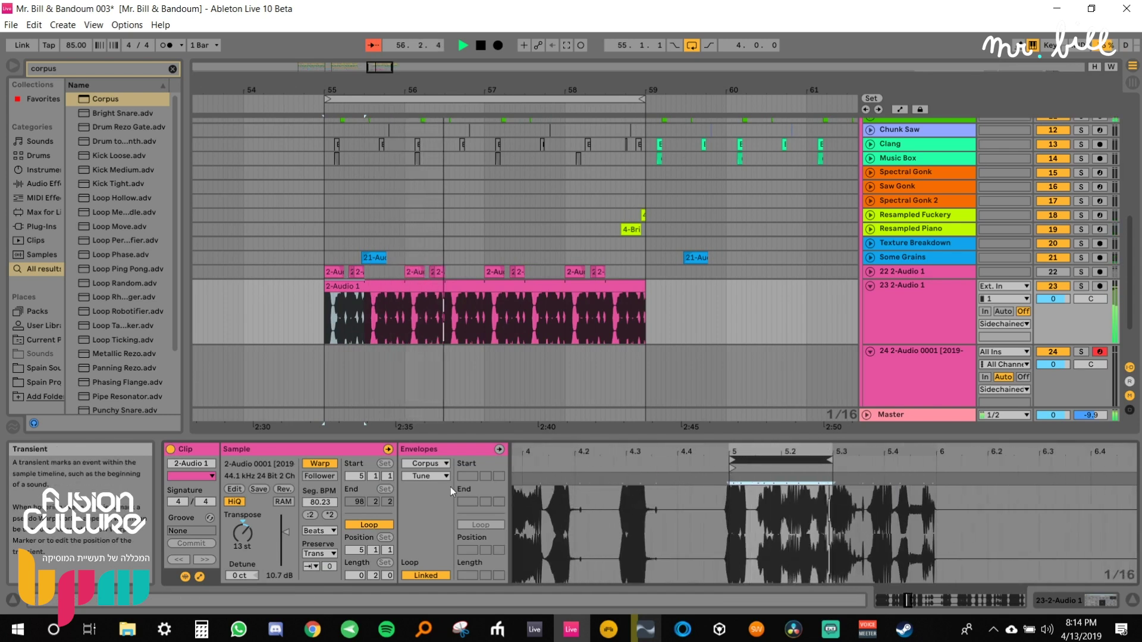
left_click_drag(779, 460, 772, 503)
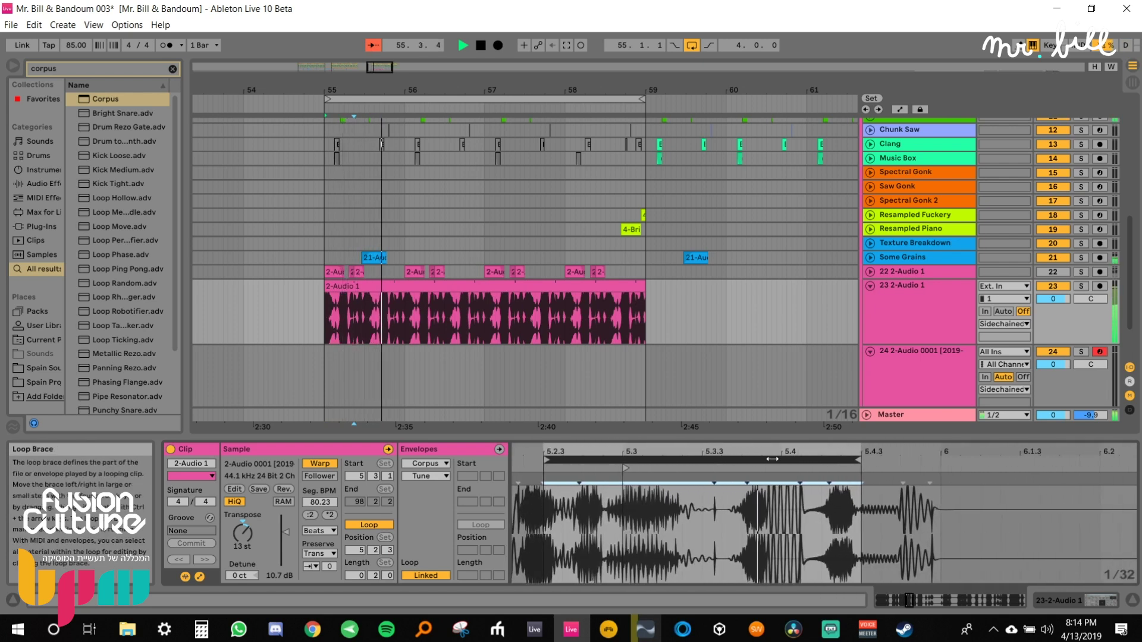
Quantize the audio inside the clip's loop region to the current grid at 100 %.
key("space")
left_click(548, 519)
left_click_drag(545, 519, 851, 511)
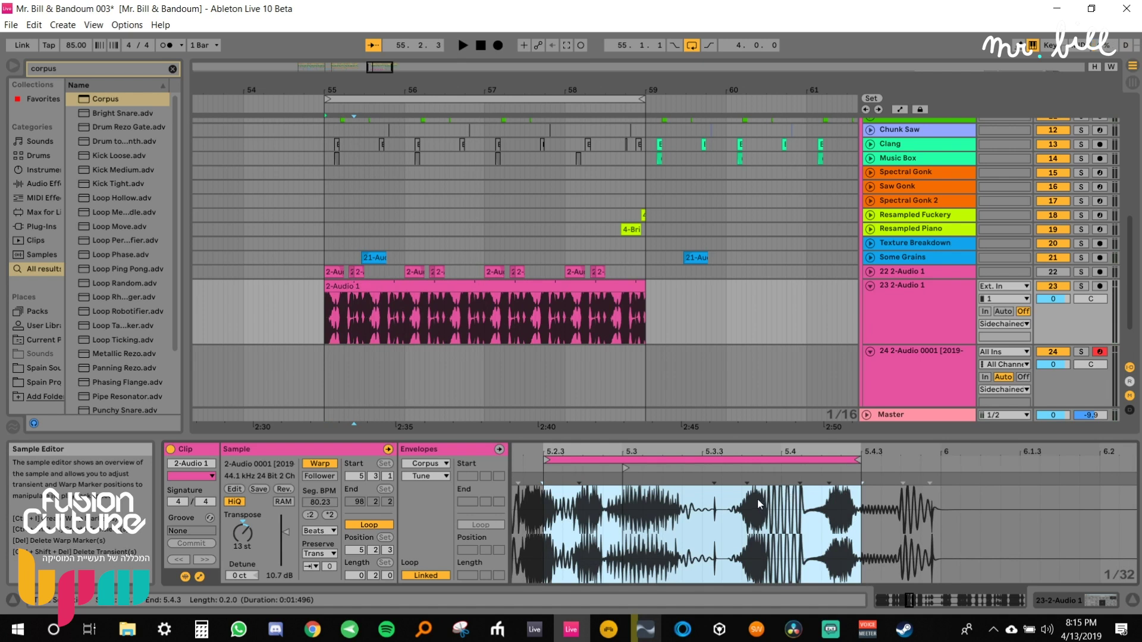
key("ctrl+shift+u")
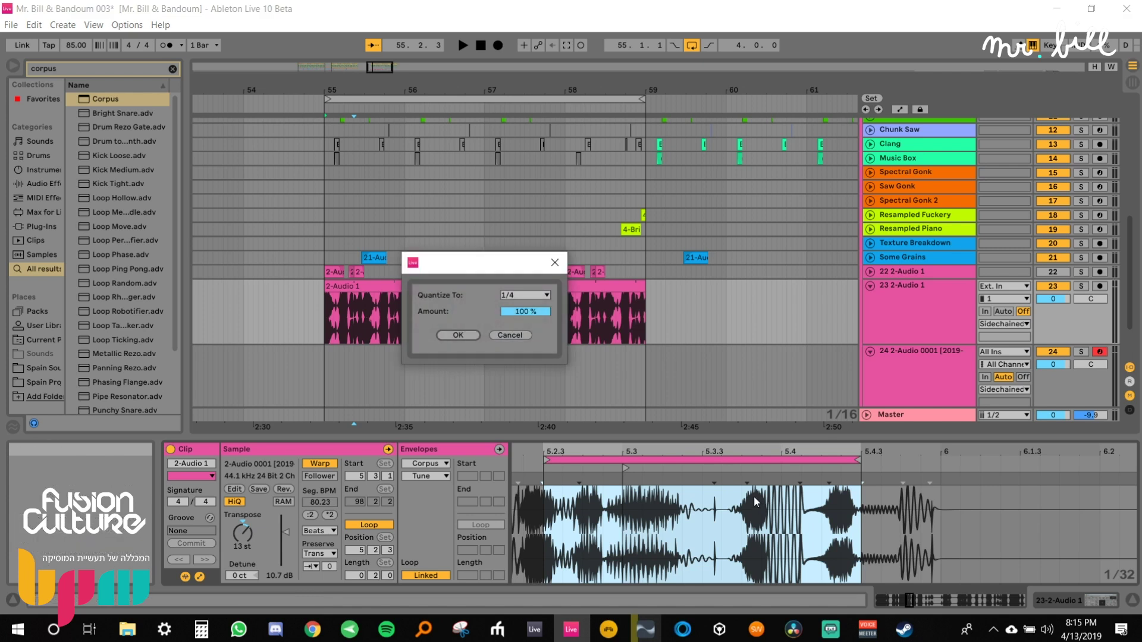
left_click(515, 295)
left_click(519, 318)
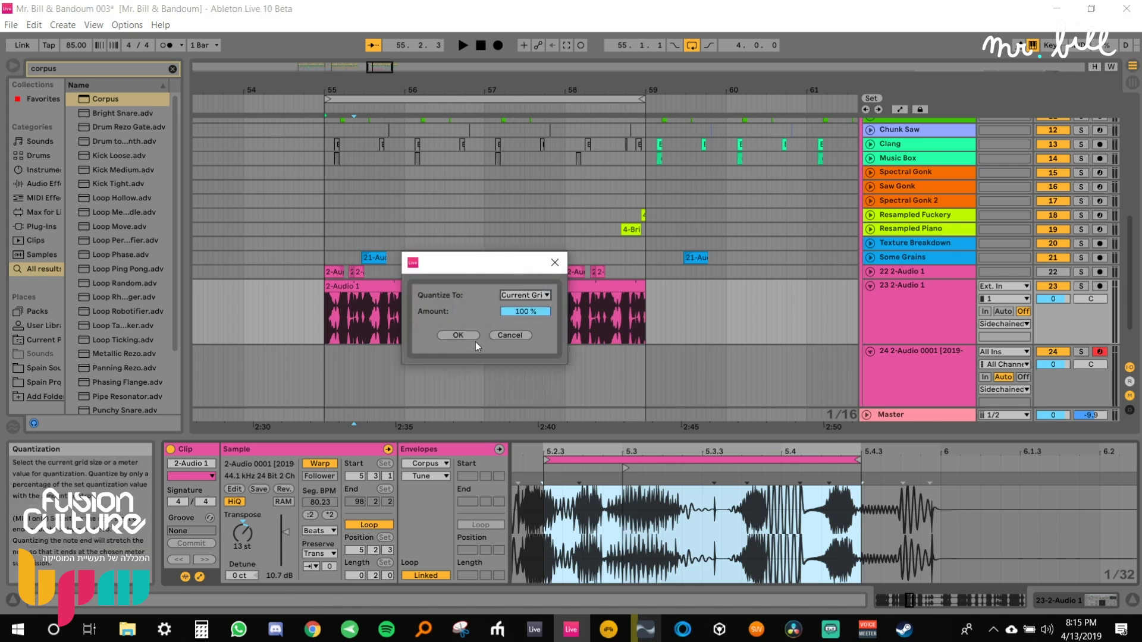
left_click(462, 336)
During playback, adjust track 23's Corpus to 380 ms decay, 94 % radius and 154.29 Hz tune.
key("space")
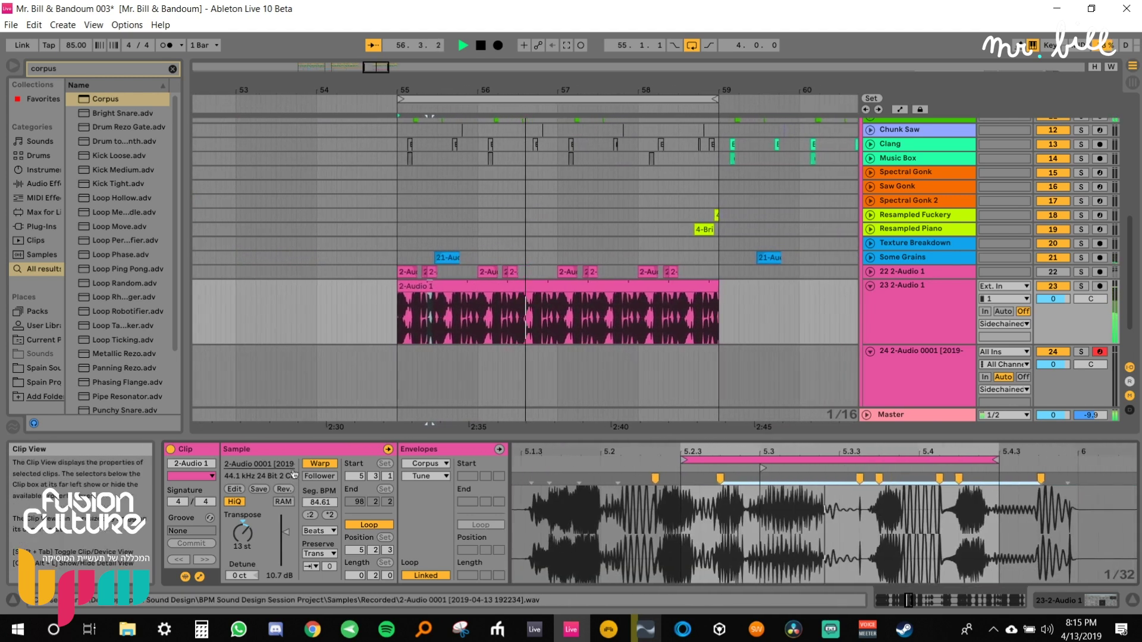
double_click(891, 311)
left_click_drag(350, 498, 388, 456)
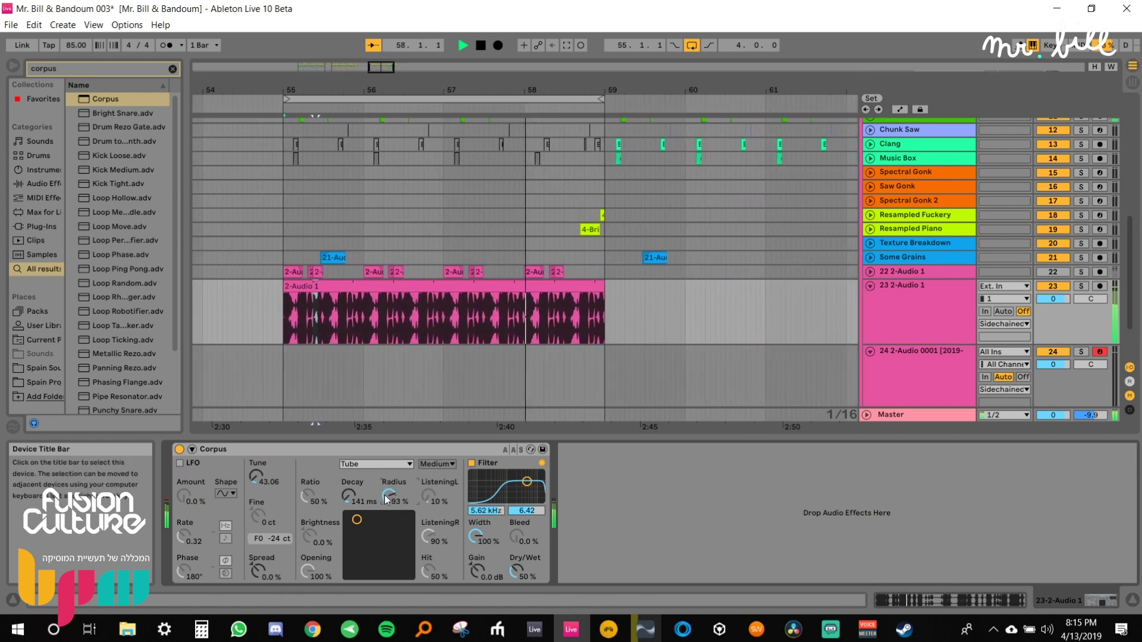
left_click_drag(256, 477, 256, 430)
left_click_drag(349, 497, 349, 481)
left_click_drag(256, 478, 256, 503)
key("space")
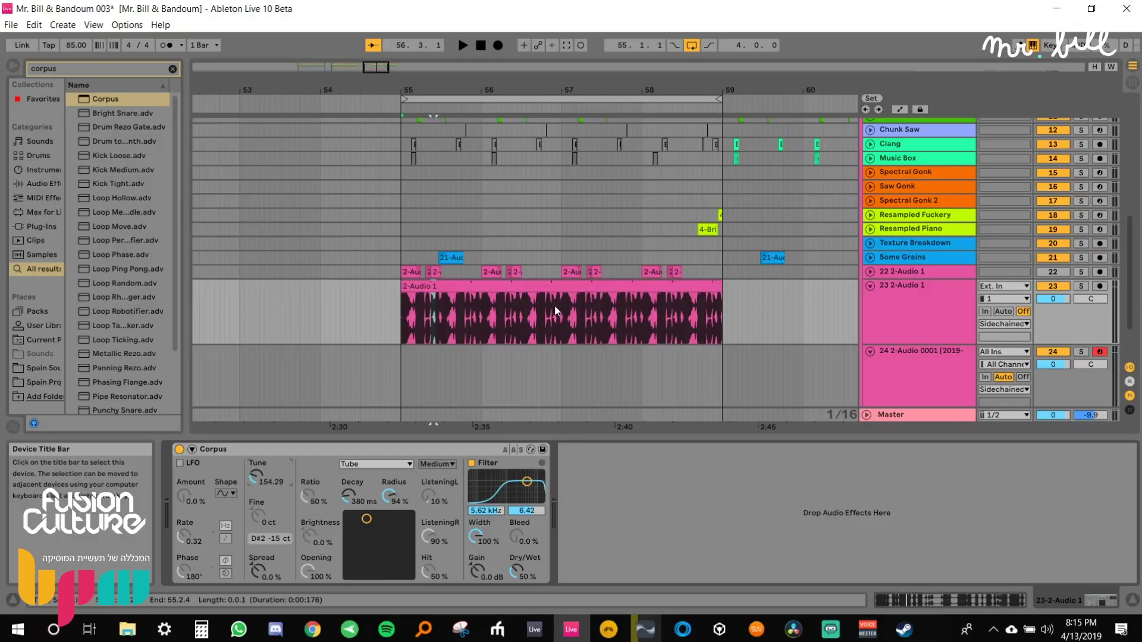
Select bars 55 to 59 on track 23 and set the arrangement's fixed grid to 1 Bar.
double_click(554, 305)
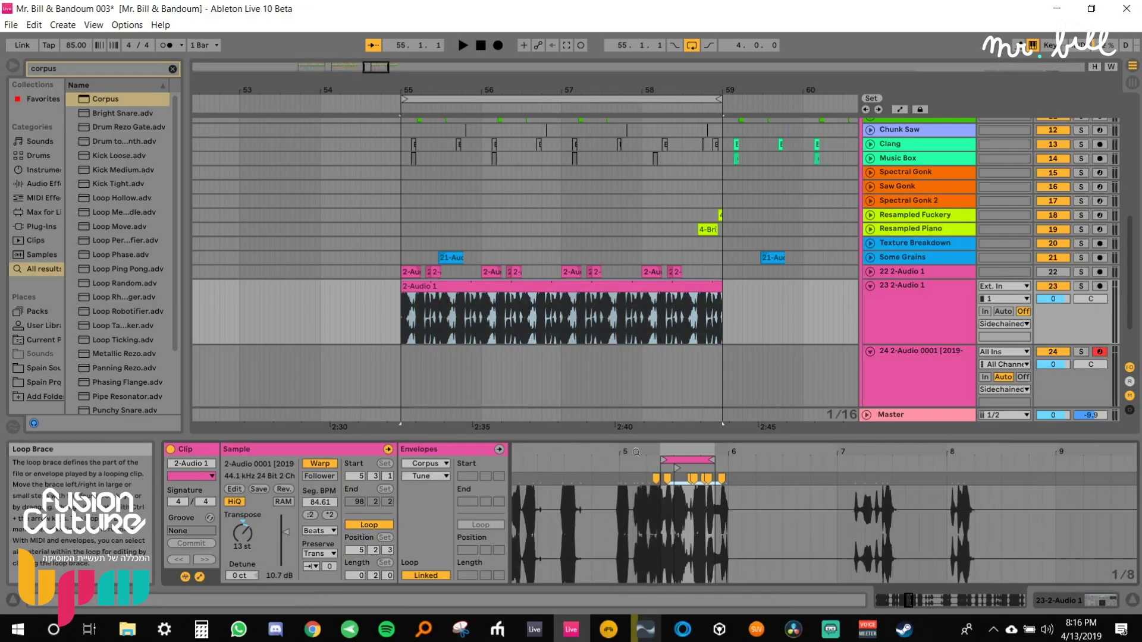
left_click_drag(403, 310, 677, 298)
right_click(678, 297)
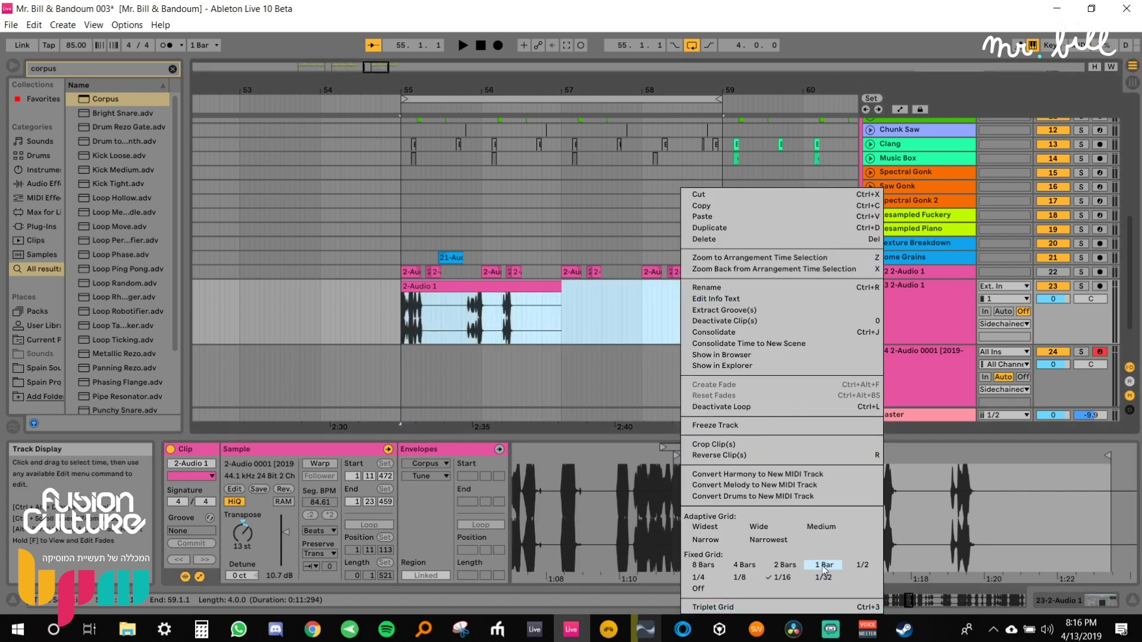
left_click(824, 565)
Extend the track 23 clip past bar 59 and move its start marker to the beginning of the sample.
left_click_drag(561, 298, 725, 298)
left_click_drag(684, 438, 677, 425)
mouse_move(661, 517)
left_mouse_down()
mouse_move(648, 447)
mouse_move(516, 443)
left_mouse_up()
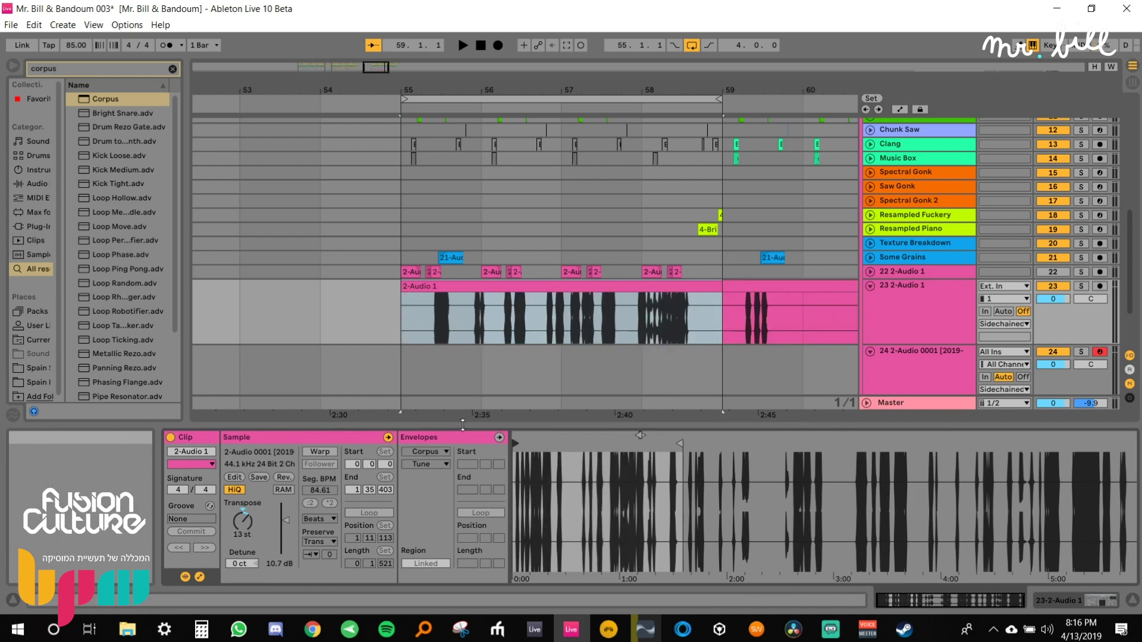
Reset the track 23 clip's gain to 0 dB and move its start marker to 0:02:401, at the first hit.
double_click(280, 522)
left_click_drag(545, 485, 518, 493)
left_click_drag(515, 444, 533, 444)
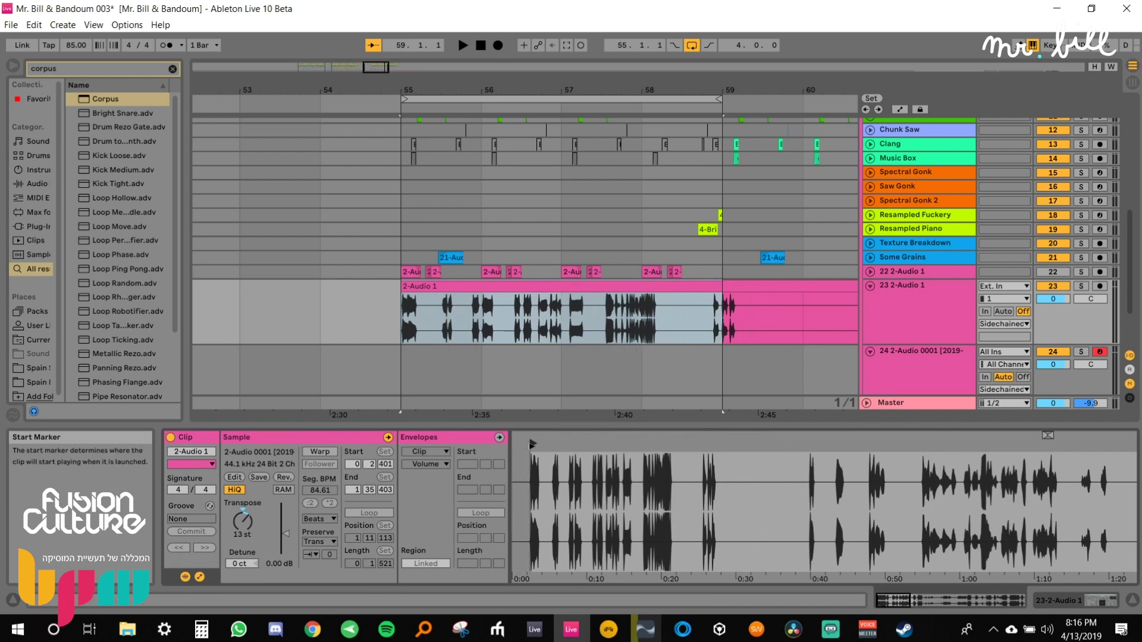
Delete the audio beyond bar 59 on track 23 and select the remaining clip.
left_click_drag(726, 320, 789, 308)
key("Delete")
left_click(823, 286)
key("Delete")
left_click(673, 286)
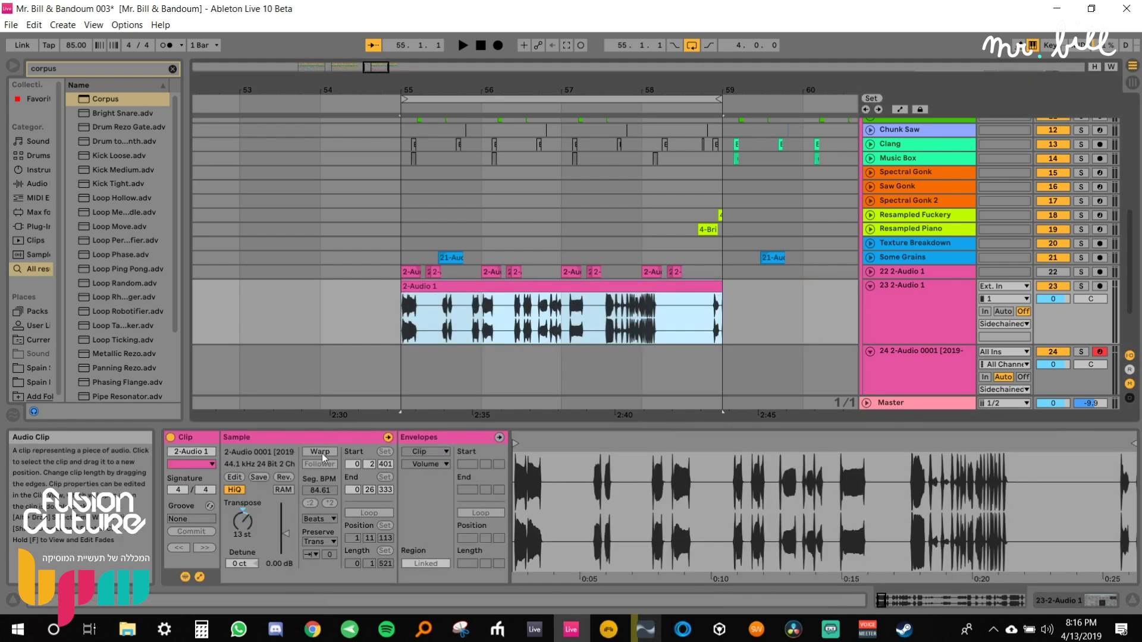
left_click(243, 522)
key("Delete")
key("ctrl+z")
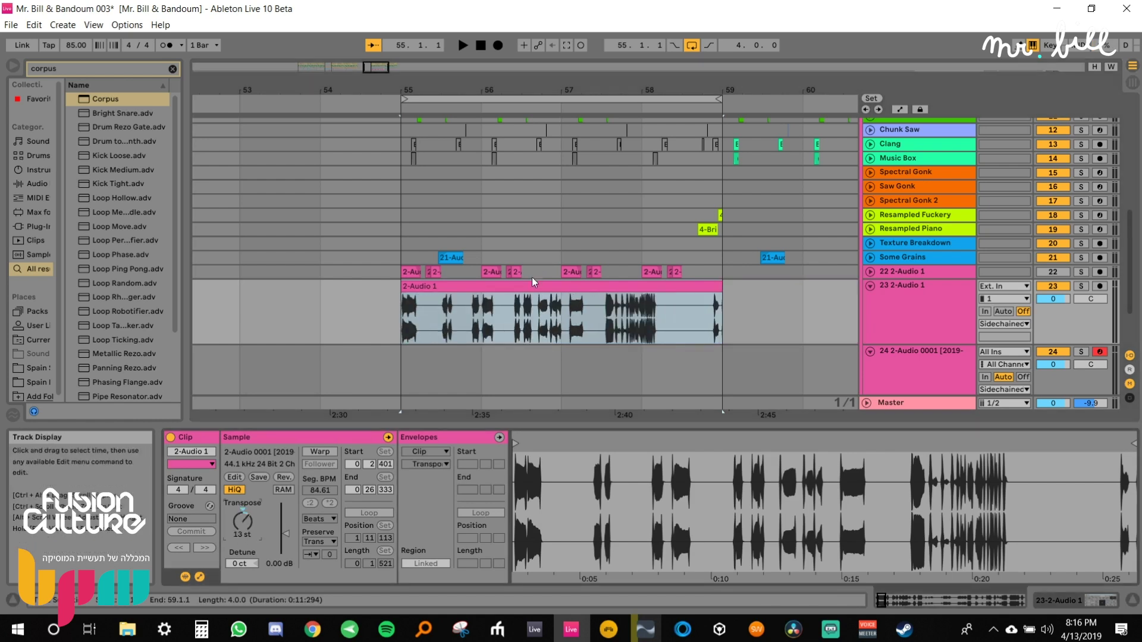
Turn on warping for the track 23 clip, keeping its current timing.
left_click(314, 451)
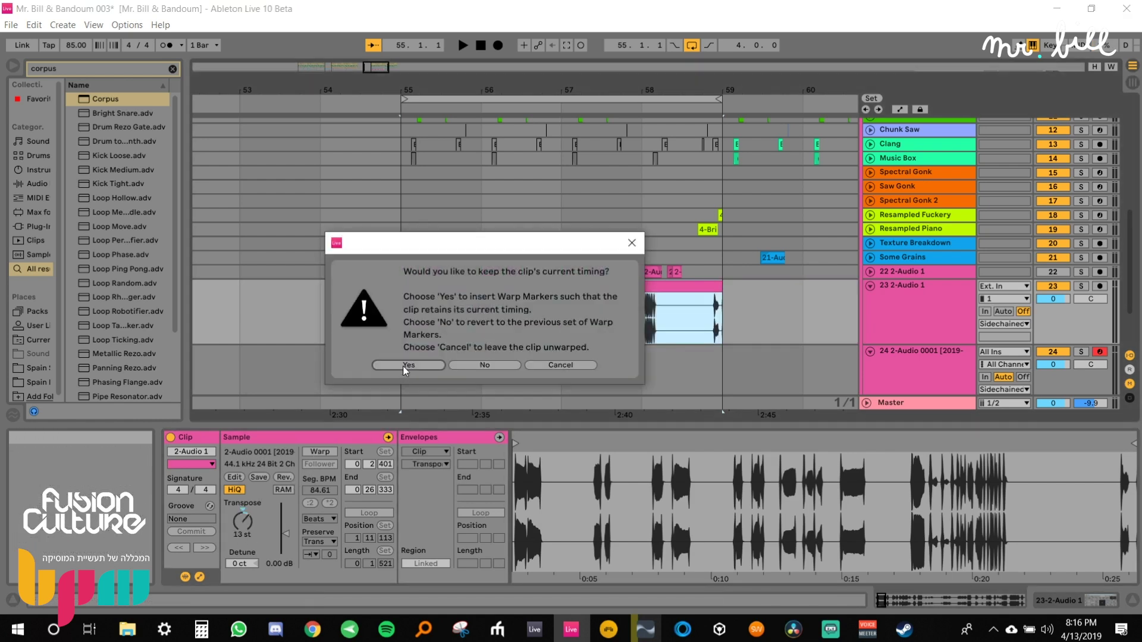
left_click(402, 366)
key("z")
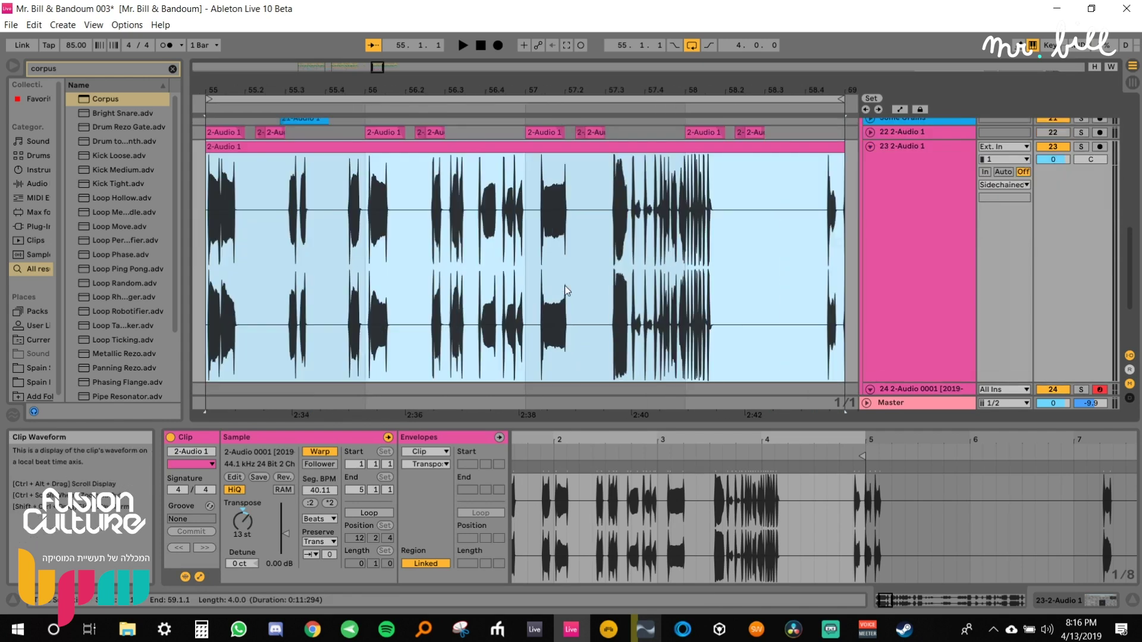
Slice the track 23 clip to a new MIDI track per transient, using the Built-in preset with warped timing preserved.
right_click(574, 145)
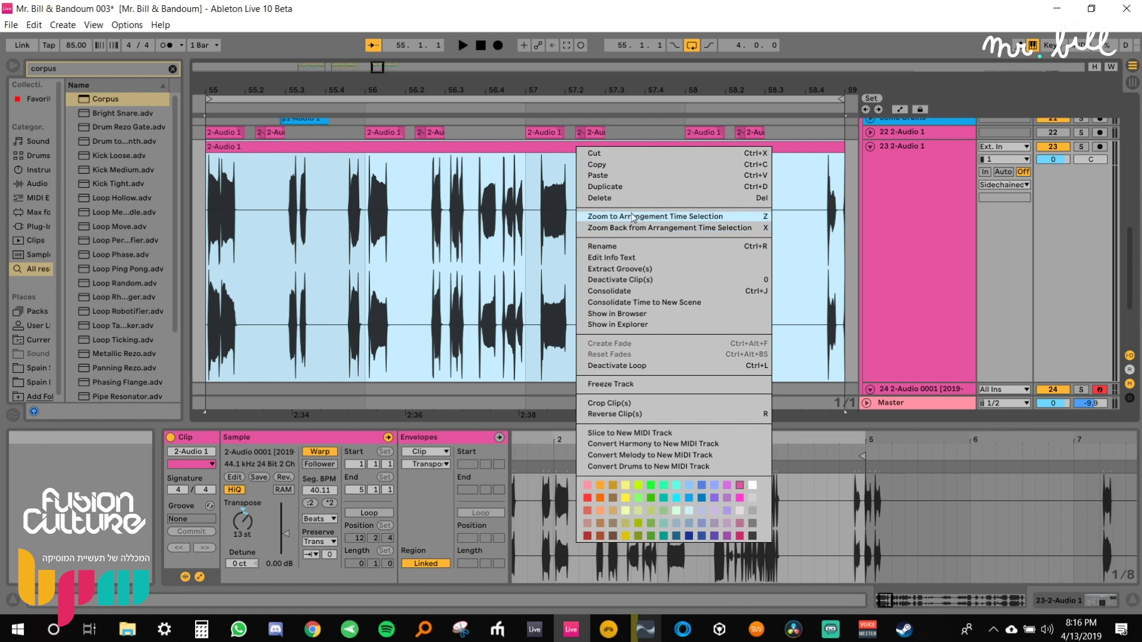
left_click(658, 433)
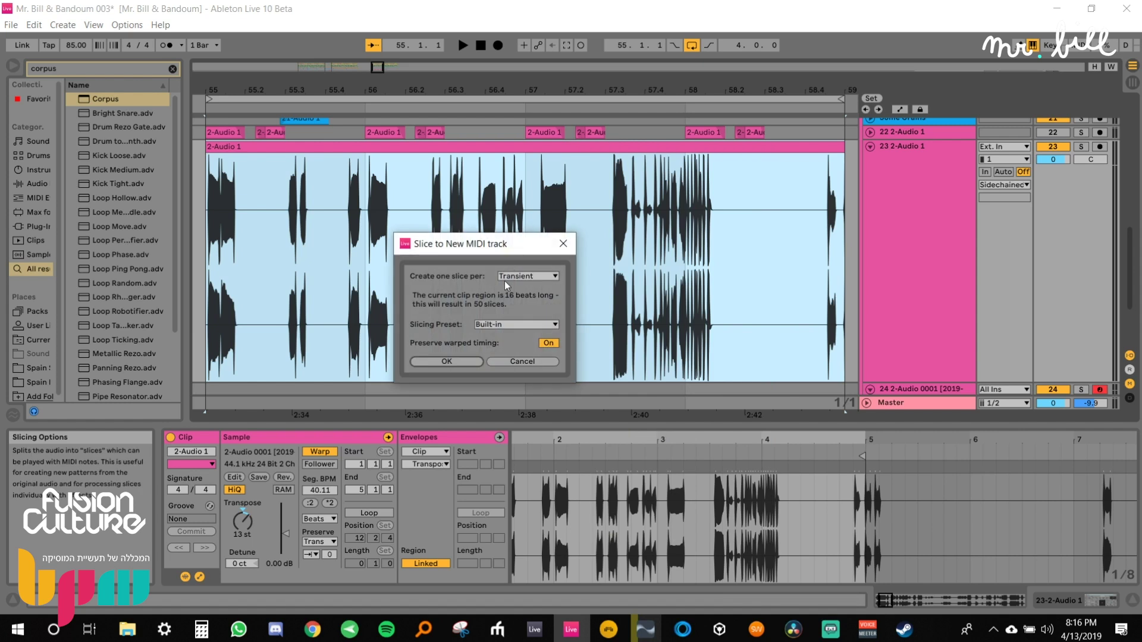
left_click(462, 362)
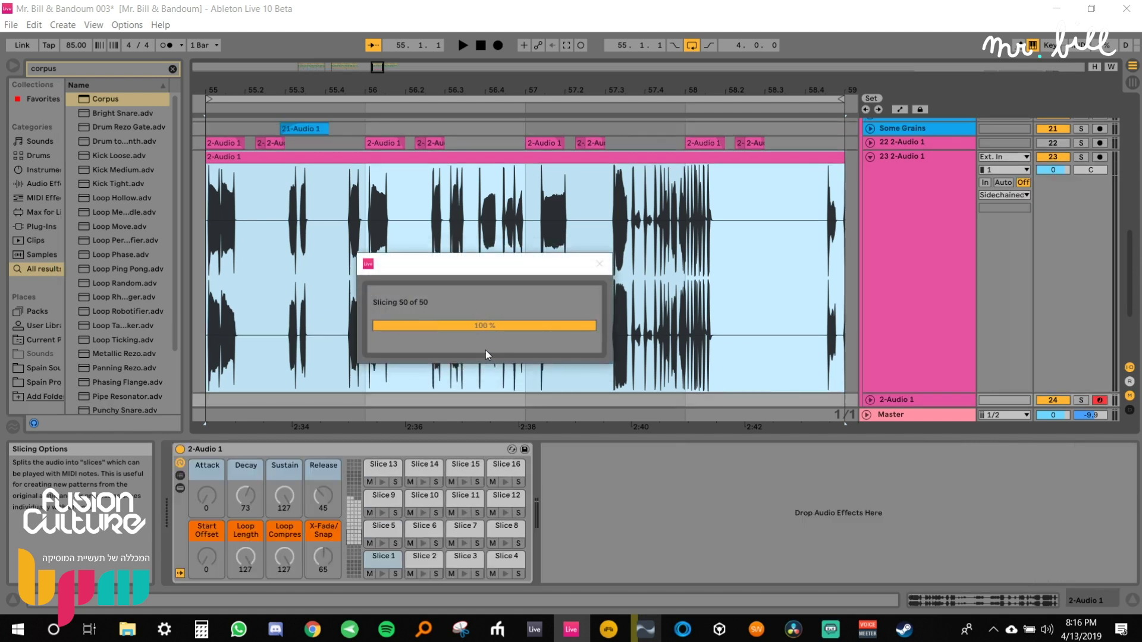
Expand the sliced MIDI track and examine Slice 1's waveform in its drum rack.
left_click(869, 397)
scroll(897, 363, "up", 2)
scroll(897, 361, "down", 5)
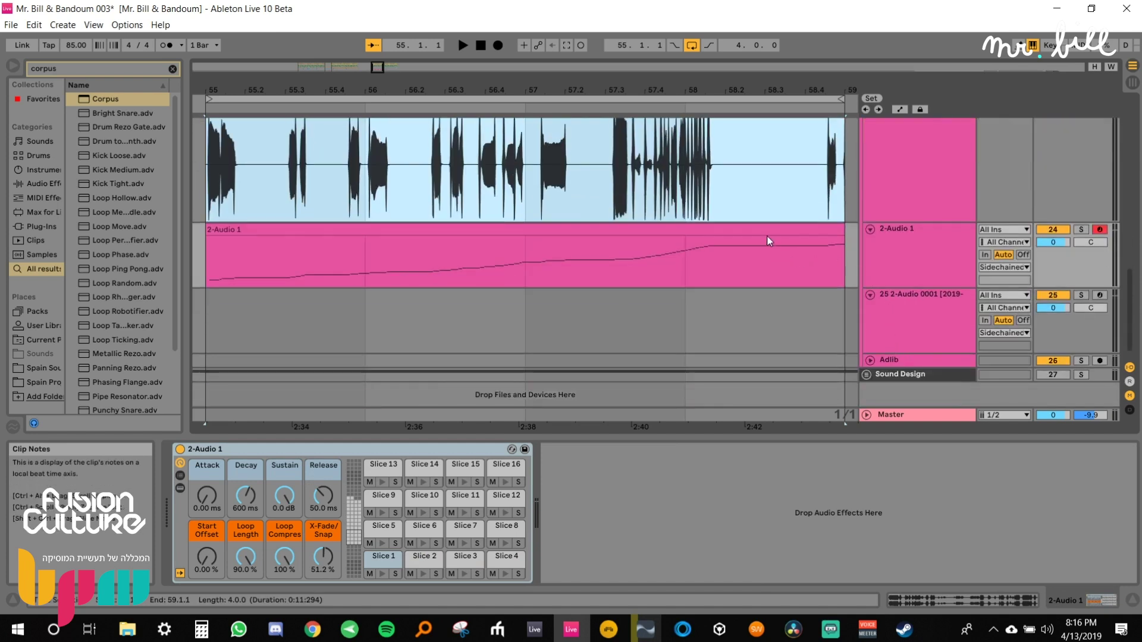
left_click(380, 559)
mouse_move(705, 497)
left_mouse_down()
mouse_move(705, 440)
mouse_move(705, 472)
mouse_move(716, 483)
left_mouse_up()
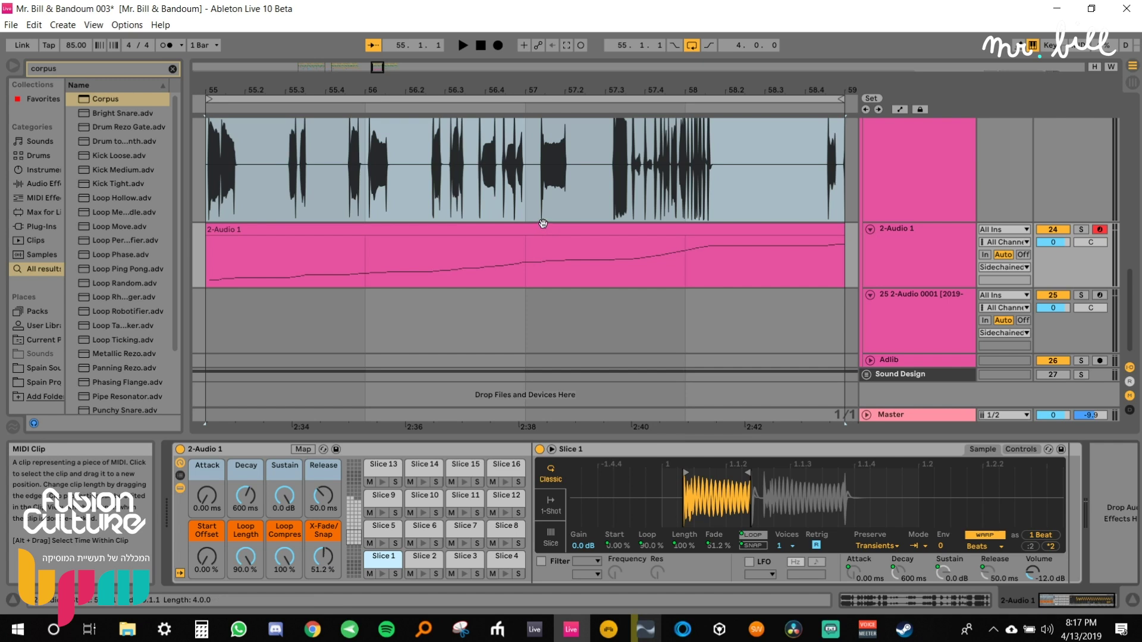
Turn off warping for the track 23 audio clip and reset its transposition to 0 st.
left_click(880, 233)
scroll(832, 233, "up", 6)
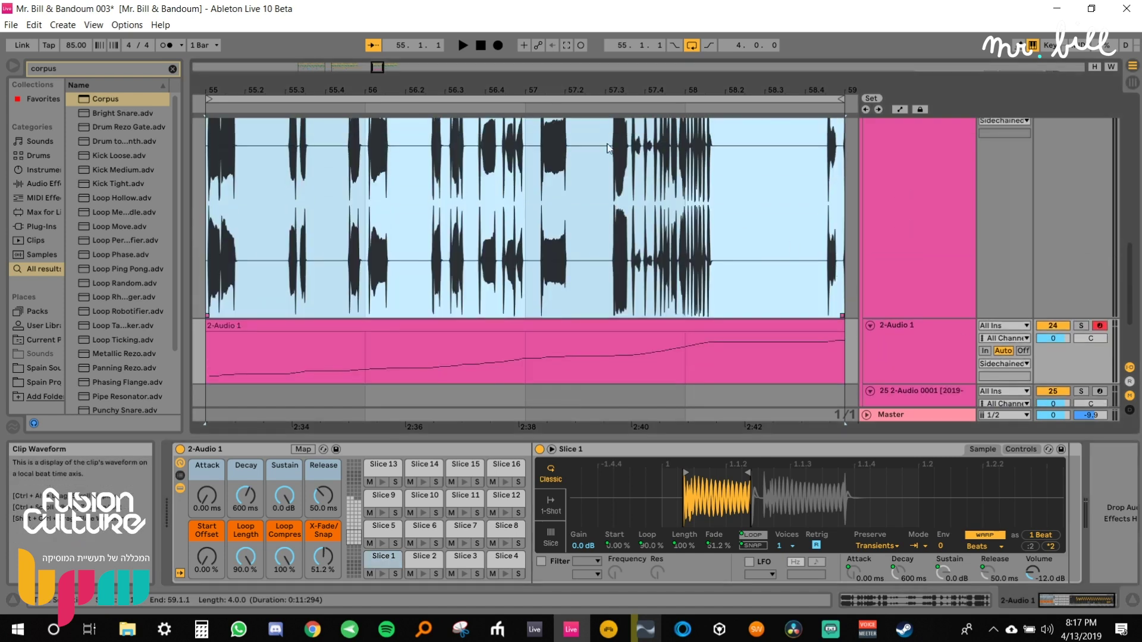
double_click(590, 175)
left_click_drag(556, 444, 554, 437)
left_click(320, 451)
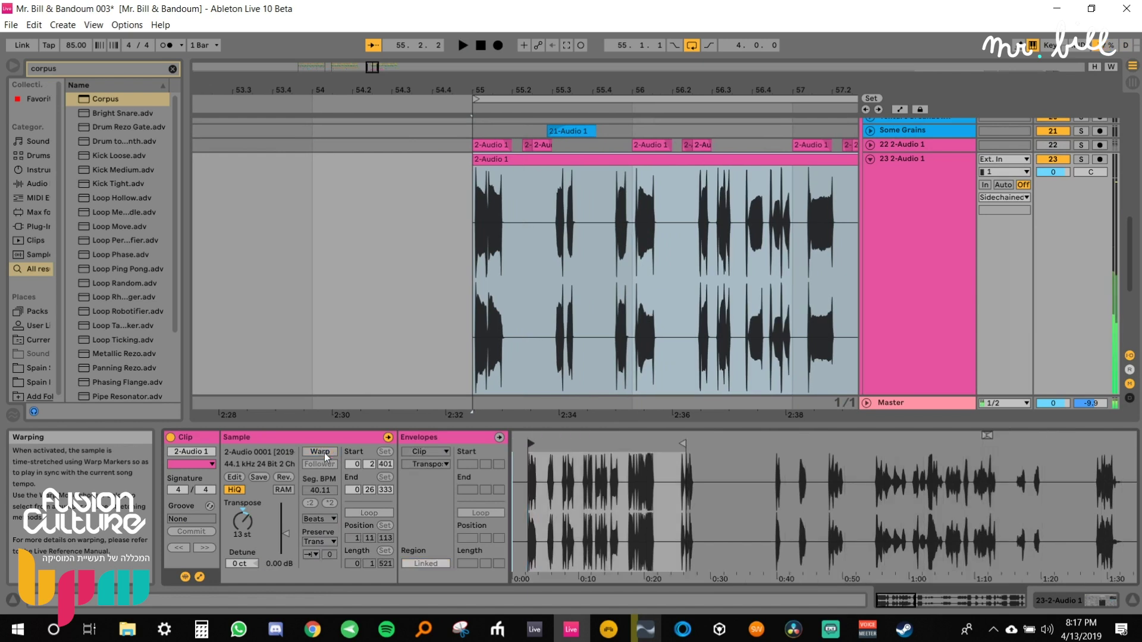
double_click(240, 526)
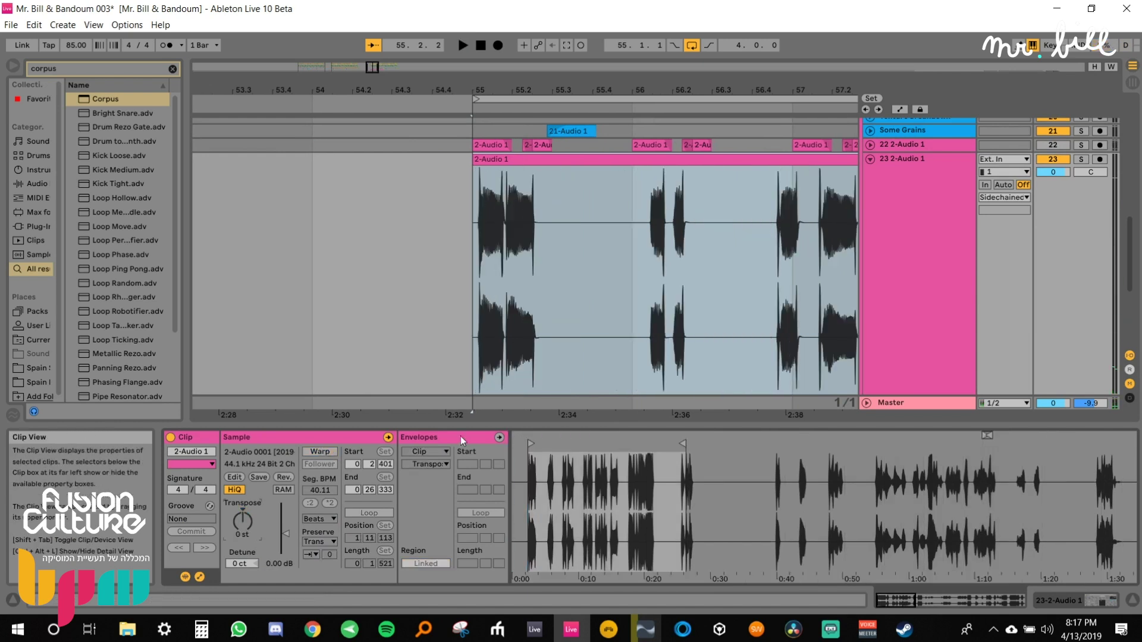
Warp the clip again, keeping its timing, and greatly stretch its opening hits with a warp marker.
left_click(322, 453)
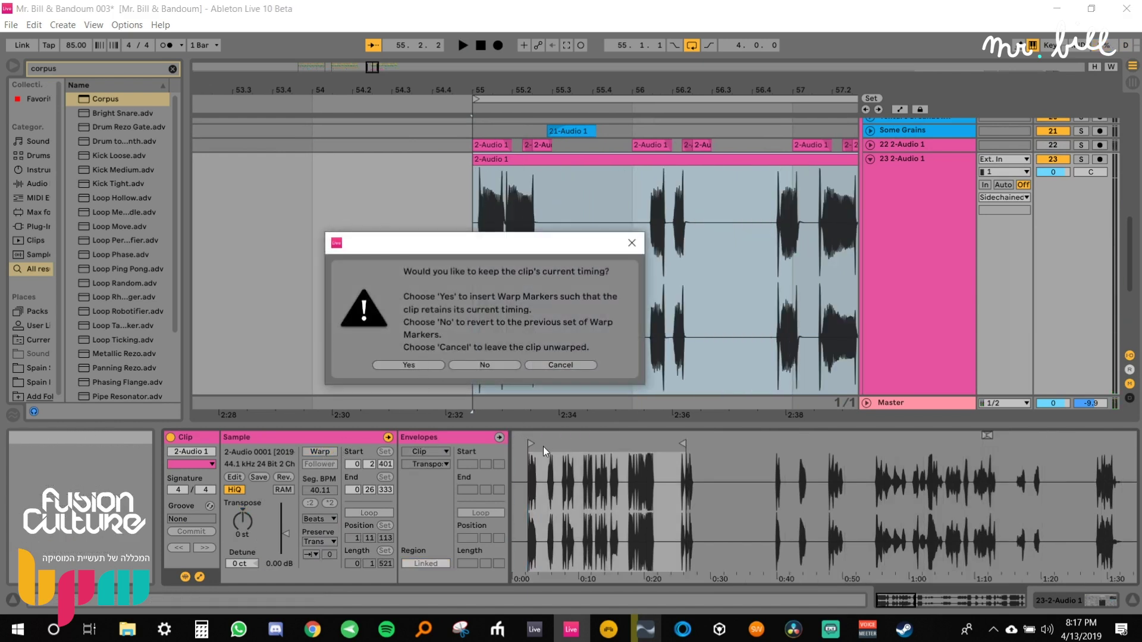
left_click(434, 365)
double_click(535, 466)
left_click_drag(535, 466, 974, 474)
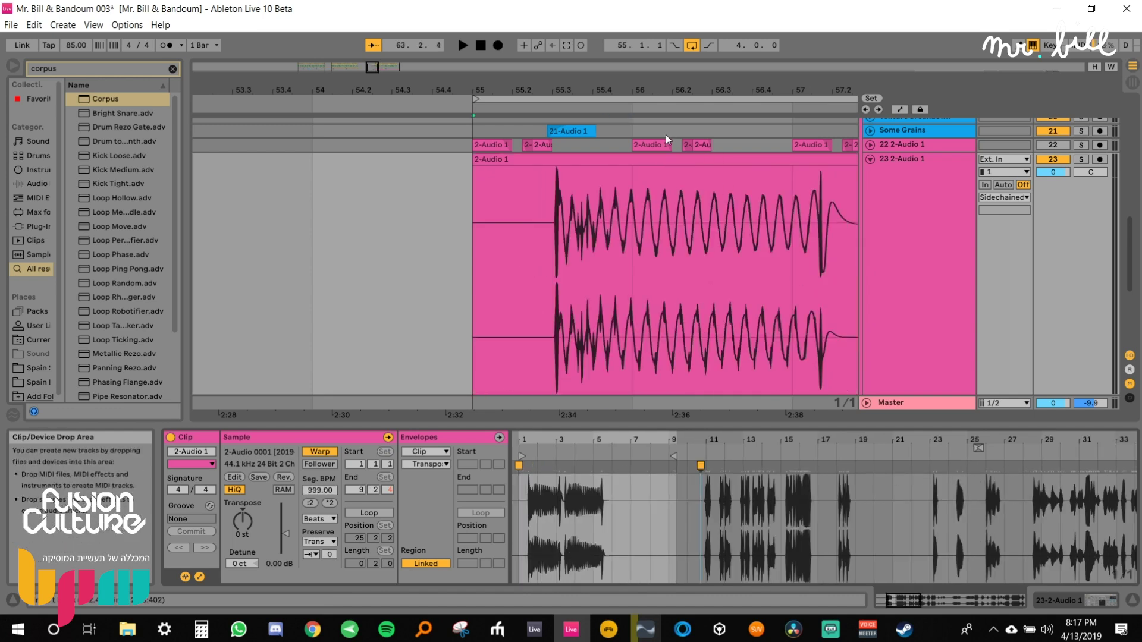
Trim the track 23 clip to the two stretched hits, from about 55.2.4 to 59.3.4.
left_click_drag(474, 160, 552, 161)
left_click_drag(580, 89, 516, 68)
left_click_drag(731, 168, 568, 164)
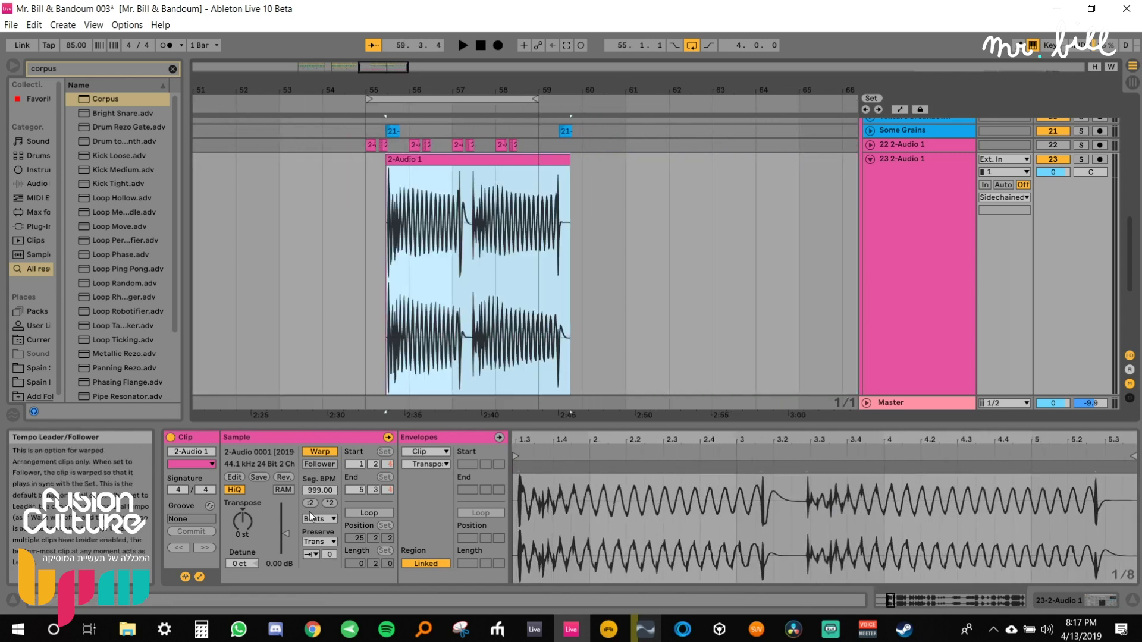
Set the stretched clip's warp mode to Complex.
left_click(320, 519)
left_click(324, 576)
left_click(515, 146)
left_click(525, 160)
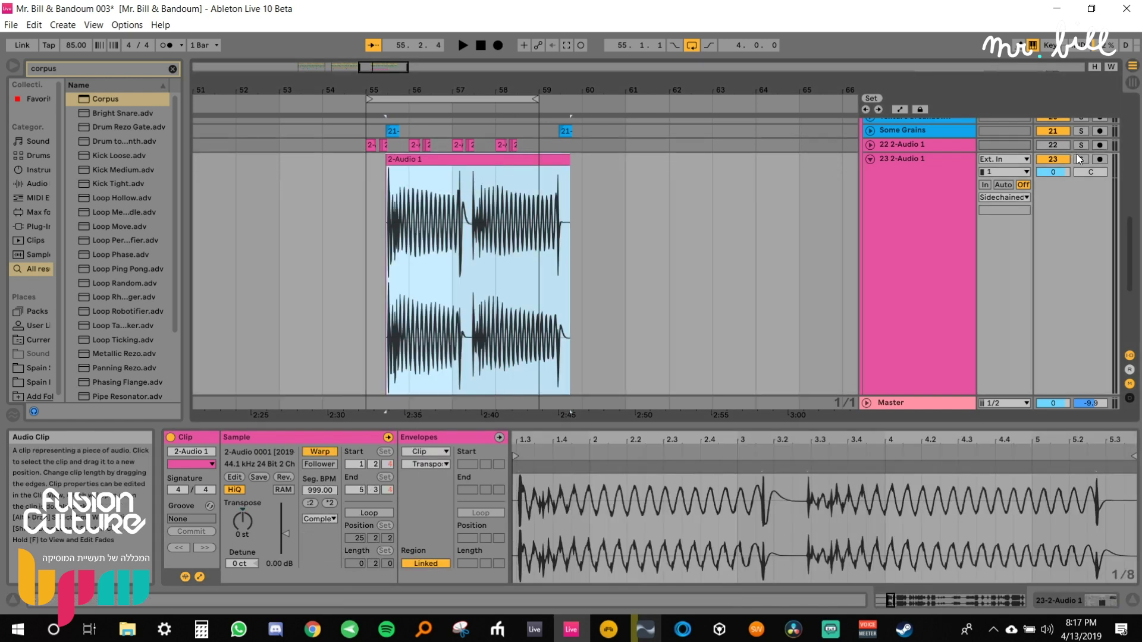
Audition the stretched clip with track 23 soloed and consolidate it into a new sample.
key("s")
key("space")
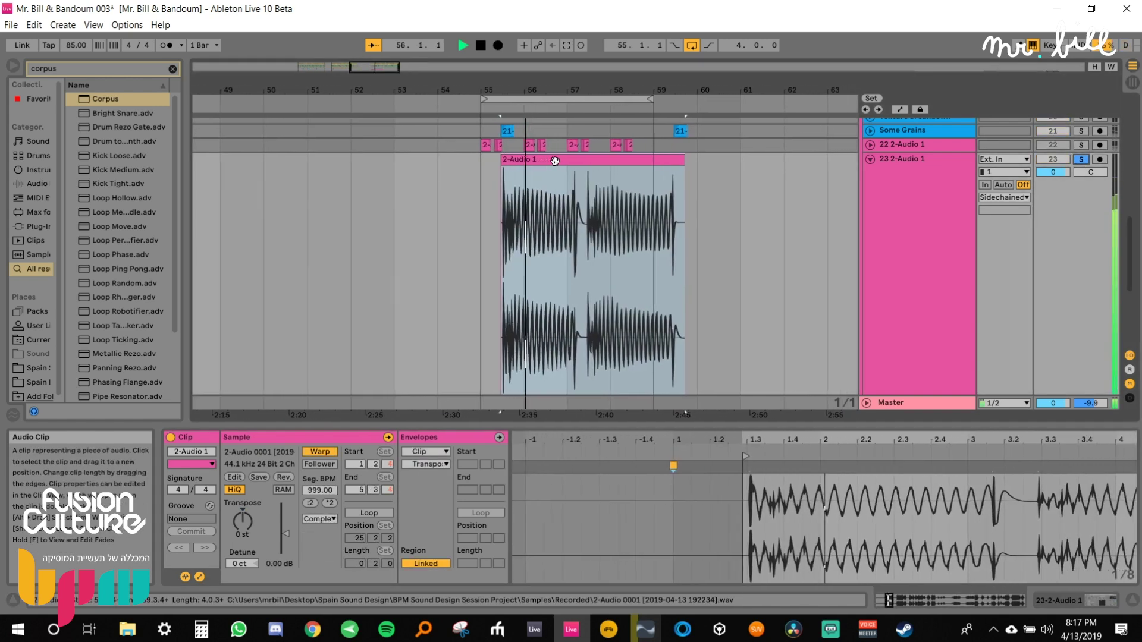
left_click(591, 161)
key("space")
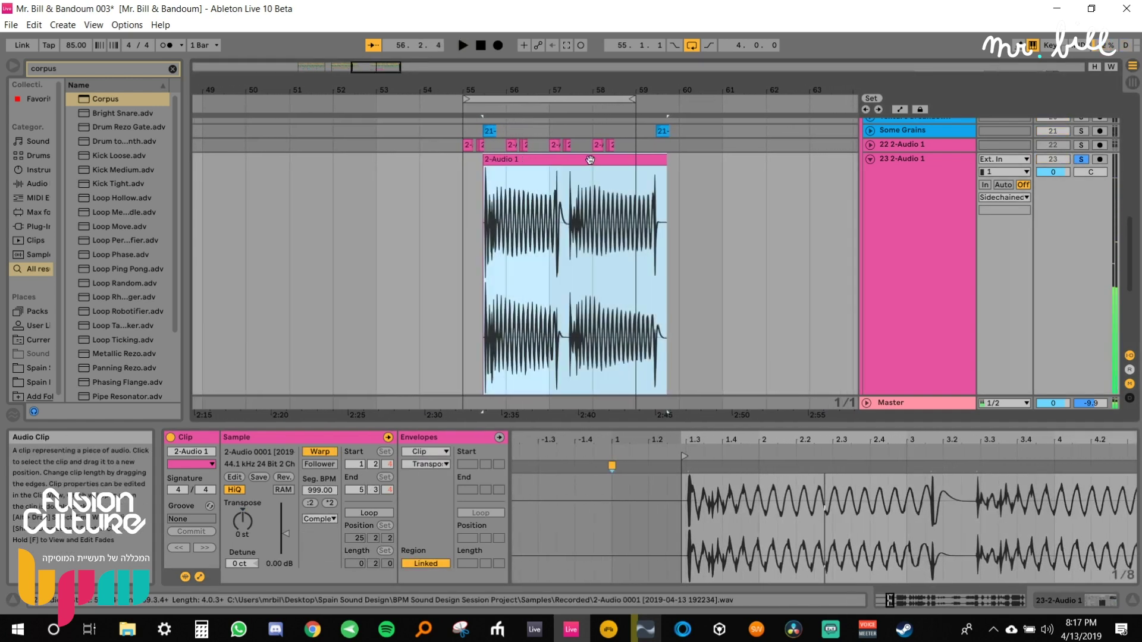
key("ctrl+j")
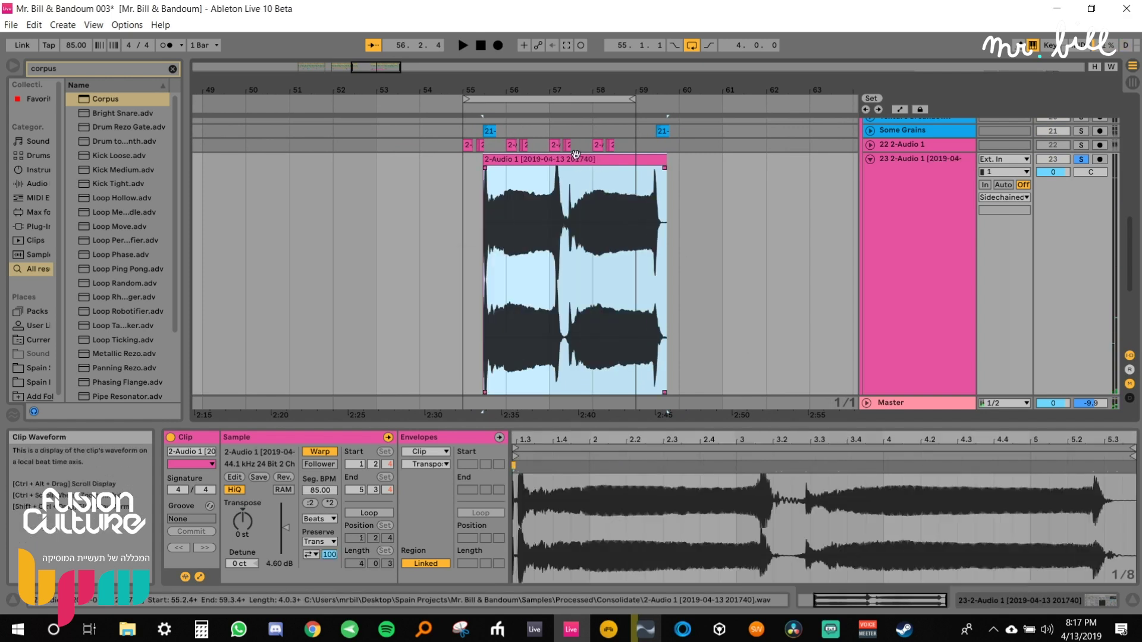
double_click(778, 445)
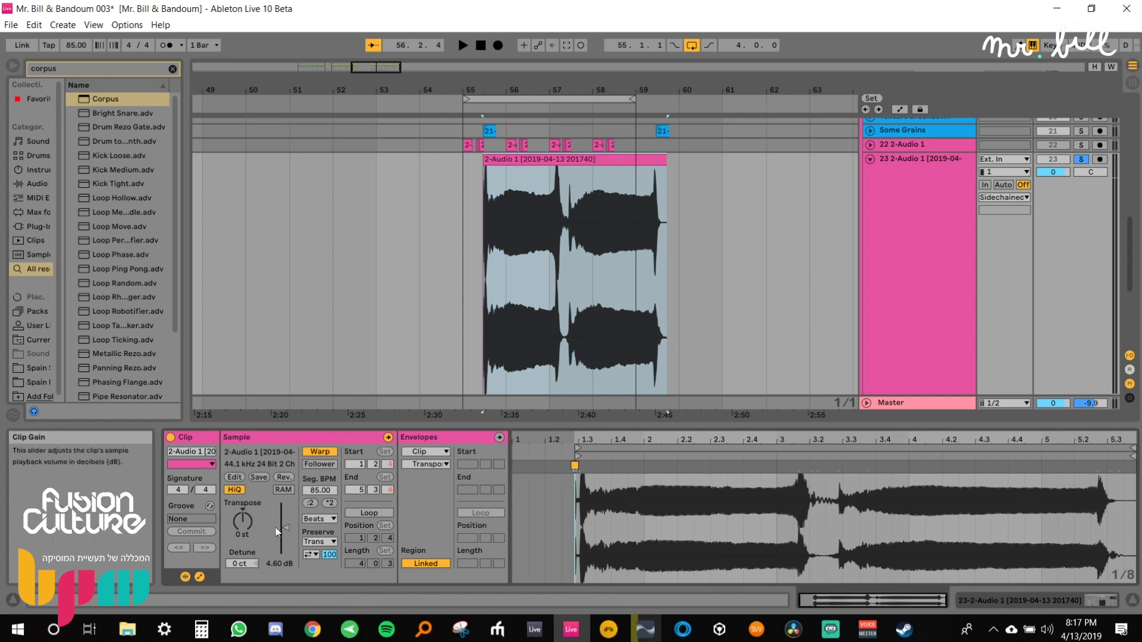
Load the consolidated clip into a Simpler on a new MIDI track below track 23 and convert it to a Sampler.
left_click(872, 159)
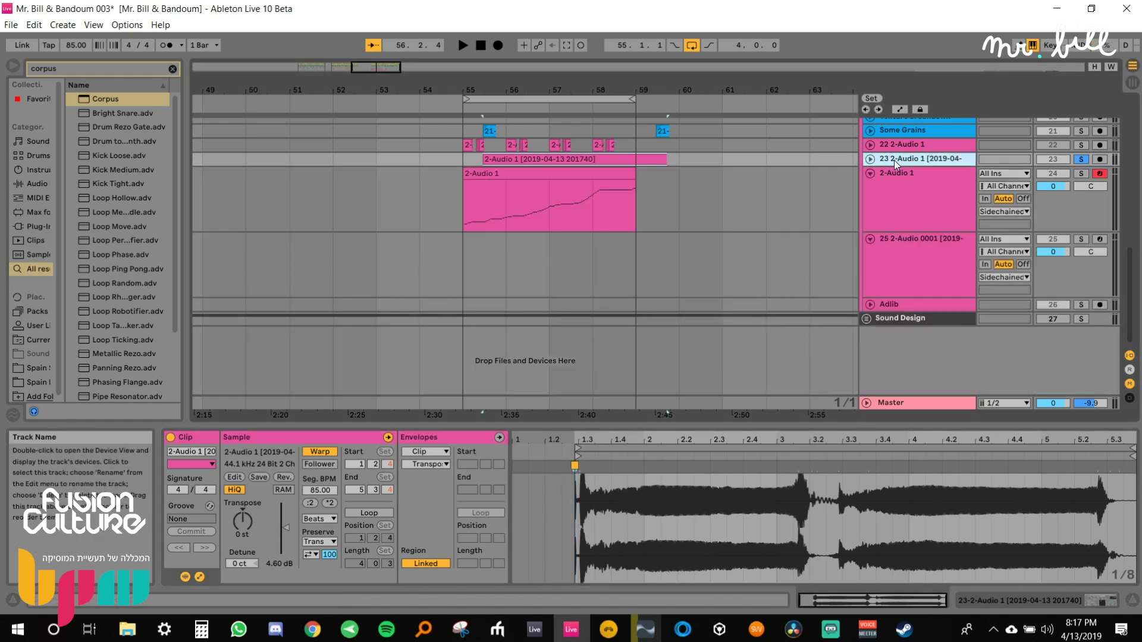
key("ctrl+shift+t")
left_click_drag(613, 160, 622, 505)
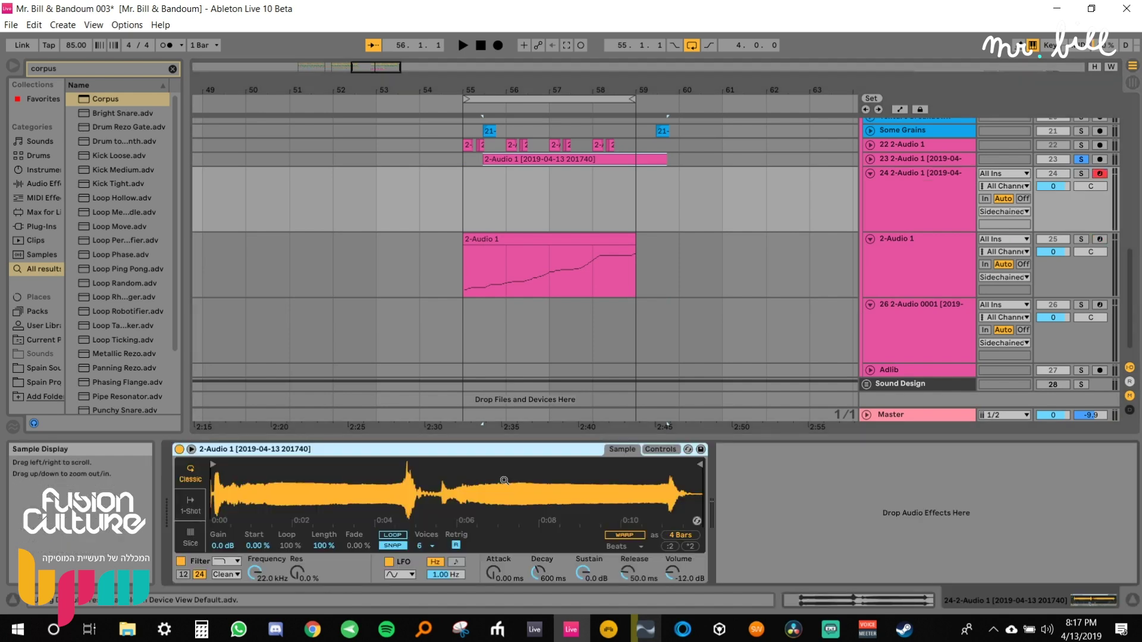
right_click(495, 447)
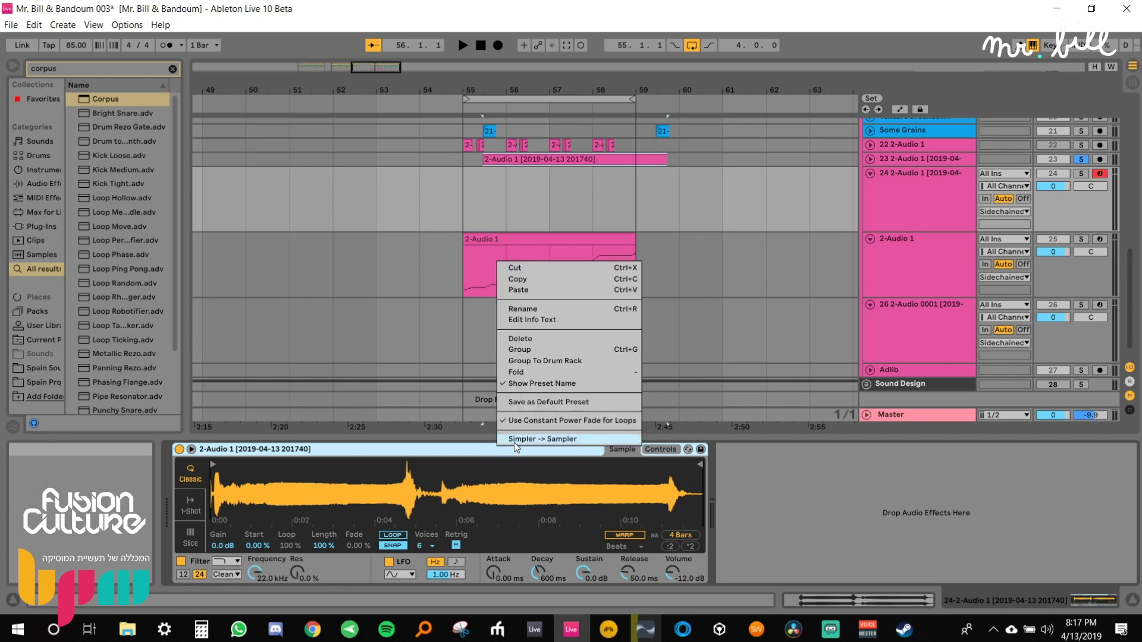
left_click(513, 442)
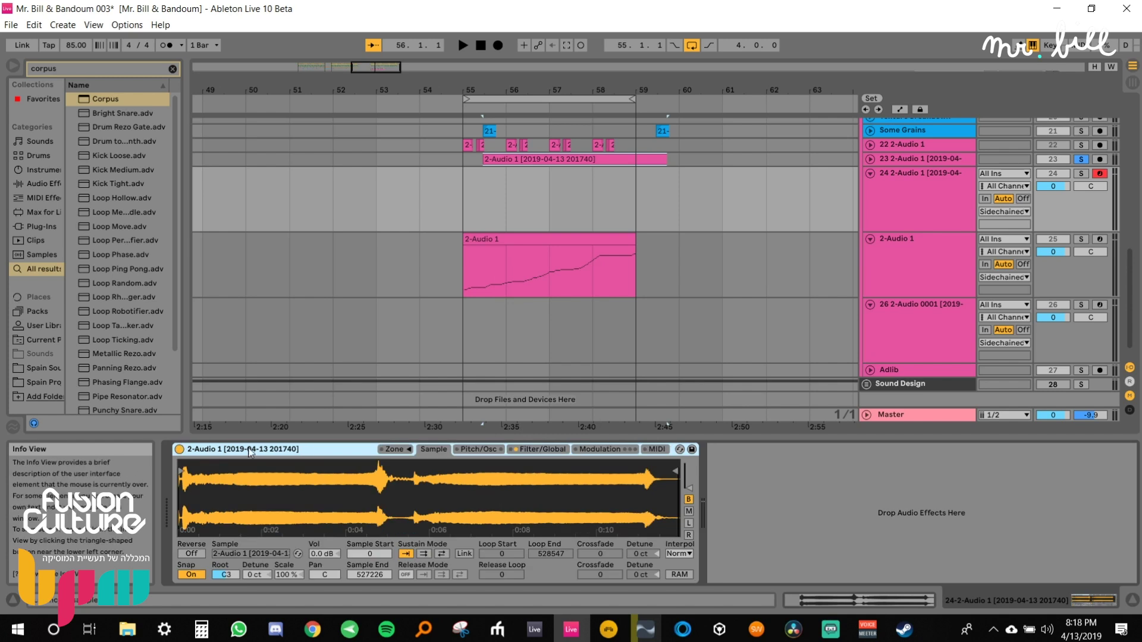
In the Sampler's MIDI modulation settings, route Key's Destination A to Filter Freq and raise its amount.
left_click(656, 449)
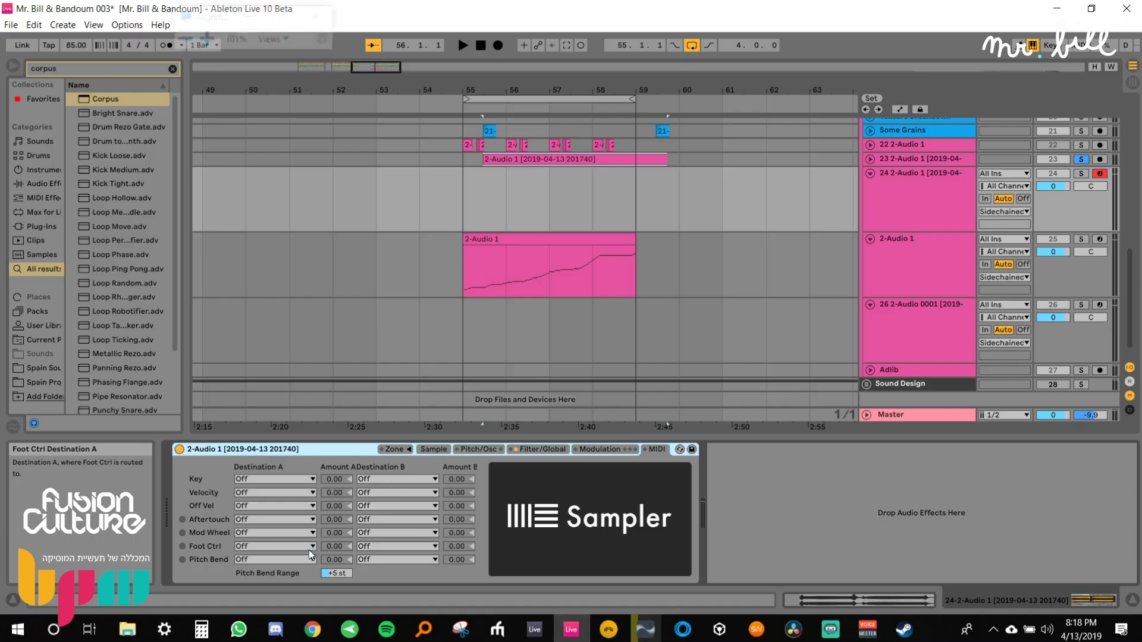
key("super+plus")
key("super+plus")
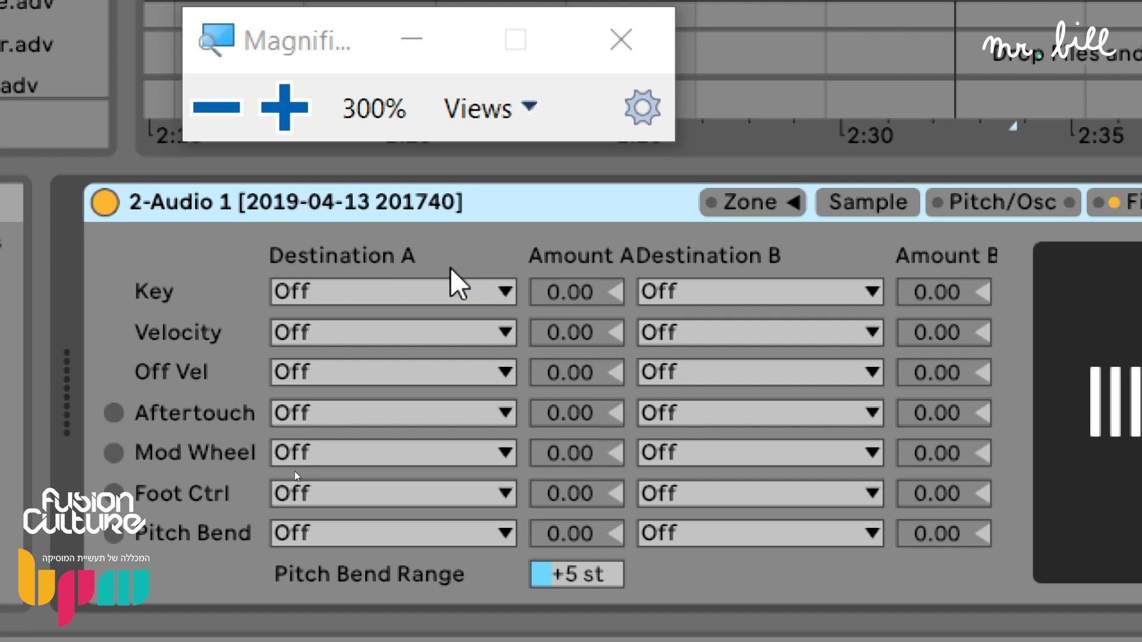
left_click(380, 289)
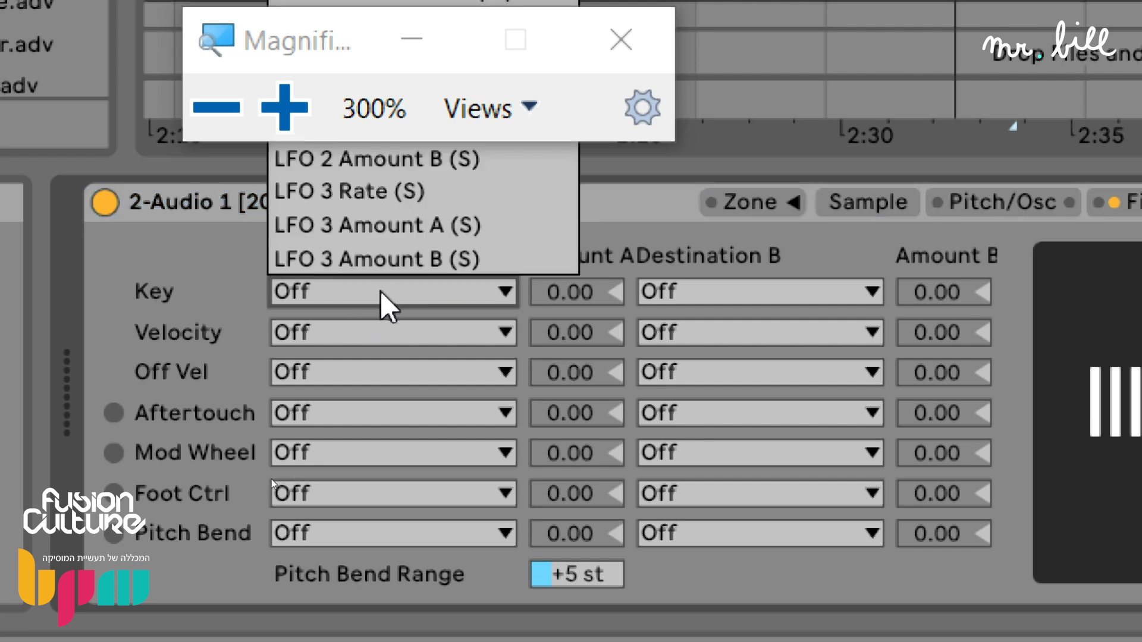
key("super+minus")
key("super+minus")
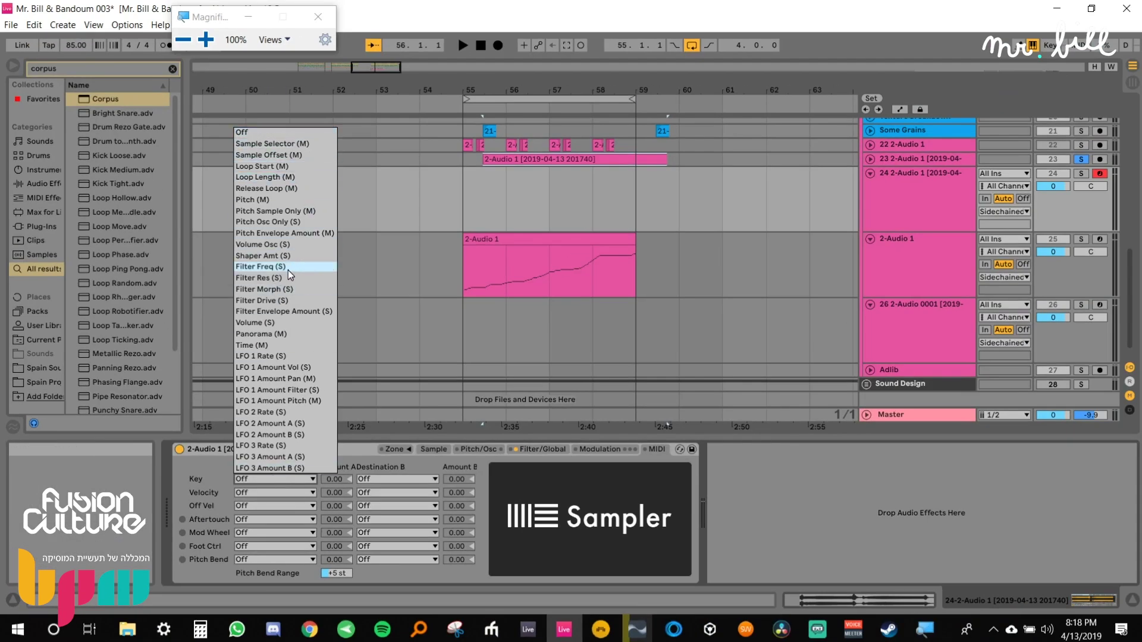
left_click(266, 267)
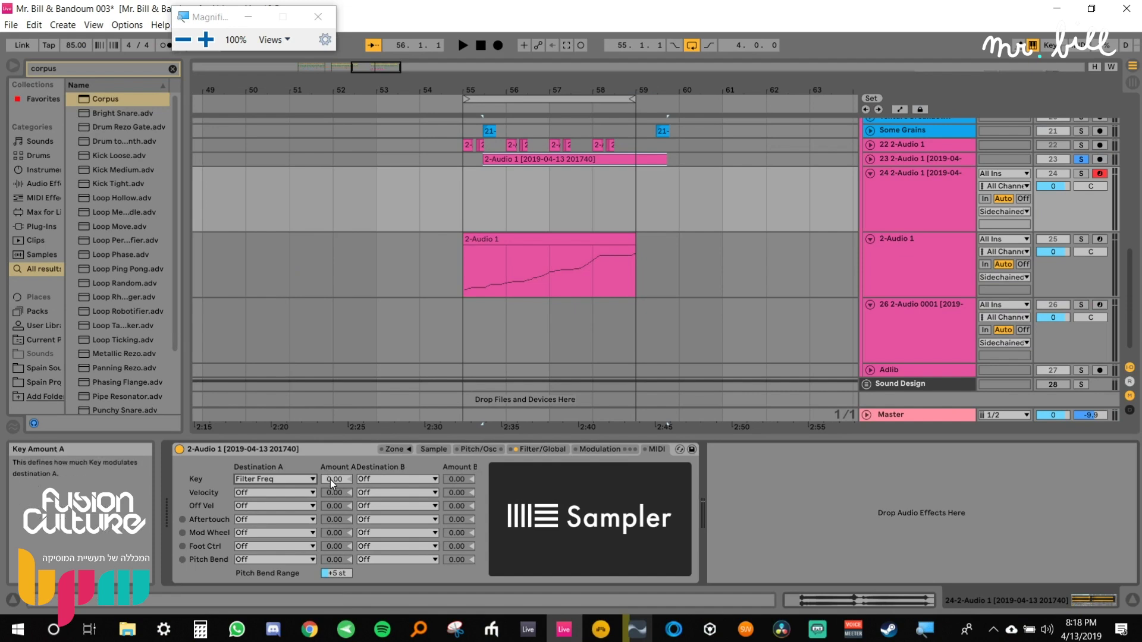
left_click_drag(332, 478, 332, 410)
Insert an empty one-bar MIDI clip at bar 59 on track 24 and open the Sampler's Filter/Global settings.
left_click(670, 199)
key("ctrl+shift+m")
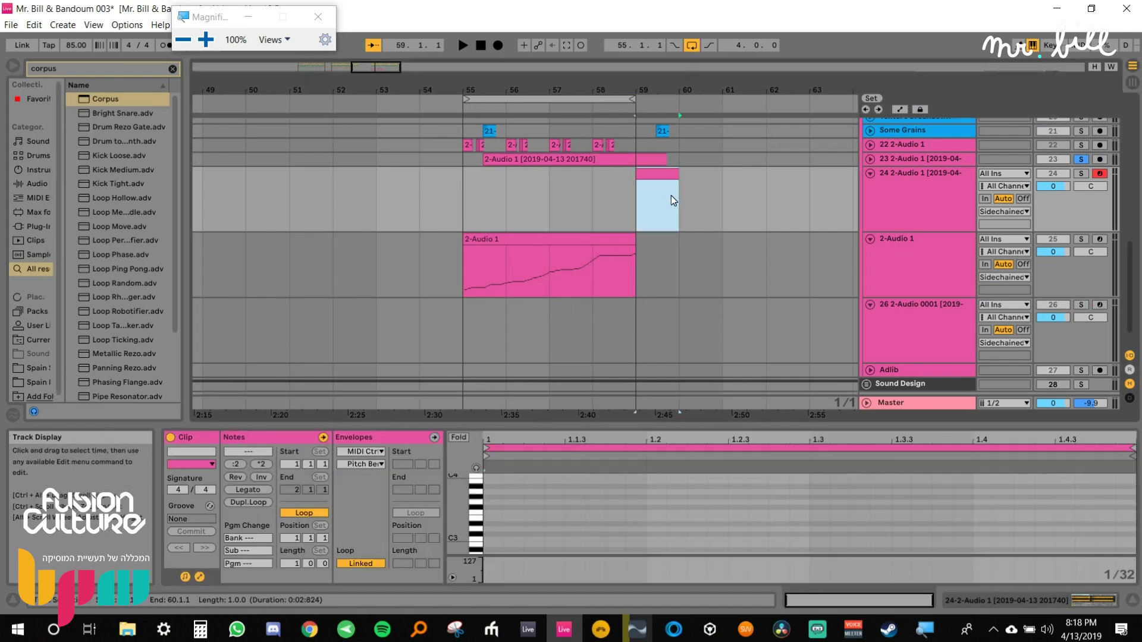
left_click(887, 222)
left_click(476, 450)
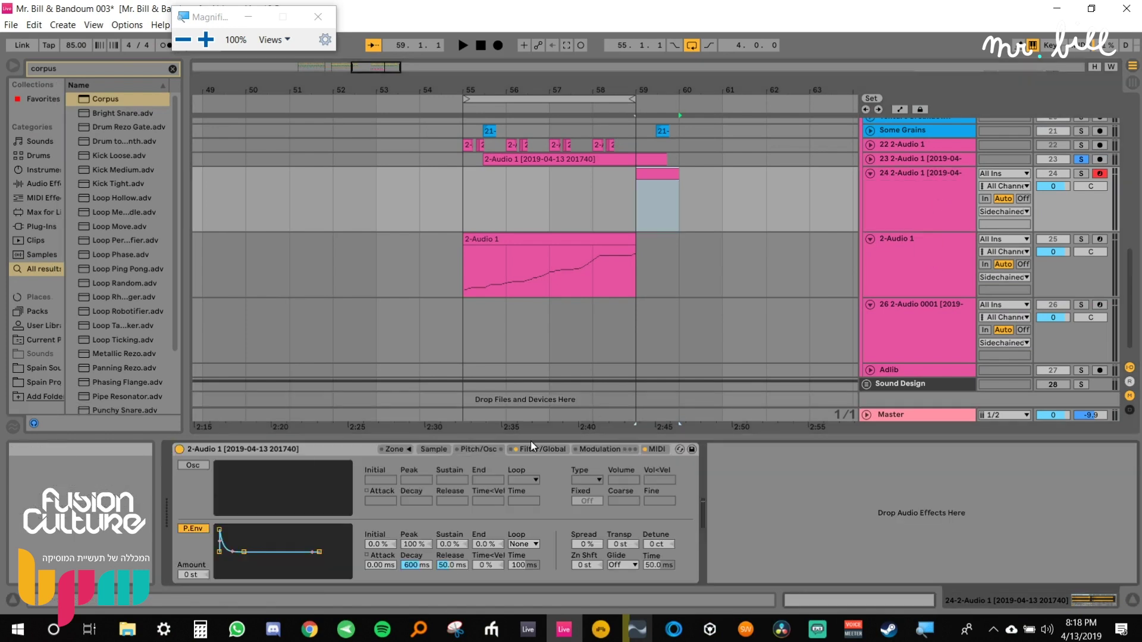
left_click(531, 446)
Add a C-2 note at the start of track 24's clip, lengthen it to position 1.2.3 and solo the track.
left_click(659, 173)
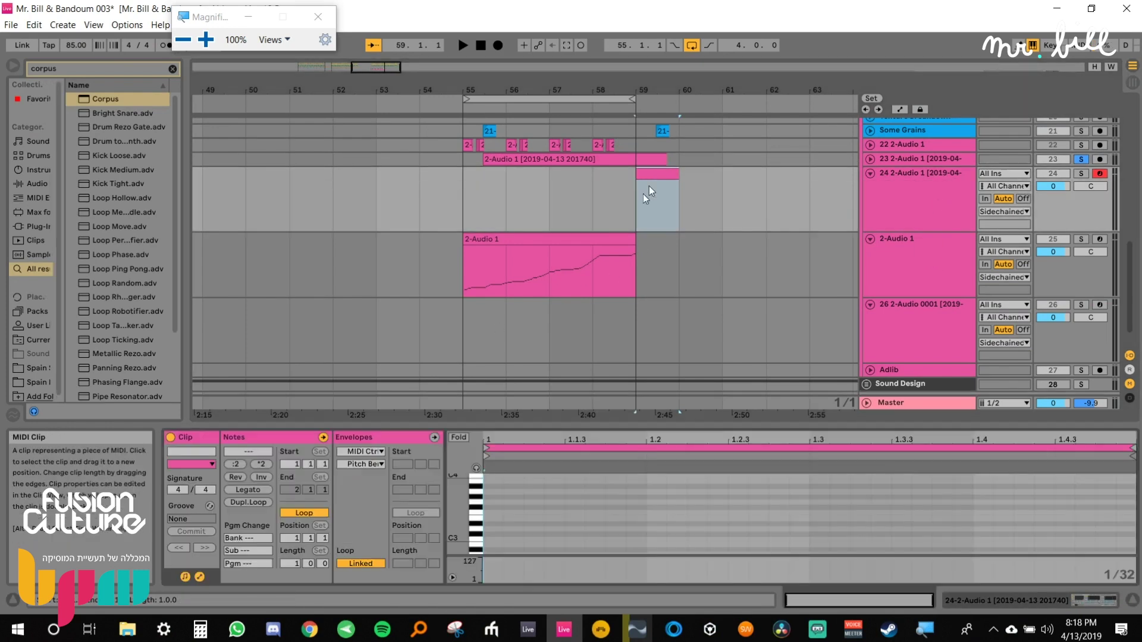
scroll(497, 534, "down", 10)
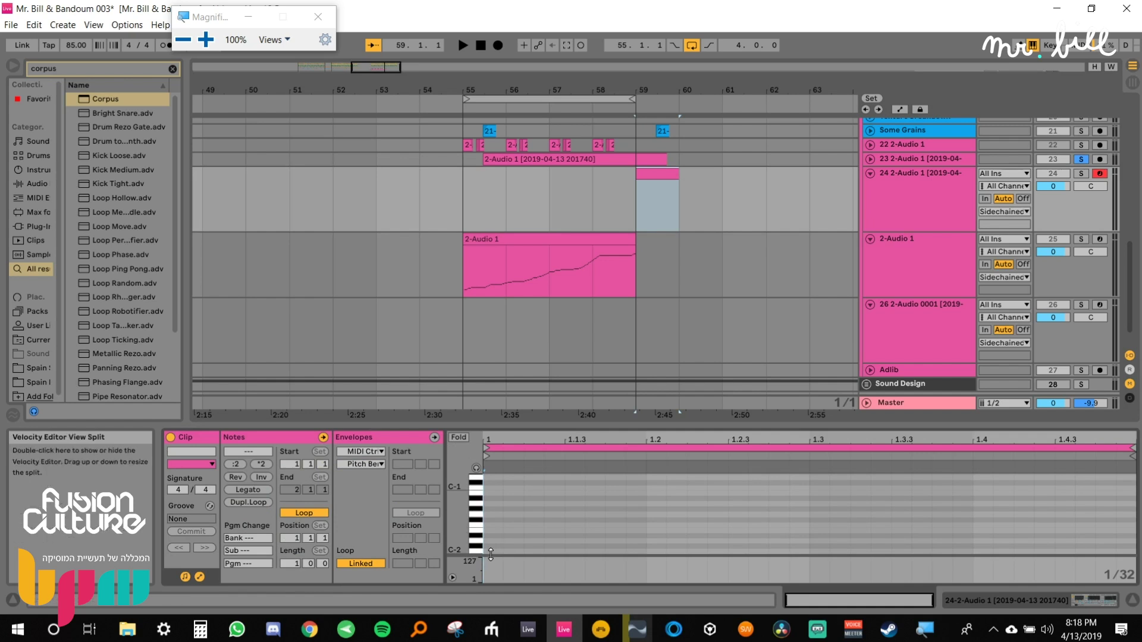
double_click(494, 552)
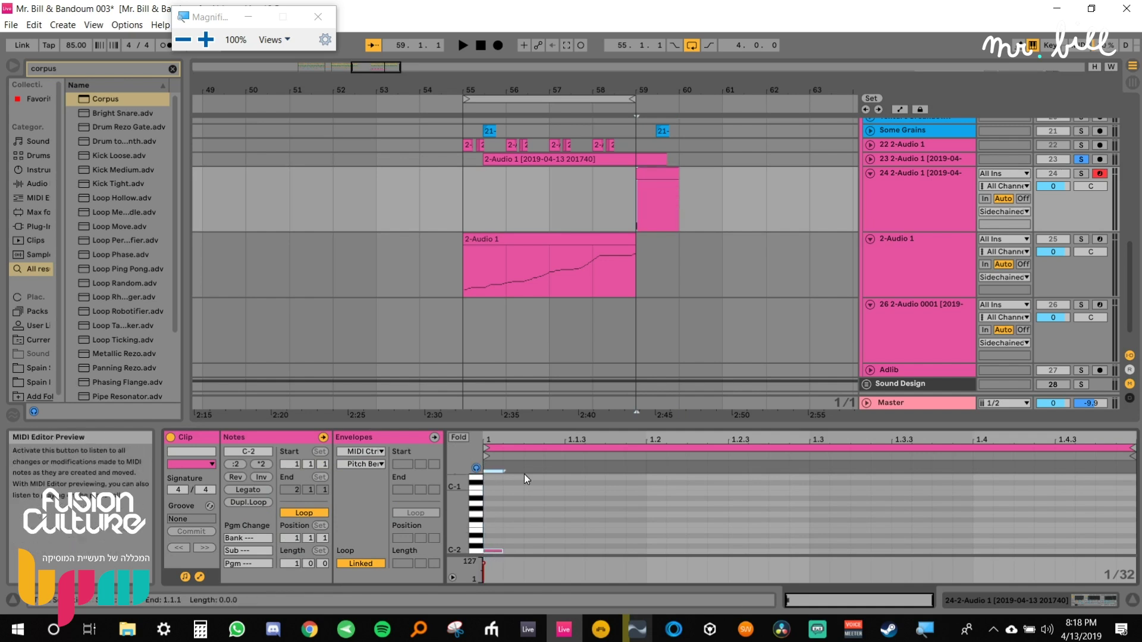
left_click_drag(502, 551, 727, 551)
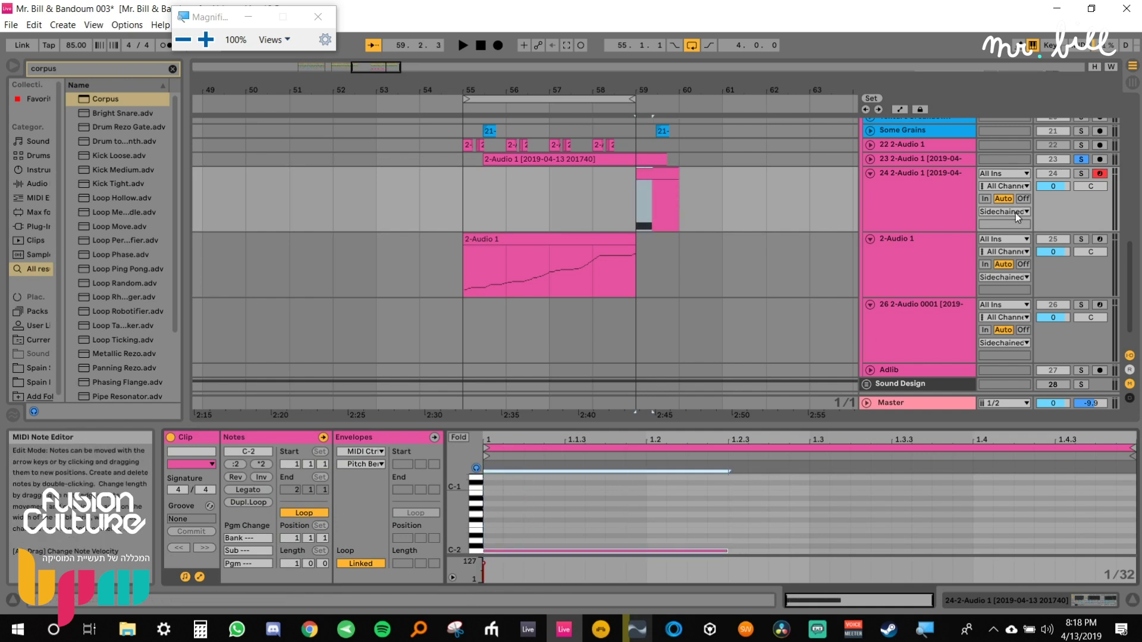
left_click(1080, 174)
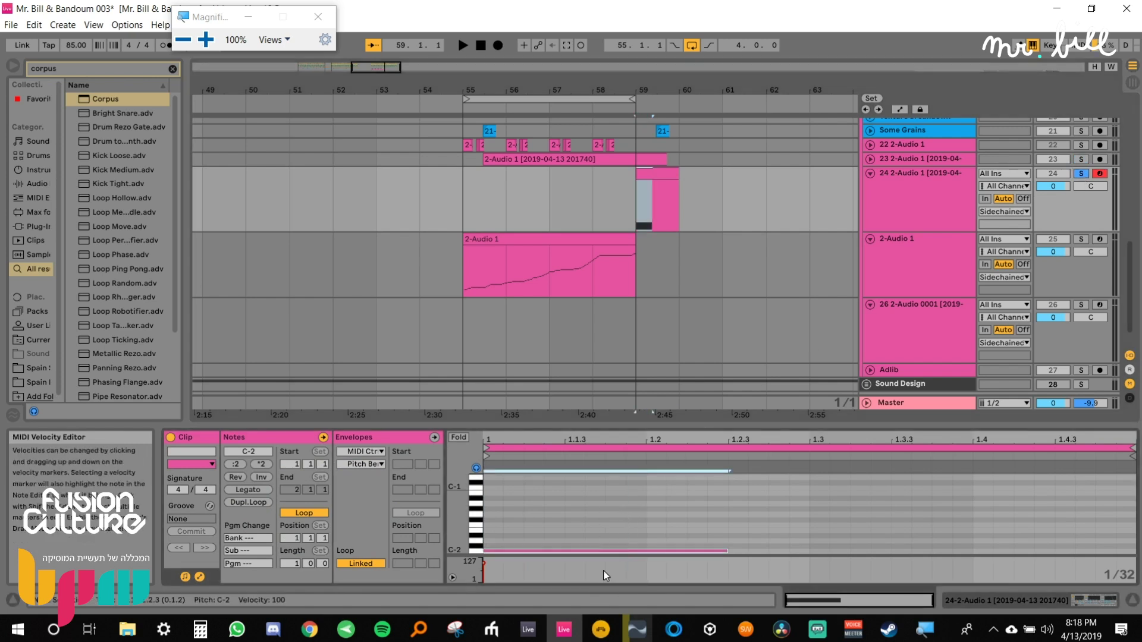
Duplicate the C-2 note directly behind itself and transpose the copy up in octaves to C7.
key("ctrl+d")
key("shift+Up")
key("shift+Up")
key("shift+Up")
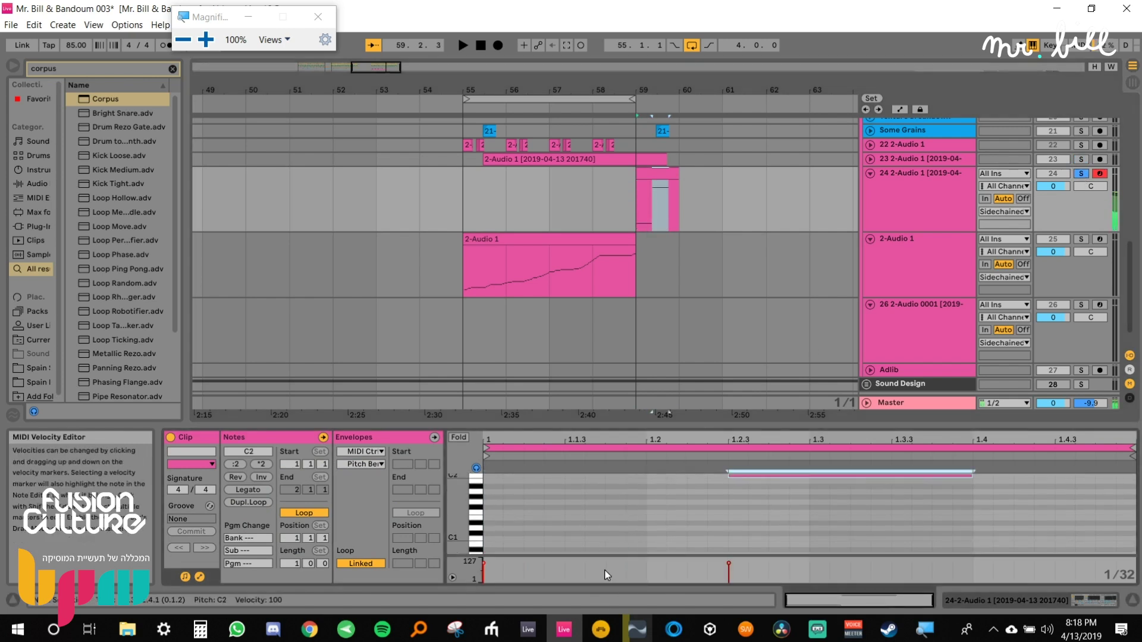
key("shift+Up")
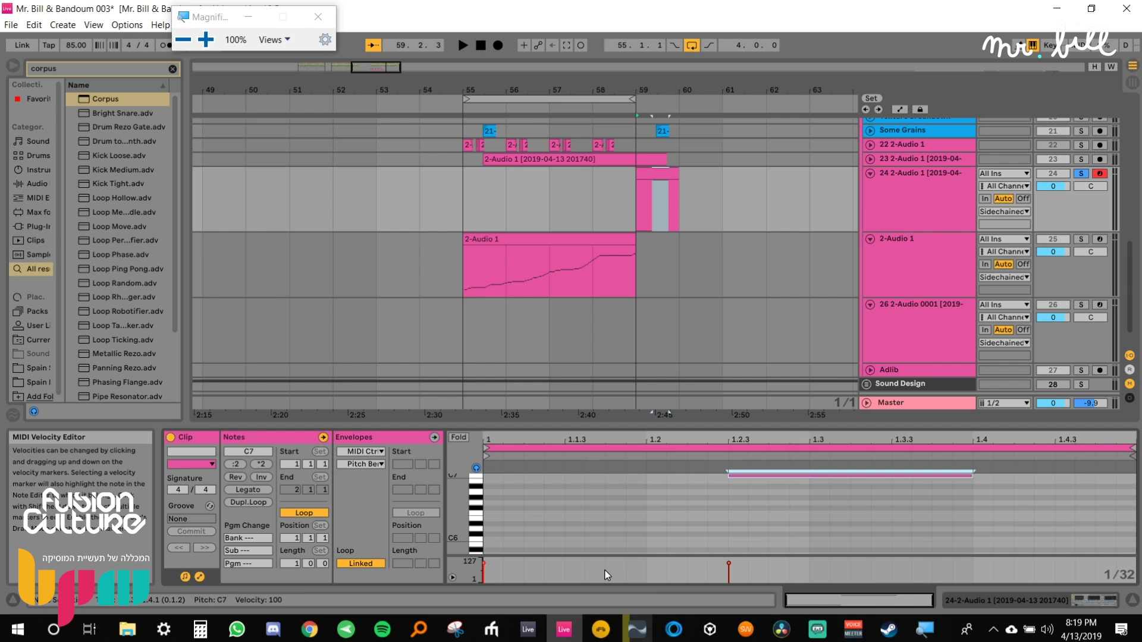
In the Sampler's MIDI modulation settings, reset Key's Amount A to 0 and set its Destination A to Off.
left_click(922, 173)
left_click(657, 450)
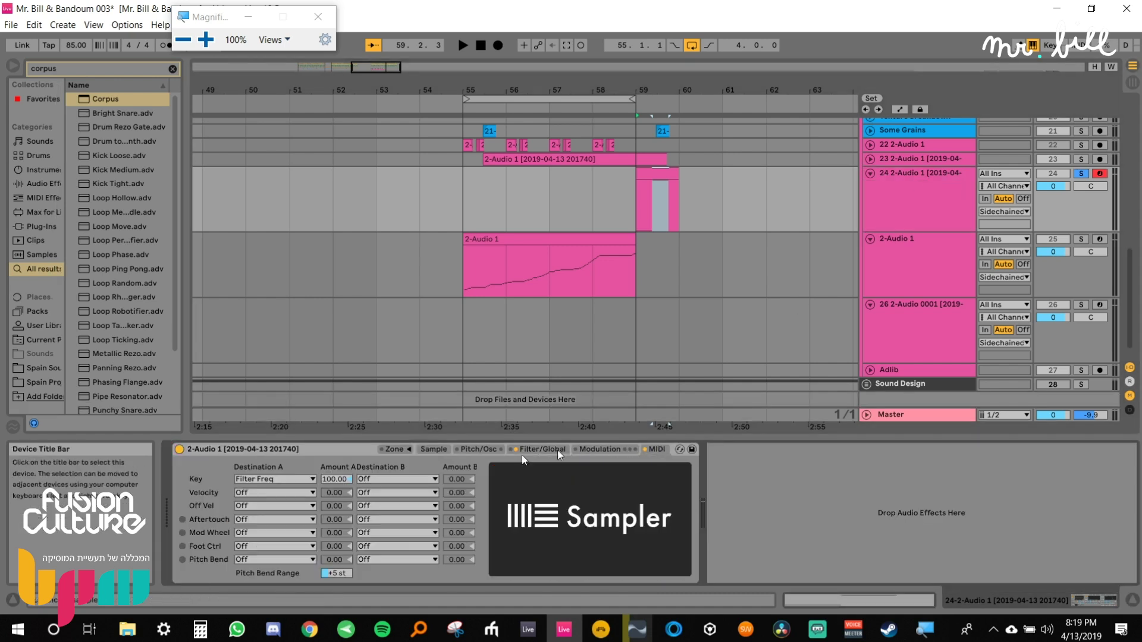
double_click(331, 477)
left_click(305, 479)
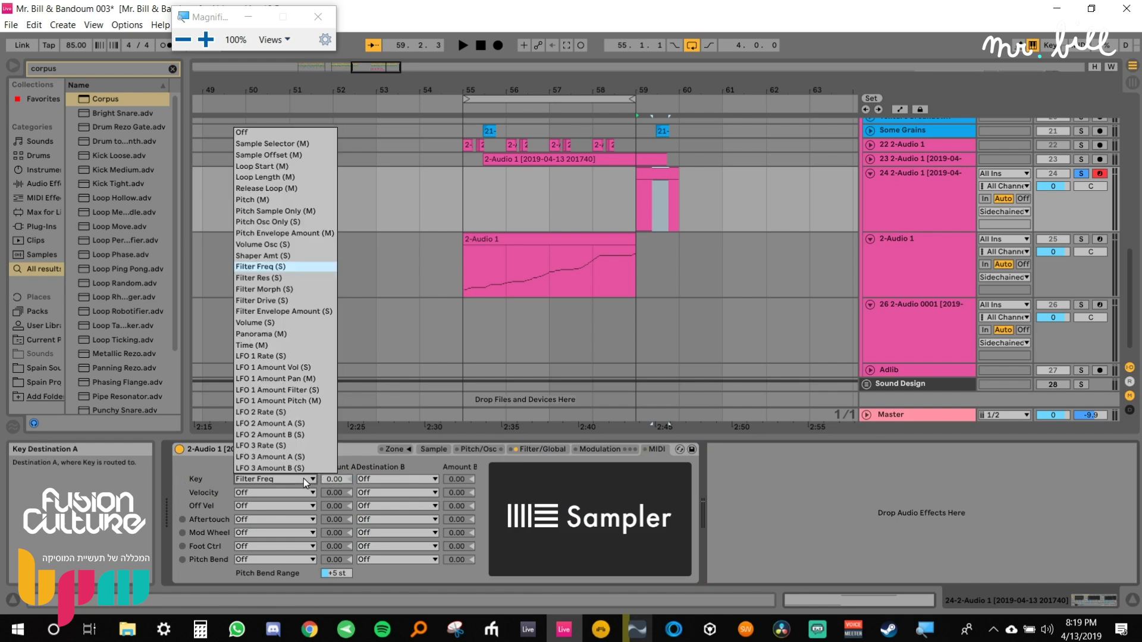
left_click(281, 126)
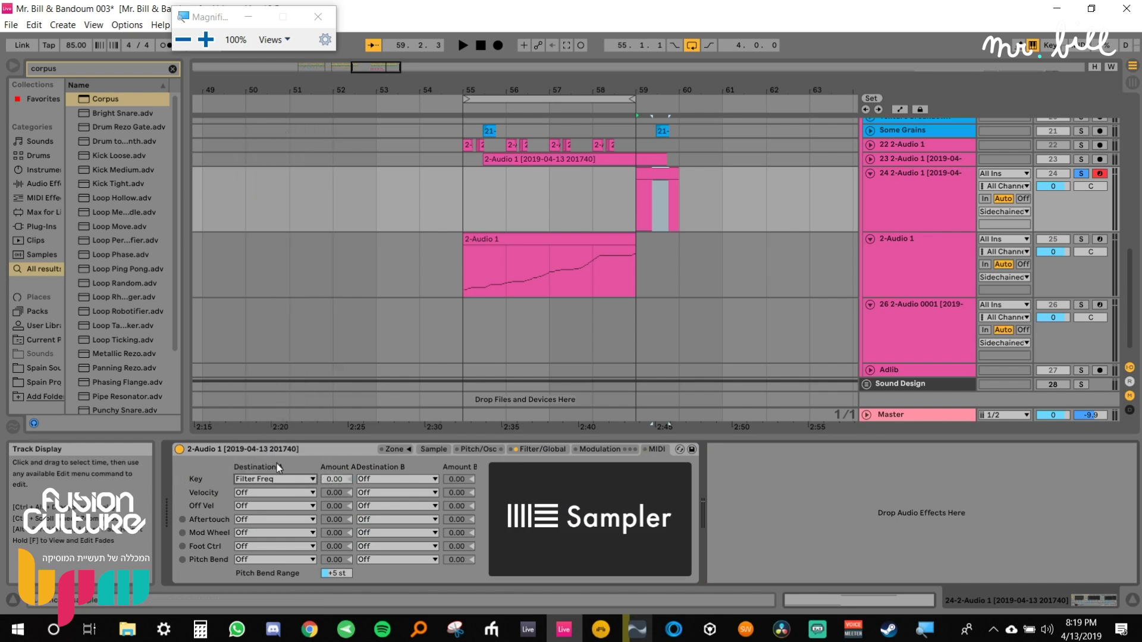
left_click(270, 479)
left_click(271, 133)
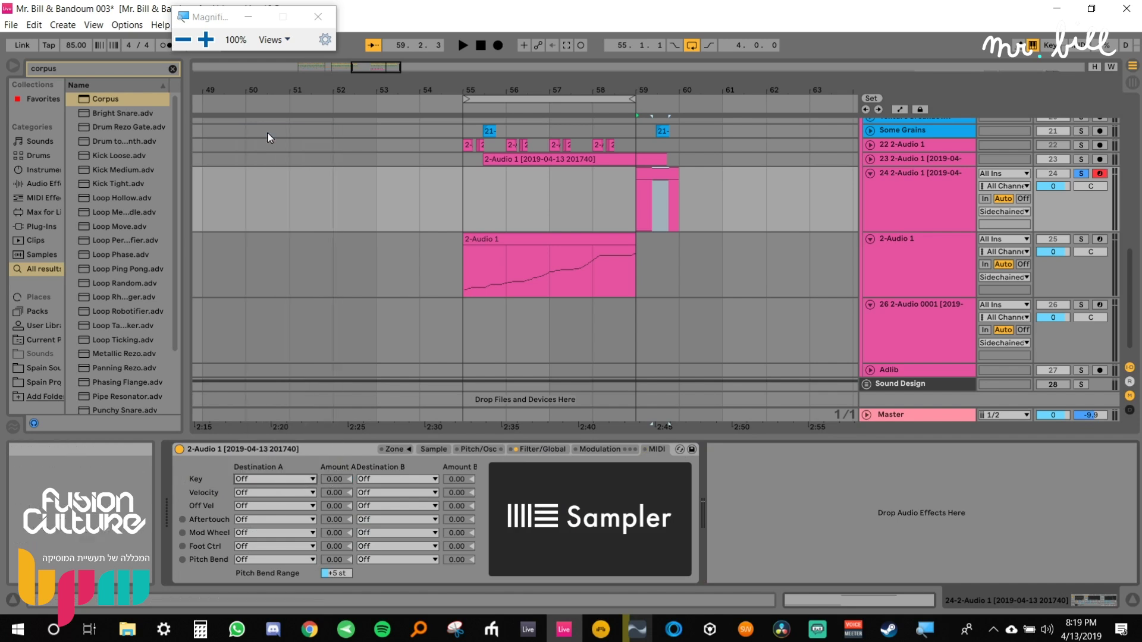
Route Velocity's Destination A to Sample Offset and raise its amount to 100.
left_click(264, 494)
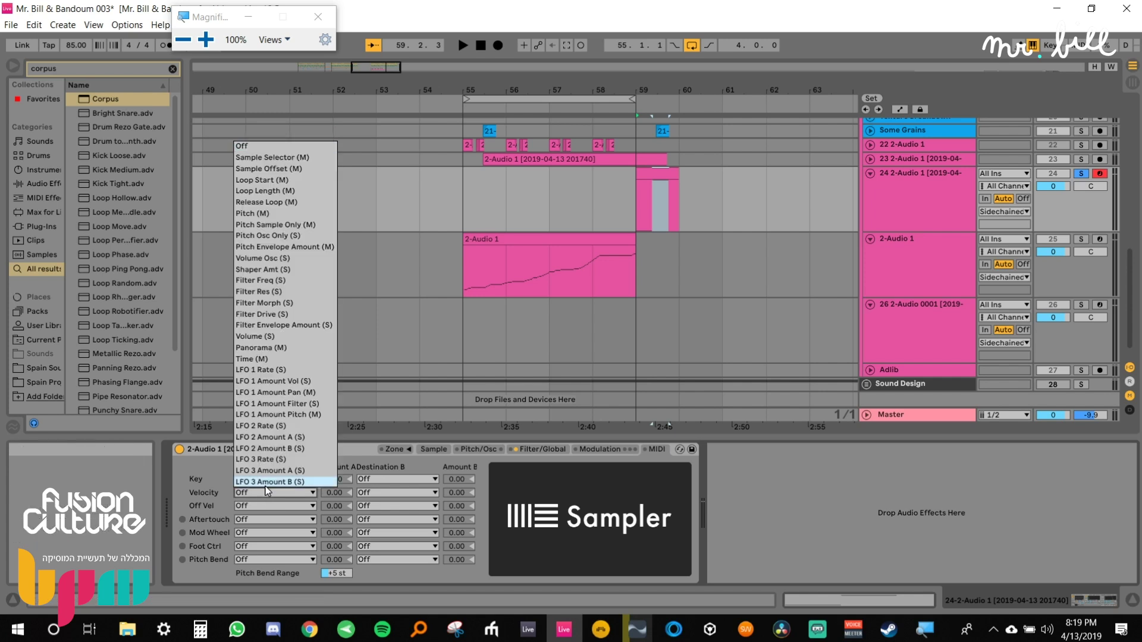
left_click(276, 168)
left_click_drag(336, 493, 336, 416)
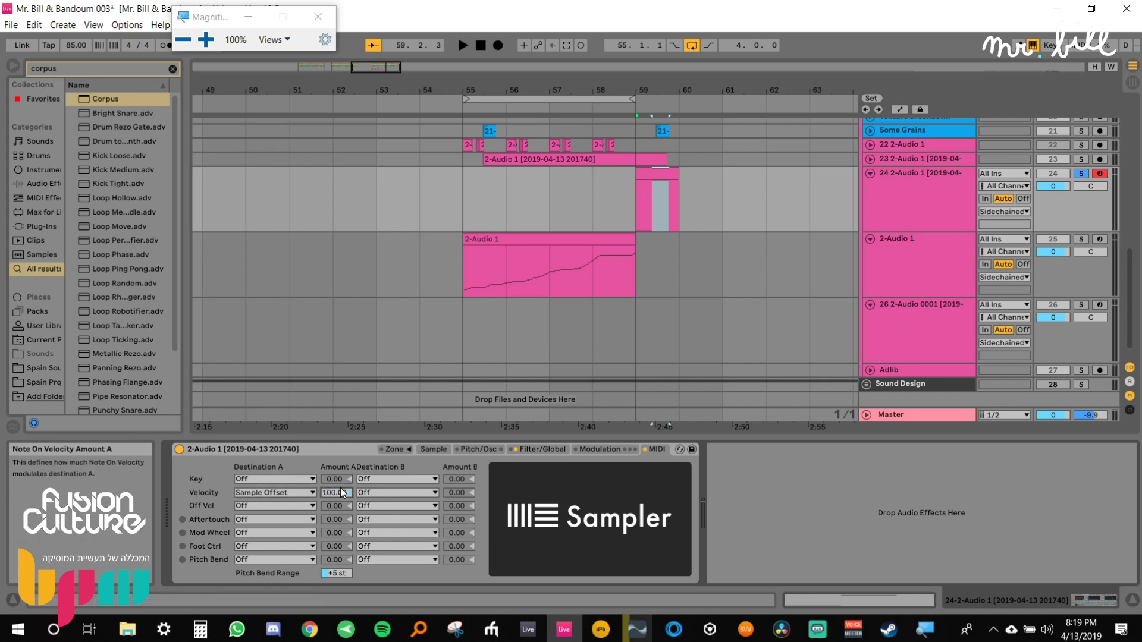
Delete the C7 note from track 24's MIDI clip.
left_click(657, 199)
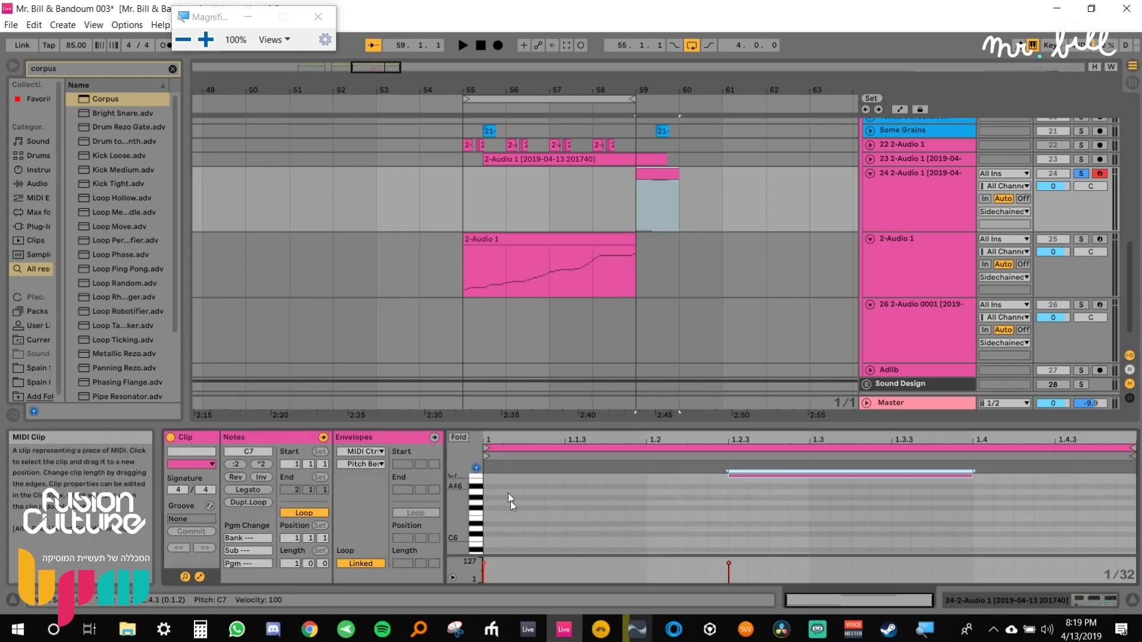
left_click_drag(727, 498, 764, 453)
key("Delete")
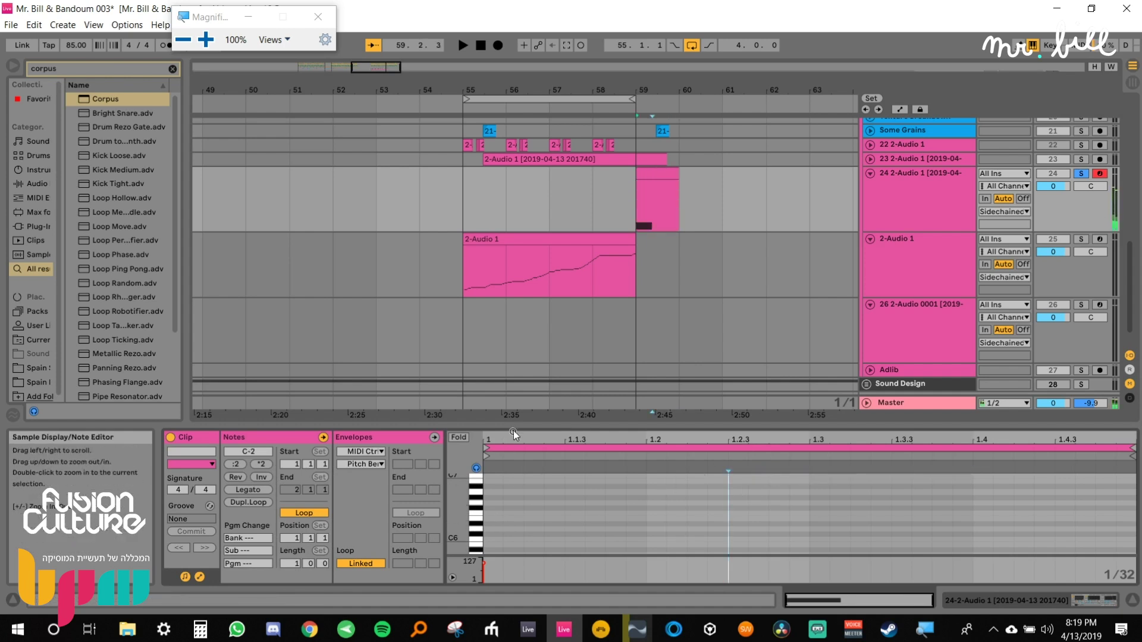
Transpose the remaining C-2 note up in octaves to C3 and shorten it to less than half a beat.
left_click_drag(512, 428, 533, 261)
scroll(495, 443, "down", 2)
left_click(516, 551)
key("shift+Up")
key("shift+Up")
key("shift+Up")
key("shift+Up")
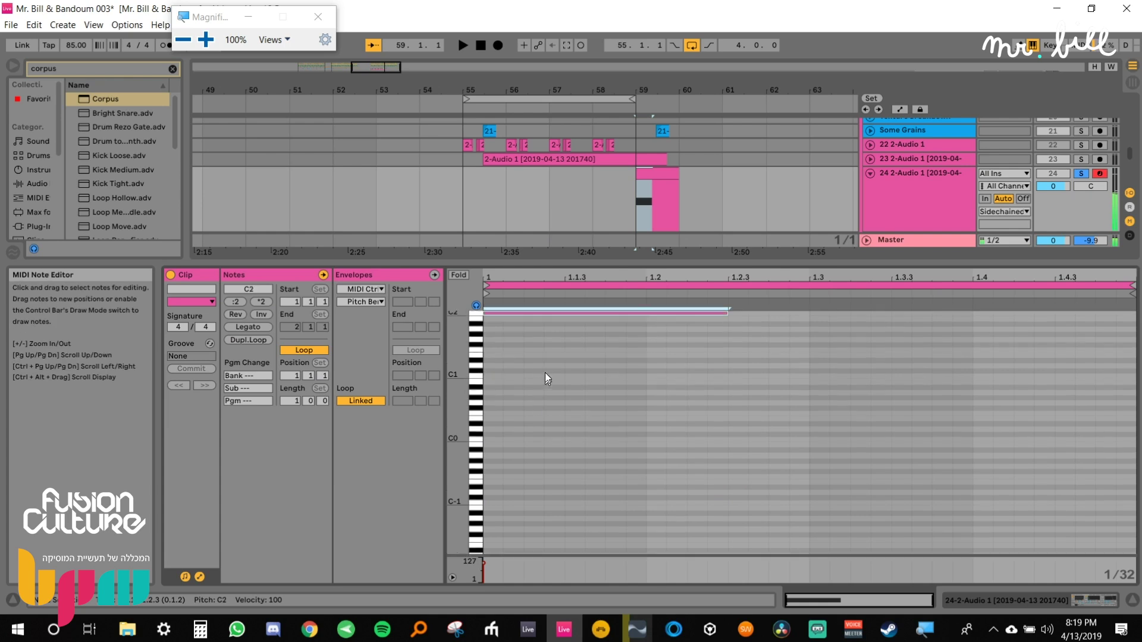
key("shift+Up")
left_click_drag(727, 358, 543, 358)
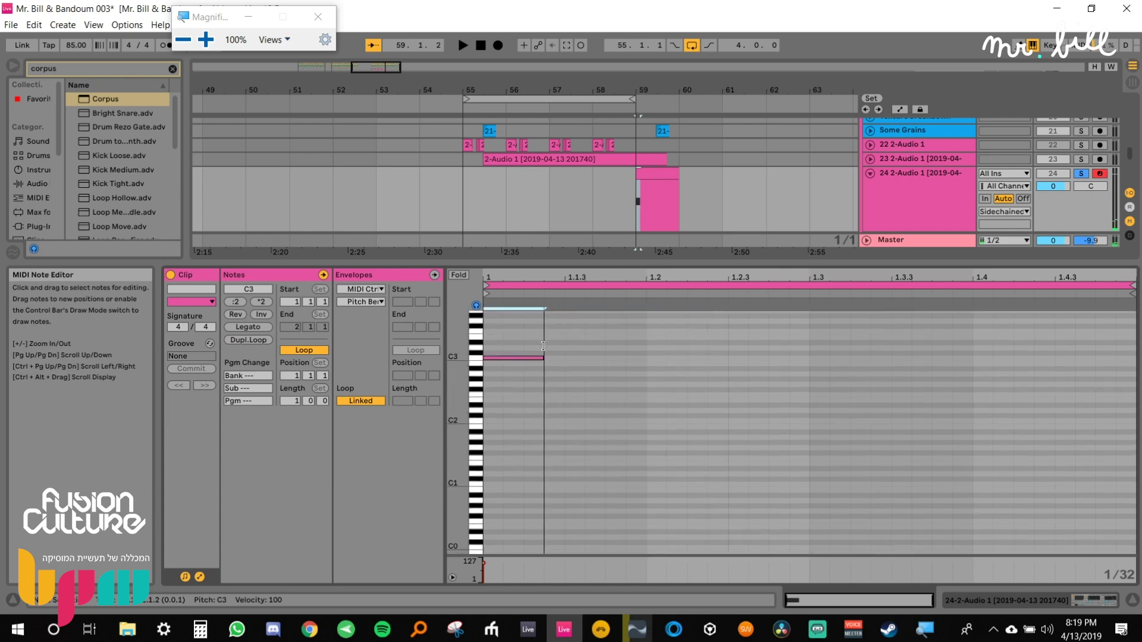
Loop the clip around the short C3 note, loop the arrangement over bar 59, consolidate the repeats into one clip and play it.
key("ctrl+l")
left_click(657, 174)
key("ctrl+l")
key("ctrl+j")
key("space")
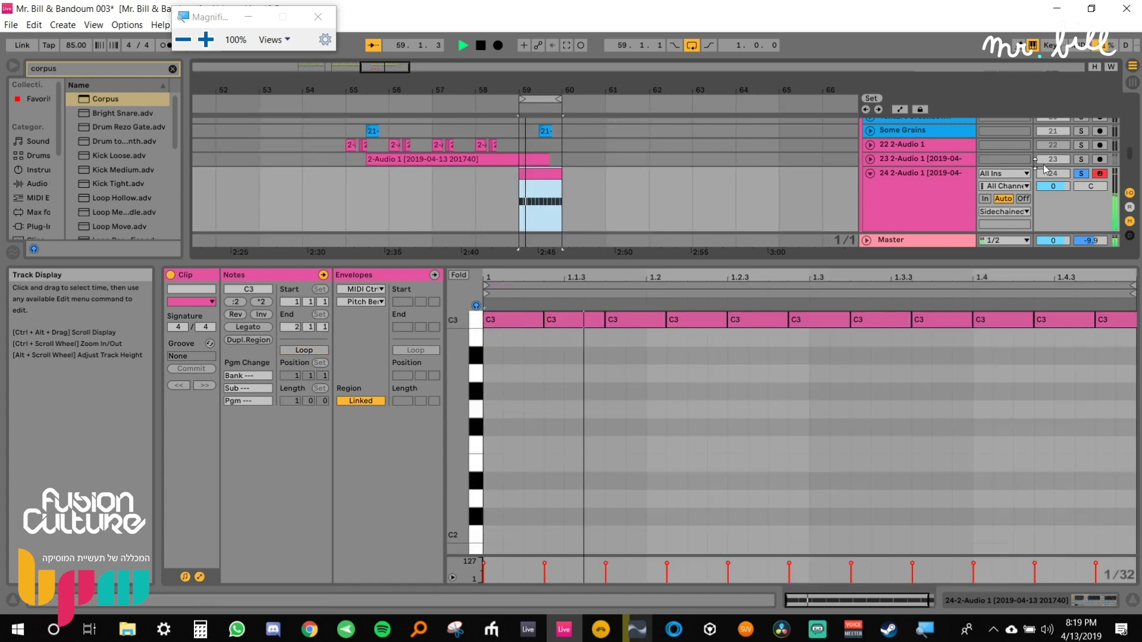
Set the Sampler's volume to 0 dB in its Filter/Global settings.
double_click(922, 211)
left_click(525, 451)
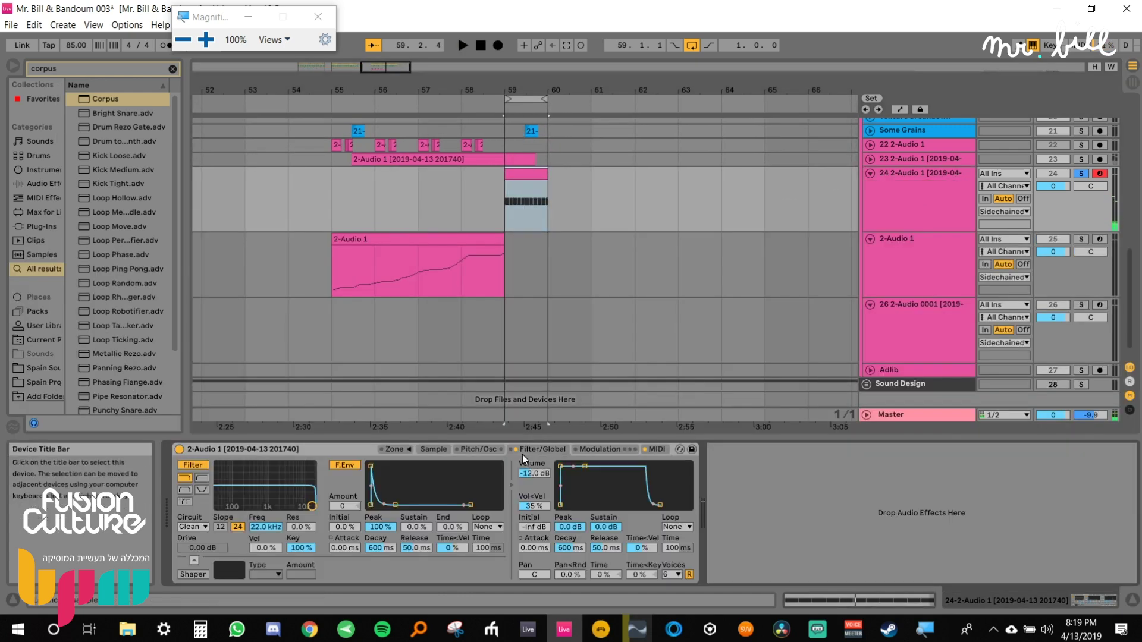
Shape the C3 velocities to rise from about 24 on the second note to about 114 on the sixth, then fall towards the end, and audition.
double_click(533, 173)
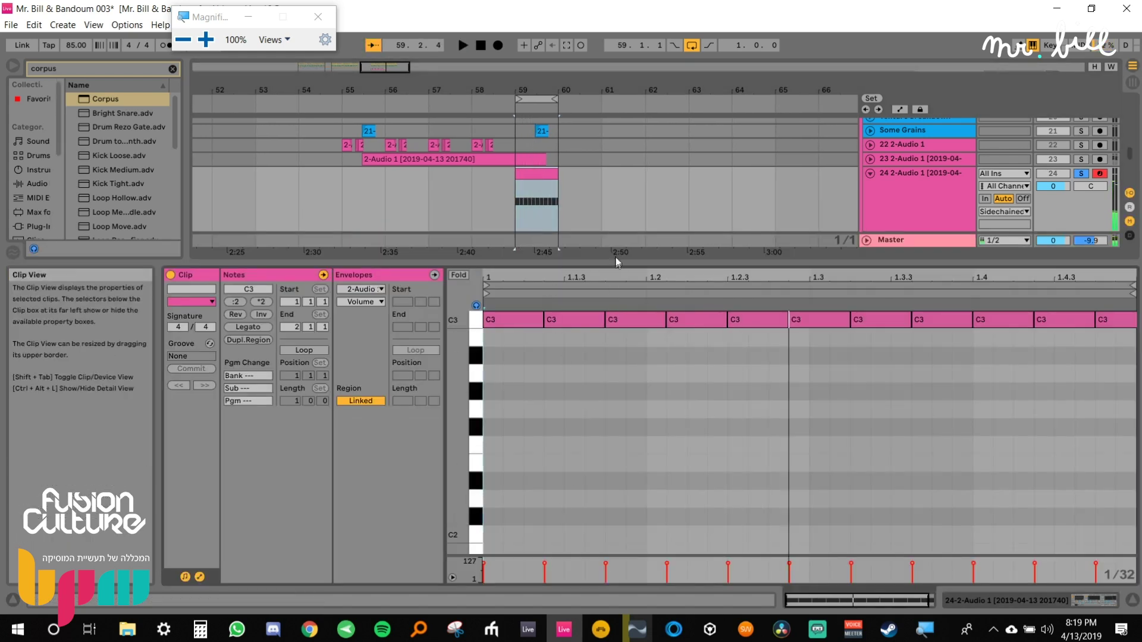
left_click_drag(615, 261, 618, 99)
left_click_drag(656, 554, 671, 318)
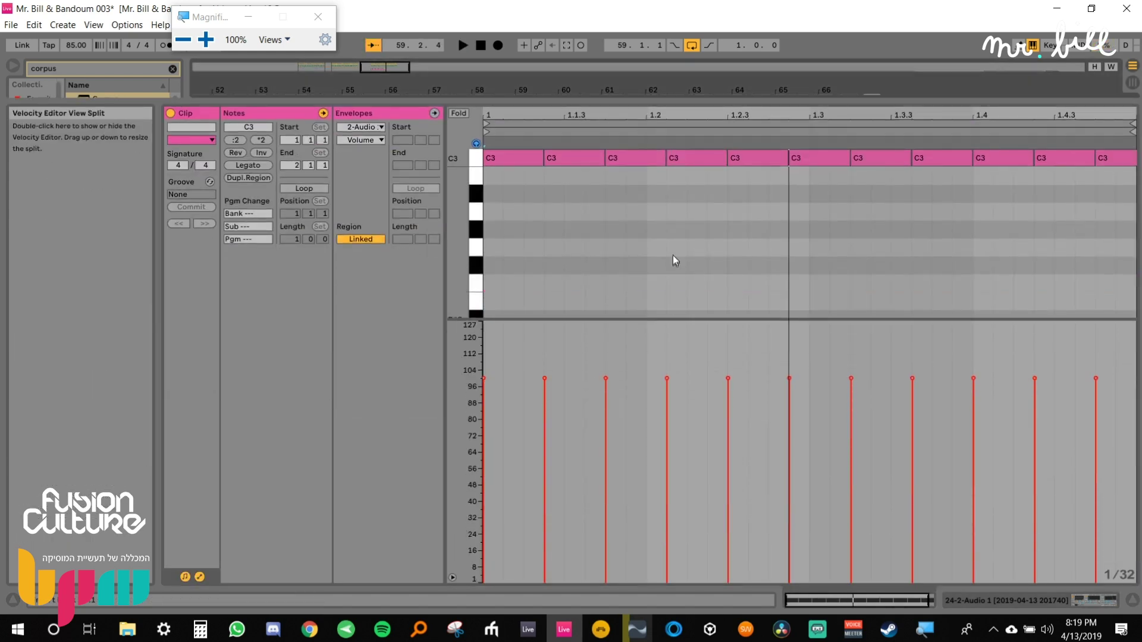
left_click_drag(535, 319, 588, 238)
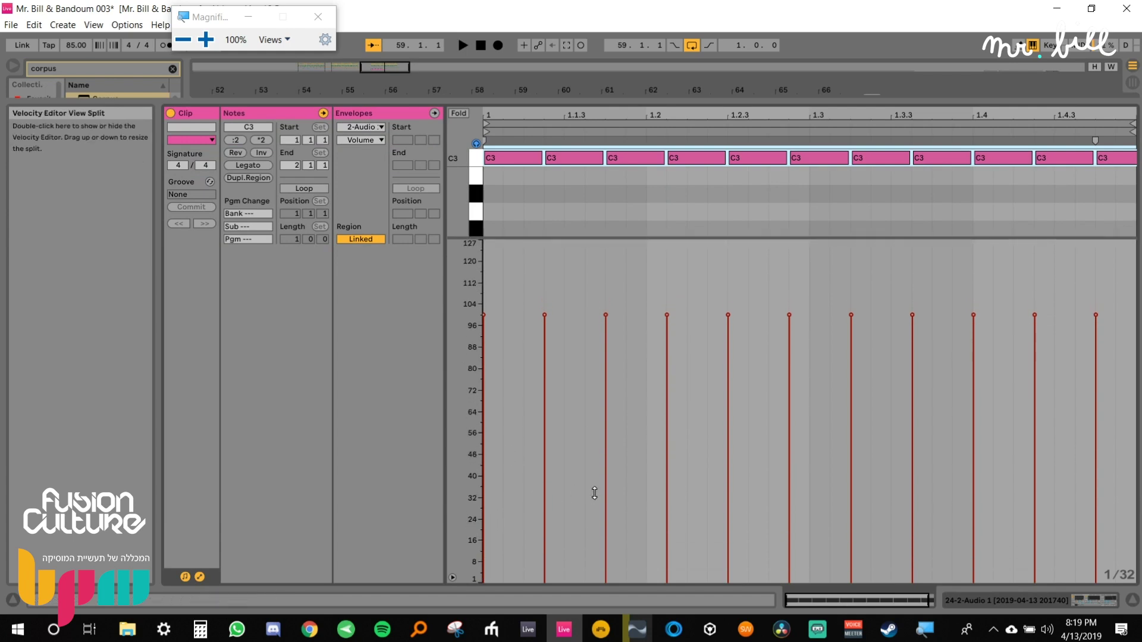
left_click_drag(555, 497, 887, 296)
left_click_drag(765, 265, 1105, 479)
key("space")
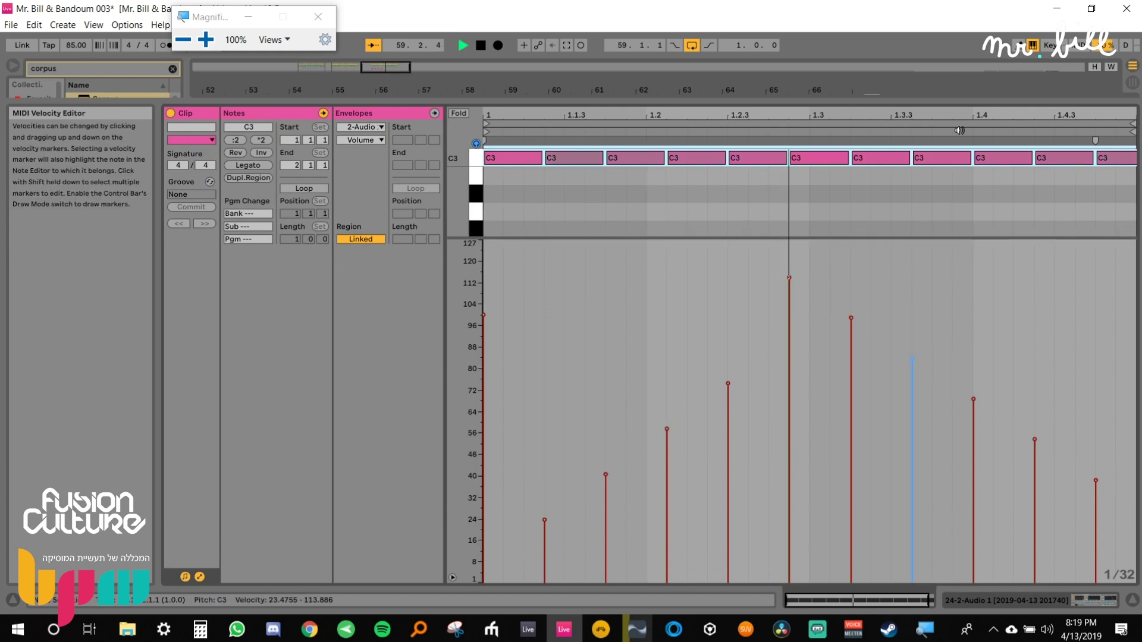
key("space")
Show the Sampler's sample waveform and play the clip to examine where each note starts in the sample.
left_click_drag(820, 101, 824, 270)
double_click(923, 149)
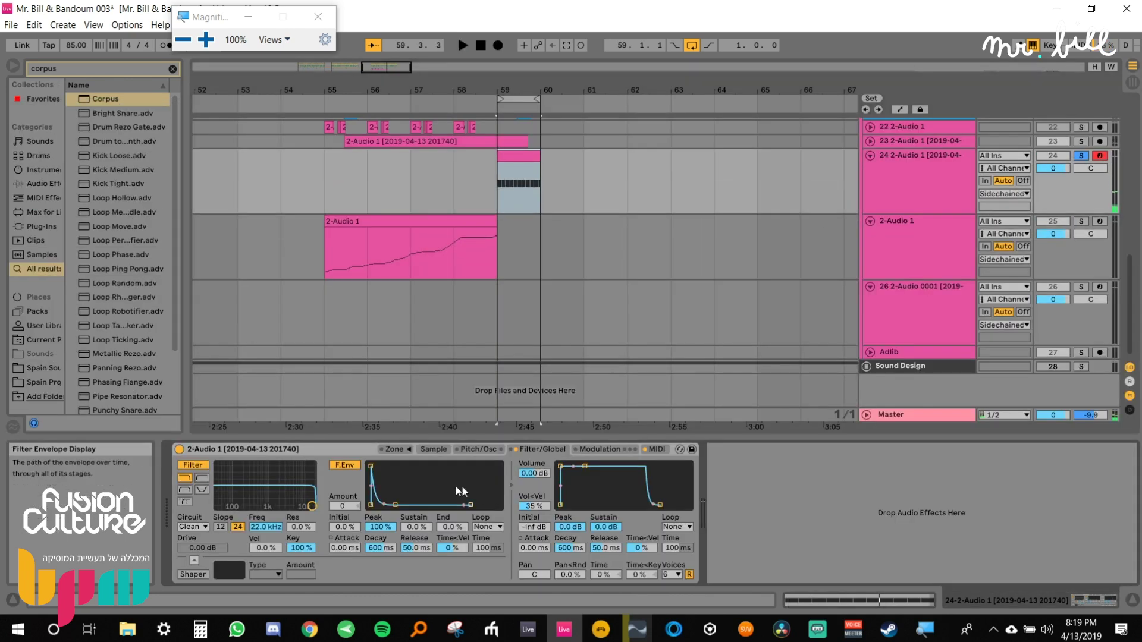
left_click(430, 450)
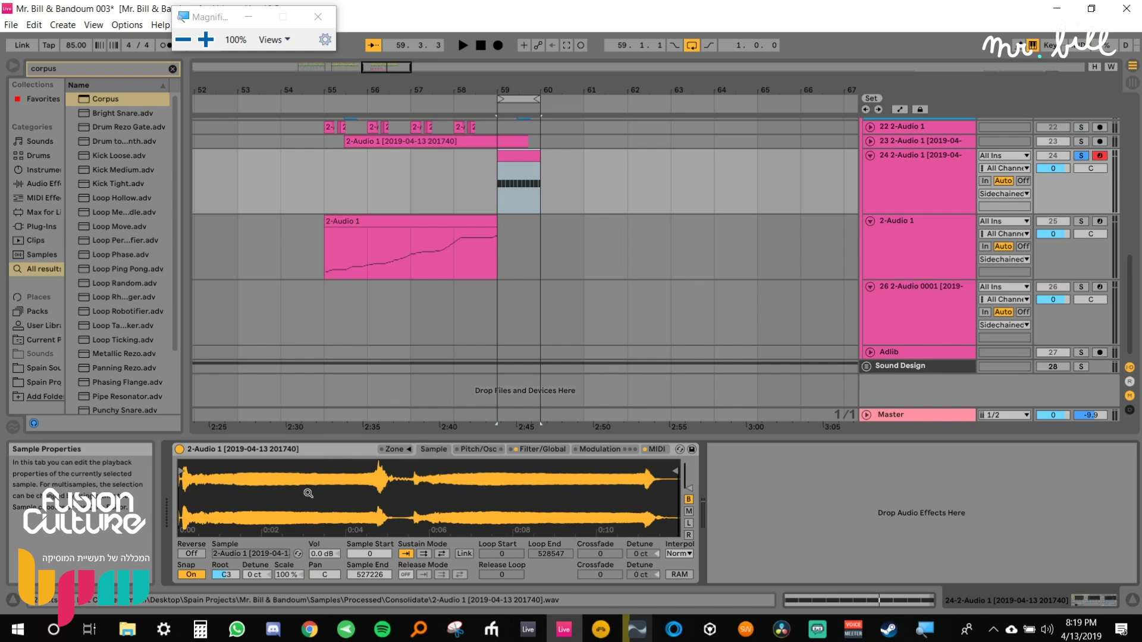
key("super+plus")
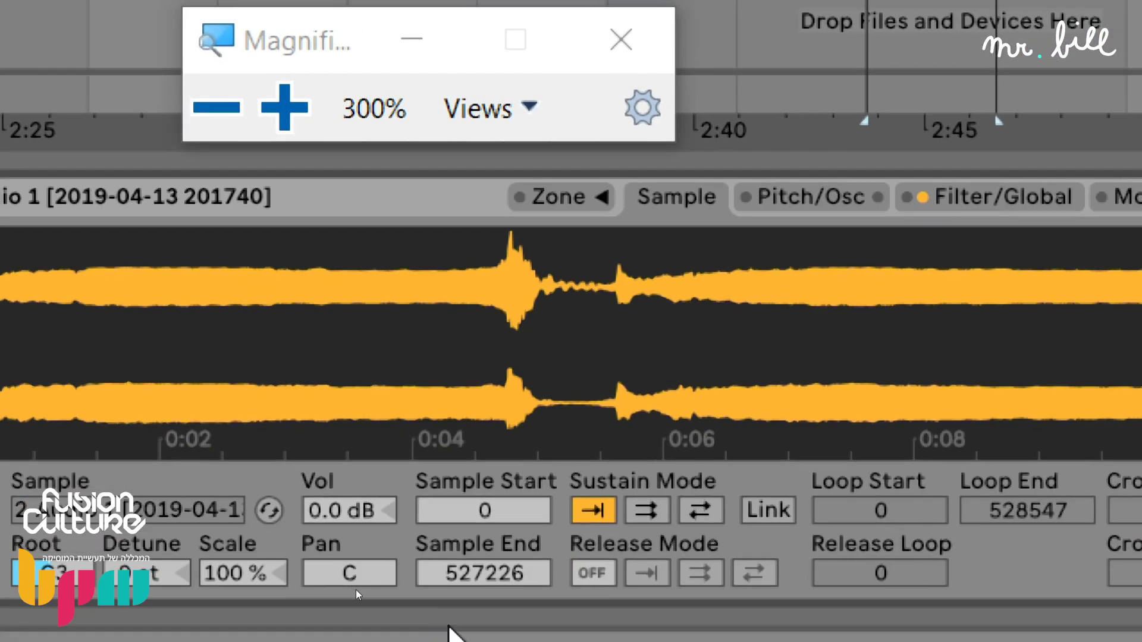
key("super+minus")
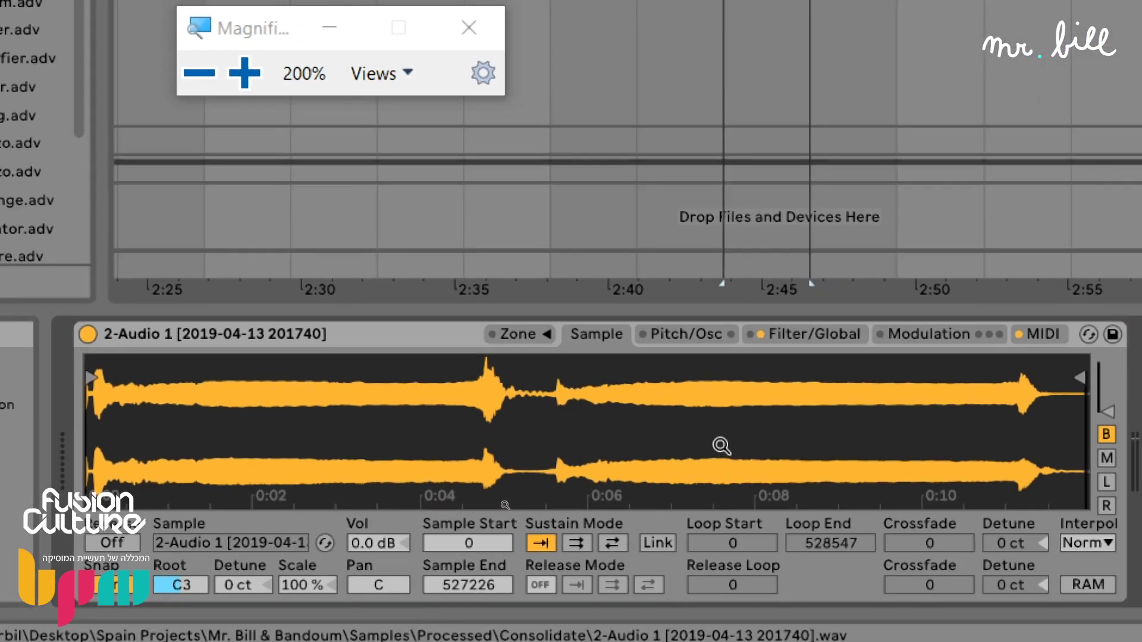
key("space")
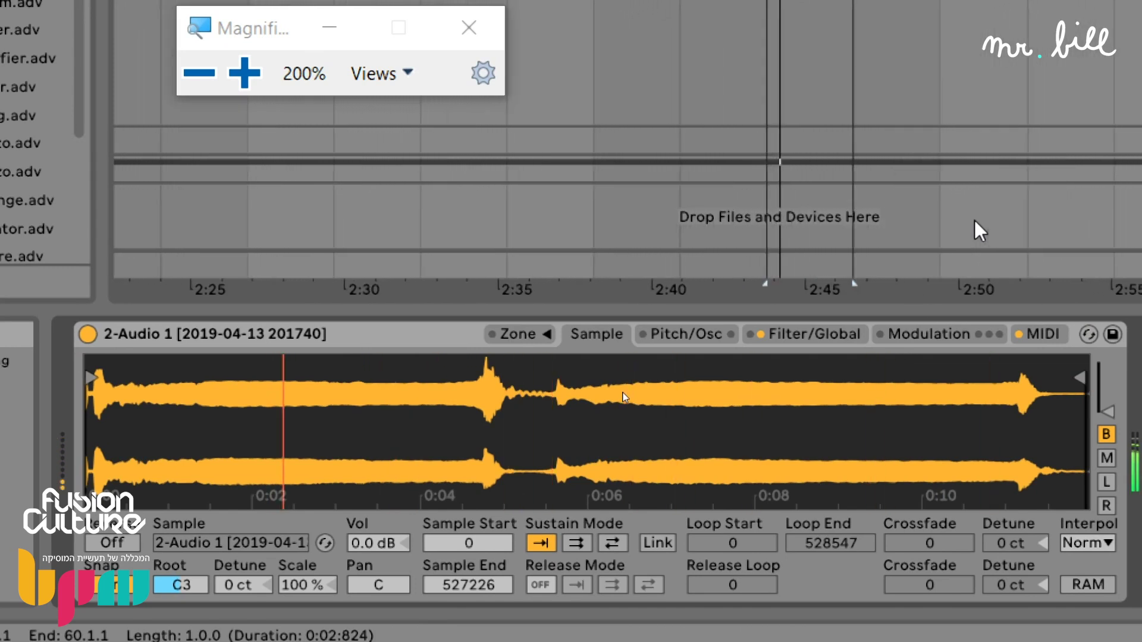
key("super+minus")
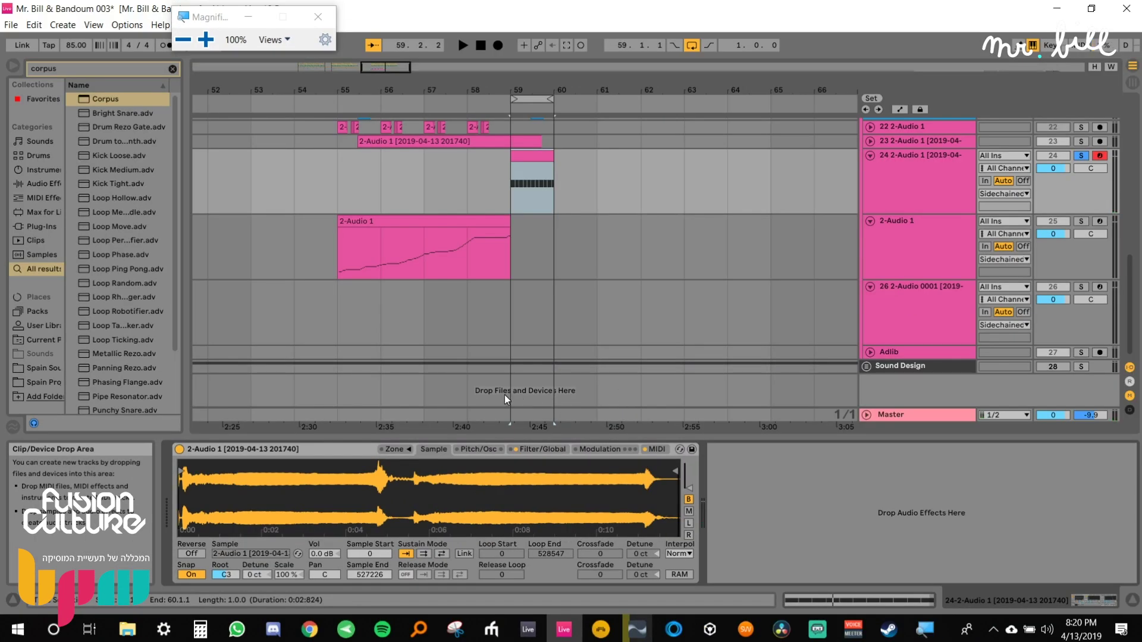
Insert an Arpeggiator before the Sampler, set its Gate to 99% and audition the retriggered sample.
key("ctrl+f")
type("arp")
left_click_drag(116, 100, 187, 516)
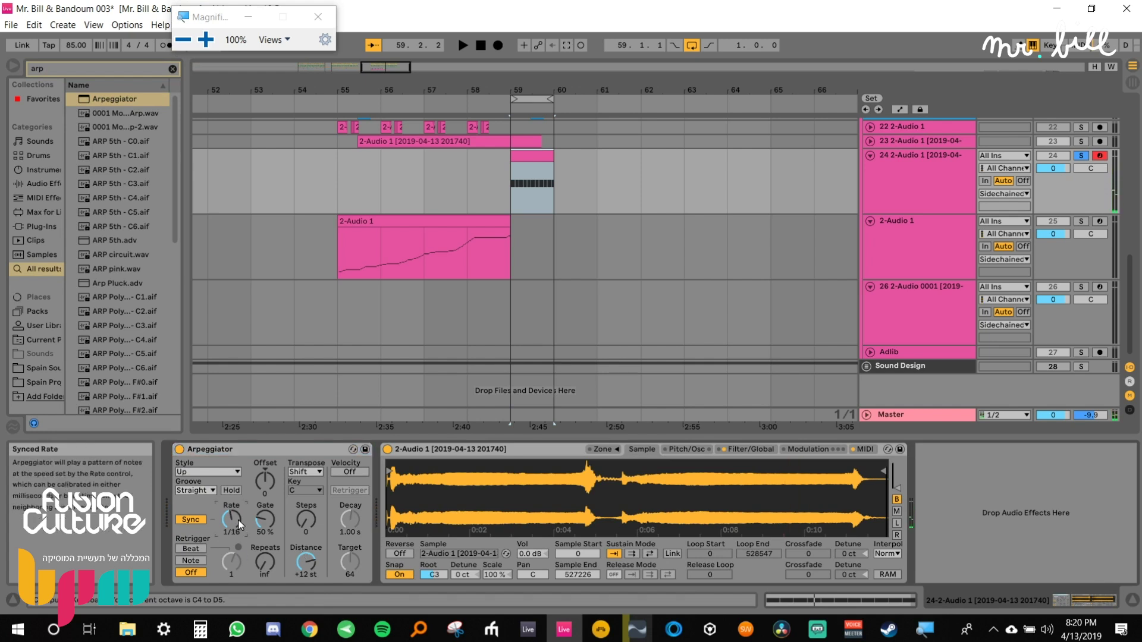
left_click_drag(266, 521, 265, 485)
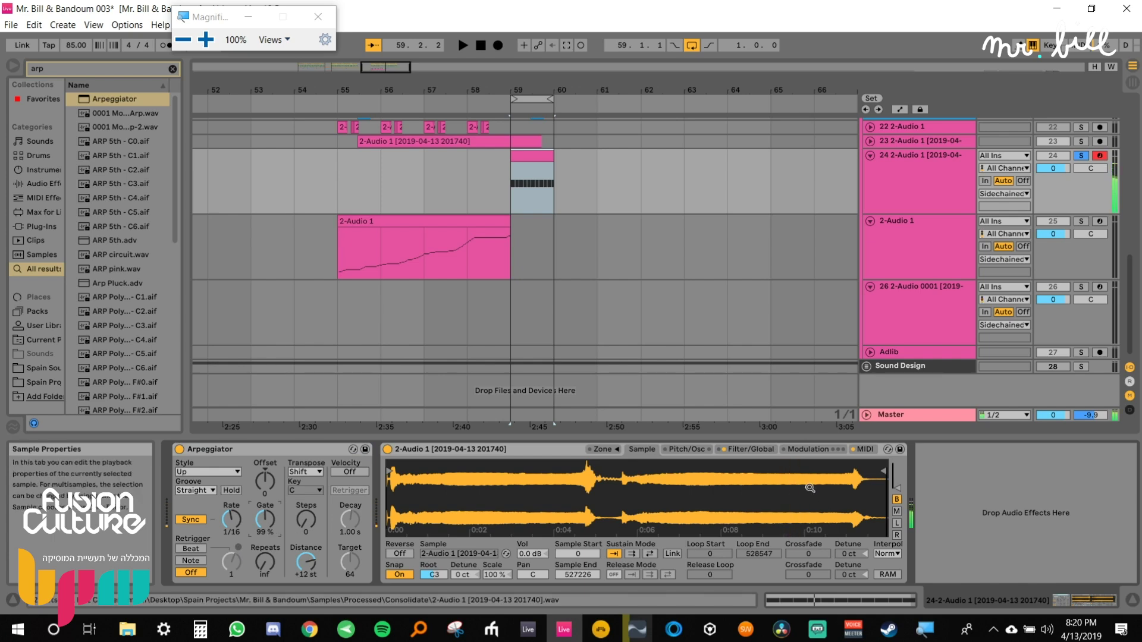
key("super+plus")
key("super+plus")
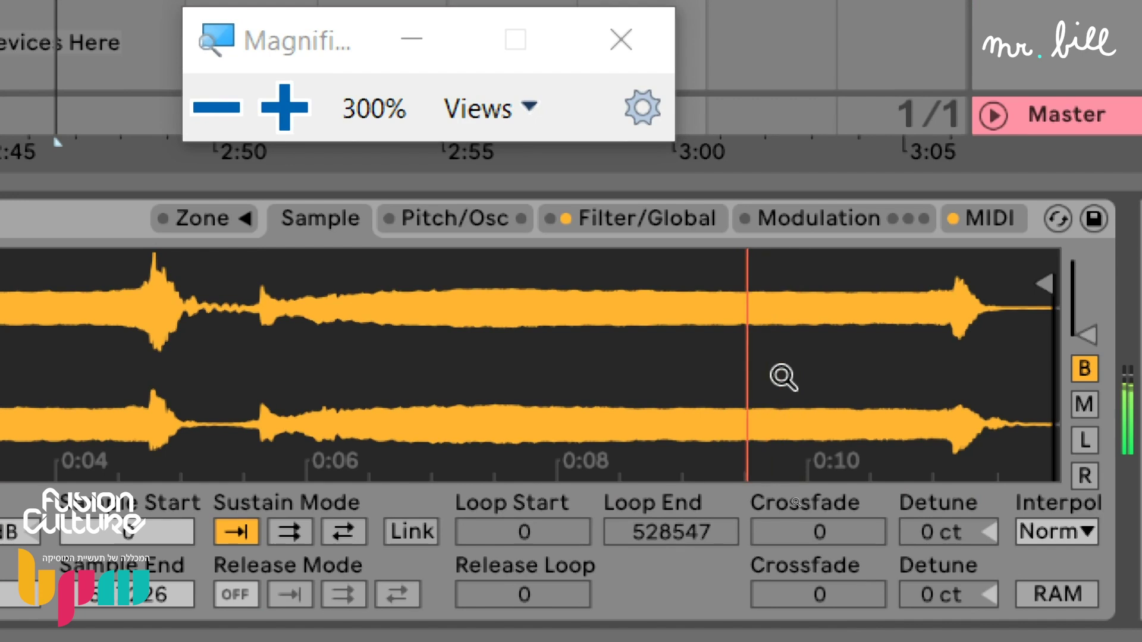
key("super+minus")
key("super+minus")
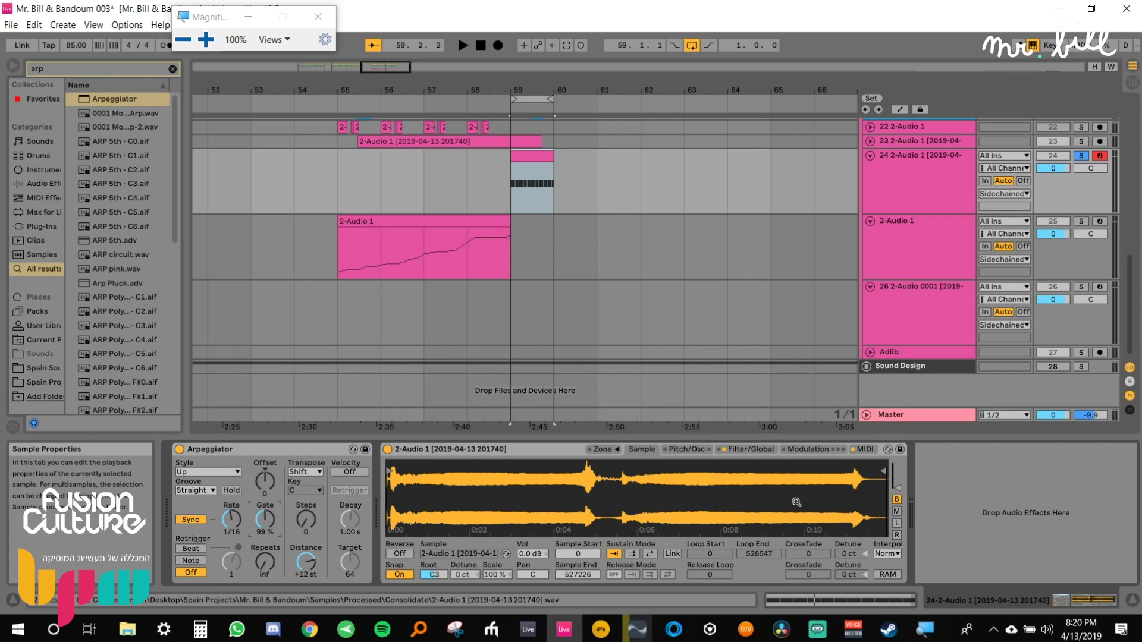
Insert a Velocity device between the Arpeggiator and the Sampler and set its Random amount to 64.
key("ctrl+f")
type("veloc")
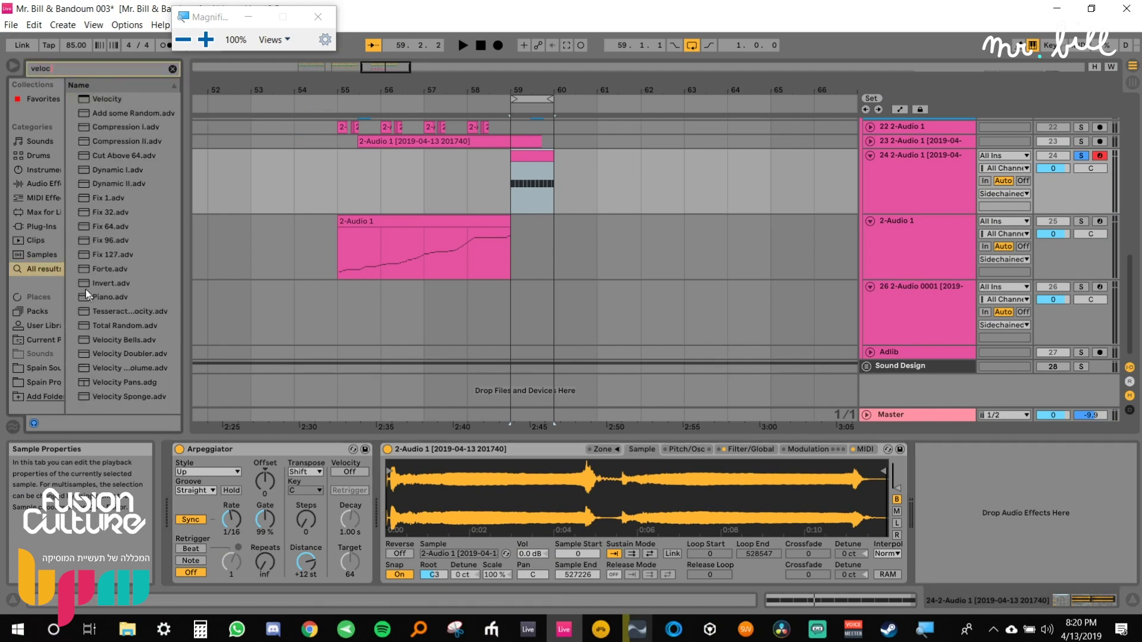
left_click_drag(109, 100, 381, 522)
left_click_drag(452, 563, 452, 555)
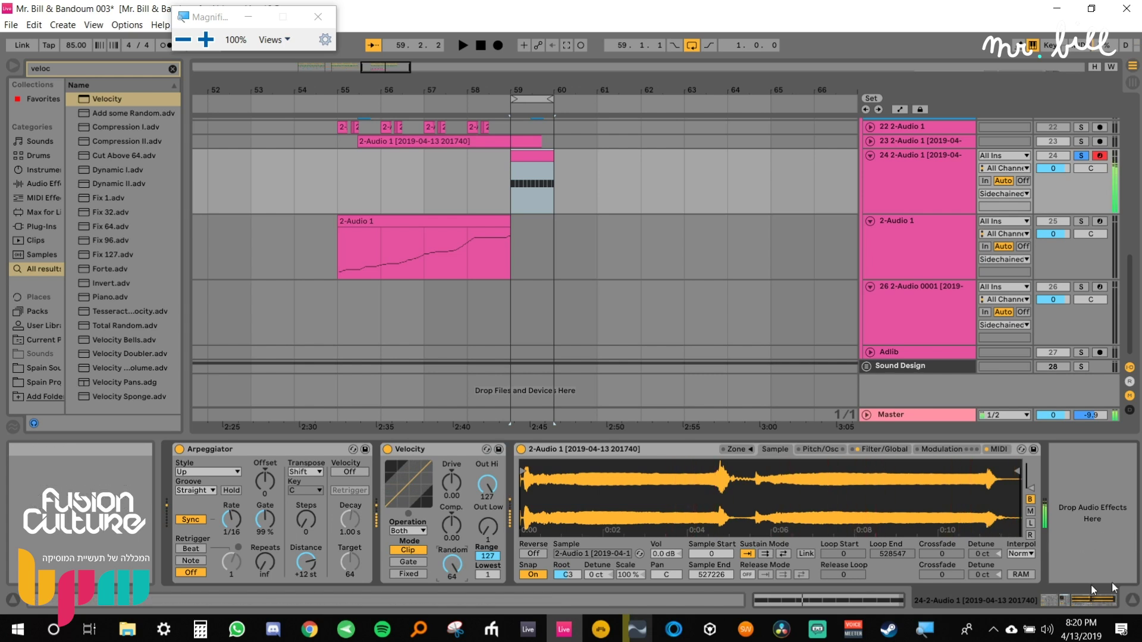
Replace the Sampler's sample with Granular Drums.wav from the Spain Sound Design folder on the Desktop.
mouse_move(129, 629)
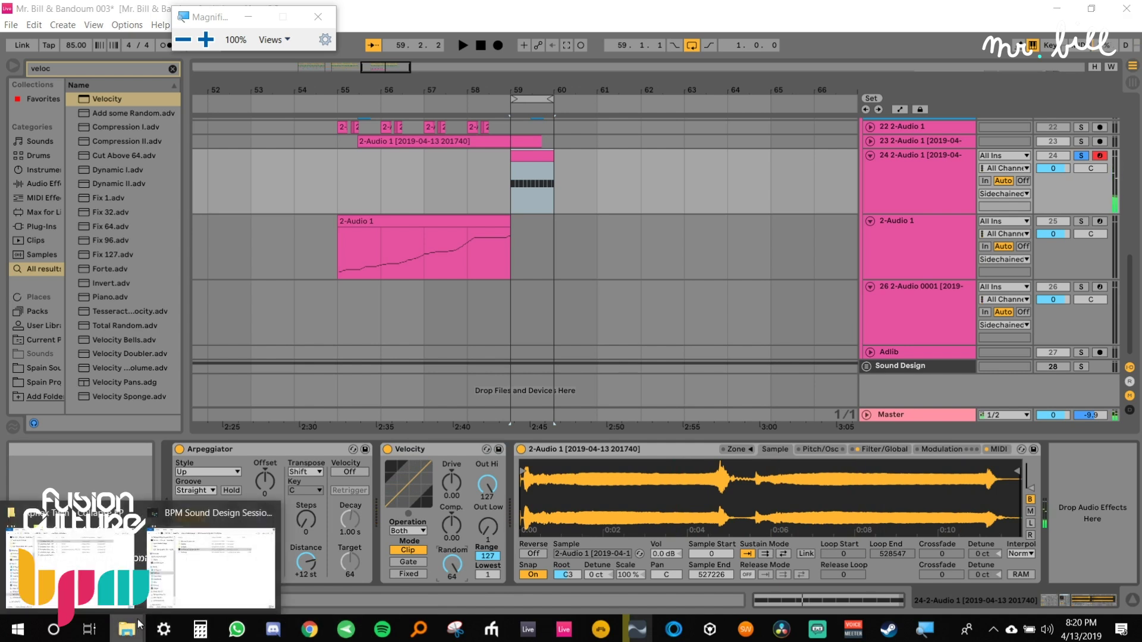
left_click(181, 555)
left_click(140, 473)
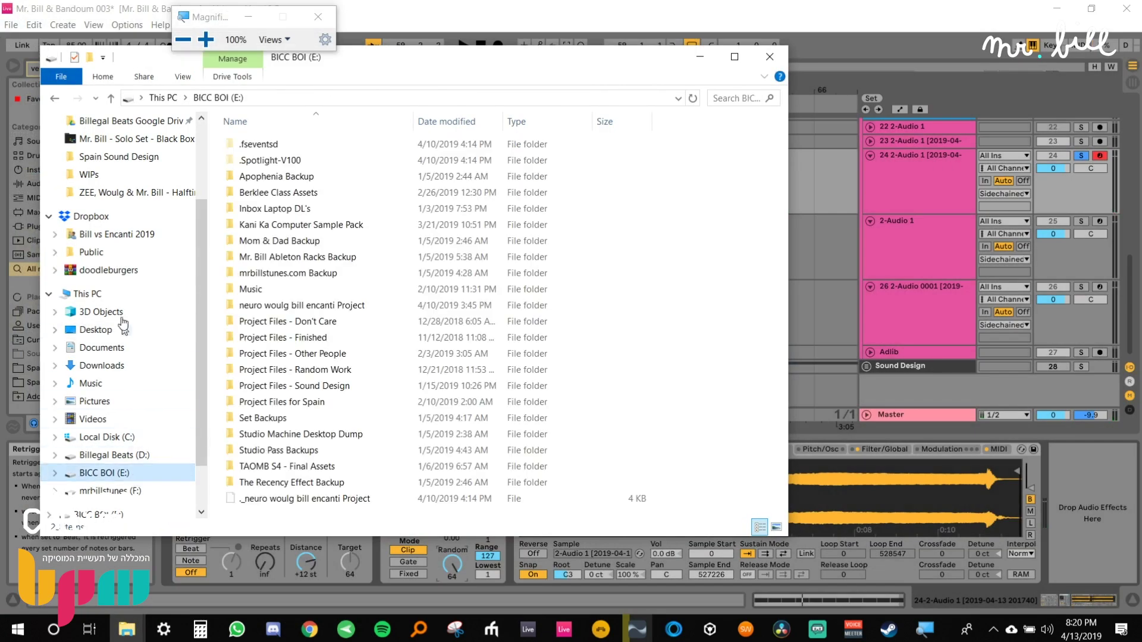
left_click(112, 364)
left_click(110, 330)
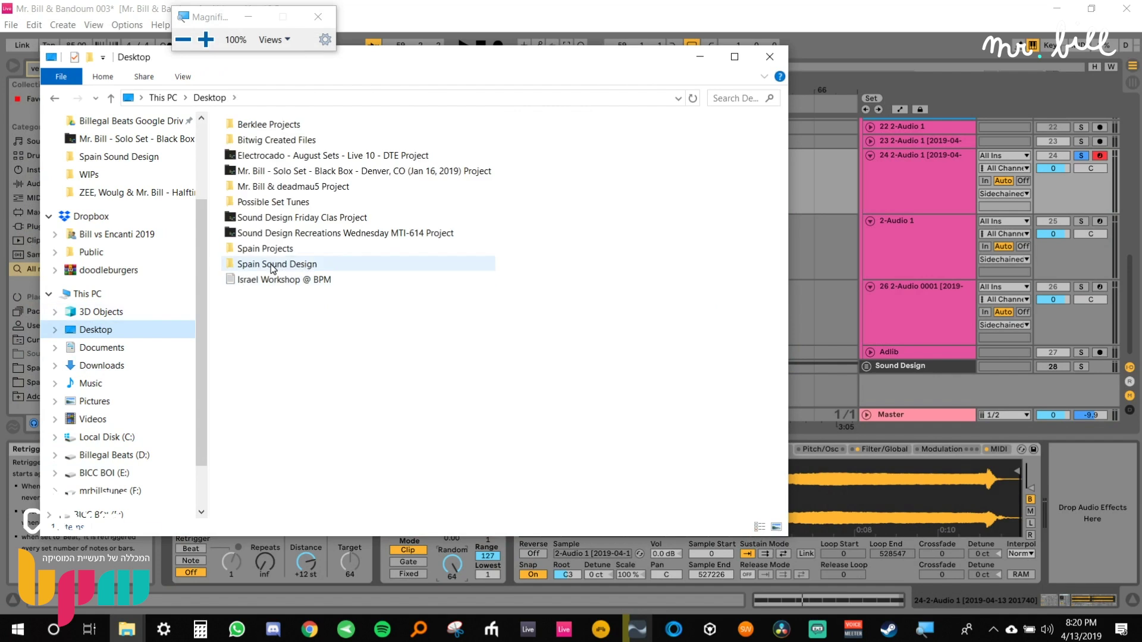
double_click(305, 265)
left_click_drag(307, 306, 892, 488)
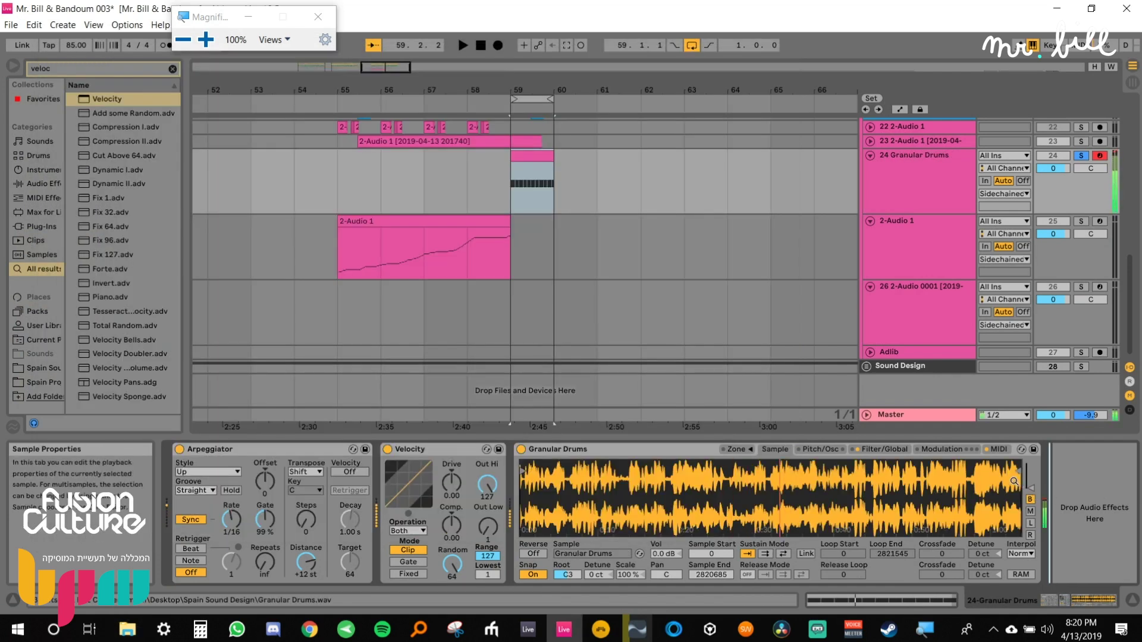
Set the Arpeggiator's Rate to 1/64 and Gate to 1%, and raise the computer keyboard's octave to start at C4.
left_click_drag(231, 520, 231, 538)
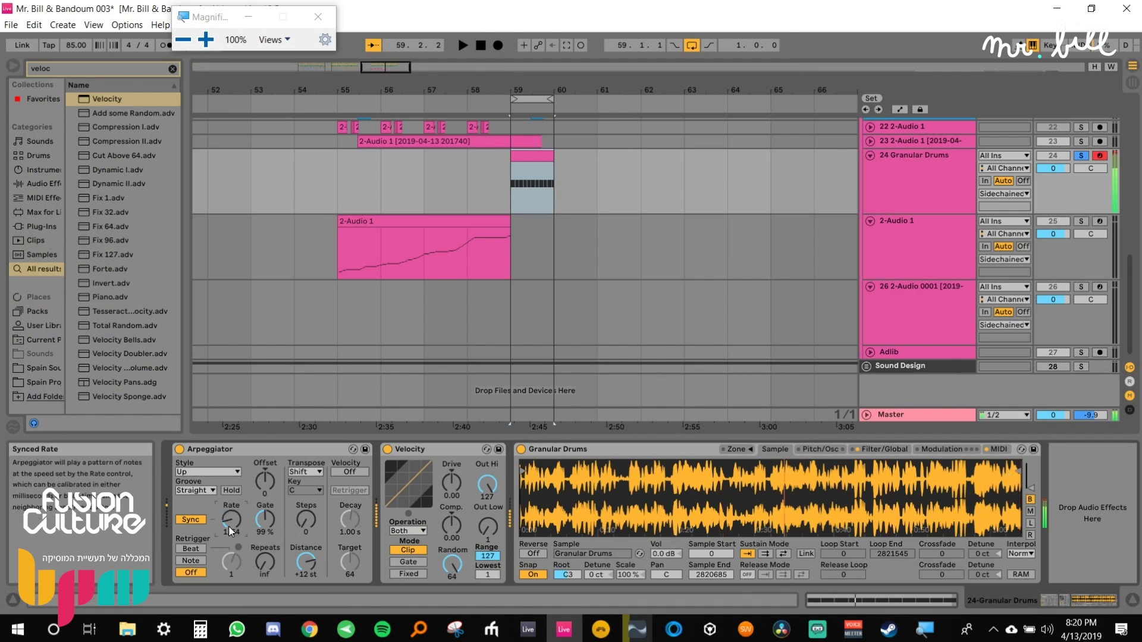
left_click_drag(272, 512, 272, 582)
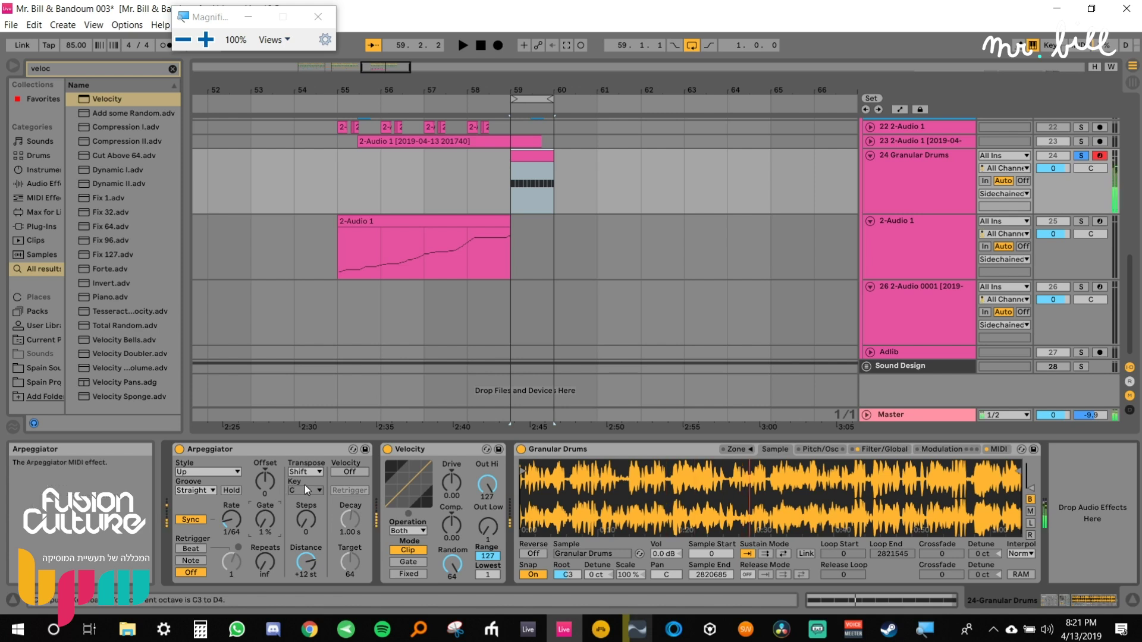
key("x")
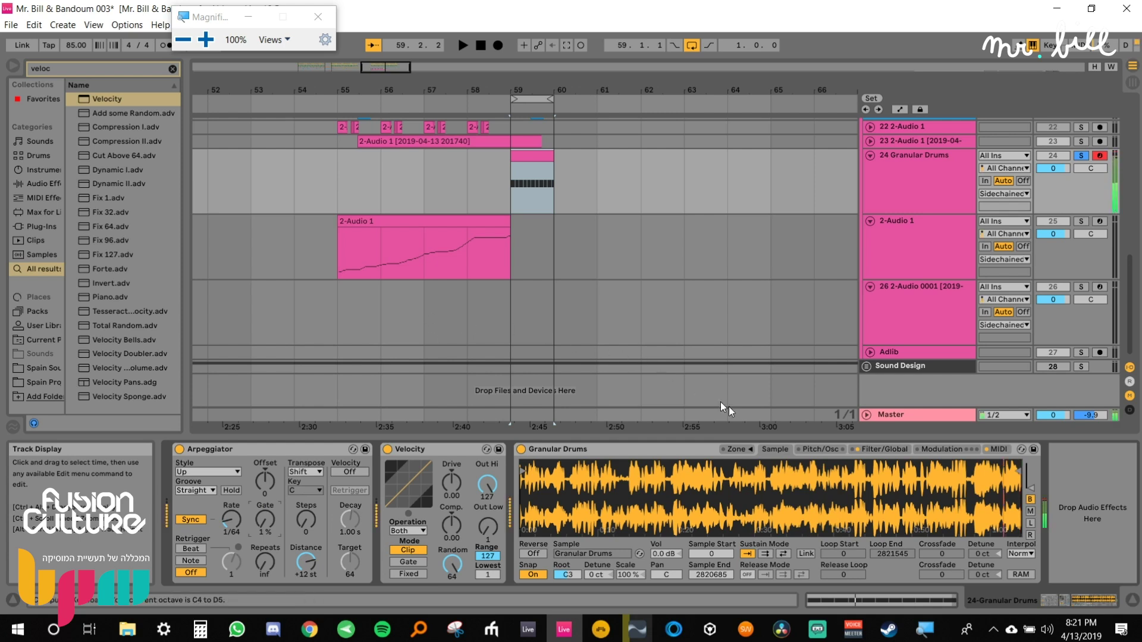
Set the Sampler's pitch envelope Amount to +48 st and its Decay to 13.2 ms, auditioning the result.
left_click(819, 452)
left_click_drag(535, 574, 535, 511)
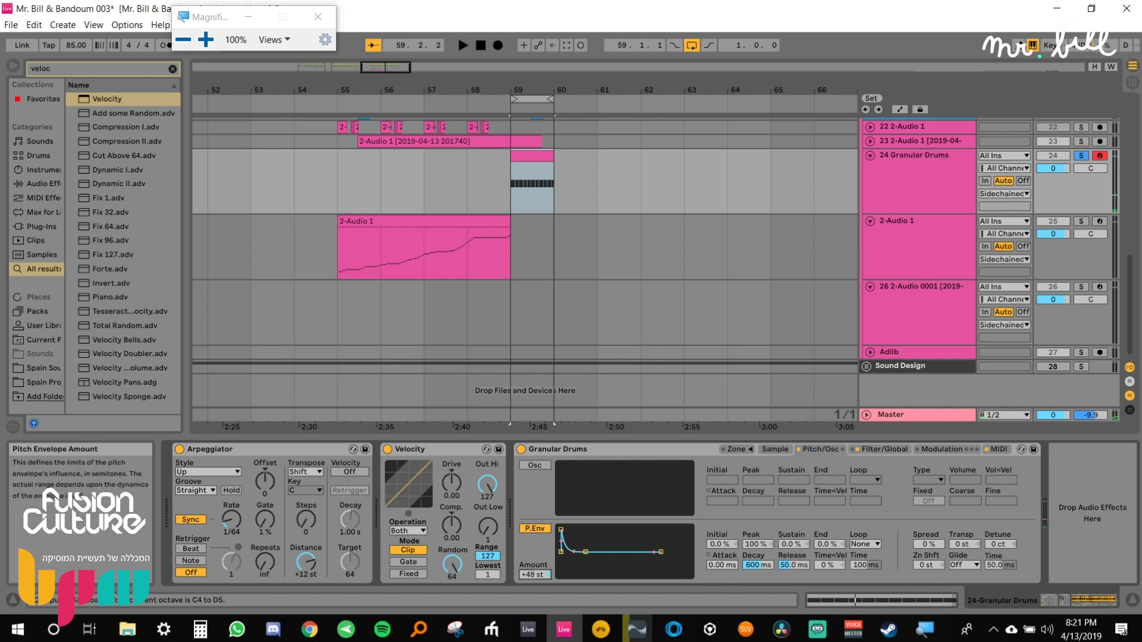
left_click_drag(757, 565, 757, 595)
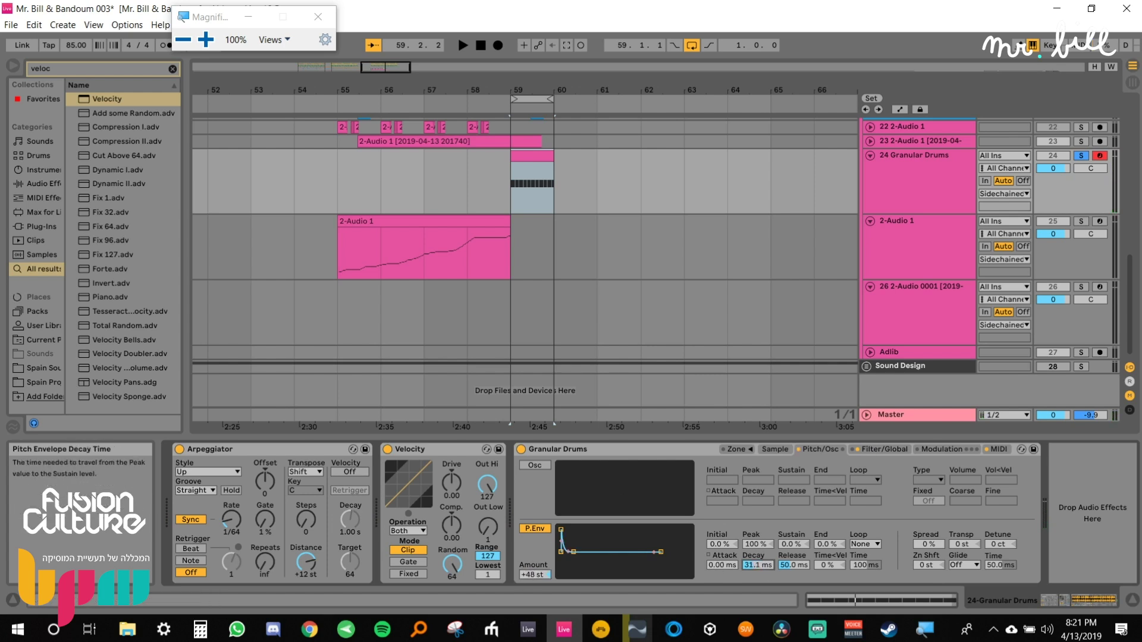
key("a")
left_click_drag(758, 565, 758, 569)
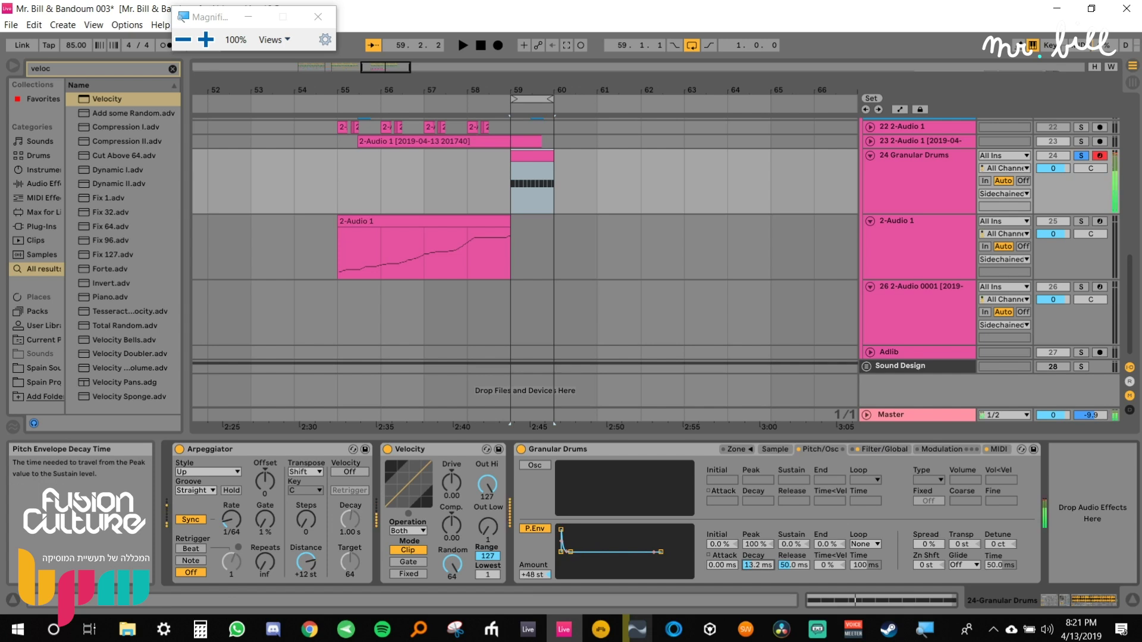
Return to the Sampler's sample waveform and set the Arpeggiator's transpose Steps to 5 and Distance to +16 st.
left_click(774, 449)
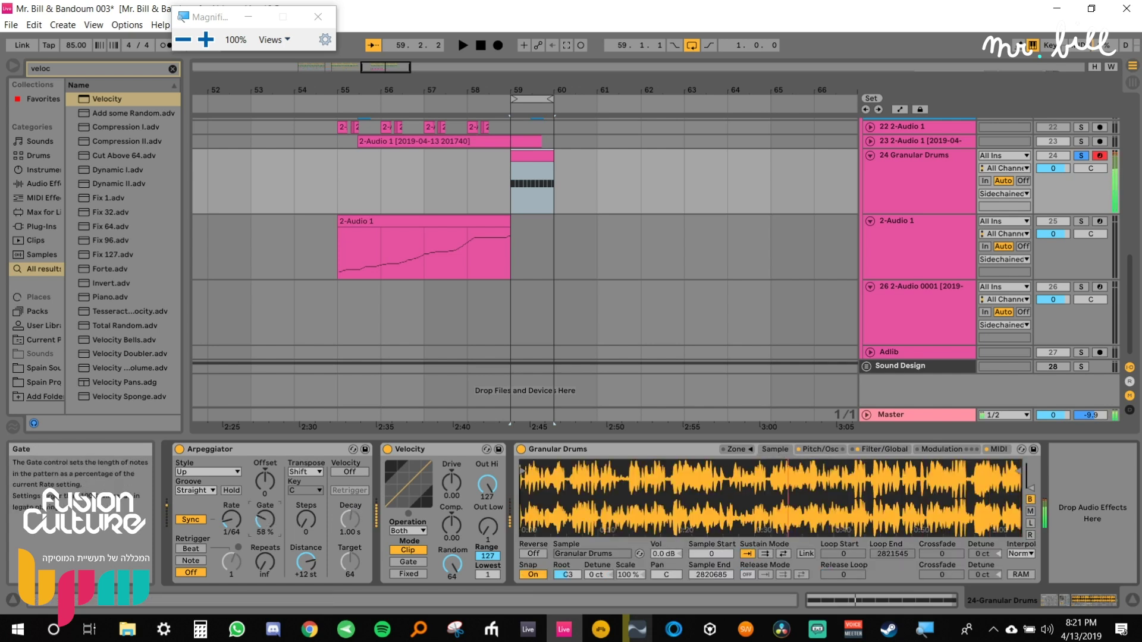
left_click_drag(306, 518, 305, 510)
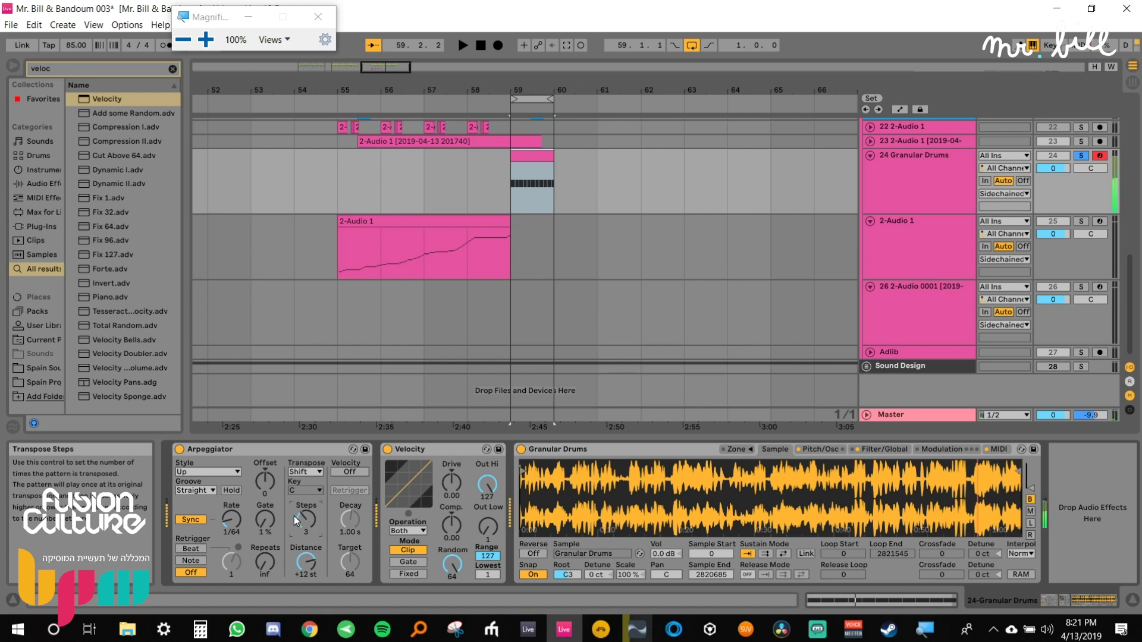
mouse_move(302, 520)
left_mouse_down()
mouse_move(302, 497)
mouse_move(304, 535)
left_mouse_up()
mouse_move(305, 561)
left_mouse_down()
mouse_move(305, 540)
mouse_move(304, 564)
left_mouse_up()
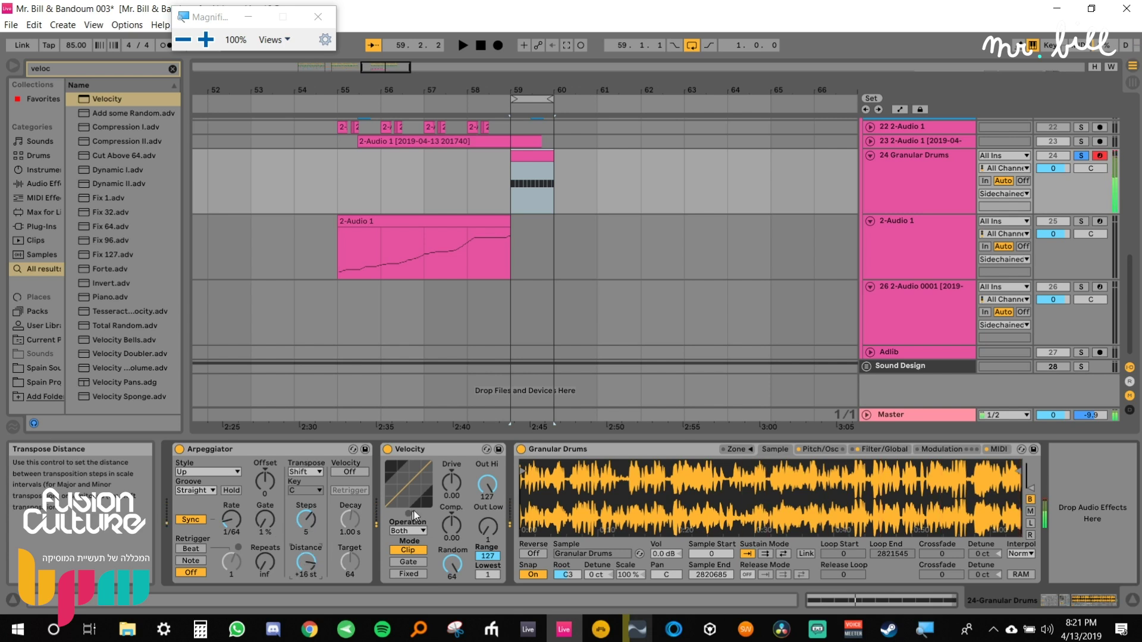
Find the Disperser plug-in and add it after the Sampler on the Granular Drums track.
scroll(951, 233, "up", 6)
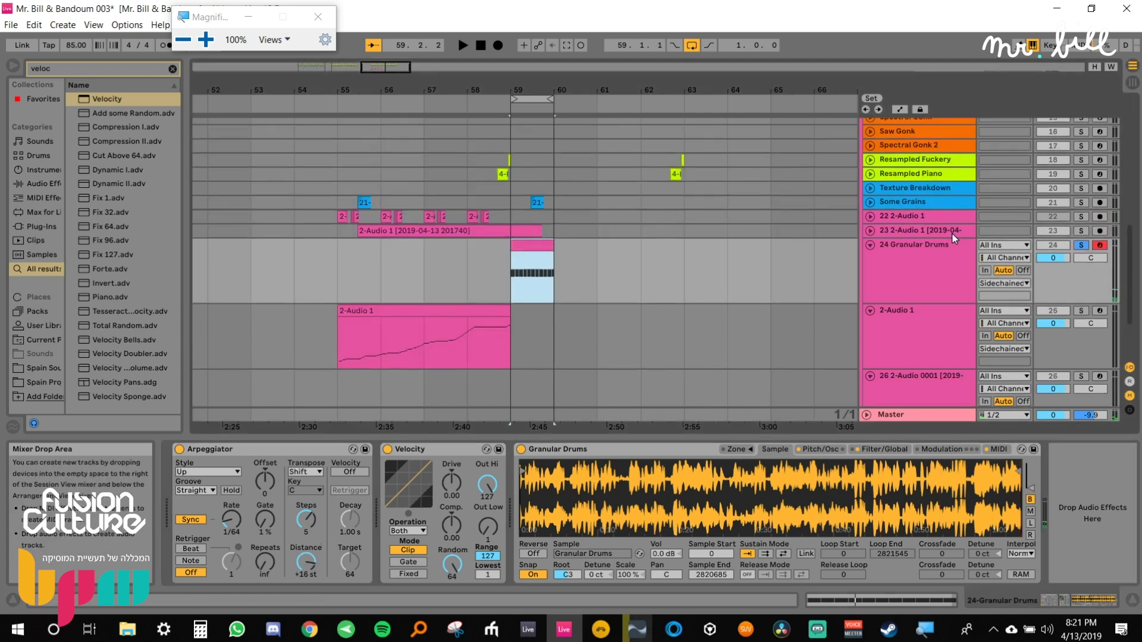
left_click(947, 238)
scroll(927, 296, "down", 5)
left_click(930, 241)
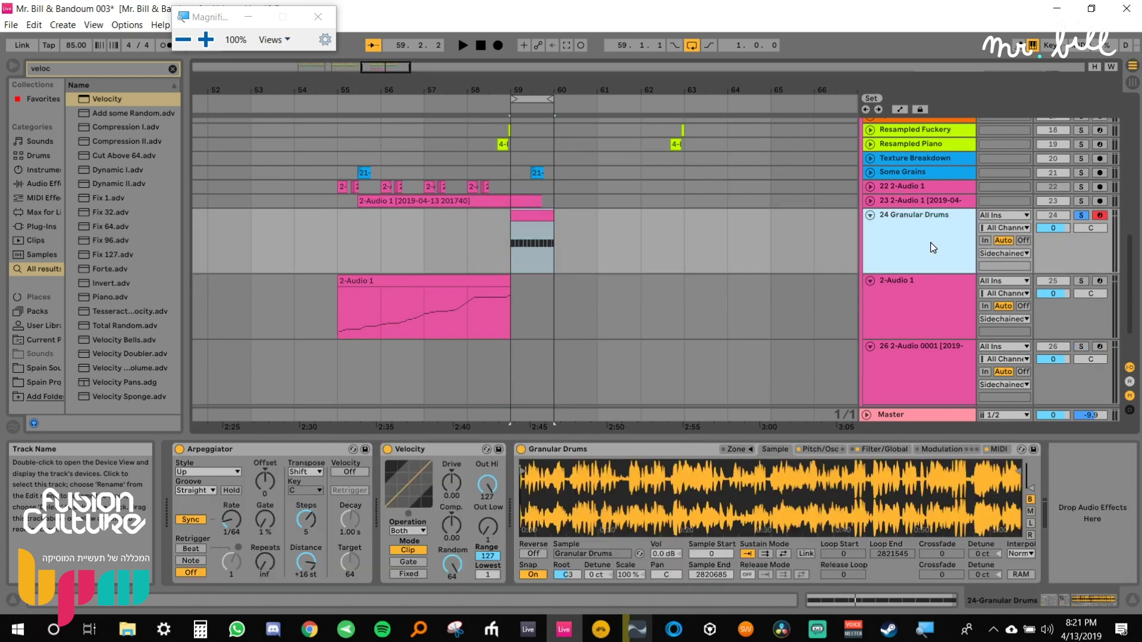
key("ctrl+f")
type("disp")
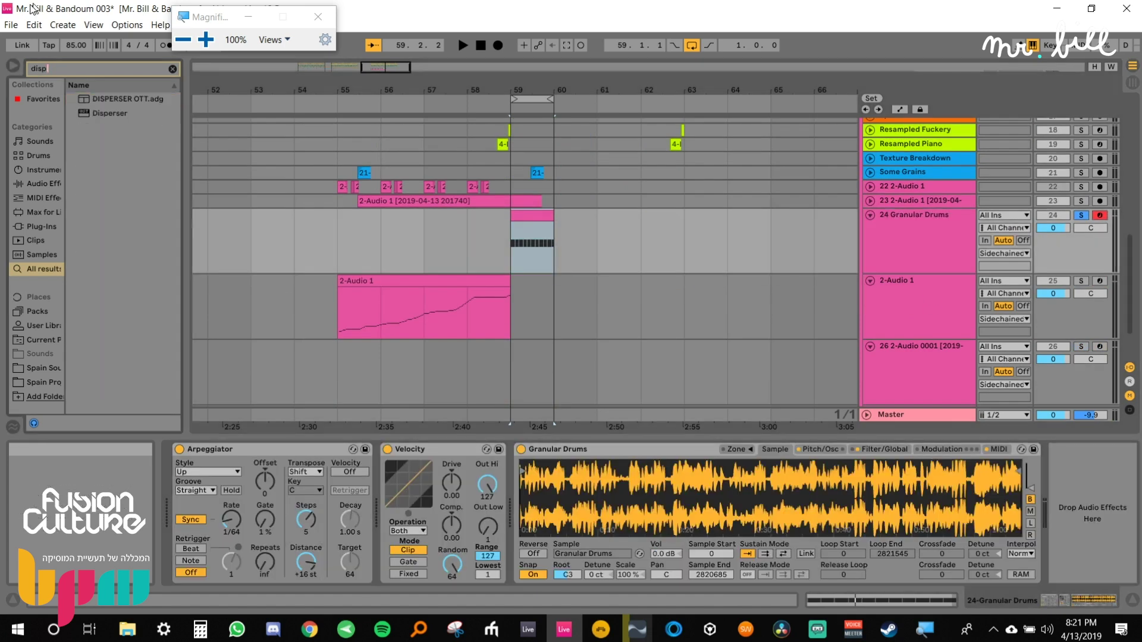
double_click(116, 113)
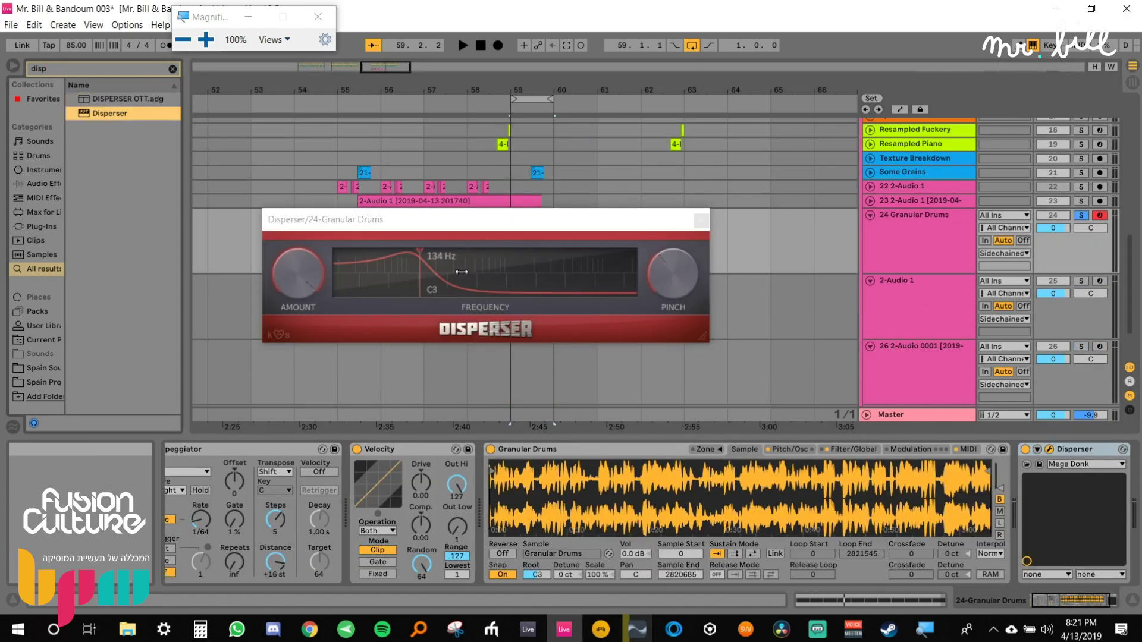
Set the Disperser's frequency to 169 Hz and adjust its pinch, then set the Arpeggiator's Rate to 1/24 and Gate to 7%.
left_click_drag(433, 278, 436, 272)
left_click_drag(666, 276, 666, 249)
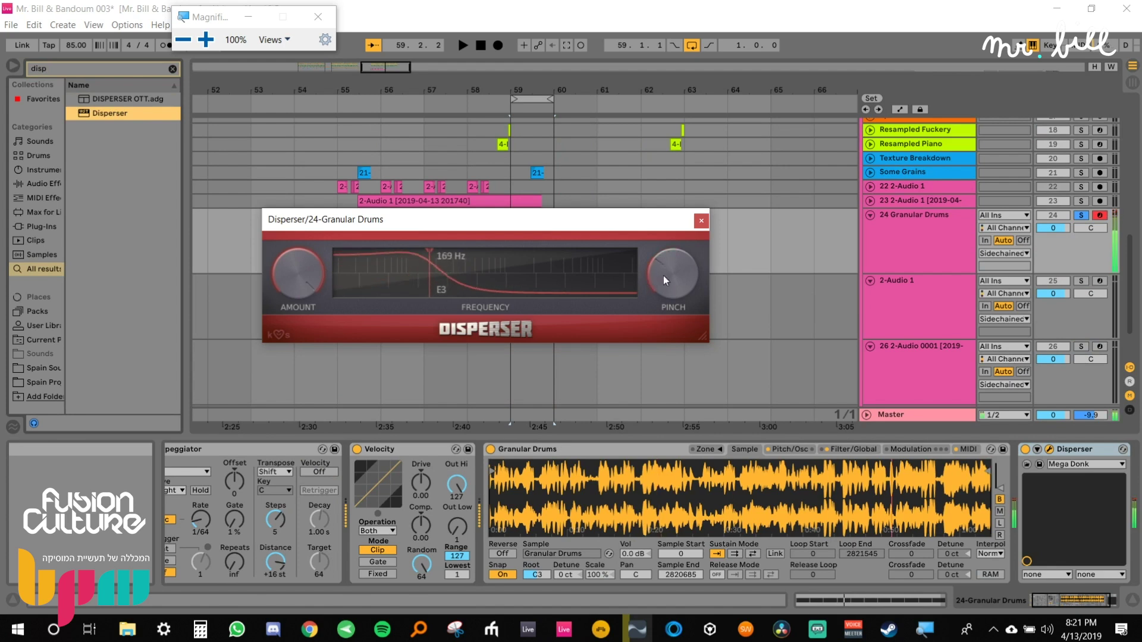
left_click_drag(200, 520, 234, 524)
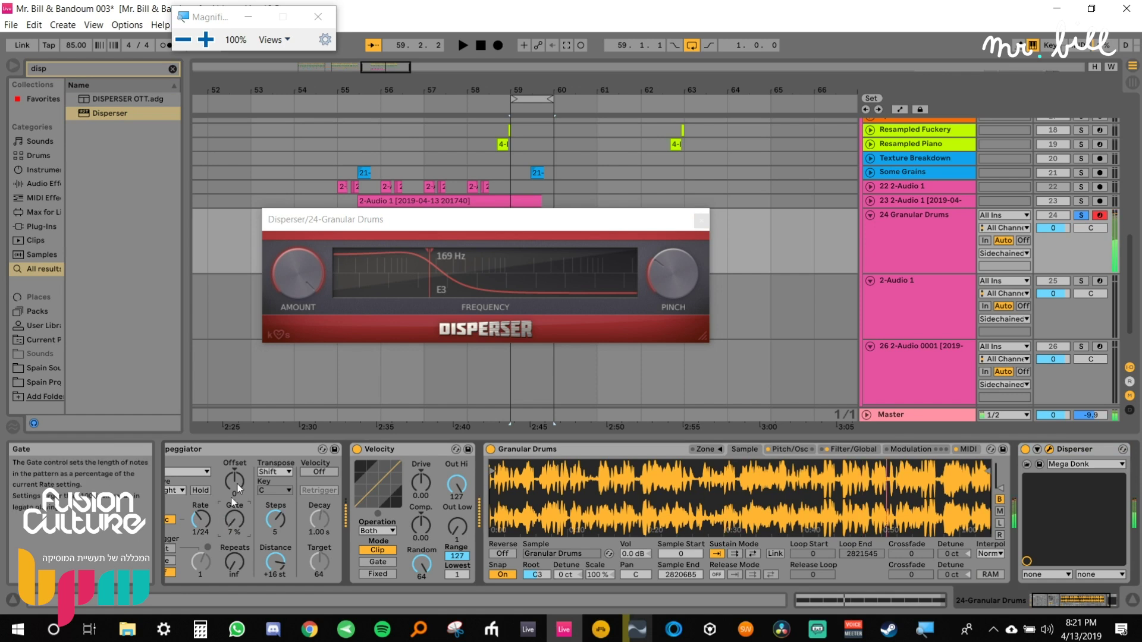
left_click(701, 221)
Create a one-bar MIDI clip at bar 55 on the Granular Drums track with one F4 note extended to the full bar.
scroll(394, 246, "up", 3)
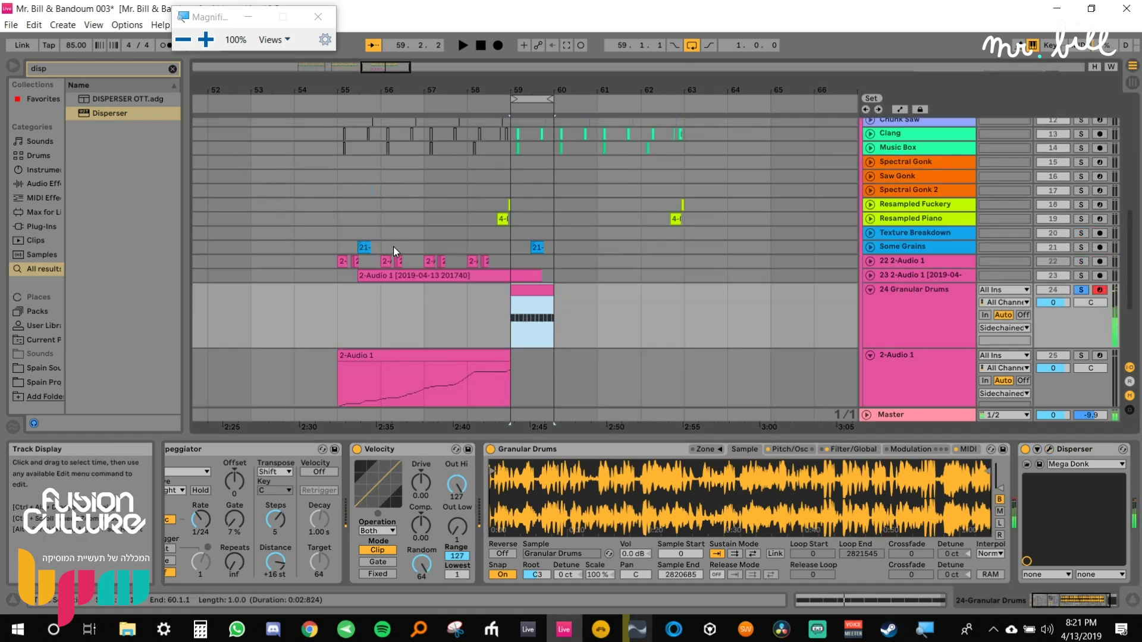
double_click(376, 330)
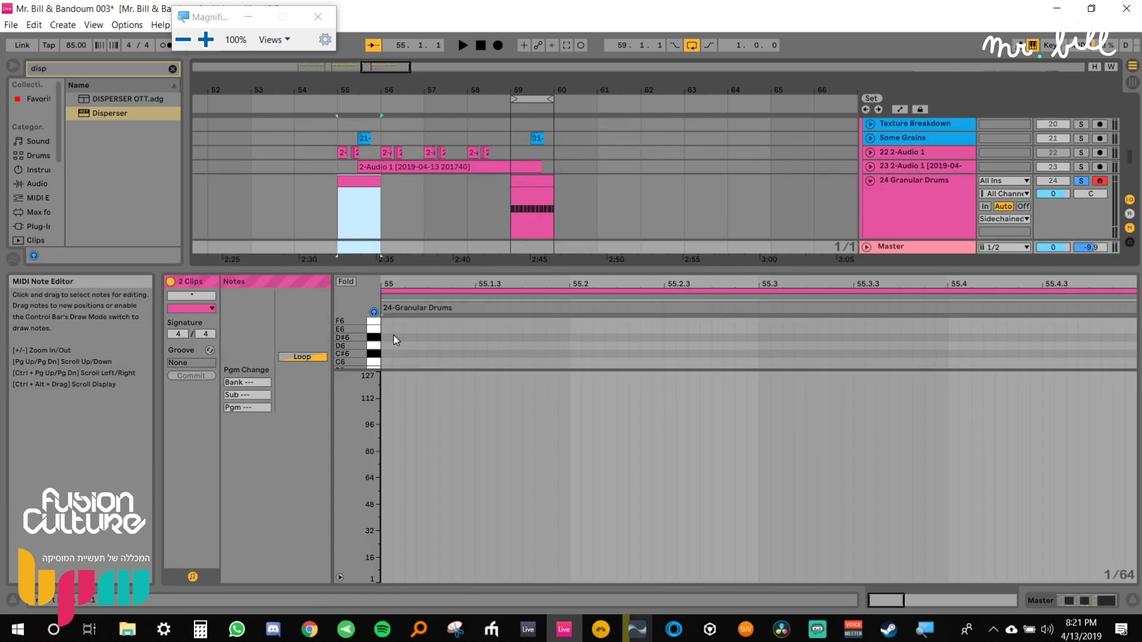
left_click_drag(426, 271, 422, 156)
scroll(397, 333, "down", 3)
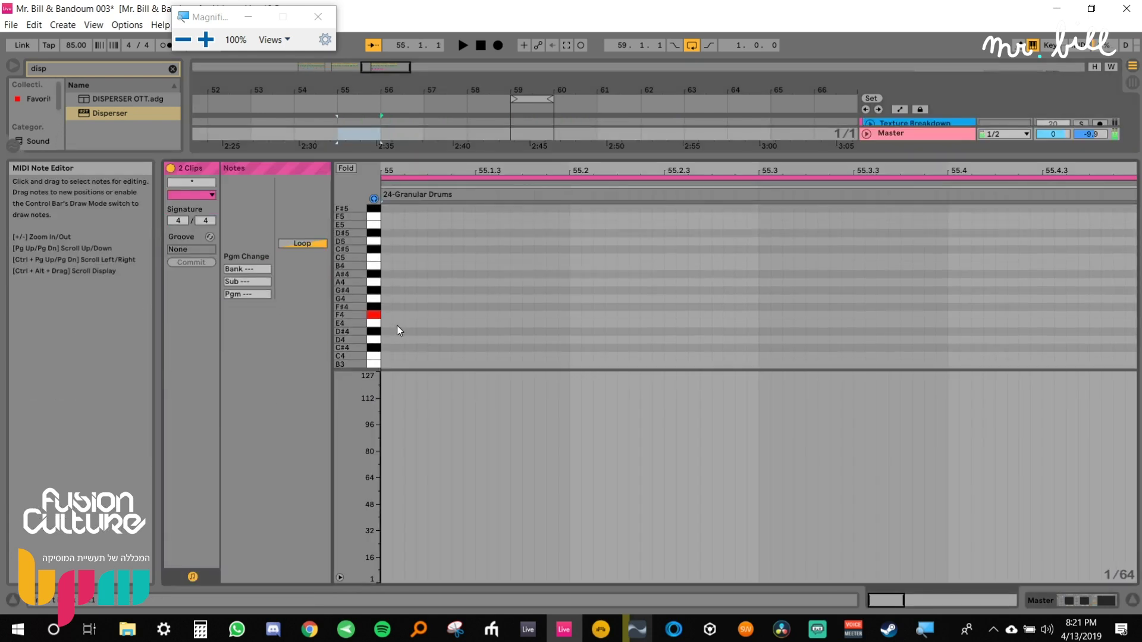
double_click(384, 314)
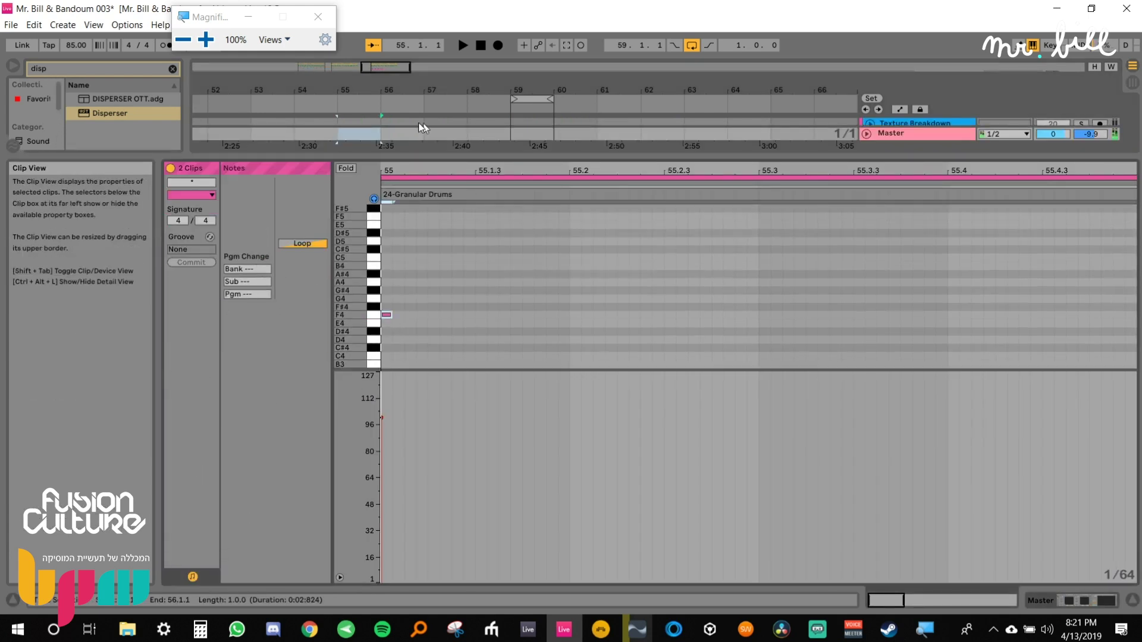
left_click_drag(407, 156, 405, 278)
left_click(358, 202)
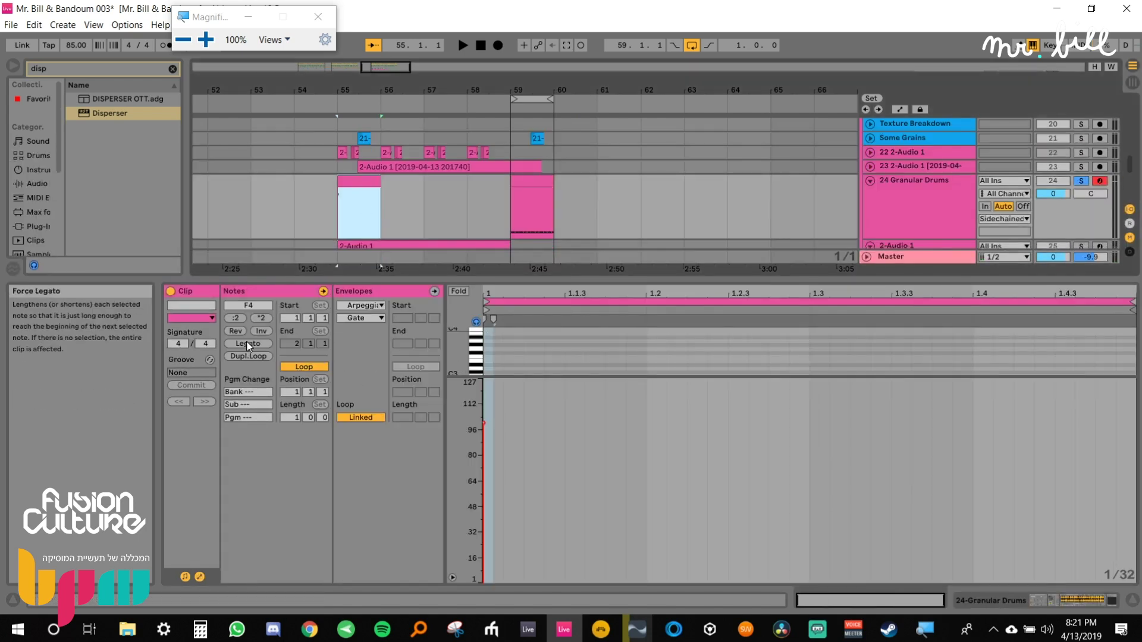
Duplicate the bar 55 clip three times to fill the Granular Drums track up to bar 59.
key("ctrl+d")
key("ctrl+d")
key("ctrl+d")
left_click(361, 185)
Unsolo the Granular Drums track, mute tracks 23 and 25, and play the arrangement from bar 55.
left_click(1080, 180)
left_click_drag(979, 279, 1038, 423)
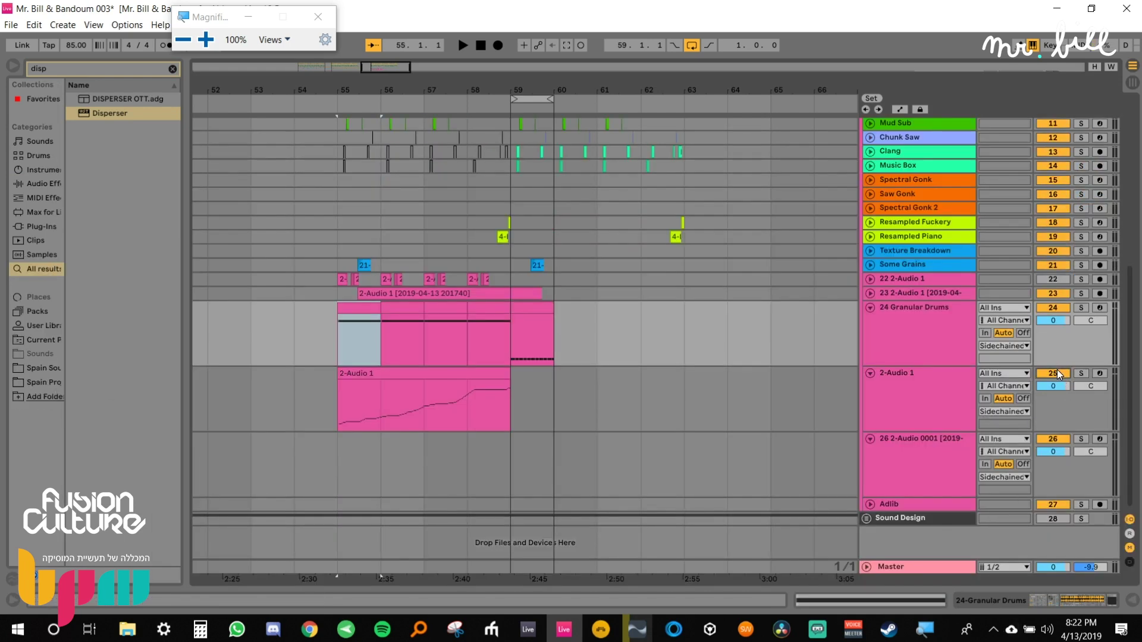
left_click(1056, 294)
key("space")
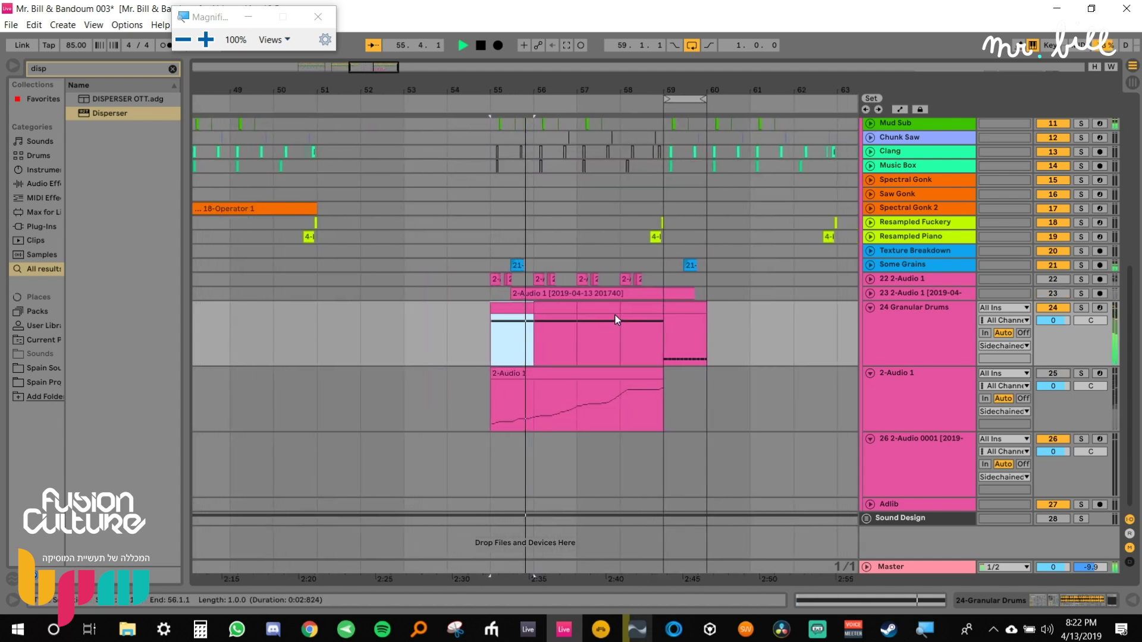
Set the Arpeggiator's Rate to 1/16 and Gate to 17%, and audition the arrangement with looping turned off.
double_click(919, 341)
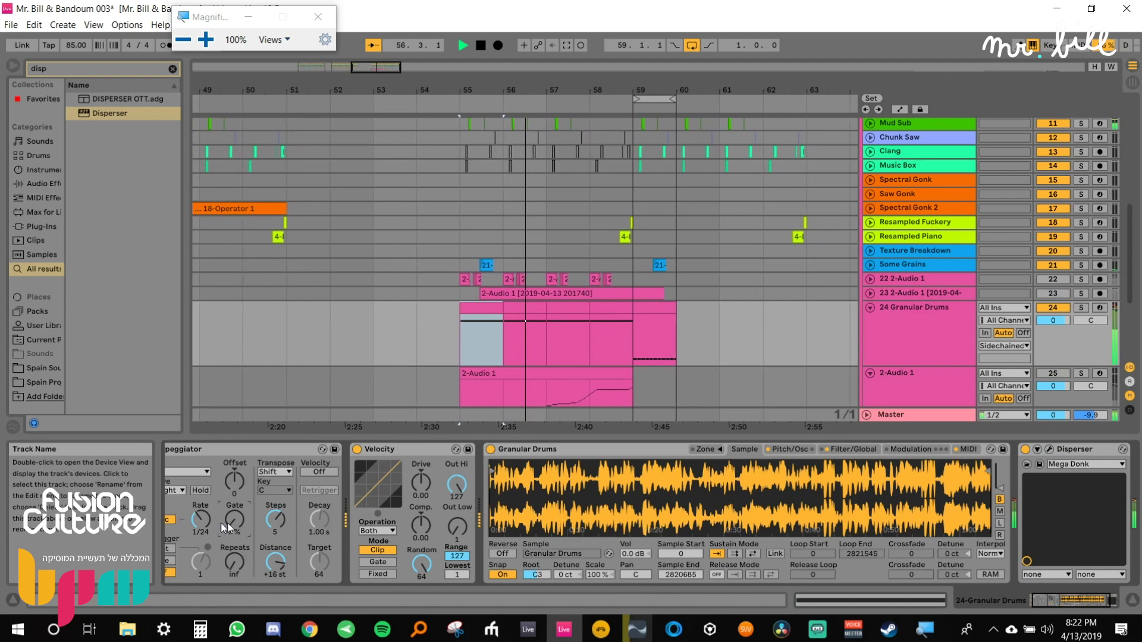
left_click_drag(190, 526, 190, 519)
key("space")
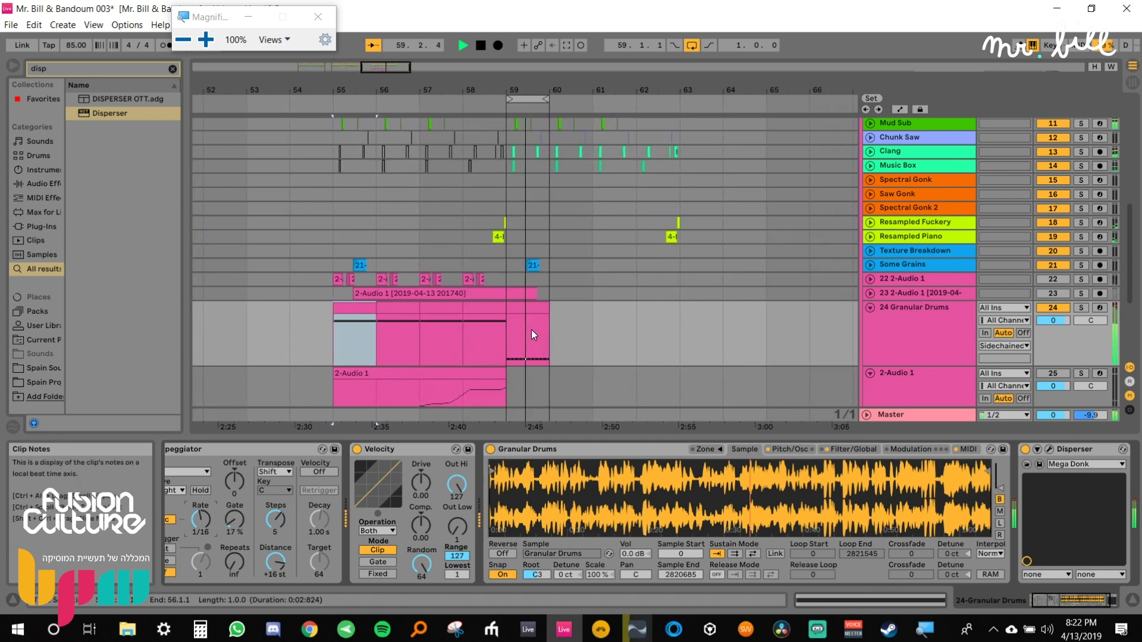
left_click(690, 45)
key("space")
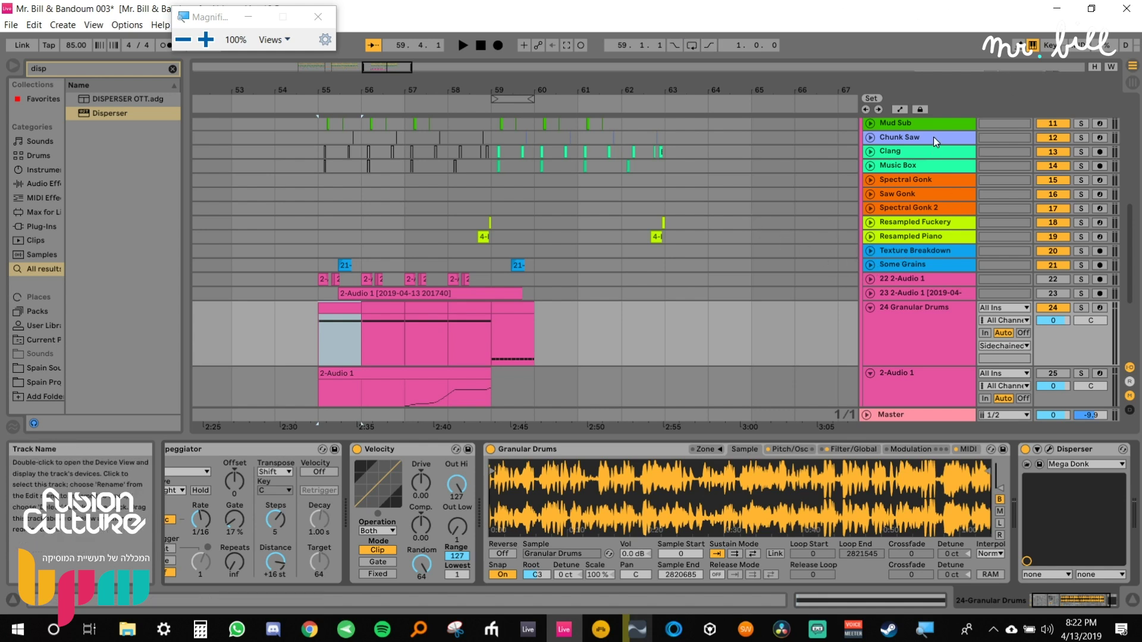
Show the Resampled Piano track's sampler device and unfold the track.
scroll(933, 137, "up", 3)
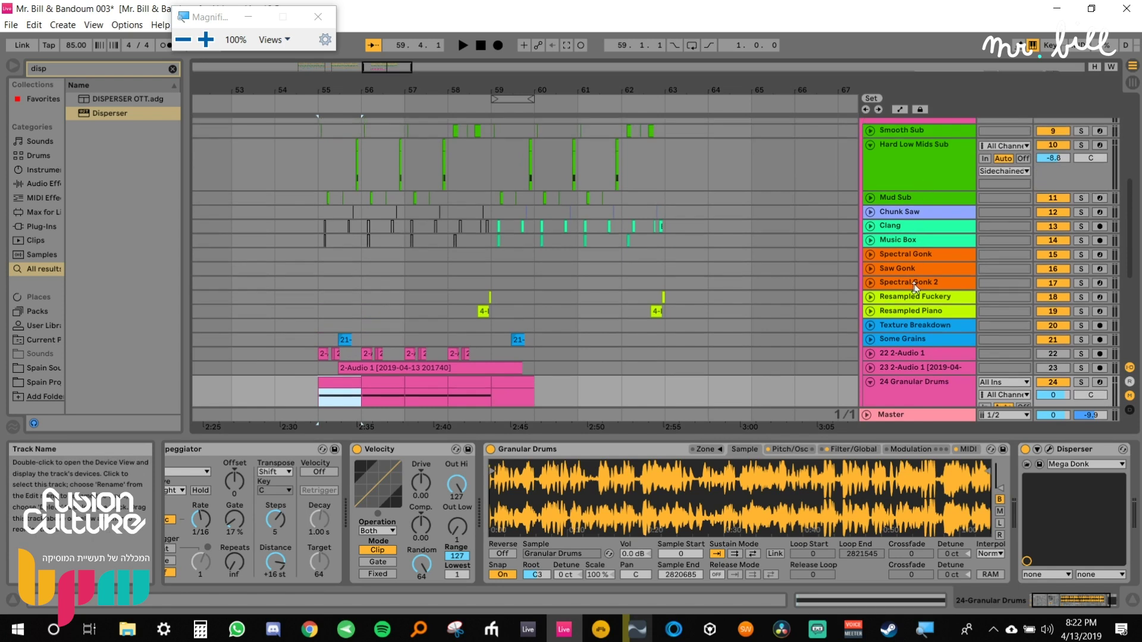
left_click(908, 313)
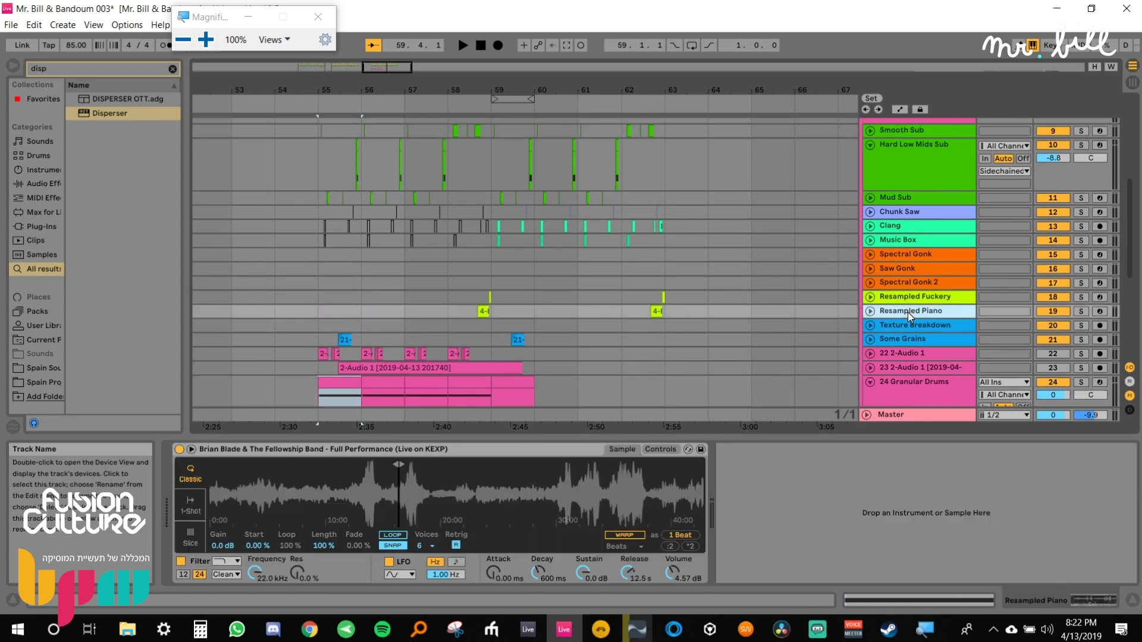
left_click(870, 311)
Play the Brian Blade full performance recording from bar 295, open its clip properties and raise the clip gain to 8.38 dB.
left_click_drag(480, 83, 480, 109)
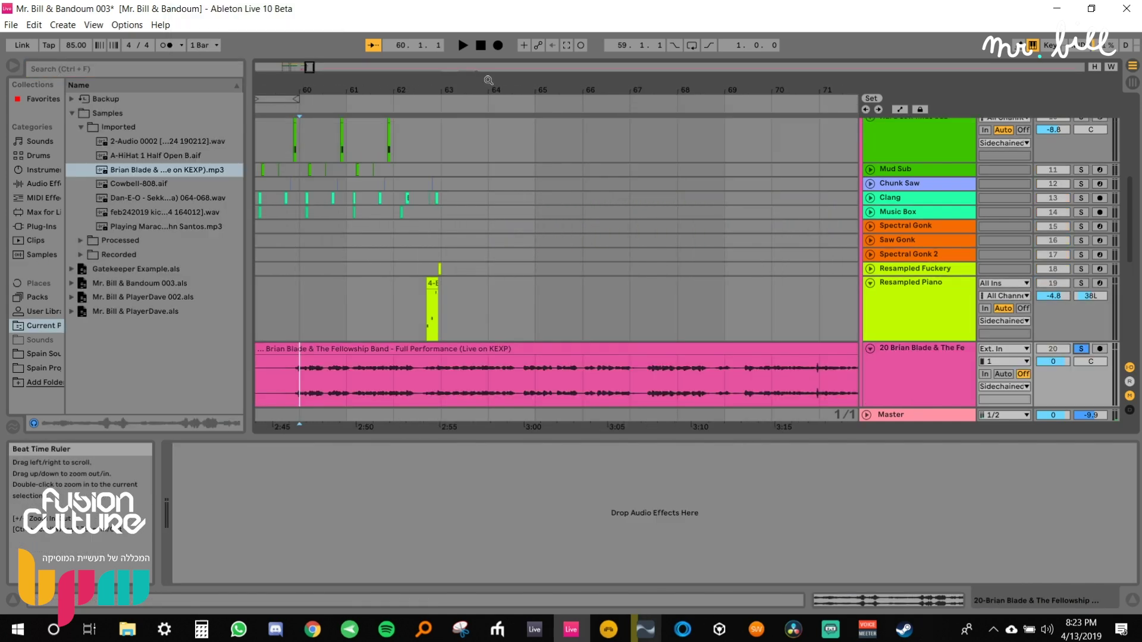
scroll(452, 346, "down", 3)
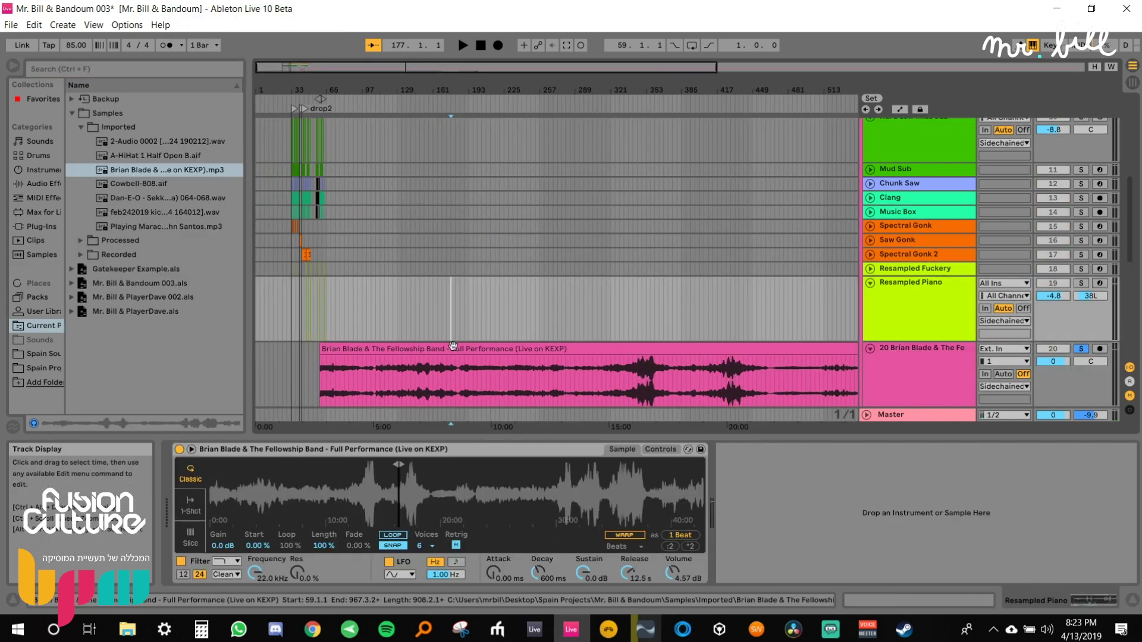
left_click(453, 348)
left_click_drag(504, 89, 504, 59)
left_click(437, 391)
key("space")
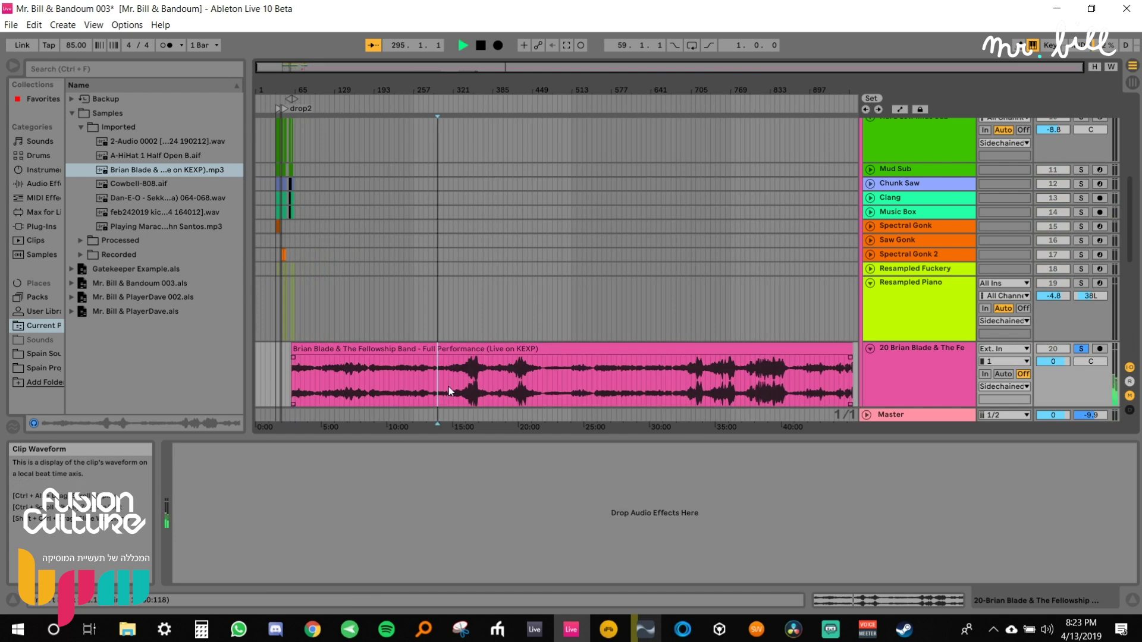
double_click(449, 387)
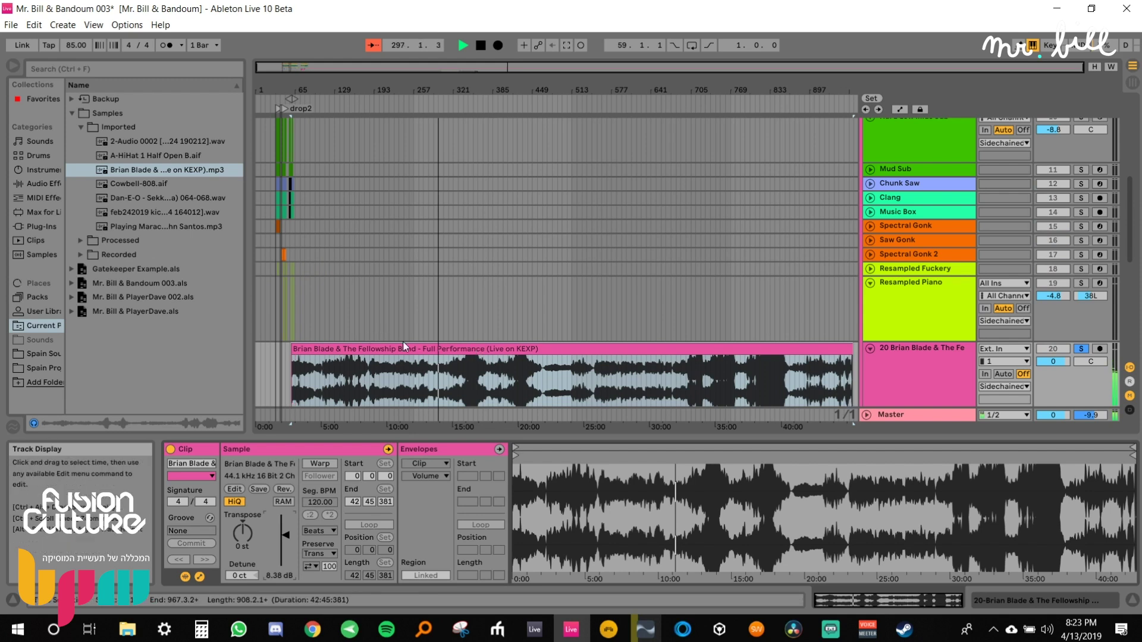
Audition the Brian Blade recording from bar 527 and from a point further on, and stop playback.
left_click(583, 394)
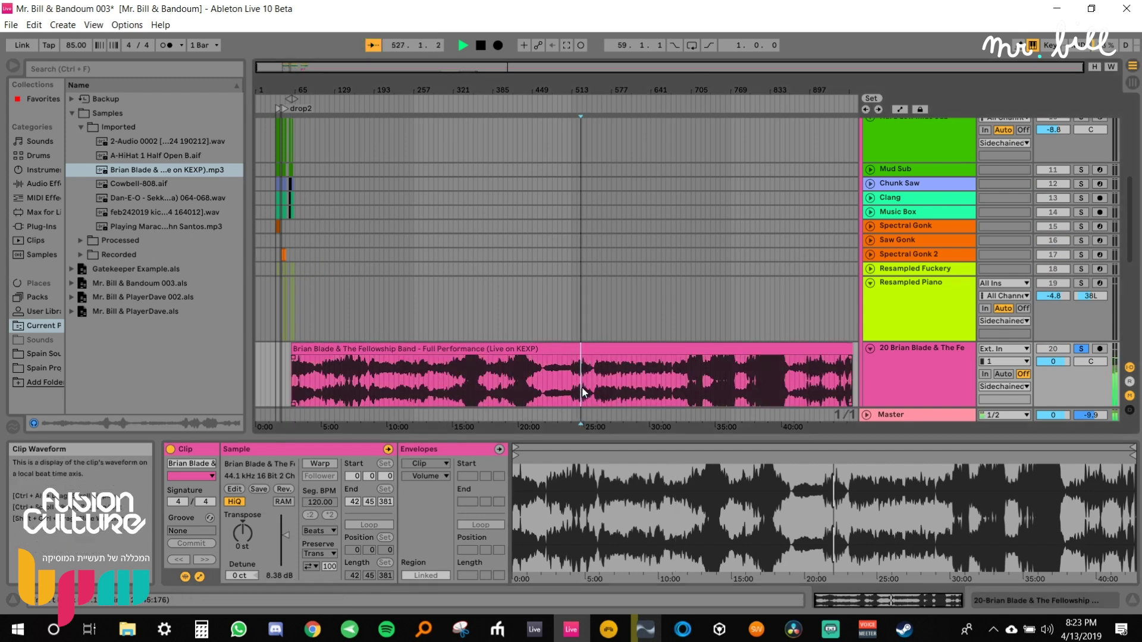
left_click(659, 384)
key("space")
Delete track 20 containing the Brian Blade full performance recording.
left_click(678, 348)
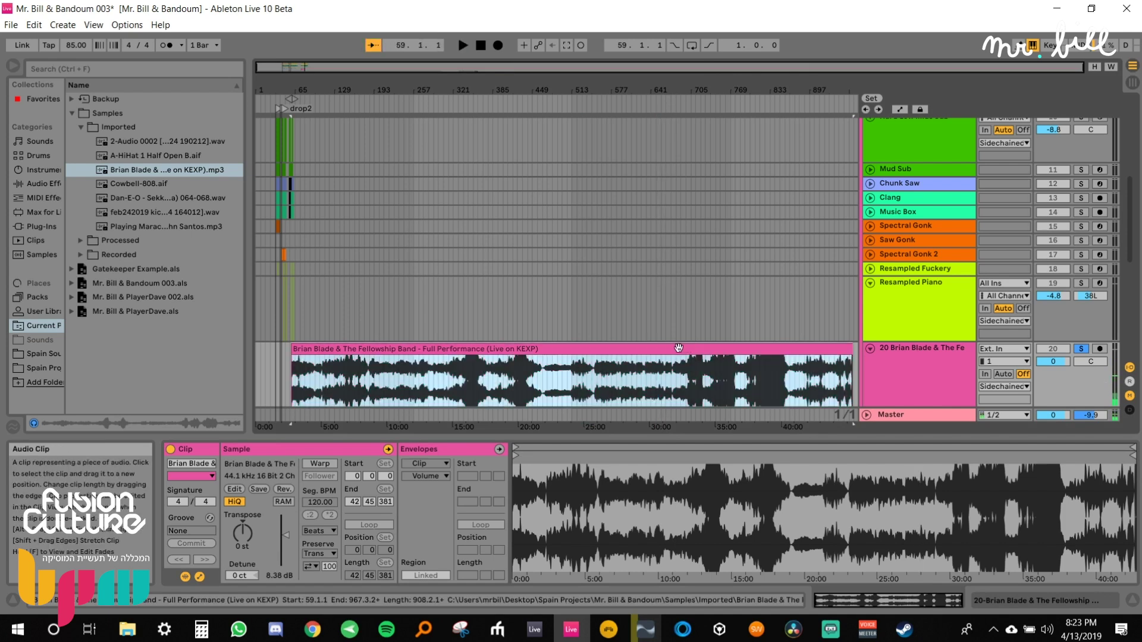
left_click(940, 371)
key("Delete")
Show the Resampled Piano sampler and examine its bar 46 clip and the short sample region just before 16:22.
left_click(908, 281)
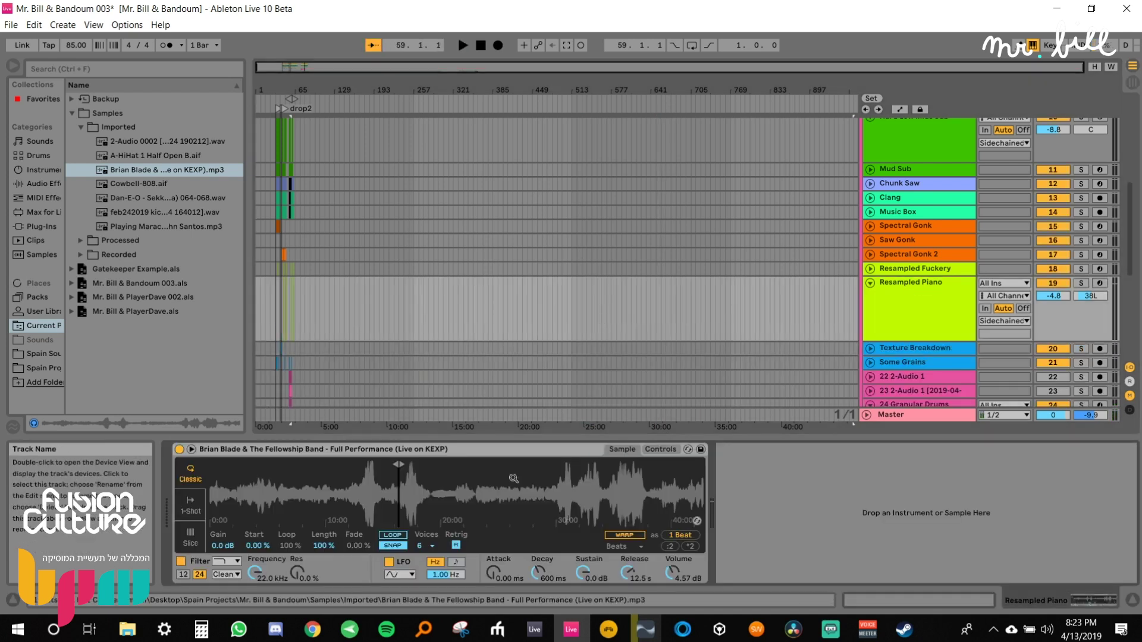
left_click_drag(282, 90, 508, 238)
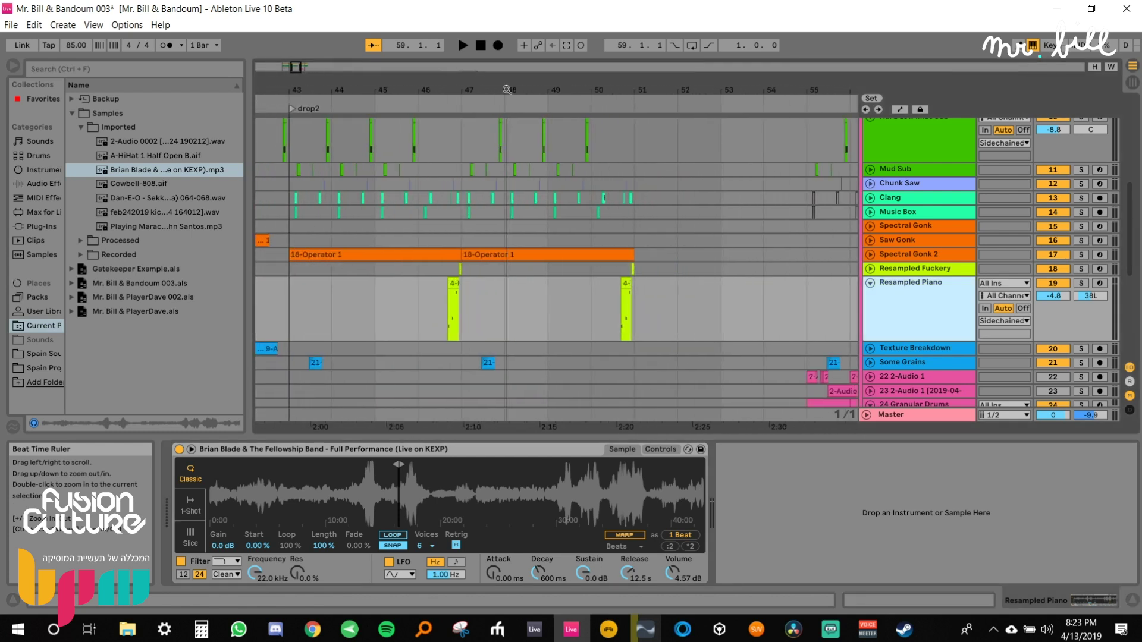
left_click(454, 283)
left_click_drag(458, 91, 457, 196)
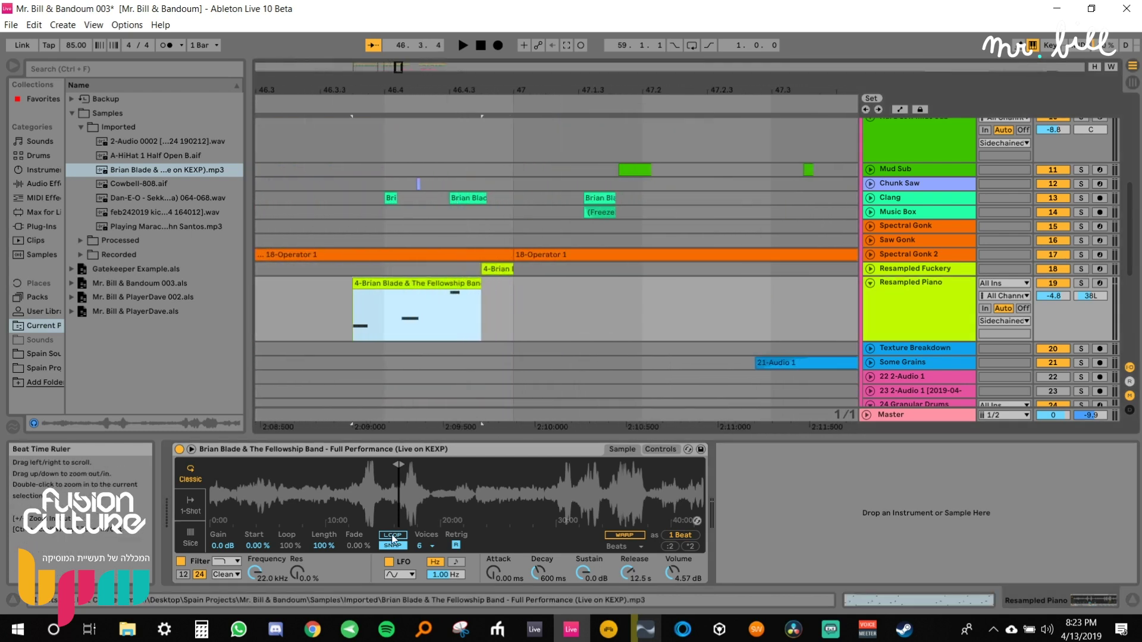
left_click_drag(402, 494, 426, 589)
left_click_drag(405, 487, 412, 511)
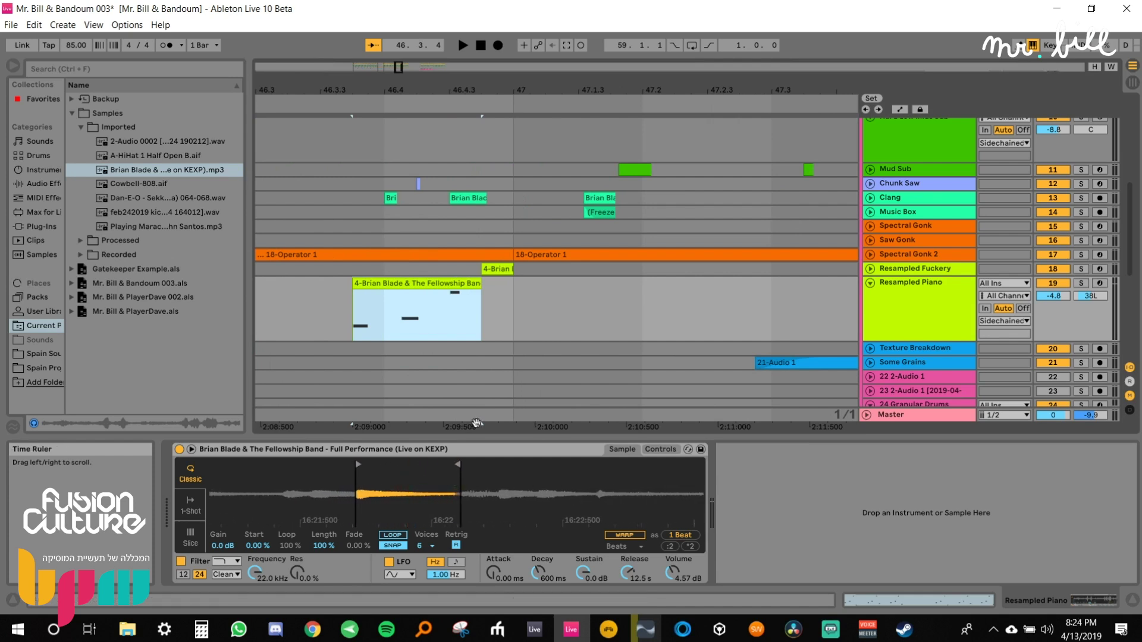
Arm the Resampled Piano track and play the arrangement from its bar 46 clip.
left_click(1099, 283)
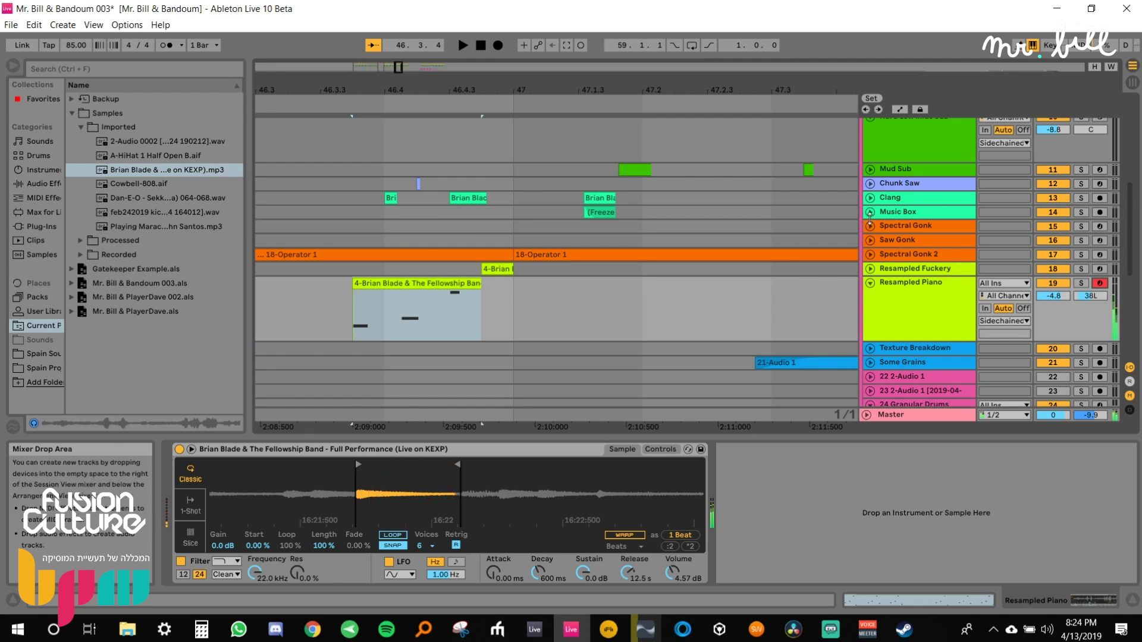
left_click(393, 298)
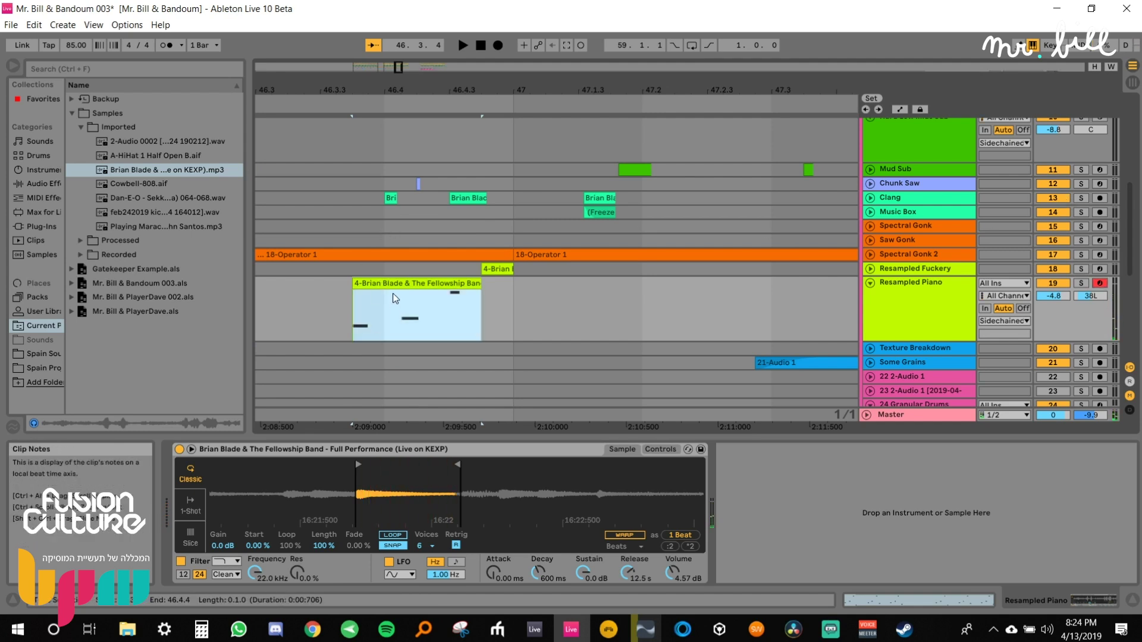
key("space")
key("space")
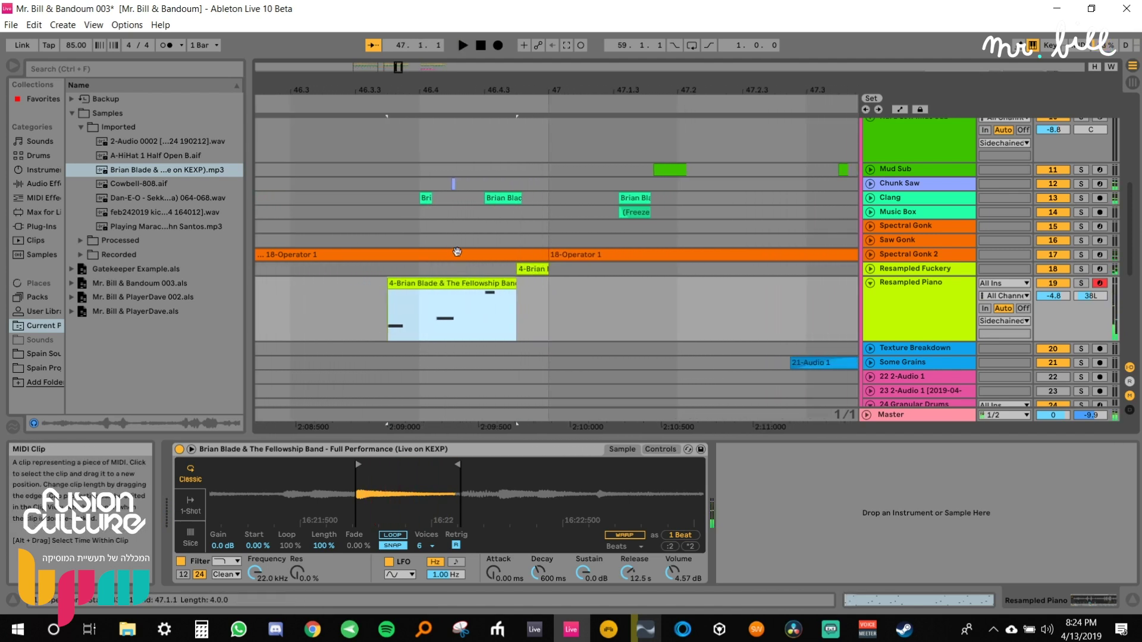
Solo the Resampled Piano track, audition its bar 46 clip, and disarm the track.
left_click(1081, 283)
key("space")
key("space")
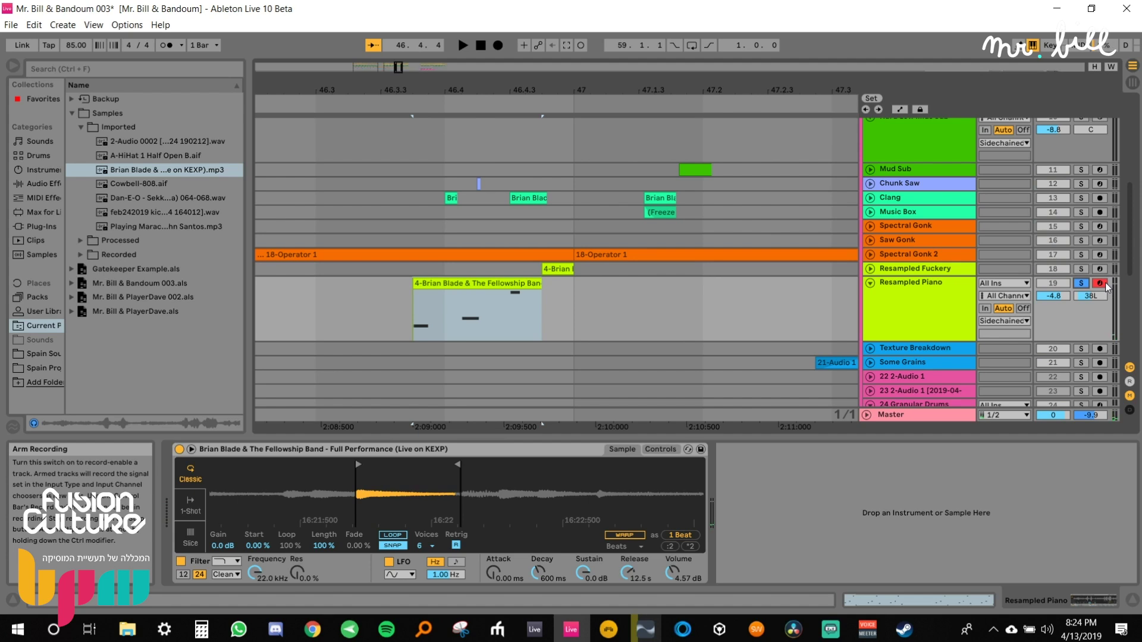
left_click(1100, 283)
Unfold and solo the Resampled Fuckery track and play it together with the Resampled Piano clip at bar 46.
left_click(870, 268)
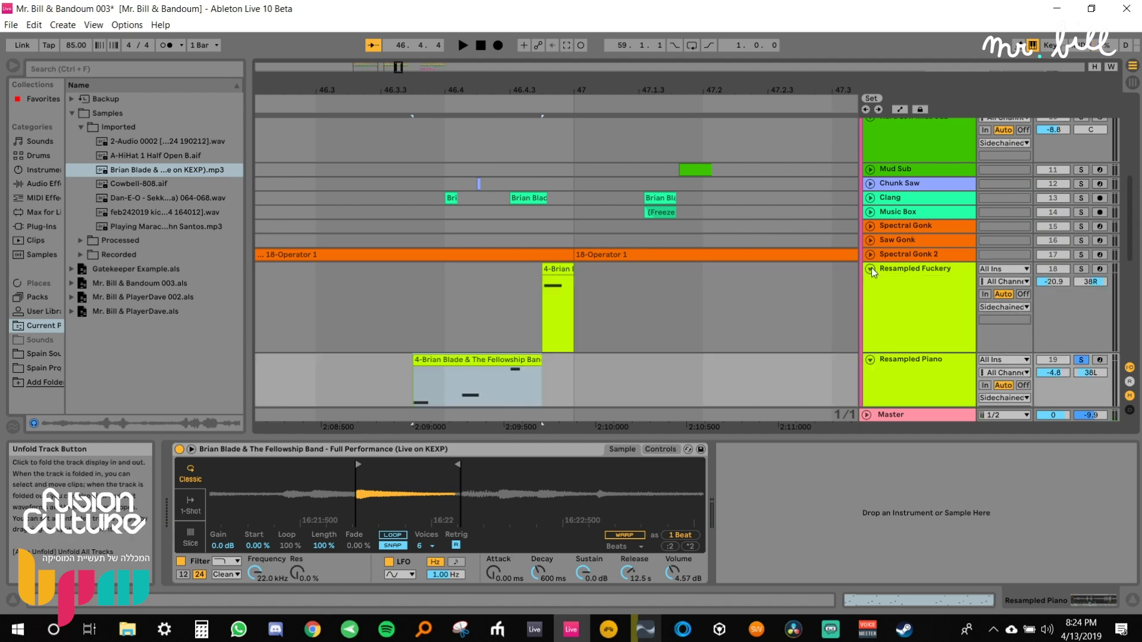
left_click(546, 275)
scroll(547, 275, "down", 2)
left_click(509, 270)
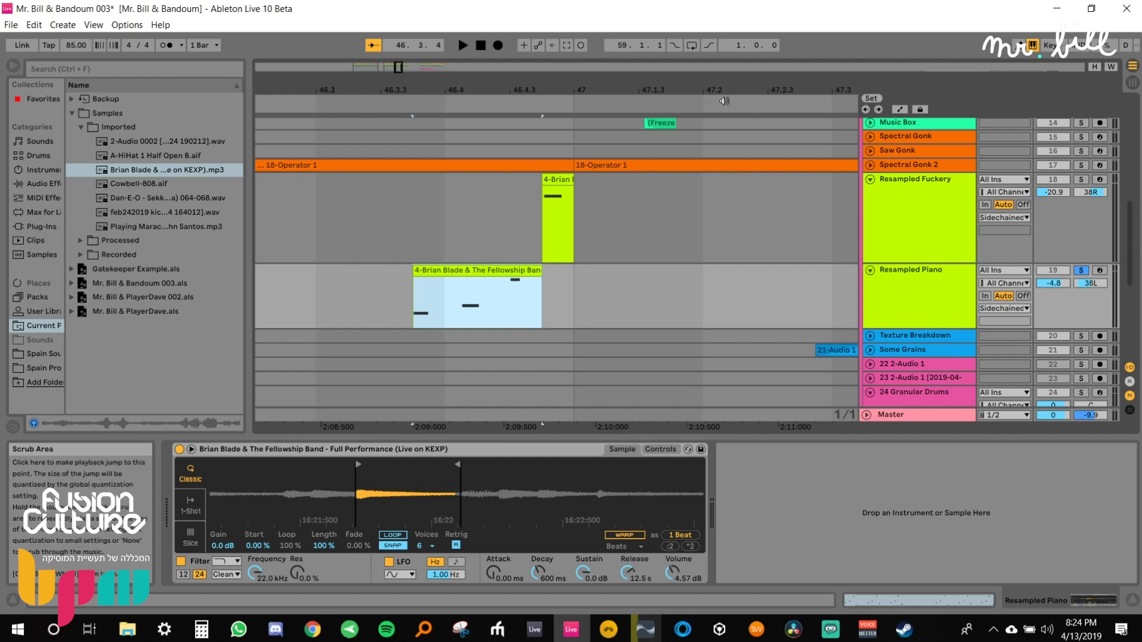
key("space")
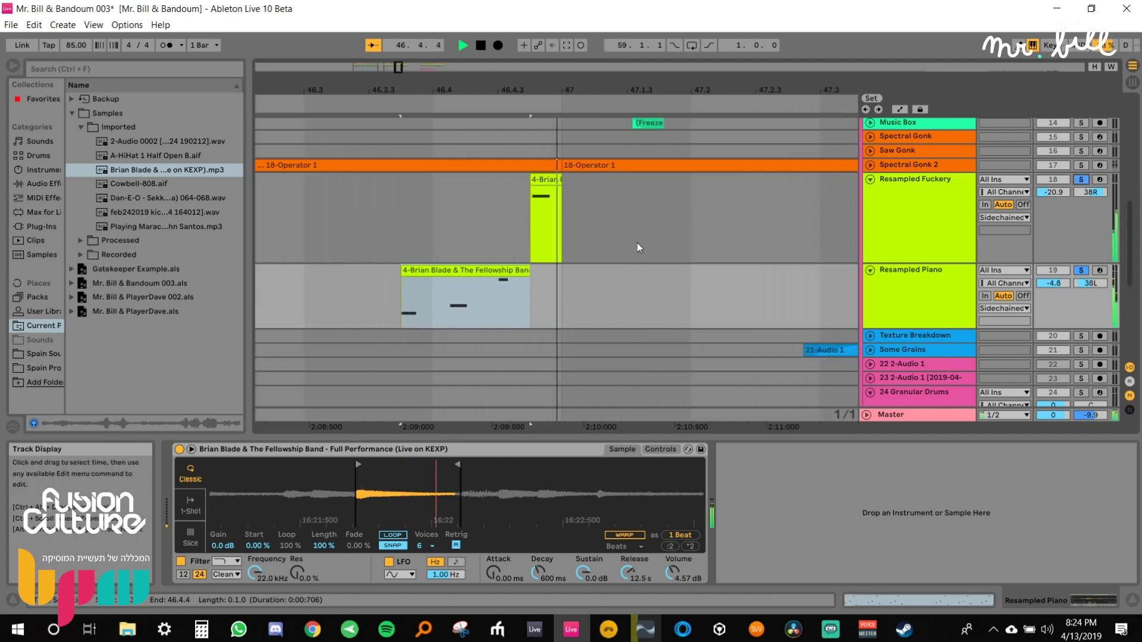
key("space")
Replay the two soloed clips around bar 46 and fold the Resampled Fuckery and Resampled Piano tracks.
left_click(486, 282)
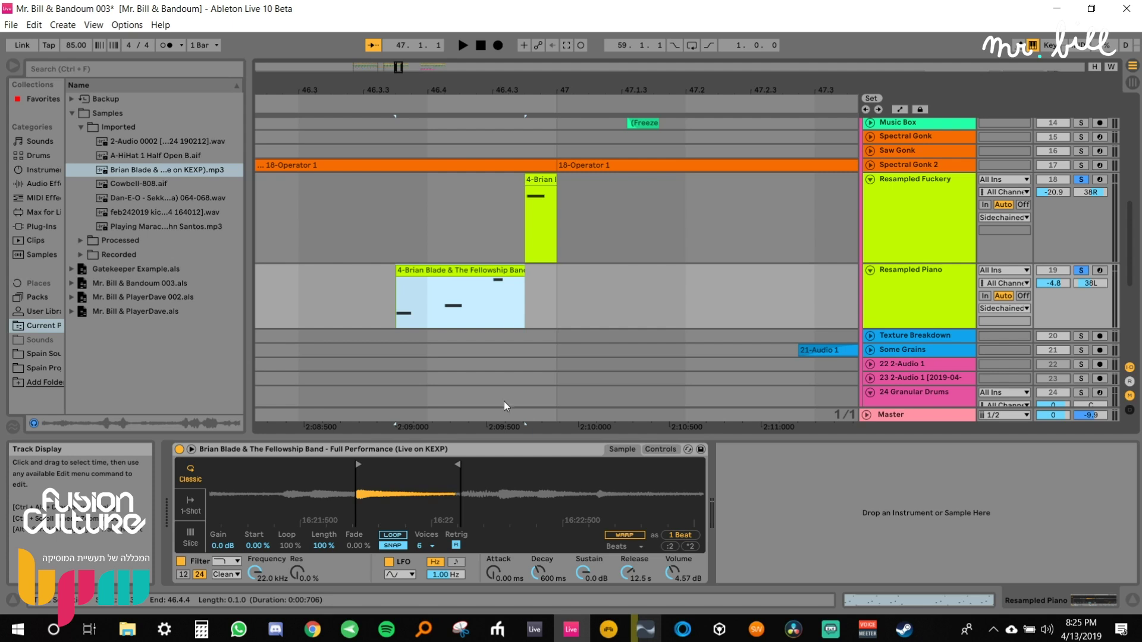
left_click_drag(529, 89, 530, 71)
key("space")
key("space")
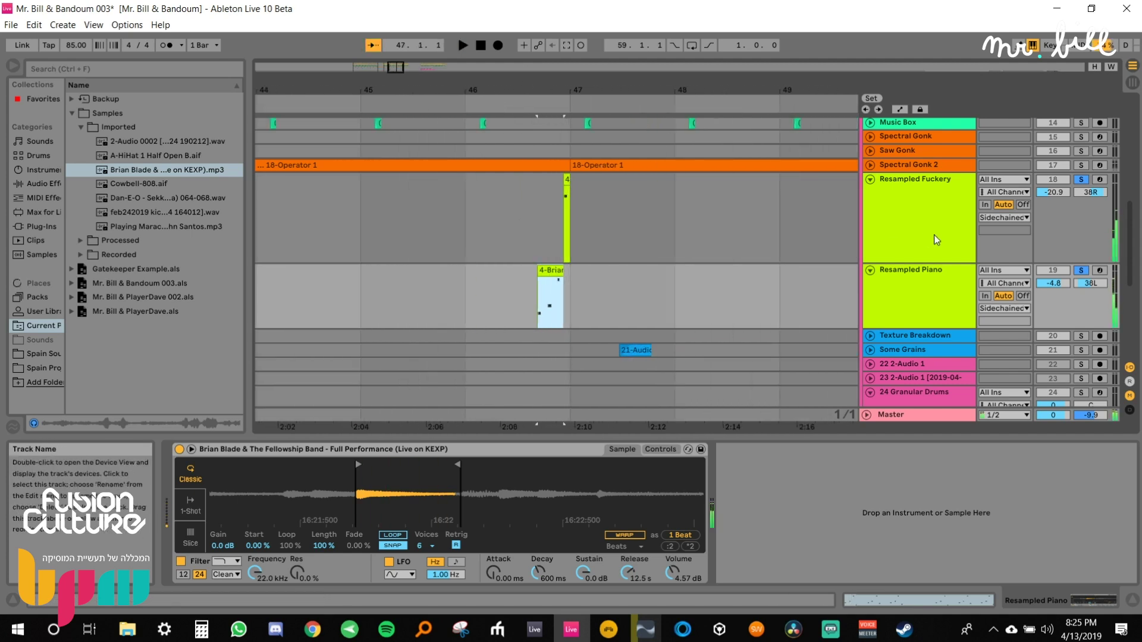
left_click(871, 179)
left_click(872, 195)
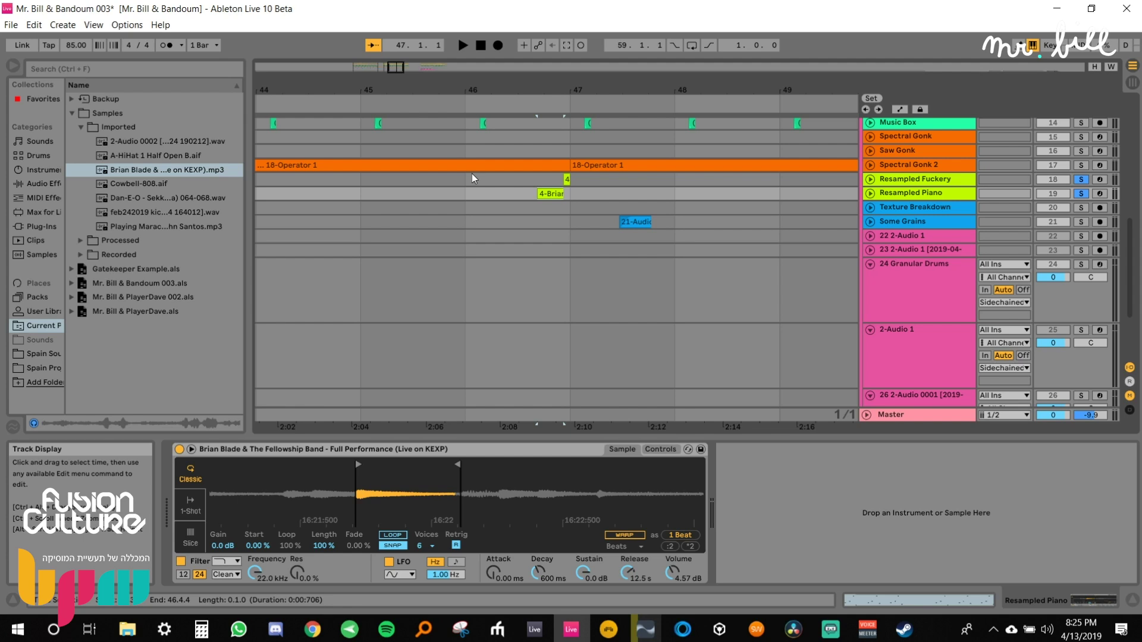
Try a 2-beat sample region starting at about 16:20.5 in the Resampled Piano sampler, audition it, and undo the change.
left_click_drag(449, 458, 533, 467)
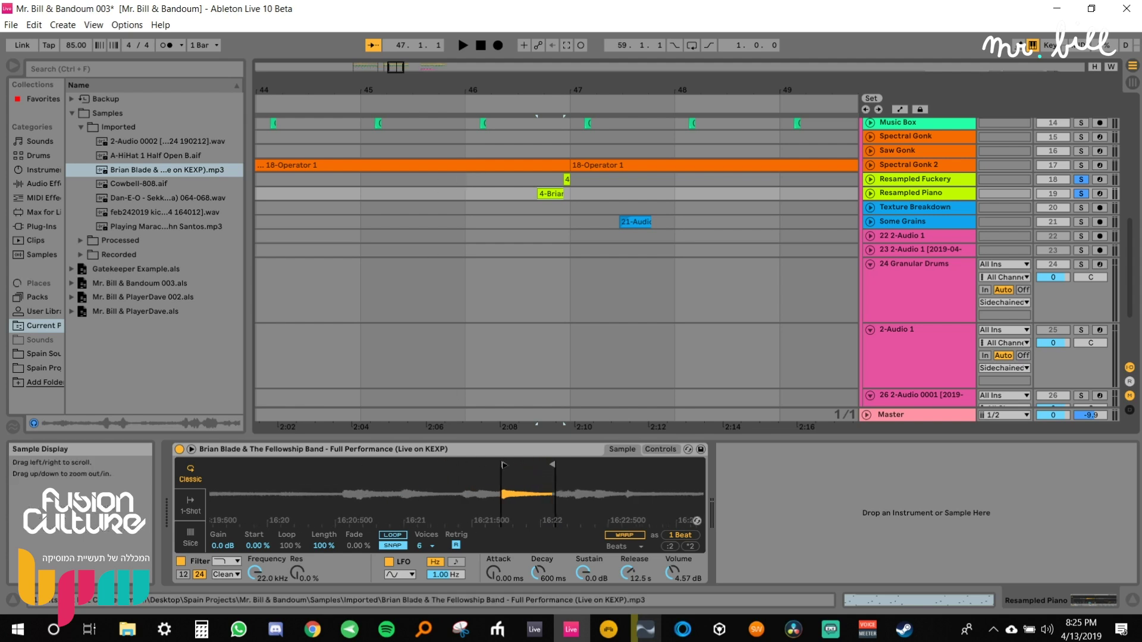
left_click(503, 465)
key("ctrl+z")
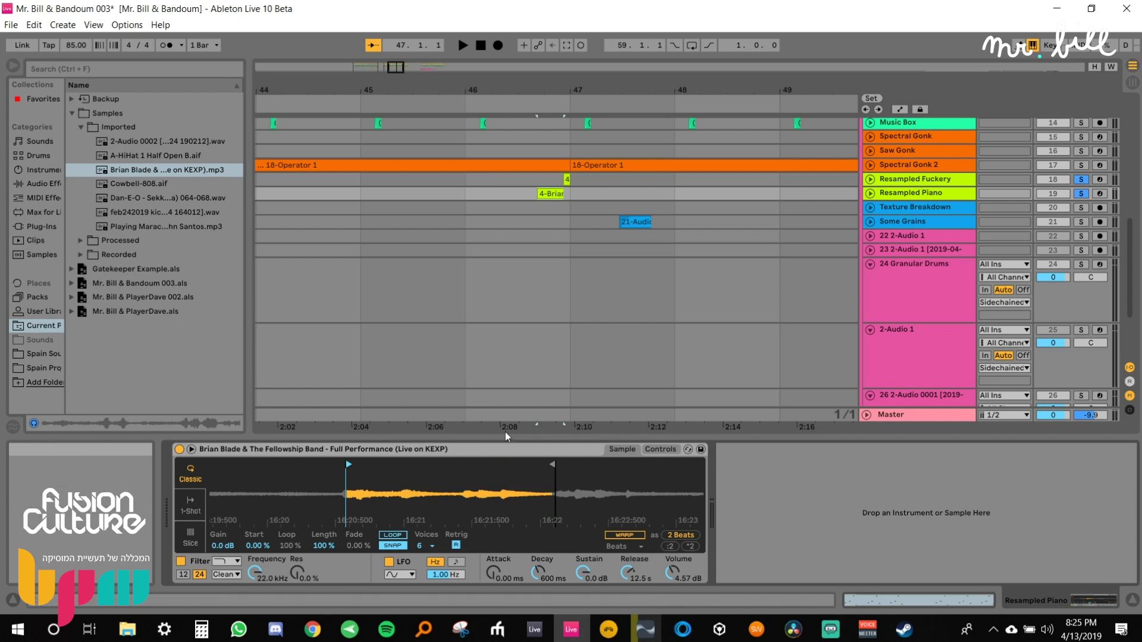
key("space")
key("space")
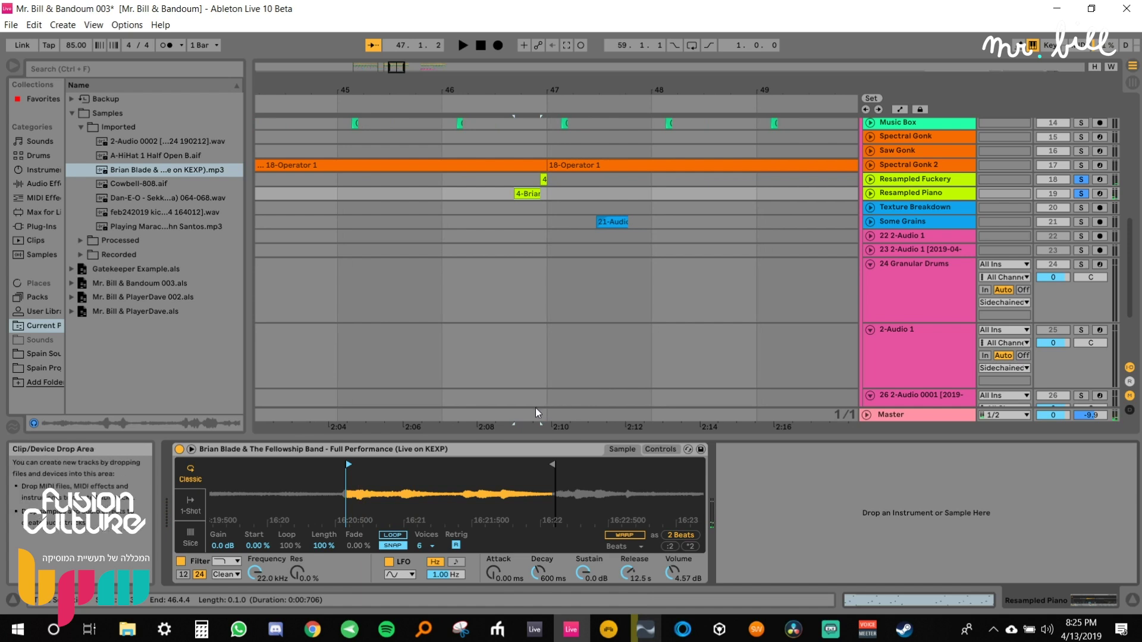
key("ctrl+z")
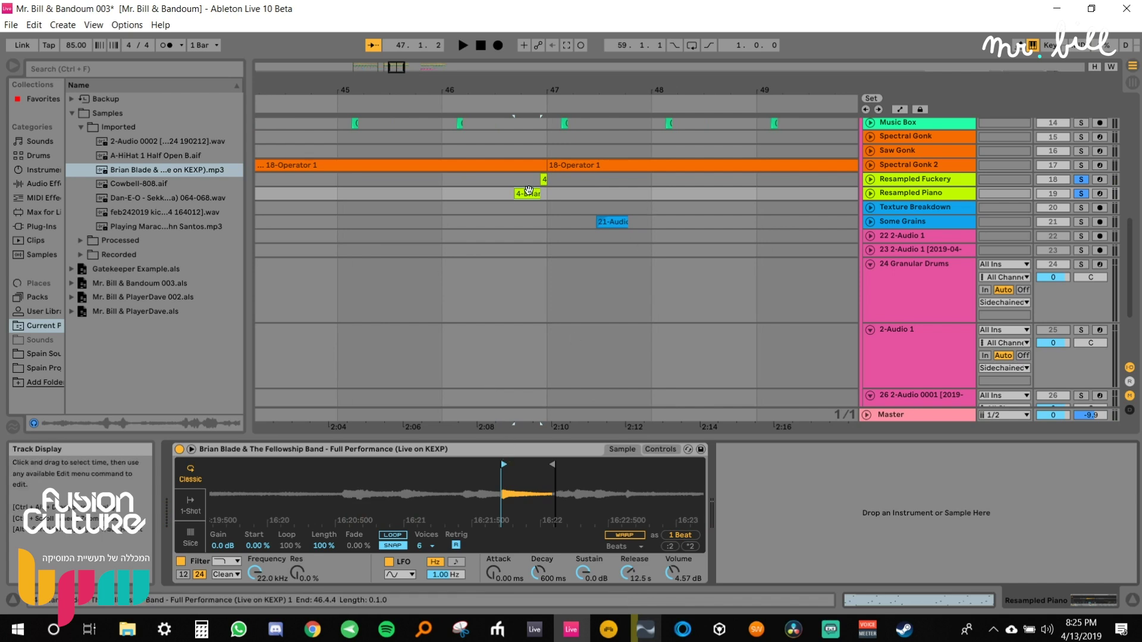
Solo only Resampled Piano and try a 2-bar sample region starting at about 16:16 during playback.
left_click(1079, 194)
mouse_move(544, 515)
left_mouse_down()
mouse_move(586, 500)
mouse_move(329, 464)
left_mouse_up()
key("space")
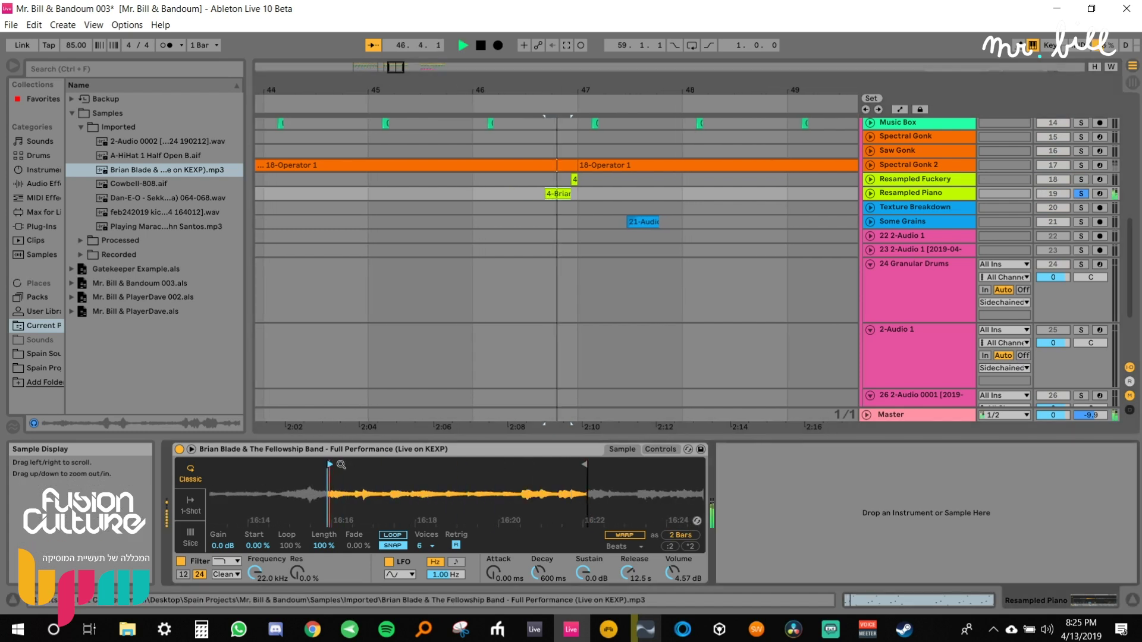
Unsolo the Resampled Piano track and play the arrangement in the full mix.
left_click(1081, 195)
key("space")
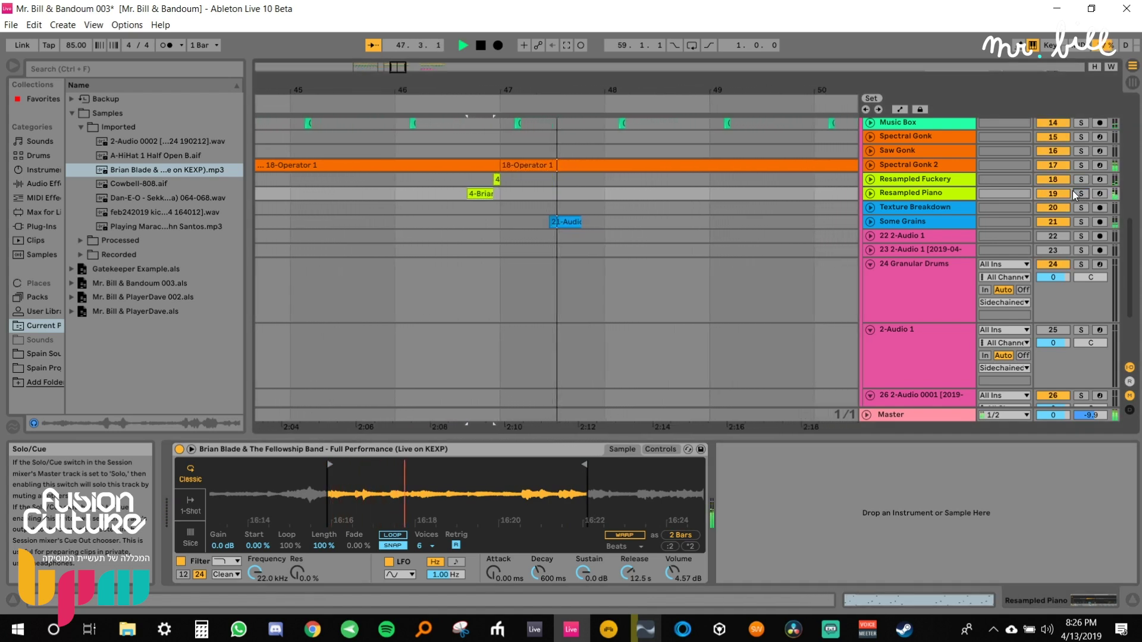
key("space")
Try a 168-bar sample region starting at about 8 minutes in the Resampled Piano sampler and play the arrangement.
left_click_drag(511, 488, 510, 440)
mouse_move(491, 464)
left_mouse_down()
mouse_move(526, 465)
mouse_move(528, 511)
left_mouse_up()
left_click(528, 464)
left_click_drag(521, 465, 375, 464)
mouse_move(408, 491)
left_mouse_down()
mouse_move(408, 446)
mouse_move(398, 523)
left_mouse_up()
left_click_drag(420, 464, 208, 464)
mouse_move(410, 490)
left_mouse_down()
mouse_move(411, 440)
mouse_move(297, 465)
left_mouse_up()
key("space")
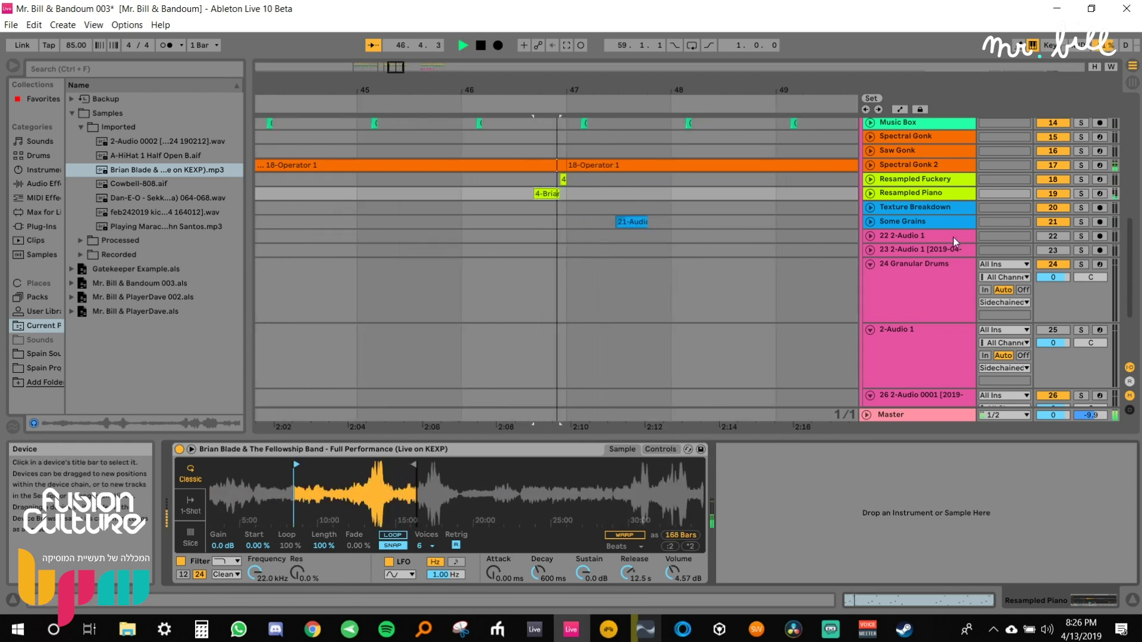
Solo Resampled Piano, try a 109-bar region starting at about 11:13 with Volume at 14.9 dB, and audition it.
left_click(1081, 194)
mouse_move(309, 467)
left_mouse_down()
mouse_move(310, 479)
mouse_move(560, 472)
left_mouse_up()
mouse_move(494, 462)
left_mouse_down()
mouse_move(507, 476)
mouse_move(346, 465)
mouse_move(540, 471)
left_mouse_up()
key("space")
key("space")
key("space")
key("space")
left_click_drag(672, 573, 672, 555)
key("space")
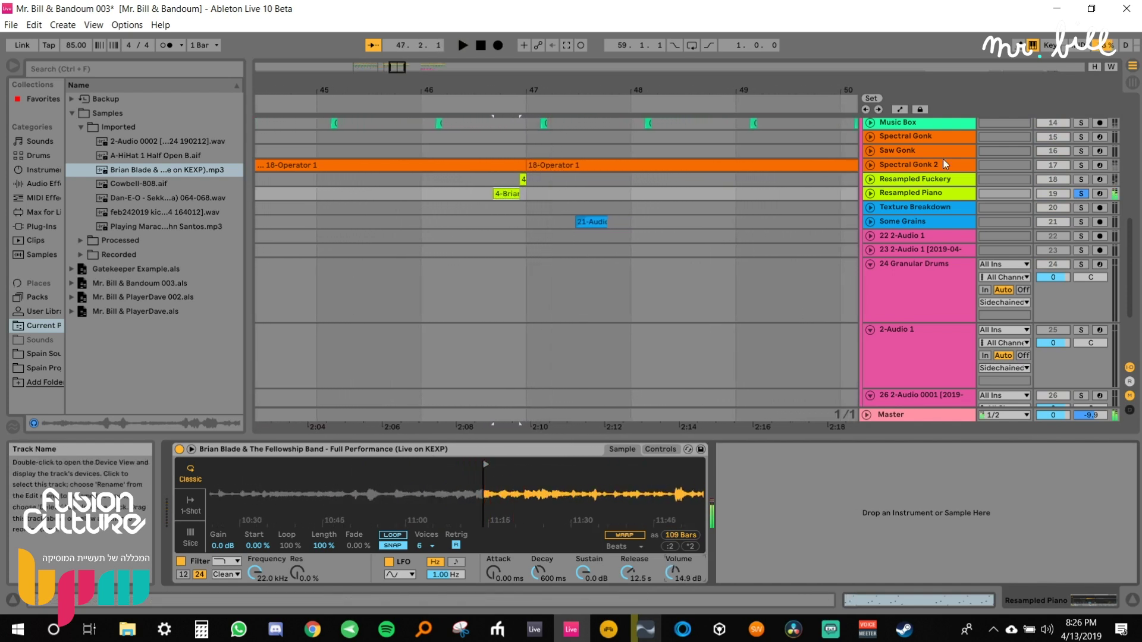
Unsolo Resampled Piano and audition the louder 109-bar sample region in the full mix.
left_click(1077, 192)
key("space")
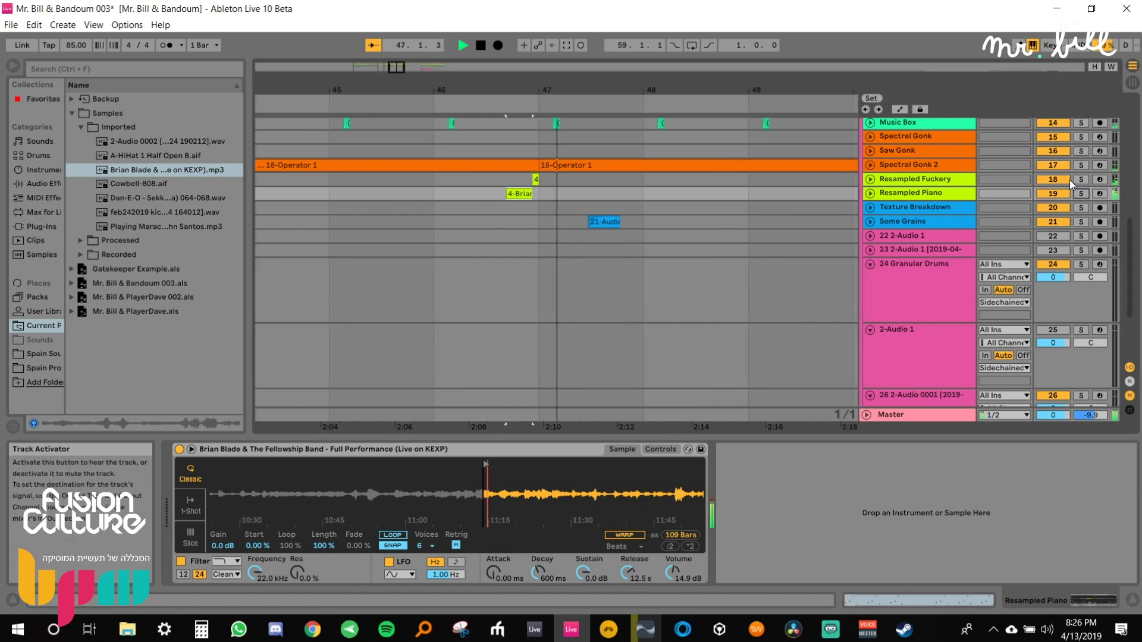
key("space")
Undo the trial sample region and Volume changes in the Resampled Piano sampler.
mouse_move(533, 489)
left_mouse_down()
mouse_move(347, 486)
mouse_move(394, 536)
left_mouse_up()
key("ctrl+z")
key("ctrl+z")
left_click_drag(479, 487, 481, 517)
key("ctrl+z")
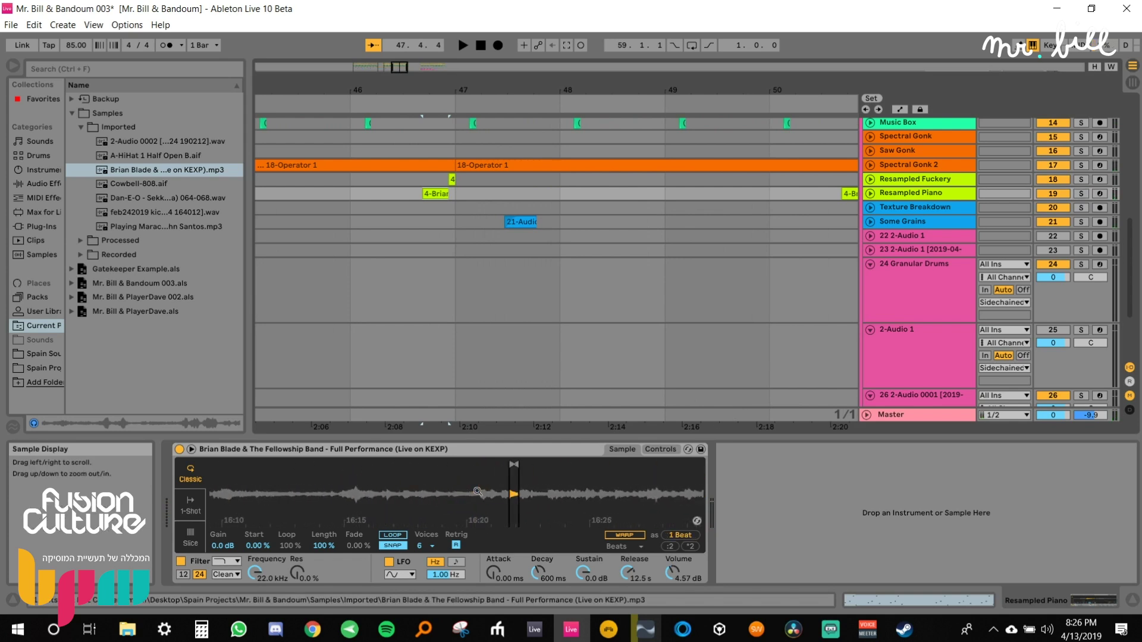
Play the arrangement around bar 46 in the full mix and narrow the browser.
key("space")
key("space")
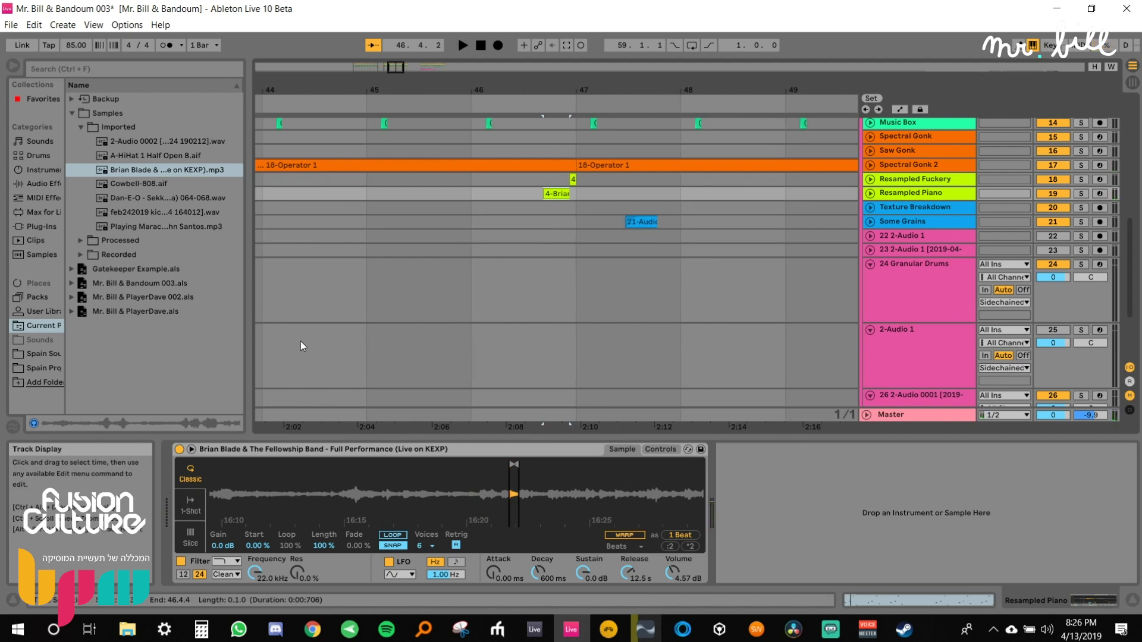
left_click_drag(228, 342, 153, 342)
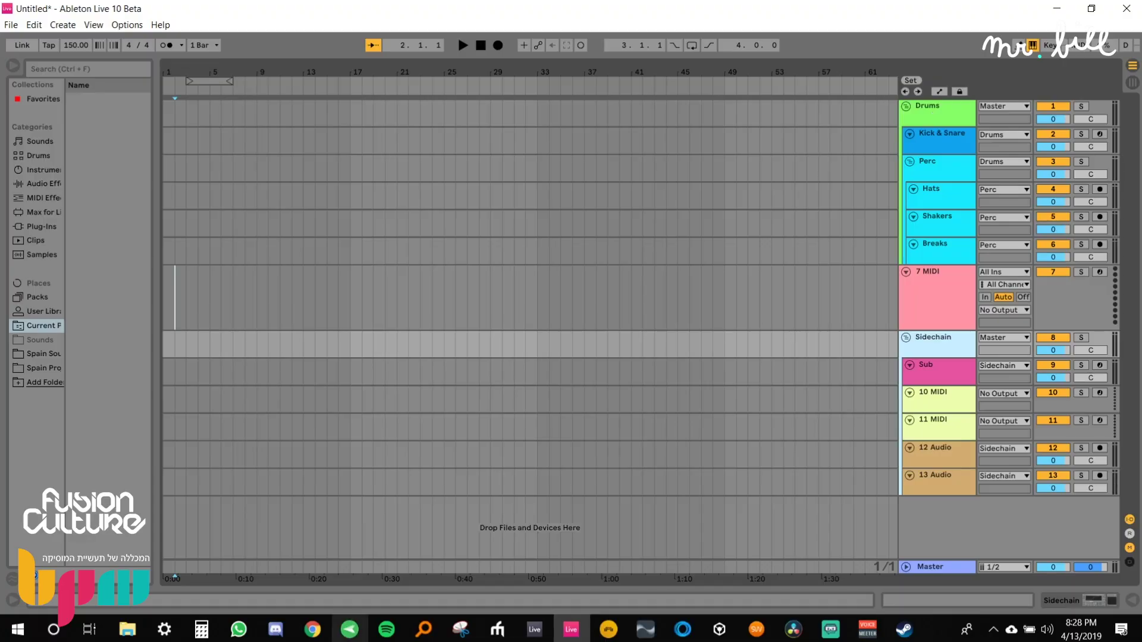
Switch to Everything, search the computer for "razor" and look through the matching files.
left_click(423, 629)
type("razor")
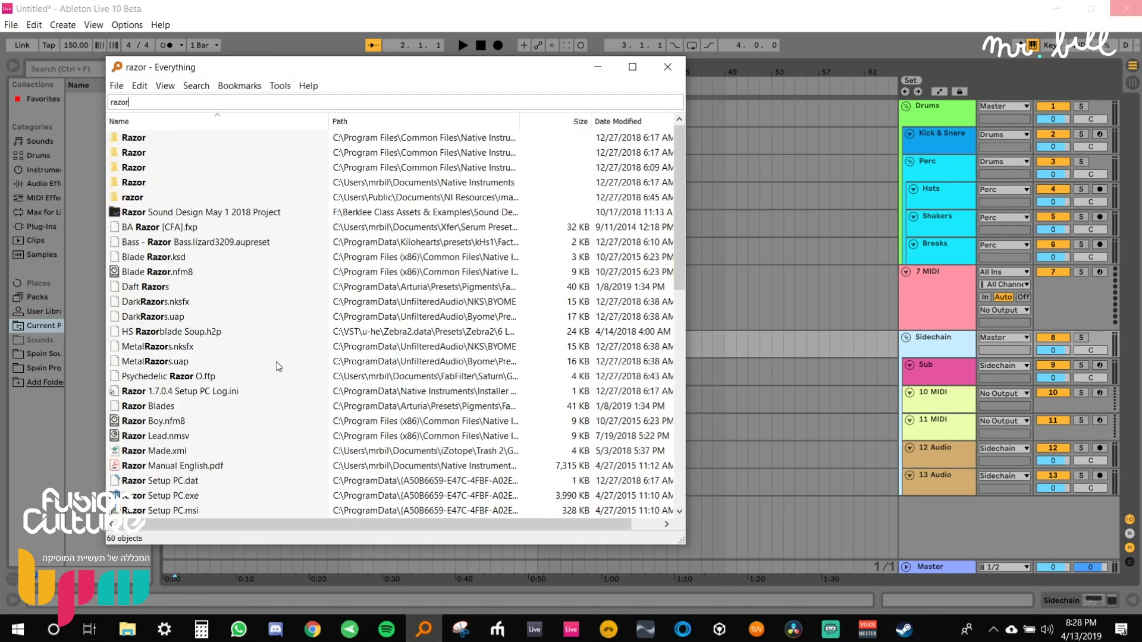
scroll(278, 366, "down", 5)
scroll(253, 383, "down", 6)
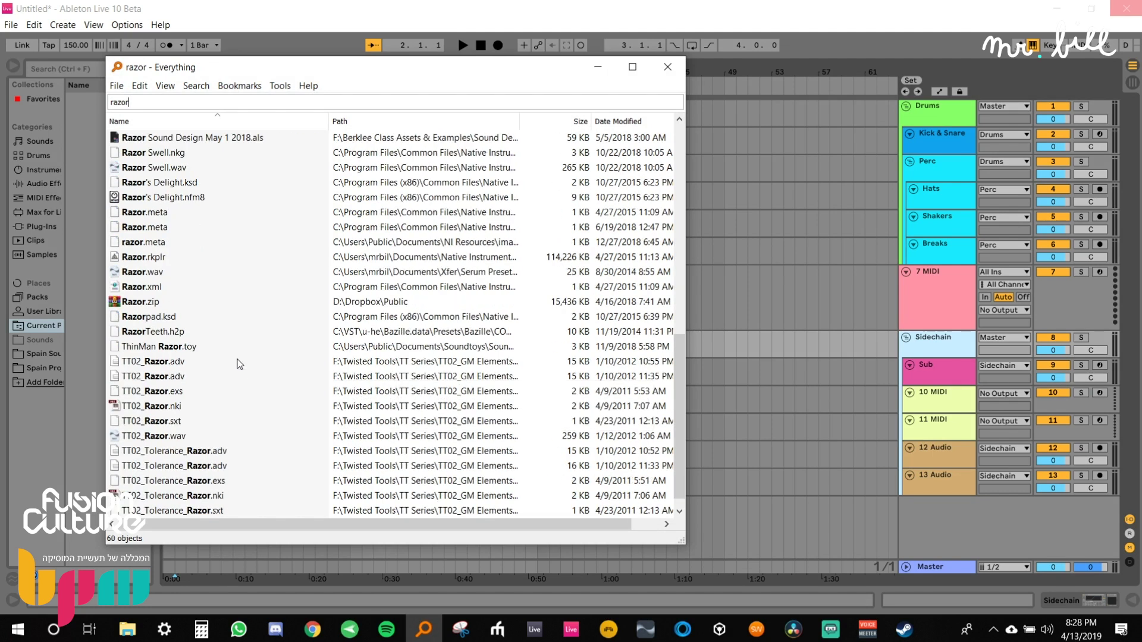
scroll(220, 336, "up", 10)
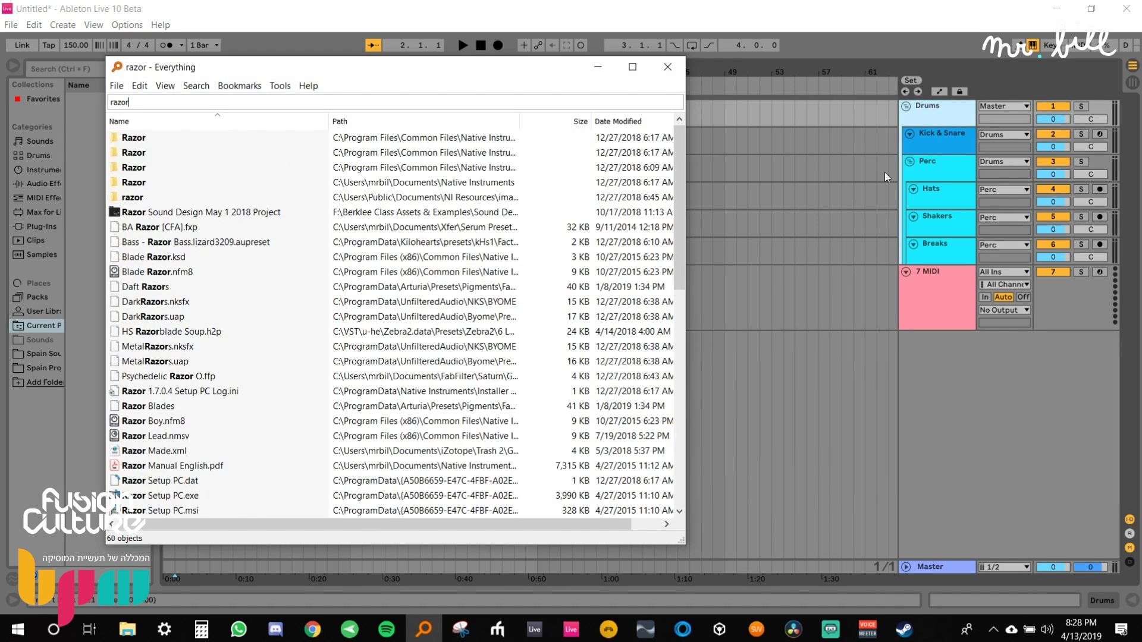
Delete the Drums group in the untitled Live set and remove FabFilter Pro-Q 2 and Pro-L 2 from the Master track.
left_click(809, 187)
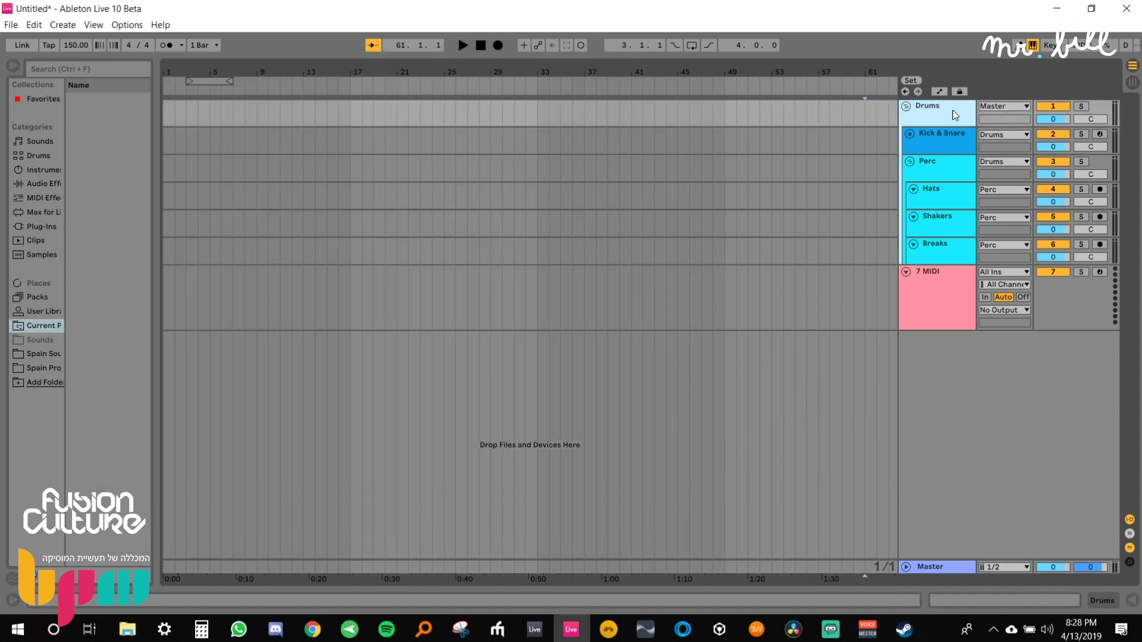
key("Delete")
double_click(941, 567)
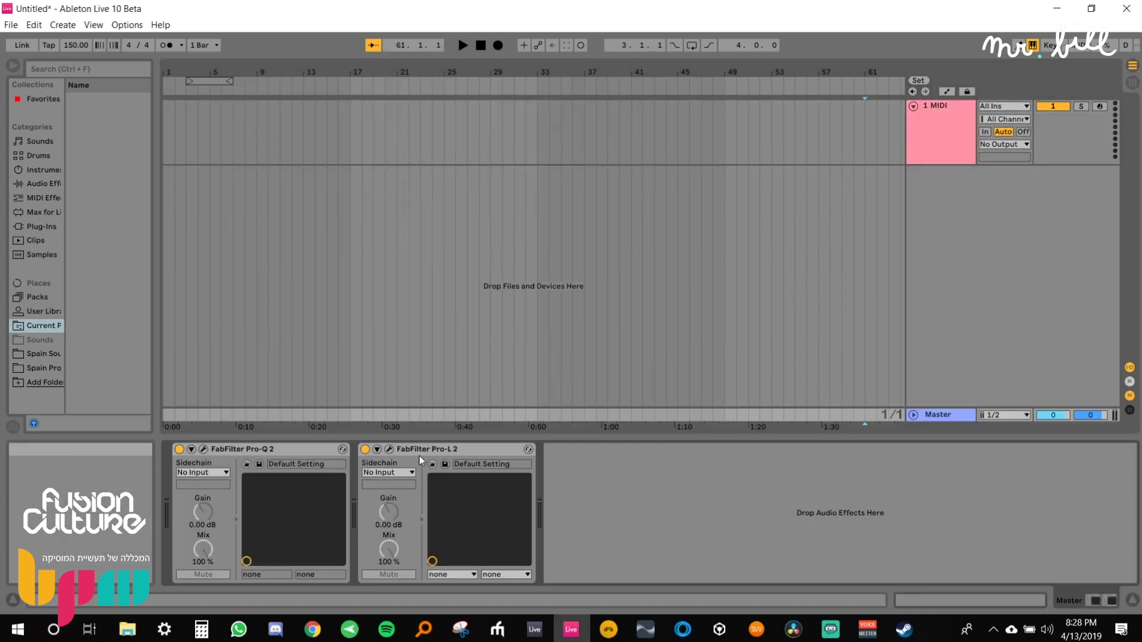
key("Delete")
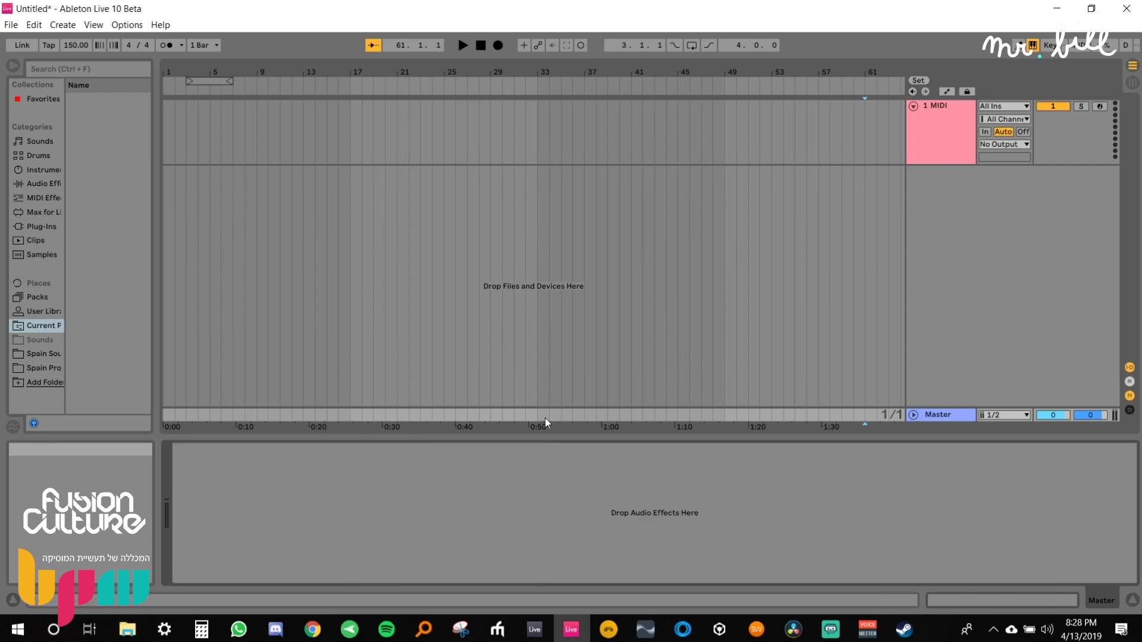
Switch to Everything and open the Razor folders in the search results to locate the Razor Reaktor Player file.
left_click(964, 108)
key("alt+Tab")
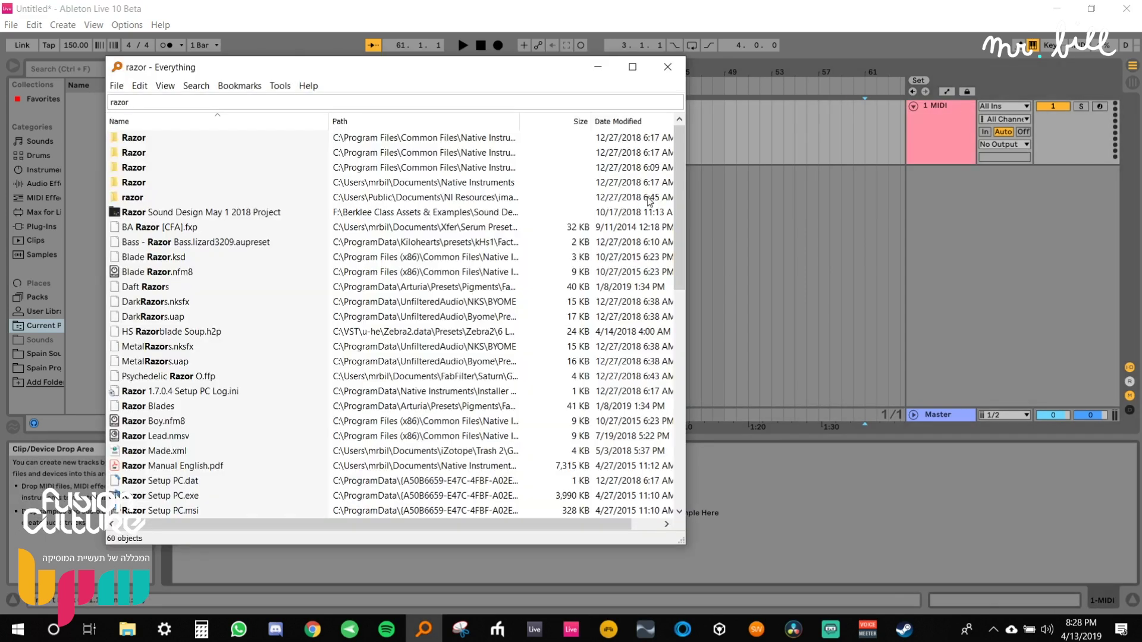
double_click(147, 138)
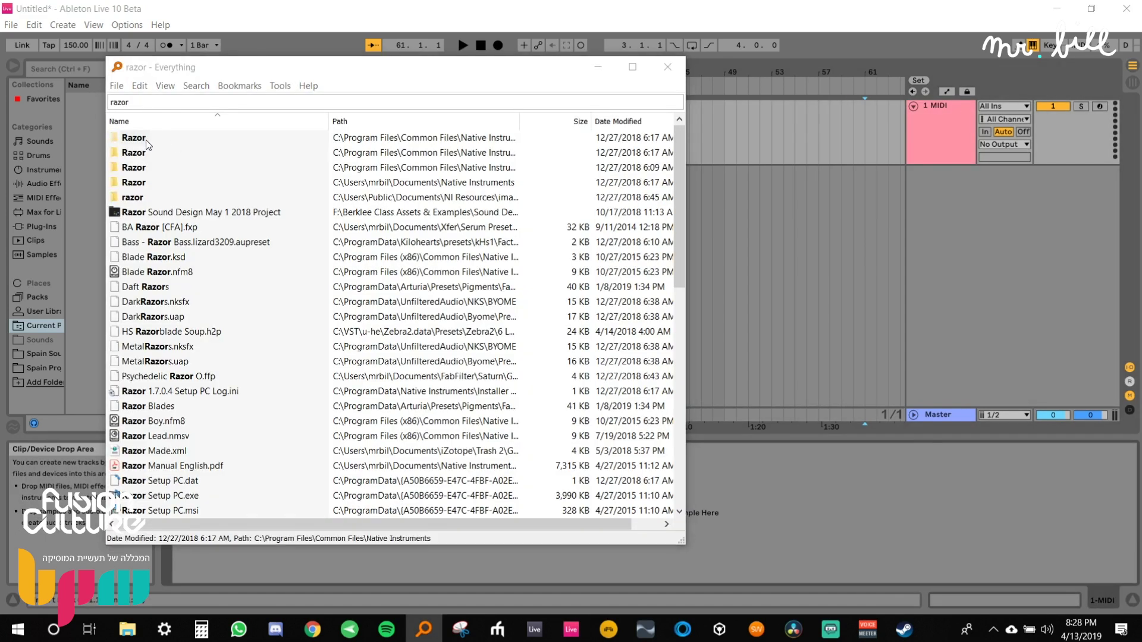
double_click(147, 156)
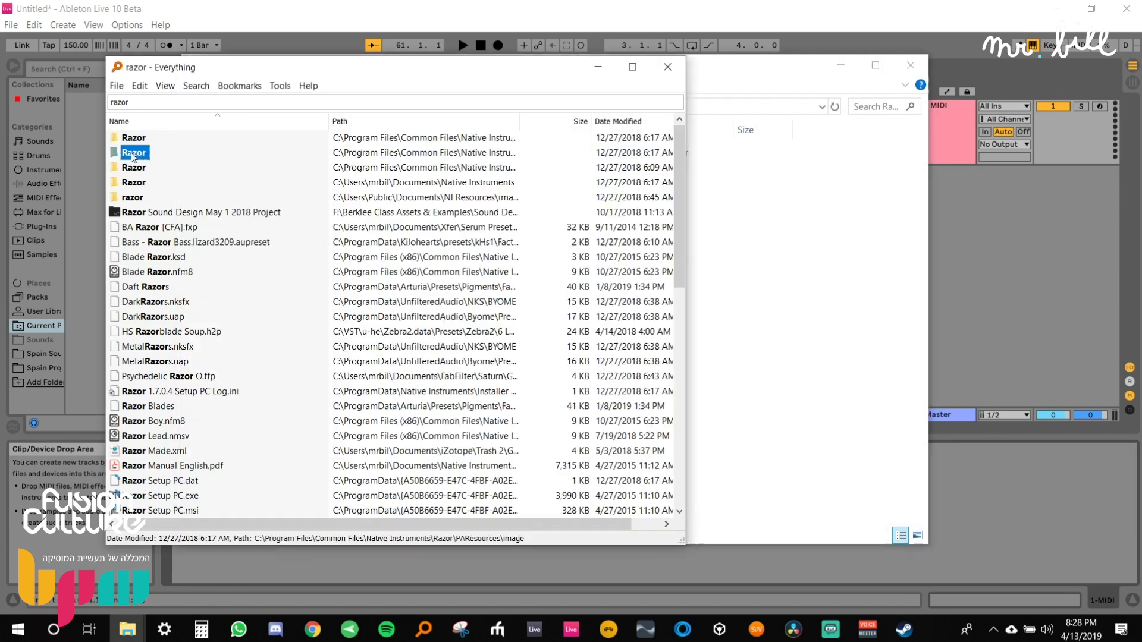
double_click(144, 169)
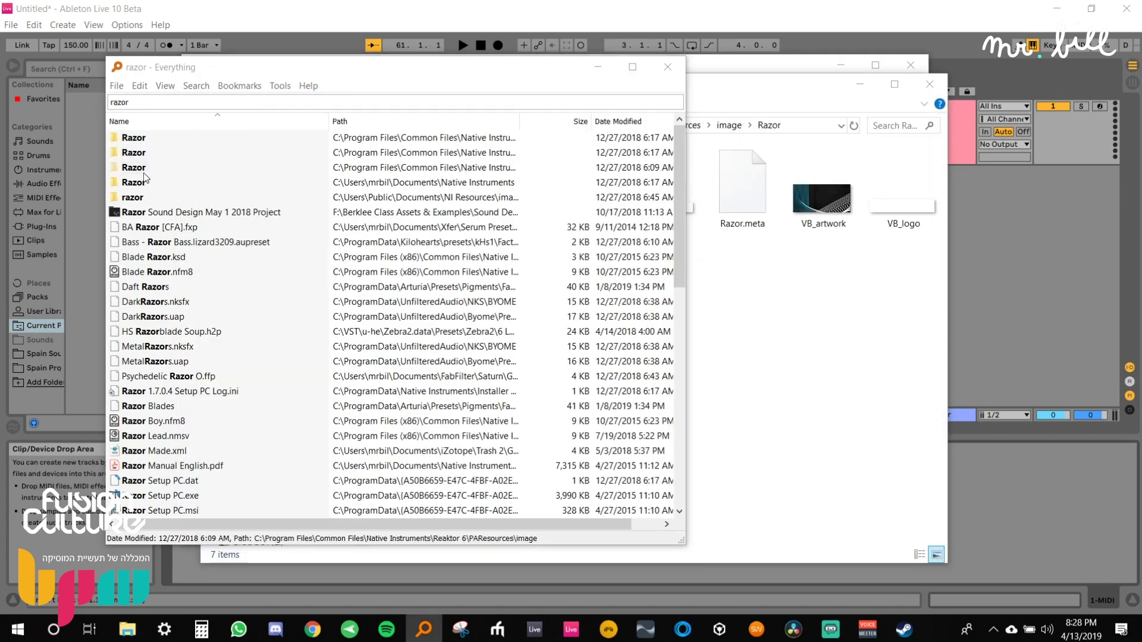
double_click(134, 184)
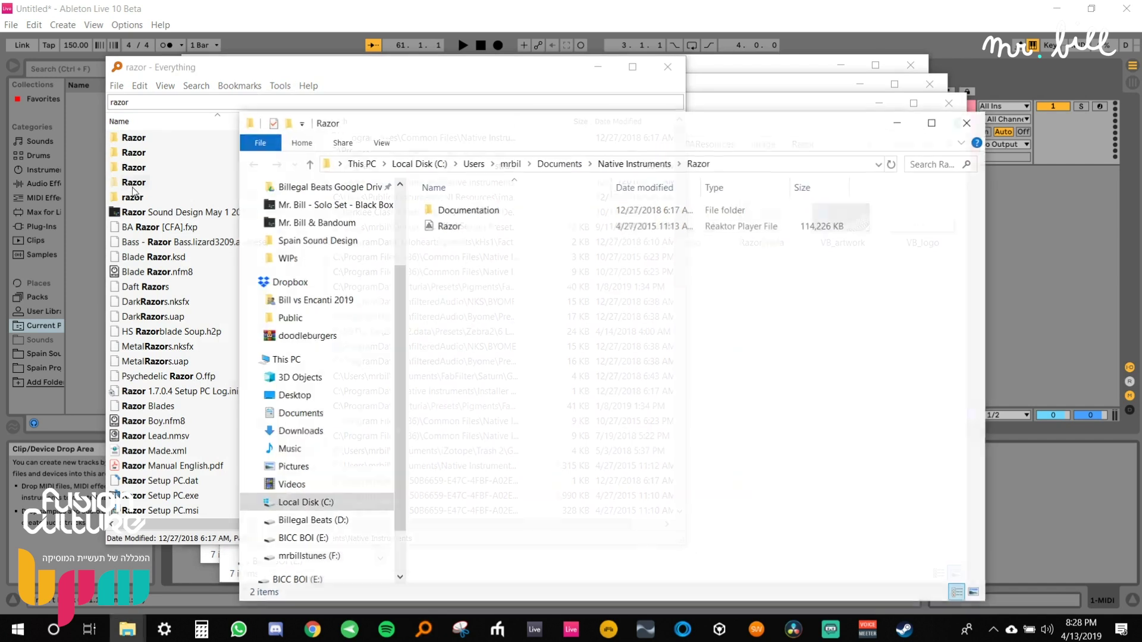
left_click(134, 198)
double_click(133, 200)
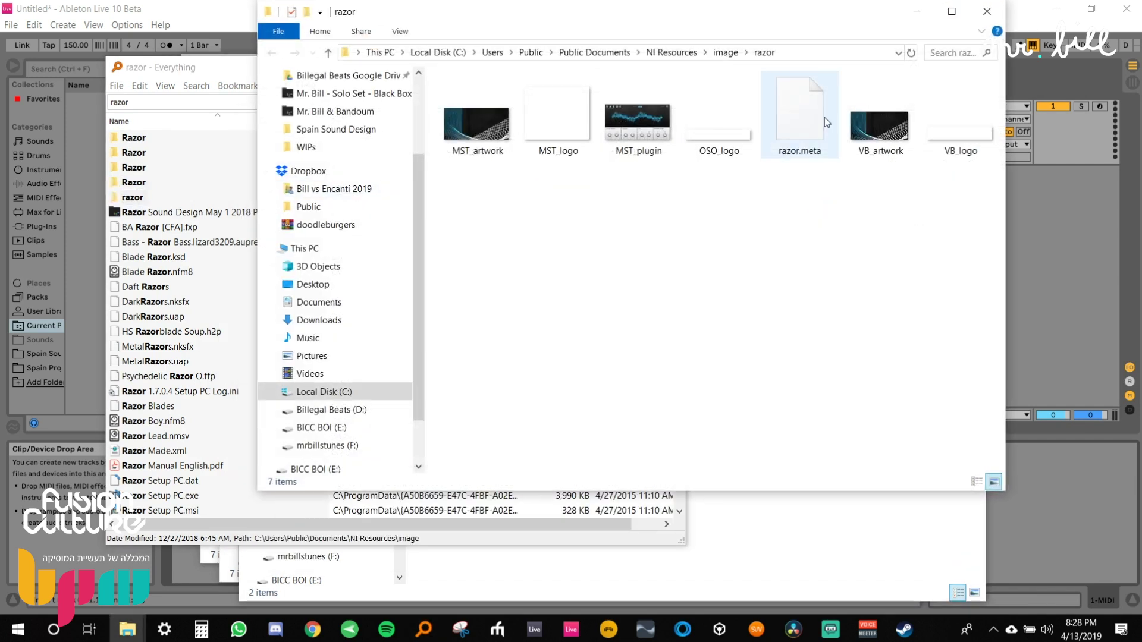
left_click(996, 9)
Return to the untitled Live set, search the browser for "reaktor" and load Reaktor 6 onto the MIDI track.
left_click(868, 6)
left_click(919, 133)
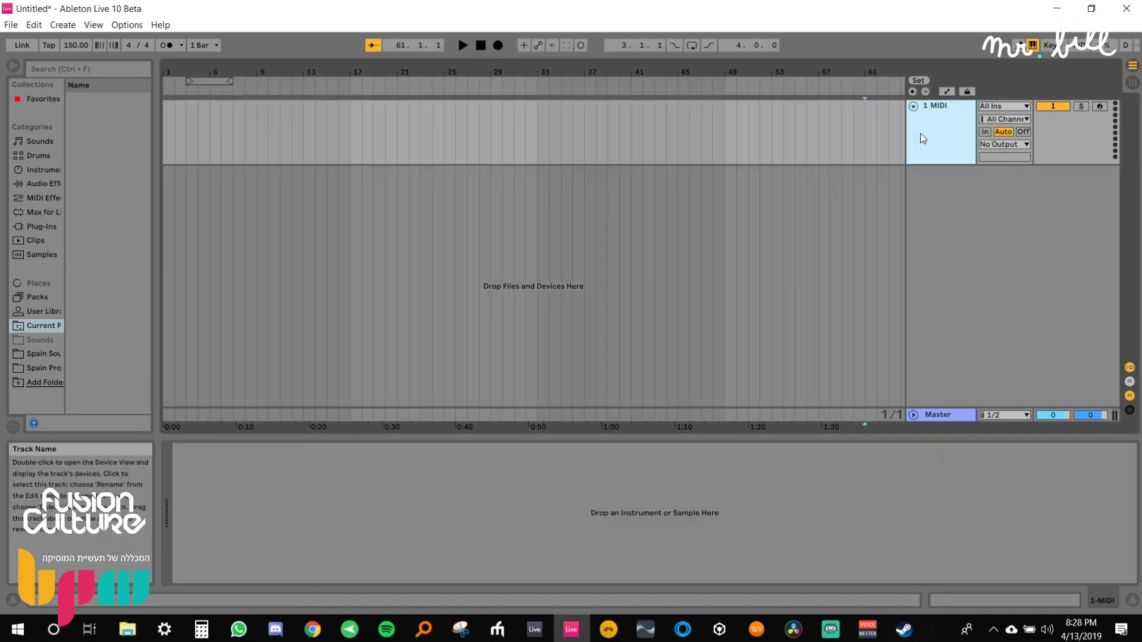
key("ctrl+f")
type("reaktor")
left_click_drag(95, 101, 281, 122)
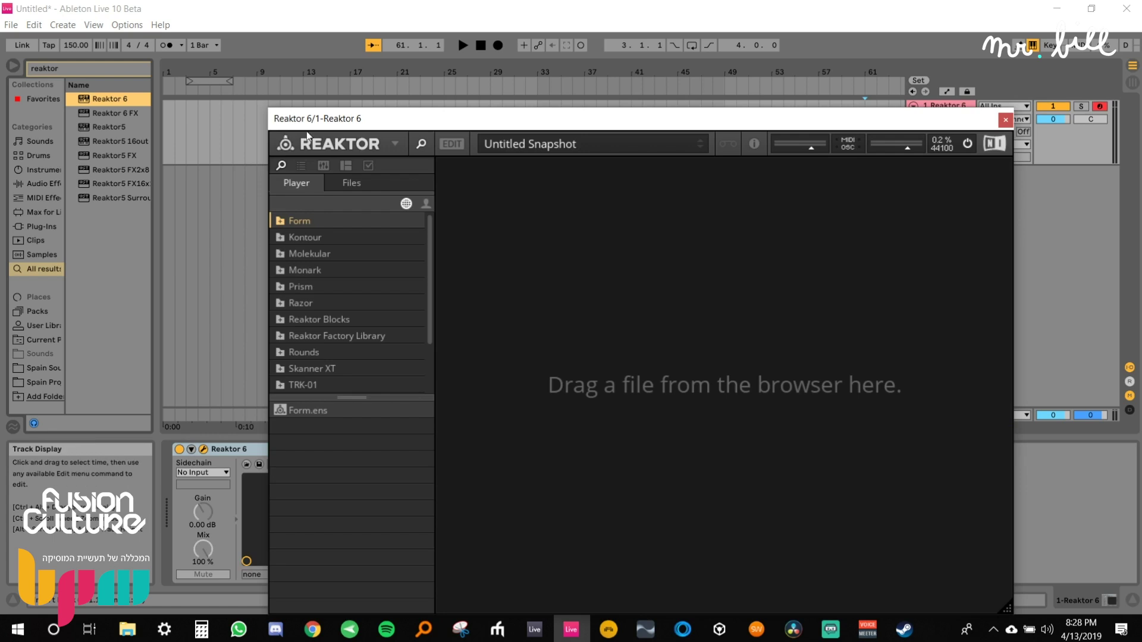
Load the Razor player file from the Native Instruments Razor documents folder into Reaktor 6 and move the plug-in window fully into view.
key("alt+Tab")
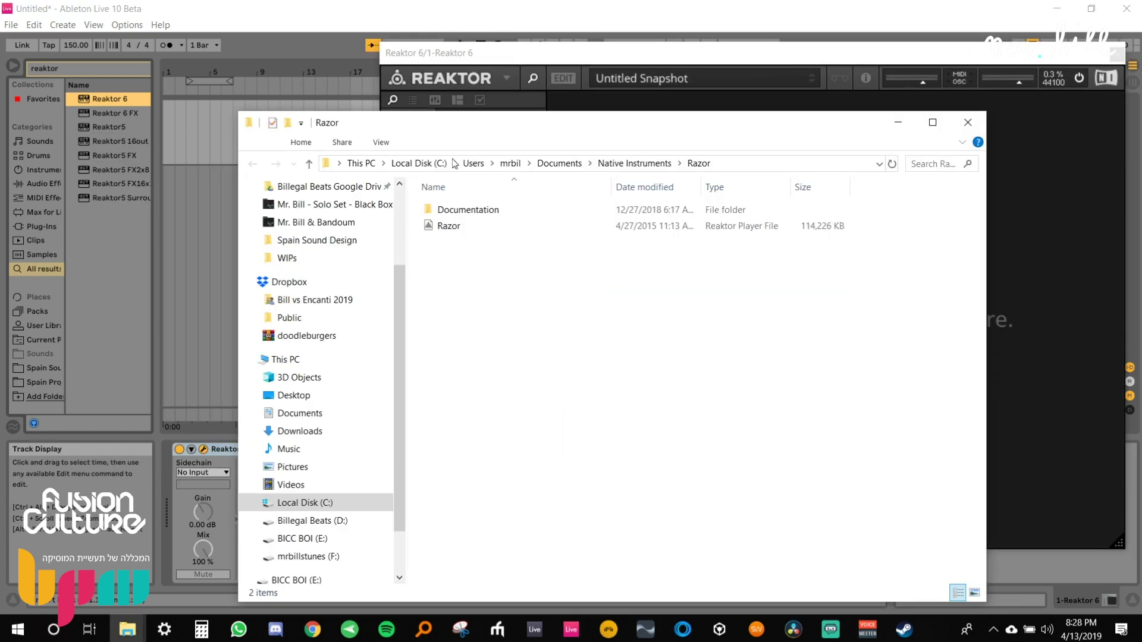
left_click_drag(588, 226, 1048, 251)
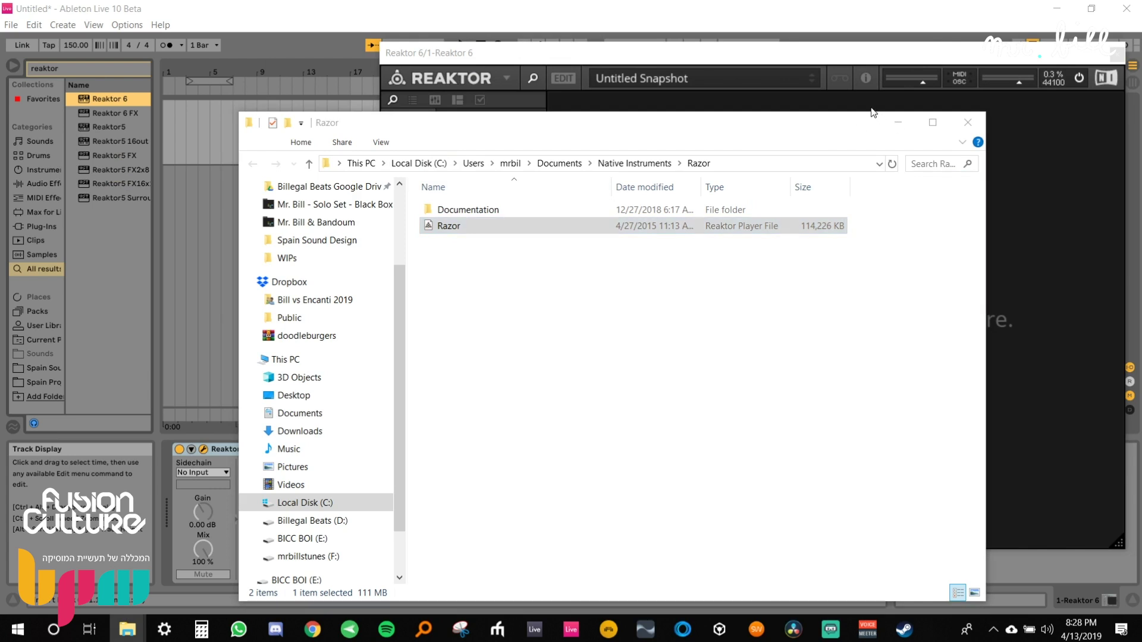
left_click(769, 104)
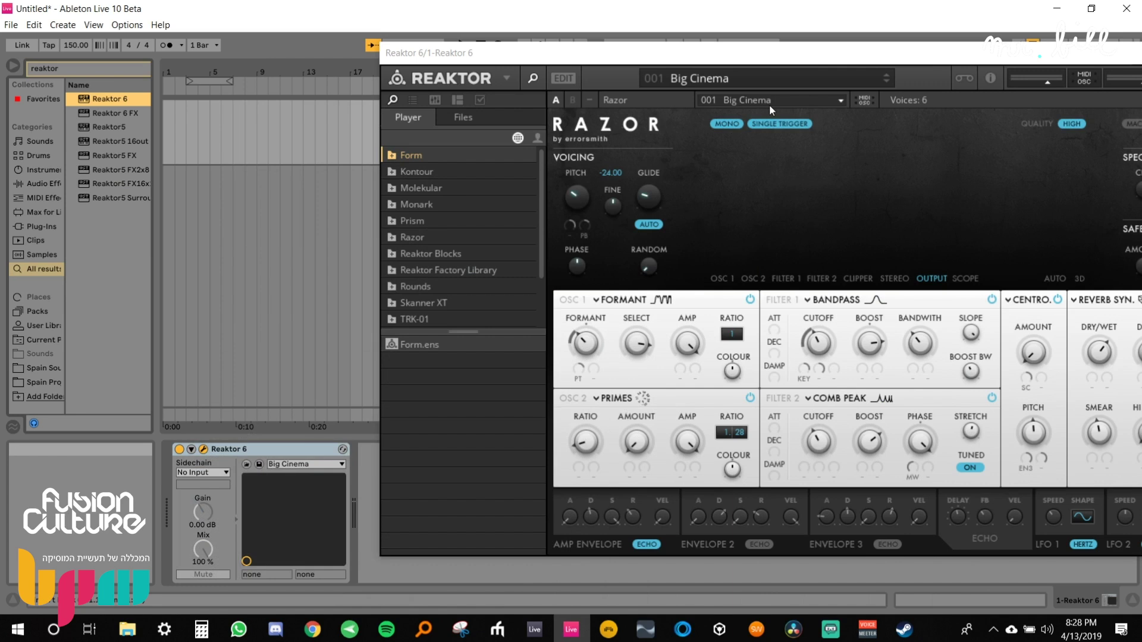
left_click_drag(770, 53, 478, 53)
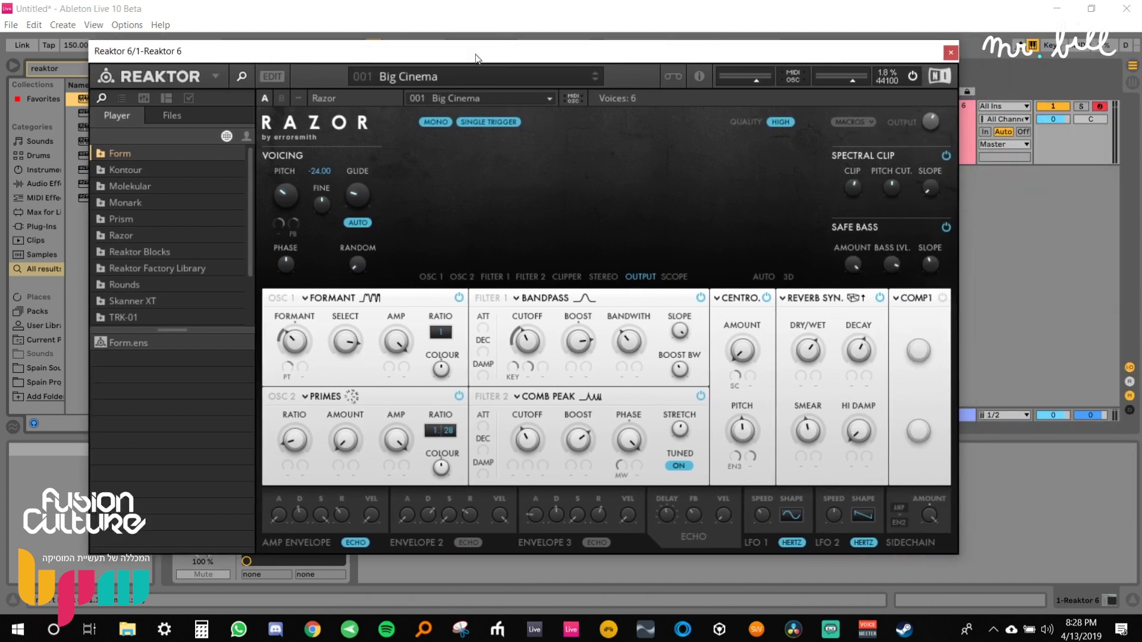
Load the "INIT - Razor" snapshot from the Errorsmith bank, play a few test notes and close the plug-in window.
left_click(511, 76)
mouse_move(513, 67)
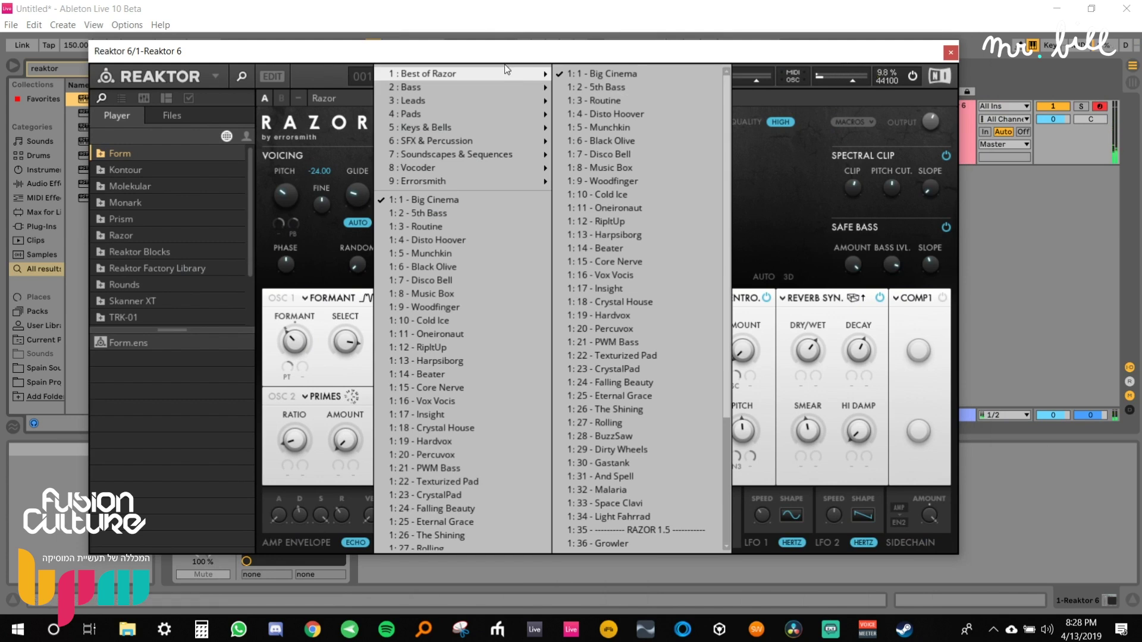
mouse_move(437, 184)
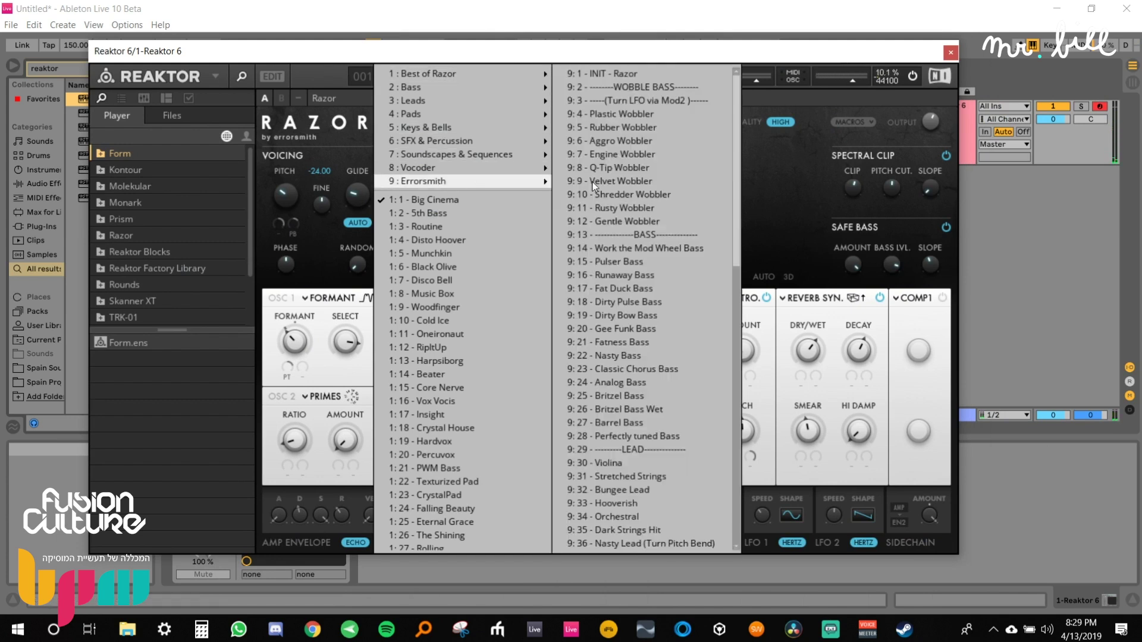
left_click(622, 73)
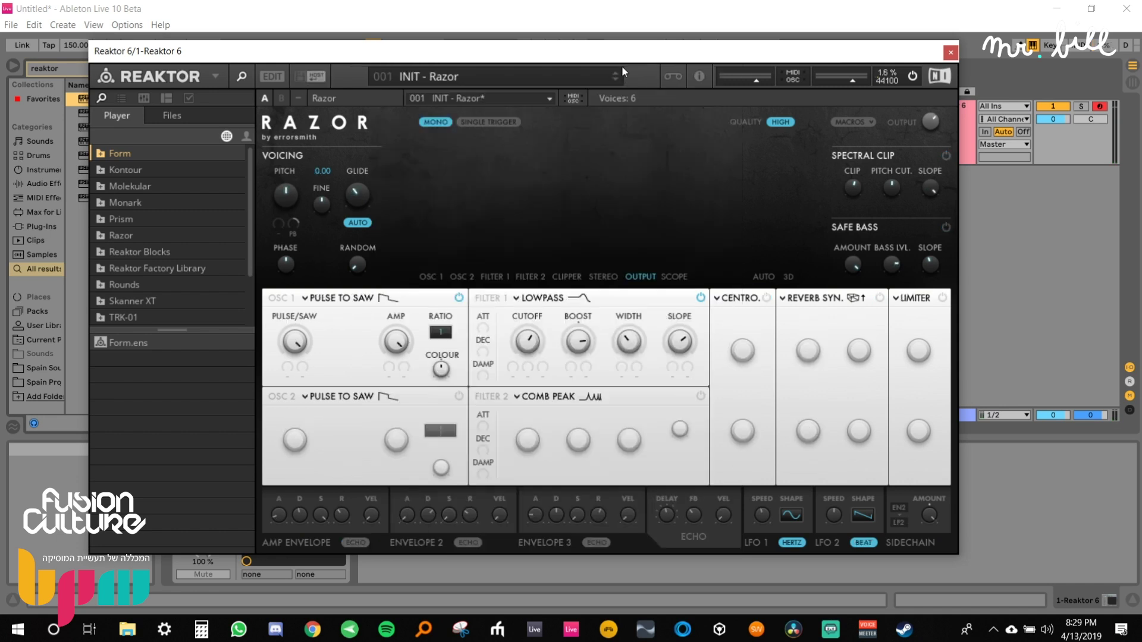
key("a")
key("z")
key("z")
key("a")
left_click(951, 52)
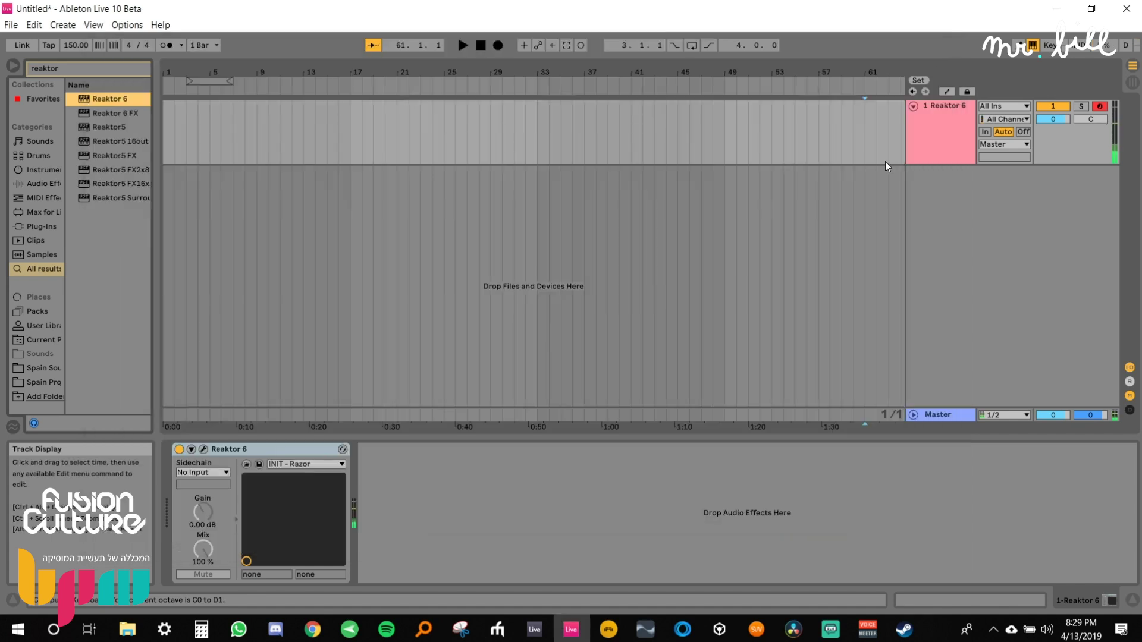
Reopen the Reaktor window, sweep Filter 1's lowpass Cutoff while playing notes, and raise the Output and the filter's Boost.
left_click(203, 449)
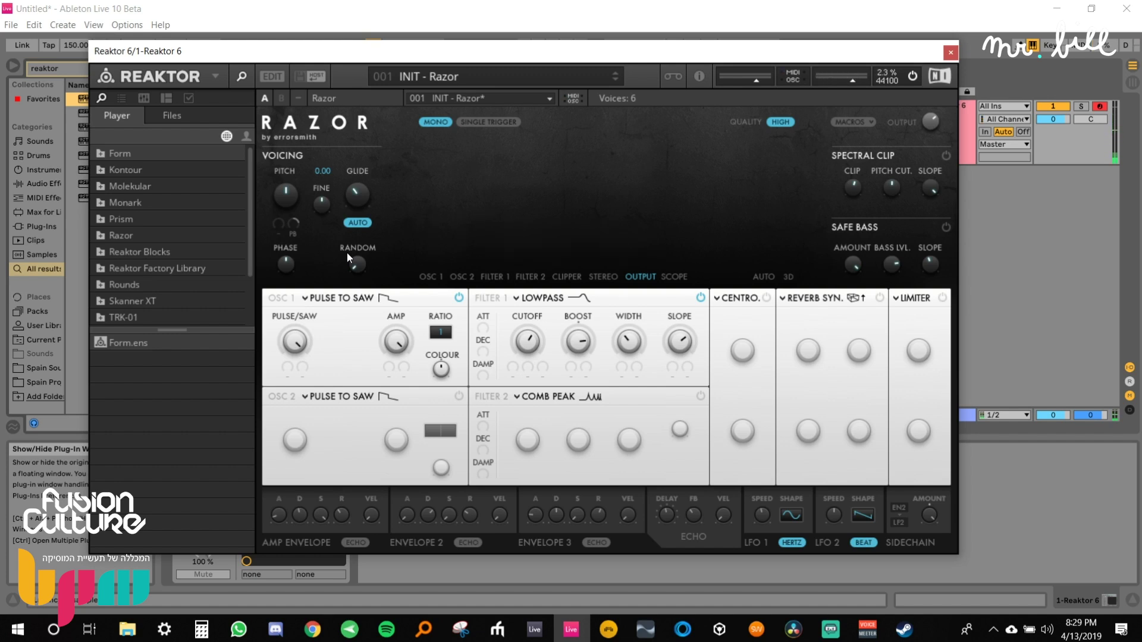
left_click_drag(533, 340, 508, 385)
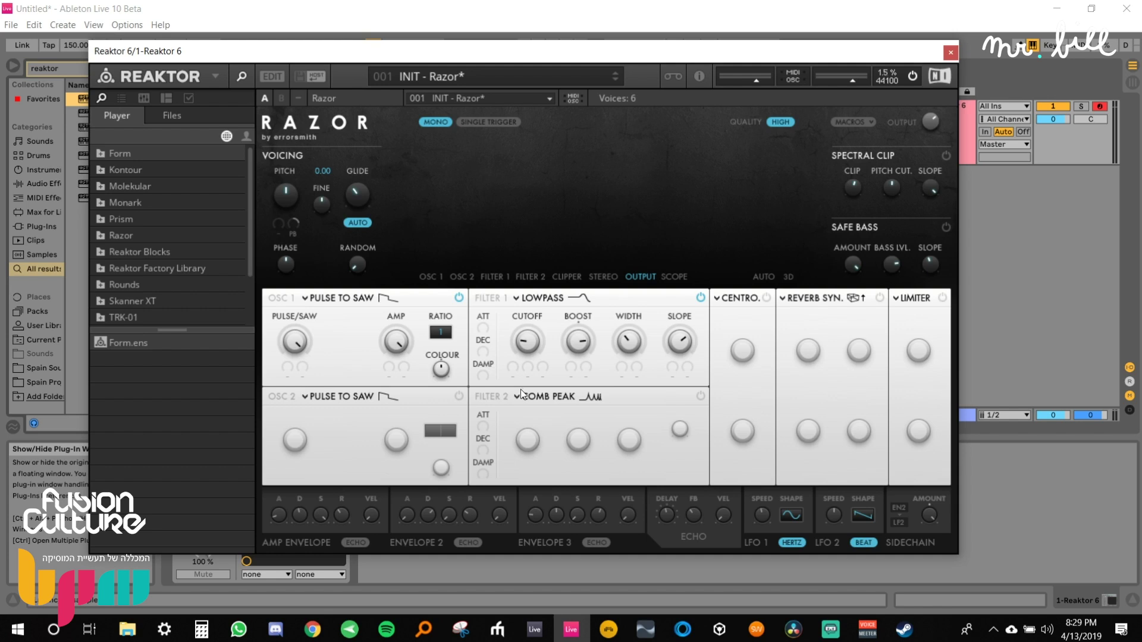
left_click_drag(928, 120, 930, 107)
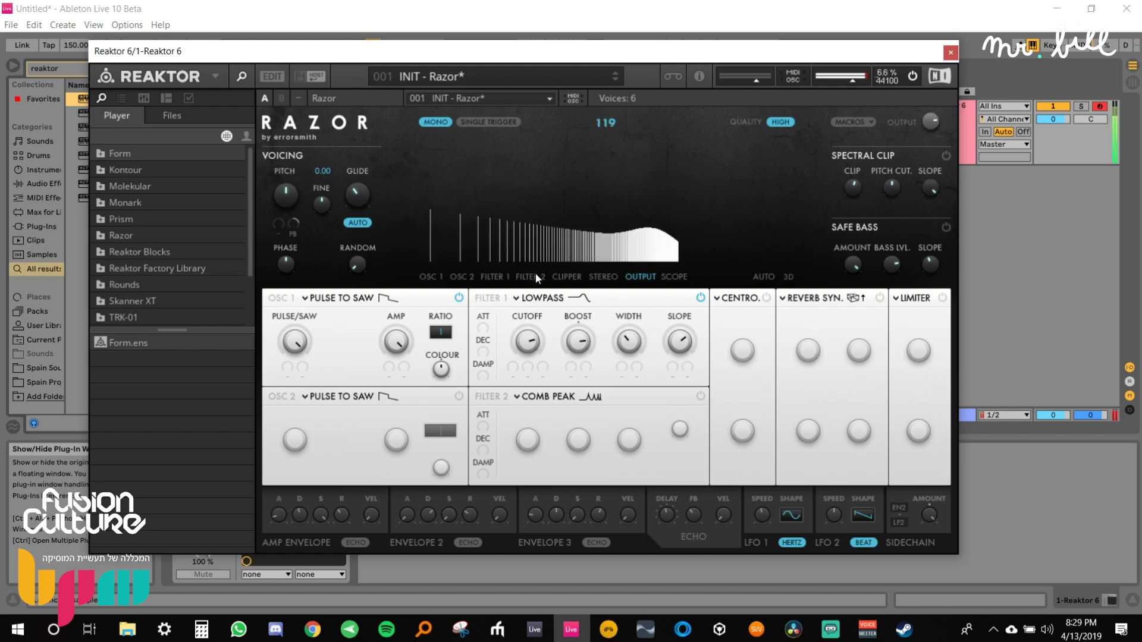
left_click_drag(515, 276, 494, 322)
left_click_drag(578, 340, 548, 355)
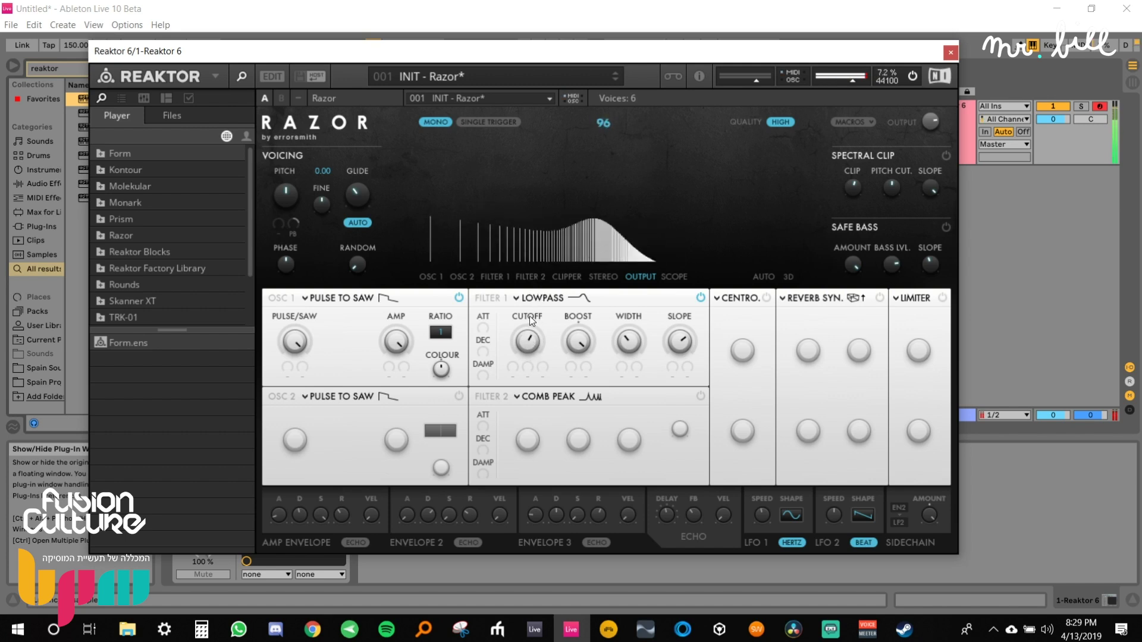
Switch Oscillator 1 to Number Pitchbend, lower its P Offs, and reduce Filter 1's Cutoff and Boost.
left_click(358, 298)
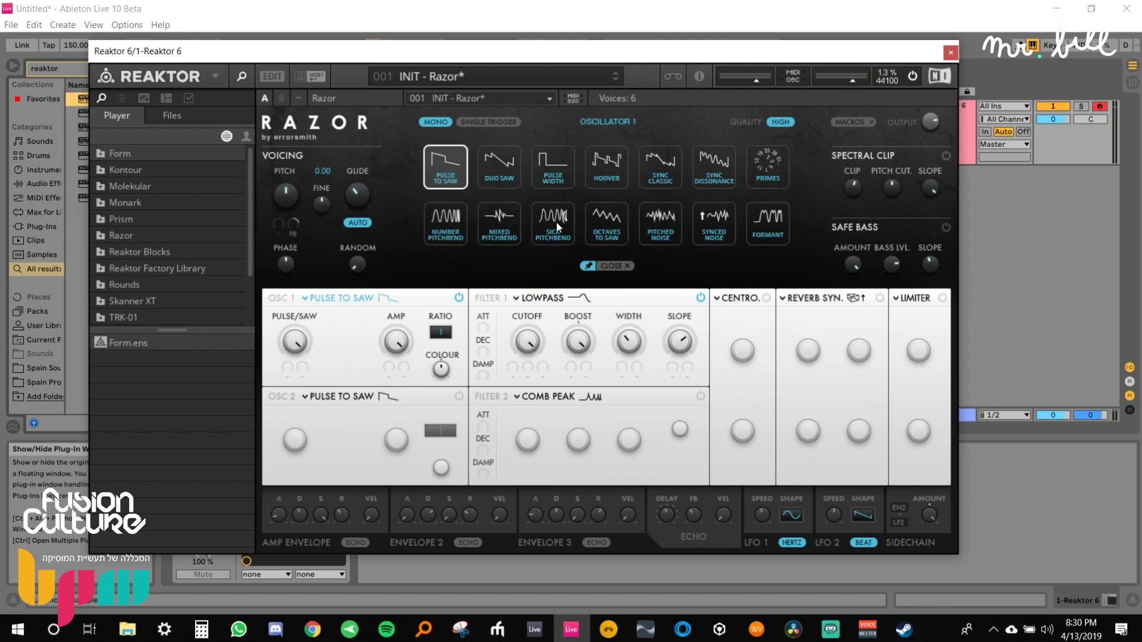
left_click(458, 223)
left_click_drag(288, 340, 299, 430)
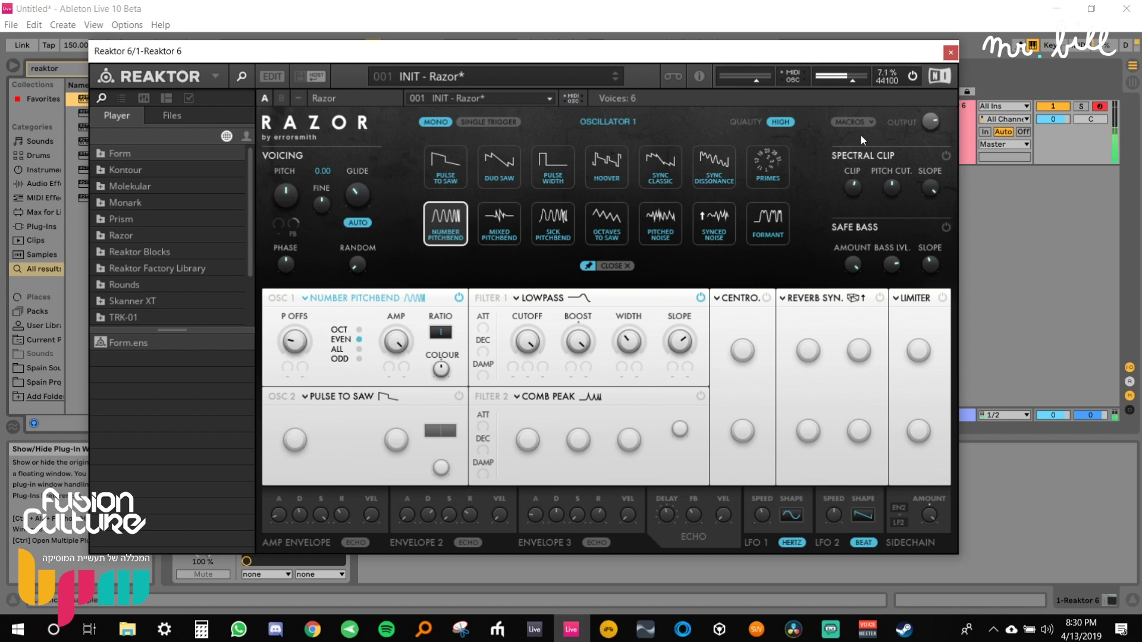
left_click_drag(529, 346, 528, 406)
left_click_drag(572, 350, 567, 384)
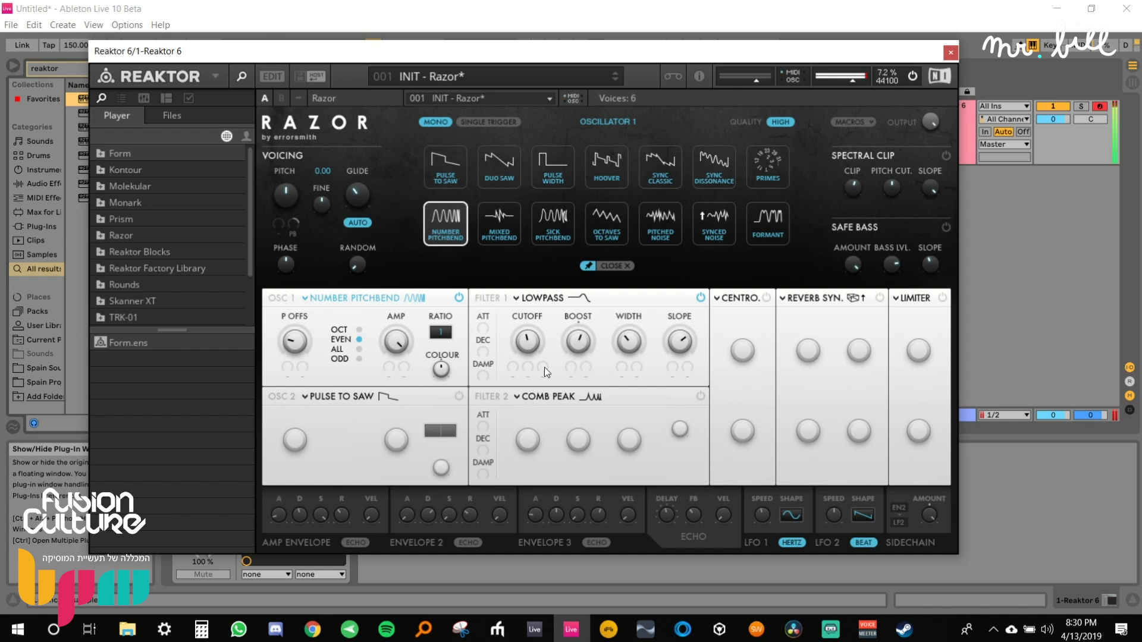
Set the Number Pitchbend mode to All and audition it with different P Offs and lowpass Cutoff positions.
left_click_drag(529, 348, 545, 257)
left_click_drag(536, 298, 538, 282)
left_click_drag(294, 339, 300, 315)
left_click(361, 349)
left_click_drag(527, 340, 523, 406)
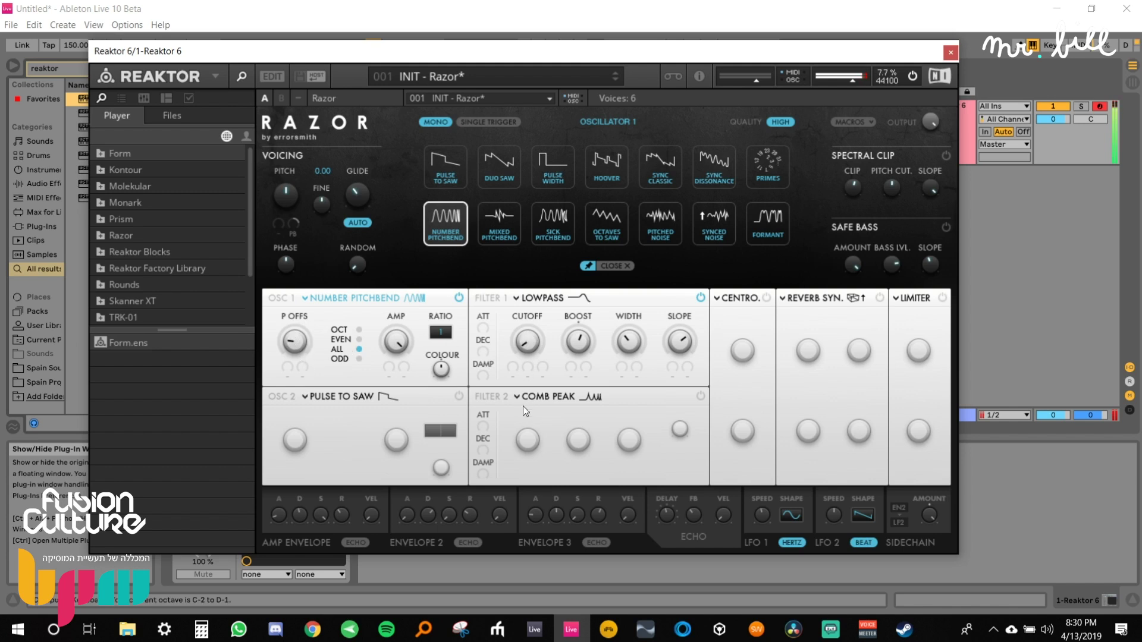
Try Formant Decay as Filter 1 with varied Formant and P Offs positions, and set Number Pitchbend to Oct mode.
left_click(540, 299)
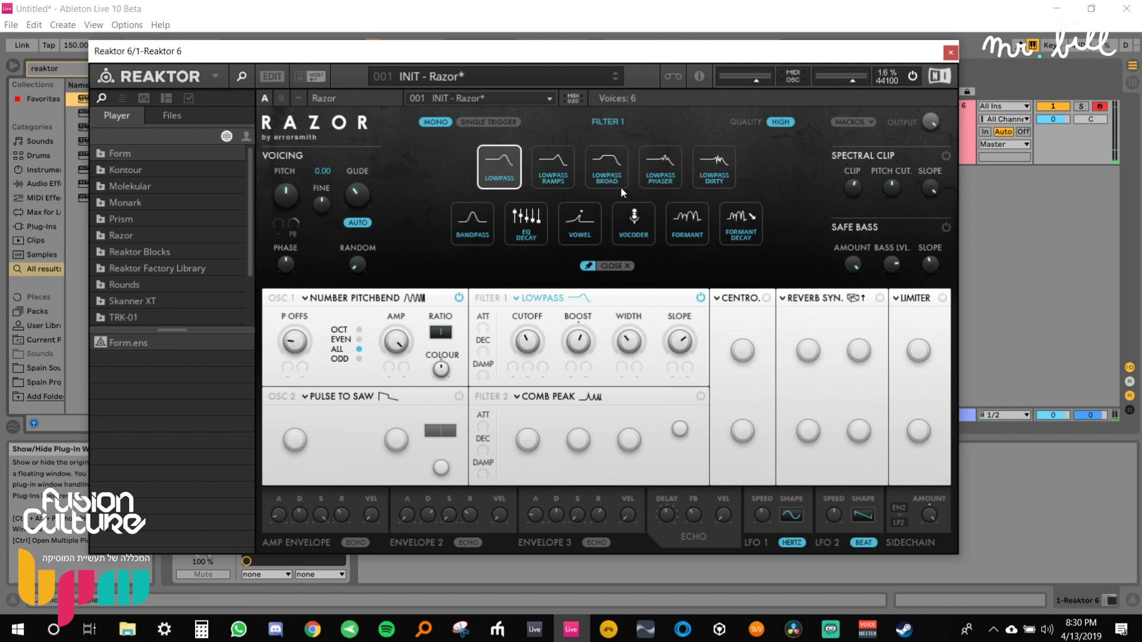
left_click(737, 221)
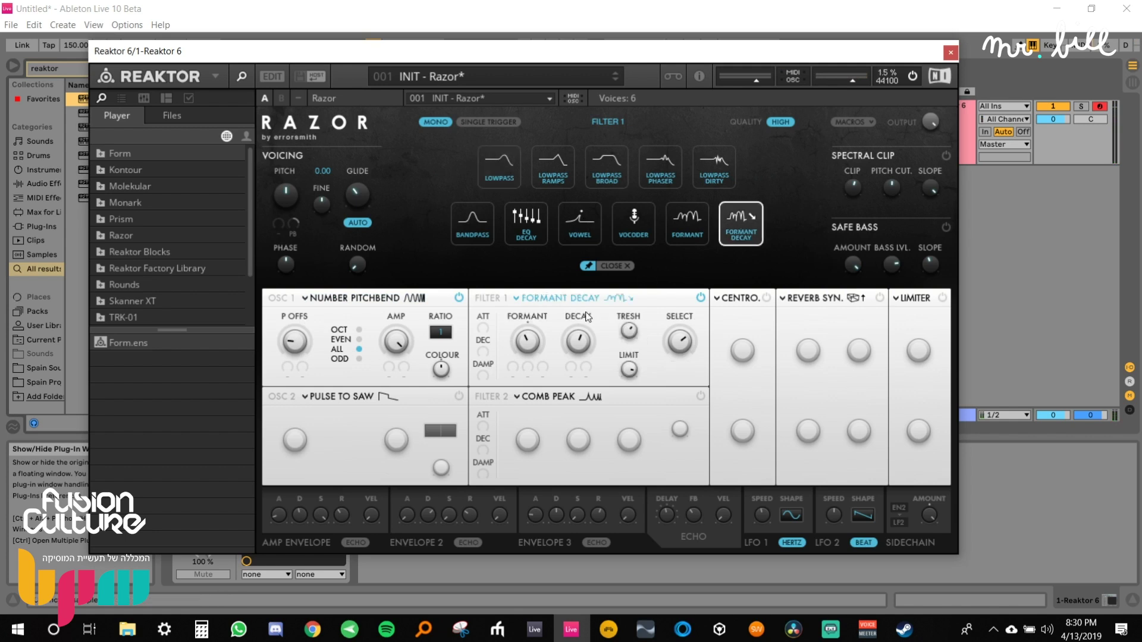
left_click_drag(524, 337, 518, 320)
left_click_drag(289, 339, 301, 294)
left_click_drag(300, 338, 306, 376)
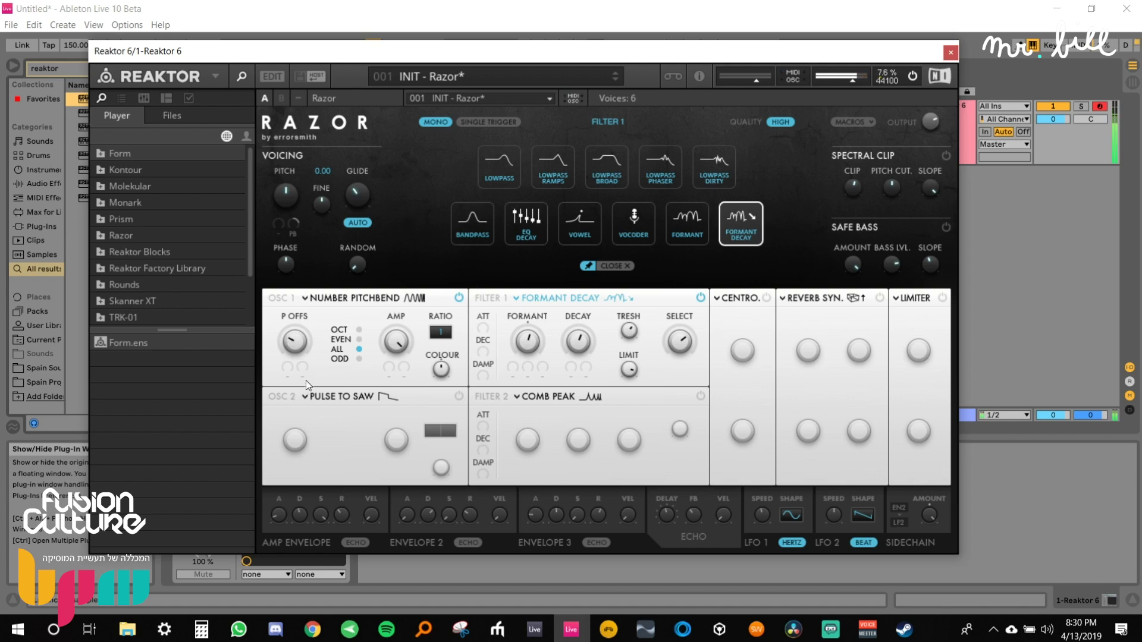
left_click_drag(531, 327, 532, 297)
left_click(359, 331)
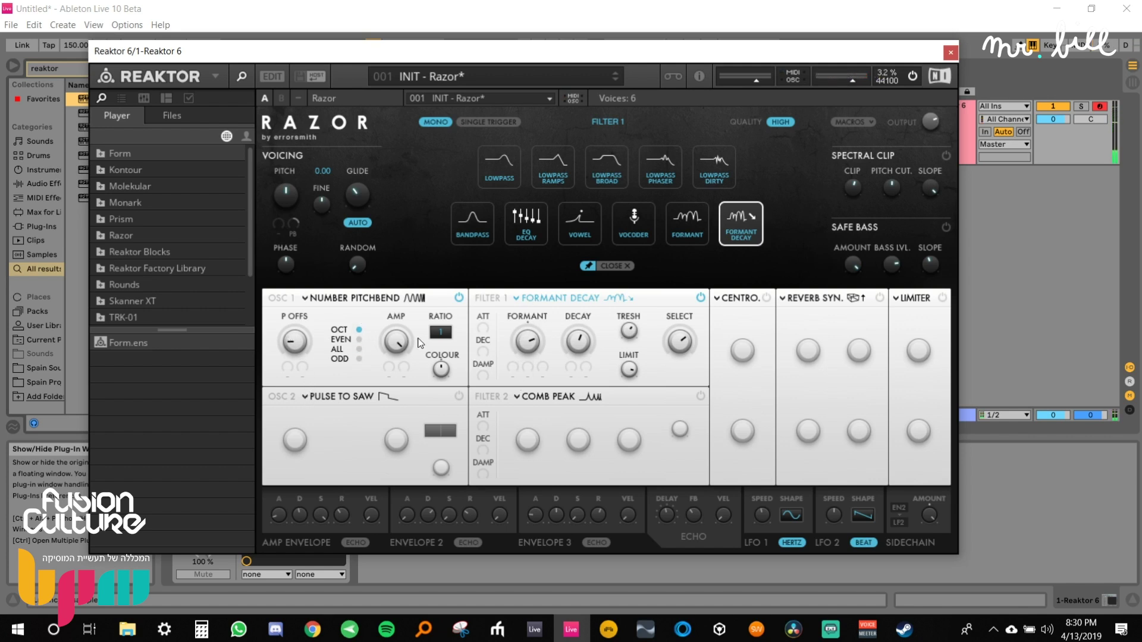
Set Filter 1 to Vowel and enable the Reverb Syn. effect with Dry/Wet turned up fully.
left_click(588, 224)
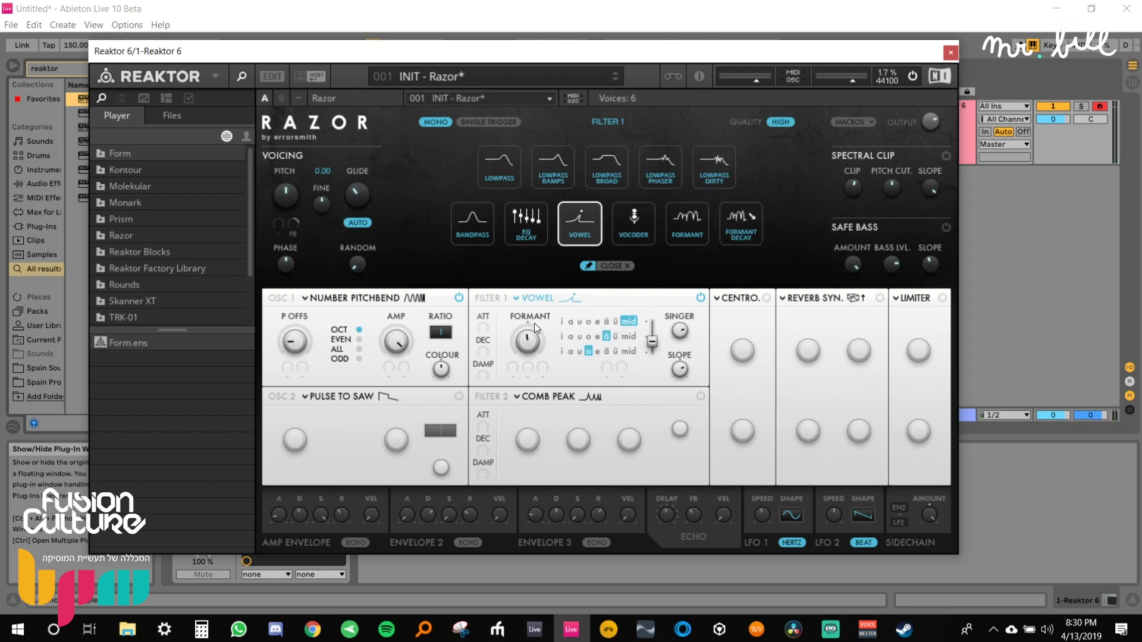
left_click_drag(524, 359, 523, 353)
left_click(879, 297)
left_click_drag(827, 344, 868, 227)
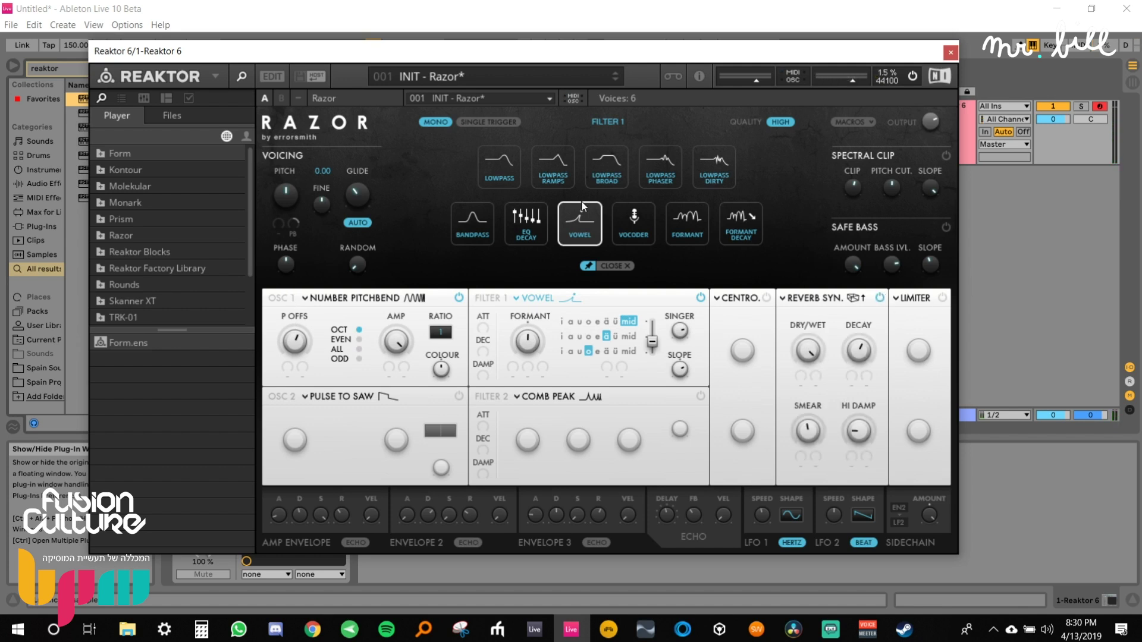
Switch Oscillator 1 to Sick Pitchbend, raise the reverb's Smear, and set Filter 1 back to Lowpass.
left_click(351, 308)
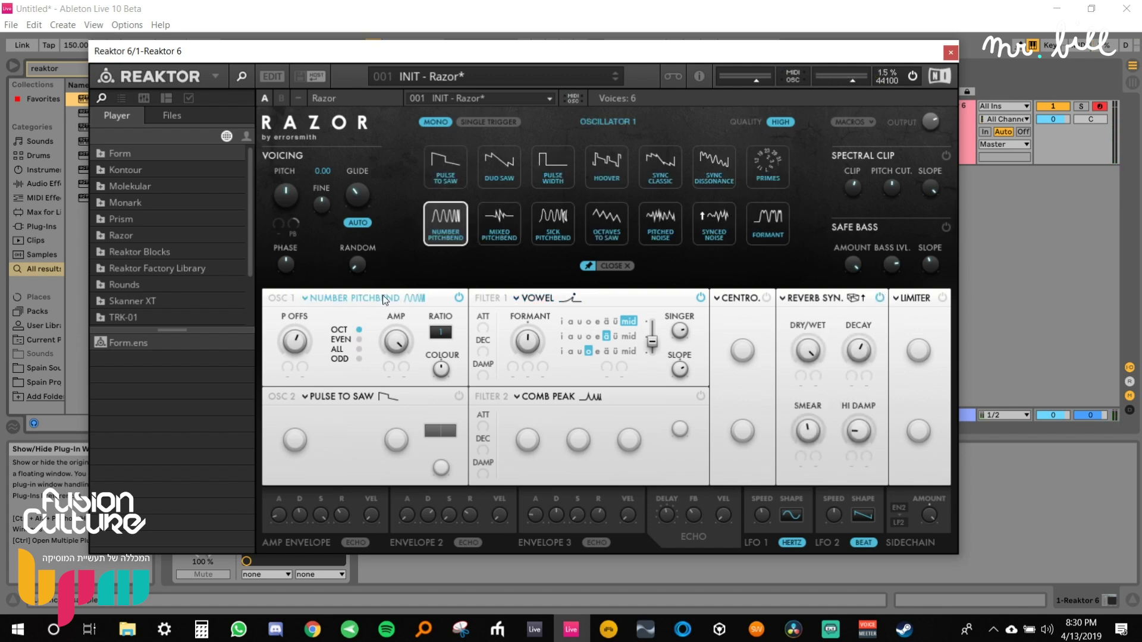
left_click(556, 227)
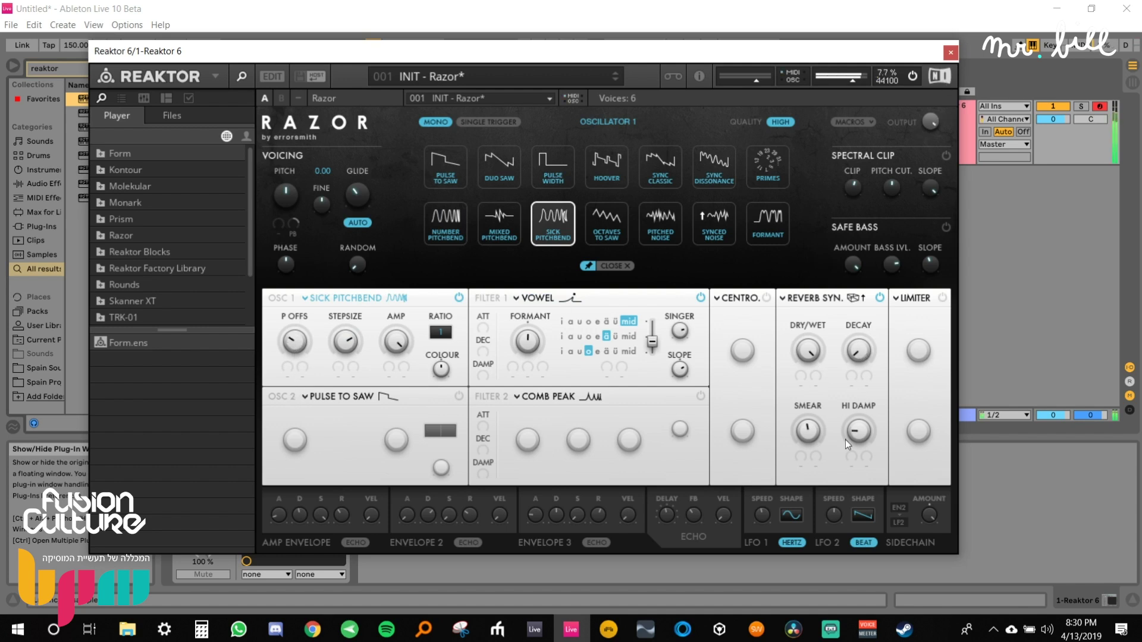
left_click_drag(807, 431, 819, 356)
left_click(560, 301)
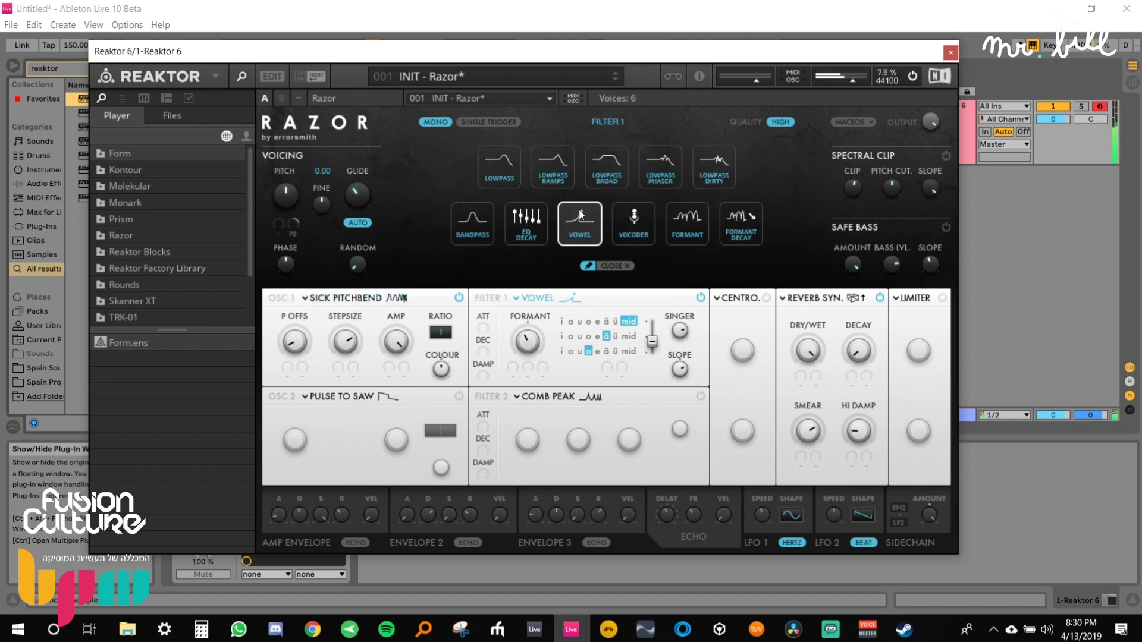
left_click(504, 168)
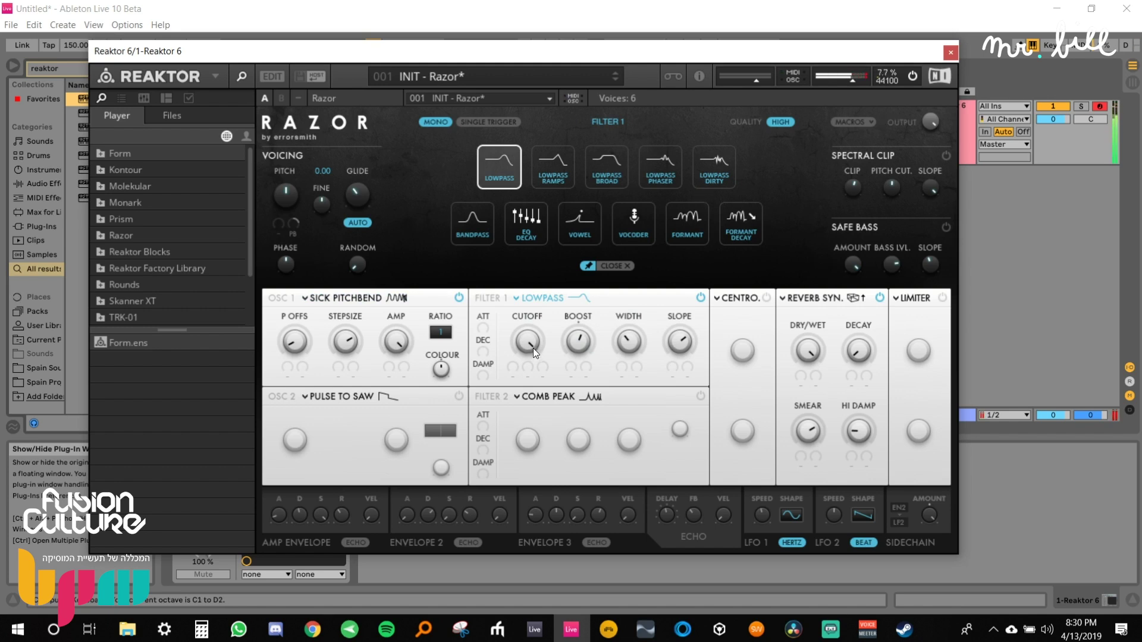
Turn off the Reverb Syn. effect, then enable the Centro. effect and lower its Pitch.
left_click(879, 297)
left_click(766, 298)
left_click_drag(742, 431, 745, 468)
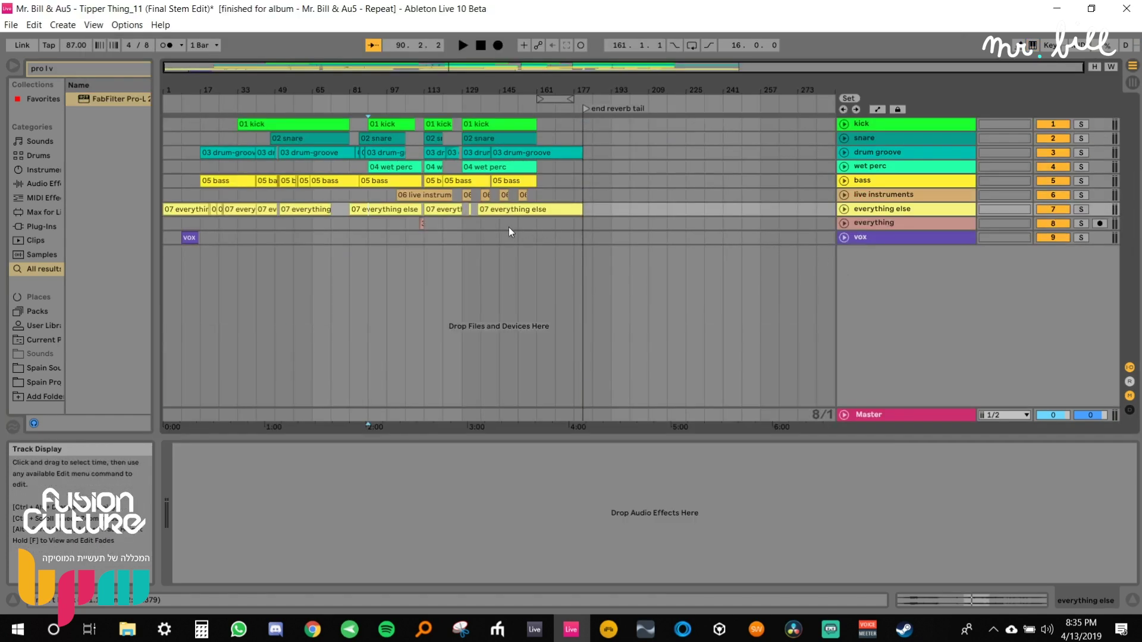
Group the kick and snare tracks and add the Vocoder effect to the new group.
left_click(498, 228)
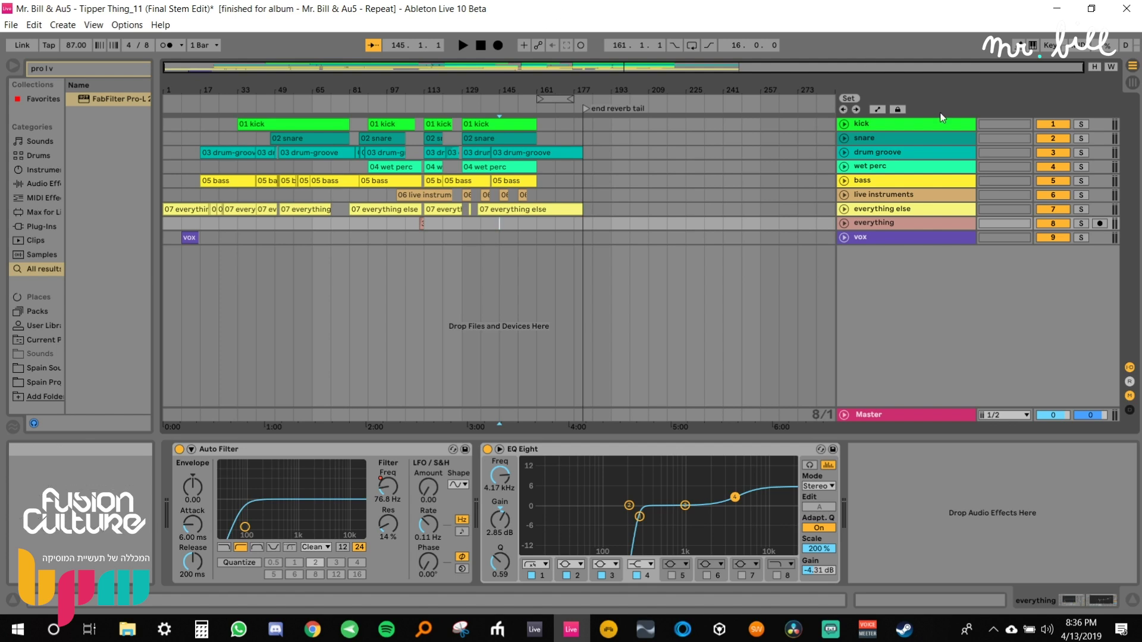
left_click(902, 135, "shift")
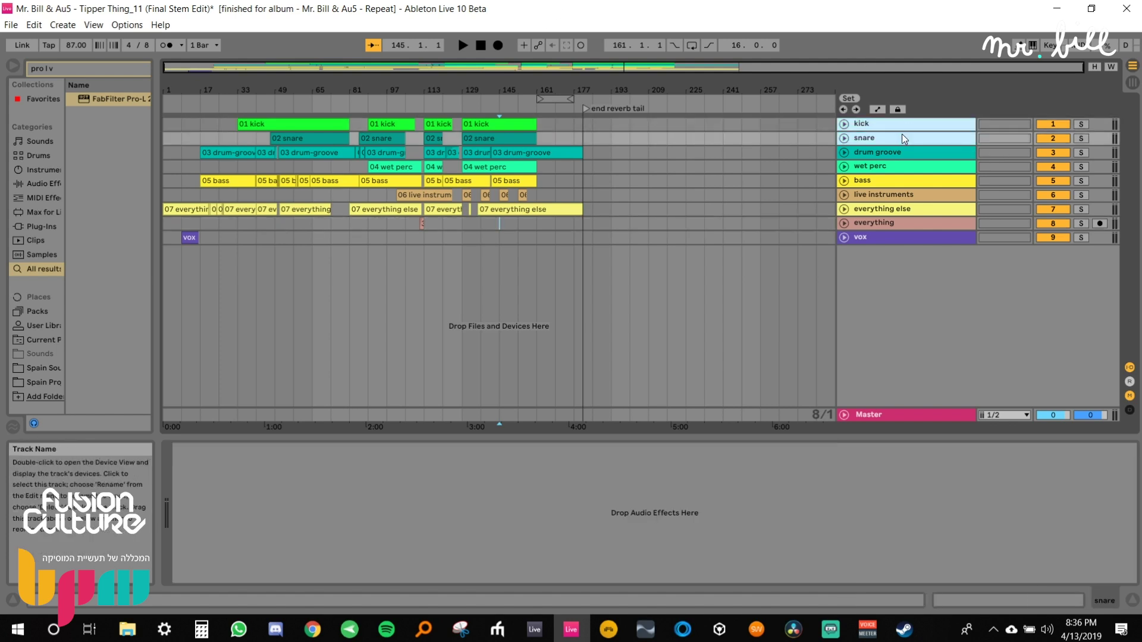
key("ctrl+g")
key("ctrl+f")
type("voco")
mouse_move(108, 99)
left_mouse_down()
mouse_move(319, 113)
mouse_move(359, 143)
left_mouse_up()
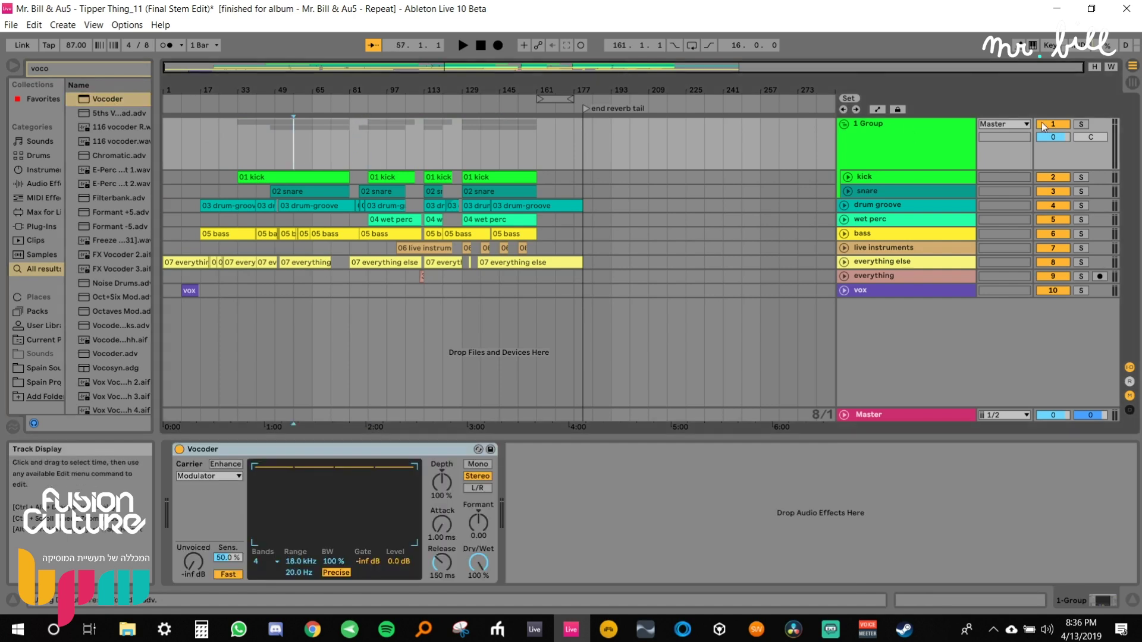
Solo the kick and snare group, set the Vocoder's Carrier to Noise and Release to 135 ms, and audition from bar 57.
left_click(1081, 125)
key("space")
key("space")
mouse_move(440, 561)
left_mouse_down()
mouse_move(441, 545)
mouse_move(442, 573)
left_mouse_up()
left_click(233, 477)
left_click(228, 487)
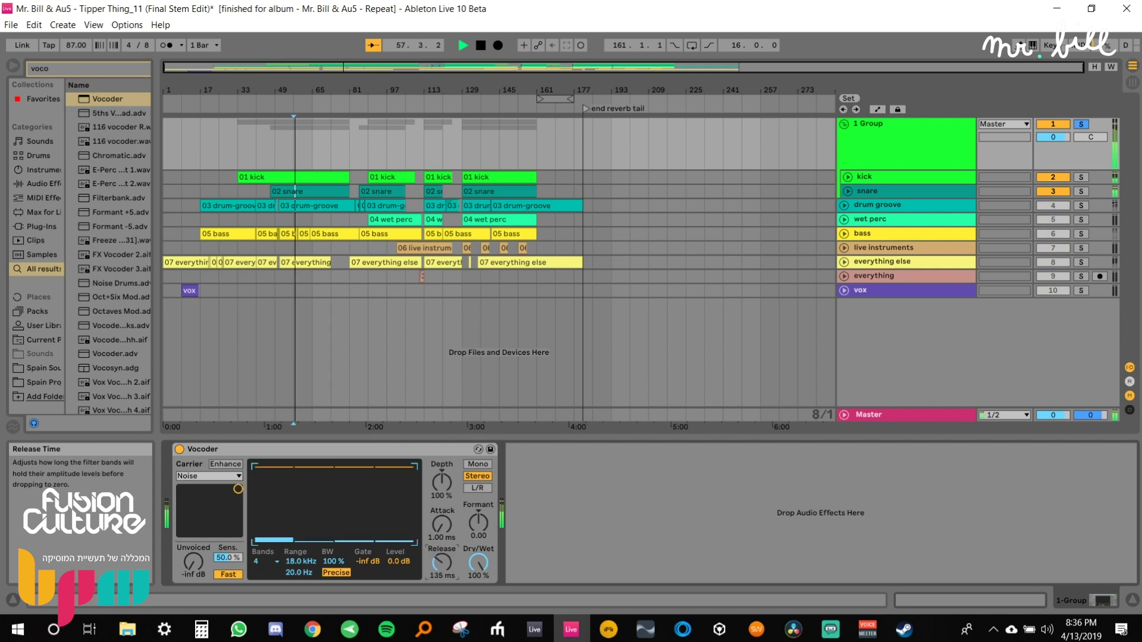
key("space")
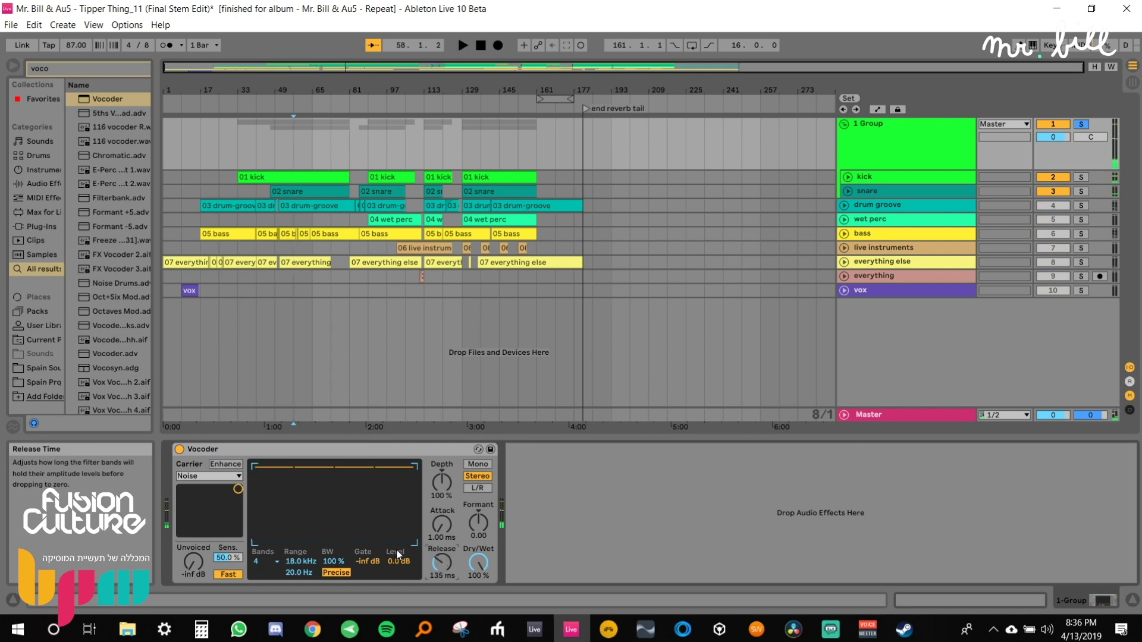
Lower the Vocoder's Dry/Wet to 47% and Release to 67.3 ms while auditioning, keeping the Noise carrier.
left_click_drag(480, 565, 480, 596)
key("space")
key("space")
key("space")
key("space")
left_click_drag(443, 572, 443, 589)
left_click(201, 475)
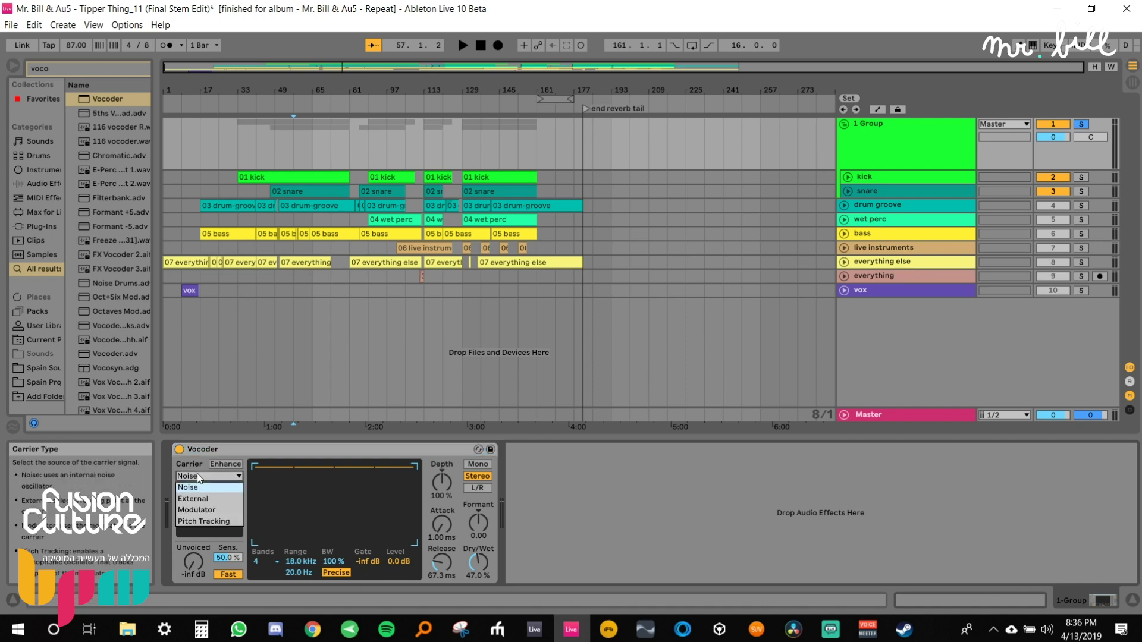
left_click(201, 474)
Set the Vocoder's Release to 105 ms and Dry/Wet to 40%, and bypass it to compare the dry drums.
mouse_move(445, 564)
left_mouse_down()
mouse_move(444, 576)
mouse_move(441, 542)
left_mouse_up()
key("space")
key("space")
key("space")
key("space")
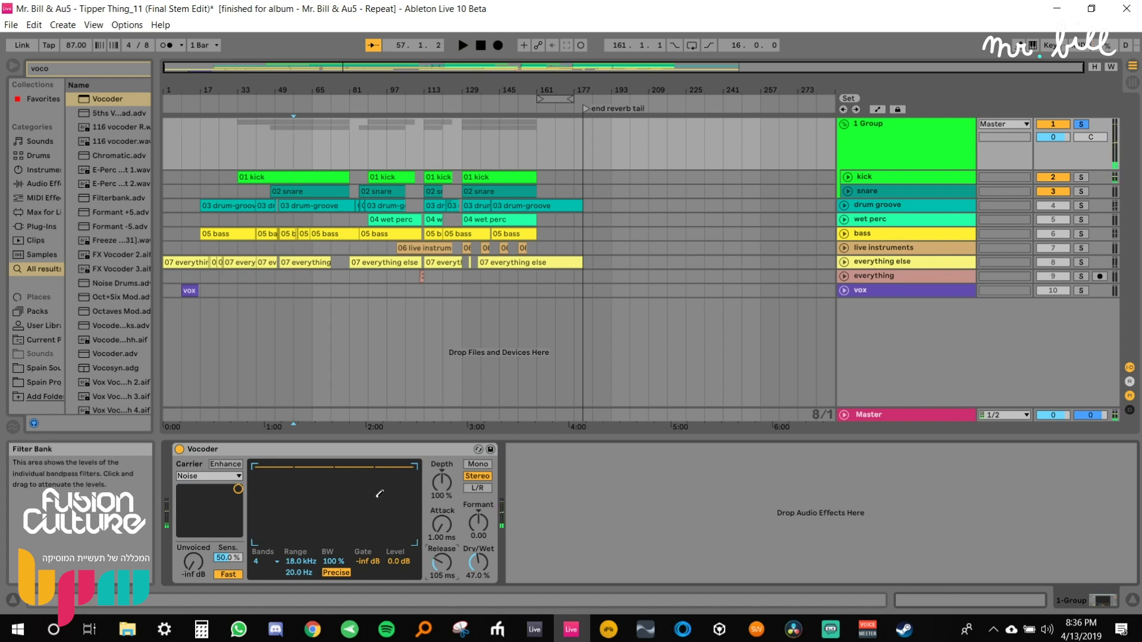
key("space")
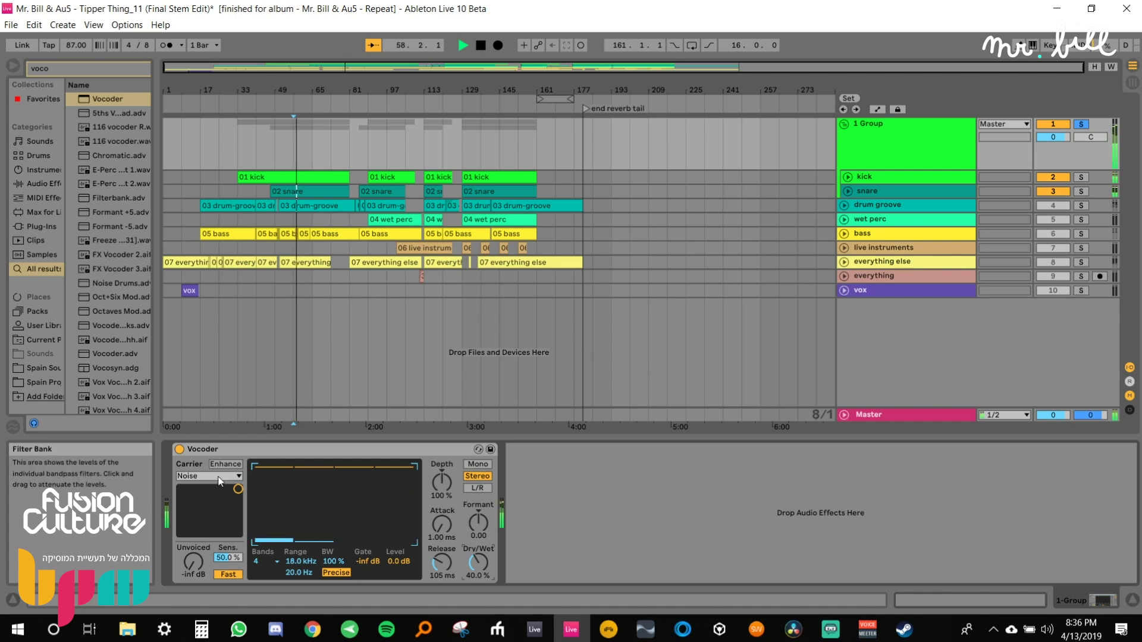
left_click(179, 449)
key("space")
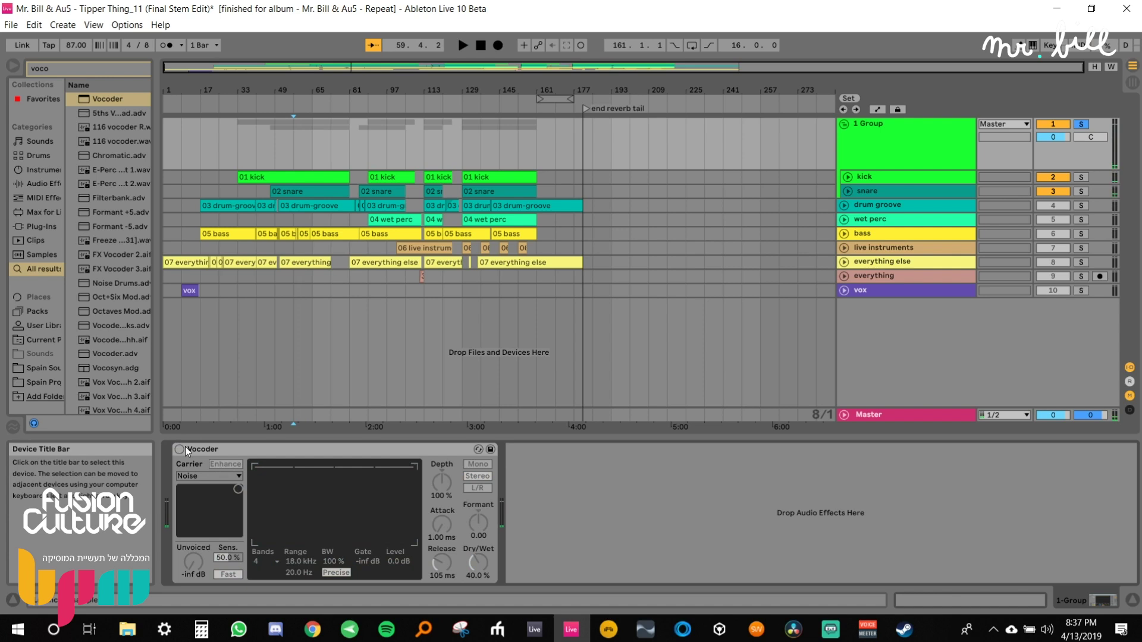
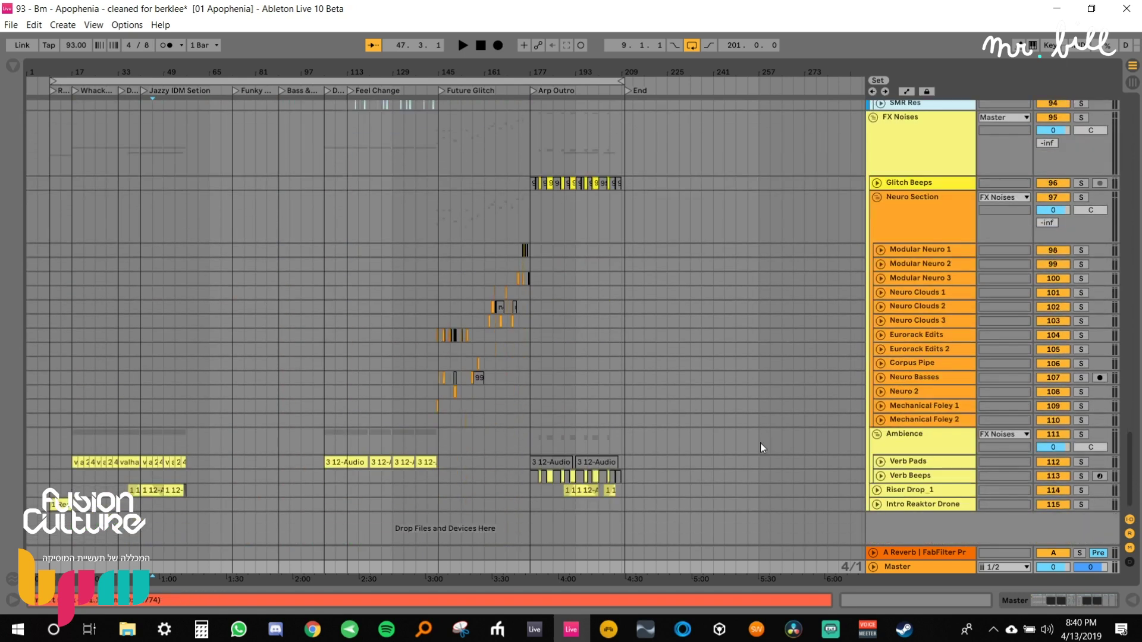
In the Apophenia project, loop the Jazzy IDM section from bar 41 to 73 across the Drums tracks and start playback.
left_click_drag(1131, 490, 1130, 149)
left_click_drag(154, 70, 266, 103)
mouse_move(249, 200)
left_mouse_down()
mouse_move(432, 189)
mouse_move(254, 178)
left_mouse_up()
key("ctrl+l")
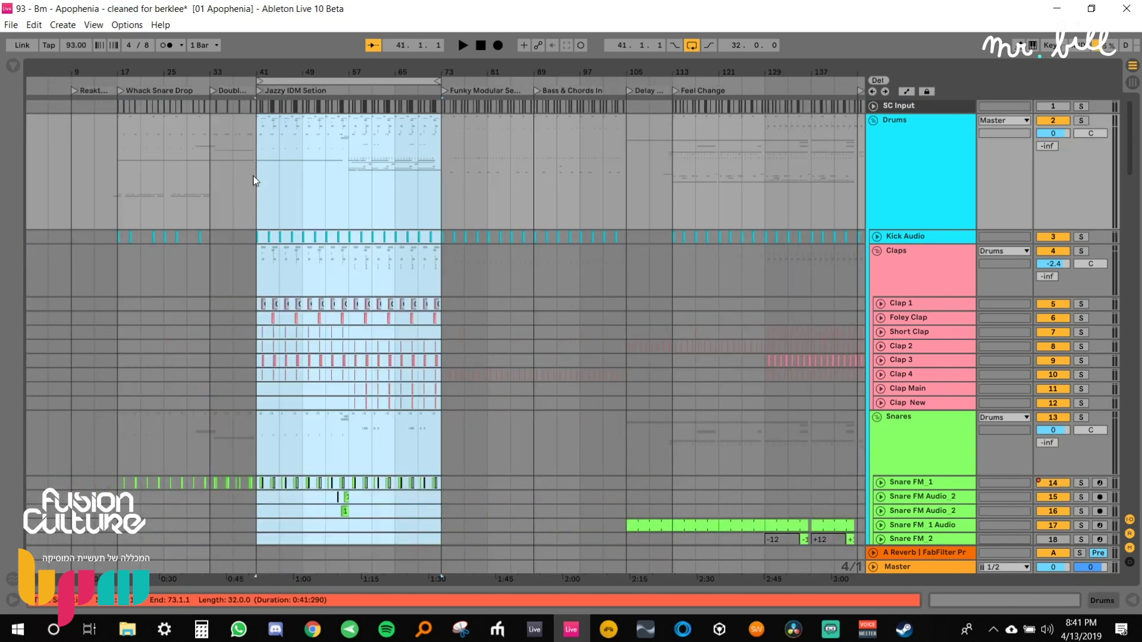
key("space")
Select the Whack Snare Drop section from bar 17 to 33 and play it.
left_click_drag(313, 65, 580, 84)
key("space")
left_click_drag(232, 181, 262, 175)
key("space")
Inspect the Newfangled Elevate limiter on the Master track during playback, close it, and check the mixer levels.
double_click(937, 565)
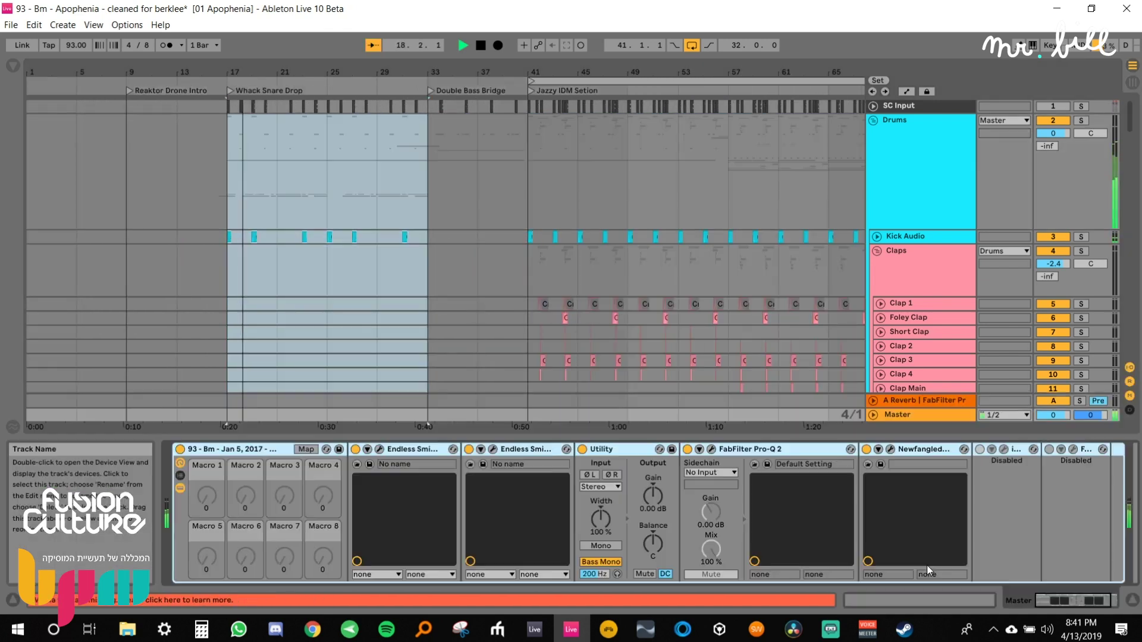
left_click(891, 449)
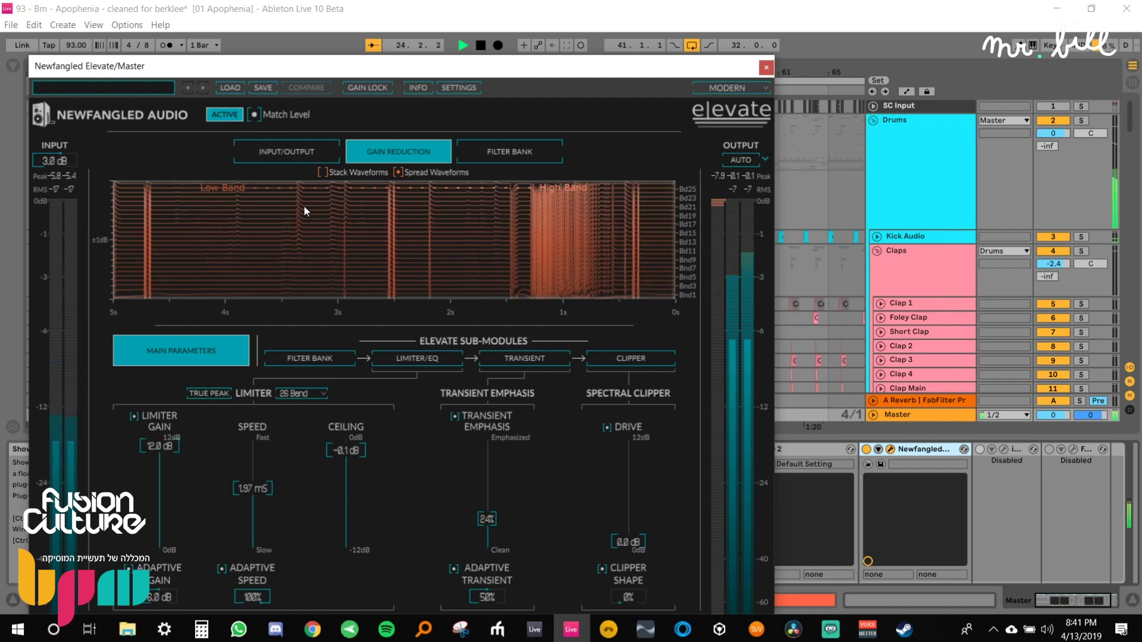
left_click(766, 67)
key("Tab")
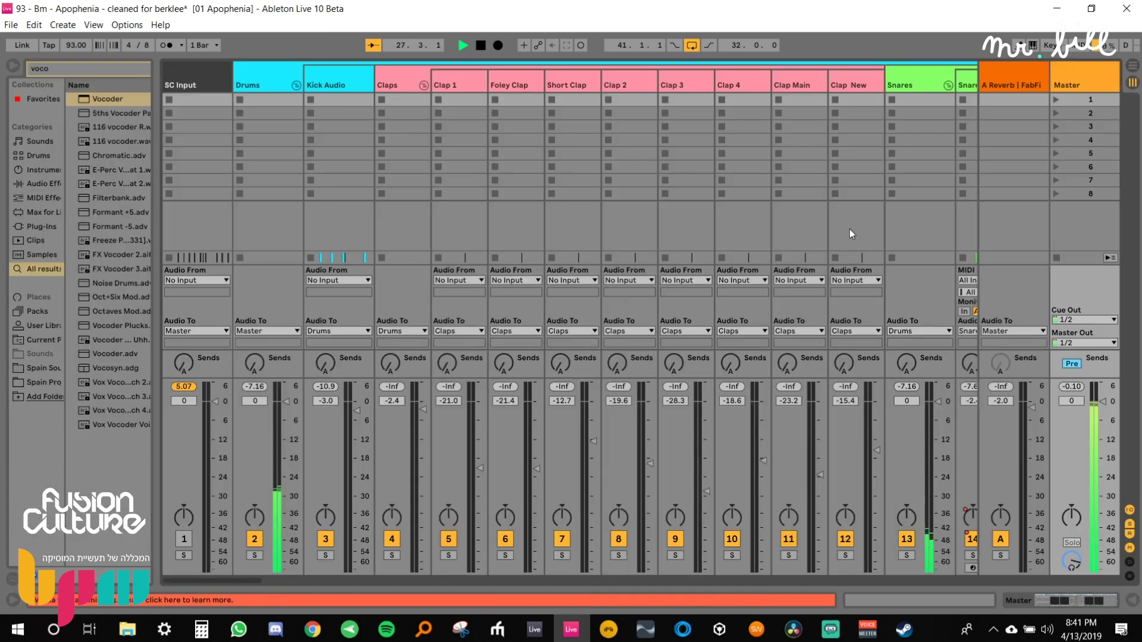
key("Tab")
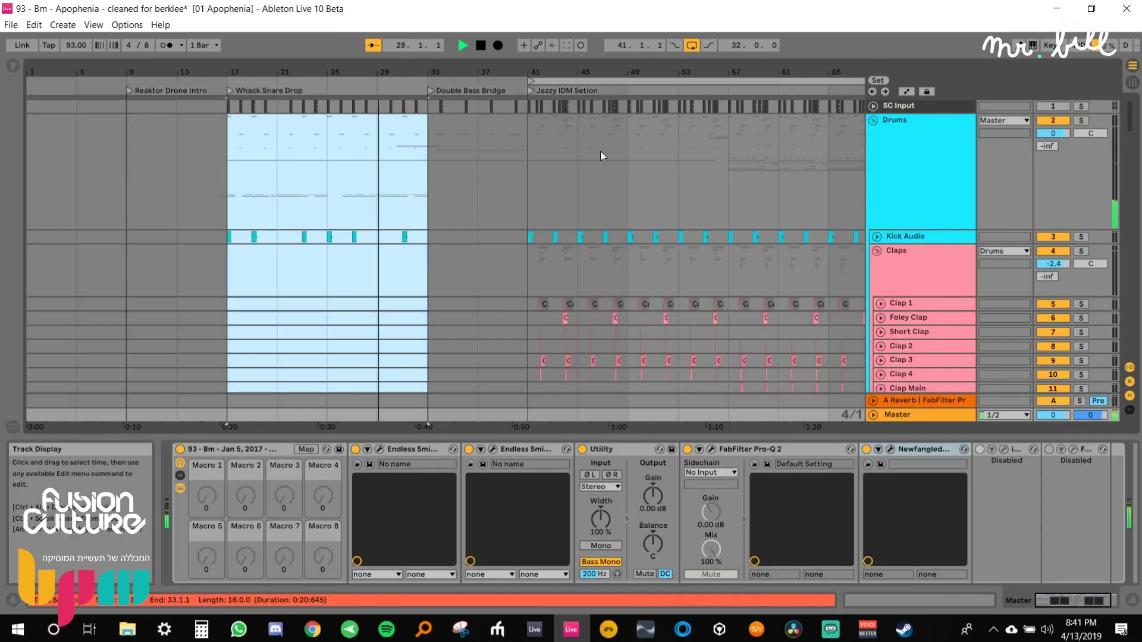
Select the Hi Hats part of the Whack Snare Drop, show the Syn Hat track's device chain, and stop playback.
scroll(446, 190, "down", 10)
left_click_drag(244, 225, 433, 265)
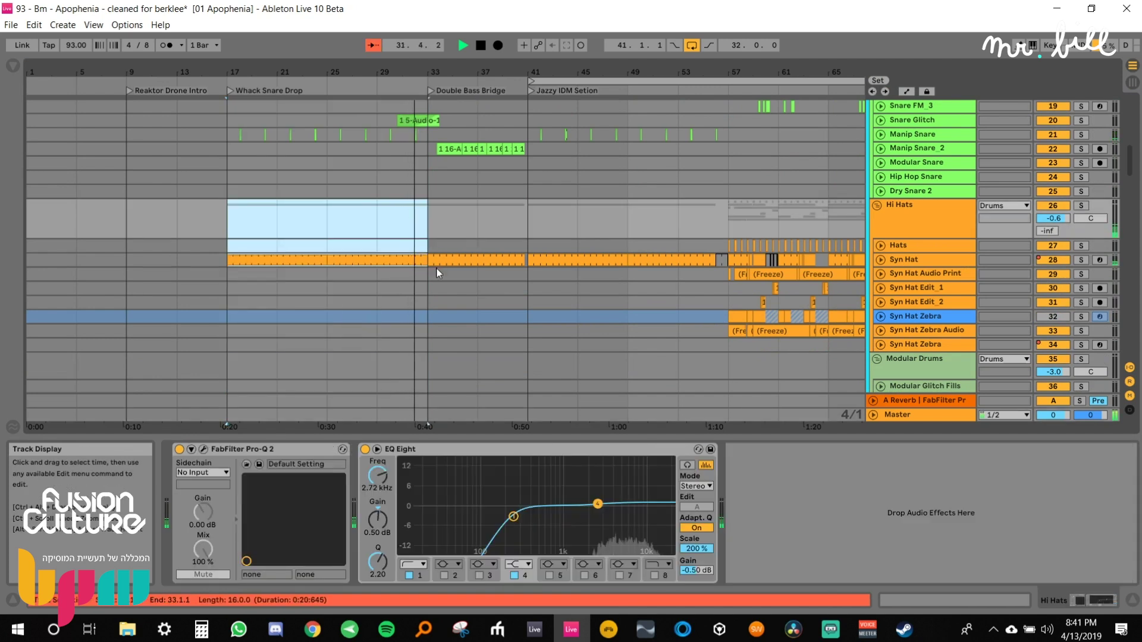
left_click(435, 262)
key("space")
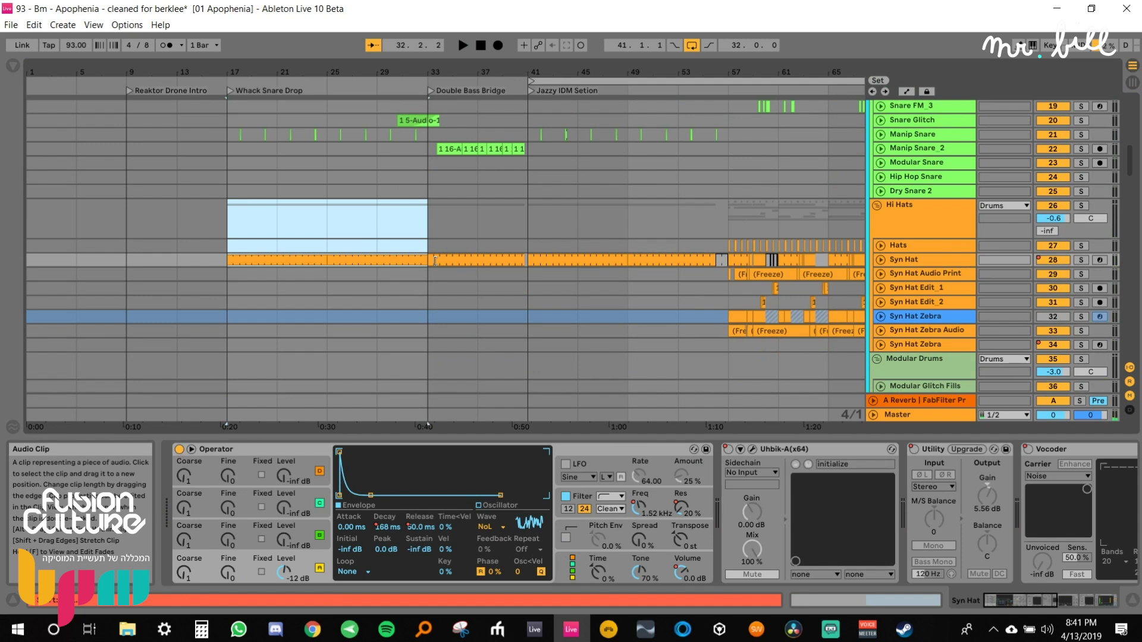
Expand the Snare FM_1 track, change the arrangement grid to 1/16T, and open the track's Zebra2 synth.
scroll(437, 258, "up", 3)
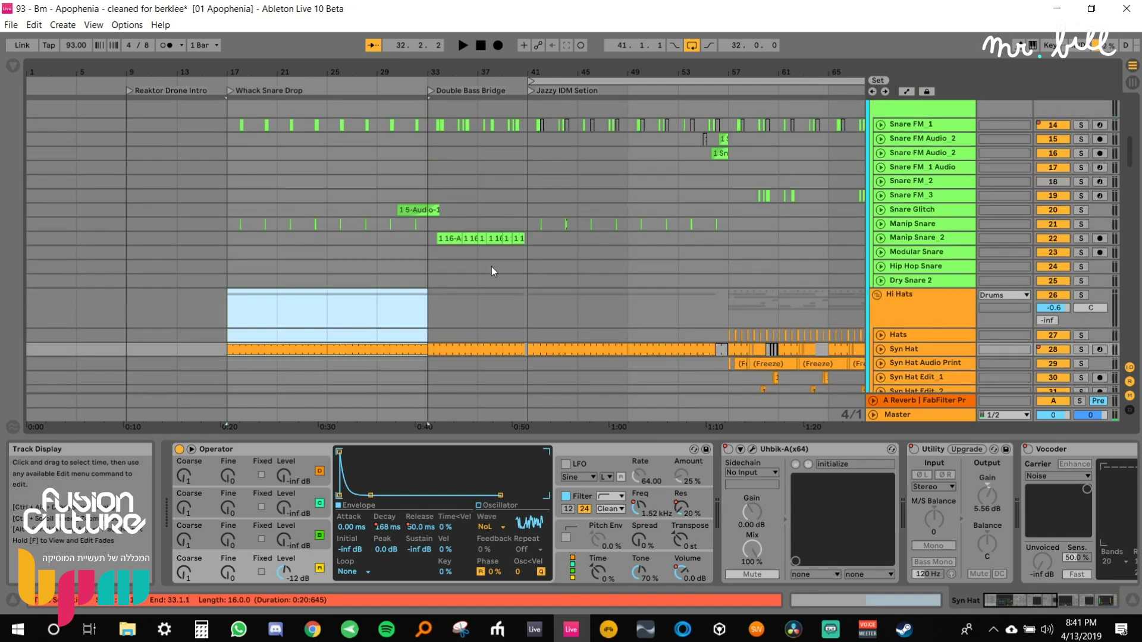
scroll(486, 288, "up", 3)
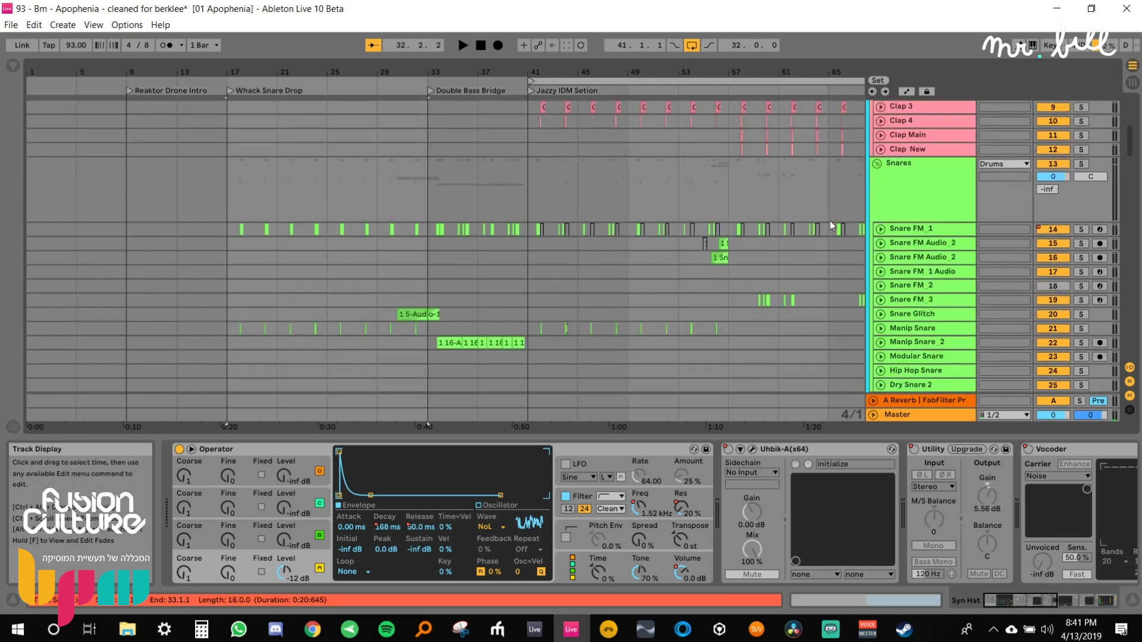
left_click(899, 230)
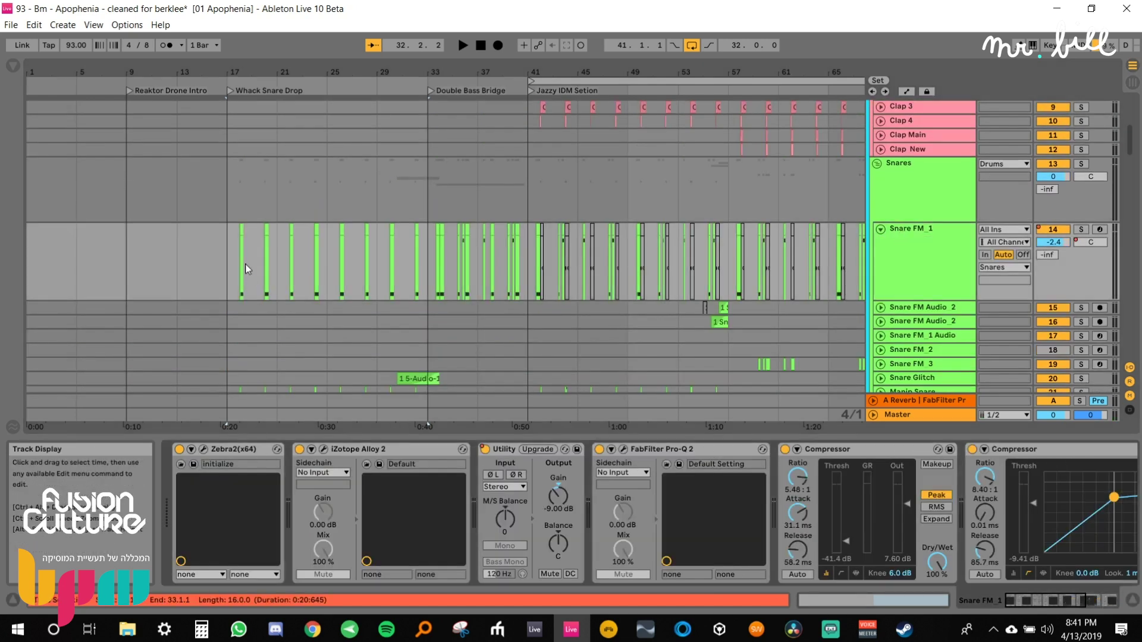
right_click(243, 203)
left_click(343, 309)
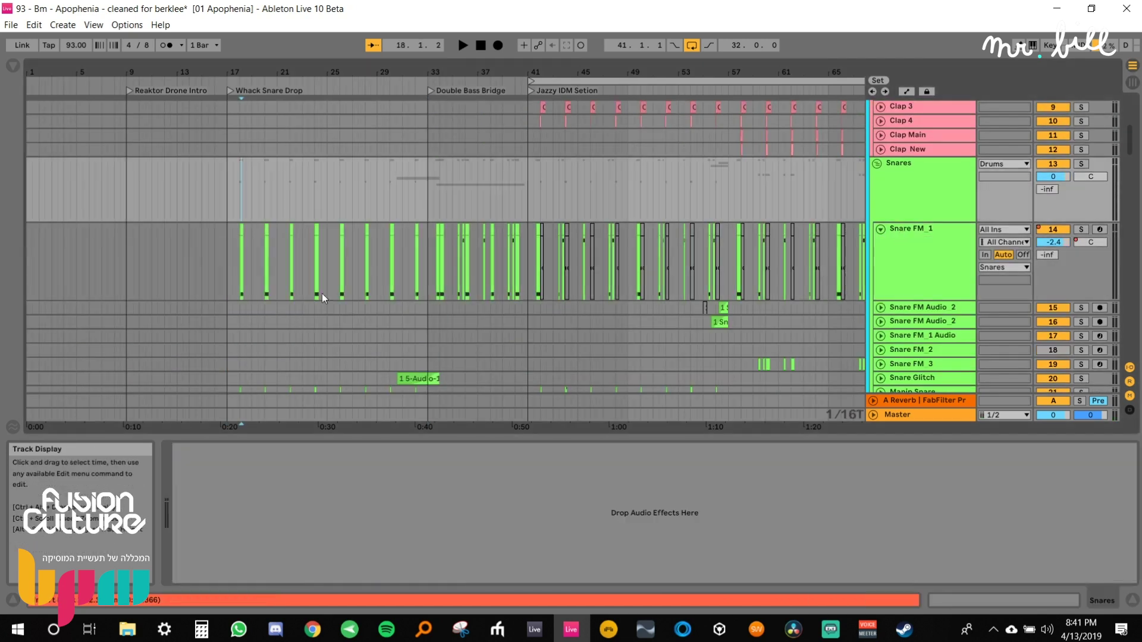
left_click(239, 230)
left_click(203, 449)
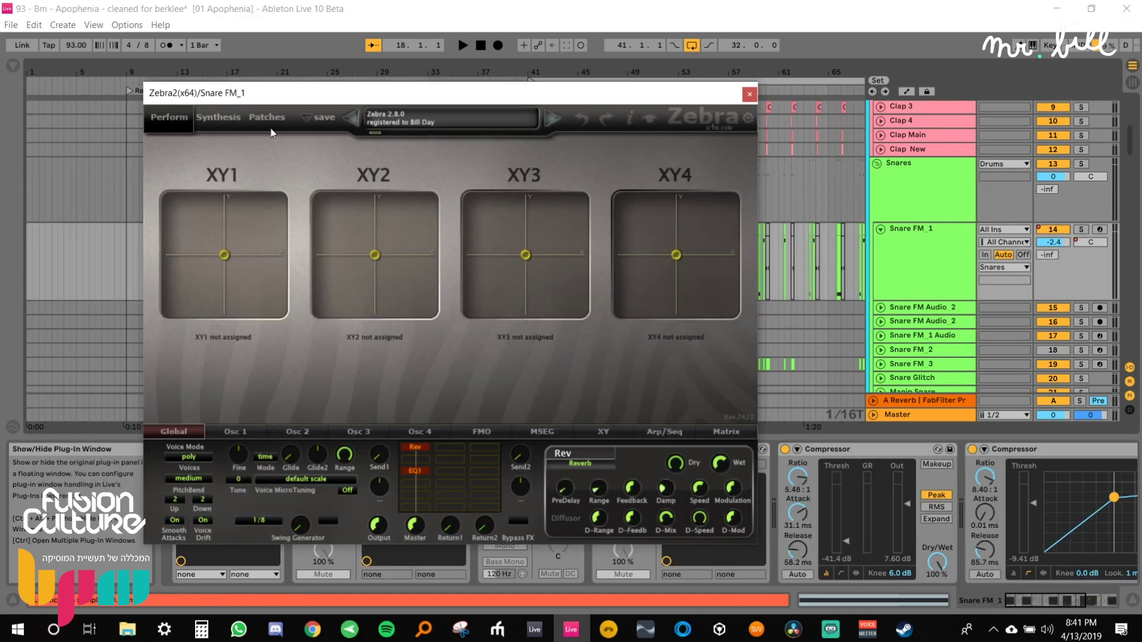
Solo Snare FM_1 and play it from bar 18 while viewing Zebra2's Synthesis page beside the clips.
left_click(1080, 229)
mouse_move(472, 97)
left_mouse_down()
mouse_move(655, 126)
mouse_move(767, 177)
left_mouse_up()
left_click_drag(244, 72, 243, 119)
left_click(226, 265)
key("space")
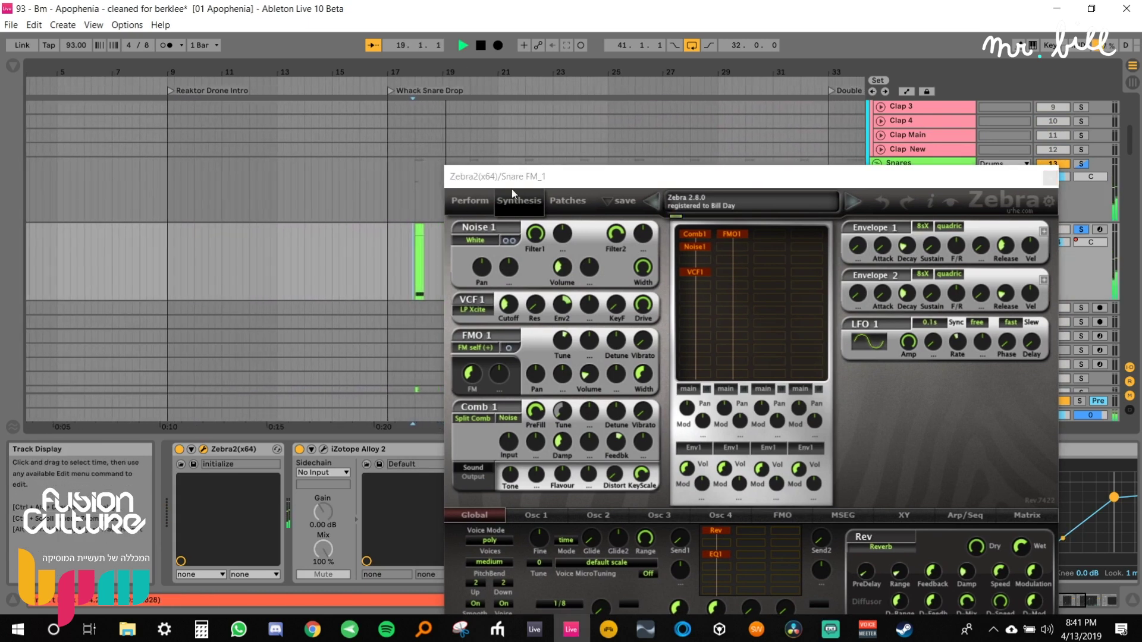
left_click_drag(525, 177, 678, 110)
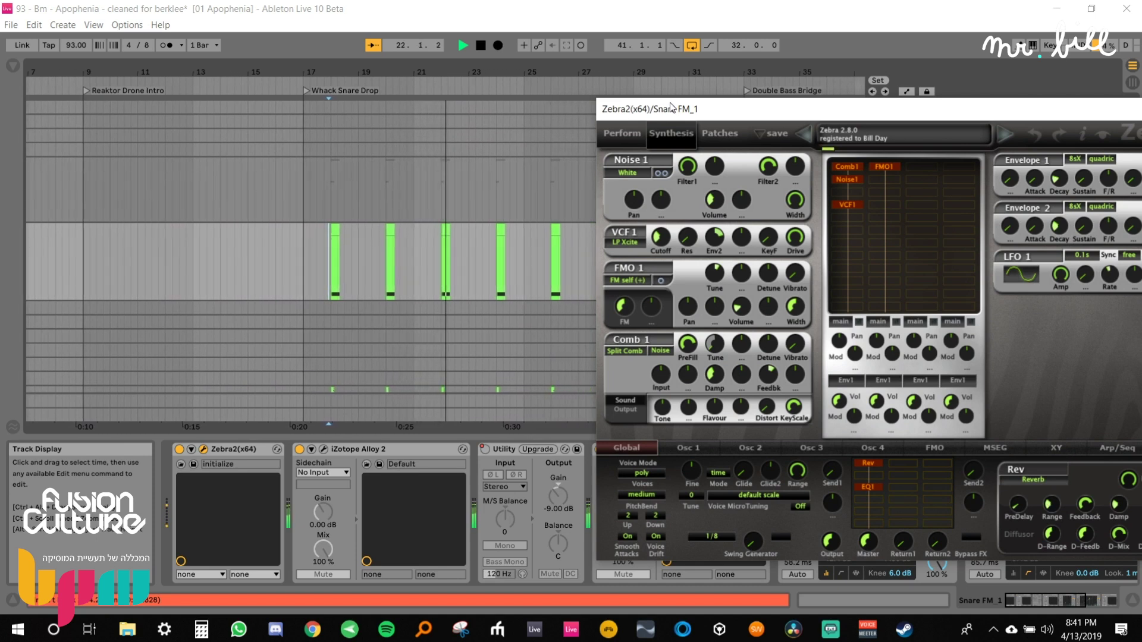
scroll(458, 250, "down", 5)
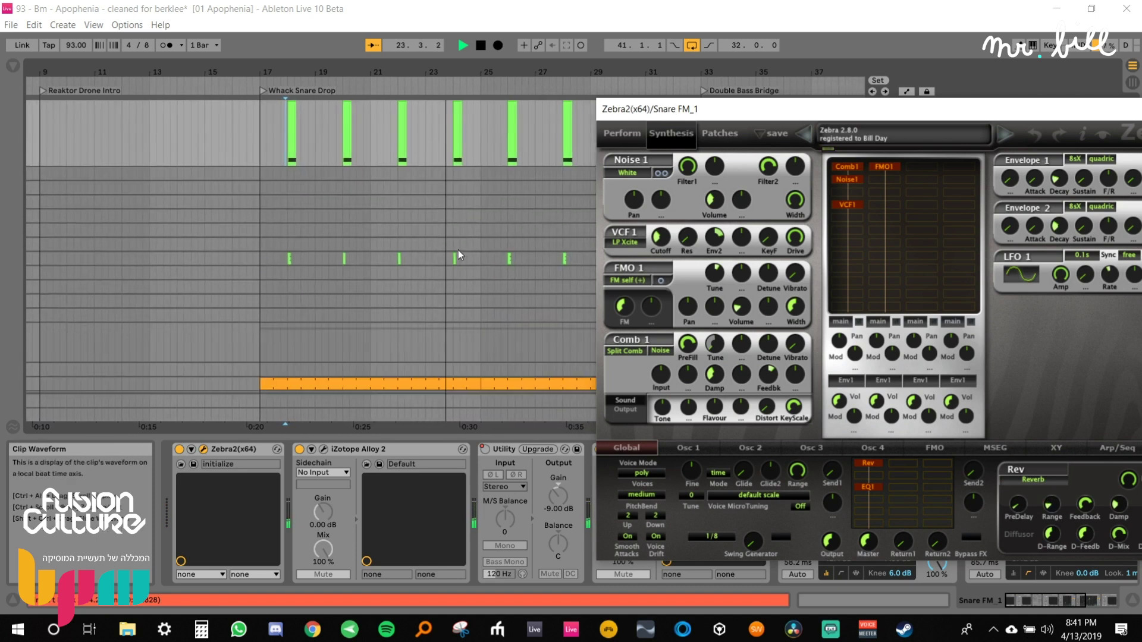
scroll(455, 248, "up", 2)
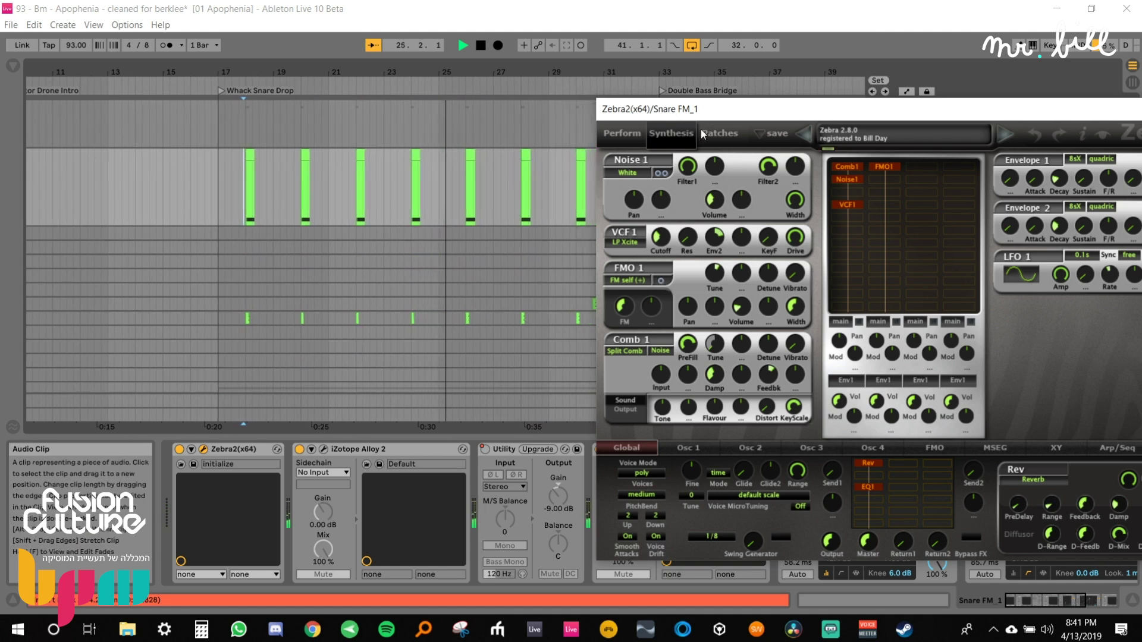
left_click_drag(705, 108, 548, 344)
left_click_drag(702, 76, 404, 72)
key("space")
Show the automation lanes, set the grid to 1/1, and audition Snare FM_1 over bars 33 to 41.
left_click_drag(343, 187, 561, 185)
key("a")
left_click_drag(535, 73, 535, 98)
right_click(516, 117)
left_click(651, 213)
left_click_drag(195, 157, 618, 329)
key("space")
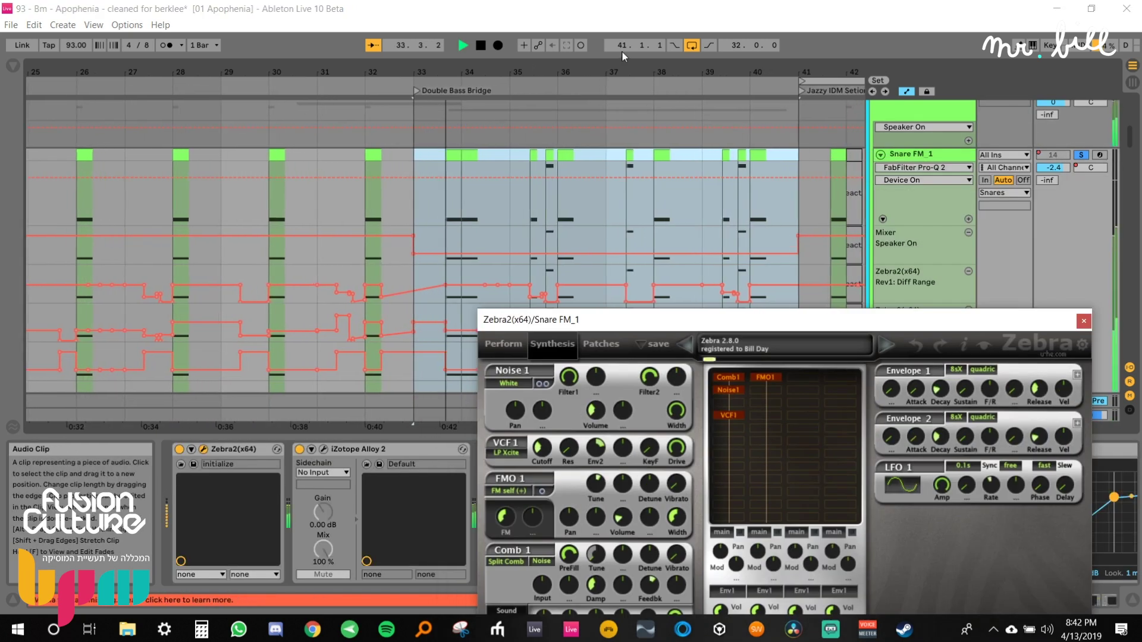
scroll(601, 187, "down", 2)
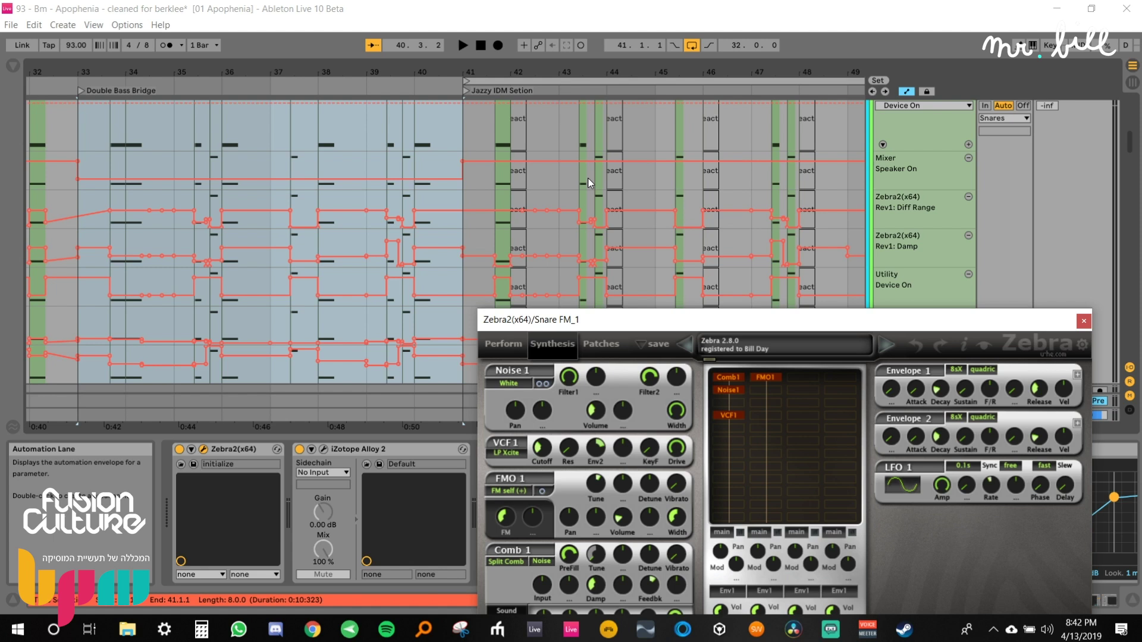
key("space")
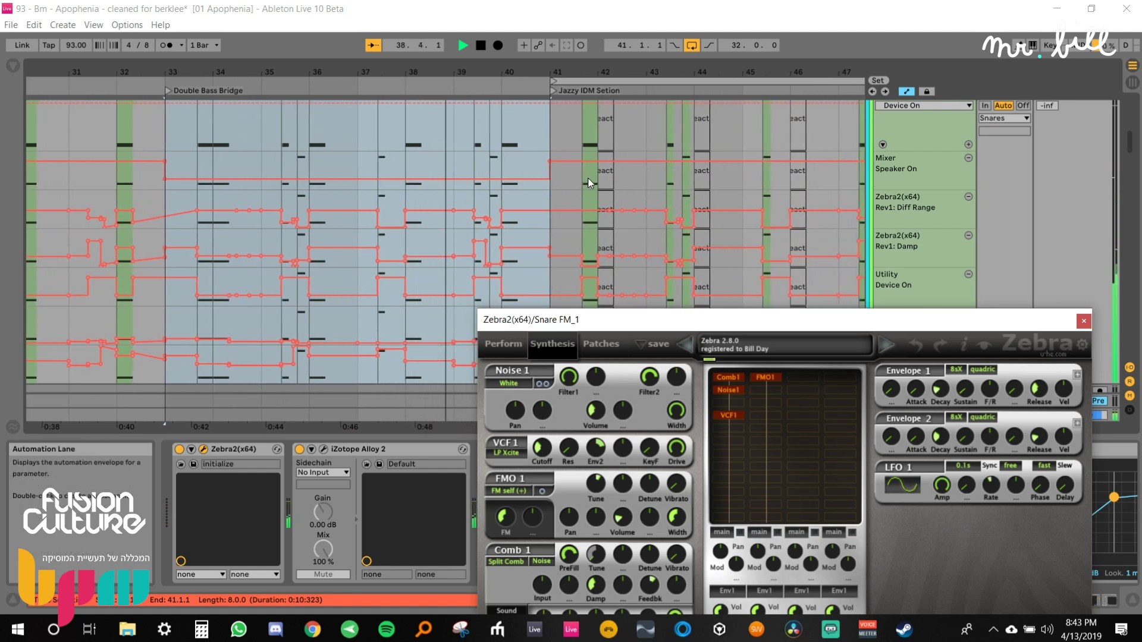
key("space")
Close the Zebra2 window, collapse the Snare FM_1 track, and place the start position at bar 41.
left_click(1084, 321)
left_click_drag(506, 72, 382, 30)
scroll(548, 191, "up", 3)
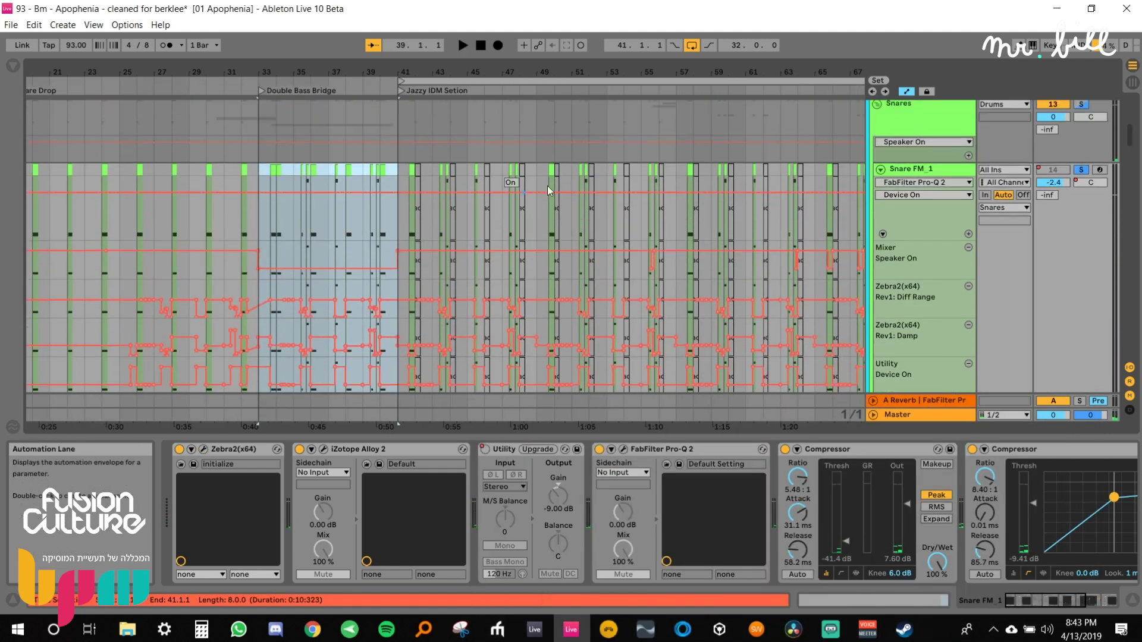
left_click(880, 170)
left_click(402, 133)
Hide the automation lanes, solo the Piano track, and play its clip from bar 41.
scroll(477, 256, "down", 3)
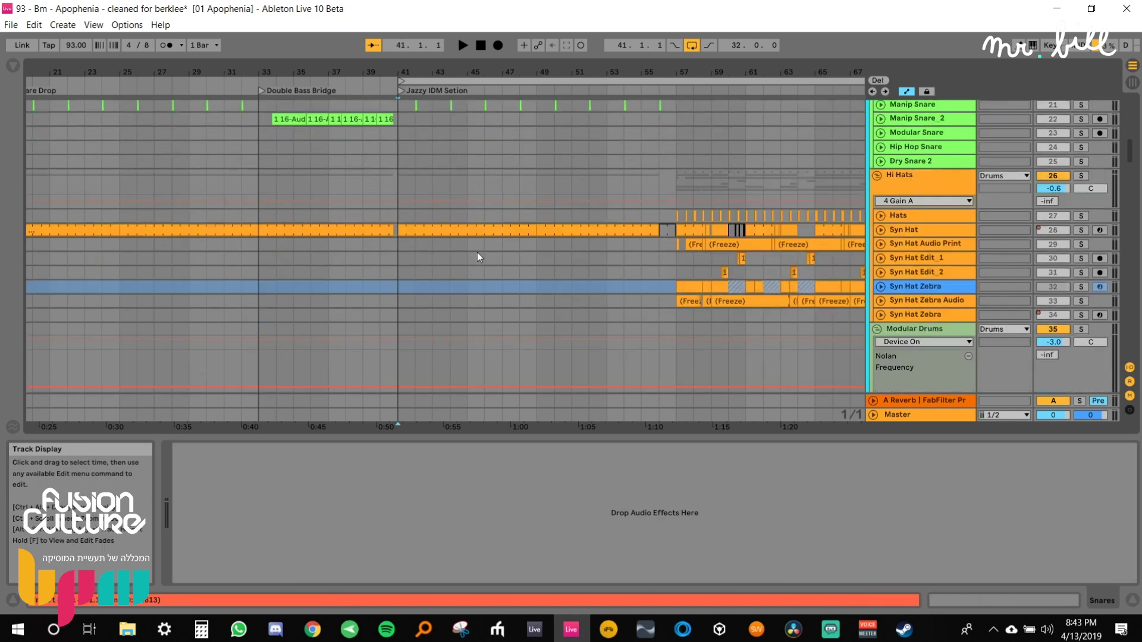
scroll(599, 255, "down", 12)
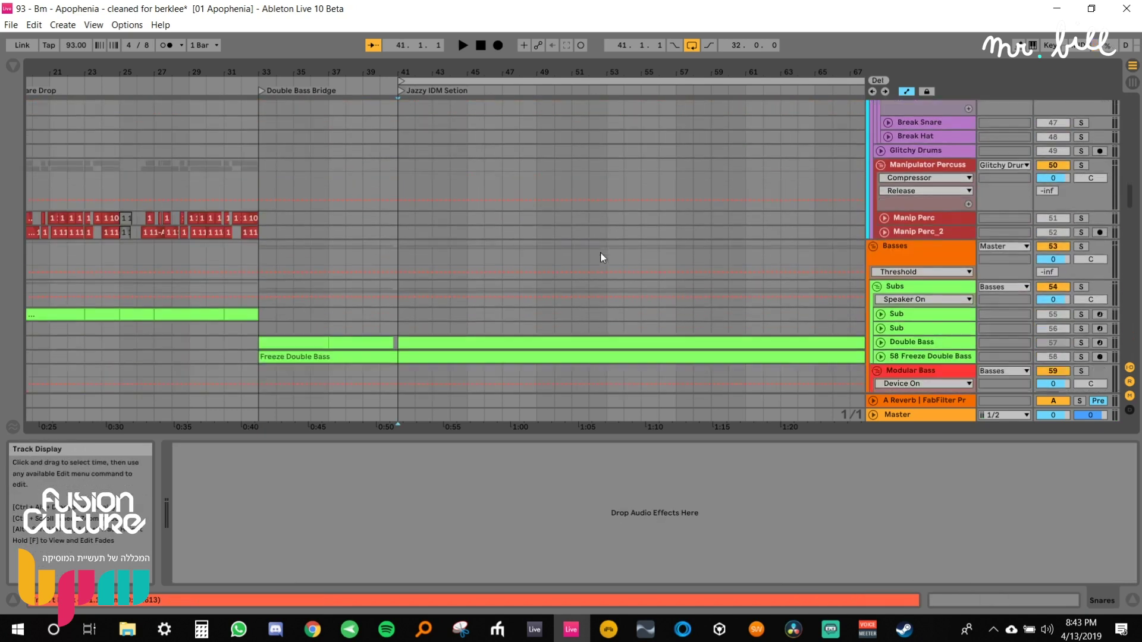
scroll(601, 254, "down", 3)
left_click_drag(1130, 213, 1139, 289)
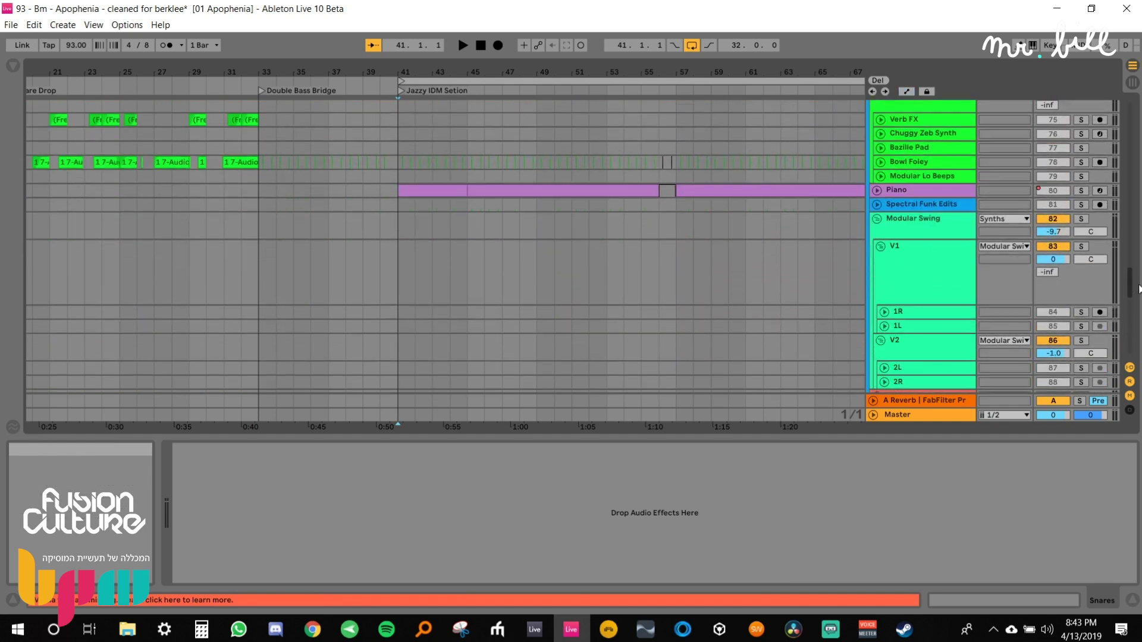
left_click(1083, 190)
left_click(437, 190)
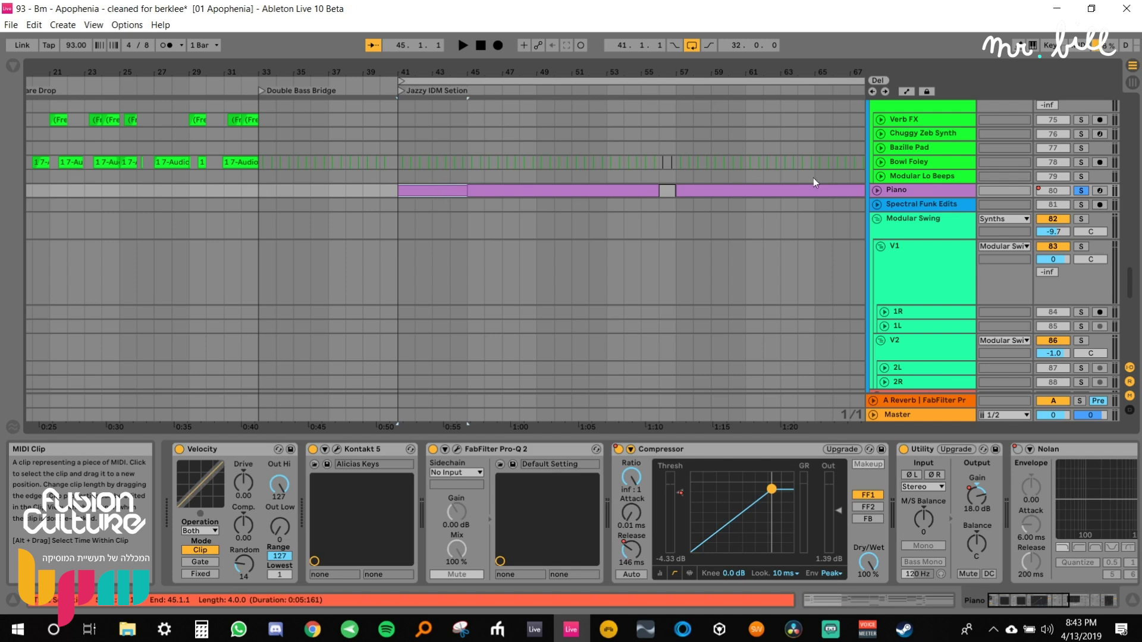
key("space")
mouse_move(1132, 282)
left_mouse_down()
mouse_move(1131, 262)
mouse_move(1130, 278)
left_mouse_up()
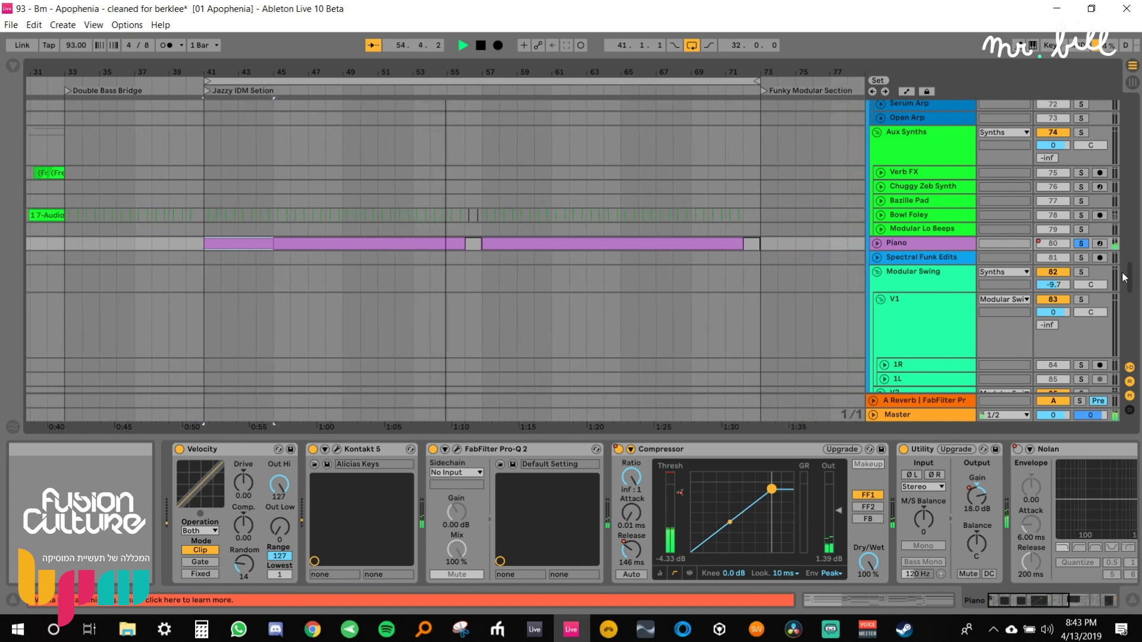
Stop playback, unsolo the Piano track, and place the start position at bar 73, where the Funky Modular Section begins.
key("space")
left_click(1080, 244)
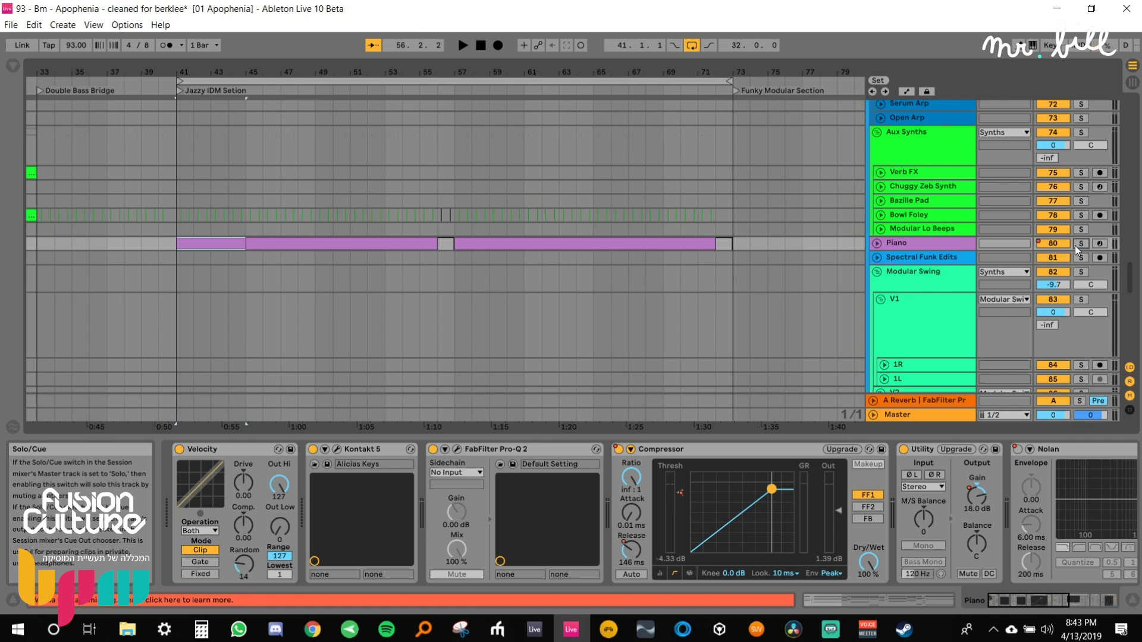
left_click_drag(742, 72, 328, 50)
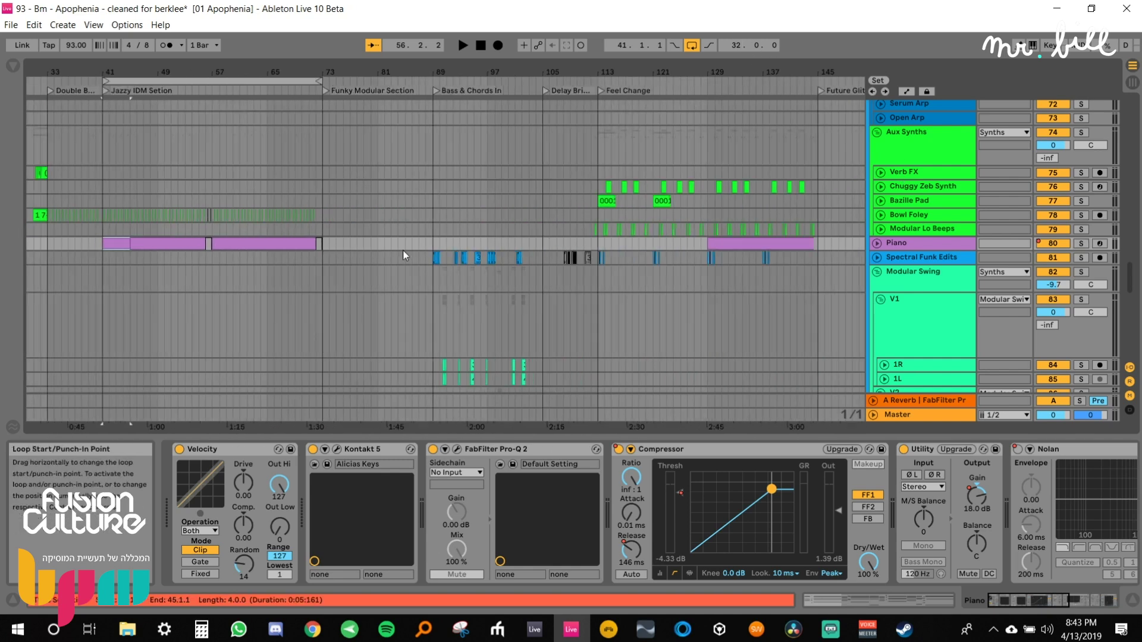
key("ctrl+alt+l")
scroll(269, 261, "up", 4)
left_click(322, 221)
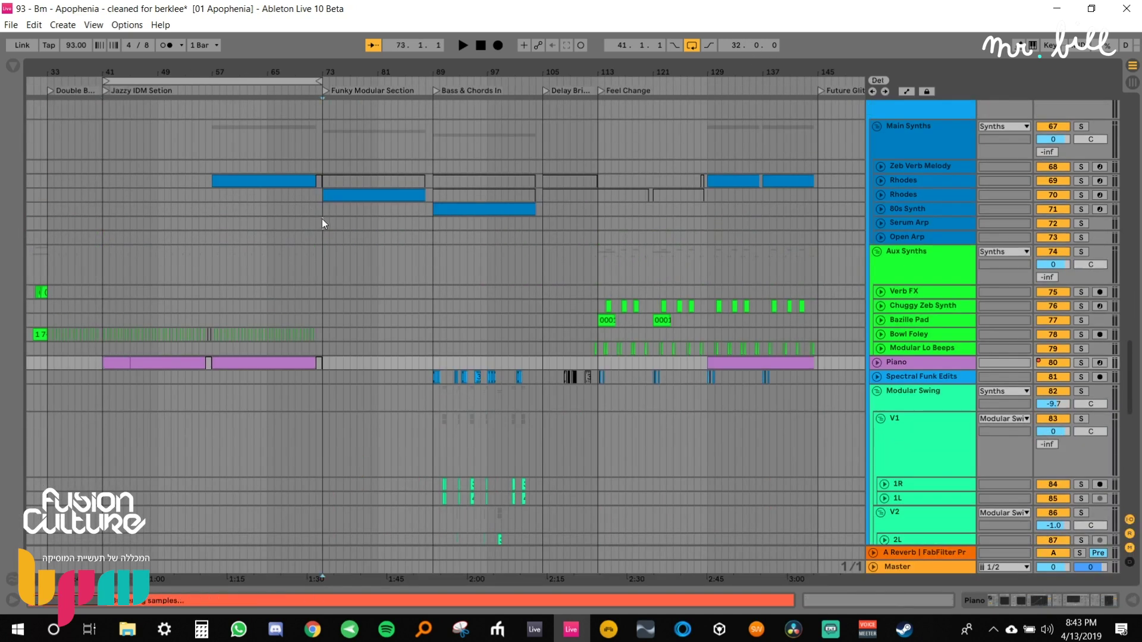
left_click(322, 224)
Set the arrangement grid to 2 bars and bring the Modular Bass tracks around bar 73 into view.
scroll(331, 239, "up", 4)
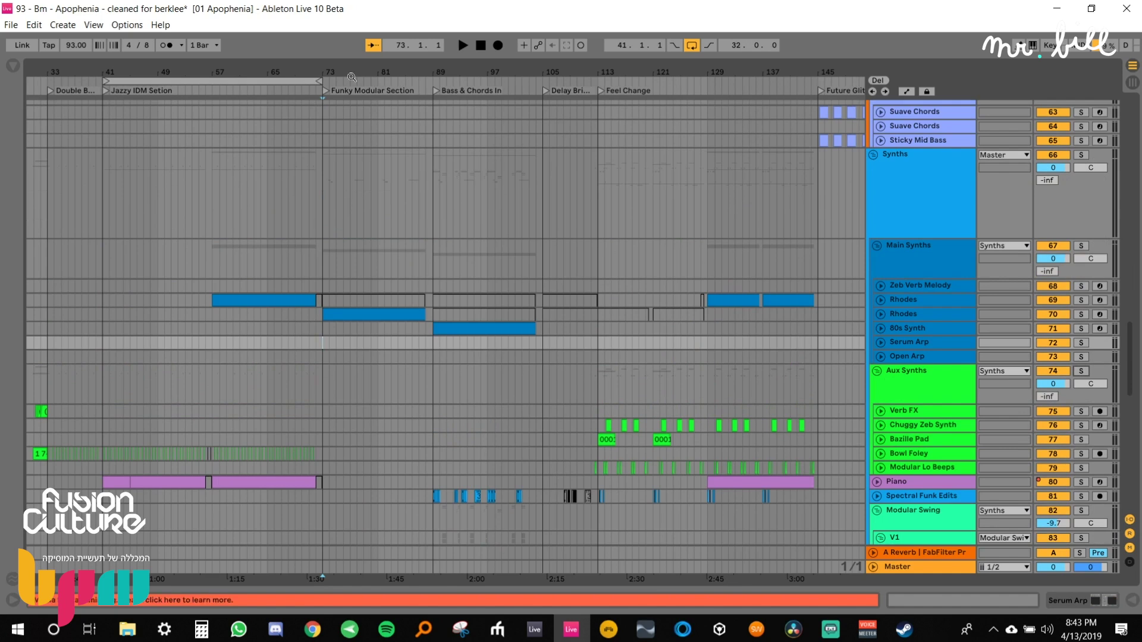
left_click_drag(351, 77, 354, 160)
right_click(378, 182)
left_click(489, 277)
scroll(420, 292, "down", 5)
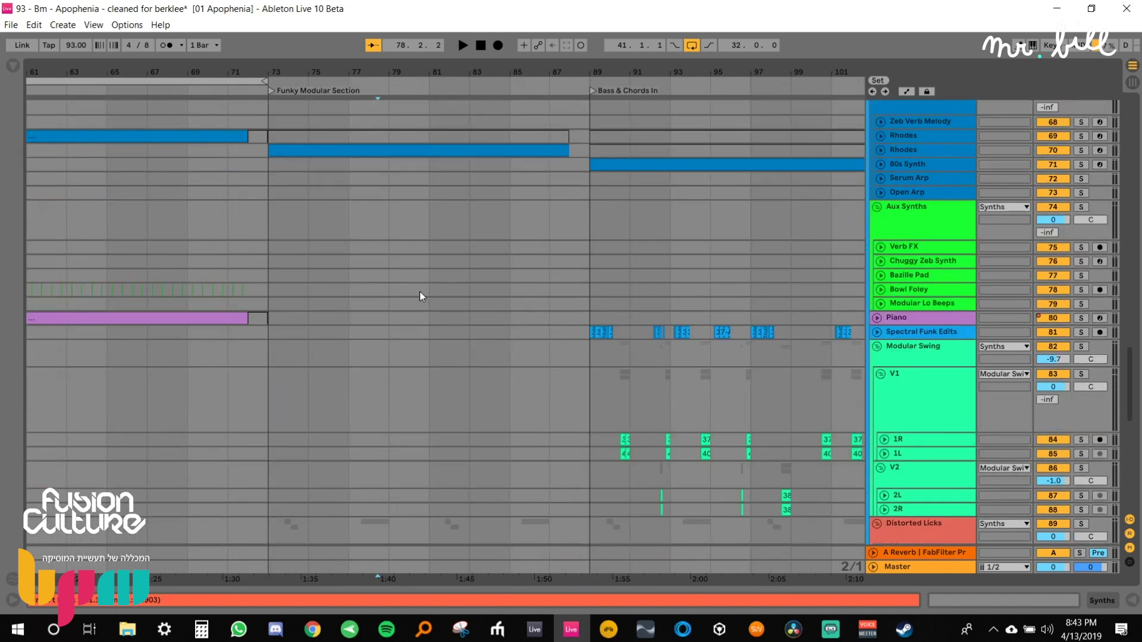
scroll(420, 297, "down", 15)
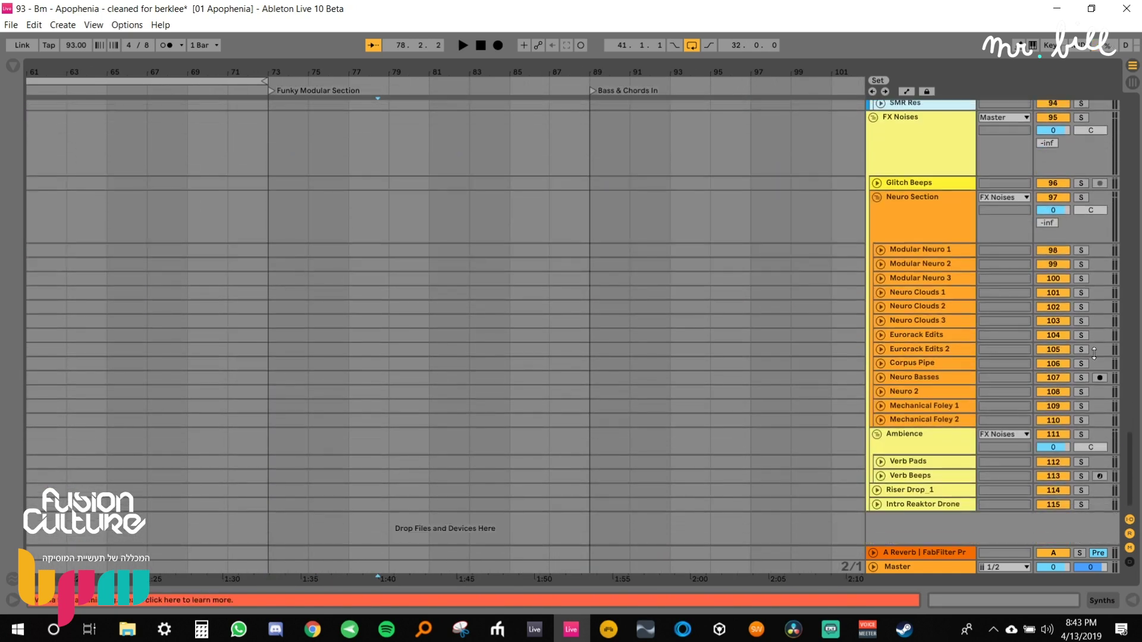
left_click_drag(1131, 444, 1131, 284)
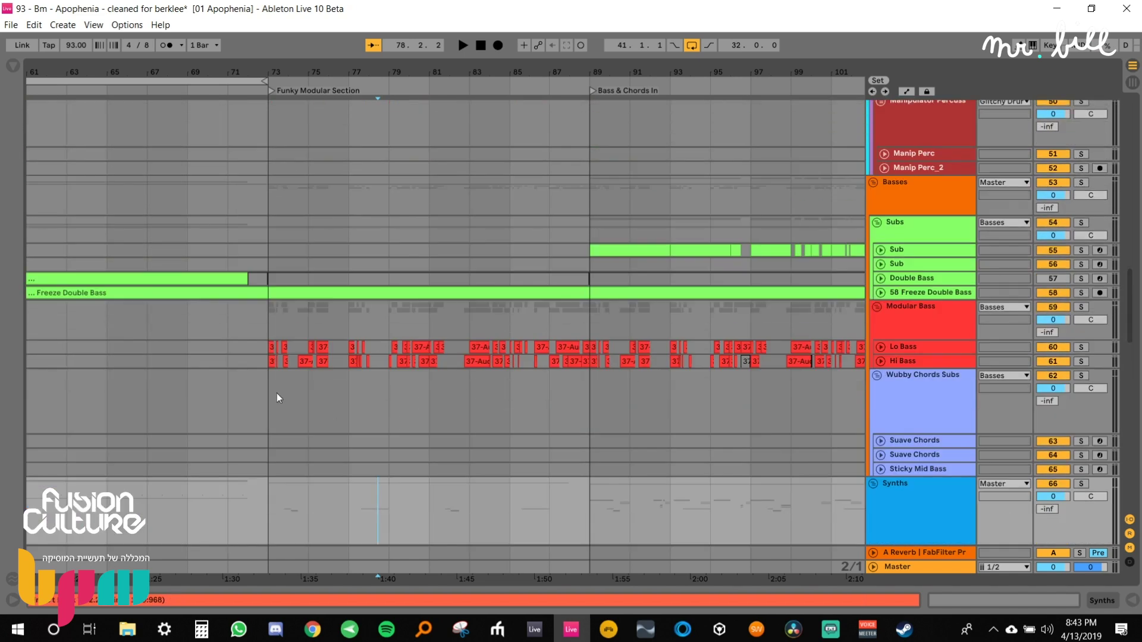
Audition the full arrangement from bar 67 into the Funky Modular Section.
left_click_drag(276, 394, 573, 311)
left_click(146, 321)
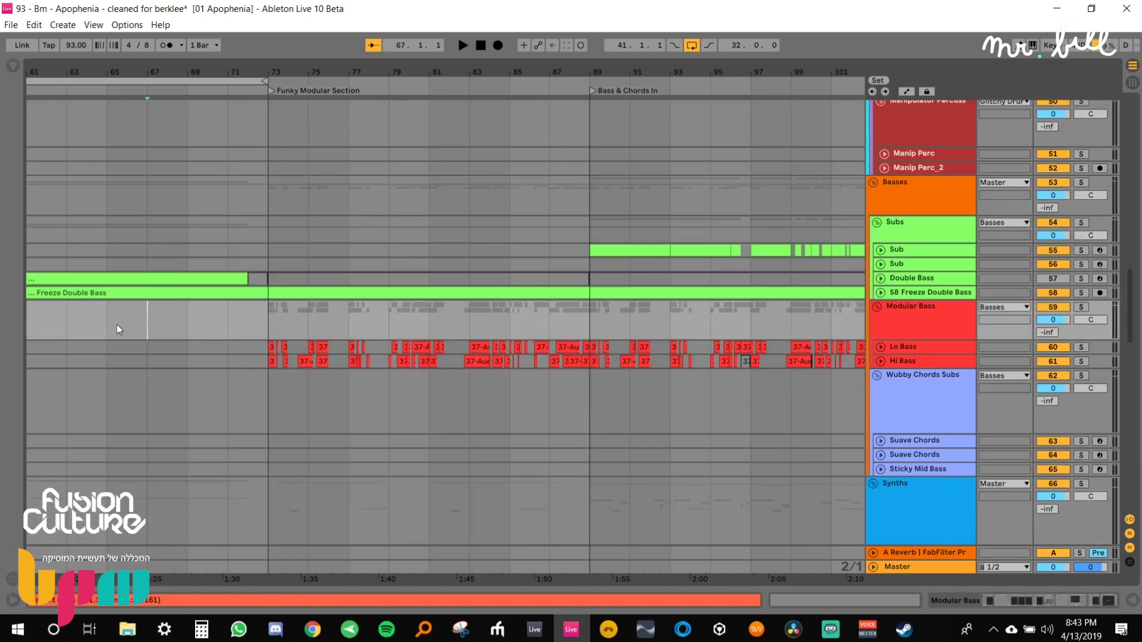
left_click_drag(220, 71, 220, 61)
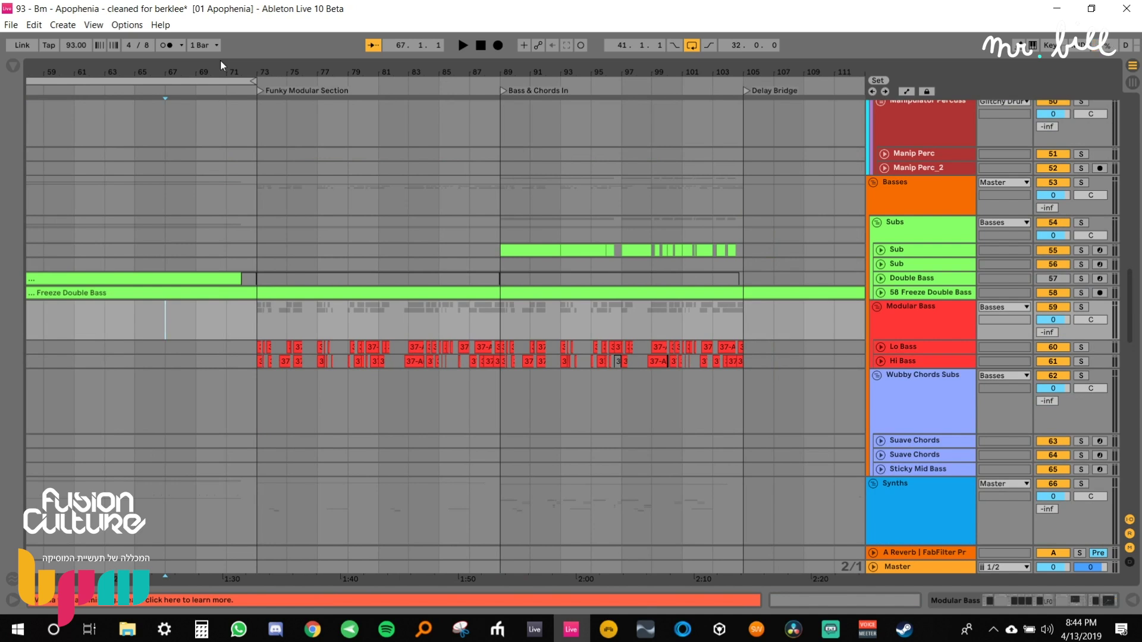
key("space")
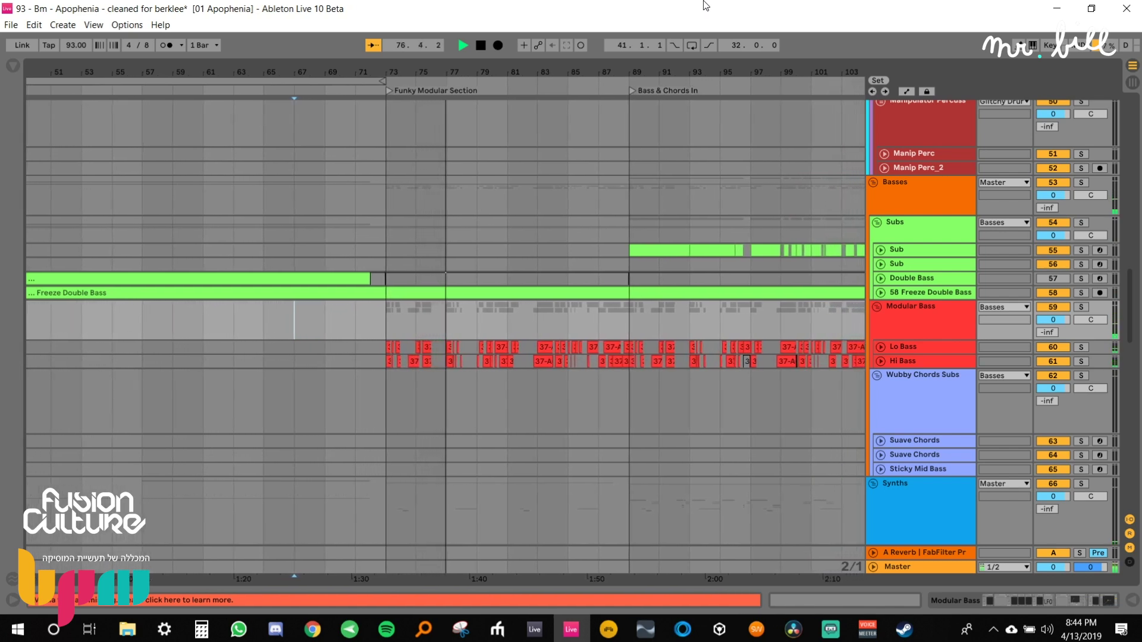
key("space")
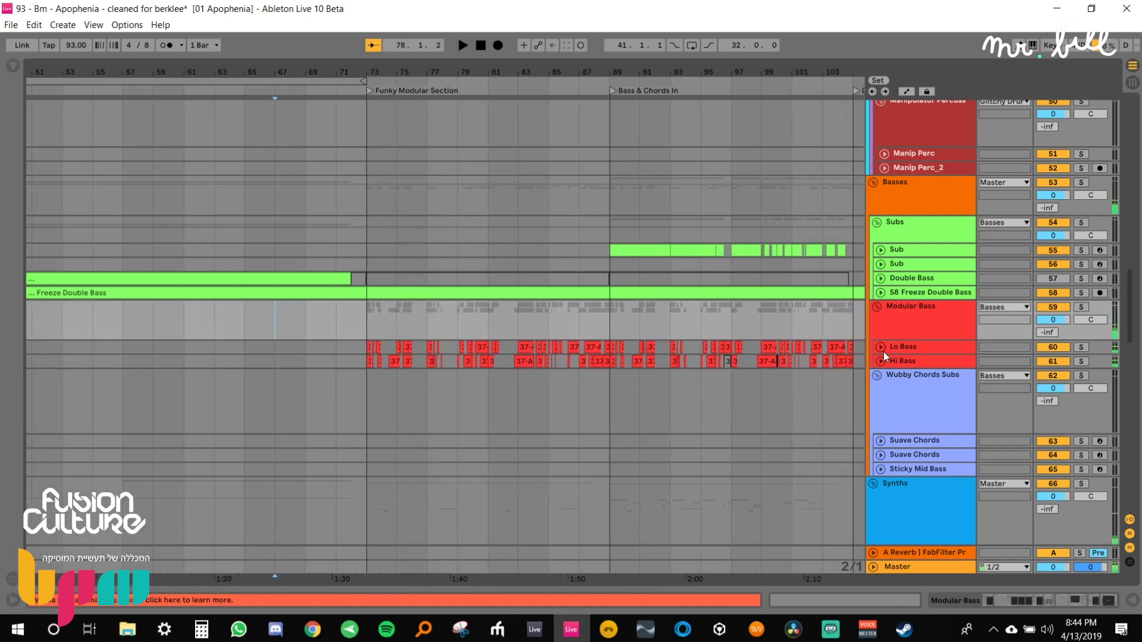
Extend the first Hi Bass clip from bar 73 to about bar 80 and play it soloed.
left_click(884, 350)
left_click(882, 361)
left_click_drag(378, 72, 378, 155)
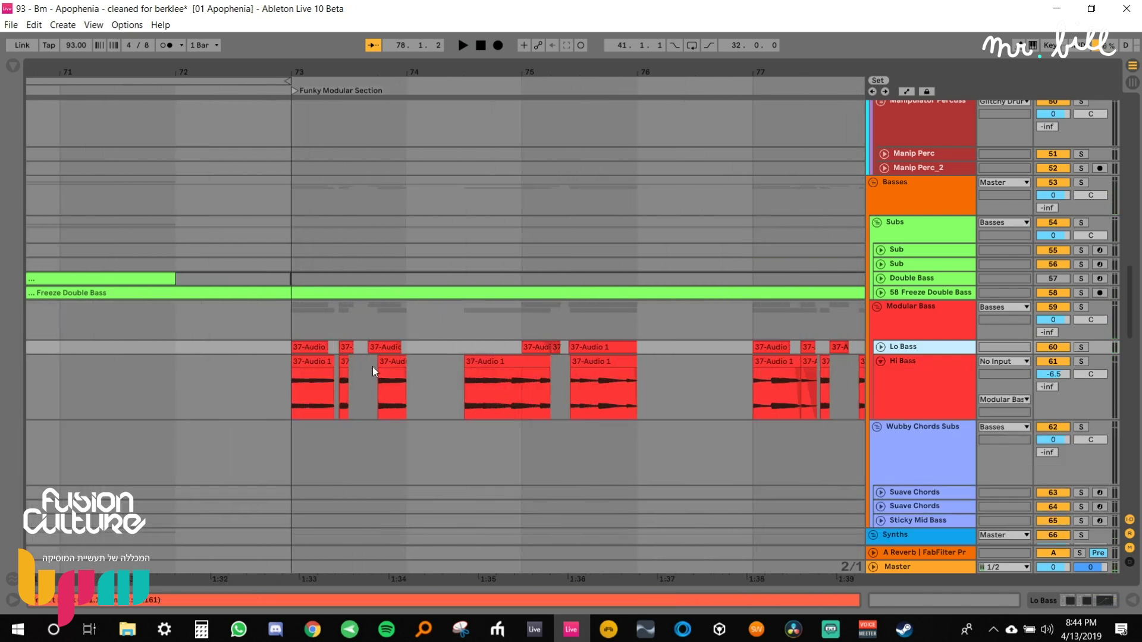
left_click_drag(332, 362, 1080, 364)
left_click(1081, 362)
key("space")
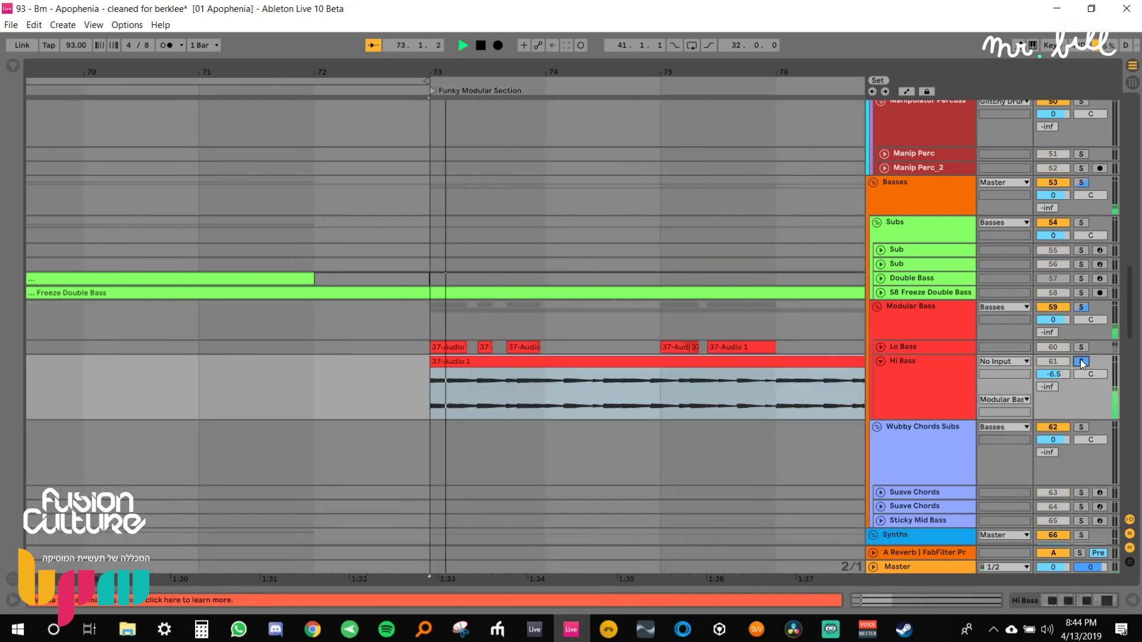
Extend the first Lo Bass clip from bar 73 to about bar 81 and audition it soloed.
left_click(880, 347)
left_click(204, 356)
left_click_drag(408, 347, 1138, 349)
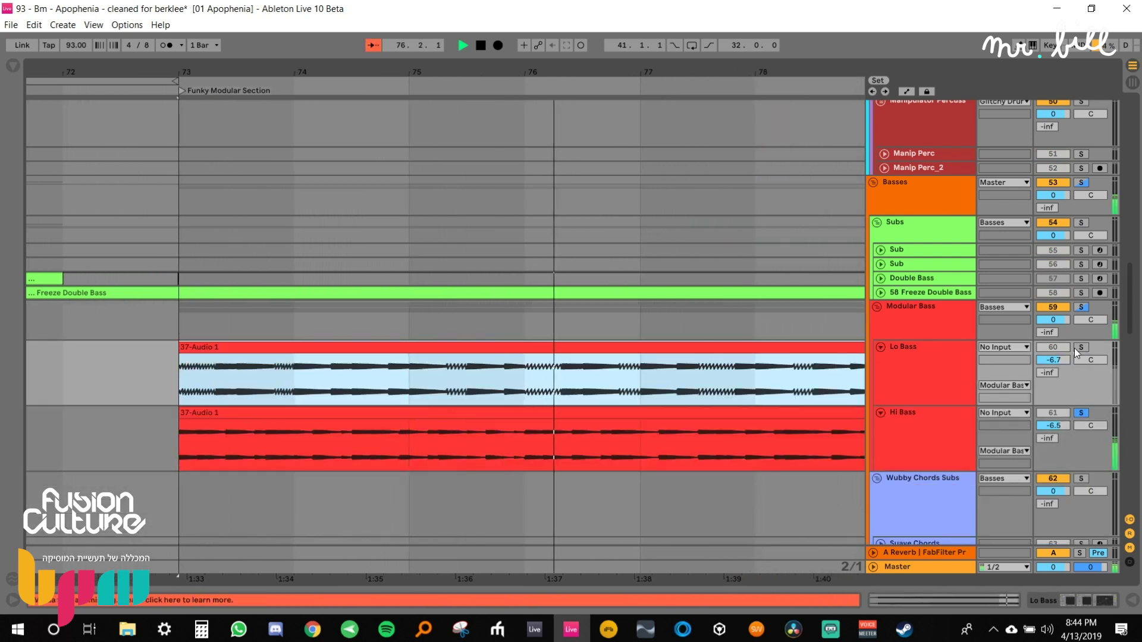
left_click(1081, 348)
left_click_drag(703, 73, 382, 1)
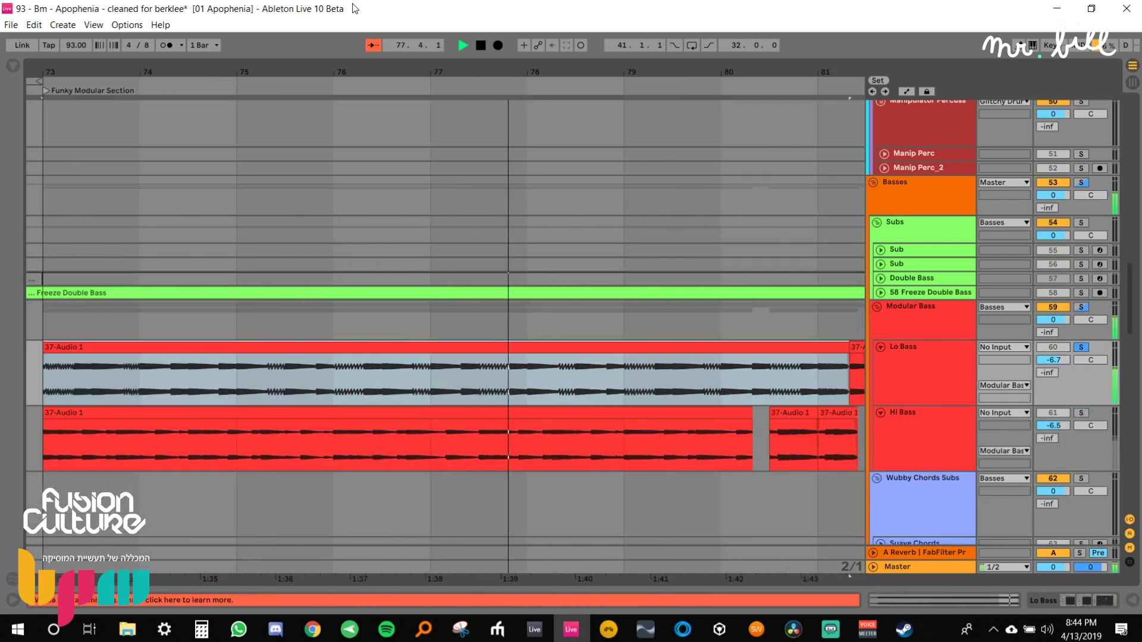
key("space")
Undo both bass clip extensions, collapse the Lo Bass and Hi Bass tracks, and unsolo Lo Bass.
key("ctrl+z")
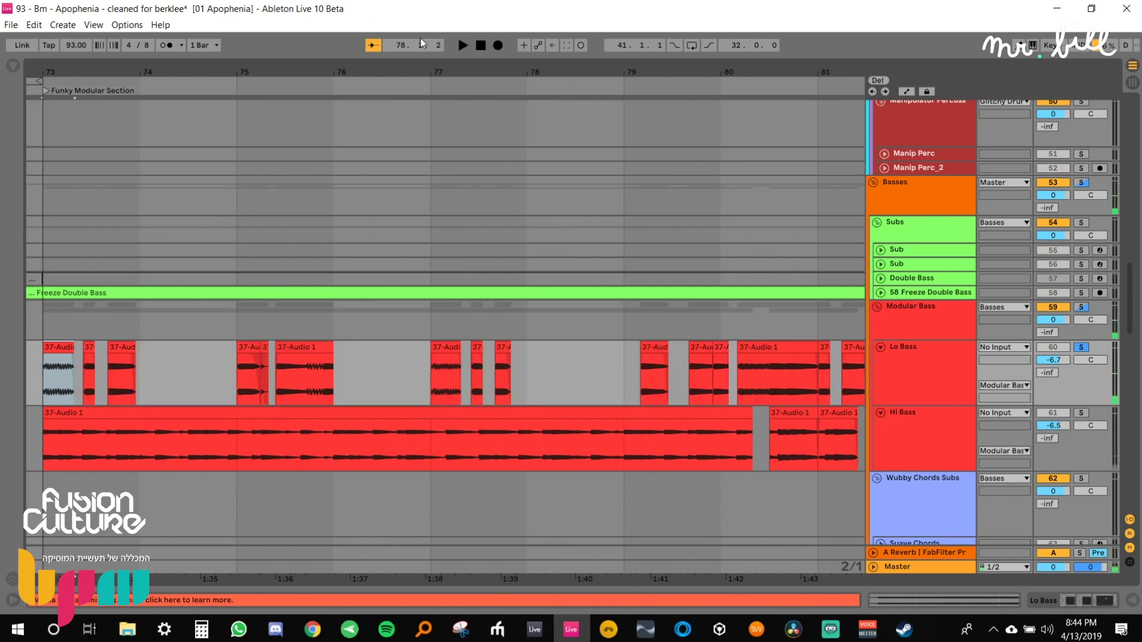
key("ctrl+z")
left_click_drag(455, 73, 313, 42)
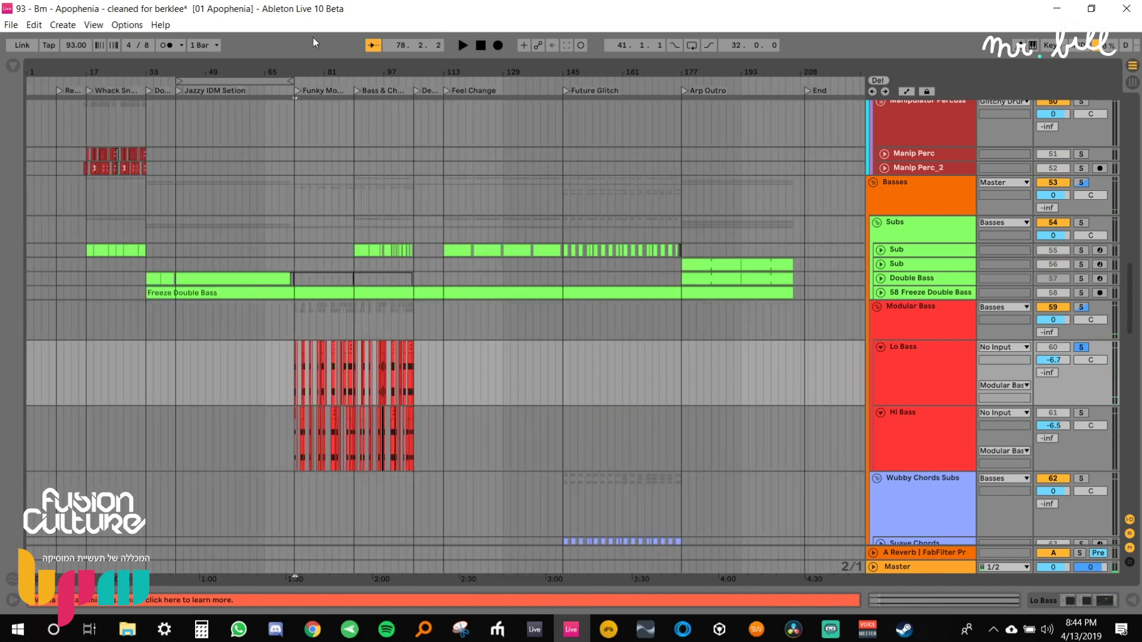
left_click(880, 347)
left_click(881, 360)
left_click(1080, 347)
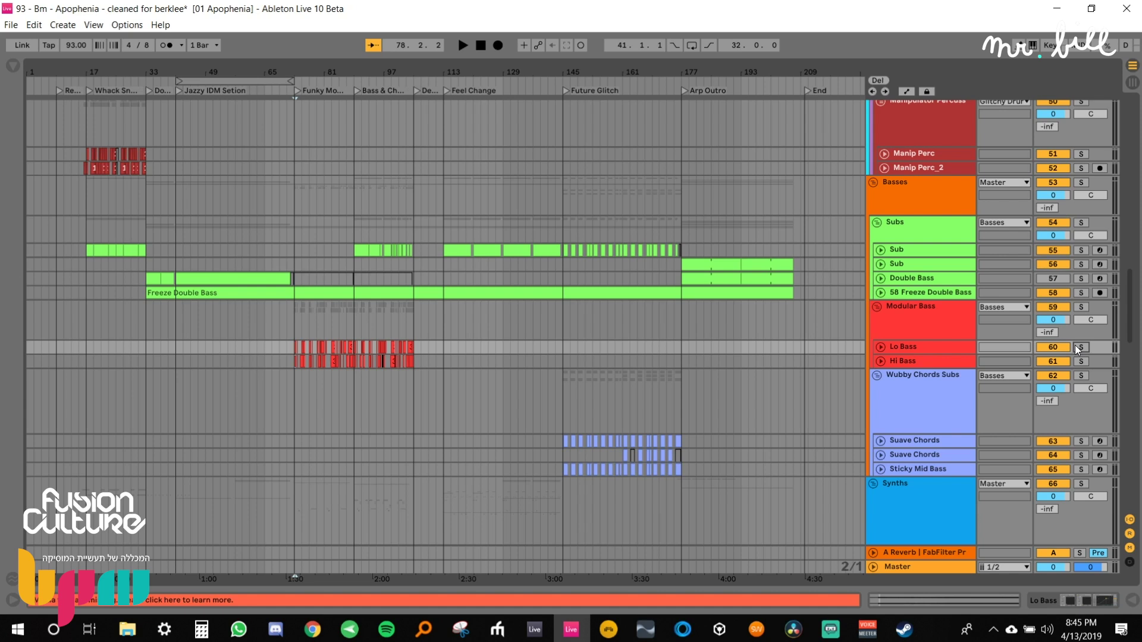
Start a new Live Set without saving the Apophenia changes, and fold its Drums and Sidechain groups.
key("ctrl+q")
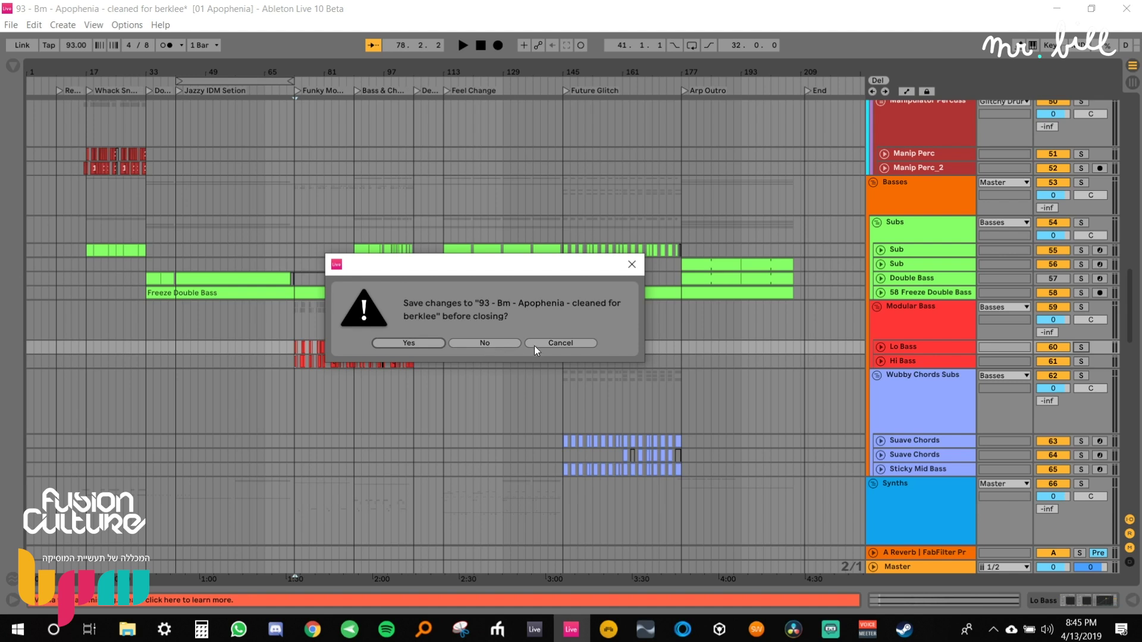
left_click(503, 342)
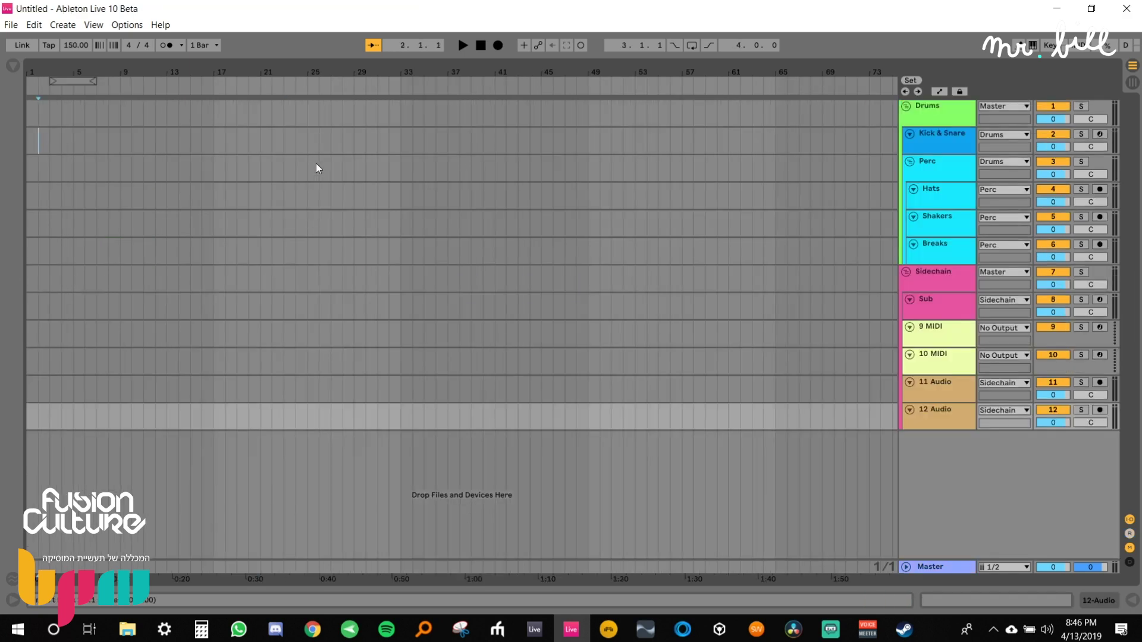
left_click(906, 106)
left_click(906, 120)
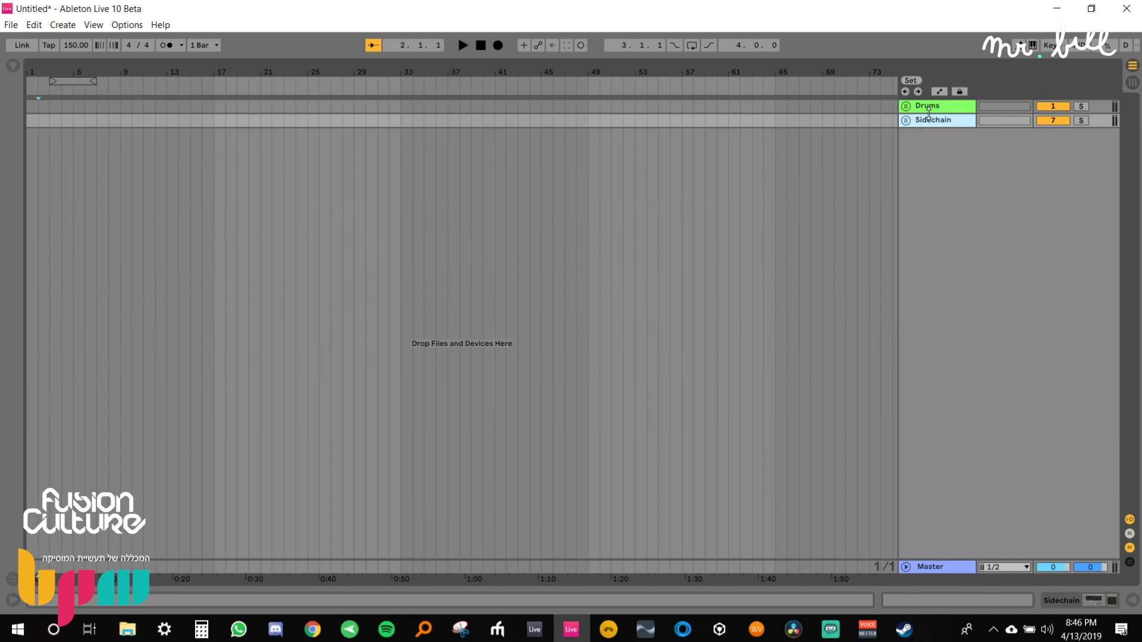
Replace the Drums and Sidechain groups with a single audio track and unfreeze it.
key("ctrl+t")
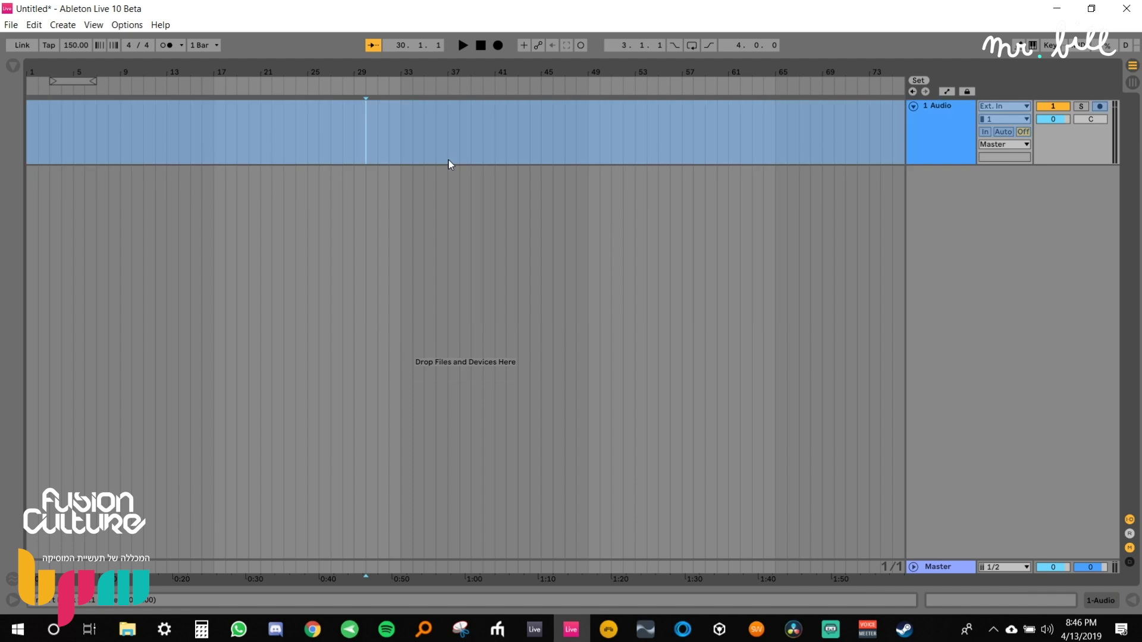
right_click(966, 135)
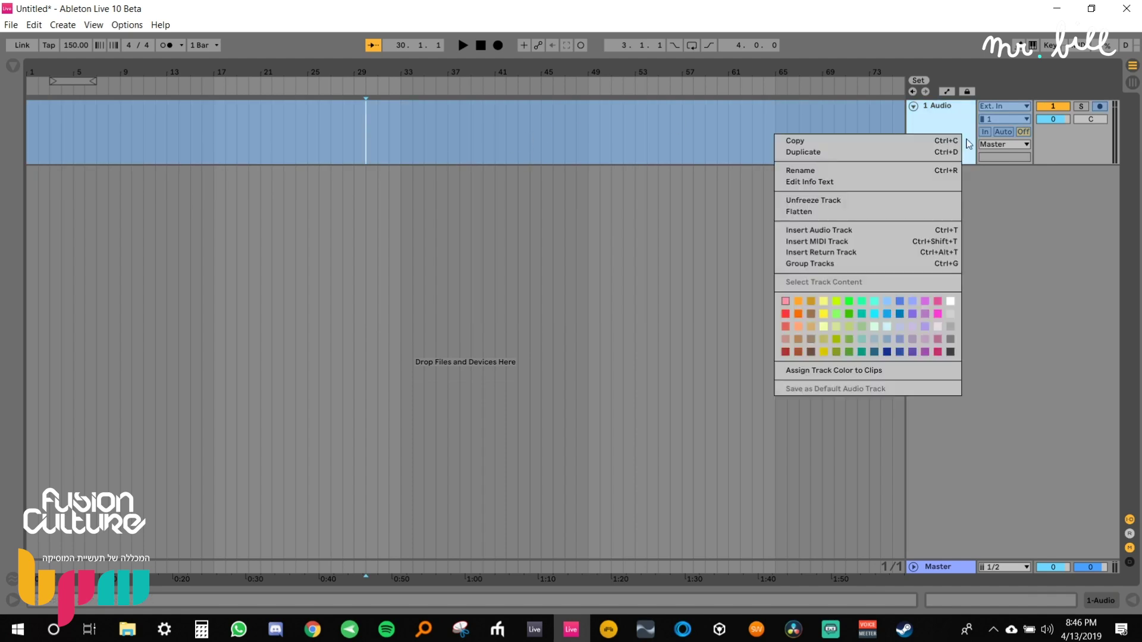
left_click(912, 205)
left_click(776, 146)
Search the browser for "hi hat", place 06_Hi_Hat.wav at bar 9, and trim the clip to one beat.
key("ctrl+f")
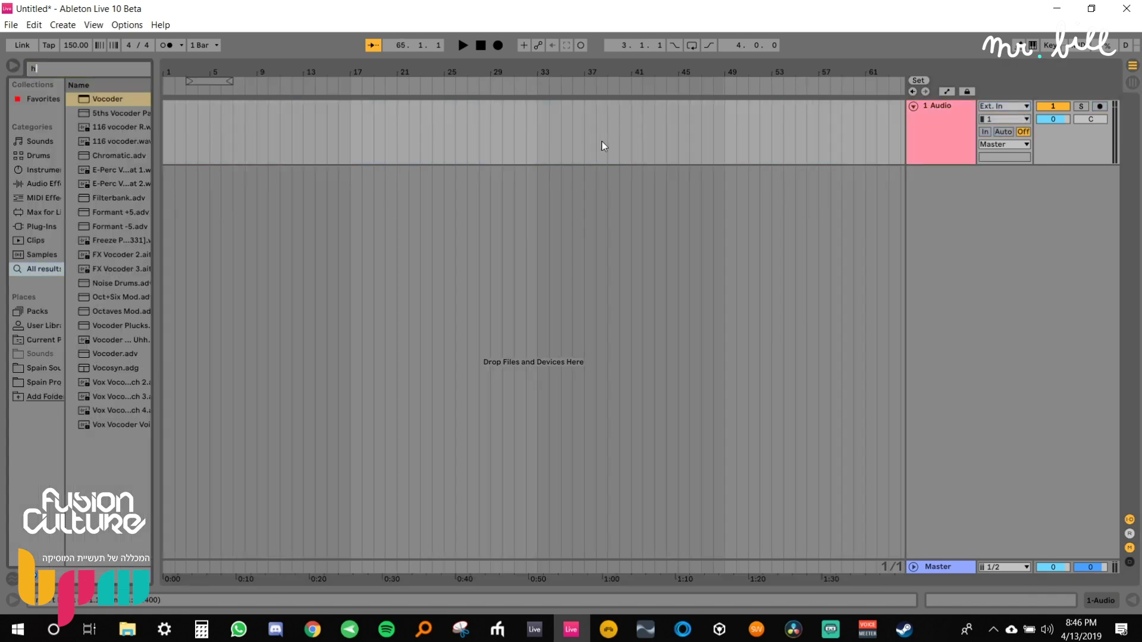
type("hi hat")
mouse_move(128, 99)
left_mouse_down()
mouse_move(105, 104)
mouse_move(329, 119)
mouse_move(260, 124)
left_mouse_up()
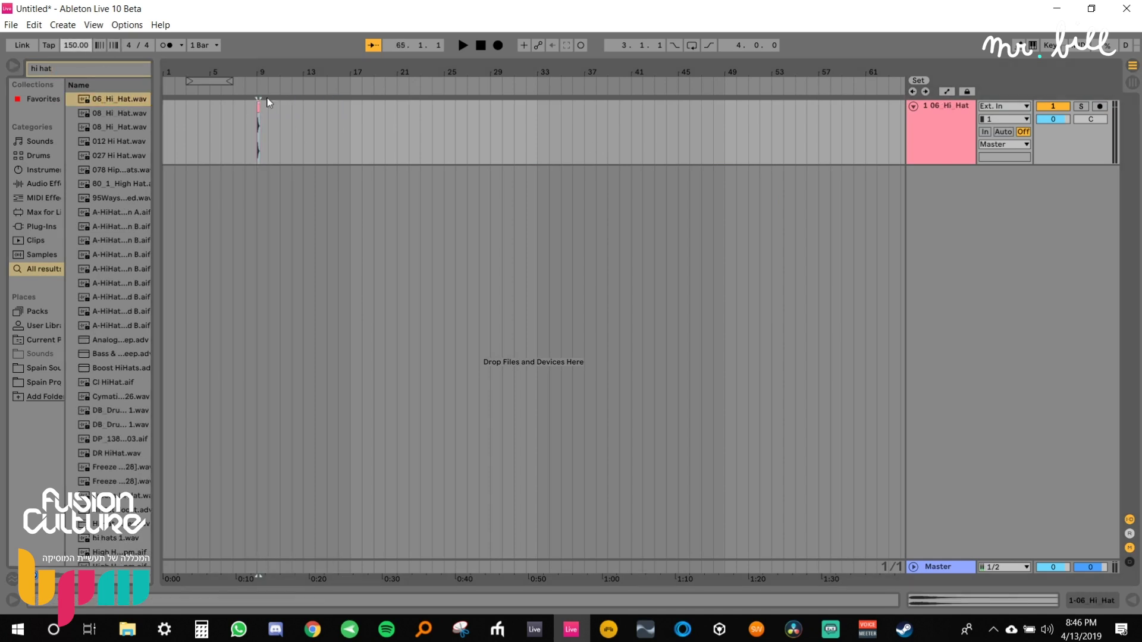
left_click_drag(257, 67, 263, 137)
left_click_drag(318, 107, 307, 109)
Duplicate the one-beat hi-hat clip repeatedly to fill the track from bar 9 to bar 15.
left_click(295, 106)
key("ctrl+d")
key("ctrl+d")
key("ctrl+d")
key("ctrl+d")
key("ctrl+d")
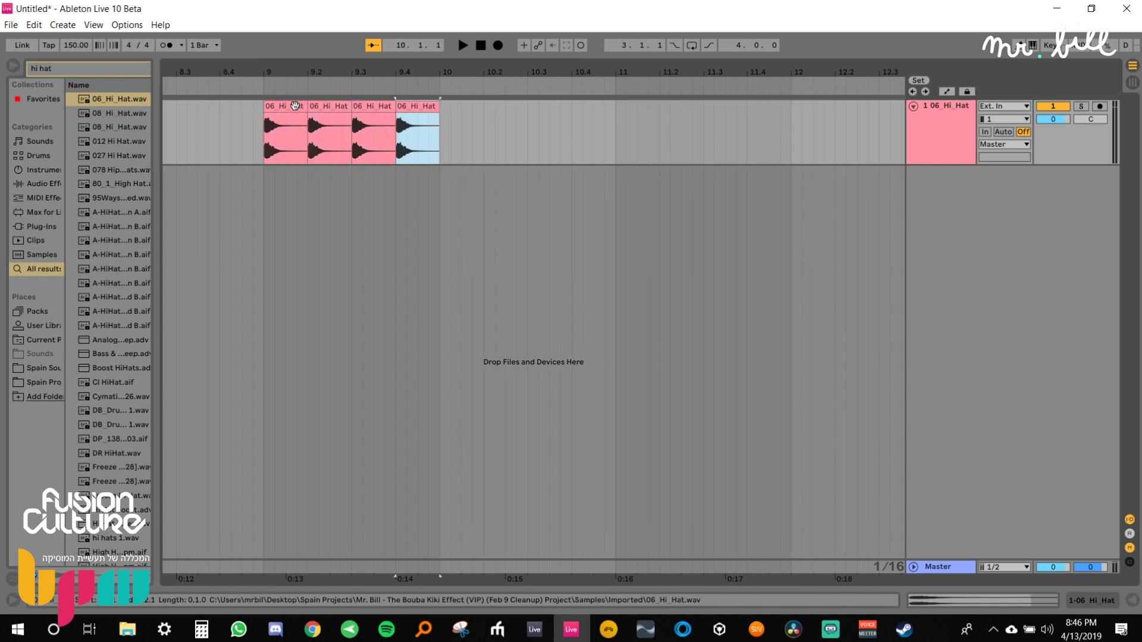
key("ctrl+d")
key("ctrl+d")
left_click(295, 106, "shift")
key("ctrl+d")
key("ctrl+d")
Play the hi-hat pattern from bar 9 and lower its track volume to -3.2 dB.
left_click_drag(408, 69, 409, 30)
left_click(283, 109)
key("space")
left_click_drag(1062, 120, 1062, 128)
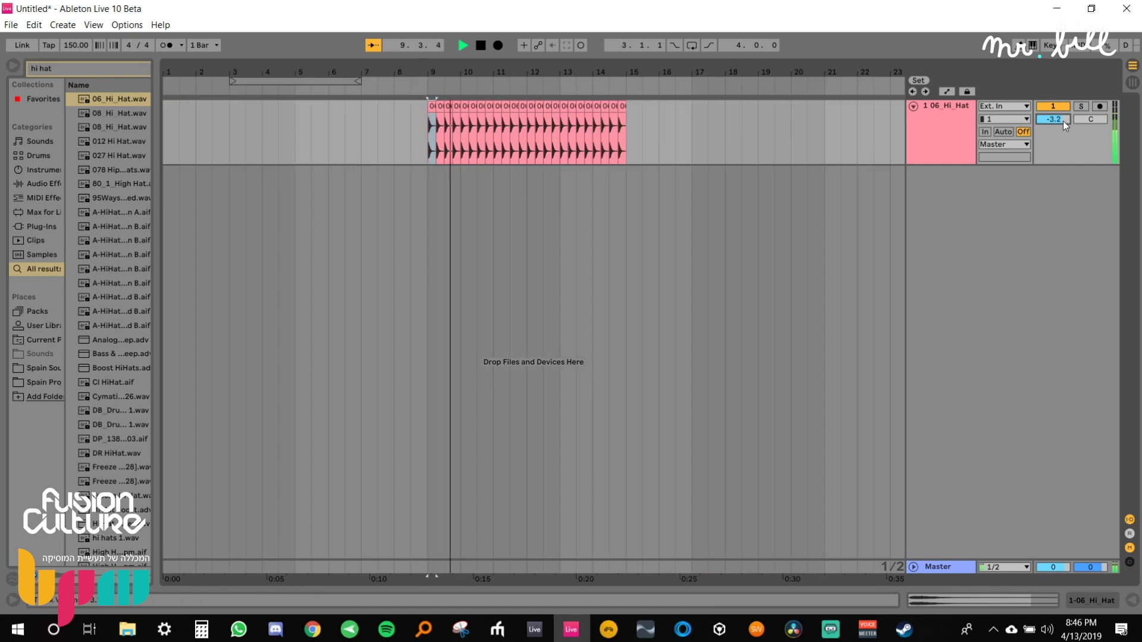
Insert a second audio track, search the browser for "click", and place Click Snare.wav on it at bar 9.
left_click(967, 136)
key("ctrl+t")
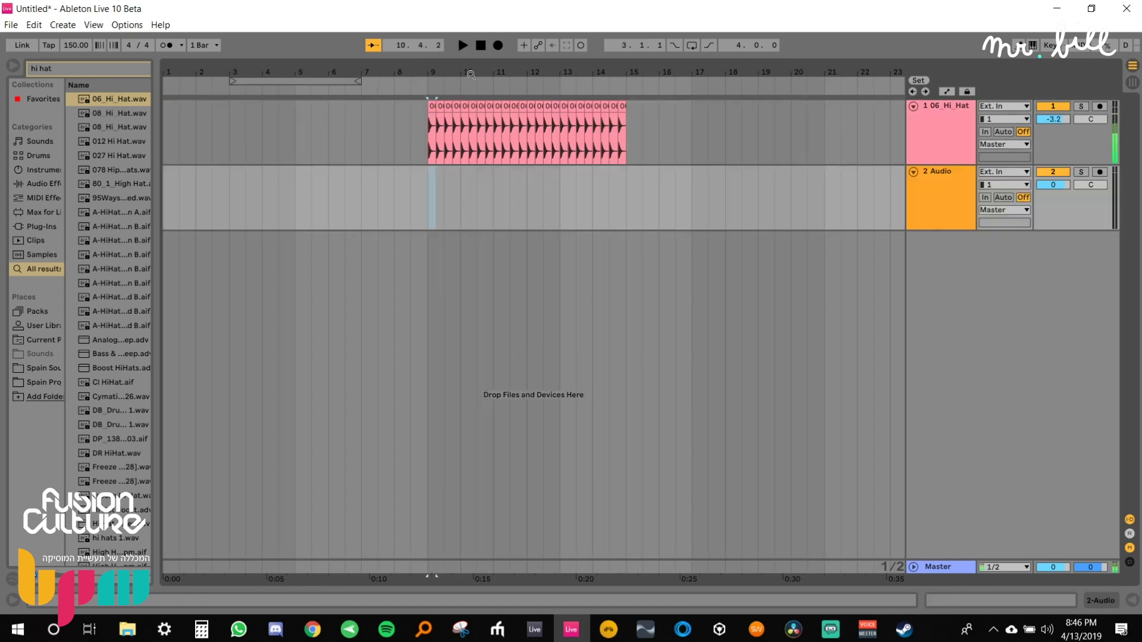
key("space")
type("click")
left_click(122, 143)
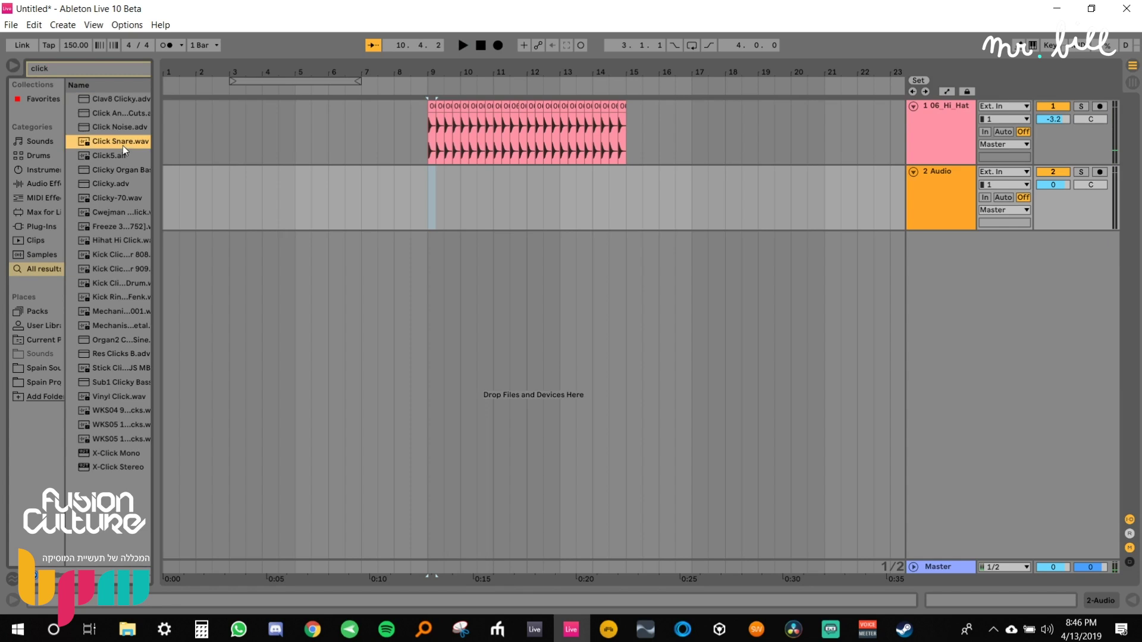
left_click_drag(341, 158, 442, 178)
left_click_drag(443, 73, 285, 164)
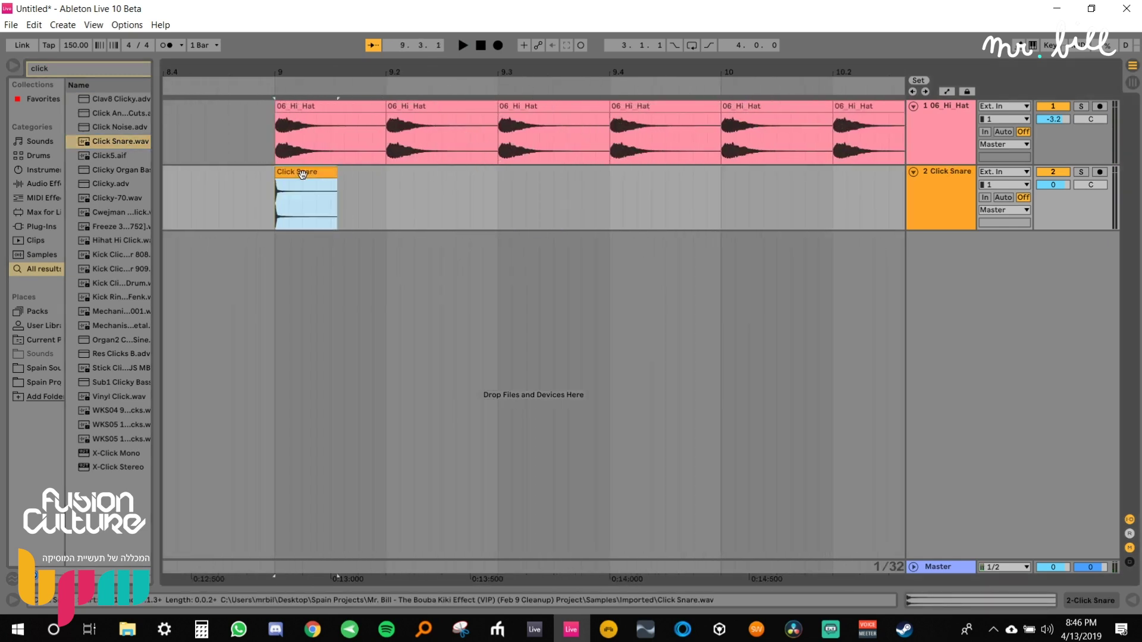
right_click(399, 217)
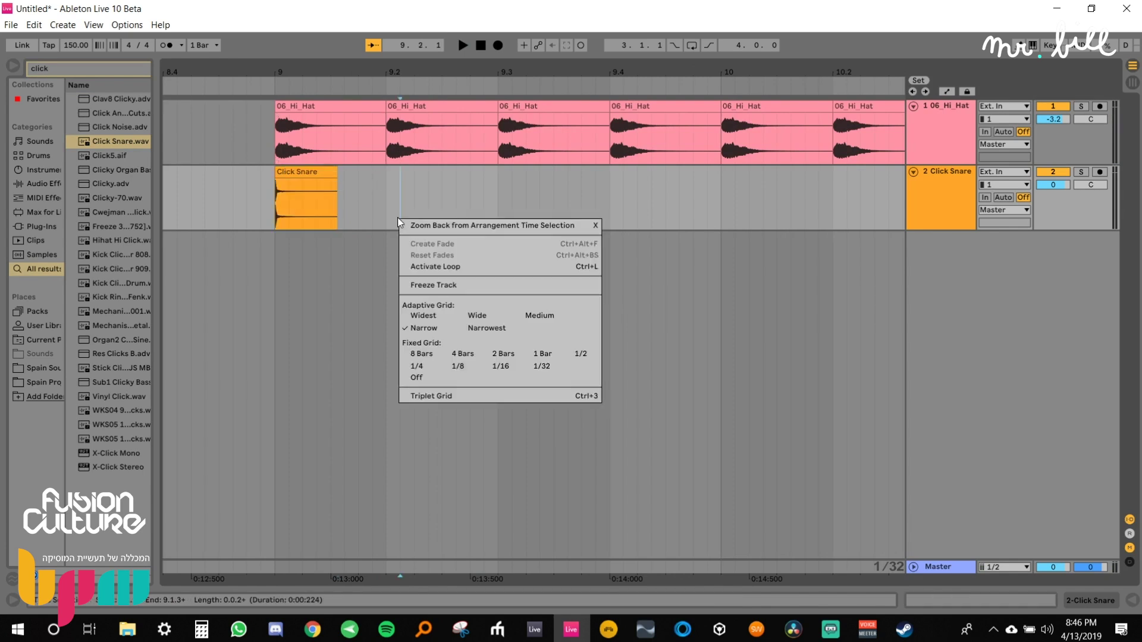
left_click(433, 370)
left_click(384, 214)
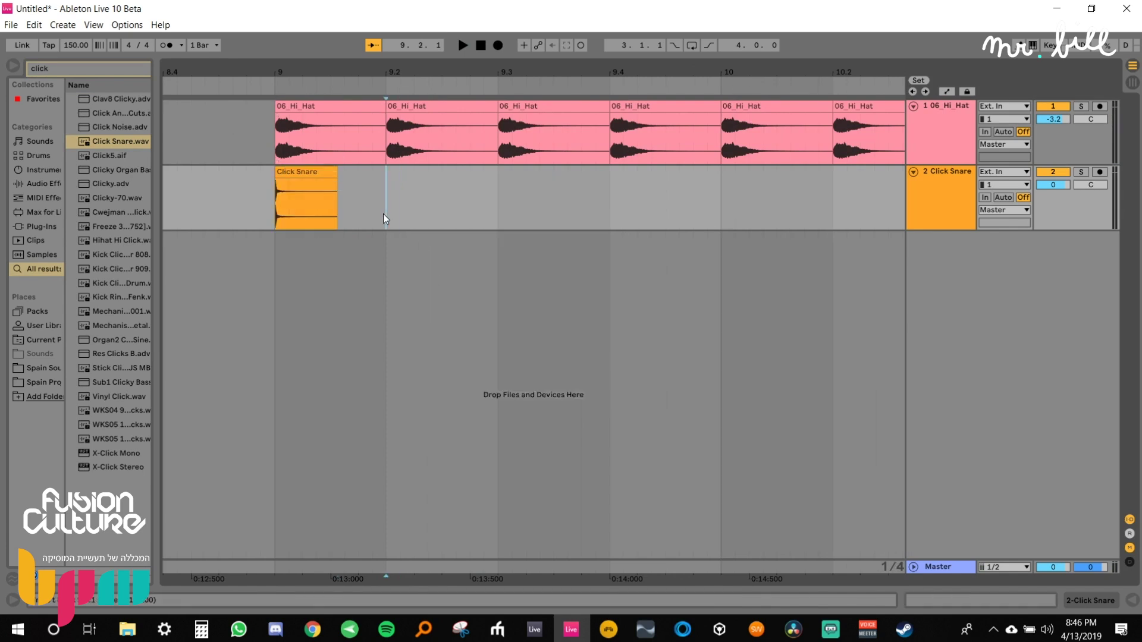
Set the grid to 1/16 and duplicate the Click Snare clip every one and a half beats from bar 9 to bar 12.
right_click(350, 207)
left_click(453, 449)
left_click_drag(425, 213, 273, 198)
key("ctrl+d")
key("ctrl+d")
key("ctrl+d")
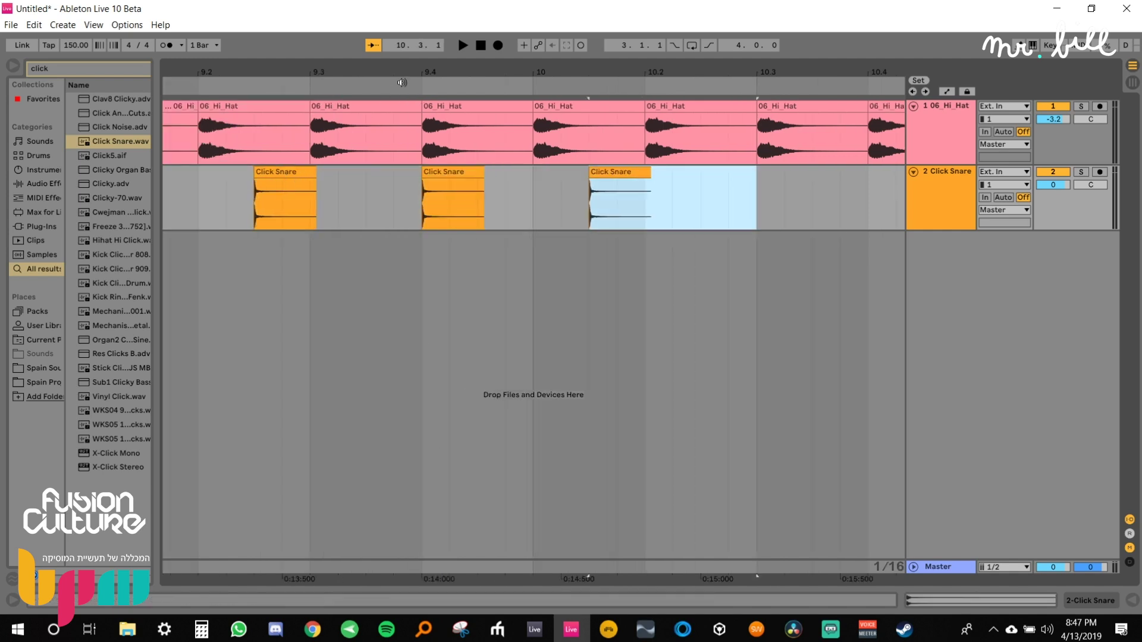
key("ctrl+d")
key("ctrl+d")
key("ctrl+d")
key("ctrl+d")
key("ctrl+d")
key("ctrl+d")
Play both tracks from bar 9 and select one Click Snare repeat of length 0.1.2 just before bar 11.
key("minus")
key("minus")
left_click(298, 142)
key("space")
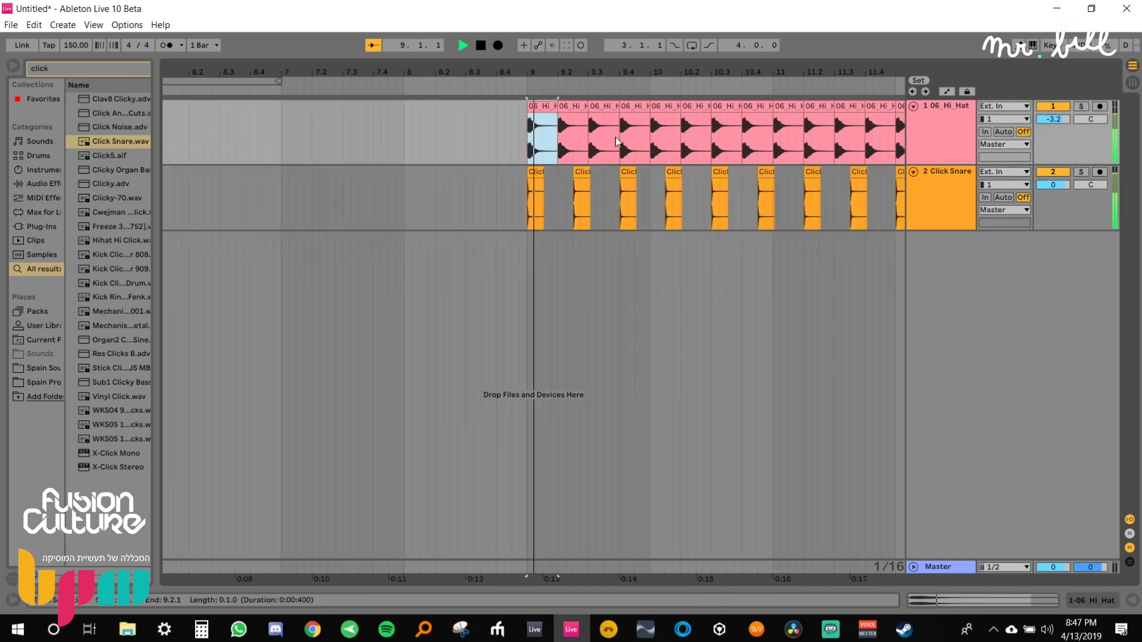
left_click_drag(430, 196, 470, 186)
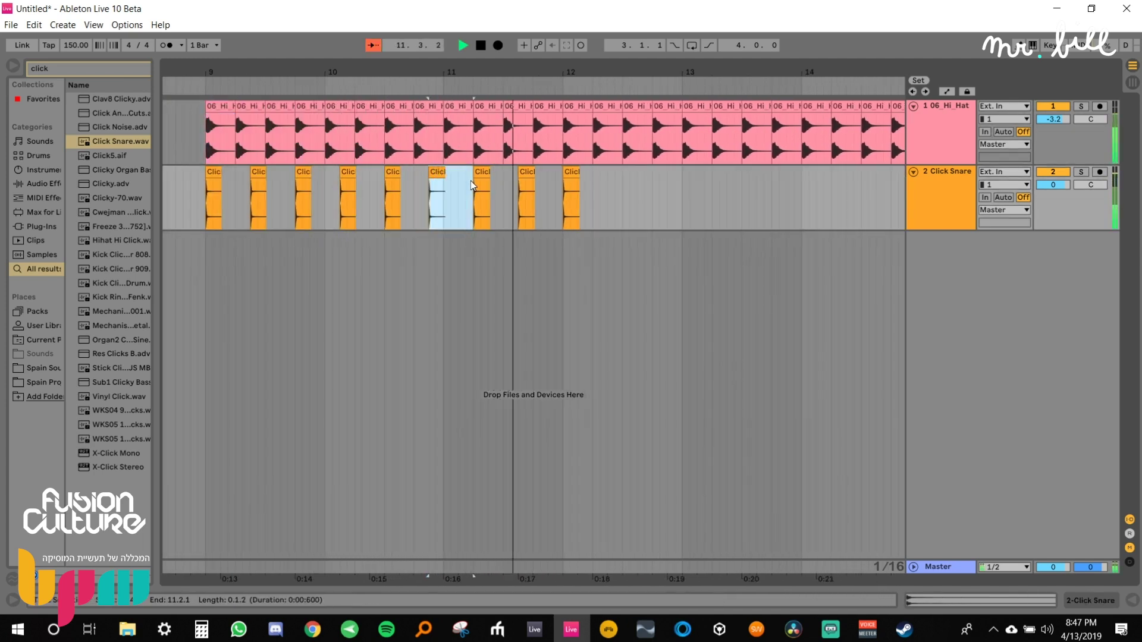
Continue duplicating the Click Snare clip every one and a half beats until the pattern ends just before bar 15, and stop playback.
key("ctrl+d")
key("ctrl+d")
key("ctrl+d")
key("ctrl+d")
key("ctrl+d")
key("ctrl+d")
key("ctrl+d")
key("ctrl+d")
key("ctrl+d")
key("ctrl+d")
key("ctrl+d")
key("ctrl+d")
key("ctrl+z")
key("ctrl+z")
key("space")
Play the pattern from bar 9 with the hi-hat soloed, with both tracks together, and with the hi-hat track muted.
left_click_drag(676, 65, 777, 43)
left_click(376, 128)
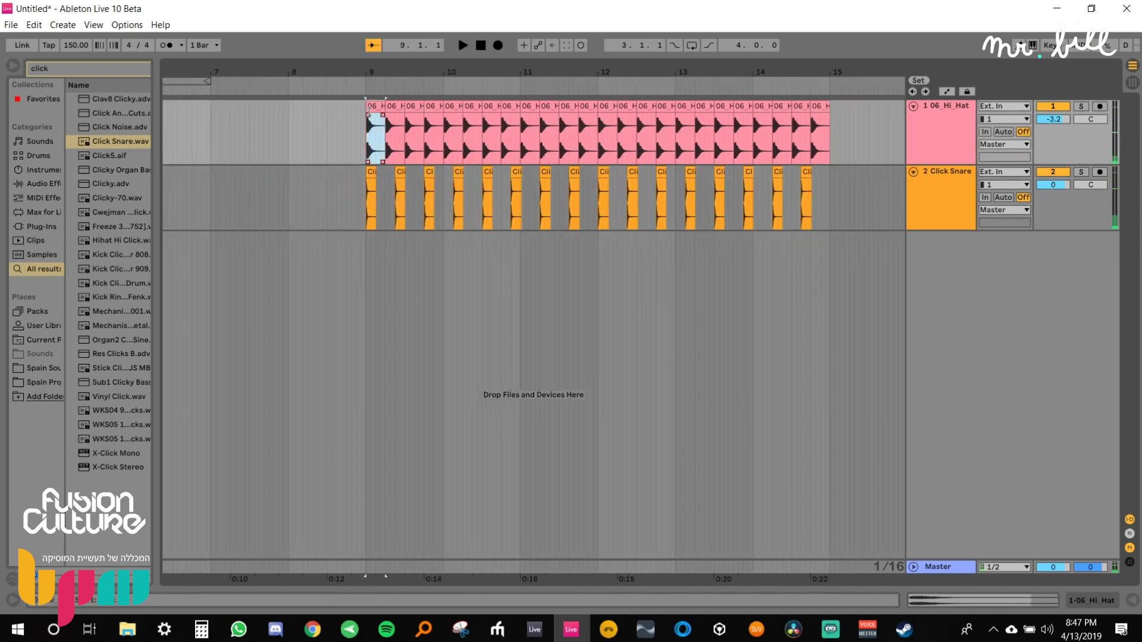
left_click(1081, 107)
key("space")
left_click(1081, 107)
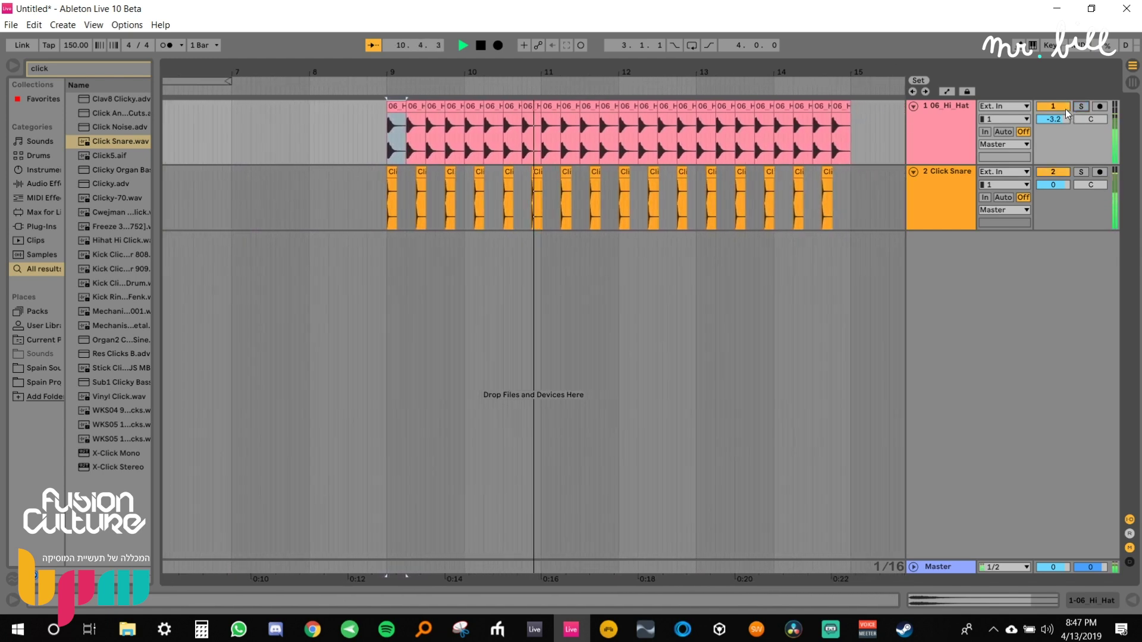
left_click(1051, 105)
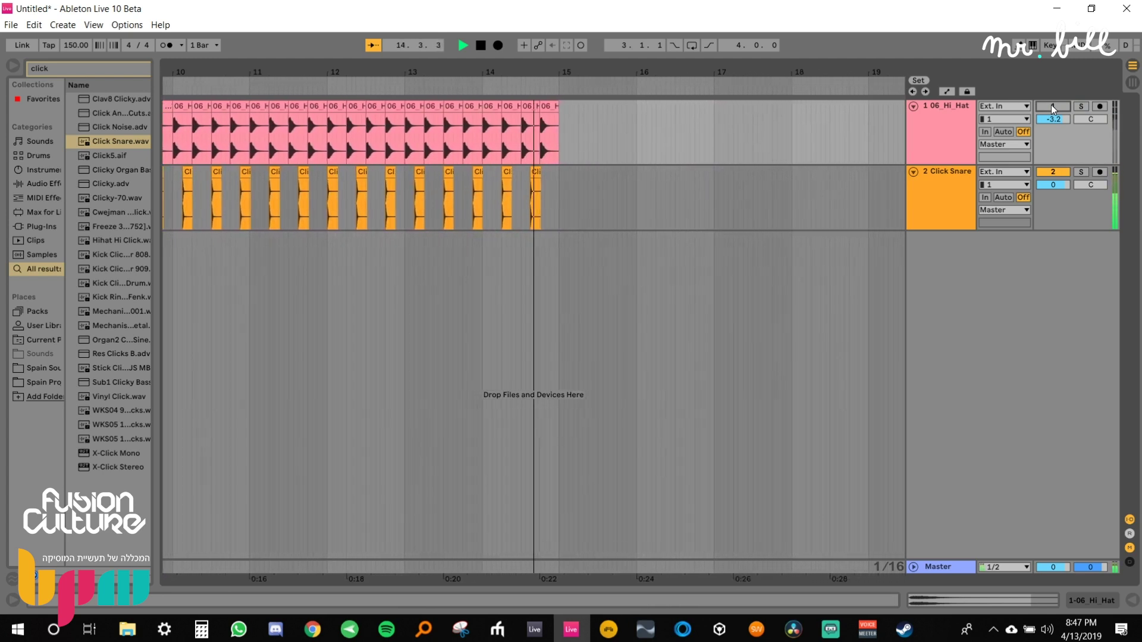
key("space")
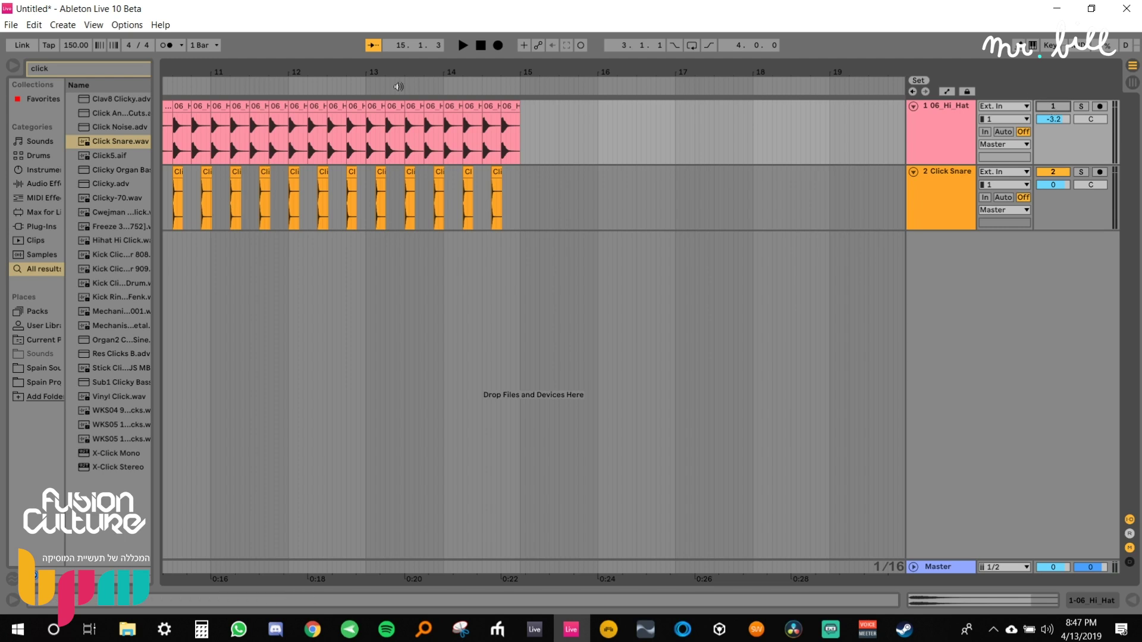
Set the arrangement grid to 1/1 and show the whole pattern from bar 9 to bar 15.
left_click_drag(430, 67, 683, 65)
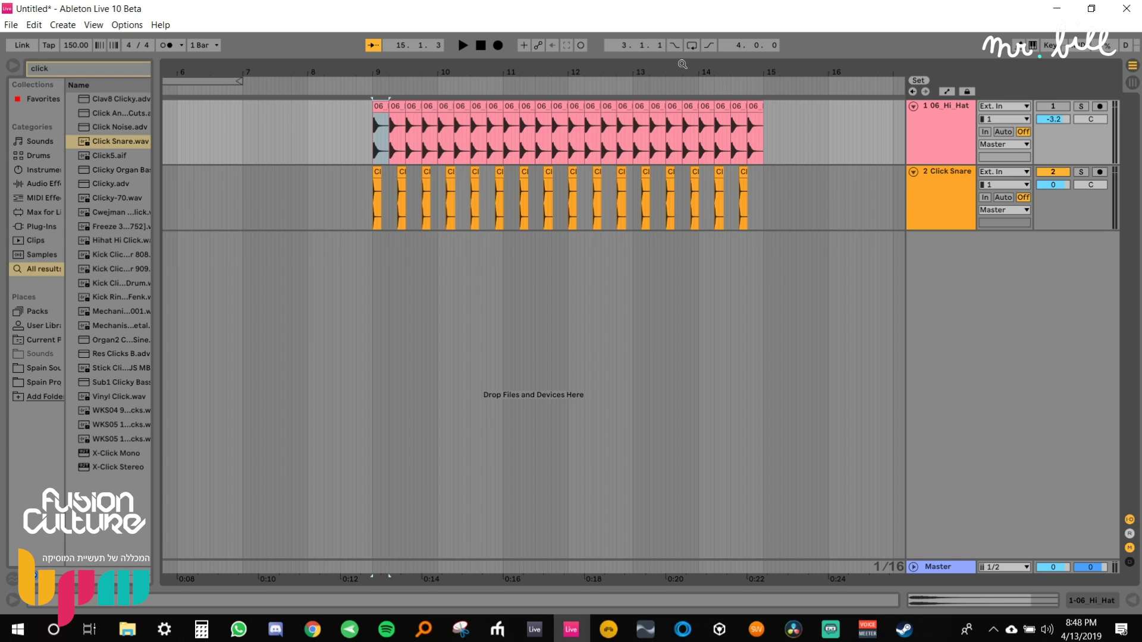
right_click(800, 126)
left_click(948, 262)
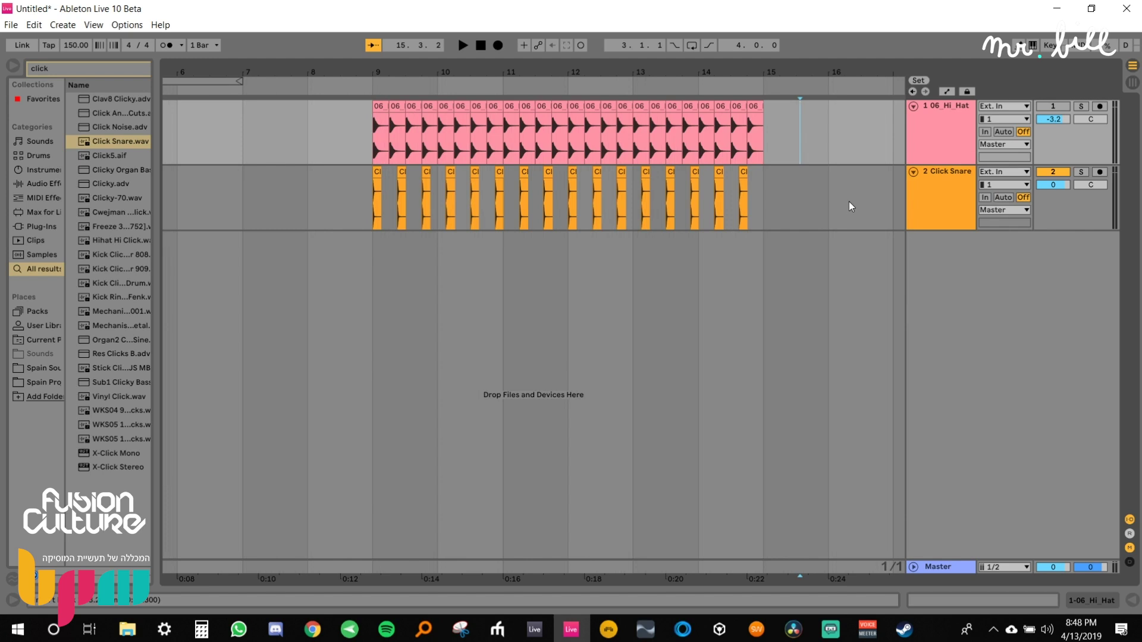
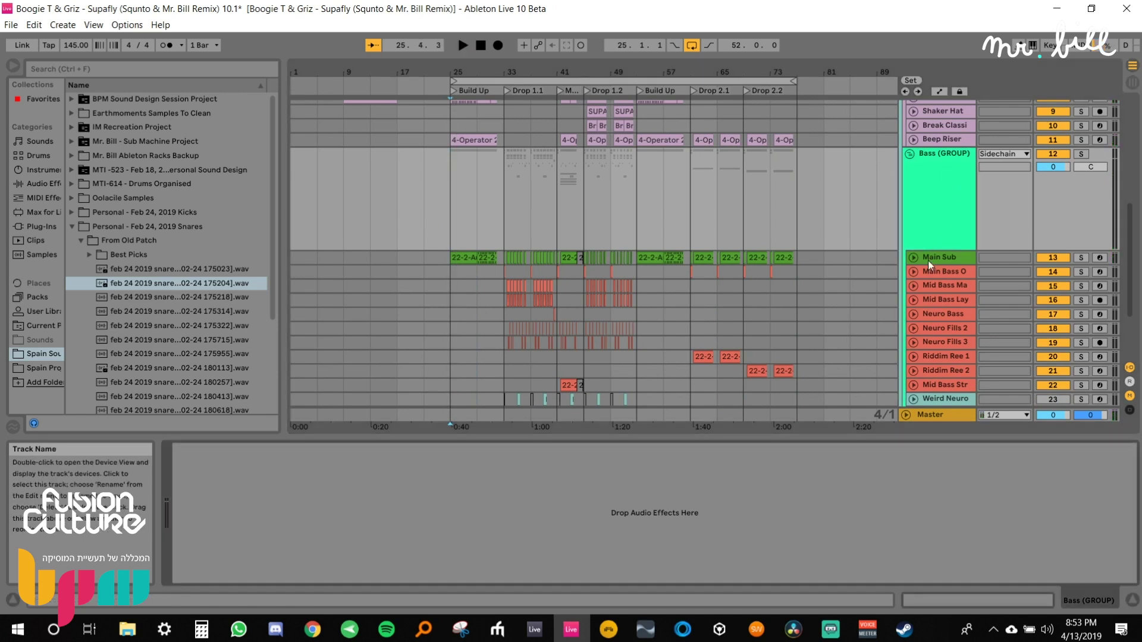
Show the Sidechain group's devices, review the Breaks and Bass groups, and unfold the Instruments and FX & Vox groups.
scroll(912, 300, "up", 5)
double_click(941, 191)
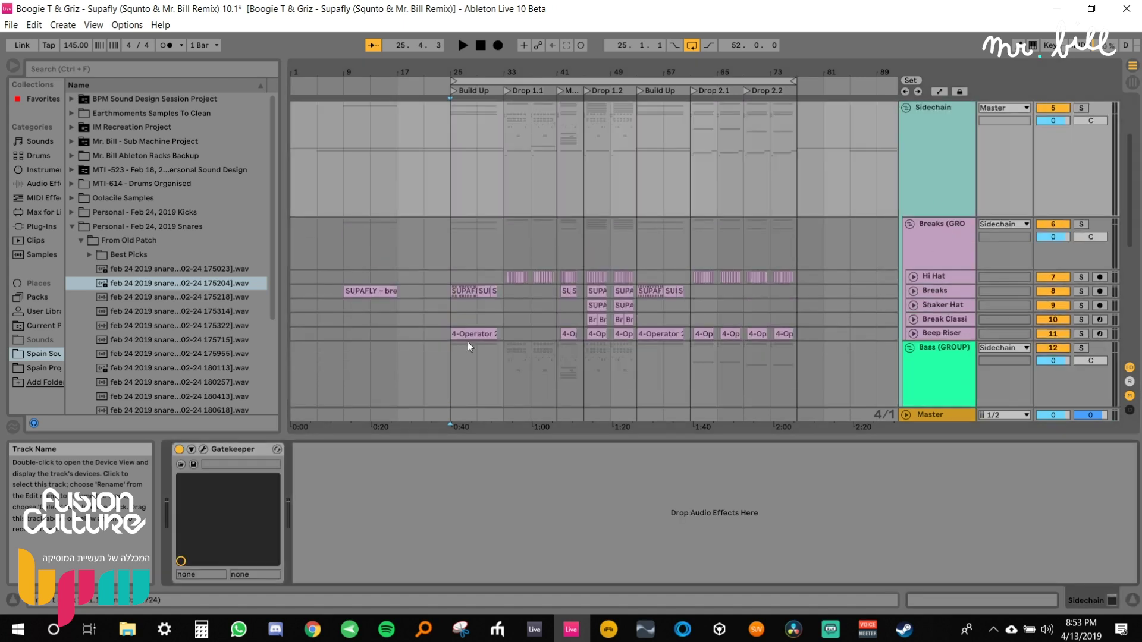
scroll(818, 348, "down", 5)
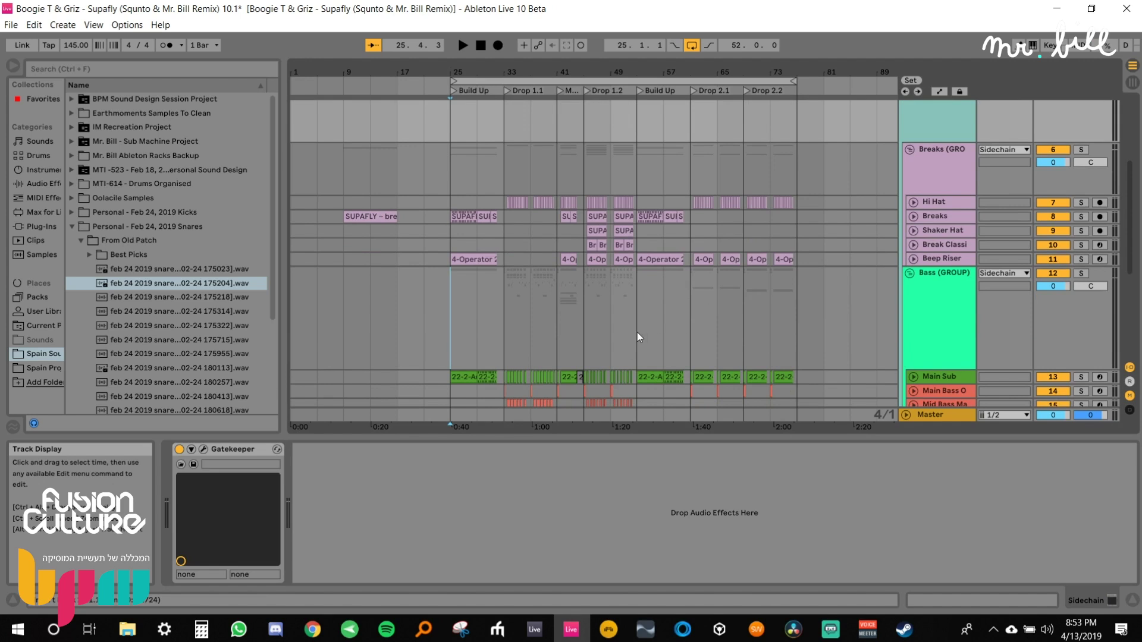
scroll(618, 321, "down", 7)
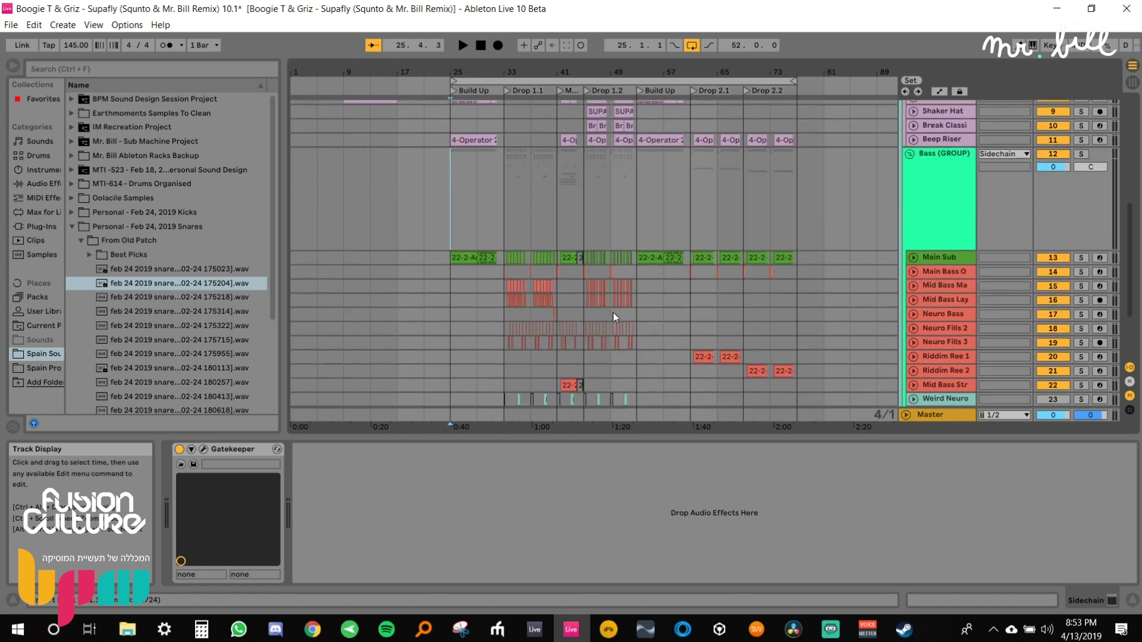
scroll(844, 341, "down", 6)
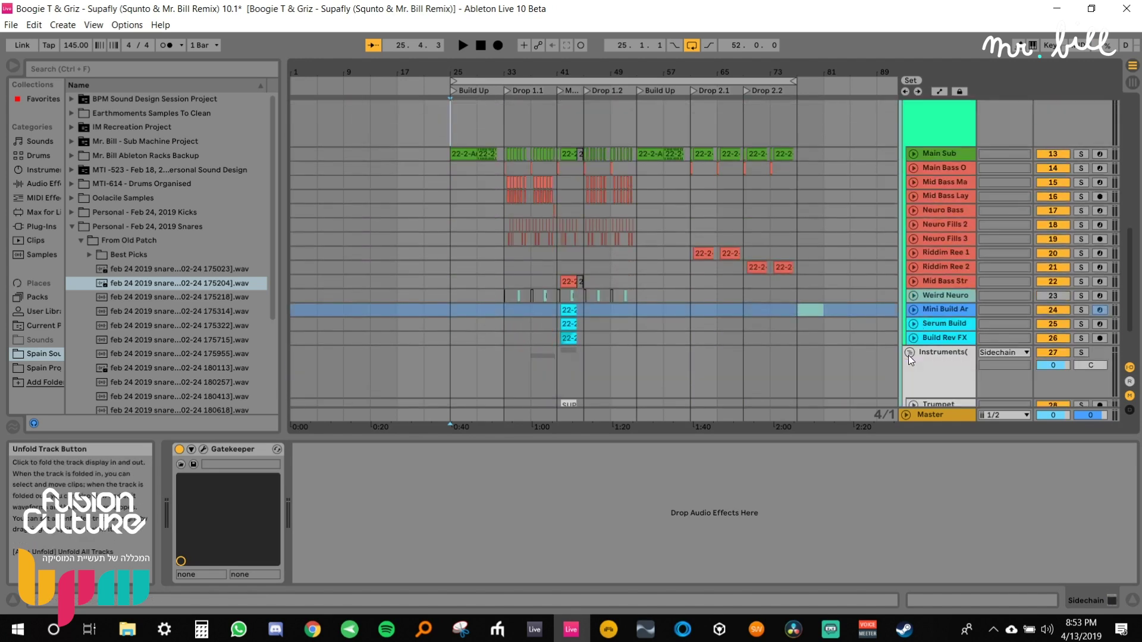
left_click(908, 353)
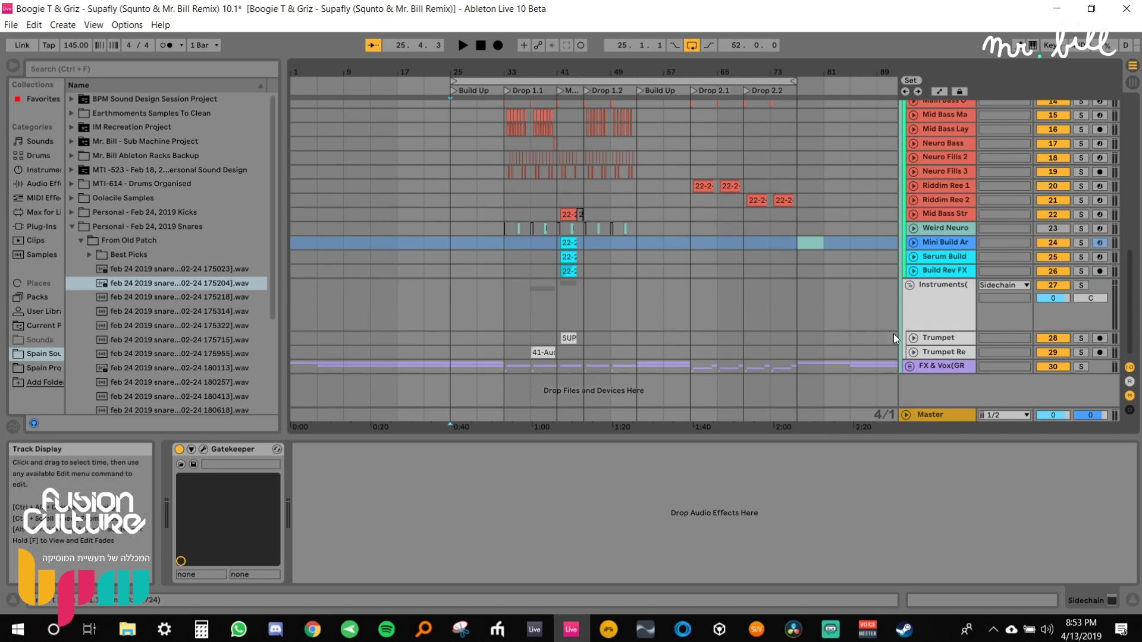
left_click(909, 366)
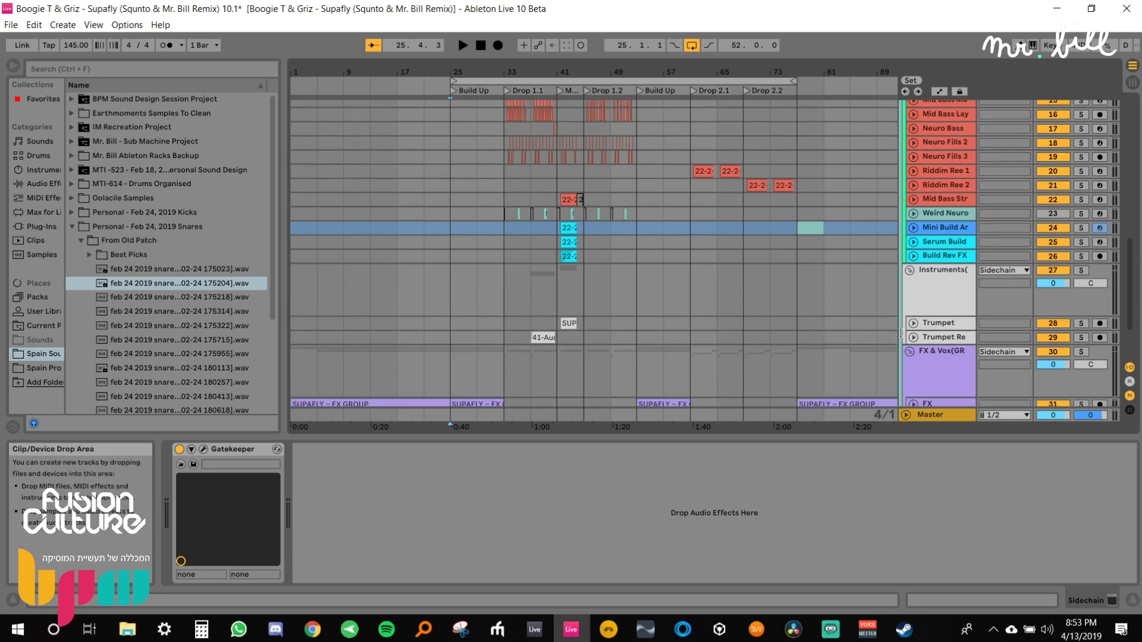
Open the FabFilter Pro-L 2 window on the Master track and play the song from the Build Up at bar 25.
left_click(944, 415)
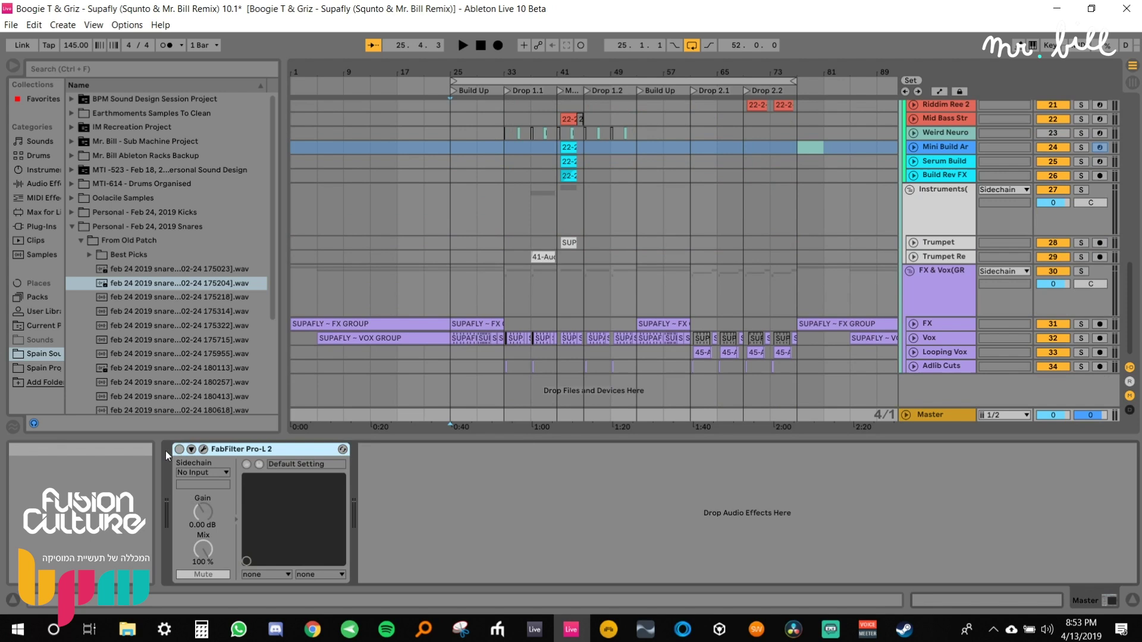
left_click(203, 449)
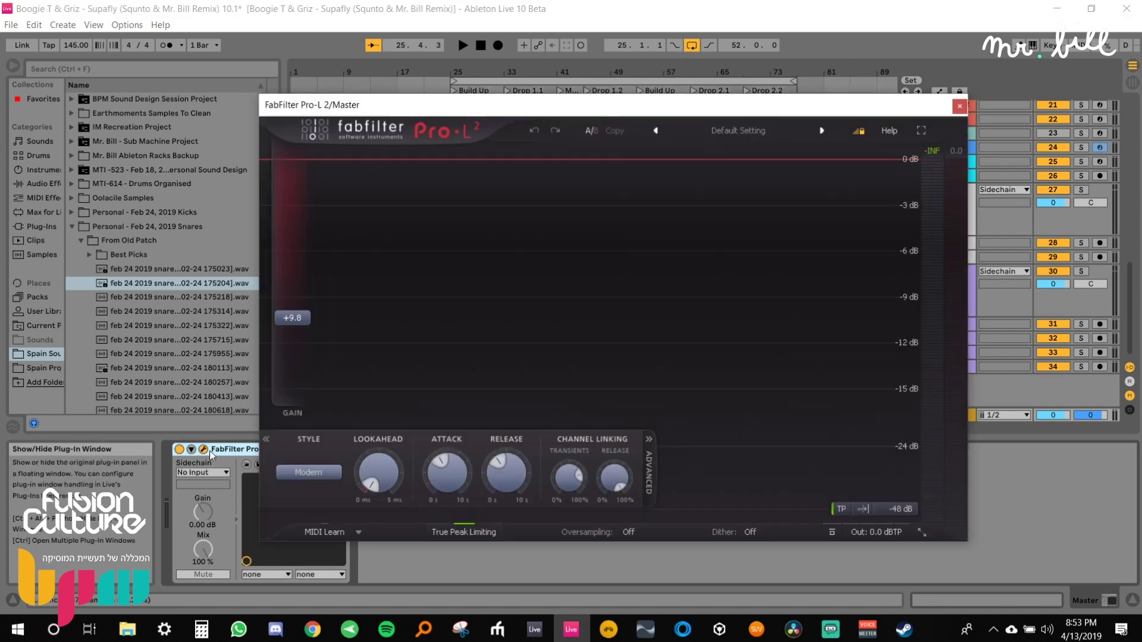
key("space")
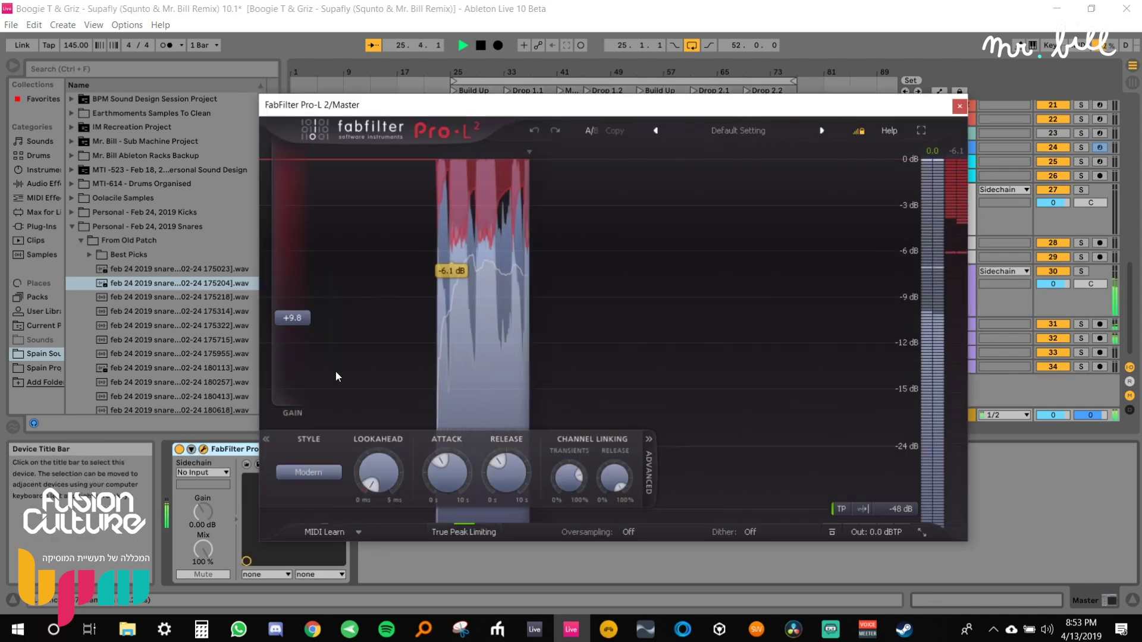
left_click_drag(830, 105, 372, 253)
Examine the limiter's gain reduction from the Build Up into Drop 1.2 with playback follow resumed, and close the plug-in window.
scroll(625, 197, "up", 5)
scroll(623, 197, "up", 6)
left_click_drag(496, 72, 624, 129)
left_click_drag(362, 256, 642, 125)
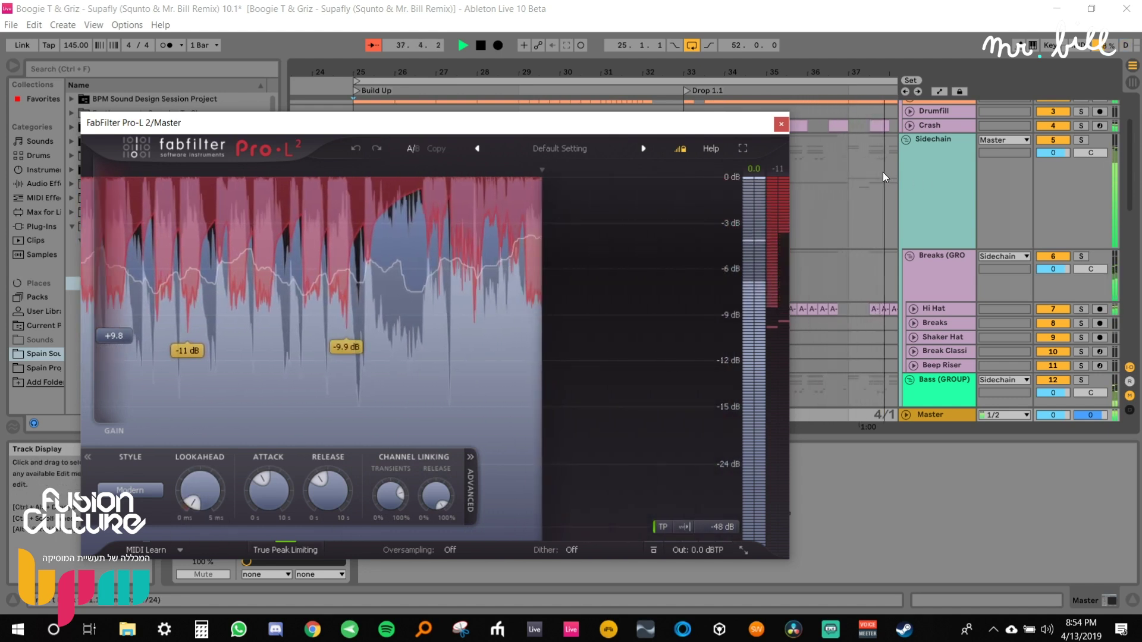
left_click(373, 45)
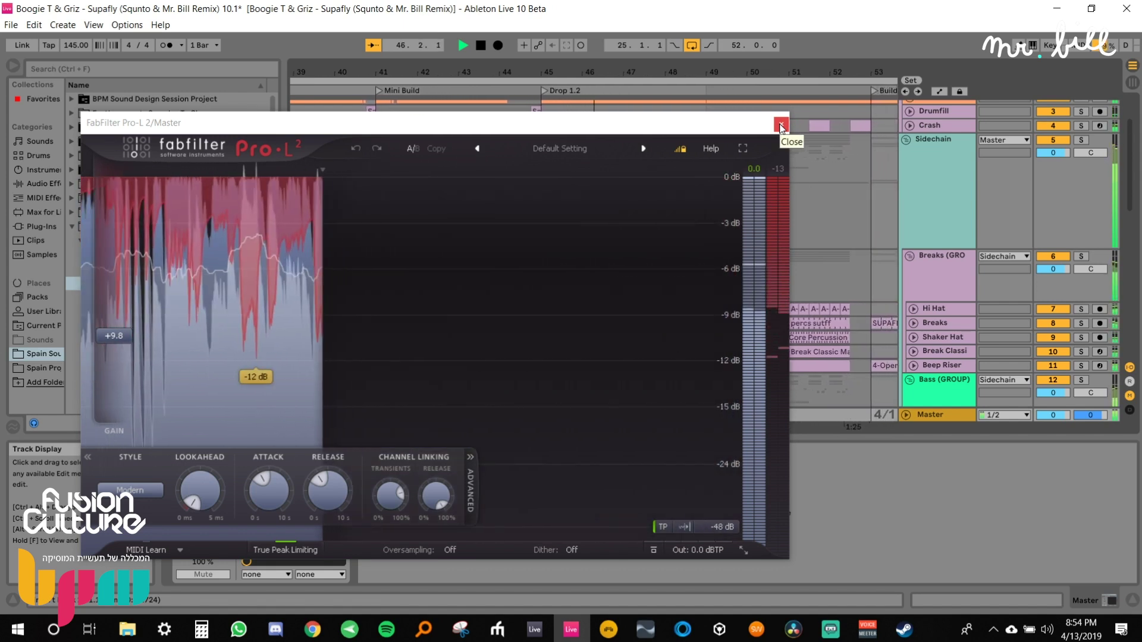
left_click(781, 126)
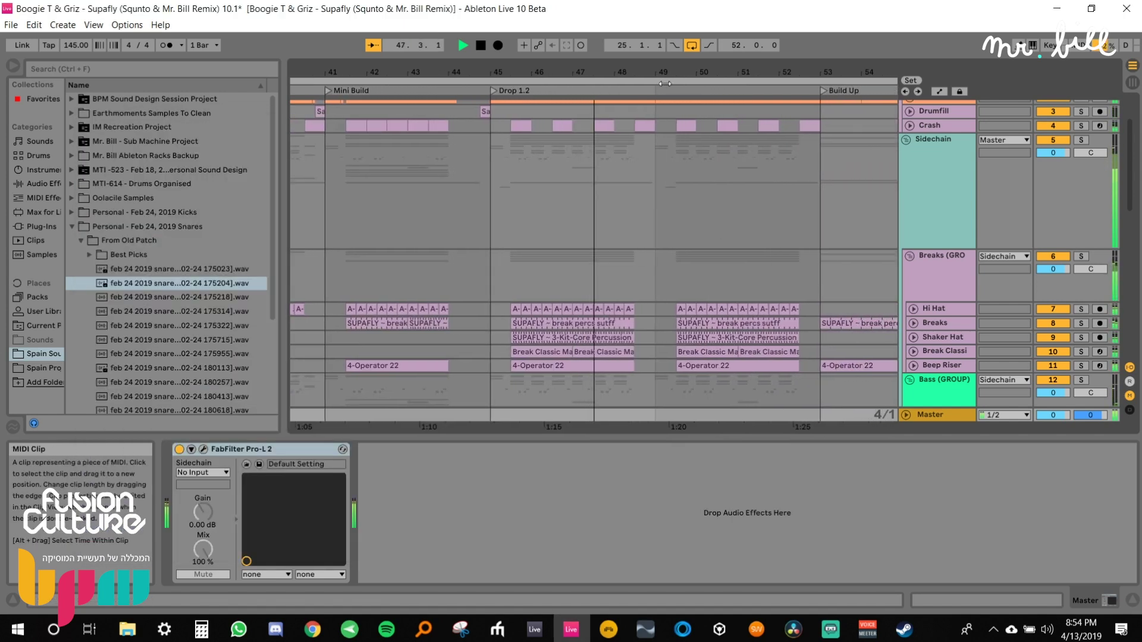
Deactivate FabFilter Pro-L 2 on the Master track and play Drop 1.2 from bar 45 without it.
scroll(882, 314, "down", 3)
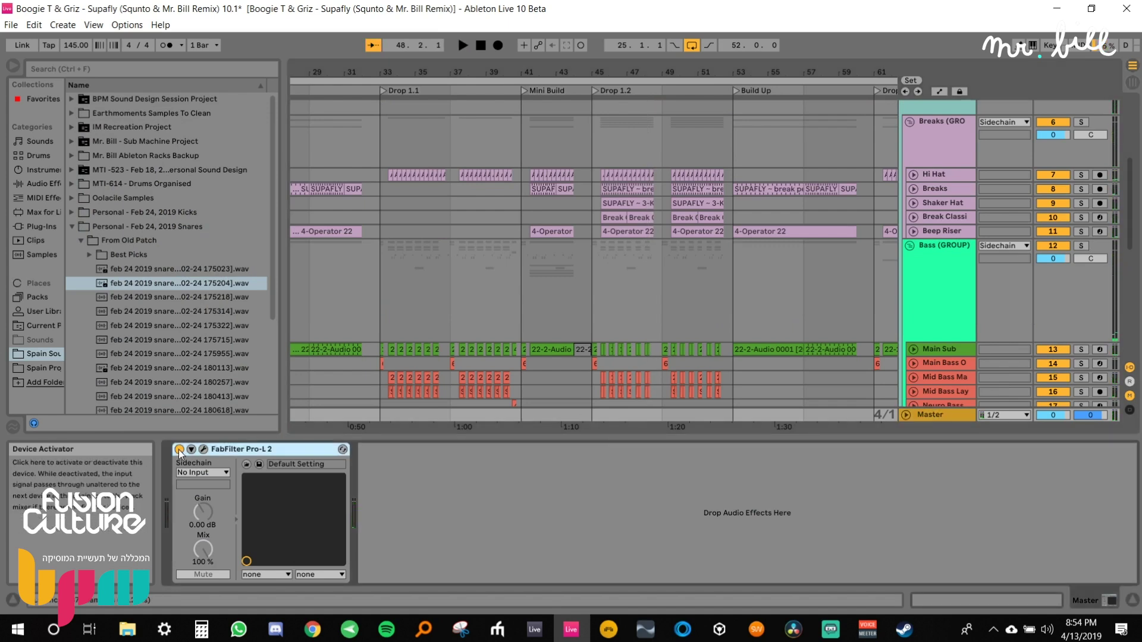
left_click(590, 425)
left_click(179, 449)
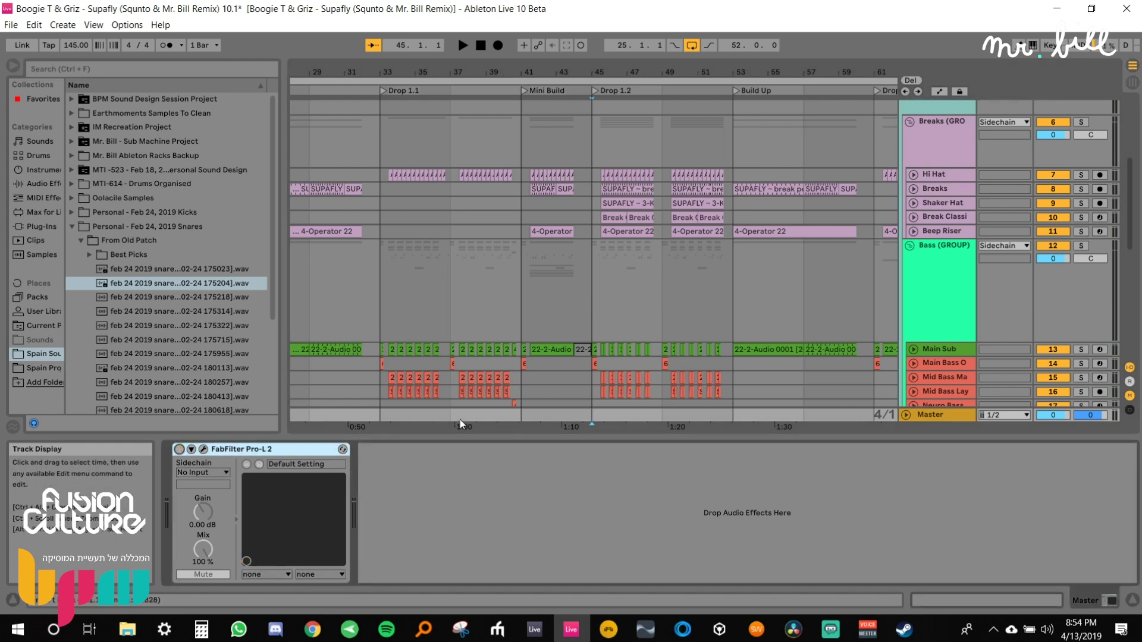
key("space")
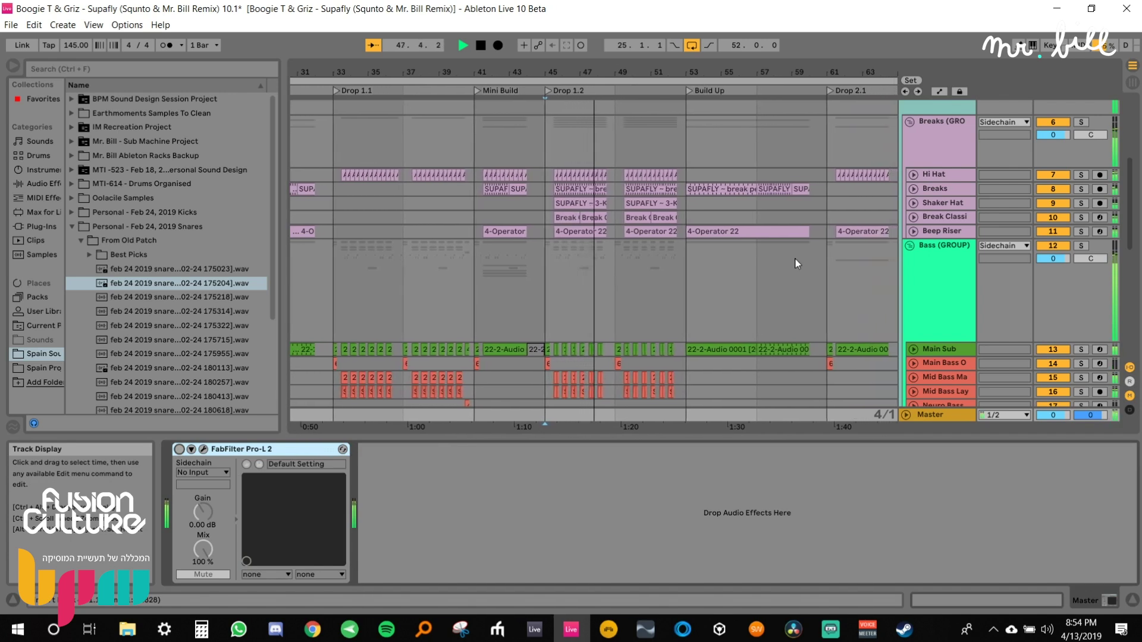
scroll(795, 258, "up", 3)
key("space")
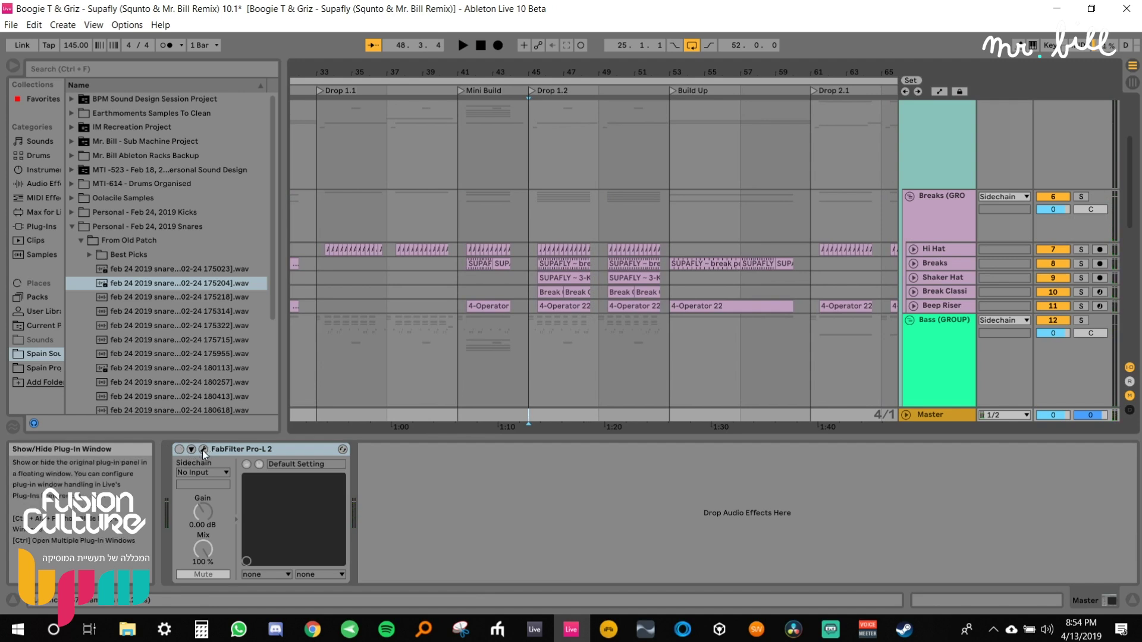
Open the FabFilter Pro-L 2 window and examine its Lookahead setting.
left_click(203, 450)
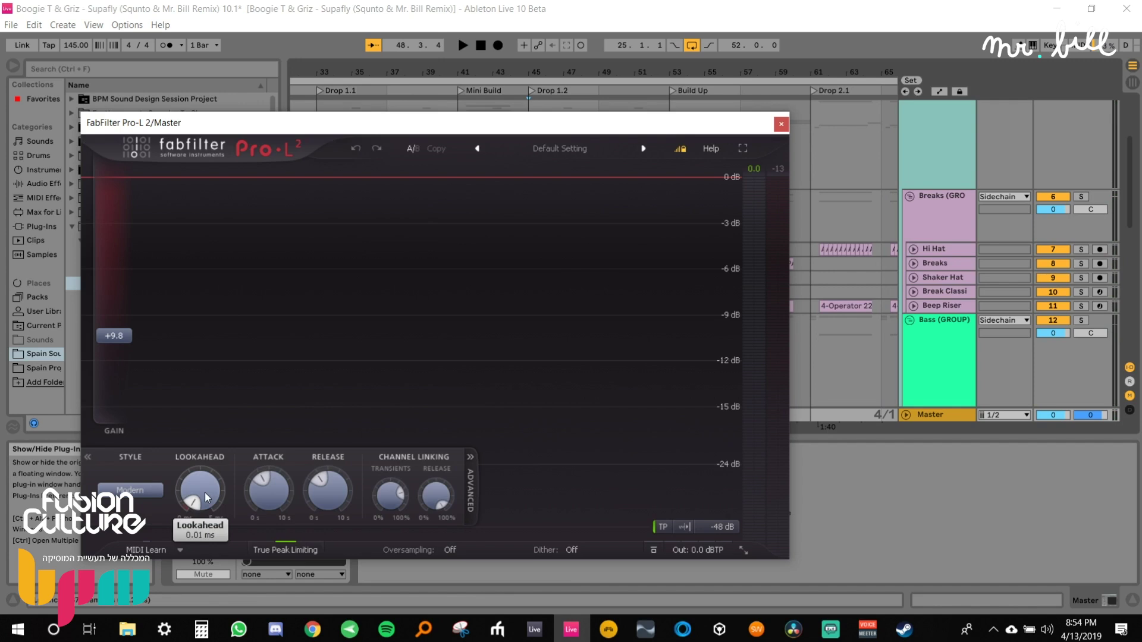
mouse_move(207, 497)
left_click_drag(308, 124, 553, 104)
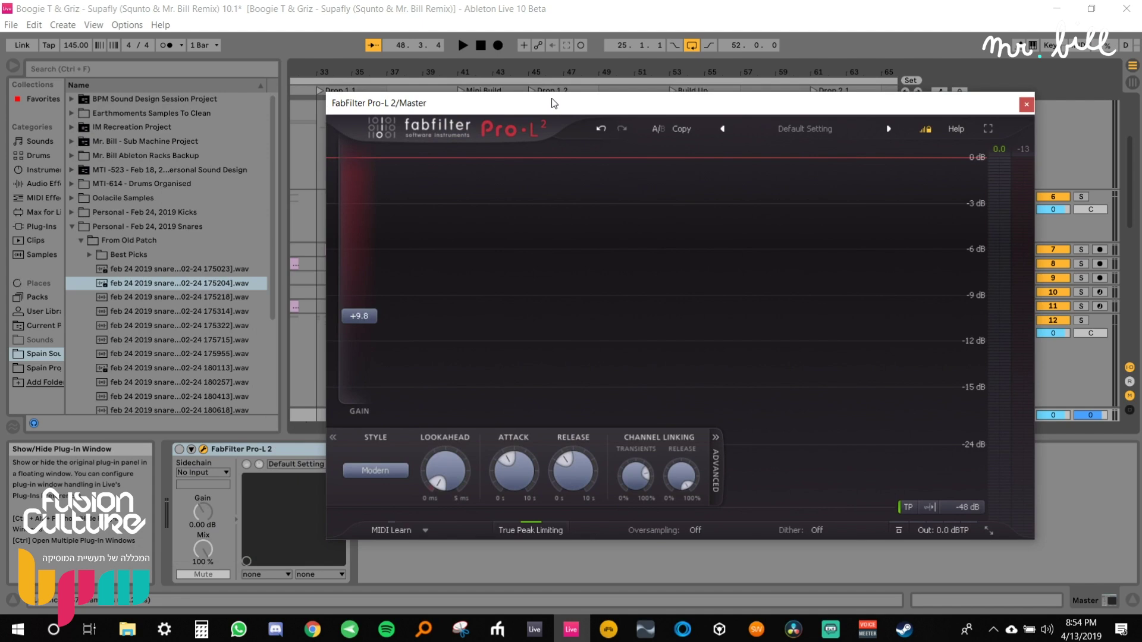
mouse_move(448, 470)
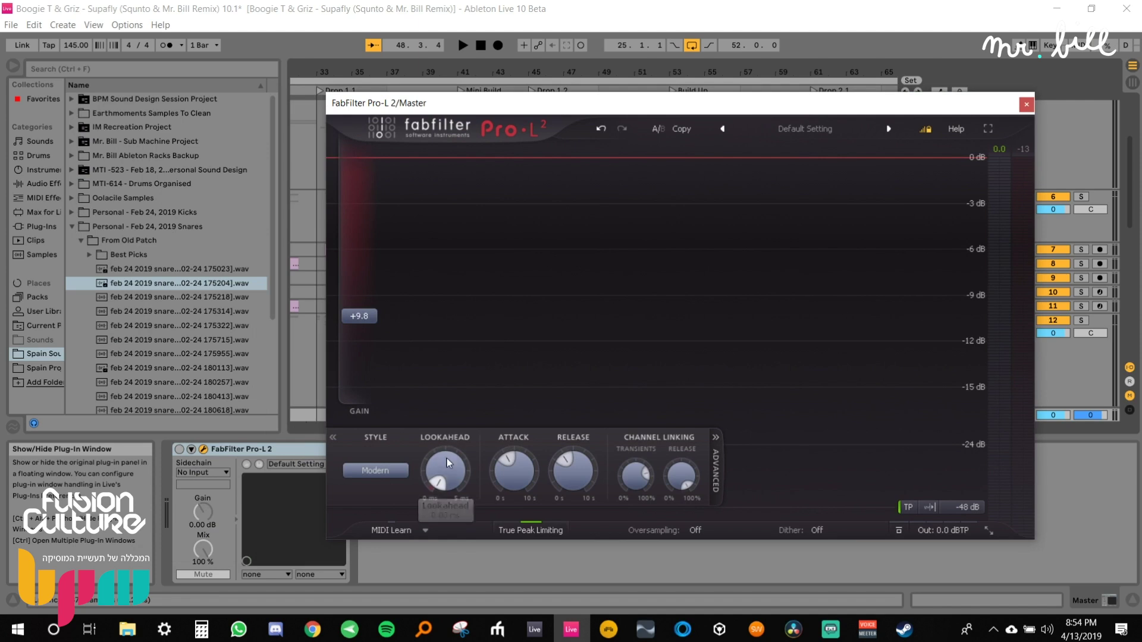
left_click(1026, 105)
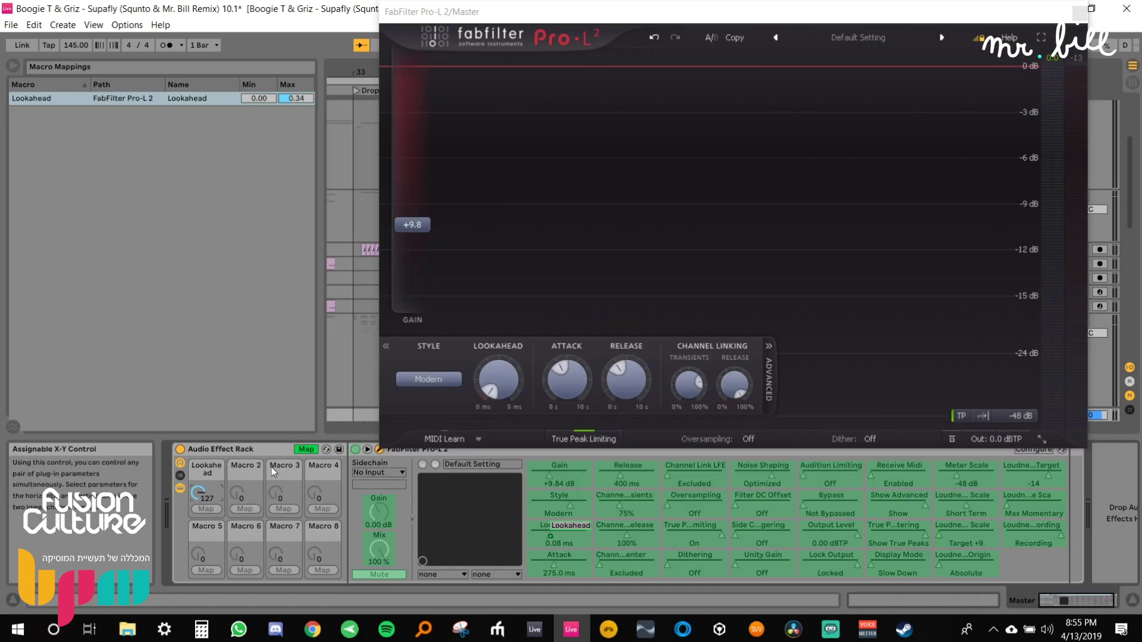
Delete the Lookahead macro mapping from the Audio Effect Rack, leave mapping mode, and close the Pro-L 2 window.
left_click(306, 449)
left_click(306, 449)
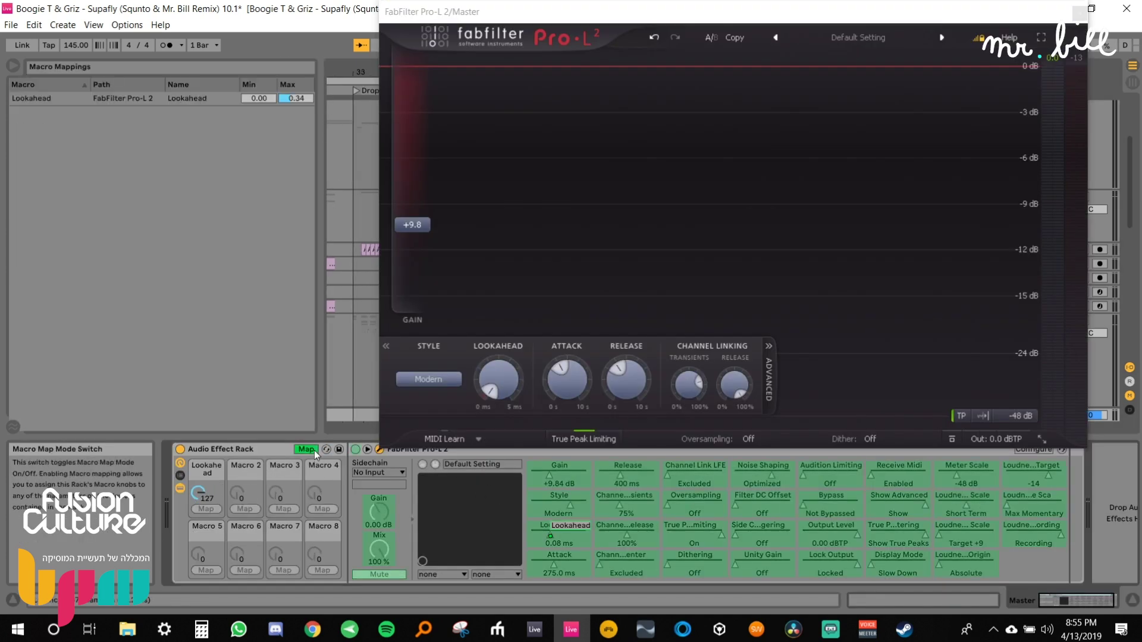
left_click(137, 98)
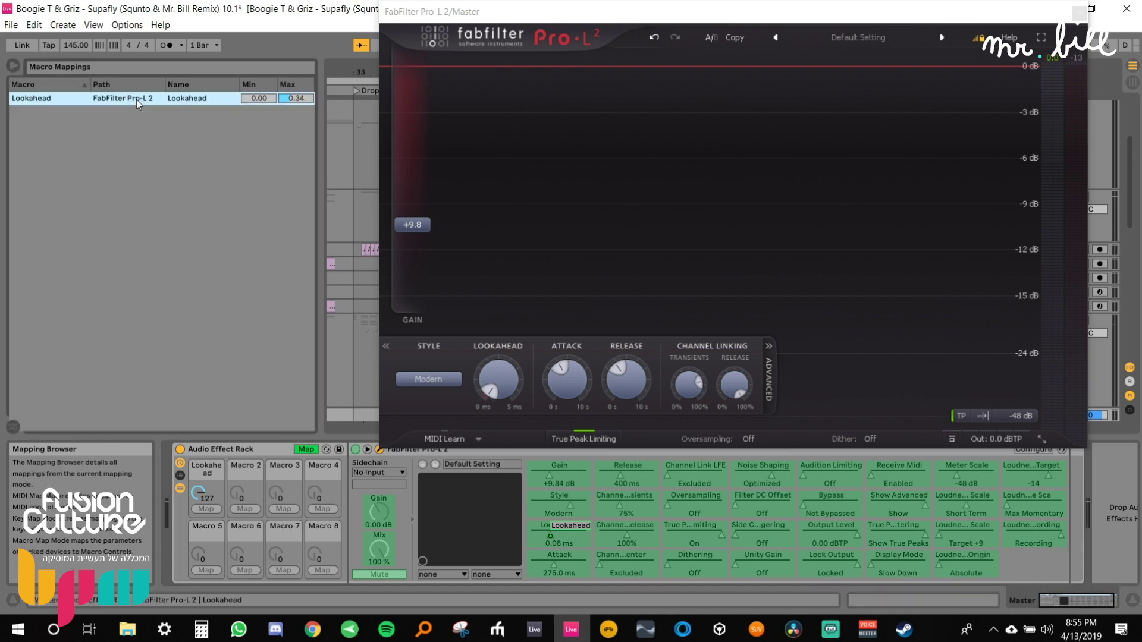
key("Delete")
left_click(306, 449)
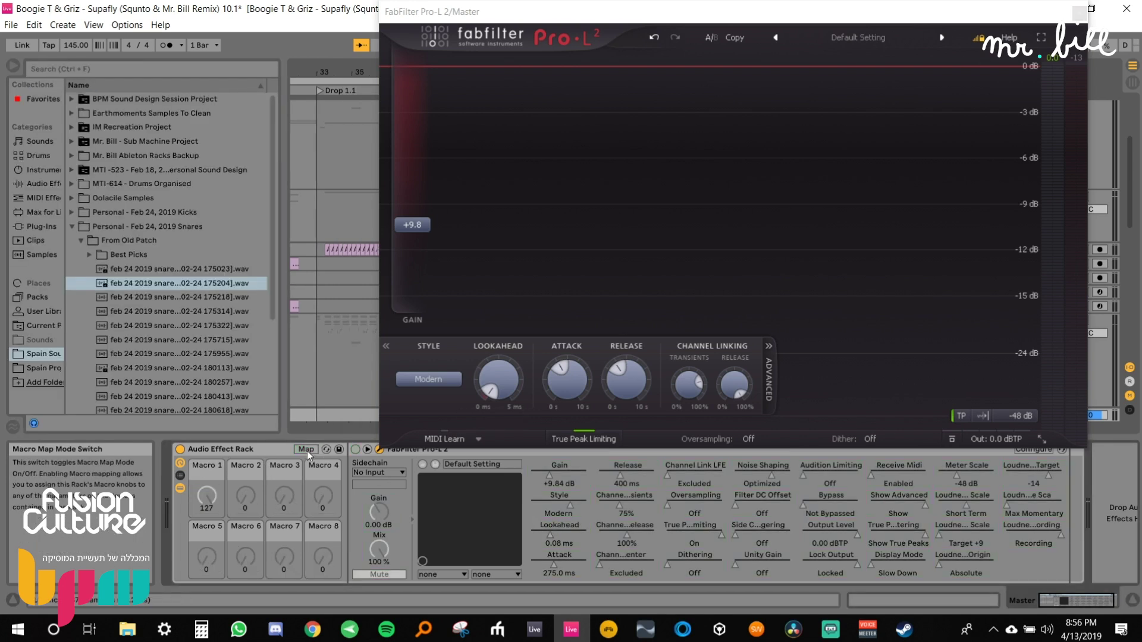
left_click(1133, 14)
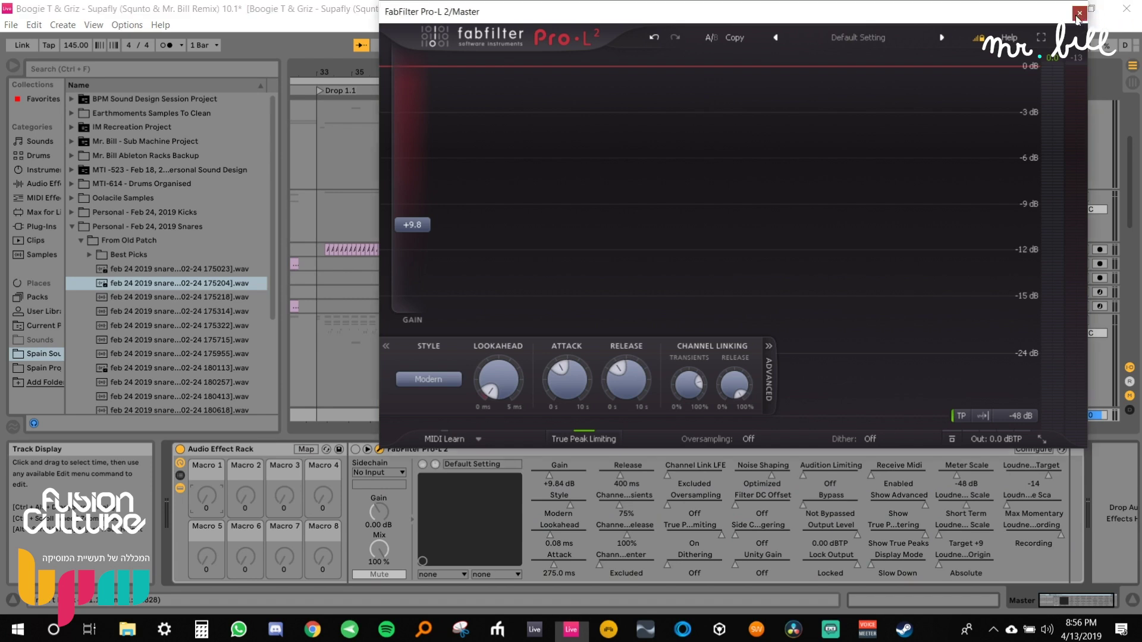
Fold the Audio Effect Rack, search the browser for "sat", and add a deactivated Saturator after the rack on the Master track.
double_click(266, 447)
key("ctrl+f")
type("sat")
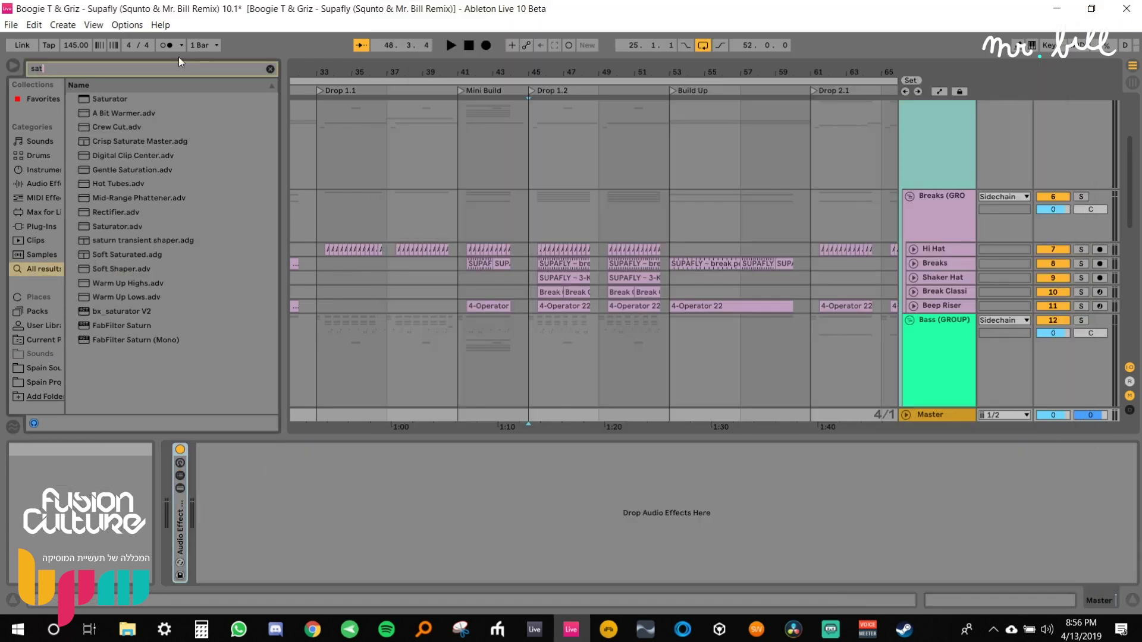
left_click(117, 99)
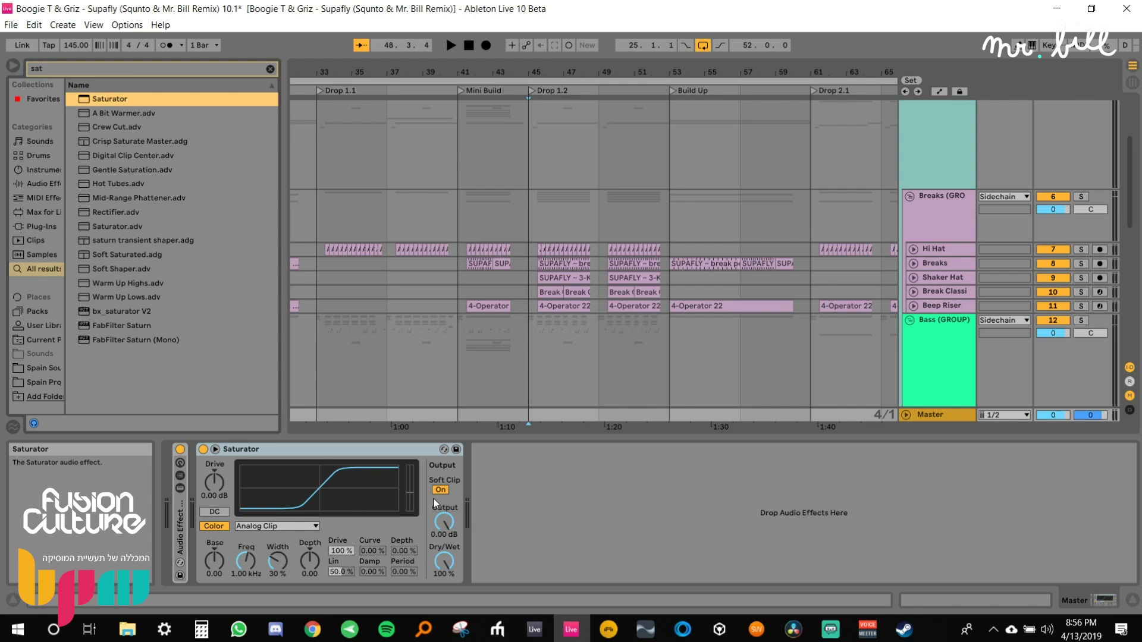
left_click(204, 449)
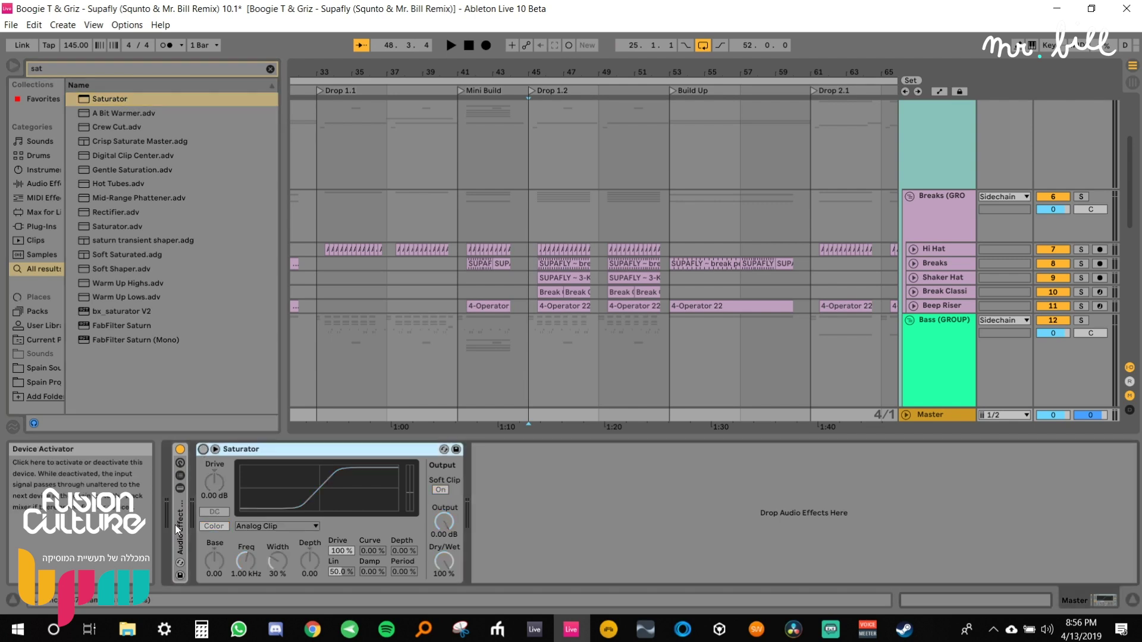
Unfold the Audio Effect Rack and open the FabFilter Pro-L 2 window.
double_click(181, 510)
left_click(367, 450)
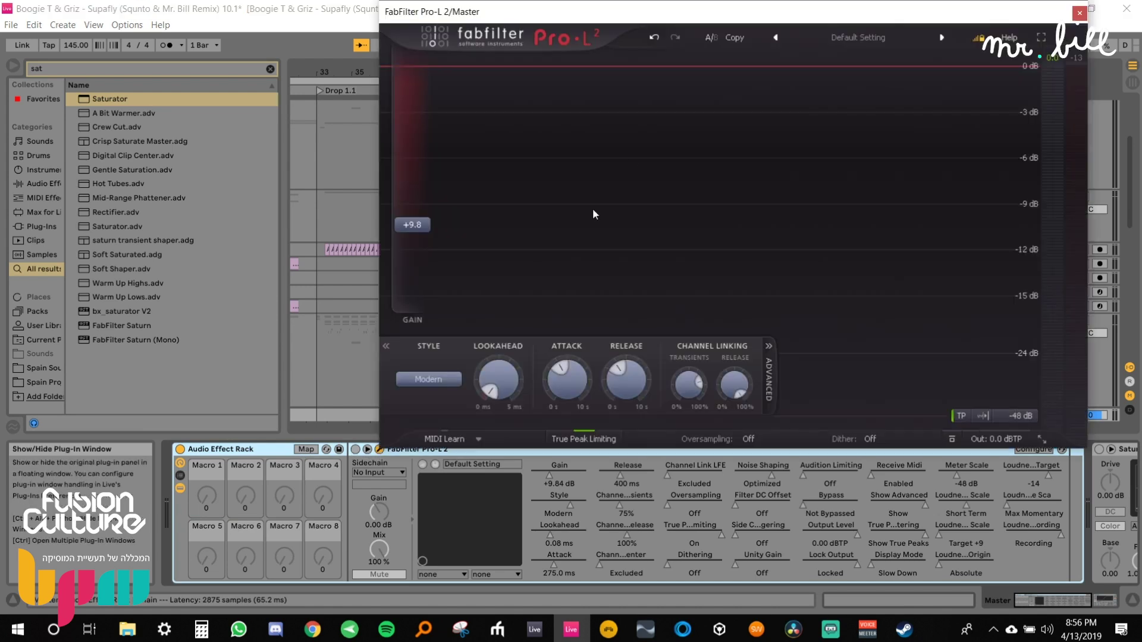
Close the Pro-L 2 window, search the browser for "pro q", and add FabFilter Pro-Q 2 before Pro-L 2 in the Audio Effect Rack.
left_click(1079, 12)
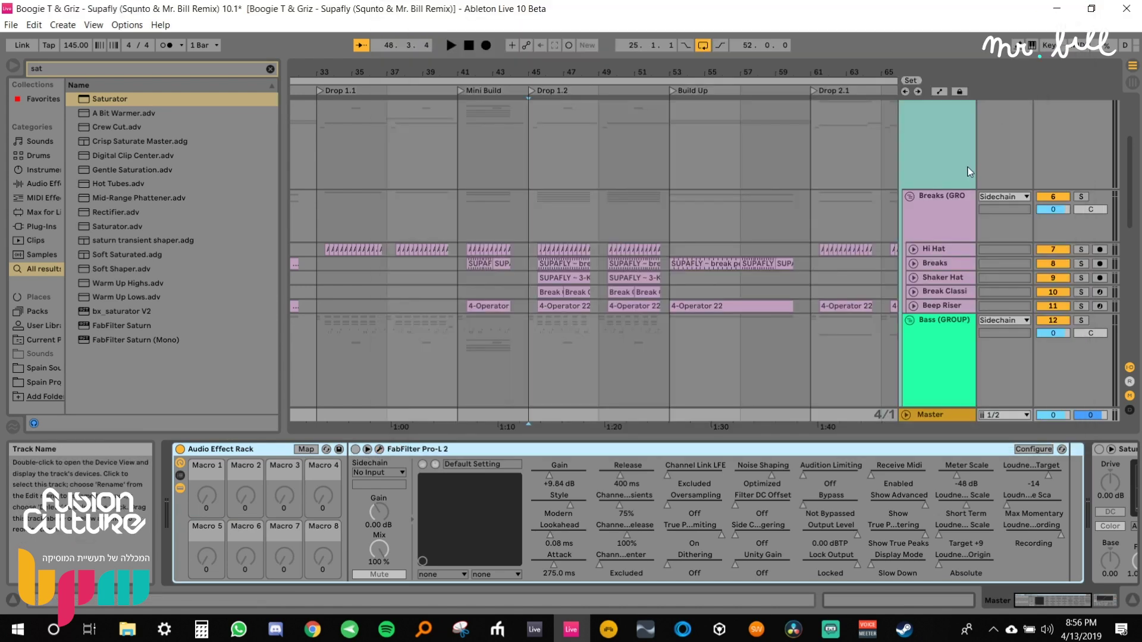
key("ctrl+f")
type("pro q")
left_click_drag(205, 113, 355, 447)
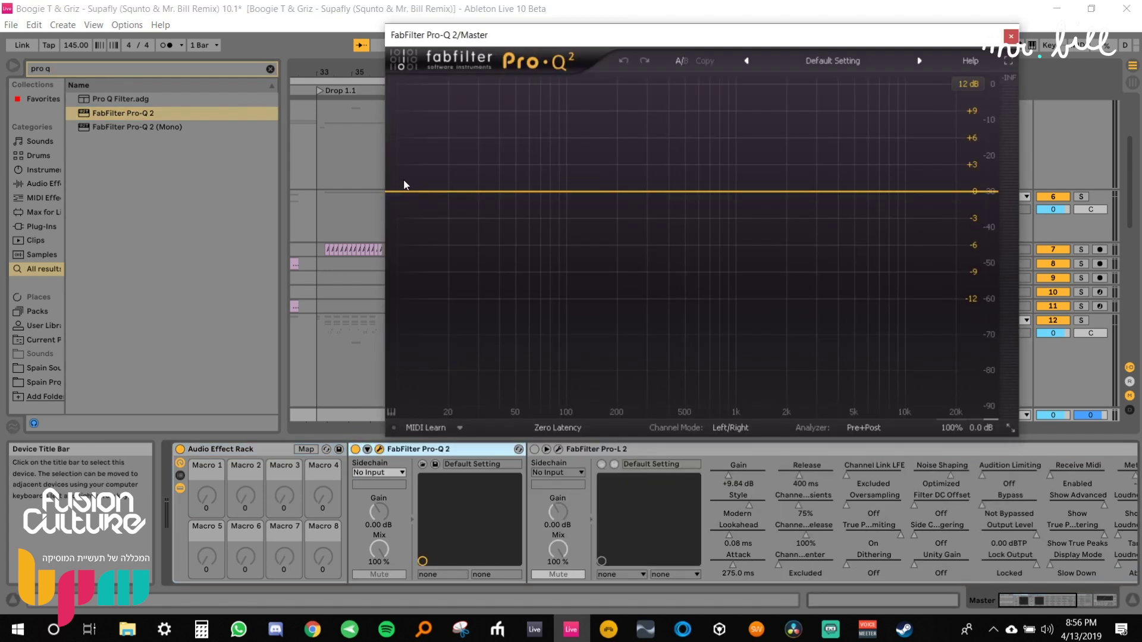
Create a 36 dB/oct Low Cut band in Pro-Q 2 and set its frequency to about 20 Hz.
left_click(397, 191)
left_click(434, 375)
left_click(459, 474)
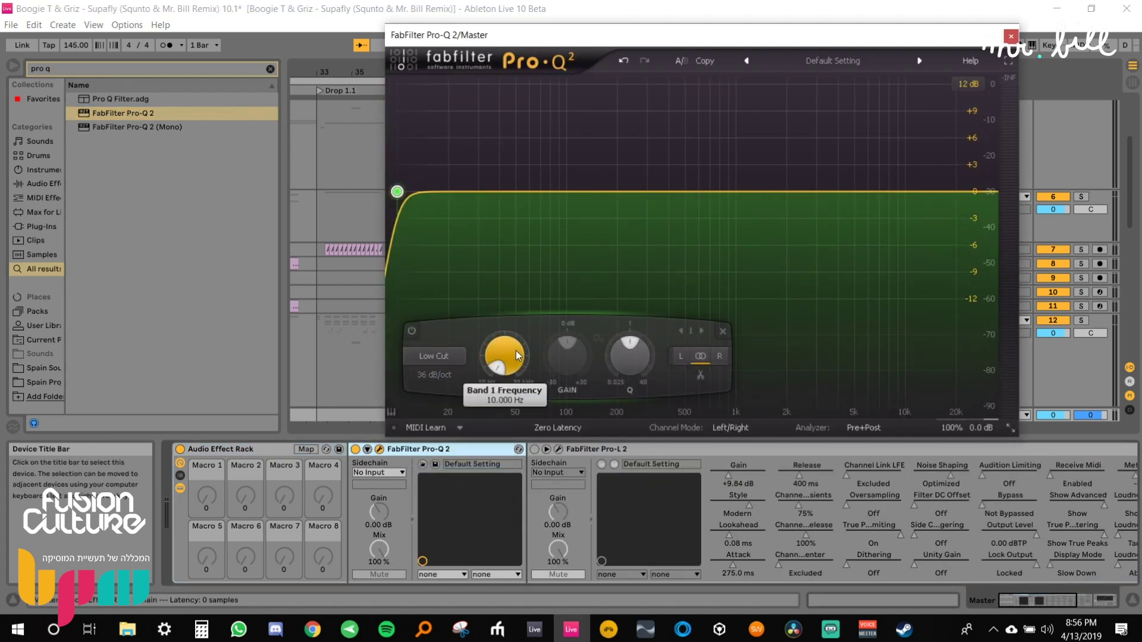
left_click_drag(504, 356, 504, 342)
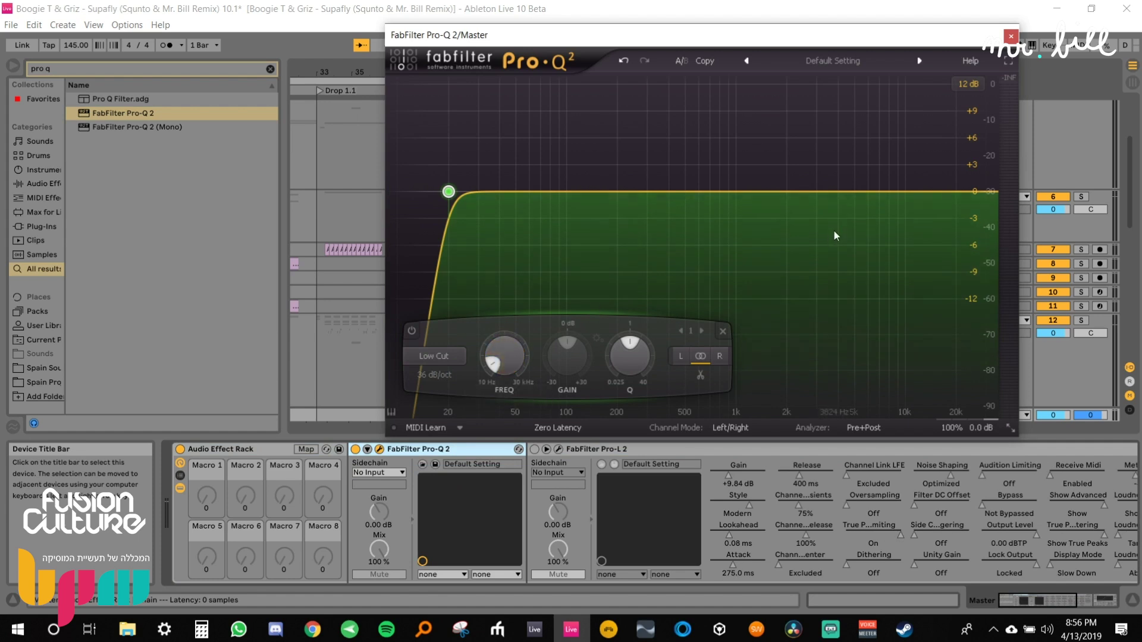
Add a High Shelf band in Pro-Q 2 at about 4.5 kHz with +2.83 dB gain, and close its window.
double_click(859, 174)
right_click(859, 175)
mouse_move(882, 206)
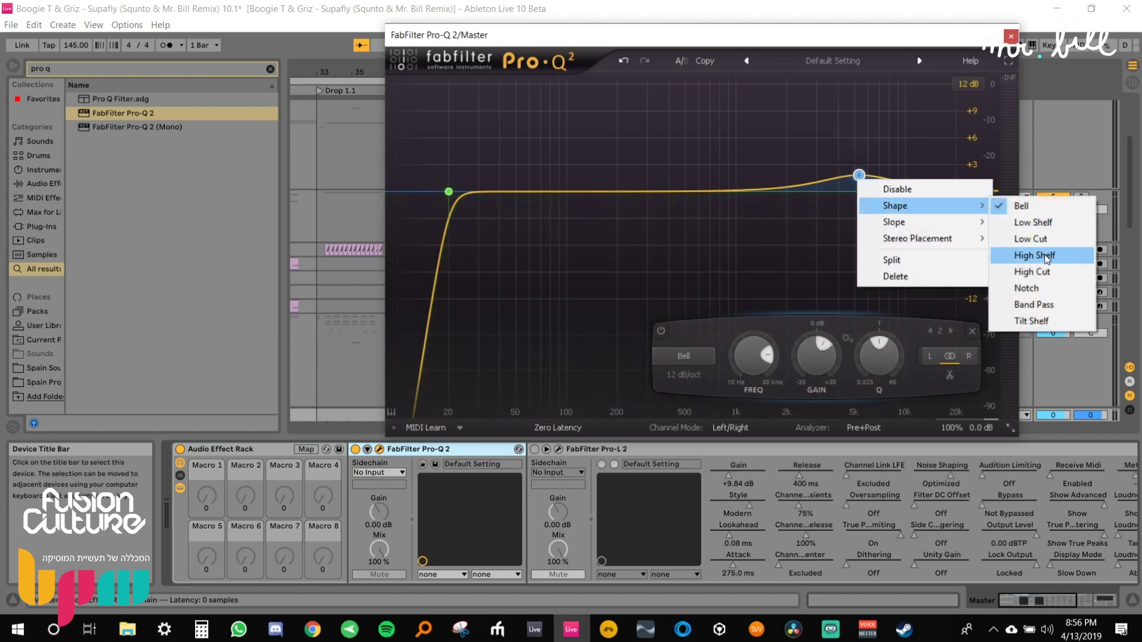
left_click(1035, 255)
left_click_drag(859, 183, 846, 179)
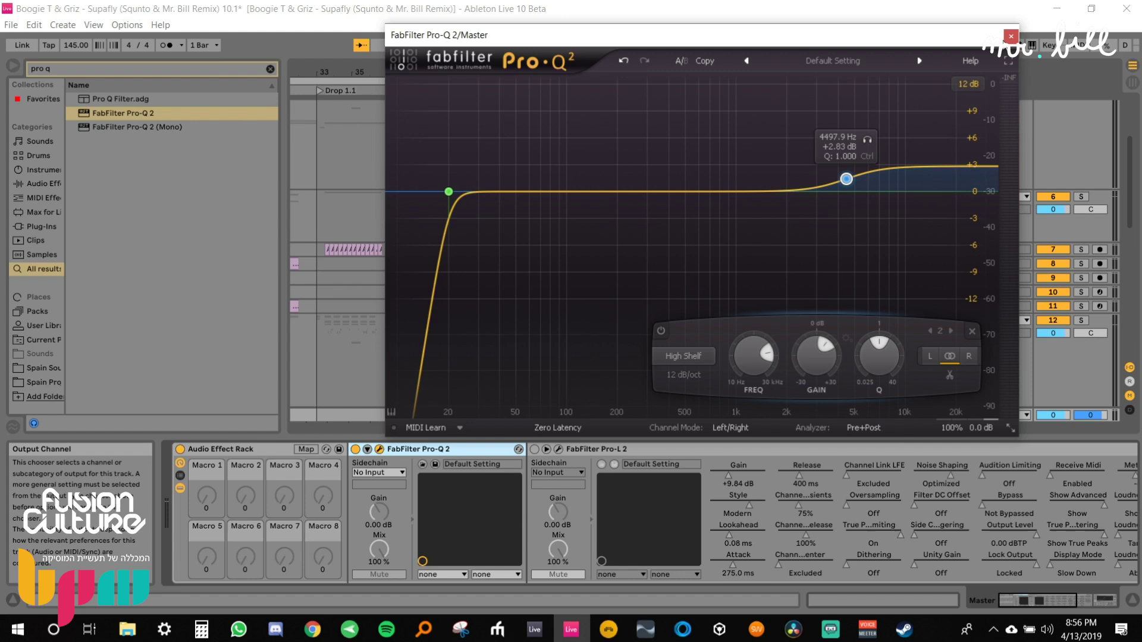
left_click(1010, 35)
Search the browser for "ut" and add Utility before Pro-Q 2, with Bass Mono at 120 Hz and the DC filter enabled.
key("ctrl+f")
type("ut")
left_click_drag(110, 101, 377, 547)
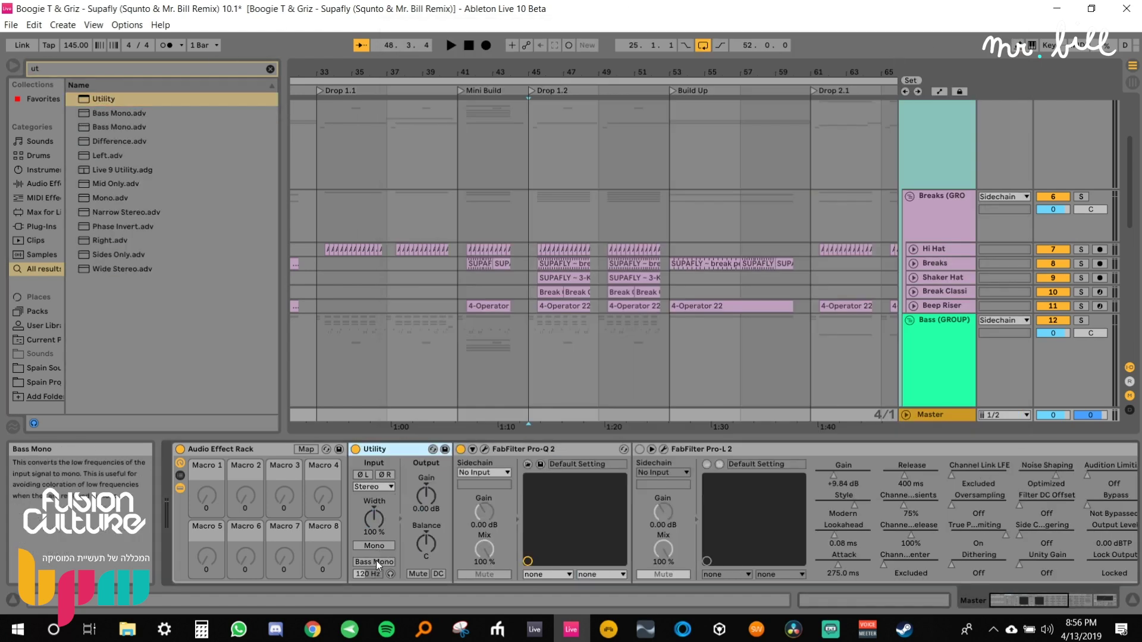
left_click(376, 560)
left_click(436, 574)
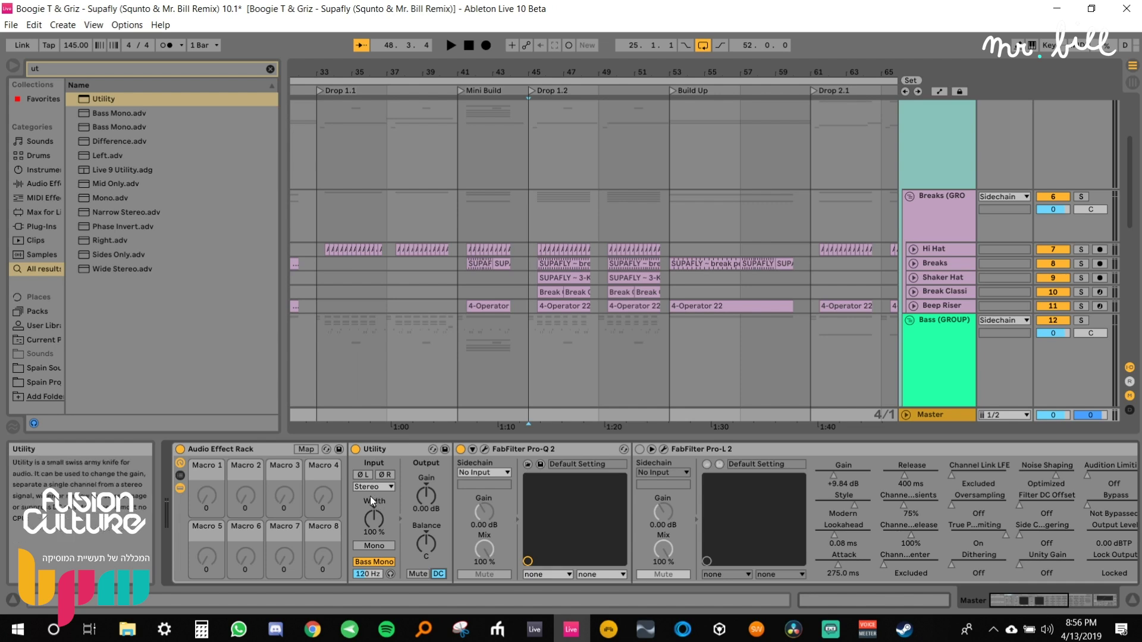
Activate FabFilter Pro-L 2 at the end of the Audio Effect Rack's chain.
left_click(639, 450)
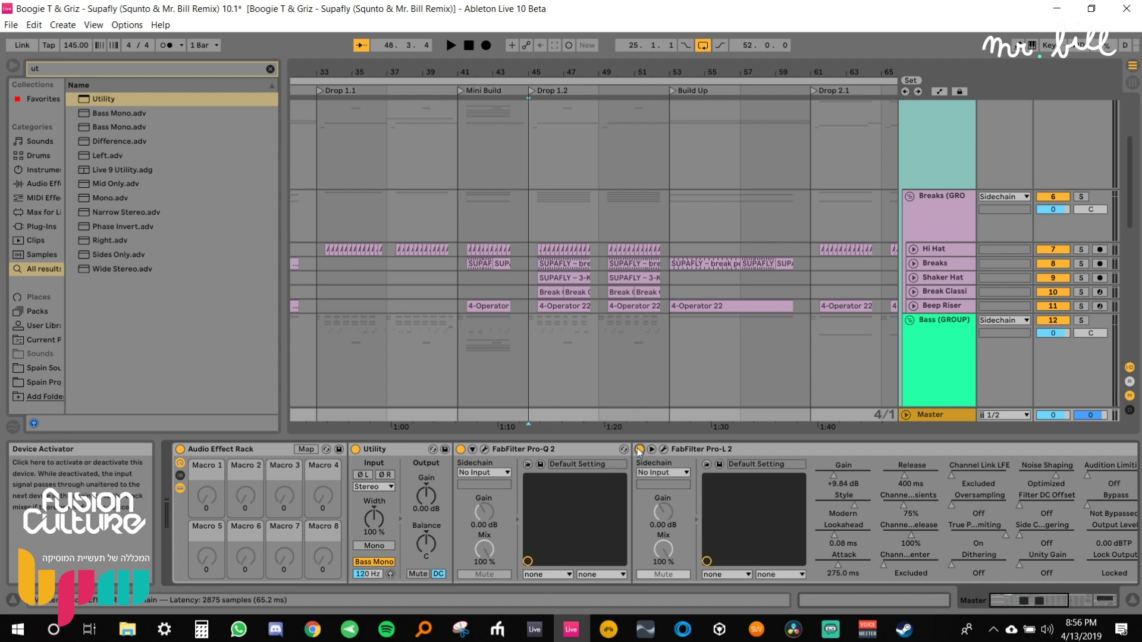